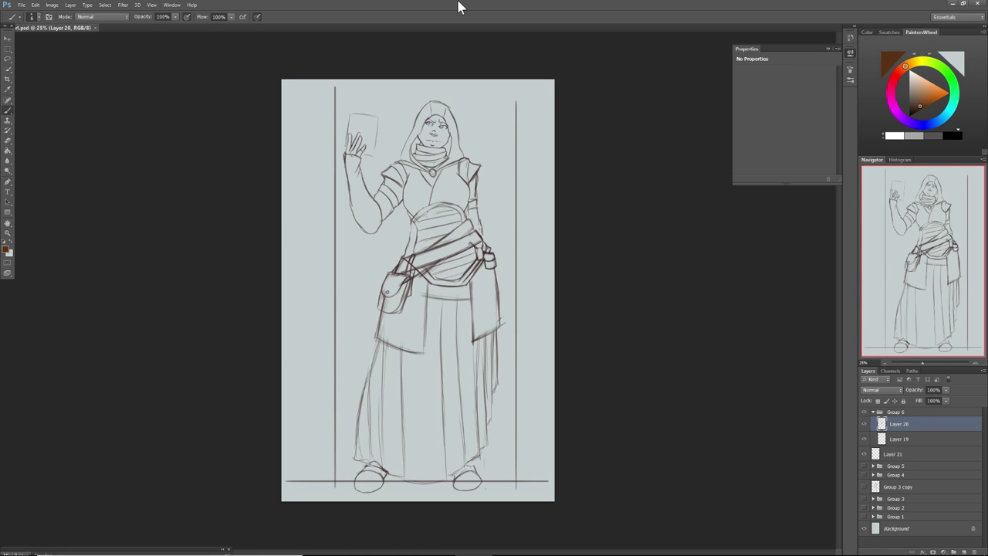
Flip the whole canvas horizontally to mirror the character sketch
{"action": "left_click", "coordinate": [51, 4]}
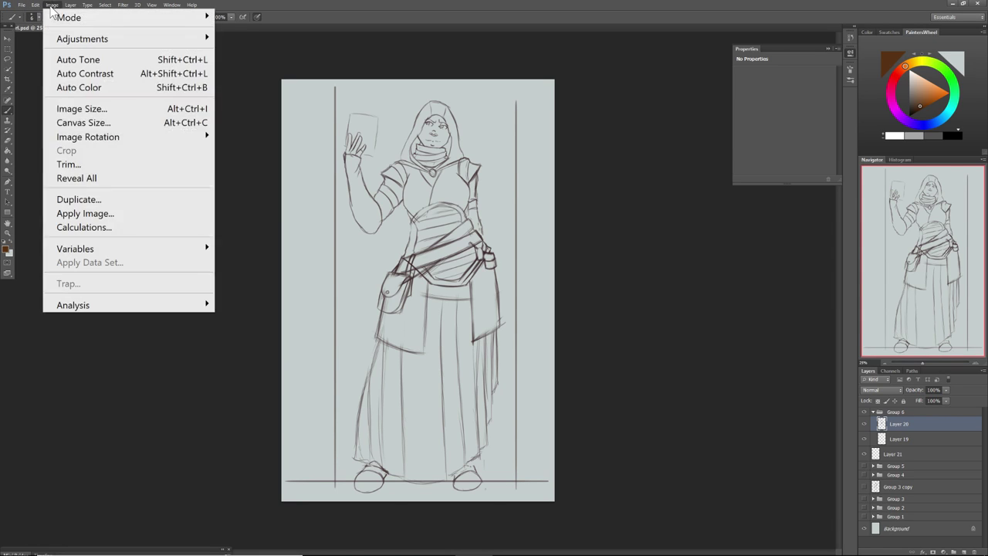
{"action": "mouse_move", "coordinate": [91, 137]}
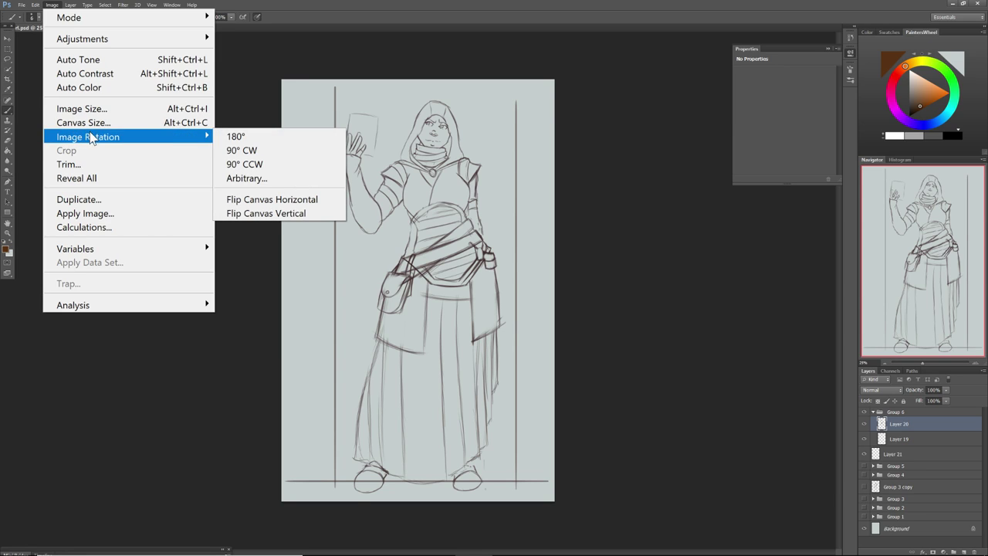
{"action": "left_click", "coordinate": [238, 201]}
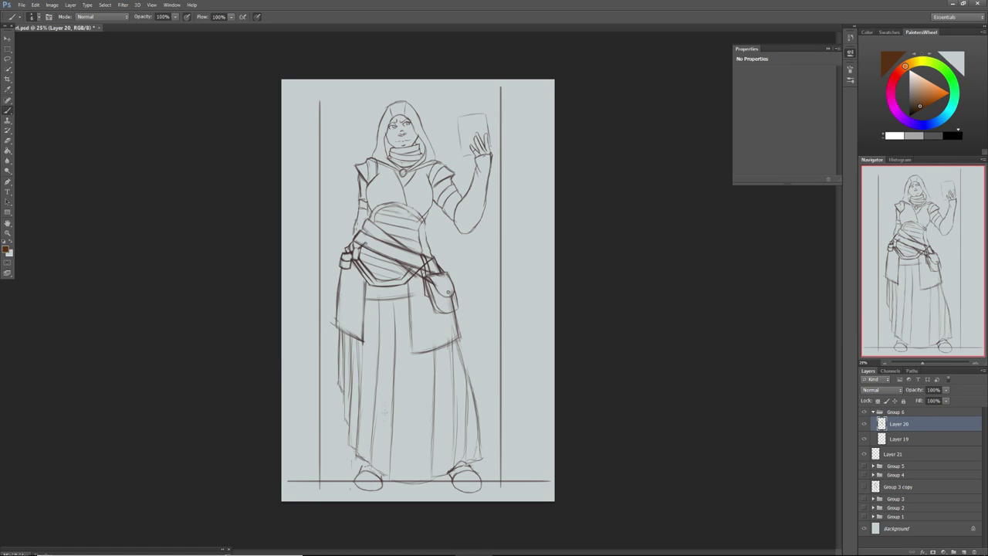
Check what Layer 20, Layer 21 and Group 6 contain by toggling their visibility, and collapse Group 6
{"action": "left_click", "coordinate": [864, 424]}
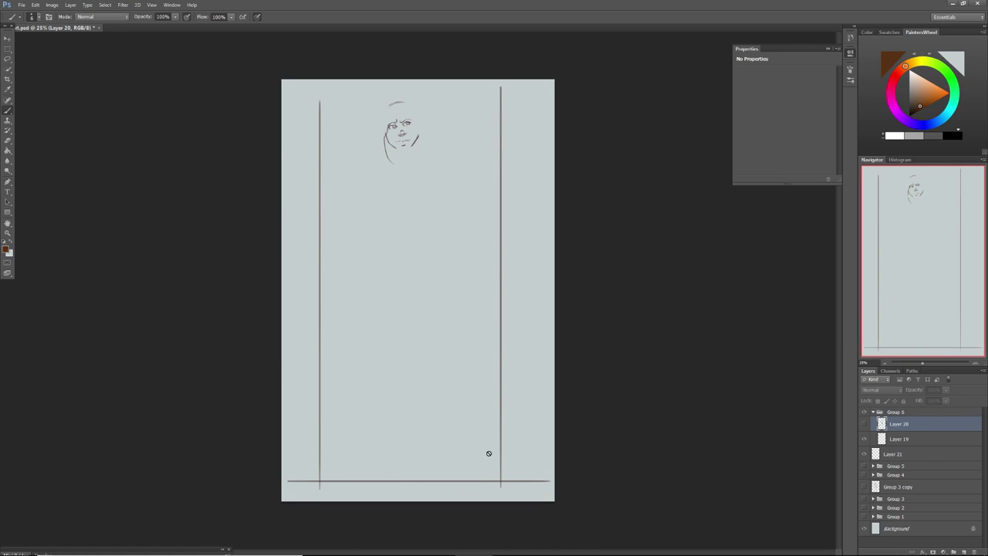
{"action": "left_click", "coordinate": [864, 424]}
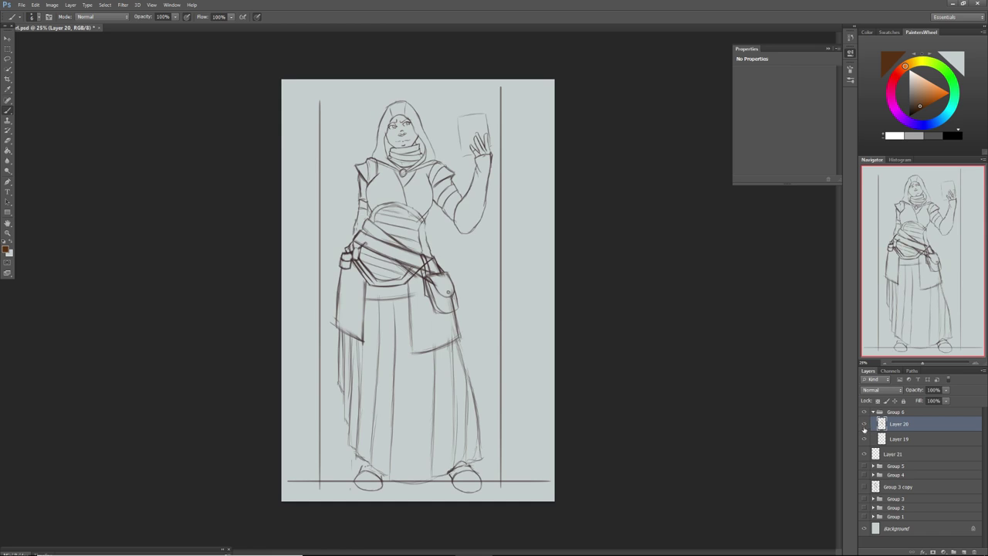
{"action": "left_click", "coordinate": [873, 412]}
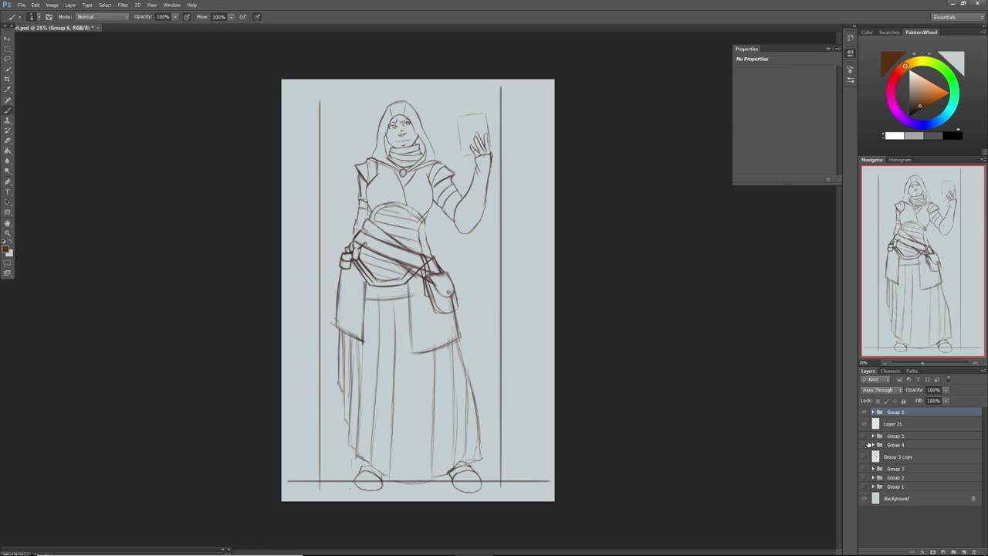
{"action": "left_click", "coordinate": [864, 425]}
{"action": "left_click", "coordinate": [865, 424]}
{"action": "left_click", "coordinate": [864, 412]}
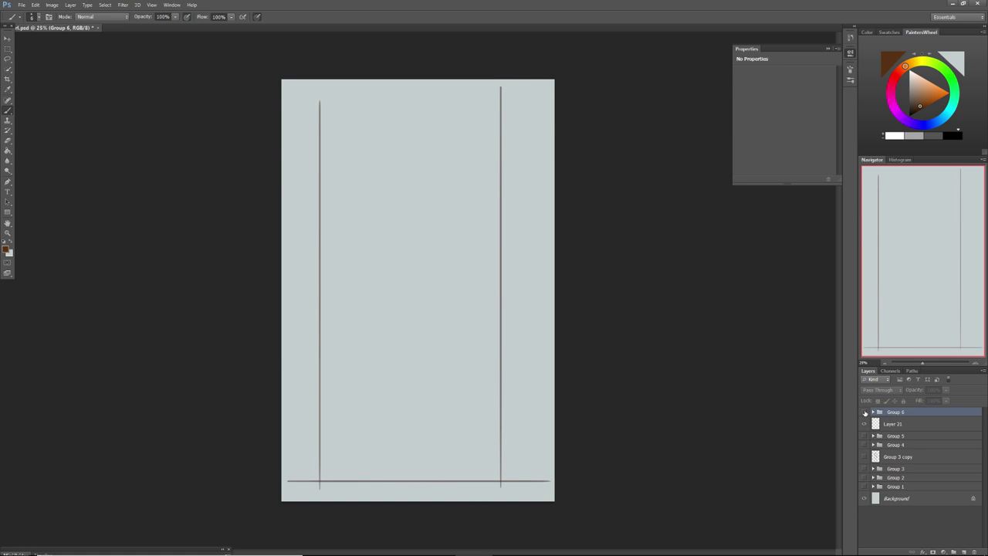
{"action": "left_click", "coordinate": [863, 412]}
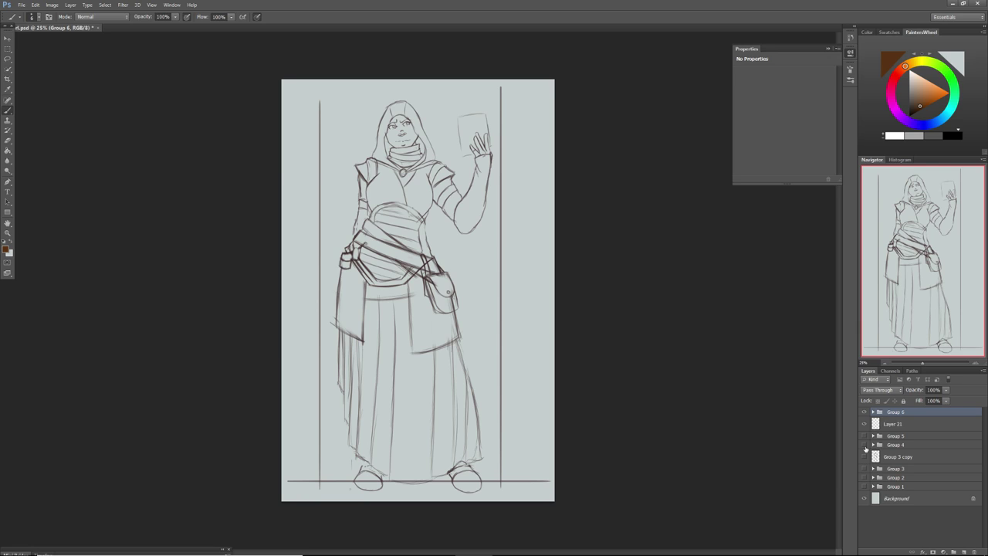
Reposition the Group 6 figure sketch, scale it proportionally to 104.35%, and apply the transformation
{"action": "left_click", "coordinate": [8, 39]}
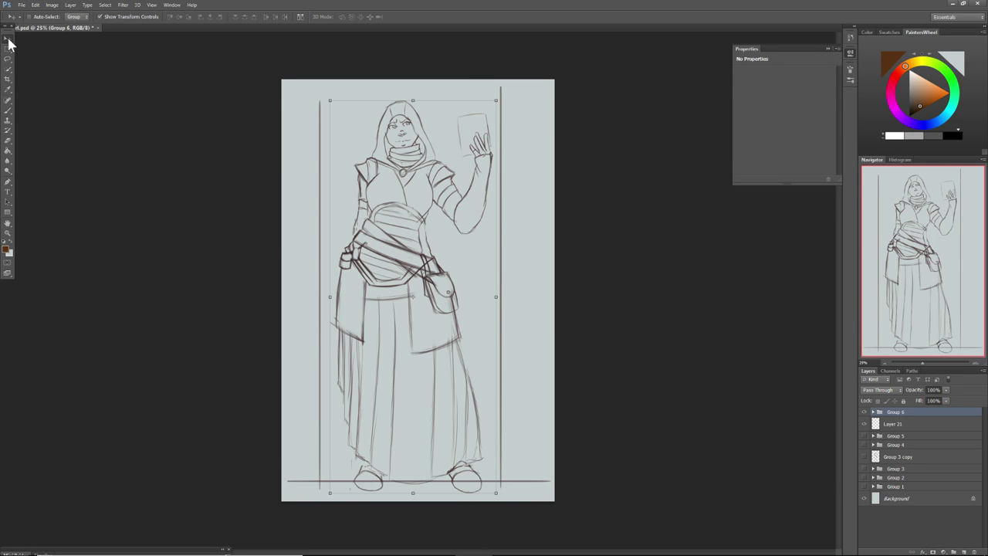
{"action": "left_click_drag", "start_coordinate": [420, 363], "coordinate": [436, 372]}
{"action": "mouse_move", "coordinate": [346, 108]}
{"action": "left_mouse_down"}
{"action": "mouse_move", "coordinate": [333, 103]}
{"action": "mouse_move", "coordinate": [337, 91]}
{"action": "left_mouse_up"}
{"action": "left_click_drag", "start_coordinate": [362, 192], "coordinate": [356, 190]}
{"action": "left_click", "coordinate": [8, 59]}
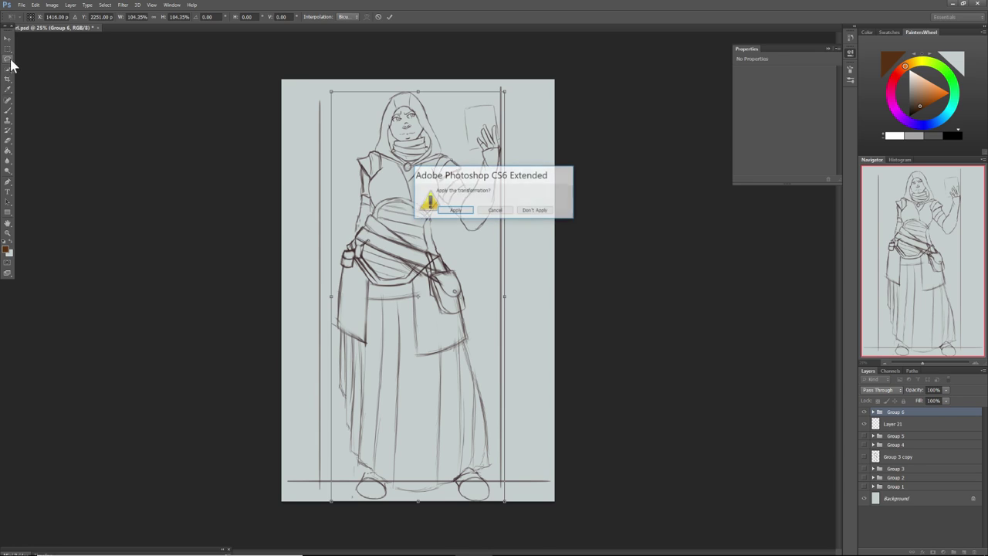
{"action": "key", "text": "Return"}
Lower Group 6's opacity to 30% and add a new group above it containing a new empty layer
{"action": "left_click", "coordinate": [9, 113]}
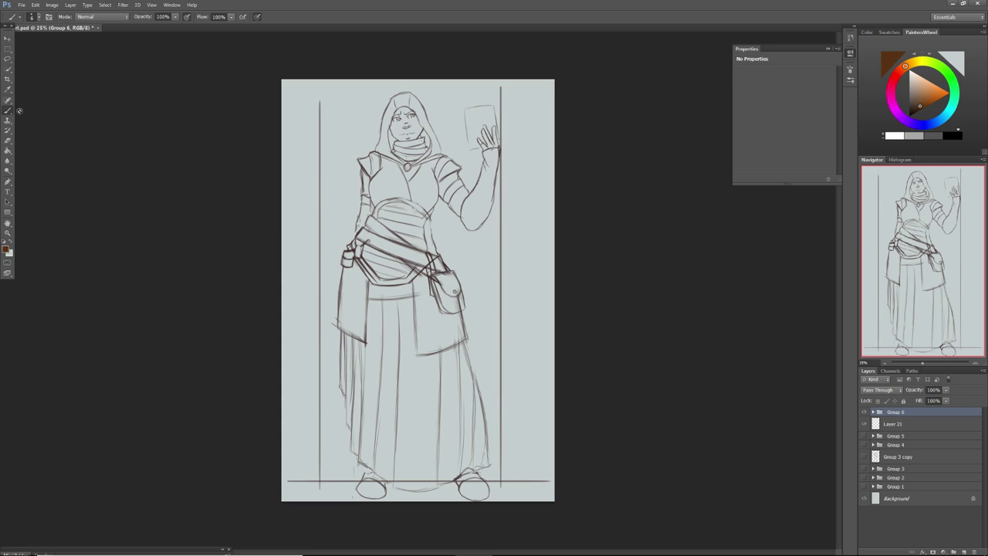
{"action": "mouse_move", "coordinate": [944, 388]}
{"action": "left_mouse_down"}
{"action": "mouse_move", "coordinate": [943, 401]}
{"action": "mouse_move", "coordinate": [921, 400]}
{"action": "left_mouse_up"}
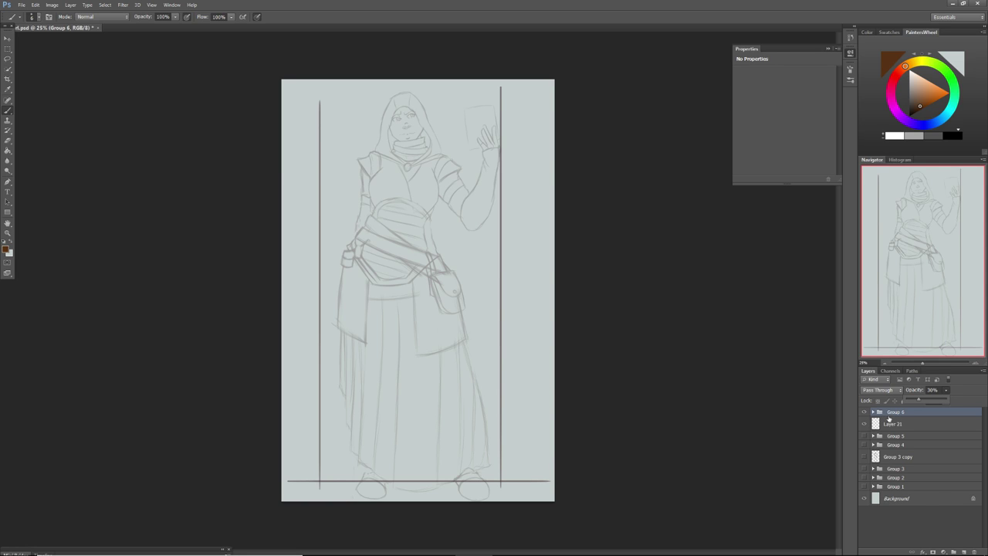
{"action": "left_click", "coordinate": [953, 552]}
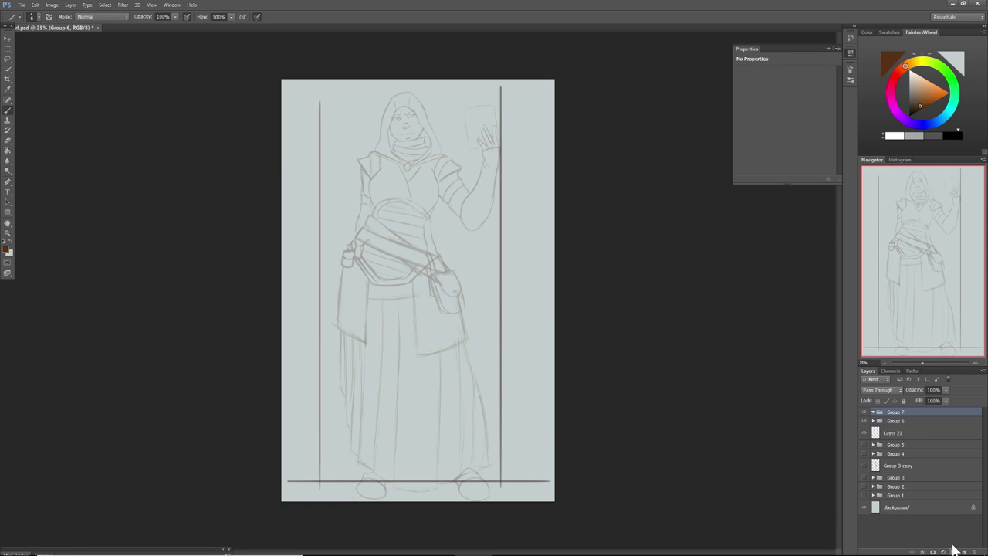
{"action": "left_click", "coordinate": [964, 552]}
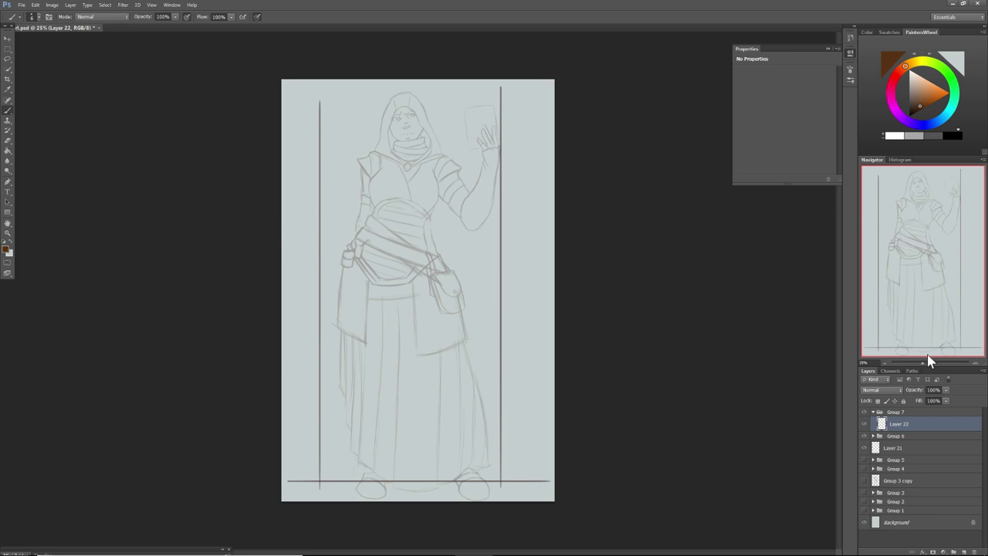
Choose a dark reddish-brown swatch as the foreground colour and return to the painter's colour wheel
{"action": "left_click_drag", "start_coordinate": [920, 360], "coordinate": [926, 361]}
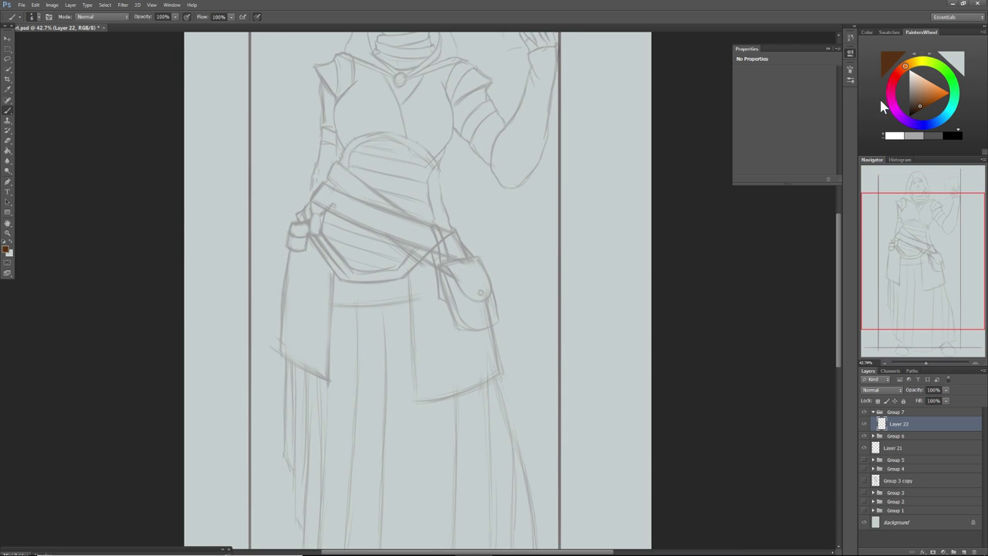
{"action": "left_click", "coordinate": [888, 33]}
{"action": "left_click", "coordinate": [948, 54]}
{"action": "left_click", "coordinate": [919, 32]}
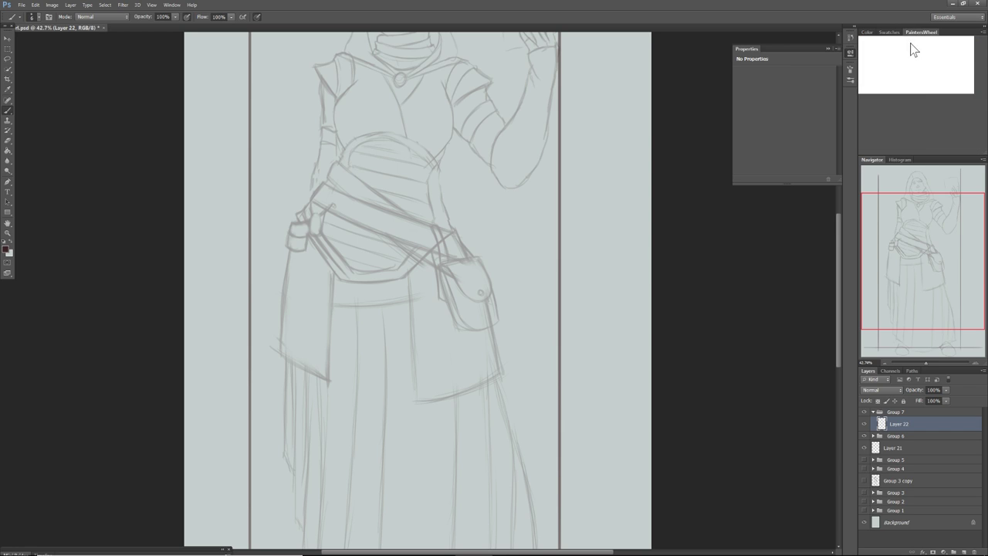
Duplicate Group 6 under its default copy name and hide the original group
{"action": "left_click_drag", "start_coordinate": [917, 253], "coordinate": [909, 231]}
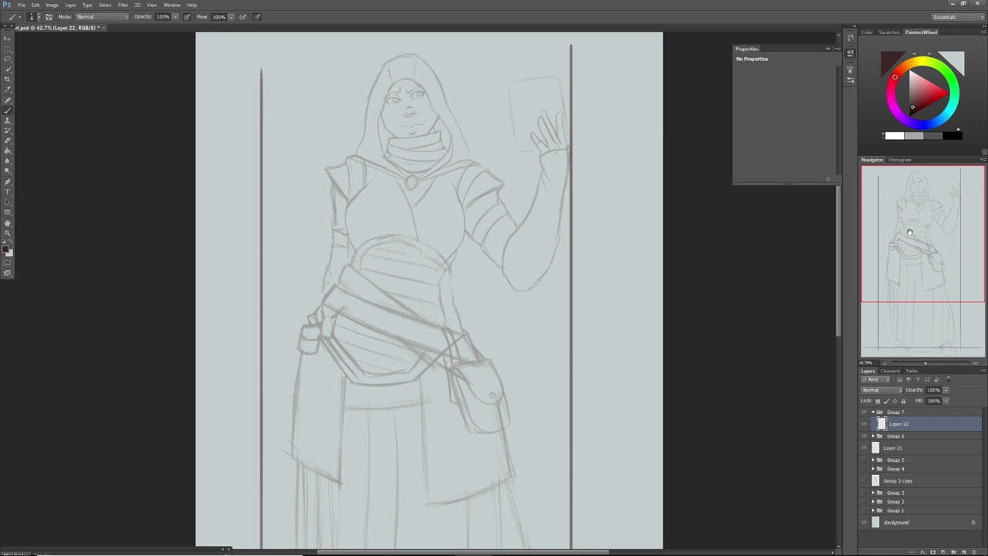
{"action": "left_click_drag", "start_coordinate": [925, 362], "coordinate": [926, 362]}
{"action": "left_click_drag", "start_coordinate": [924, 328], "coordinate": [920, 271]}
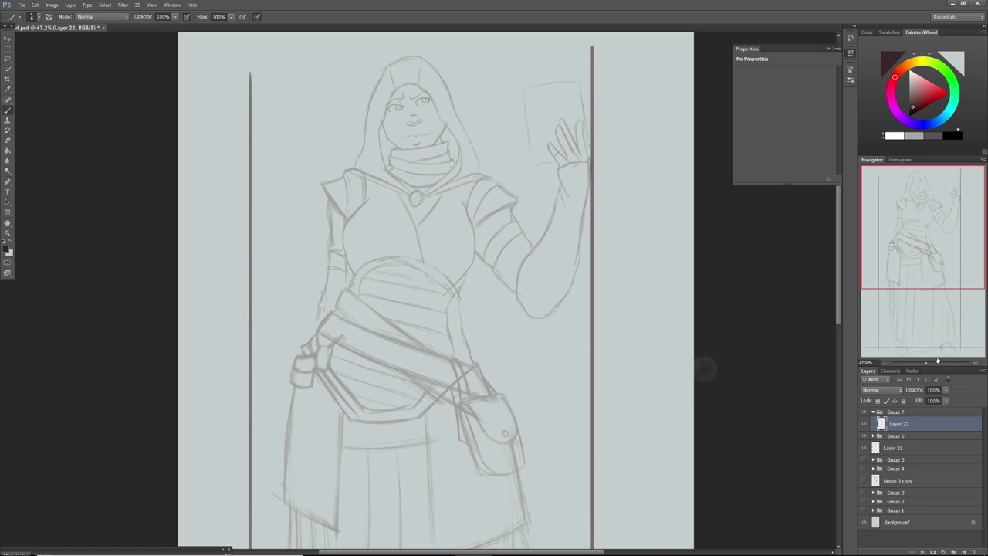
{"action": "left_click_drag", "start_coordinate": [926, 361], "coordinate": [931, 361]}
{"action": "left_click_drag", "start_coordinate": [920, 237], "coordinate": [918, 214]}
{"action": "left_click", "coordinate": [896, 437]}
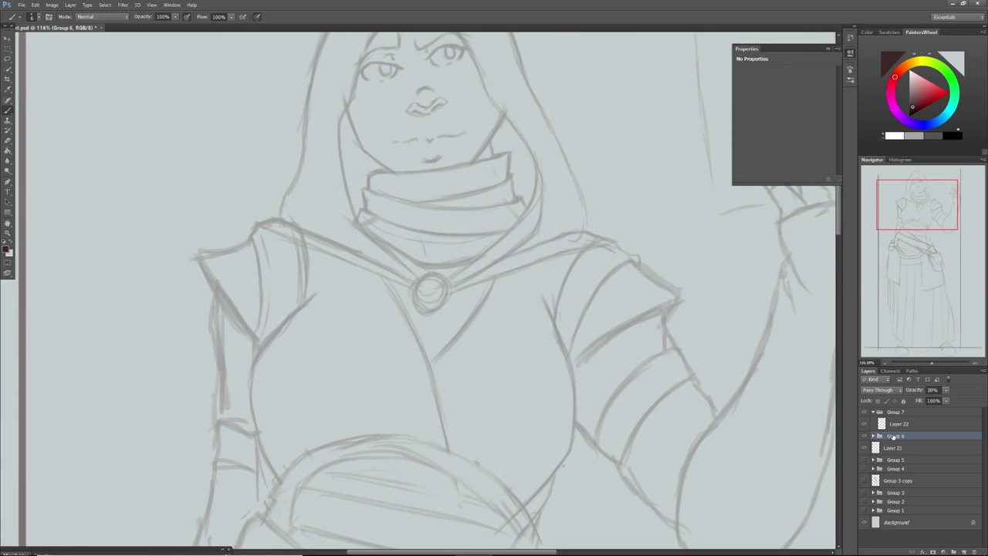
{"action": "right_click", "coordinate": [894, 437]}
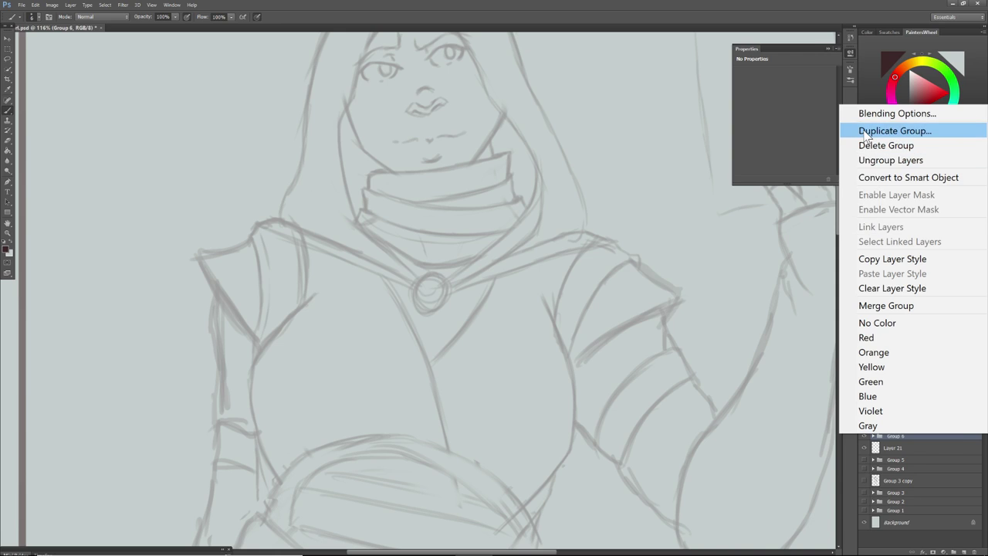
{"action": "left_click", "coordinate": [868, 131]}
{"action": "left_click", "coordinate": [560, 173]}
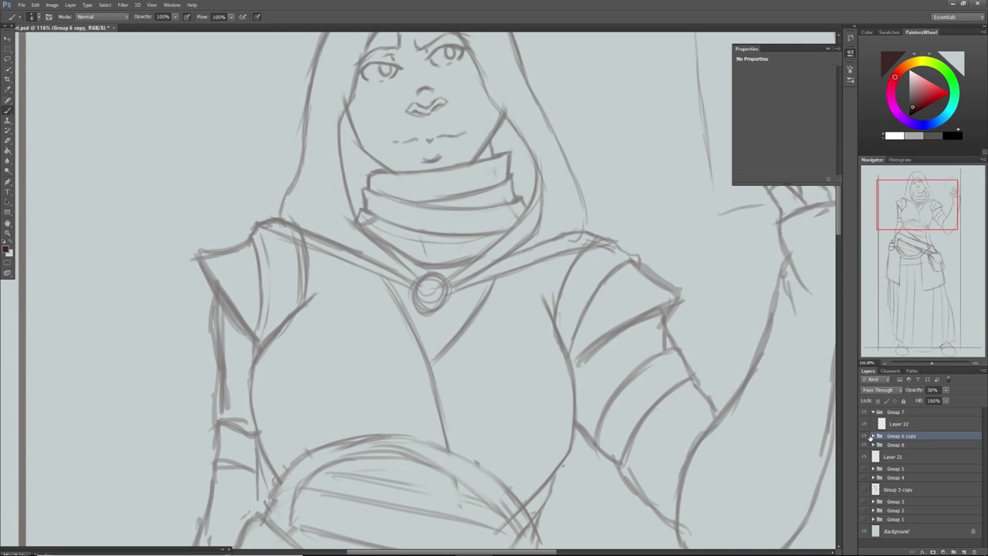
{"action": "left_click", "coordinate": [865, 446]}
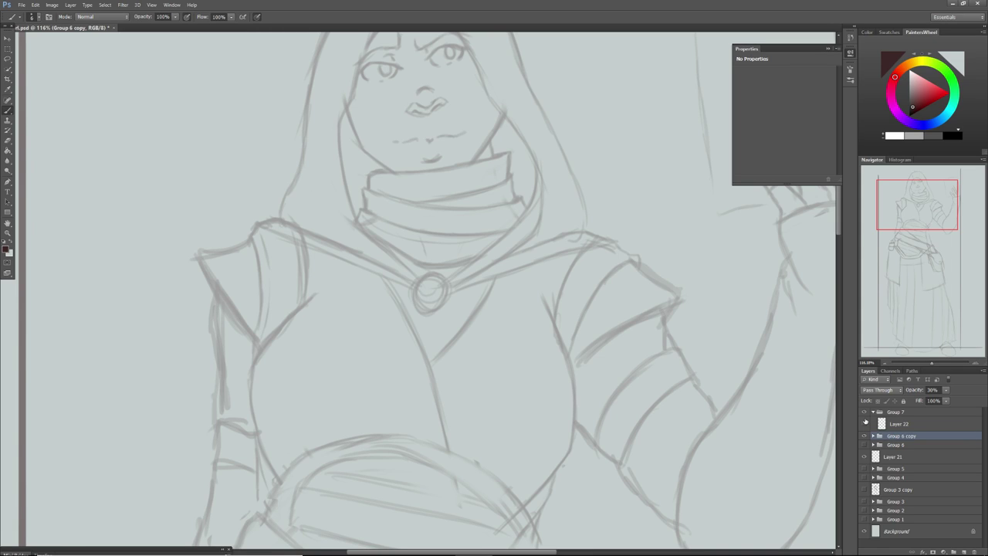
{"action": "left_click_drag", "start_coordinate": [928, 229], "coordinate": [914, 186]}
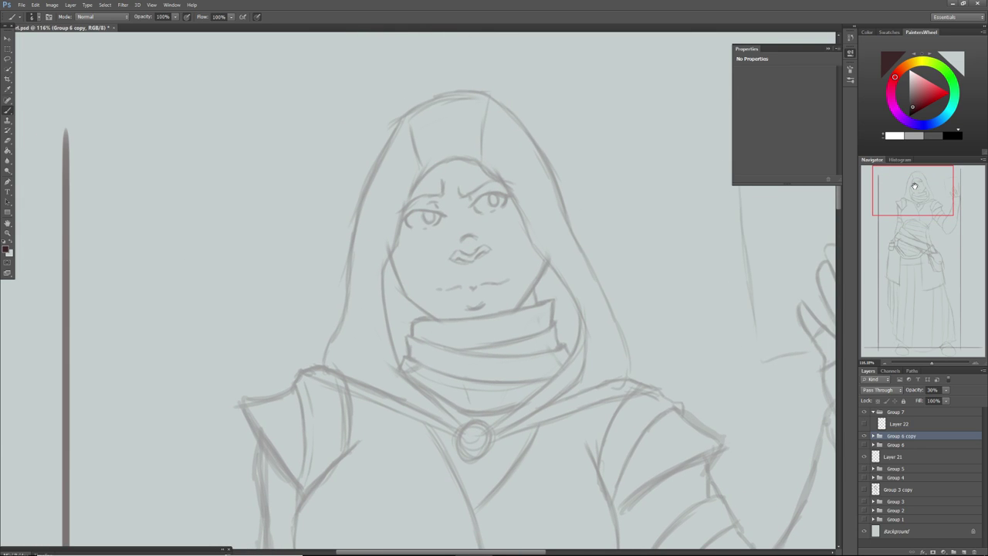
{"action": "left_click", "coordinate": [10, 59]}
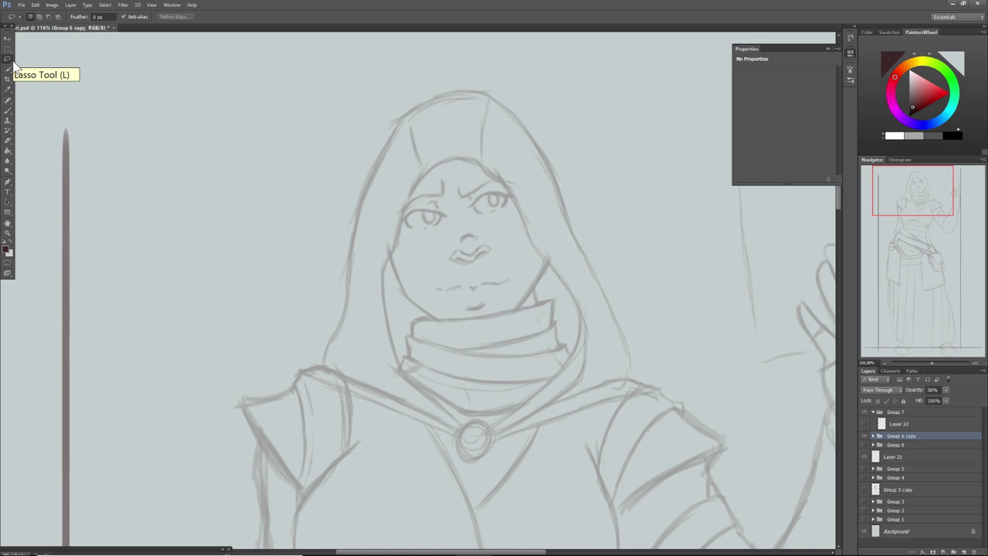
{"action": "mouse_move", "coordinate": [441, 436]}
{"action": "left_mouse_down"}
{"action": "mouse_move", "coordinate": [297, 372]}
{"action": "mouse_move", "coordinate": [310, 360]}
{"action": "mouse_move", "coordinate": [355, 162]}
{"action": "mouse_move", "coordinate": [436, 79]}
{"action": "mouse_move", "coordinate": [578, 123]}
{"action": "mouse_move", "coordinate": [640, 254]}
{"action": "mouse_move", "coordinate": [662, 378]}
{"action": "mouse_move", "coordinate": [660, 390]}
{"action": "mouse_move", "coordinate": [519, 435]}
{"action": "mouse_move", "coordinate": [495, 460]}
{"action": "mouse_move", "coordinate": [457, 470]}
{"action": "mouse_move", "coordinate": [447, 441]}
{"action": "left_mouse_up"}
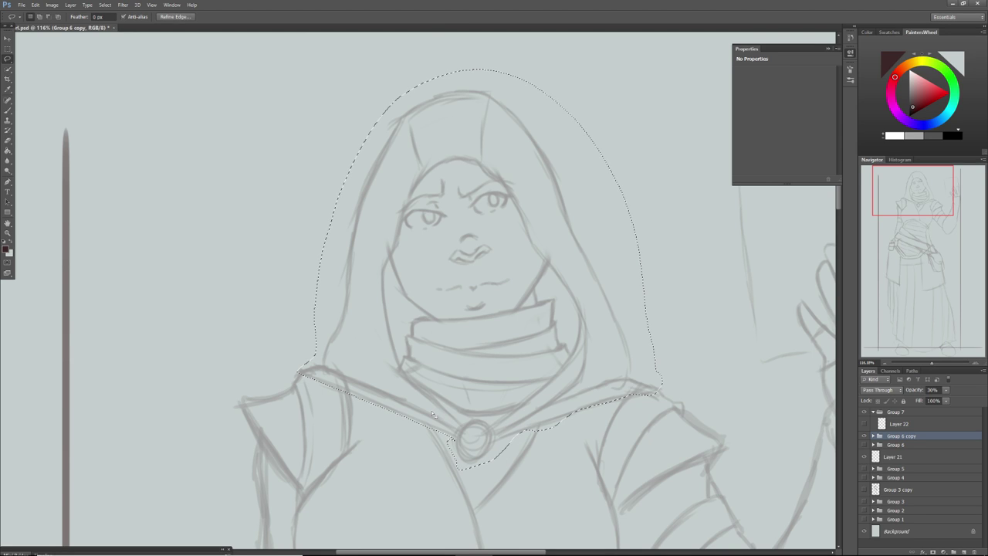
{"action": "left_click", "coordinate": [7, 38]}
{"action": "left_click_drag", "start_coordinate": [523, 89], "coordinate": [522, 93]}
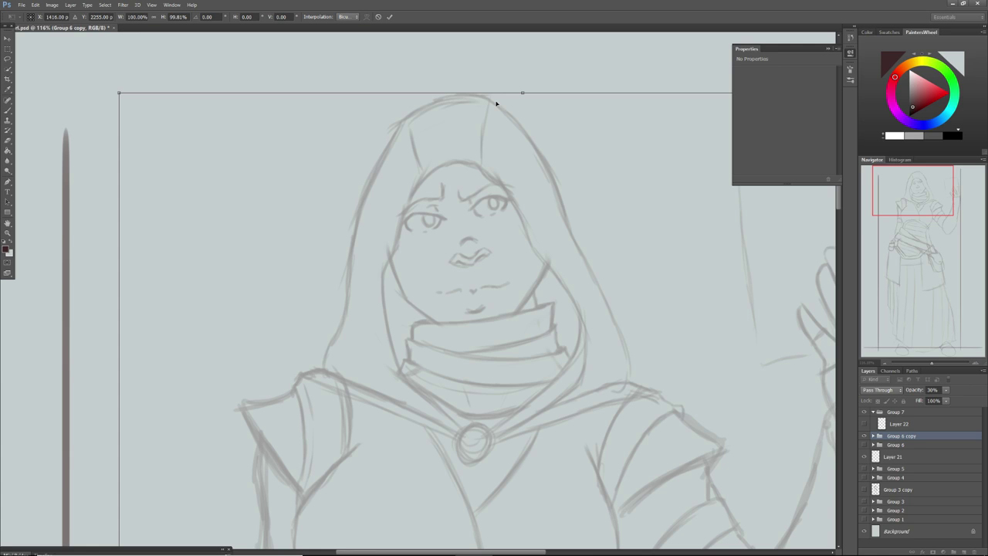
{"action": "key", "text": "ctrl+z"}
{"action": "left_click", "coordinate": [7, 39]}
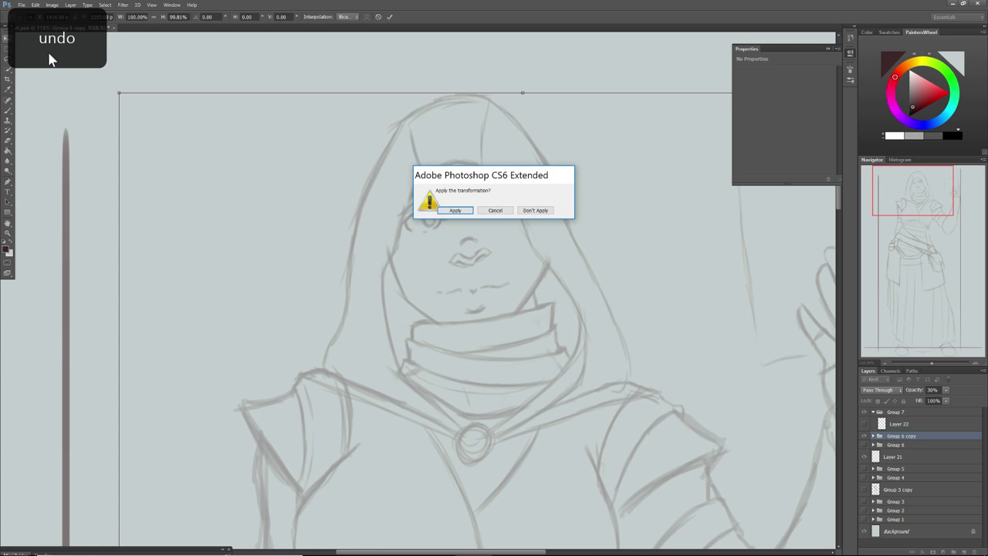
{"action": "left_click", "coordinate": [541, 211]}
{"action": "key", "text": "ctrl+z"}
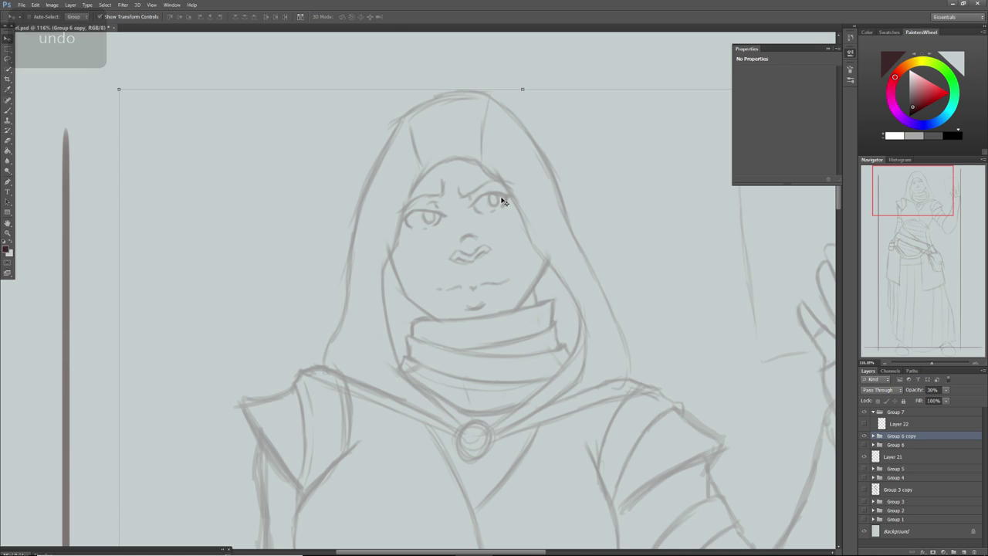
Merge Group 6 copy into a single layer and lasso the hooded head, including the scarf and cloak clasp
{"action": "right_click", "coordinate": [895, 437]}
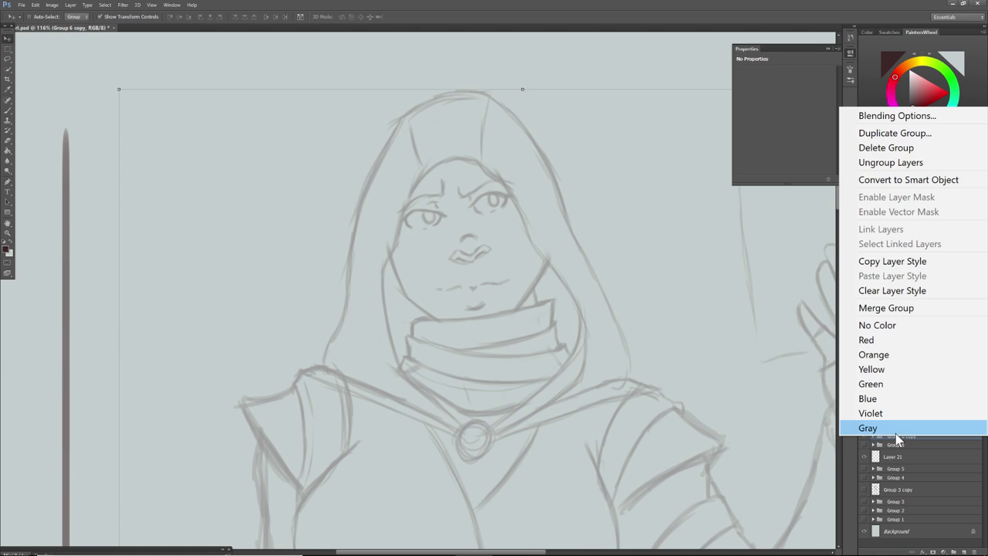
{"action": "left_click", "coordinate": [849, 308]}
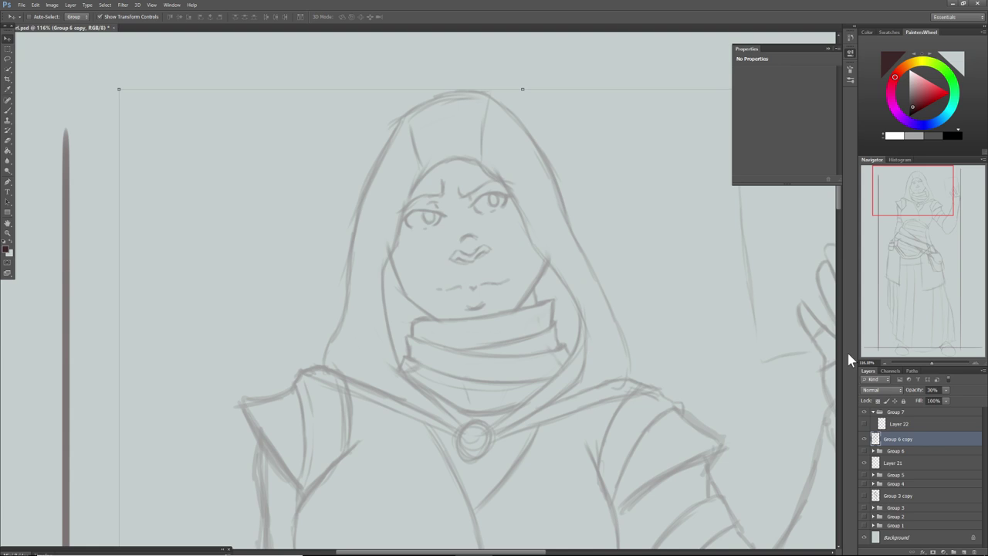
{"action": "left_click", "coordinate": [8, 59]}
{"action": "mouse_move", "coordinate": [413, 425]}
{"action": "left_mouse_down"}
{"action": "mouse_move", "coordinate": [337, 381]}
{"action": "mouse_move", "coordinate": [287, 369]}
{"action": "mouse_move", "coordinate": [361, 128]}
{"action": "left_mouse_up"}
{"action": "left_click", "coordinate": [280, 172]}
{"action": "mouse_move", "coordinate": [456, 438]}
{"action": "left_mouse_down"}
{"action": "mouse_move", "coordinate": [309, 352]}
{"action": "mouse_move", "coordinate": [307, 295]}
{"action": "mouse_move", "coordinate": [370, 154]}
{"action": "mouse_move", "coordinate": [475, 61]}
{"action": "mouse_move", "coordinate": [638, 217]}
{"action": "mouse_move", "coordinate": [640, 347]}
{"action": "mouse_move", "coordinate": [622, 390]}
{"action": "mouse_move", "coordinate": [504, 430]}
{"action": "mouse_move", "coordinate": [490, 465]}
{"action": "mouse_move", "coordinate": [462, 473]}
{"action": "mouse_move", "coordinate": [452, 437]}
{"action": "left_mouse_up"}
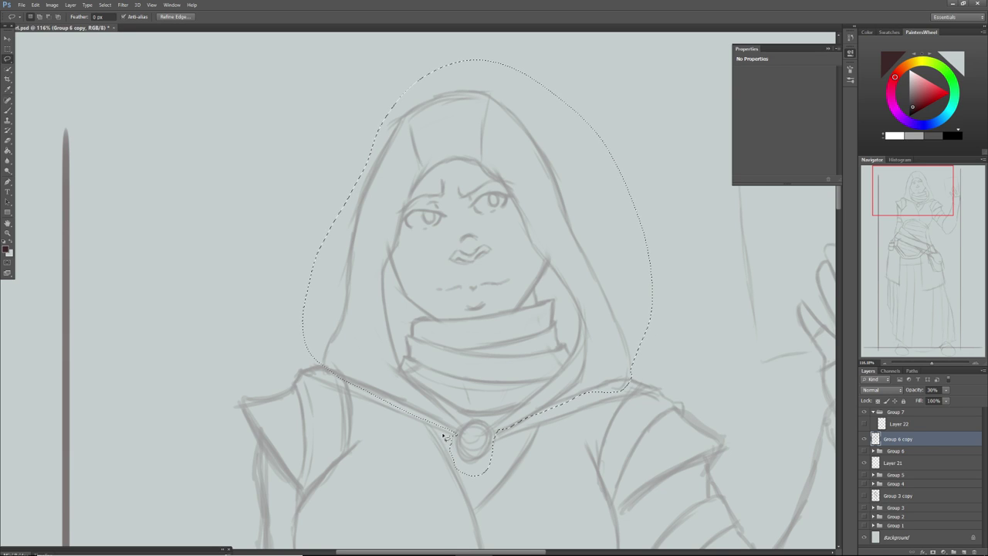
Squash the selected head and hood to 97.95% height at 100% width and apply the transformation
{"action": "key", "text": "ctrl+t"}
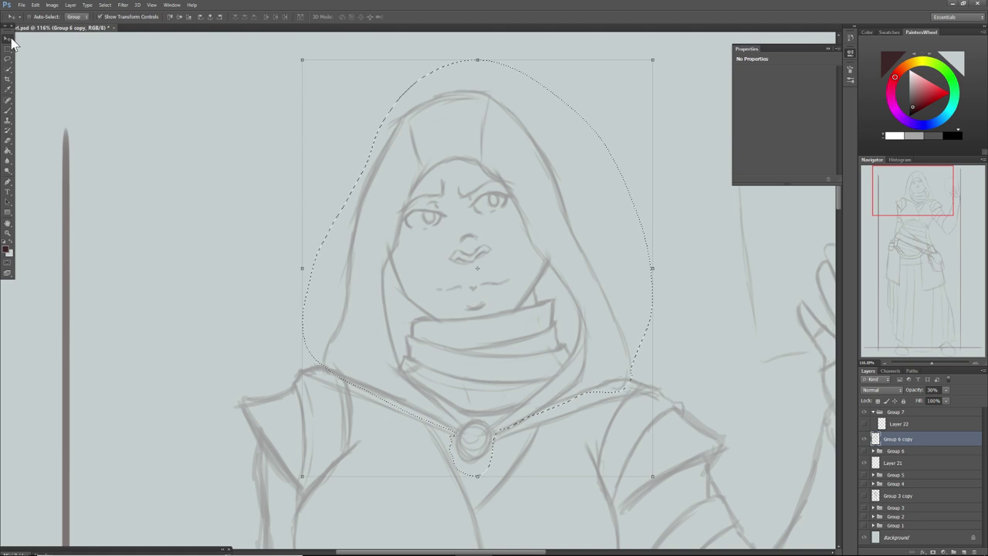
{"action": "left_click_drag", "start_coordinate": [477, 65], "coordinate": [477, 68]}
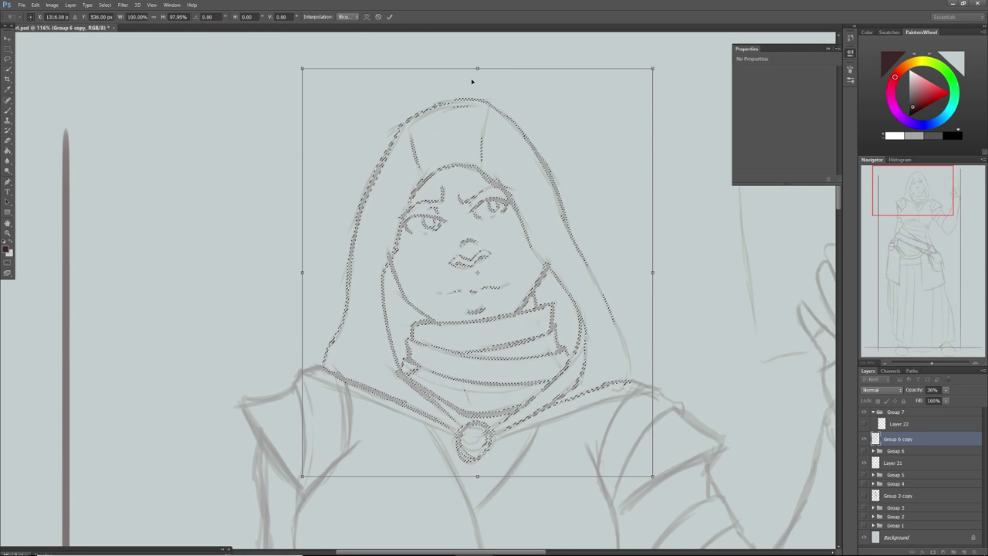
{"action": "left_click", "coordinate": [9, 61]}
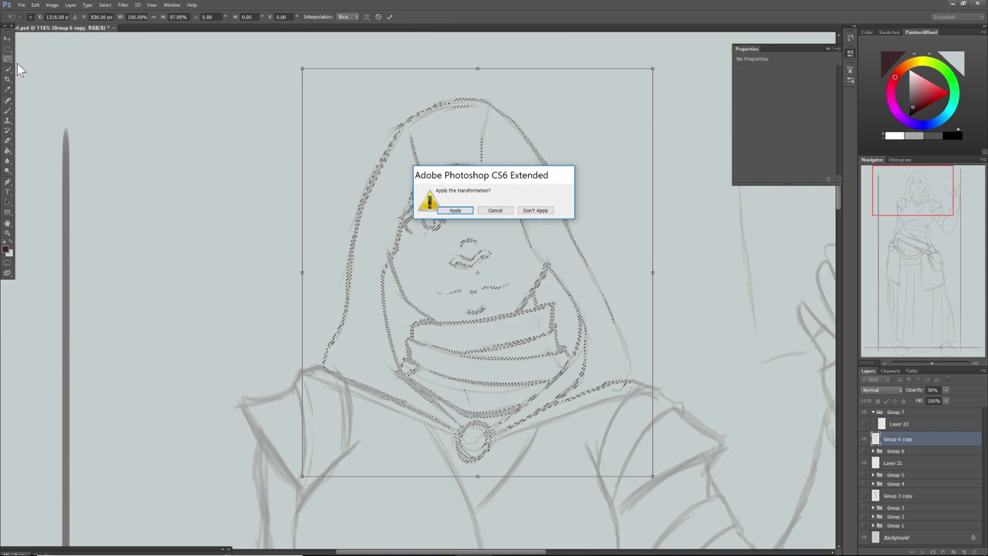
{"action": "left_click", "coordinate": [450, 212]}
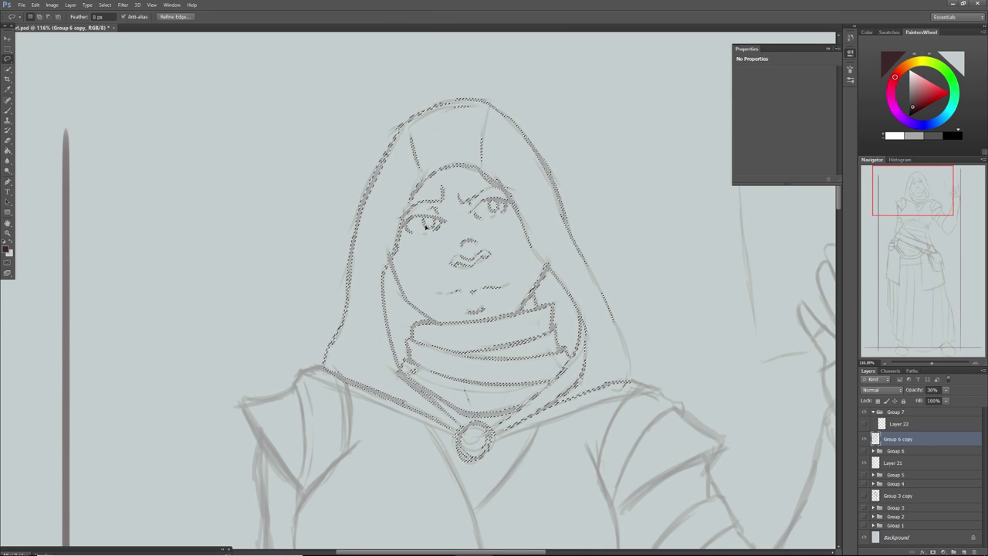
Lasso the face and scarf, enlarge them to 103.38% width and 103.45% height, shift them slightly left, apply the transformation and deselect
{"action": "left_click", "coordinate": [375, 239]}
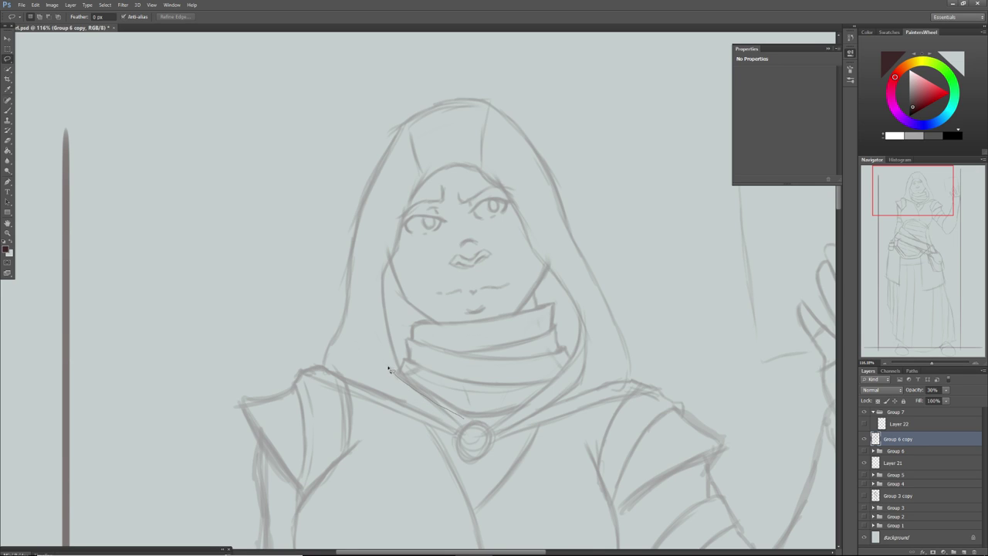
{"action": "mouse_move", "coordinate": [398, 361]}
{"action": "left_mouse_down"}
{"action": "mouse_move", "coordinate": [385, 256]}
{"action": "mouse_move", "coordinate": [400, 194]}
{"action": "mouse_move", "coordinate": [416, 180]}
{"action": "mouse_move", "coordinate": [475, 160]}
{"action": "mouse_move", "coordinate": [531, 204]}
{"action": "mouse_move", "coordinate": [541, 251]}
{"action": "left_mouse_up"}
{"action": "left_click", "coordinate": [12, 41]}
{"action": "mouse_move", "coordinate": [437, 256]}
{"action": "left_mouse_down"}
{"action": "mouse_move", "coordinate": [451, 247]}
{"action": "mouse_move", "coordinate": [436, 264]}
{"action": "left_mouse_up"}
{"action": "left_click_drag", "start_coordinate": [382, 429], "coordinate": [378, 432]}
{"action": "left_click_drag", "start_coordinate": [381, 168], "coordinate": [379, 165]}
{"action": "left_click_drag", "start_coordinate": [568, 165], "coordinate": [570, 162]}
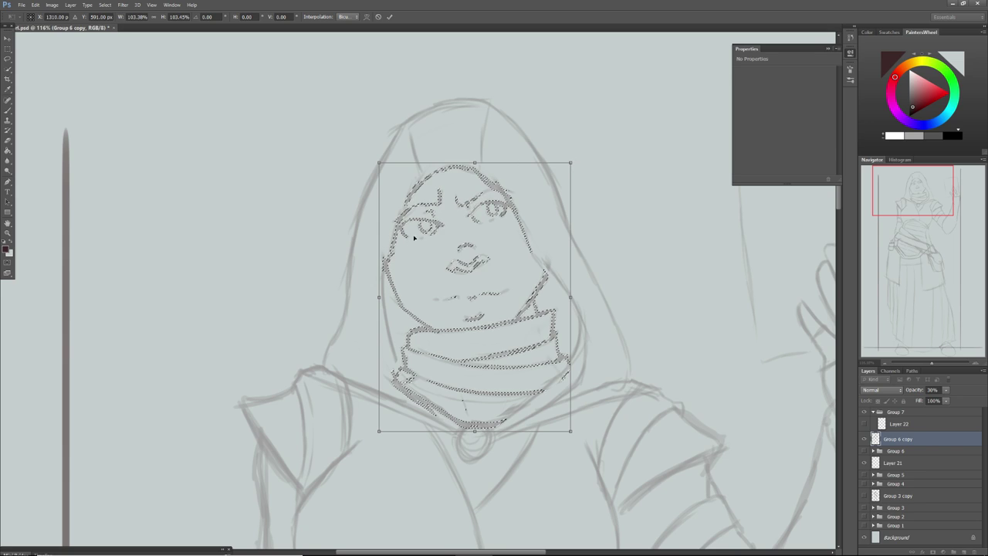
{"action": "left_click_drag", "start_coordinate": [397, 345], "coordinate": [393, 346]}
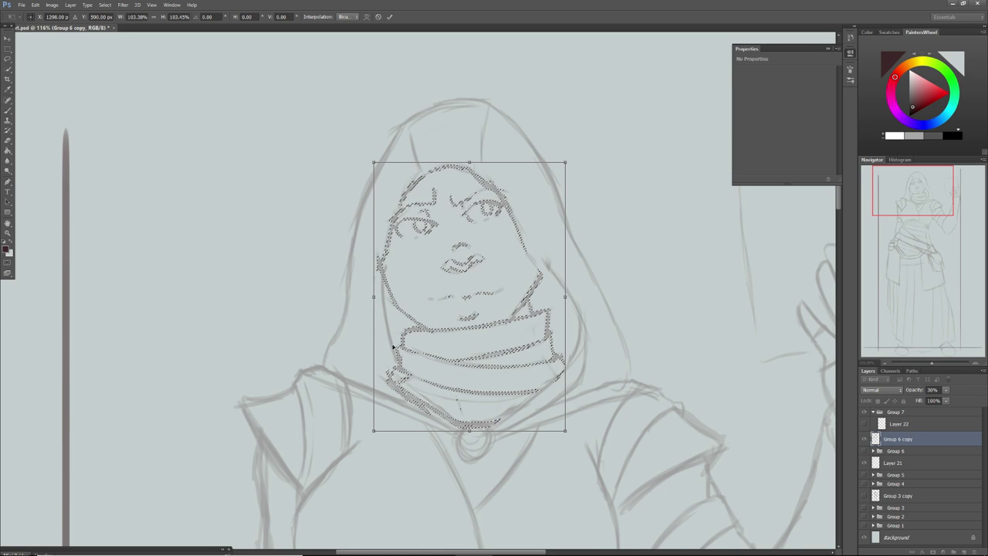
{"action": "left_click", "coordinate": [8, 48]}
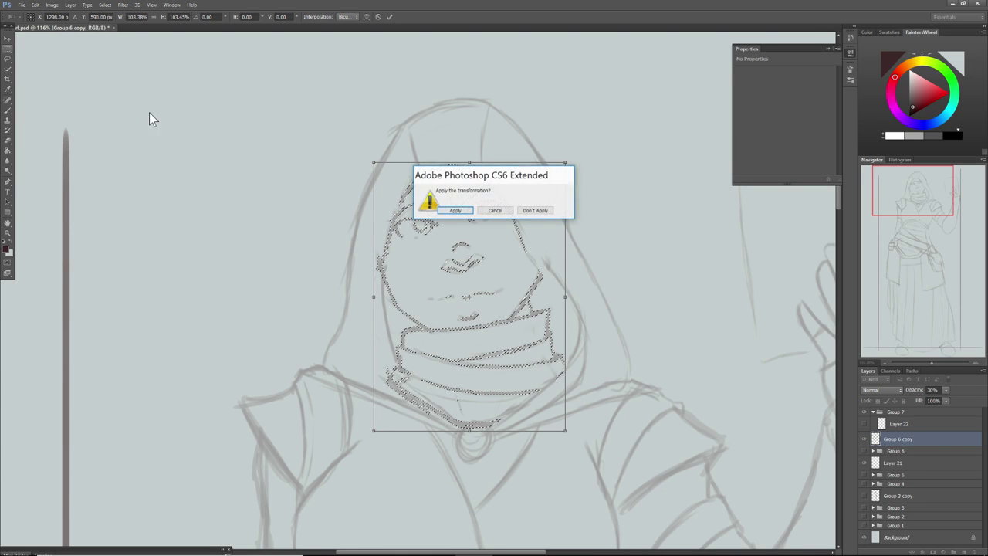
{"action": "left_click", "coordinate": [457, 212]}
{"action": "key", "text": "ctrl+d"}
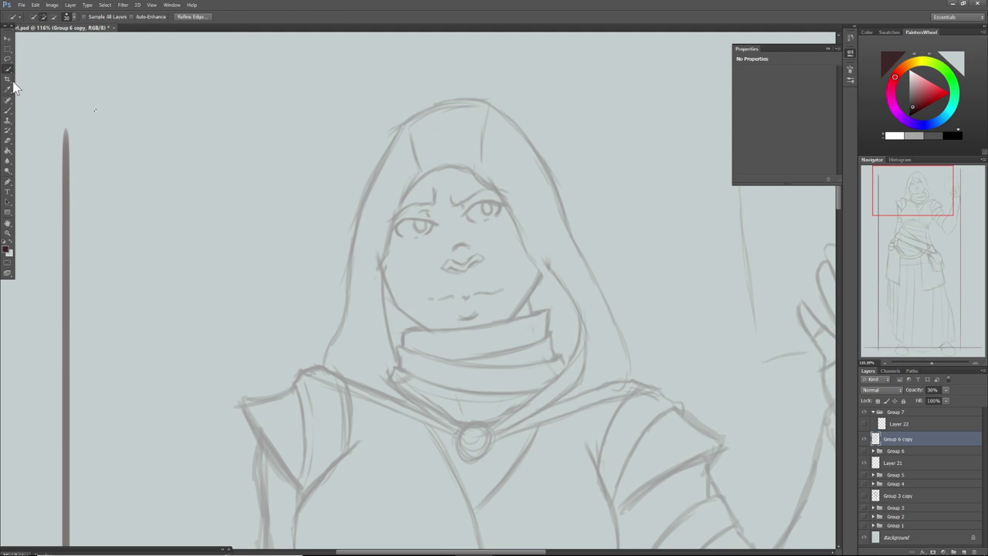
Raise the opacity of the Group 6 copy layer to 82%
{"action": "left_click", "coordinate": [8, 110]}
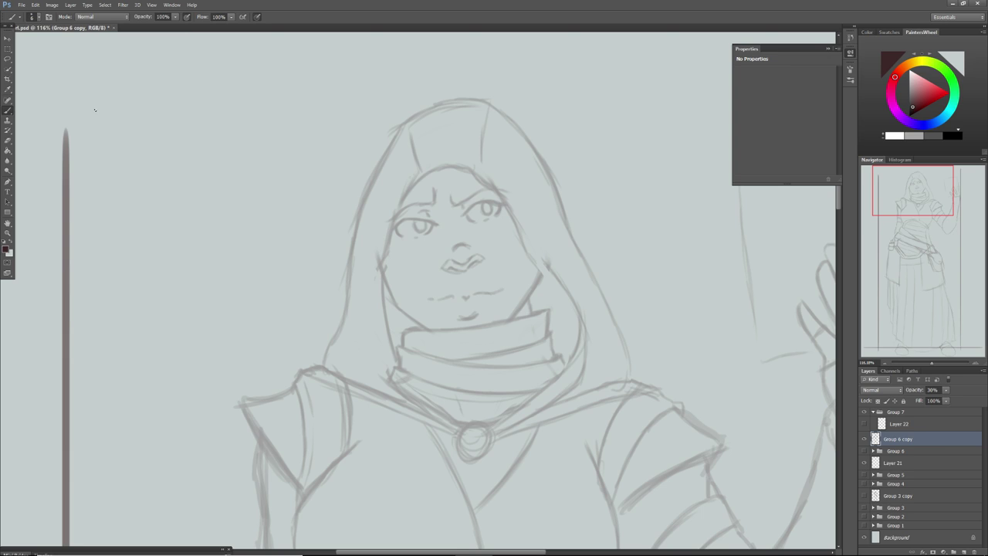
{"action": "left_click", "coordinate": [947, 401]}
{"action": "left_click_drag", "start_coordinate": [948, 400], "coordinate": [966, 401]}
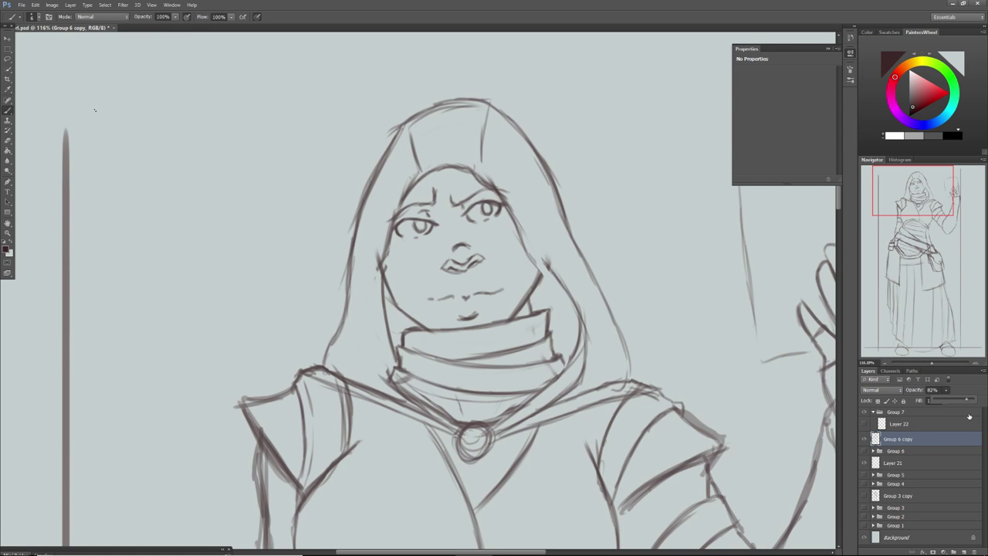
Choose a 12 px hard round brush at 100% hardness and redraw the inner hood edge beside the left cheek
{"action": "right_click", "coordinate": [522, 223]}
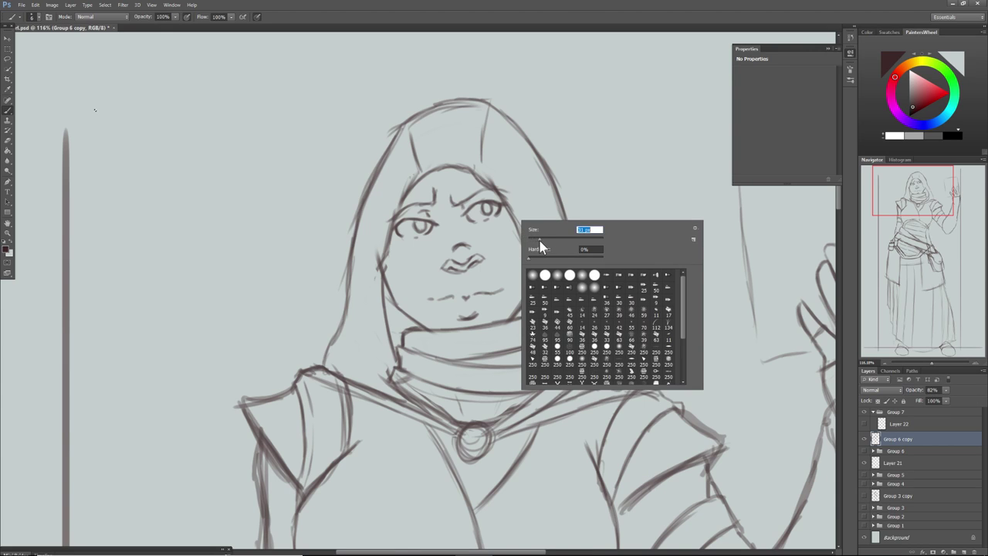
{"action": "left_click", "coordinate": [515, 220]}
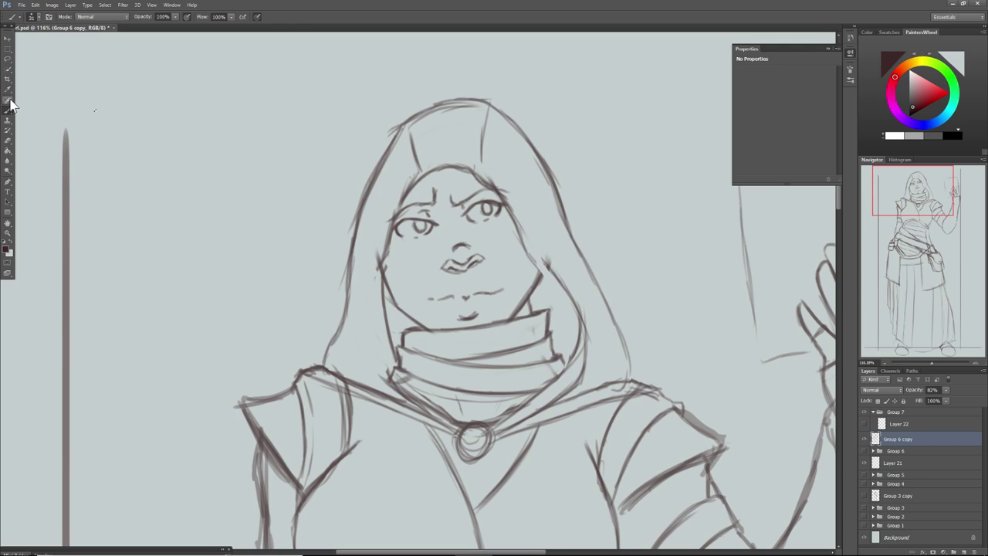
{"action": "left_click", "coordinate": [8, 49]}
{"action": "left_click", "coordinate": [8, 110]}
{"action": "left_click_drag", "start_coordinate": [390, 232], "coordinate": [379, 274]}
{"action": "right_click", "coordinate": [375, 259]}
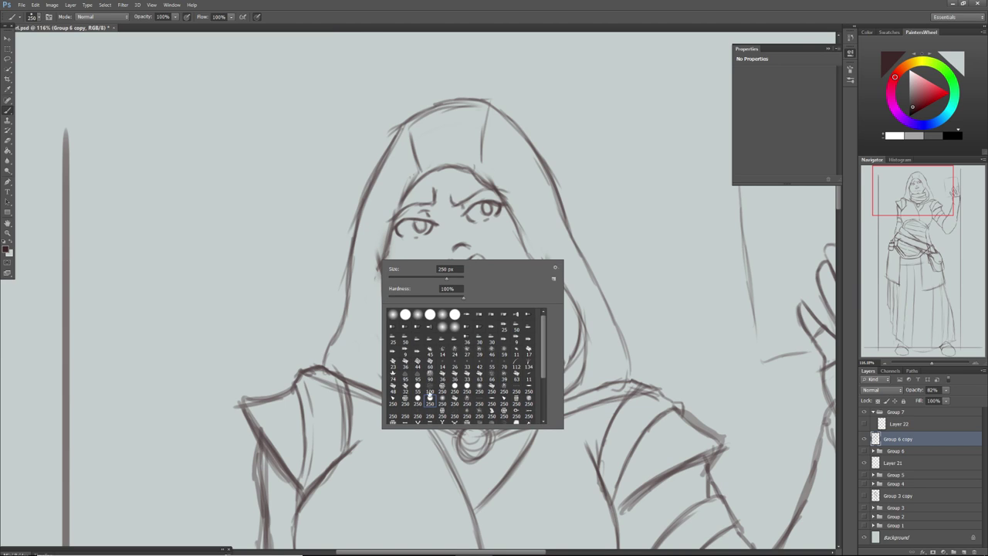
{"action": "left_click", "coordinate": [430, 314]}
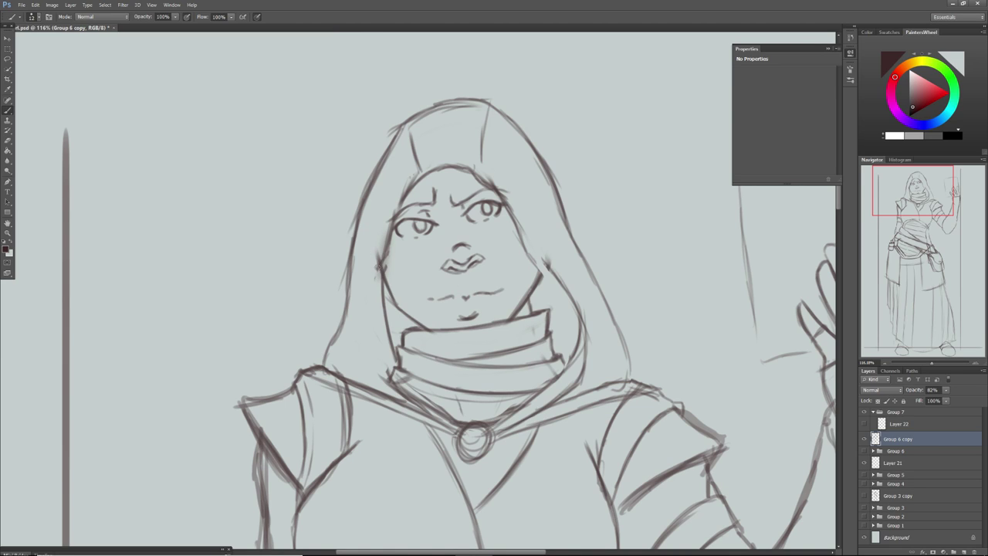
{"action": "left_click_drag", "start_coordinate": [381, 258], "coordinate": [408, 188]}
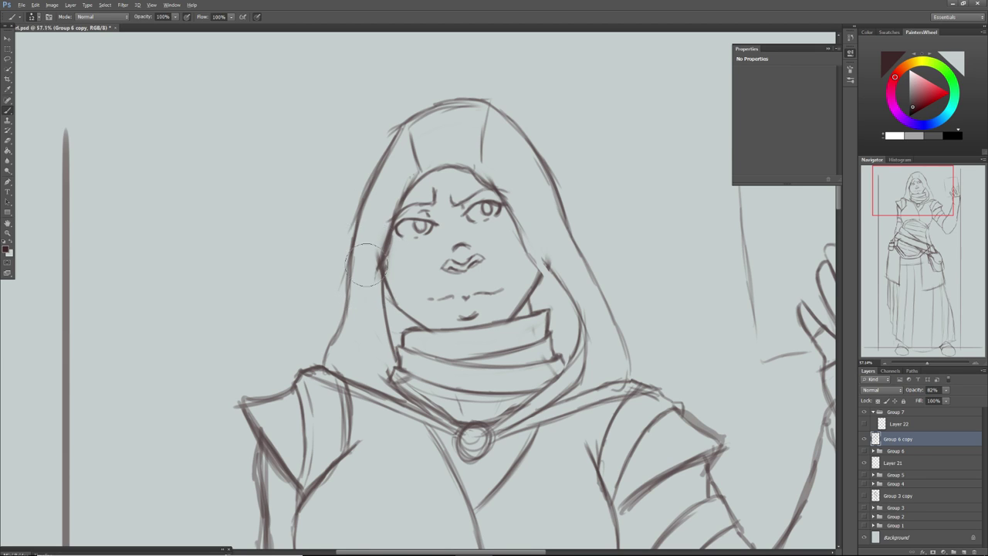
Reduce the brush size and clean up the smudged strokes along the inner hood edge beside the left cheek
{"action": "scroll", "coordinate": [369, 263], "scroll_direction": "down", "scroll_amount": 10}
{"action": "scroll", "coordinate": [404, 285], "scroll_direction": "up", "scroll_amount": 10}
{"action": "scroll", "coordinate": [370, 271], "scroll_direction": "down", "scroll_amount": 2}
{"action": "scroll", "coordinate": [505, 284], "scroll_direction": "up", "scroll_amount": 3}
{"action": "left_click_drag", "start_coordinate": [902, 247], "coordinate": [908, 181]}
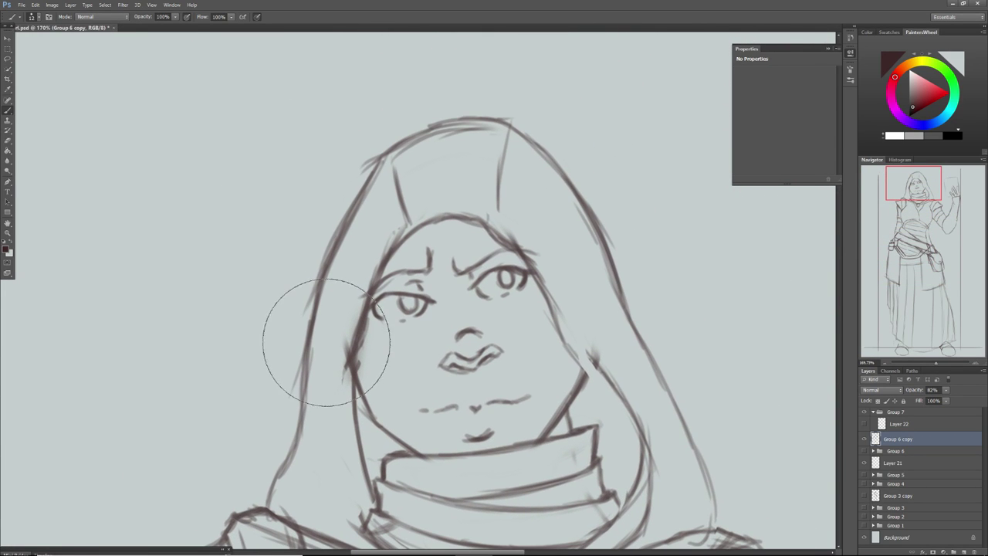
{"action": "key", "text": "["}
{"action": "key", "text": "["}
{"action": "key", "text": "["}
{"action": "key", "text": "["}
{"action": "key", "text": "["}
{"action": "key", "text": "["}
{"action": "key", "text": "["}
{"action": "key", "text": "["}
{"action": "key", "text": "["}
{"action": "key", "text": "["}
{"action": "key", "text": "["}
{"action": "left_click_drag", "start_coordinate": [347, 336], "coordinate": [337, 365]}
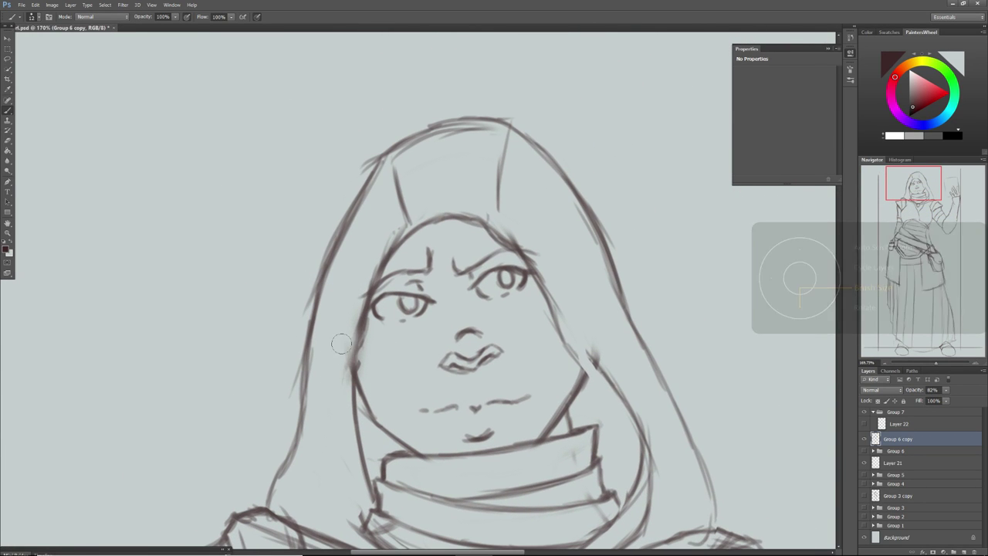
{"action": "left_click_drag", "start_coordinate": [352, 304], "coordinate": [346, 369]}
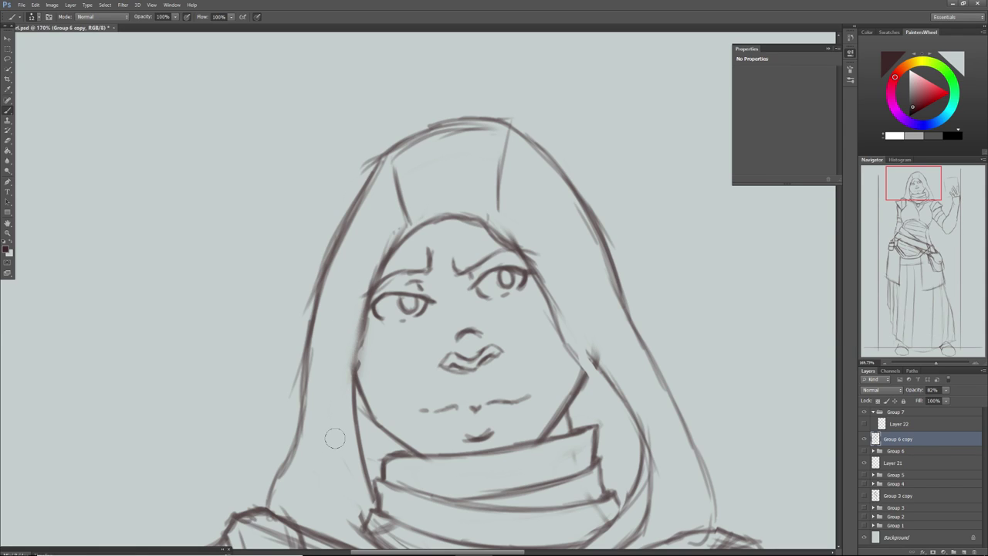
Redraw the inner hood edge from the forehead past the right cheek into the cowl, enlarging the brush to 15 px
{"action": "mouse_move", "coordinate": [443, 221]}
{"action": "left_mouse_down"}
{"action": "mouse_move", "coordinate": [467, 219]}
{"action": "mouse_move", "coordinate": [519, 255]}
{"action": "mouse_move", "coordinate": [549, 306]}
{"action": "mouse_move", "coordinate": [540, 286]}
{"action": "left_mouse_up"}
{"action": "right_click", "coordinate": [551, 310]}
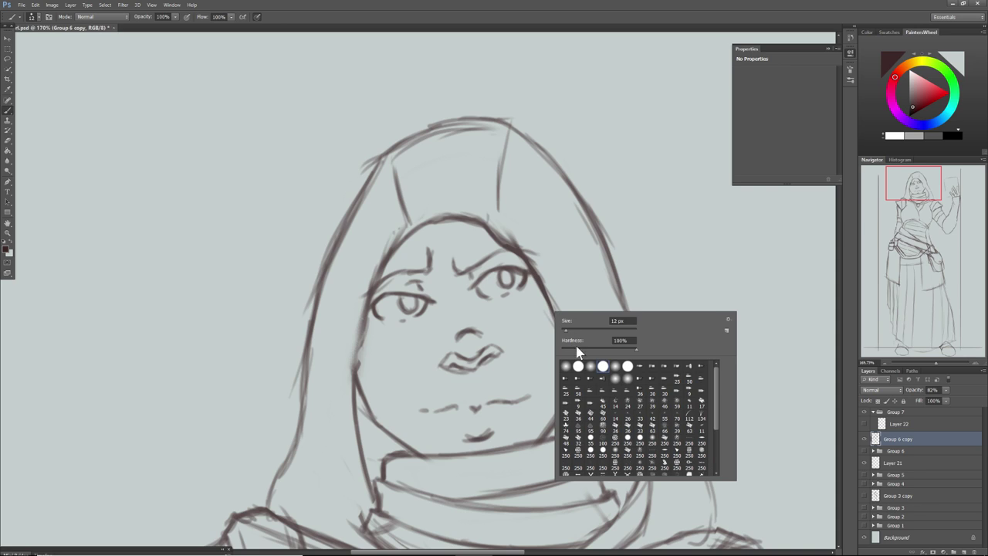
{"action": "left_click", "coordinate": [603, 451]}
{"action": "left_click", "coordinate": [574, 330]}
{"action": "left_click", "coordinate": [568, 330]}
{"action": "left_click", "coordinate": [547, 302]}
{"action": "mouse_move", "coordinate": [545, 299]}
{"action": "left_mouse_down"}
{"action": "mouse_move", "coordinate": [563, 345]}
{"action": "mouse_move", "coordinate": [593, 373]}
{"action": "left_mouse_up"}
{"action": "left_click_drag", "start_coordinate": [564, 342], "coordinate": [623, 415]}
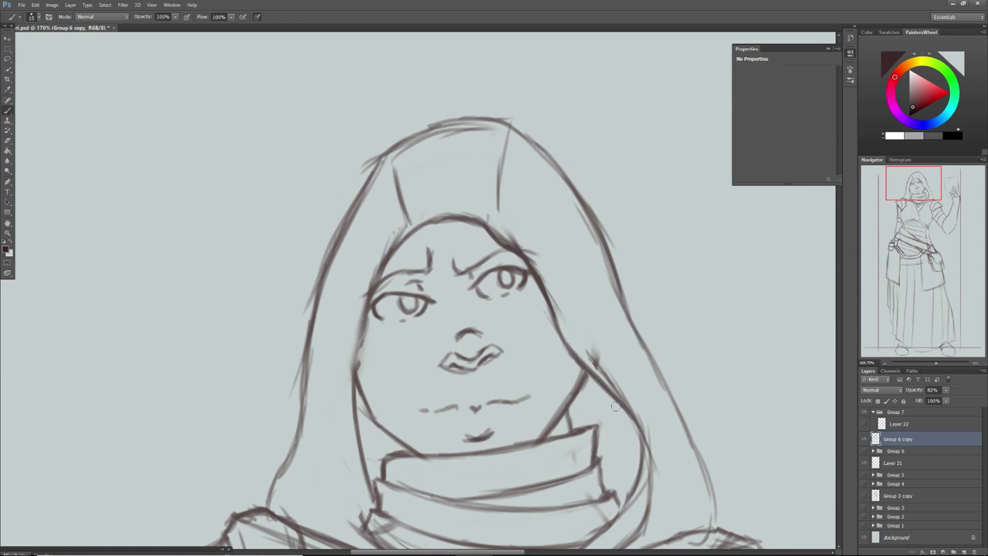
Clean up the stray marks around the hood edge at the right cheek and undo the last unwanted strokes
{"action": "left_click_drag", "start_coordinate": [586, 372], "coordinate": [545, 299]}
{"action": "mouse_move", "coordinate": [601, 351]}
{"action": "left_mouse_down"}
{"action": "mouse_move", "coordinate": [607, 362]}
{"action": "mouse_move", "coordinate": [594, 346]}
{"action": "left_mouse_up"}
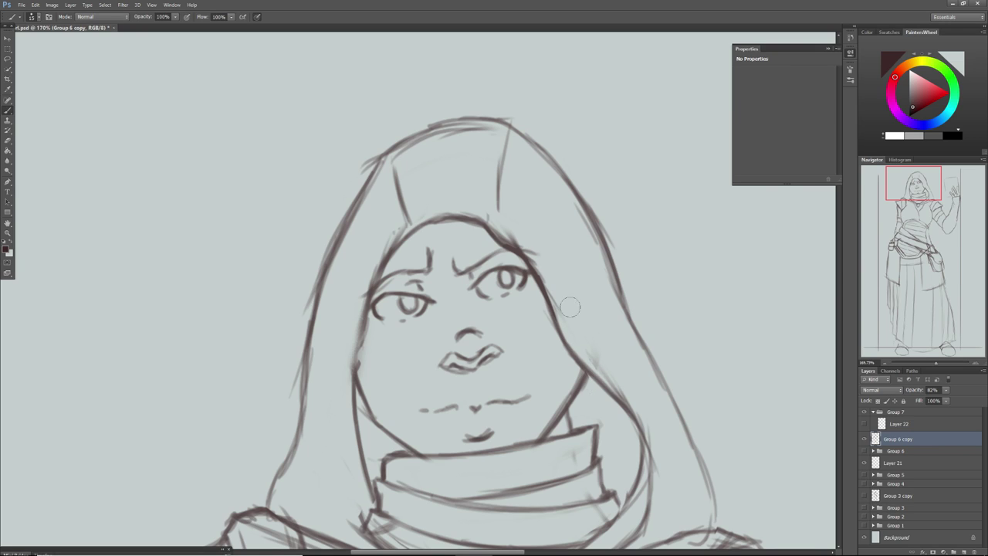
{"action": "key", "text": "ctrl+alt+z"}
{"action": "key", "text": "ctrl+alt+z"}
{"action": "key", "text": "ctrl+alt+z"}
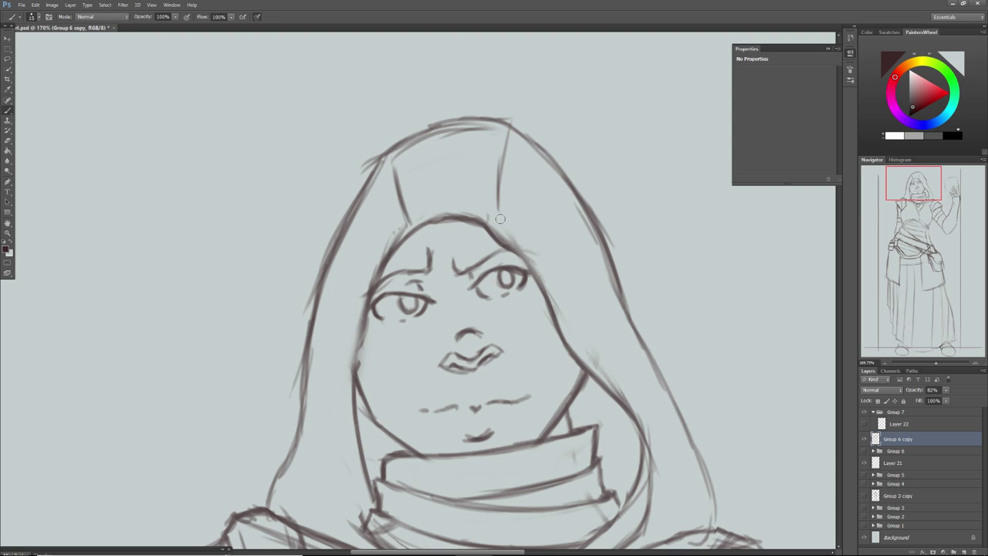
Refine the cowl edges on both sides of the scarf down to the cloak clasp, undoing unwanted strokes
{"action": "left_click_drag", "start_coordinate": [905, 187], "coordinate": [902, 203]}
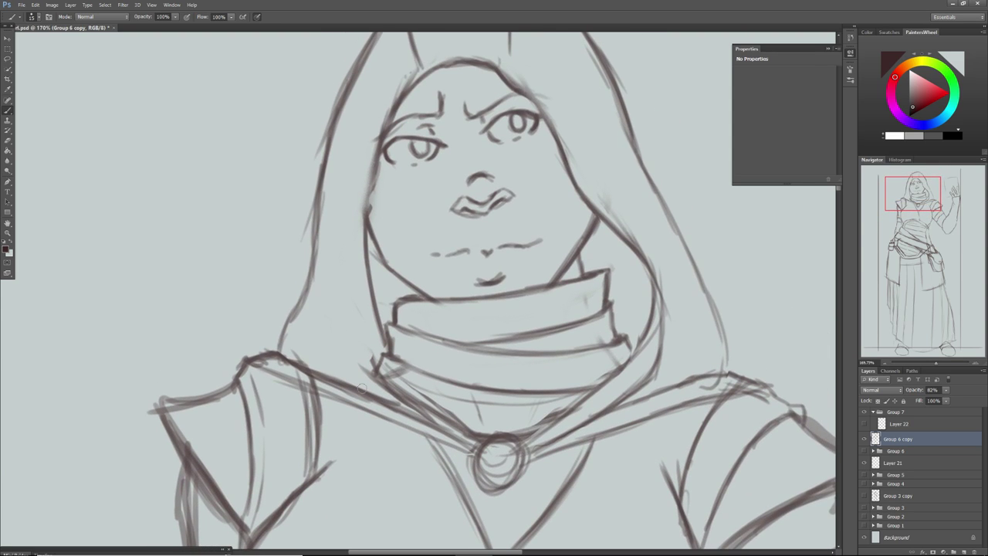
{"action": "left_click_drag", "start_coordinate": [475, 442], "coordinate": [409, 375]}
{"action": "left_click_drag", "start_coordinate": [440, 415], "coordinate": [385, 358]}
{"action": "mouse_move", "coordinate": [417, 397]}
{"action": "left_mouse_down"}
{"action": "mouse_move", "coordinate": [374, 334]}
{"action": "mouse_move", "coordinate": [392, 362]}
{"action": "left_mouse_up"}
{"action": "mouse_move", "coordinate": [476, 442]}
{"action": "left_mouse_down"}
{"action": "mouse_move", "coordinate": [411, 387]}
{"action": "mouse_move", "coordinate": [475, 442]}
{"action": "mouse_move", "coordinate": [374, 323]}
{"action": "left_mouse_up"}
{"action": "mouse_move", "coordinate": [363, 358]}
{"action": "left_mouse_down"}
{"action": "mouse_move", "coordinate": [392, 386]}
{"action": "mouse_move", "coordinate": [356, 324]}
{"action": "mouse_move", "coordinate": [361, 348]}
{"action": "mouse_move", "coordinate": [413, 406]}
{"action": "left_mouse_up"}
{"action": "key", "text": "ctrl+alt+z"}
{"action": "key", "text": "ctrl+alt+z"}
{"action": "key", "text": "ctrl+alt+z"}
{"action": "key", "text": "ctrl+alt+z"}
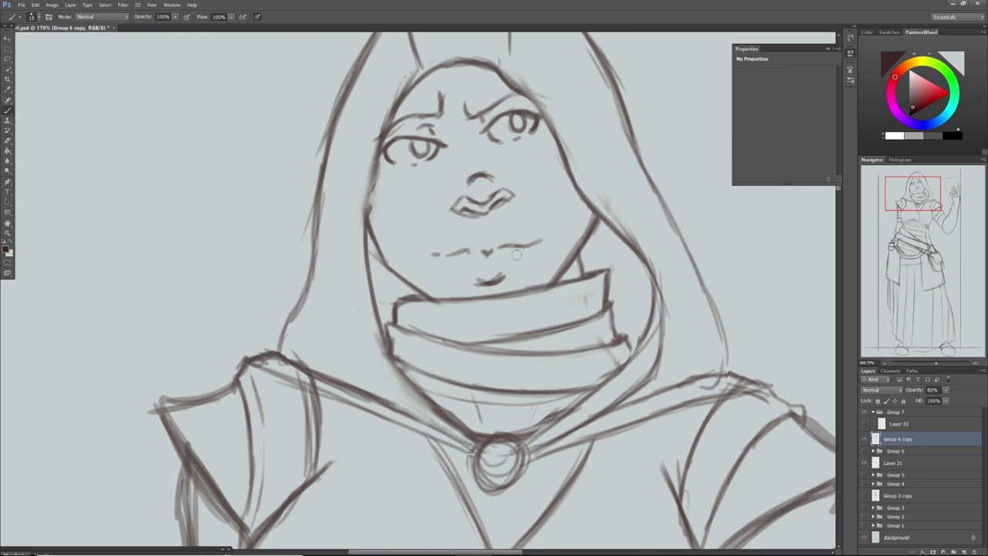
{"action": "mouse_move", "coordinate": [657, 357]}
{"action": "left_mouse_down"}
{"action": "mouse_move", "coordinate": [666, 267]}
{"action": "mouse_move", "coordinate": [671, 302]}
{"action": "mouse_move", "coordinate": [585, 408]}
{"action": "mouse_move", "coordinate": [564, 415]}
{"action": "left_mouse_up"}
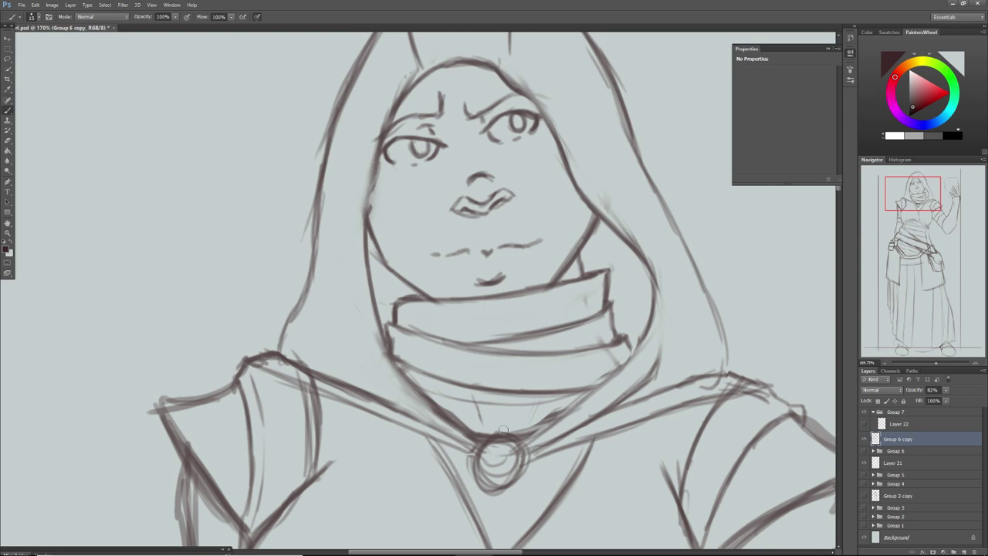
Flip the whole canvas horizontally to check the figure's proportions
{"action": "left_click_drag", "start_coordinate": [936, 361], "coordinate": [923, 392]}
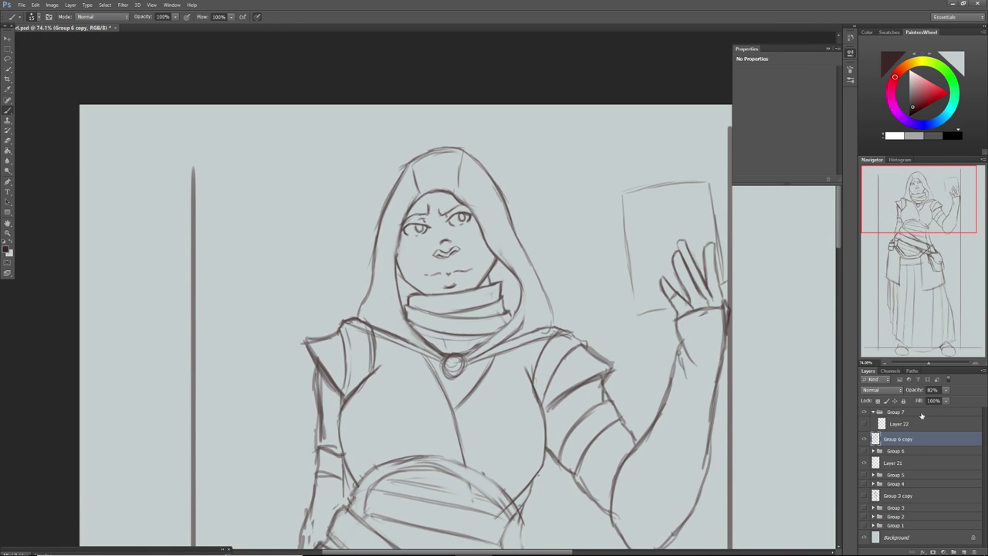
{"action": "left_click", "coordinate": [51, 6]}
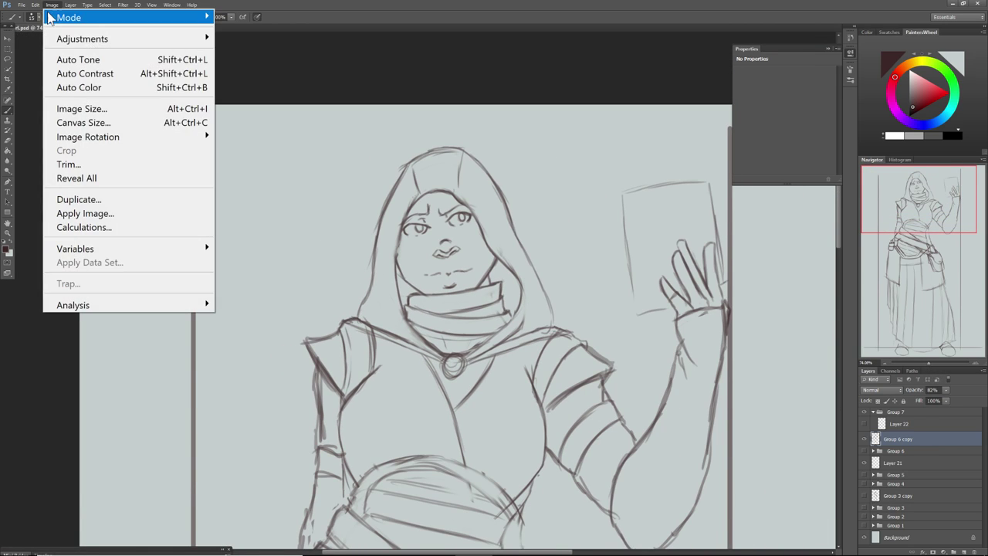
{"action": "mouse_move", "coordinate": [112, 139]}
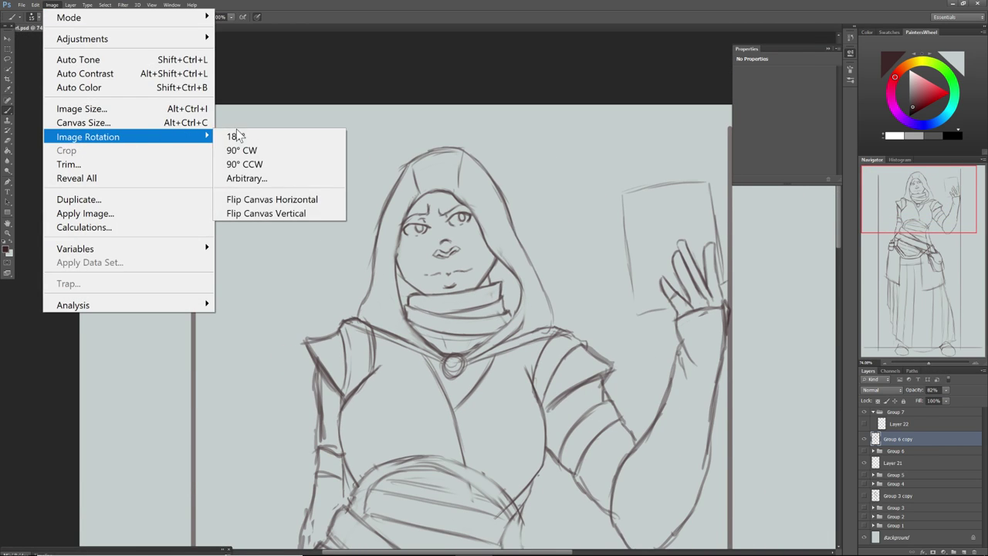
{"action": "left_click", "coordinate": [274, 200]}
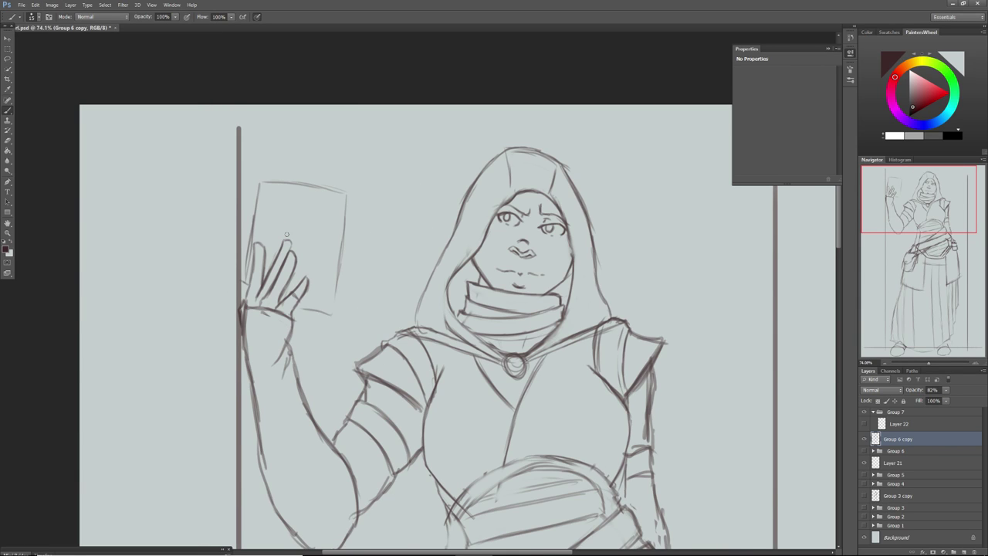
Lasso the brows, eyes, nose and upper lip, move them slightly down within the face and deselect
{"action": "left_click", "coordinate": [8, 58]}
{"action": "left_click_drag", "start_coordinate": [928, 363], "coordinate": [931, 363]}
{"action": "left_click_drag", "start_coordinate": [909, 209], "coordinate": [917, 199]}
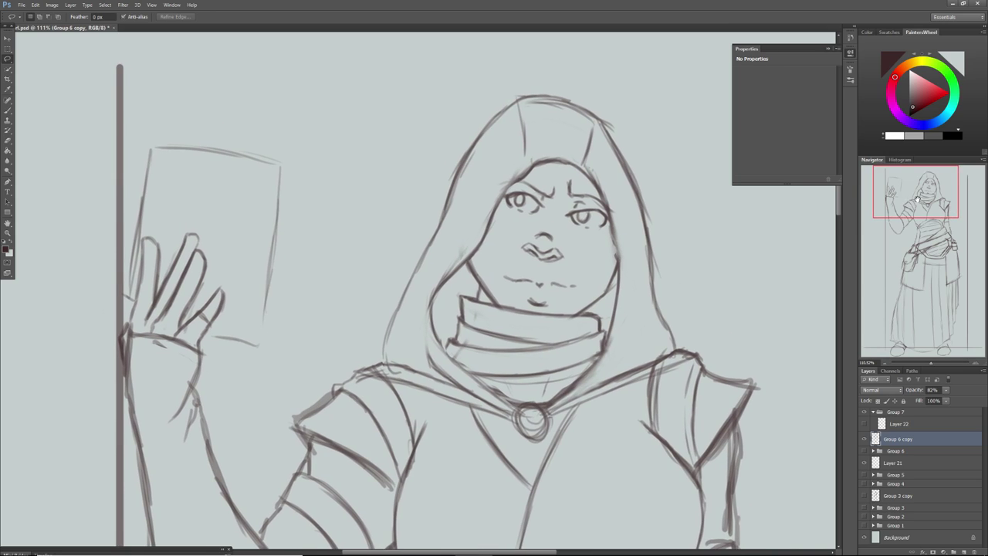
{"action": "mouse_move", "coordinate": [516, 254]}
{"action": "left_mouse_down"}
{"action": "mouse_move", "coordinate": [567, 268]}
{"action": "mouse_move", "coordinate": [604, 236]}
{"action": "mouse_move", "coordinate": [602, 201]}
{"action": "mouse_move", "coordinate": [555, 172]}
{"action": "mouse_move", "coordinate": [515, 183]}
{"action": "mouse_move", "coordinate": [500, 205]}
{"action": "mouse_move", "coordinate": [516, 255]}
{"action": "left_mouse_up"}
{"action": "left_click", "coordinate": [7, 39]}
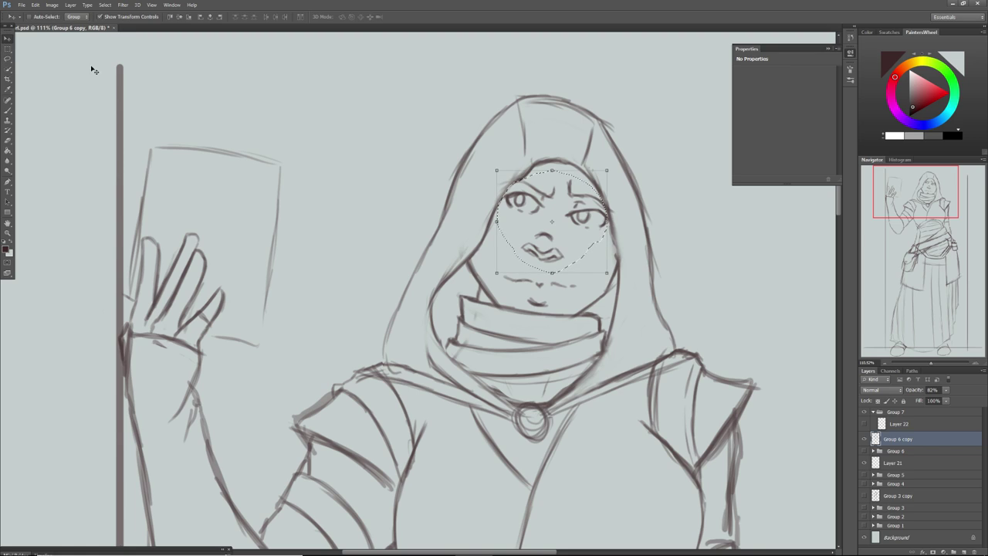
{"action": "mouse_move", "coordinate": [517, 217]}
{"action": "left_mouse_down"}
{"action": "mouse_move", "coordinate": [510, 211]}
{"action": "mouse_move", "coordinate": [513, 226]}
{"action": "left_mouse_up"}
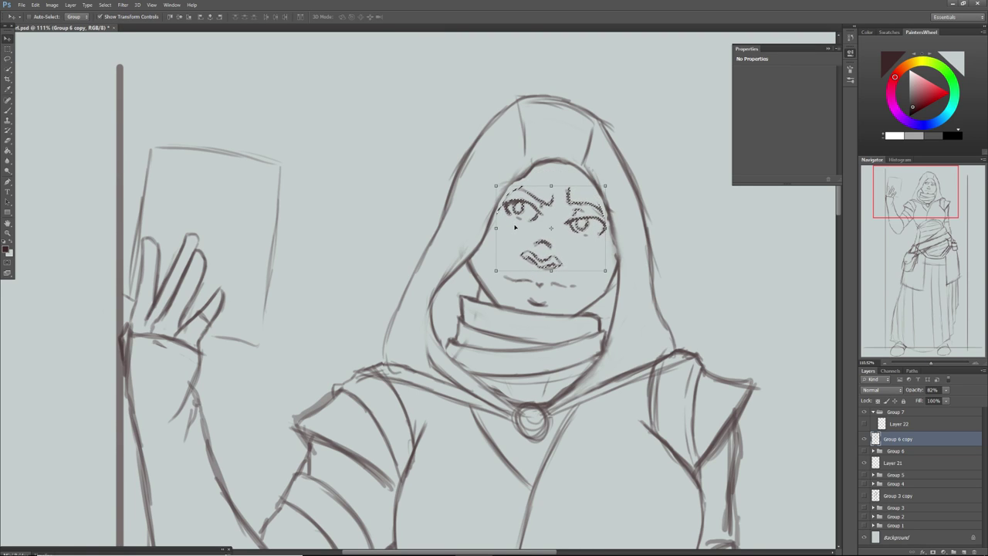
{"action": "key", "text": "m"}
{"action": "key", "text": "ctrl+d"}
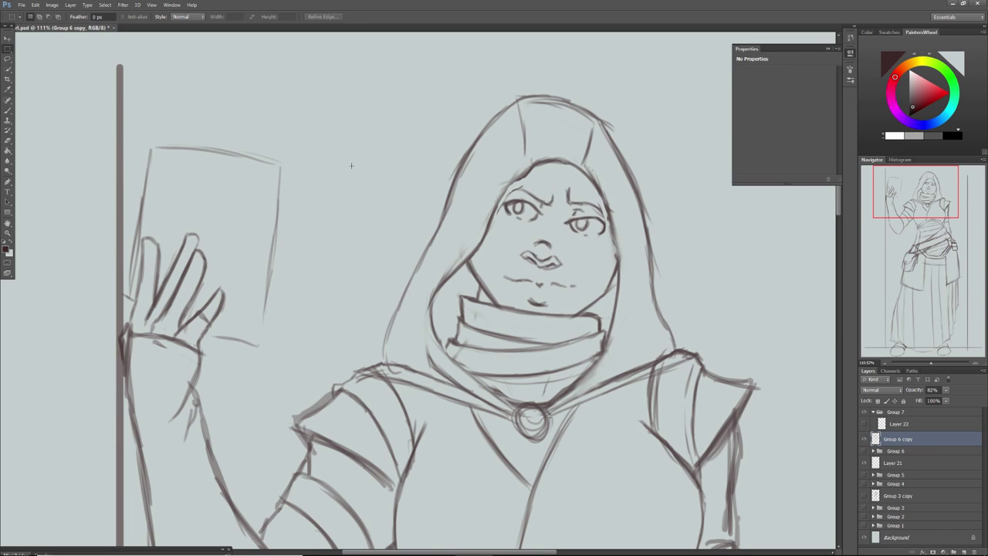
Sketch a wider arch inside the hood with thin strokes from both cheeks up and over the forehead
{"action": "left_click", "coordinate": [7, 110]}
{"action": "right_click", "coordinate": [605, 278]}
{"action": "mouse_move", "coordinate": [621, 292]}
{"action": "left_mouse_down"}
{"action": "mouse_move", "coordinate": [616, 243]}
{"action": "mouse_move", "coordinate": [607, 272]}
{"action": "mouse_move", "coordinate": [616, 191]}
{"action": "left_mouse_up"}
{"action": "key", "text": "Return"}
{"action": "left_click_drag", "start_coordinate": [618, 236], "coordinate": [603, 150]}
{"action": "left_click_drag", "start_coordinate": [619, 213], "coordinate": [599, 148]}
{"action": "left_click_drag", "start_coordinate": [614, 187], "coordinate": [585, 136]}
{"action": "left_click_drag", "start_coordinate": [473, 254], "coordinate": [484, 181]}
{"action": "left_click_drag", "start_coordinate": [475, 228], "coordinate": [490, 161]}
{"action": "left_click_drag", "start_coordinate": [477, 208], "coordinate": [502, 151]}
{"action": "left_click_drag", "start_coordinate": [483, 190], "coordinate": [512, 138]}
{"action": "mouse_move", "coordinate": [485, 173]}
{"action": "left_mouse_down"}
{"action": "mouse_move", "coordinate": [535, 128]}
{"action": "mouse_move", "coordinate": [560, 127]}
{"action": "left_mouse_up"}
{"action": "mouse_move", "coordinate": [497, 148]}
{"action": "left_mouse_down"}
{"action": "mouse_move", "coordinate": [582, 131]}
{"action": "mouse_move", "coordinate": [607, 155]}
{"action": "left_mouse_up"}
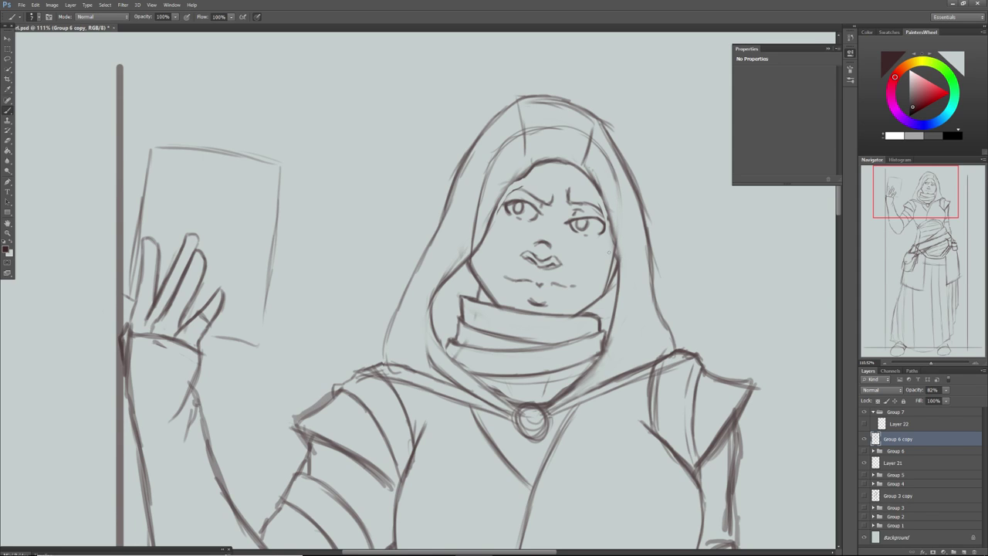
Erase the wider arch inside the hood and the stray lines beside the right cheek, and redraw the hood edge along that cheek
{"action": "left_click", "coordinate": [8, 141]}
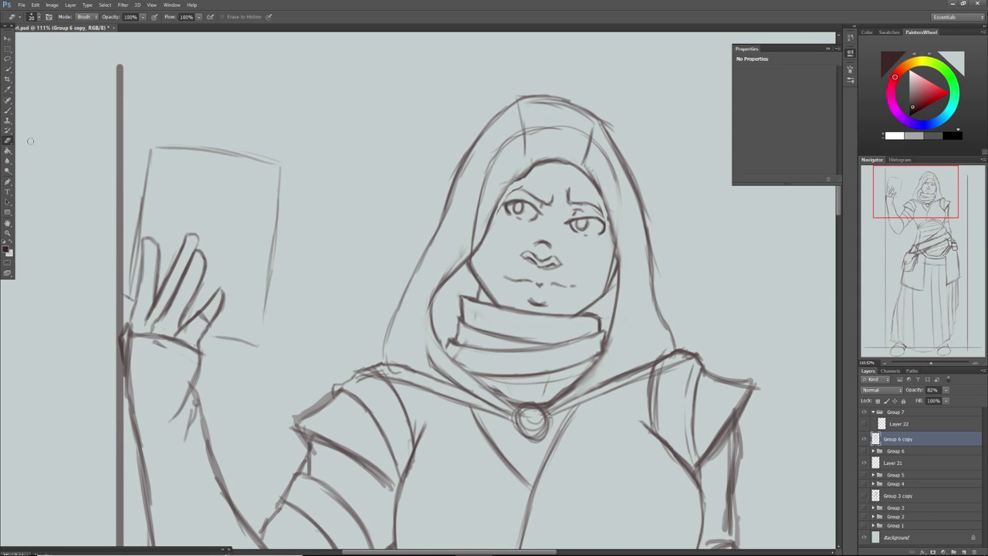
{"action": "right_click", "coordinate": [262, 203]}
{"action": "left_click", "coordinate": [617, 201]}
{"action": "mouse_move", "coordinate": [615, 269]}
{"action": "left_mouse_down"}
{"action": "mouse_move", "coordinate": [606, 302]}
{"action": "mouse_move", "coordinate": [624, 230]}
{"action": "mouse_move", "coordinate": [607, 304]}
{"action": "mouse_move", "coordinate": [619, 239]}
{"action": "left_mouse_up"}
{"action": "left_click_drag", "start_coordinate": [618, 190], "coordinate": [604, 152]}
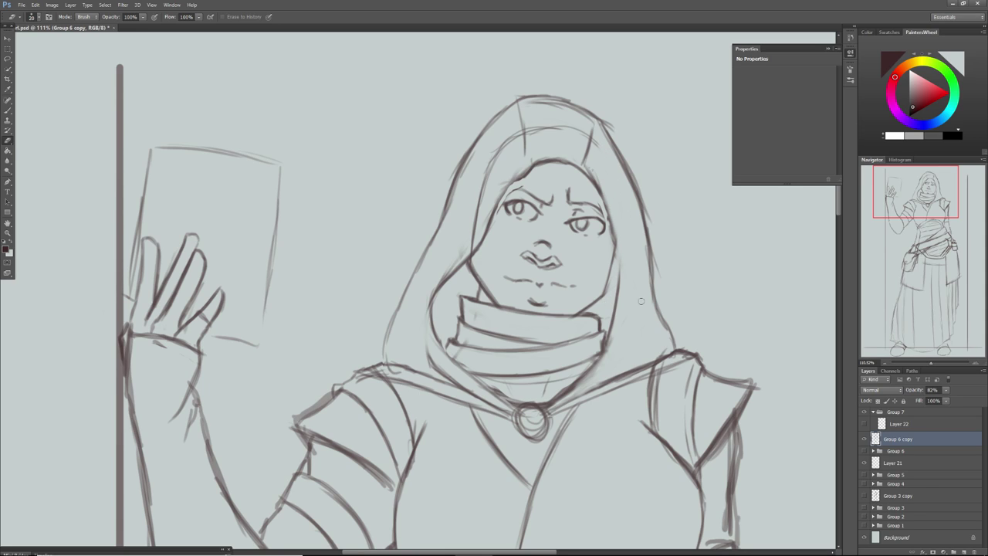
{"action": "mouse_move", "coordinate": [486, 163]}
{"action": "left_mouse_down"}
{"action": "mouse_move", "coordinate": [451, 263]}
{"action": "mouse_move", "coordinate": [485, 194]}
{"action": "mouse_move", "coordinate": [476, 237]}
{"action": "mouse_move", "coordinate": [470, 212]}
{"action": "mouse_move", "coordinate": [467, 271]}
{"action": "left_mouse_up"}
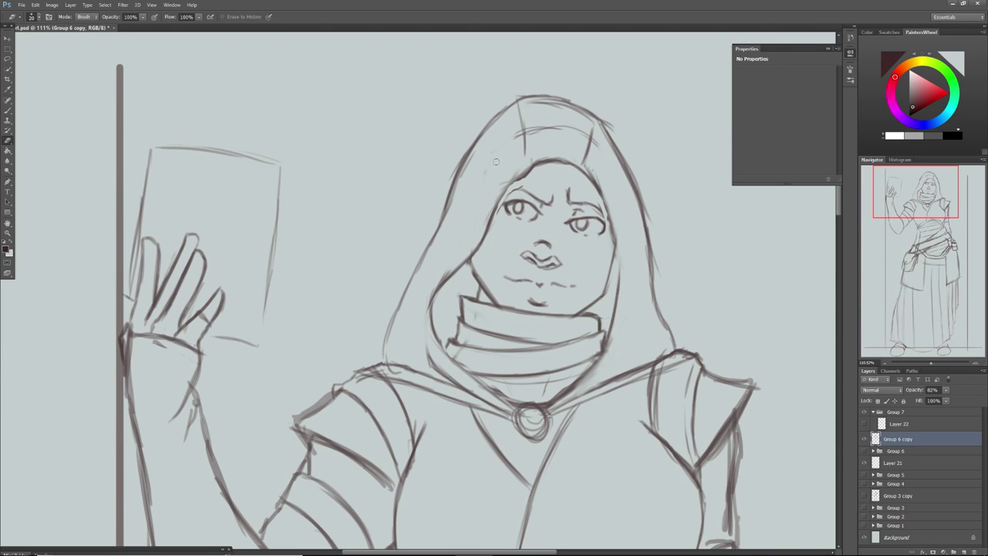
{"action": "left_click_drag", "start_coordinate": [516, 135], "coordinate": [548, 130]}
{"action": "left_click", "coordinate": [8, 110]}
{"action": "mouse_move", "coordinate": [616, 288]}
{"action": "left_mouse_down"}
{"action": "mouse_move", "coordinate": [621, 251]}
{"action": "mouse_move", "coordinate": [608, 228]}
{"action": "mouse_move", "coordinate": [615, 247]}
{"action": "left_mouse_up"}
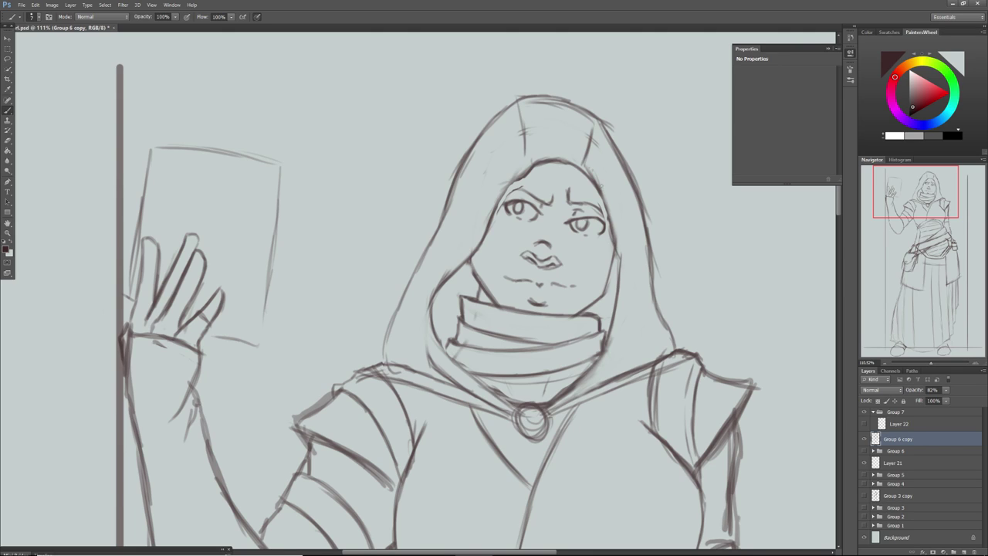
Touch up the hood opening beside the face and the curved shoulder line running down beside the chest on the raised-arm side
{"action": "mouse_move", "coordinate": [513, 185]}
{"action": "left_mouse_down"}
{"action": "mouse_move", "coordinate": [498, 207]}
{"action": "mouse_move", "coordinate": [510, 187]}
{"action": "left_mouse_up"}
{"action": "left_click_drag", "start_coordinate": [901, 196], "coordinate": [900, 215]}
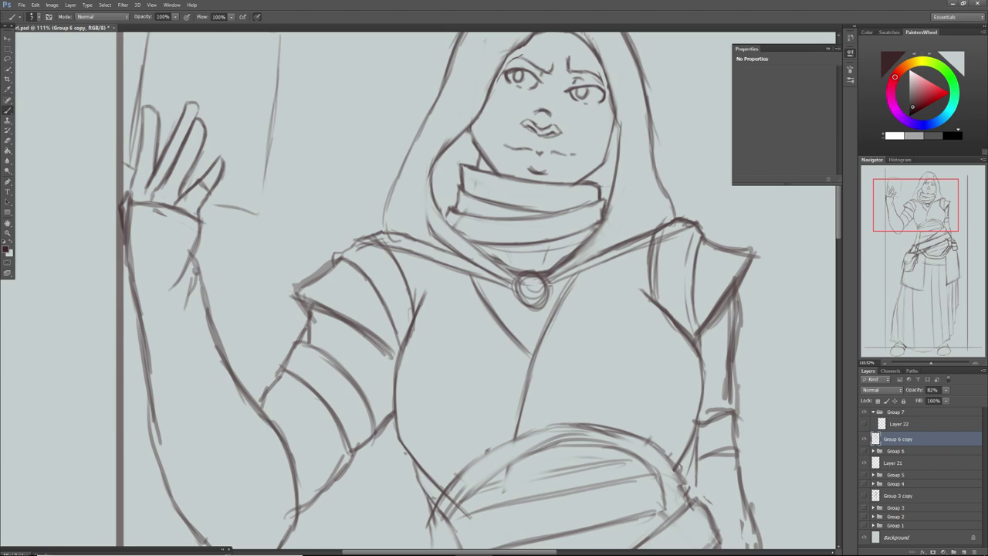
{"action": "mouse_move", "coordinate": [414, 286]}
{"action": "left_mouse_down"}
{"action": "mouse_move", "coordinate": [404, 256]}
{"action": "mouse_move", "coordinate": [376, 233]}
{"action": "mouse_move", "coordinate": [415, 284]}
{"action": "left_mouse_up"}
{"action": "left_click_drag", "start_coordinate": [381, 236], "coordinate": [409, 273]}
Flip the whole canvas horizontally to check the waist, belt and skirt
{"action": "left_click_drag", "start_coordinate": [914, 222], "coordinate": [923, 240]}
{"action": "left_click_drag", "start_coordinate": [931, 362], "coordinate": [926, 363]}
{"action": "left_click_drag", "start_coordinate": [910, 270], "coordinate": [908, 303]}
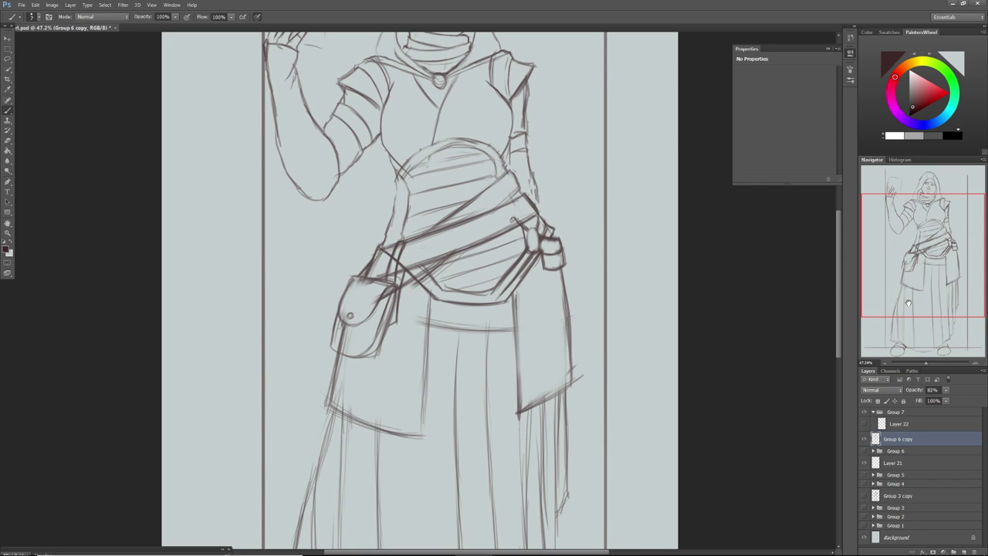
{"action": "left_click_drag", "start_coordinate": [926, 360], "coordinate": [927, 362]}
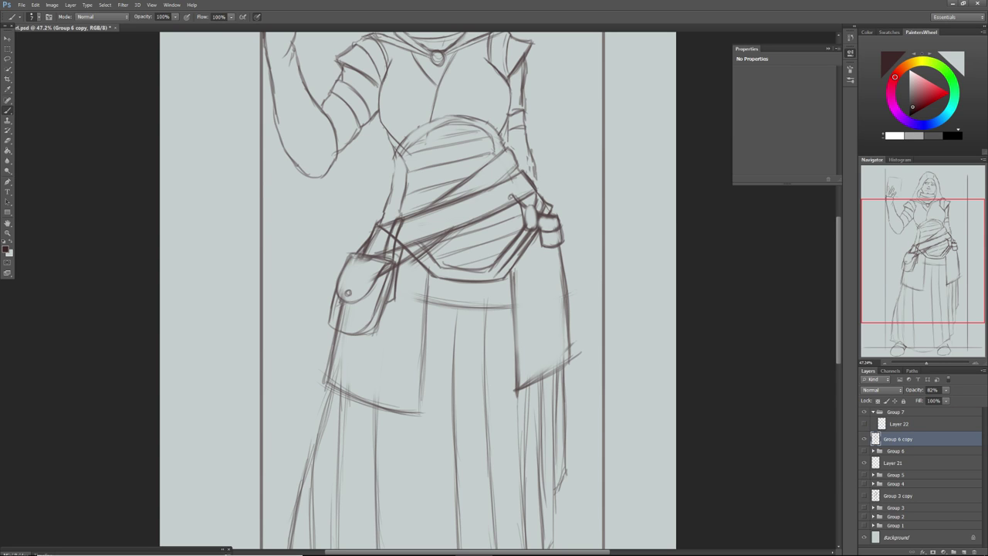
{"action": "left_click", "coordinate": [52, 5]}
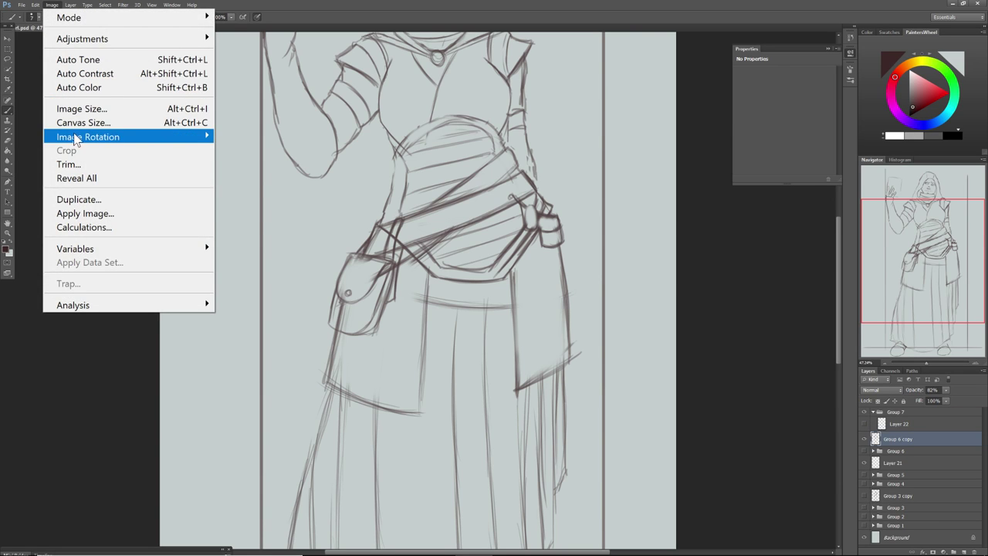
{"action": "mouse_move", "coordinate": [75, 139]}
{"action": "left_click", "coordinate": [279, 199]}
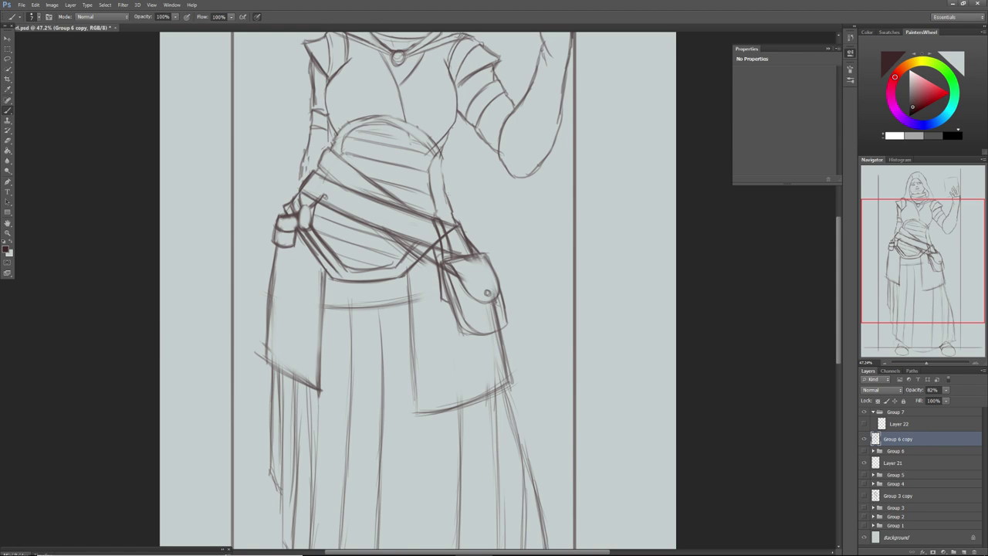
Redraw the waist contour on the large pouch's side with a 20 px brush, from the ribs down to the belt
{"action": "right_click", "coordinate": [456, 210]}
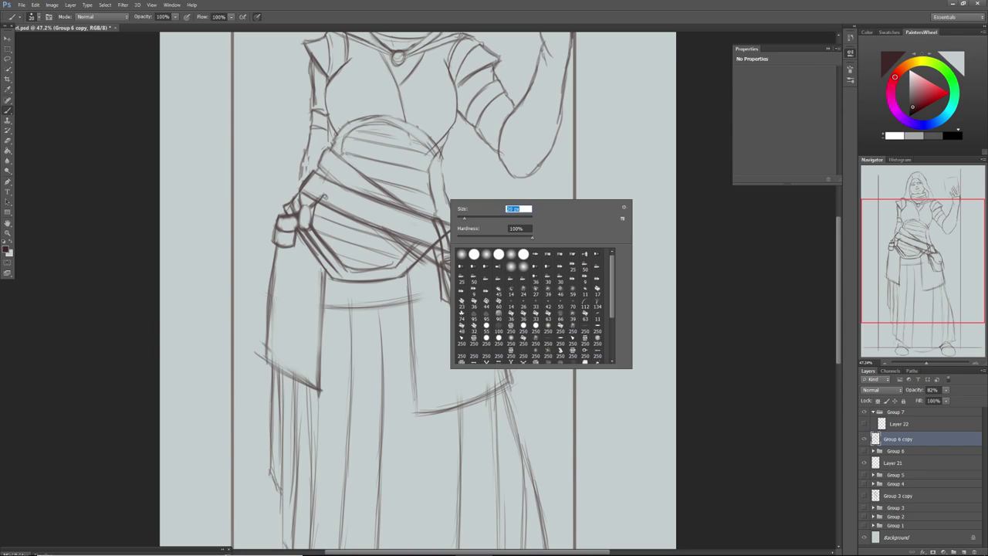
{"action": "key", "text": "Return"}
{"action": "mouse_move", "coordinate": [439, 152]}
{"action": "left_mouse_down"}
{"action": "mouse_move", "coordinate": [445, 213]}
{"action": "mouse_move", "coordinate": [456, 224]}
{"action": "mouse_move", "coordinate": [442, 190]}
{"action": "left_mouse_up"}
{"action": "mouse_move", "coordinate": [435, 142]}
{"action": "left_mouse_down"}
{"action": "mouse_move", "coordinate": [441, 155]}
{"action": "mouse_move", "coordinate": [426, 154]}
{"action": "left_mouse_up"}
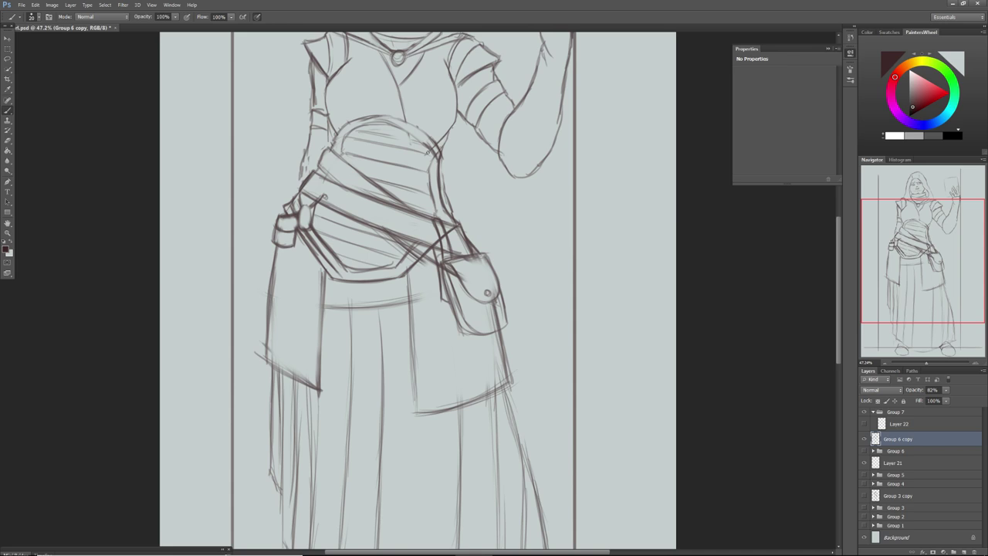
{"action": "left_click_drag", "start_coordinate": [445, 217], "coordinate": [462, 226]}
{"action": "mouse_move", "coordinate": [443, 185]}
{"action": "left_mouse_down"}
{"action": "mouse_move", "coordinate": [442, 177]}
{"action": "mouse_move", "coordinate": [451, 210]}
{"action": "left_mouse_up"}
{"action": "left_click_drag", "start_coordinate": [442, 210], "coordinate": [456, 221]}
{"action": "left_click_drag", "start_coordinate": [442, 206], "coordinate": [457, 221]}
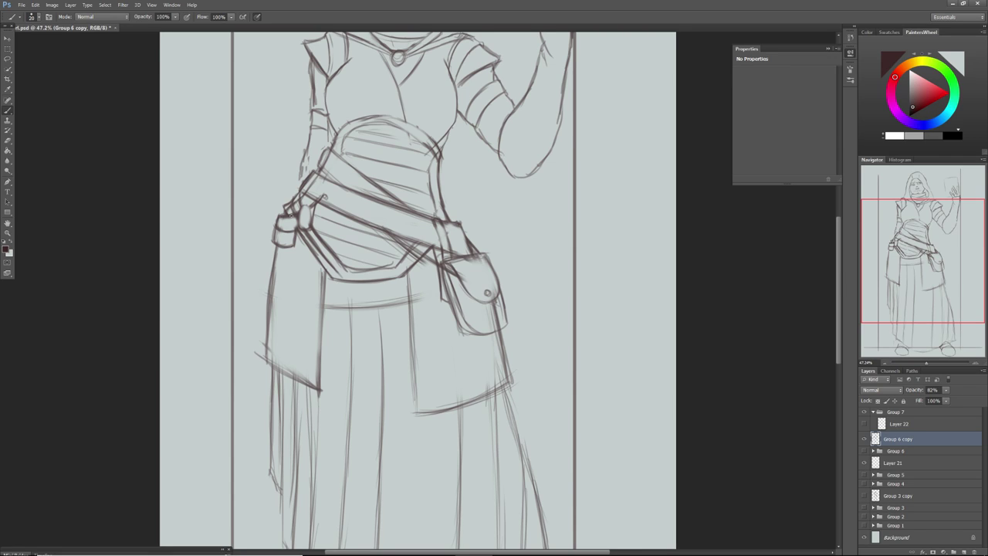
Redraw the belt's upper edge near its raised end and the outer contour of the lowered arm with a 23 px brush
{"action": "key", "text": "ctrl+alt+z"}
{"action": "key", "text": "ctrl+alt+z"}
{"action": "right_click", "coordinate": [319, 201]}
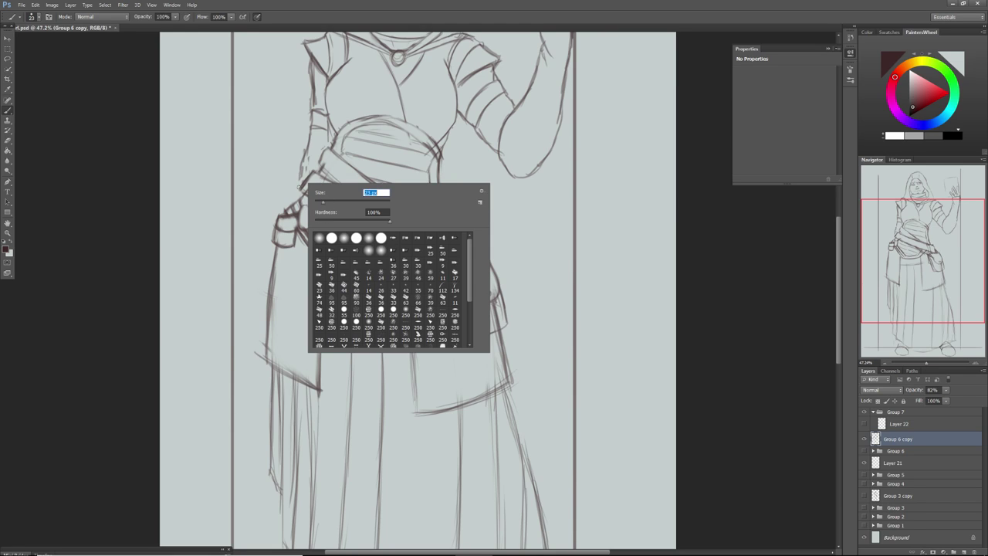
{"action": "key", "text": "Return"}
{"action": "left_click_drag", "start_coordinate": [318, 173], "coordinate": [342, 184]}
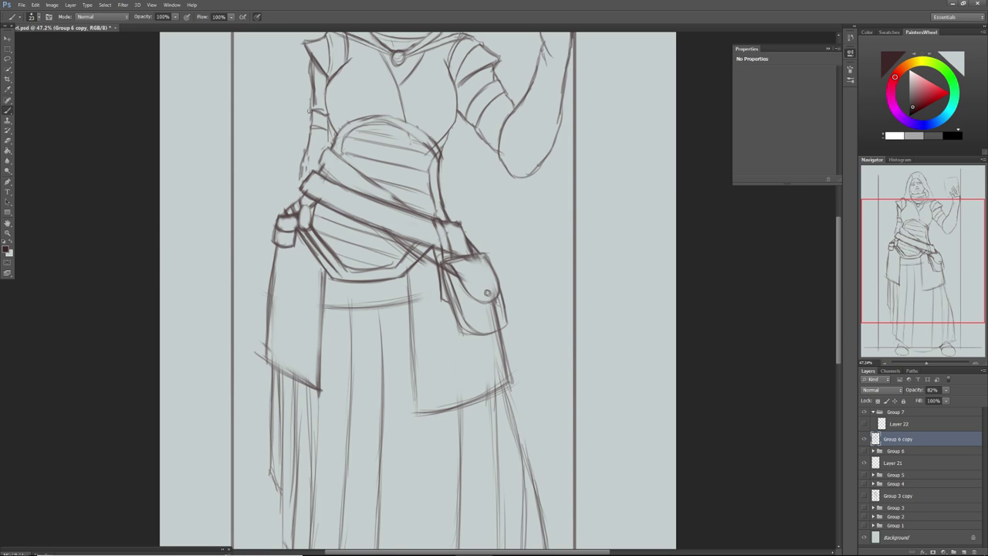
{"action": "left_click_drag", "start_coordinate": [312, 97], "coordinate": [313, 110]}
{"action": "mouse_move", "coordinate": [312, 64]}
{"action": "left_mouse_down"}
{"action": "mouse_move", "coordinate": [314, 110]}
{"action": "mouse_move", "coordinate": [329, 107]}
{"action": "mouse_move", "coordinate": [309, 126]}
{"action": "mouse_move", "coordinate": [333, 133]}
{"action": "mouse_move", "coordinate": [298, 184]}
{"action": "mouse_move", "coordinate": [300, 199]}
{"action": "mouse_move", "coordinate": [298, 190]}
{"action": "left_mouse_up"}
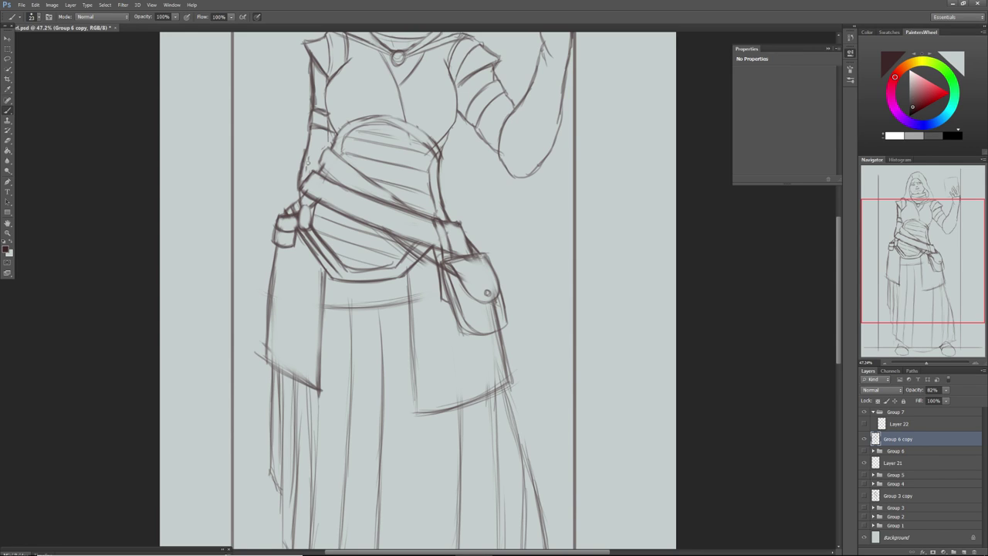
Flip the canvas horizontally back and view the full figure
{"action": "left_click_drag", "start_coordinate": [927, 365], "coordinate": [924, 364]}
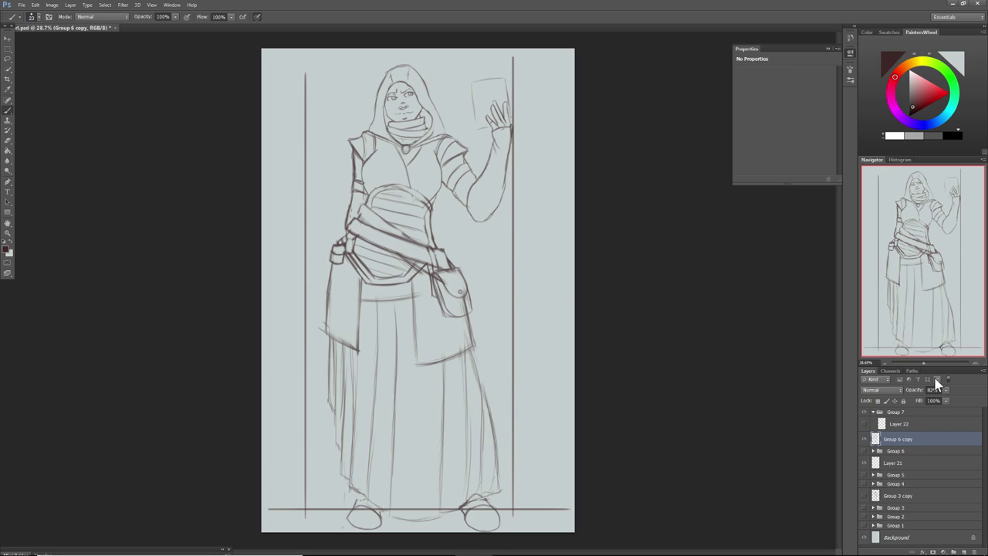
{"action": "left_click", "coordinate": [52, 5]}
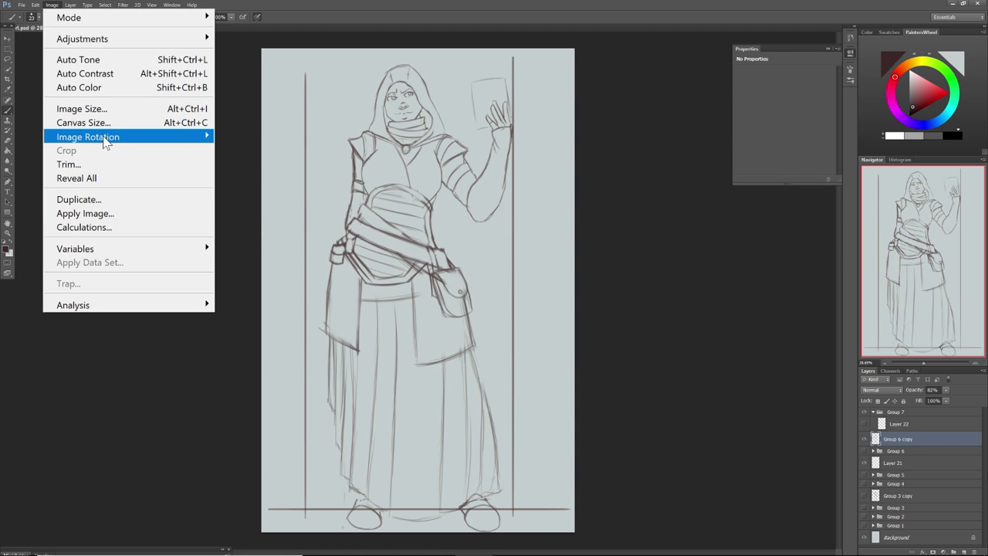
{"action": "mouse_move", "coordinate": [175, 139]}
{"action": "left_click", "coordinate": [244, 199]}
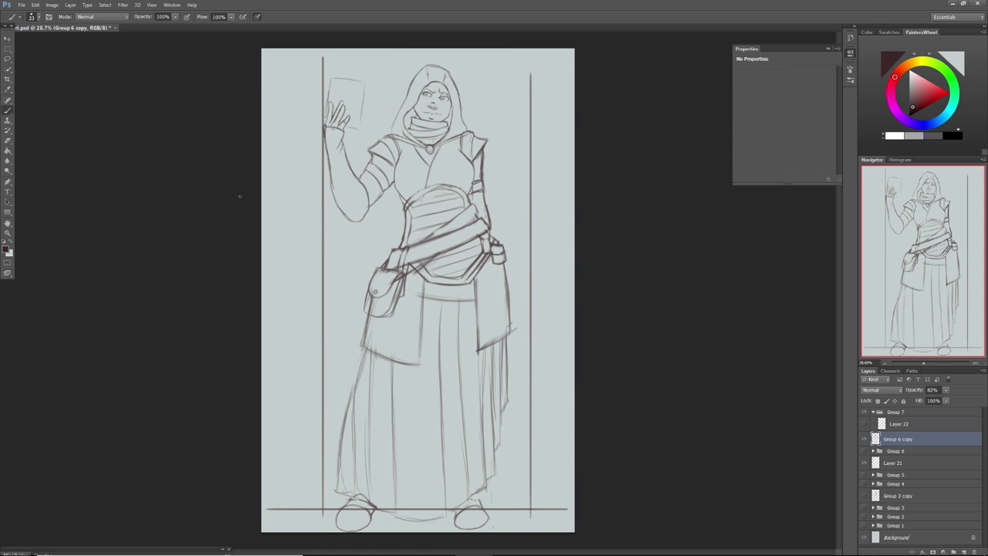
On a new layer, mark the tilted hip line and the V-shaped pelvis in red with a 47 px brush
{"action": "left_click", "coordinate": [964, 551]}
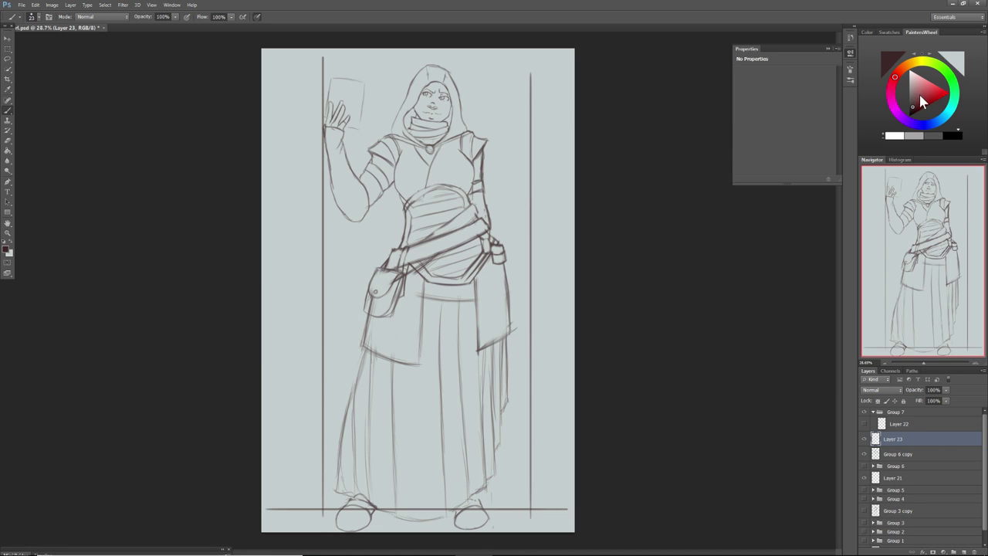
{"action": "left_click_drag", "start_coordinate": [919, 110], "coordinate": [943, 95]}
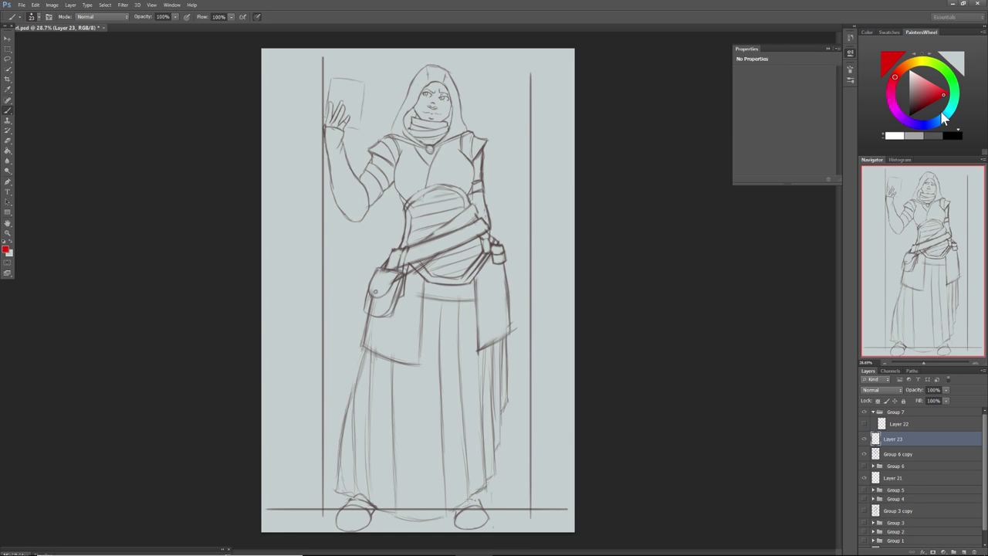
{"action": "right_click", "coordinate": [502, 287]}
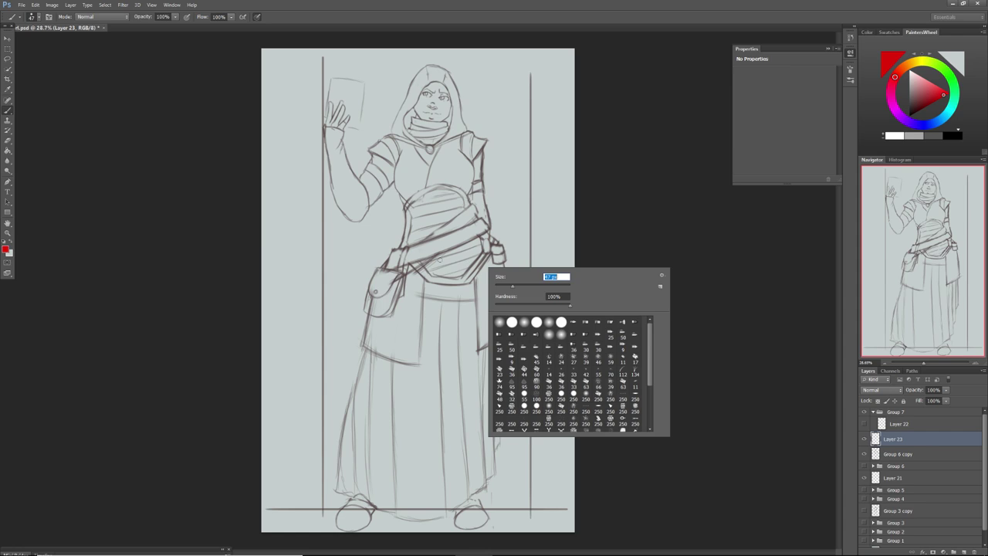
{"action": "key", "text": "Return"}
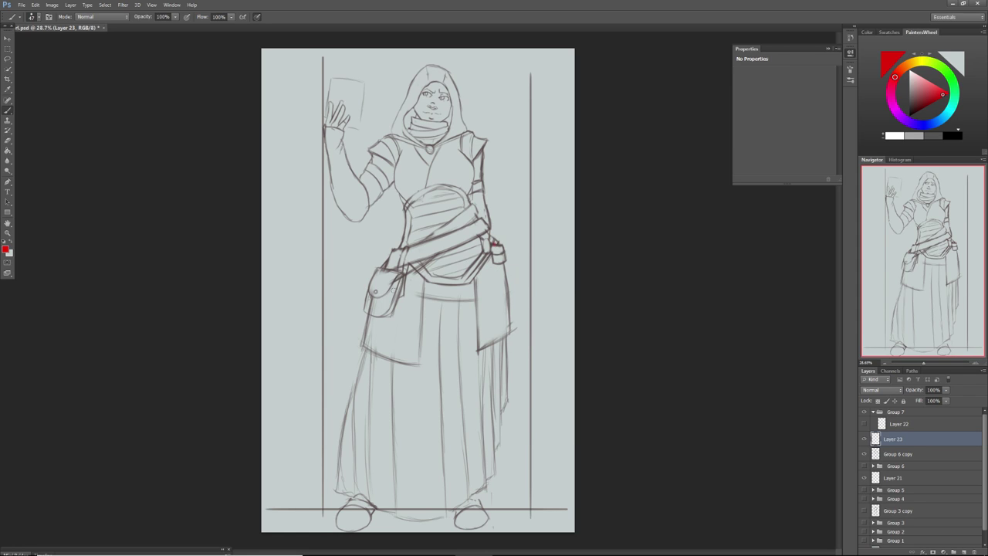
{"action": "mouse_move", "coordinate": [397, 274]}
{"action": "left_mouse_down"}
{"action": "mouse_move", "coordinate": [391, 282]}
{"action": "mouse_move", "coordinate": [491, 245]}
{"action": "left_mouse_up"}
{"action": "mouse_move", "coordinate": [389, 280]}
{"action": "left_mouse_down"}
{"action": "mouse_move", "coordinate": [499, 242]}
{"action": "mouse_move", "coordinate": [392, 278]}
{"action": "left_mouse_up"}
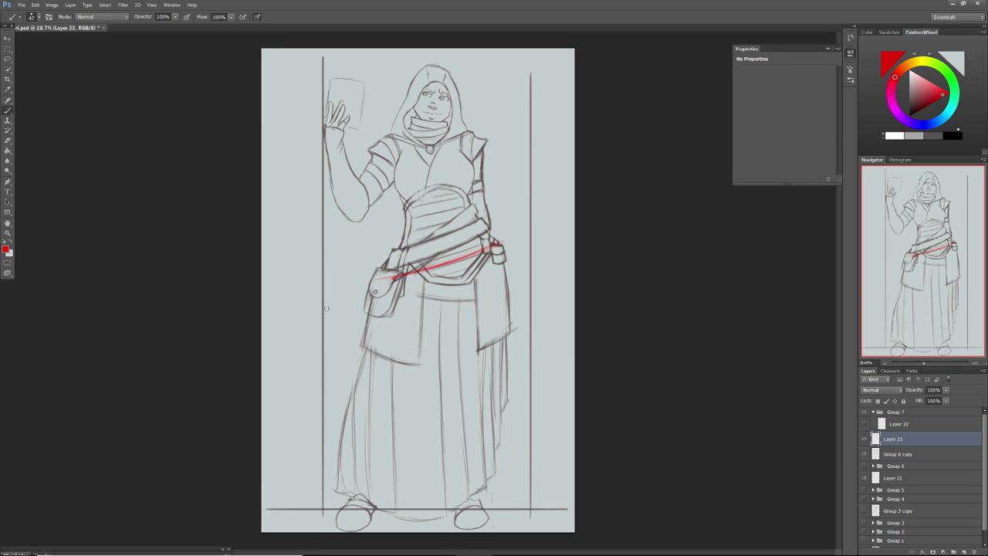
{"action": "mouse_move", "coordinate": [445, 298]}
{"action": "left_mouse_down"}
{"action": "mouse_move", "coordinate": [420, 287]}
{"action": "mouse_move", "coordinate": [453, 297]}
{"action": "mouse_move", "coordinate": [485, 261]}
{"action": "left_mouse_up"}
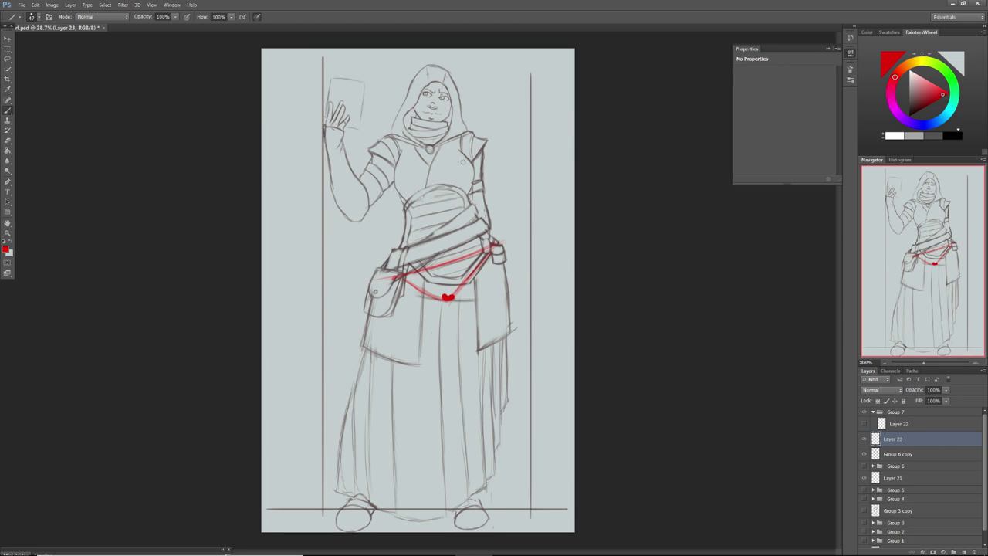
Mark the shoulder line in red across the upper chest, and delete the layer with the red guide lines
{"action": "mouse_move", "coordinate": [410, 141]}
{"action": "left_mouse_down"}
{"action": "mouse_move", "coordinate": [472, 137]}
{"action": "mouse_move", "coordinate": [386, 144]}
{"action": "mouse_move", "coordinate": [438, 141]}
{"action": "left_mouse_up"}
{"action": "left_click_drag", "start_coordinate": [379, 143], "coordinate": [436, 140]}
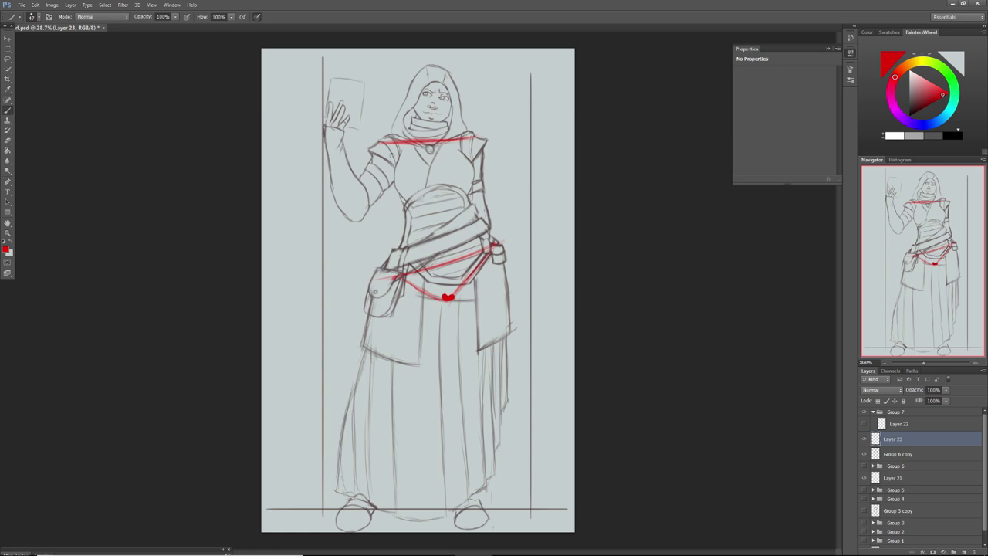
{"action": "left_click", "coordinate": [974, 551]}
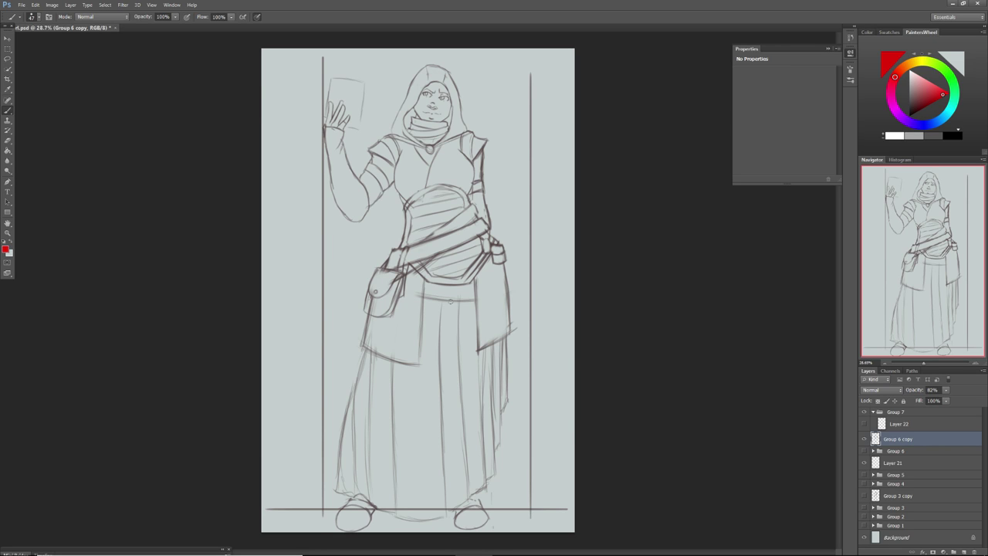
Return to the dark brown colour with a 26 px brush and draw the strap line from the belt's end to the small hip pouch
{"action": "left_click_drag", "start_coordinate": [925, 362], "coordinate": [930, 362]}
{"action": "left_click_drag", "start_coordinate": [908, 247], "coordinate": [910, 246]}
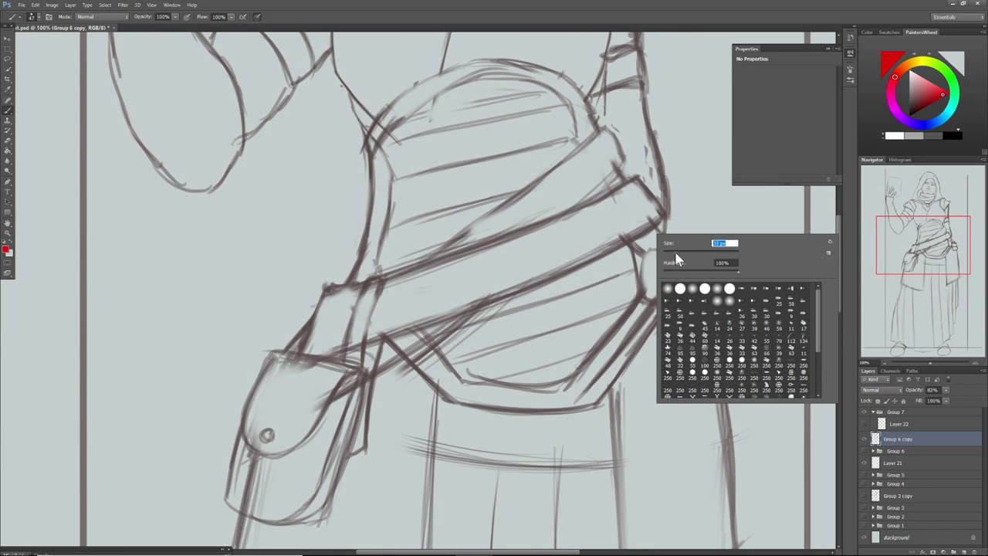
{"action": "left_click", "coordinate": [888, 32]}
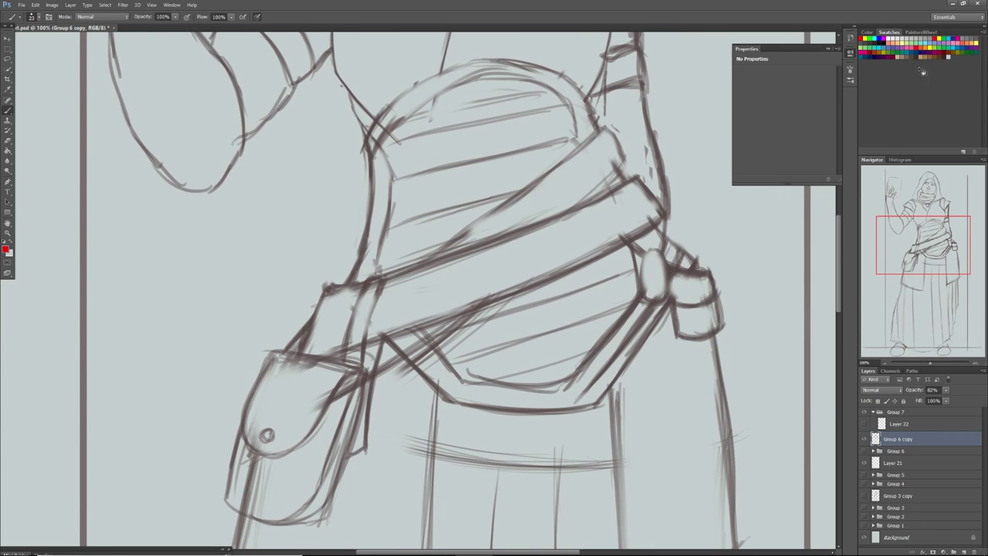
{"action": "right_click", "coordinate": [669, 231]}
{"action": "left_click", "coordinate": [673, 249]}
{"action": "key", "text": "Return"}
{"action": "right_click", "coordinate": [662, 231]}
{"action": "left_click", "coordinate": [677, 252]}
{"action": "key", "text": "Return"}
{"action": "mouse_move", "coordinate": [657, 234]}
{"action": "left_mouse_down"}
{"action": "mouse_move", "coordinate": [683, 251]}
{"action": "mouse_move", "coordinate": [687, 269]}
{"action": "left_mouse_up"}
{"action": "mouse_move", "coordinate": [651, 230]}
{"action": "left_mouse_down"}
{"action": "mouse_move", "coordinate": [675, 255]}
{"action": "mouse_move", "coordinate": [660, 247]}
{"action": "mouse_move", "coordinate": [666, 224]}
{"action": "mouse_move", "coordinate": [659, 230]}
{"action": "mouse_move", "coordinate": [687, 264]}
{"action": "mouse_move", "coordinate": [649, 218]}
{"action": "mouse_move", "coordinate": [688, 266]}
{"action": "left_mouse_up"}
{"action": "left_click_drag", "start_coordinate": [655, 223], "coordinate": [691, 265]}
Redraw the lower edge of the diagonal belt and the upper edge and rounded end of the sash above it
{"action": "left_click_drag", "start_coordinate": [649, 224], "coordinate": [502, 285]}
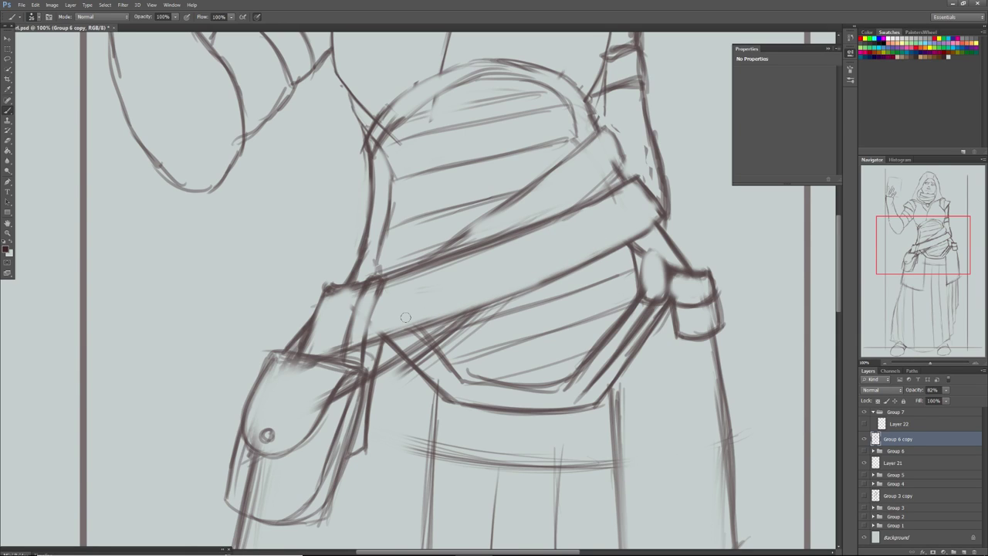
{"action": "left_click_drag", "start_coordinate": [596, 133], "coordinate": [437, 255]}
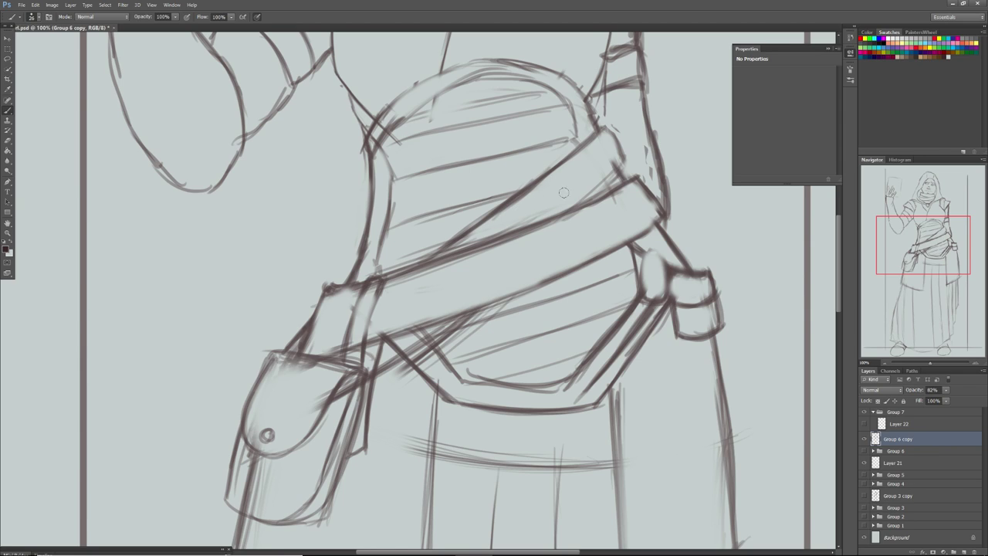
{"action": "mouse_move", "coordinate": [621, 168]}
{"action": "left_mouse_down"}
{"action": "mouse_move", "coordinate": [586, 201]}
{"action": "mouse_move", "coordinate": [607, 187]}
{"action": "left_mouse_up"}
{"action": "mouse_move", "coordinate": [595, 131]}
{"action": "left_mouse_down"}
{"action": "mouse_move", "coordinate": [562, 154]}
{"action": "mouse_move", "coordinate": [514, 195]}
{"action": "left_mouse_up"}
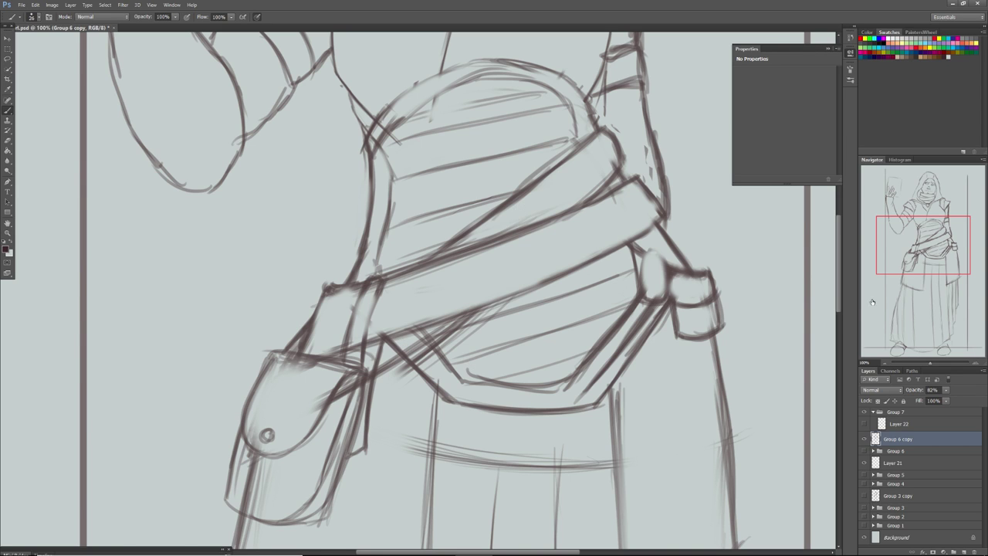
Redraw the short strap connecting the belt's end to the small hip pouch
{"action": "left_click_drag", "start_coordinate": [915, 254], "coordinate": [917, 258]}
{"action": "mouse_move", "coordinate": [930, 362]}
{"action": "left_mouse_down"}
{"action": "mouse_move", "coordinate": [920, 361]}
{"action": "mouse_move", "coordinate": [929, 365]}
{"action": "left_mouse_up"}
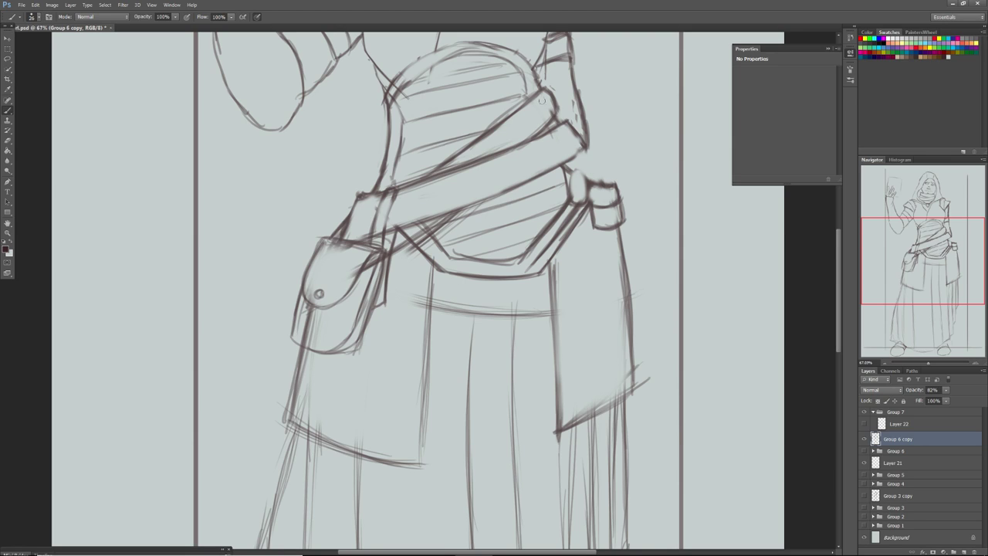
{"action": "mouse_move", "coordinate": [575, 156]}
{"action": "left_mouse_down"}
{"action": "mouse_move", "coordinate": [603, 175]}
{"action": "mouse_move", "coordinate": [589, 168]}
{"action": "mouse_move", "coordinate": [591, 180]}
{"action": "mouse_move", "coordinate": [582, 164]}
{"action": "mouse_move", "coordinate": [583, 179]}
{"action": "mouse_move", "coordinate": [577, 169]}
{"action": "mouse_move", "coordinate": [613, 184]}
{"action": "left_mouse_up"}
Flip the canvas horizontally with the full figure in view to recheck its proportions
{"action": "left_click_drag", "start_coordinate": [930, 364], "coordinate": [924, 362]}
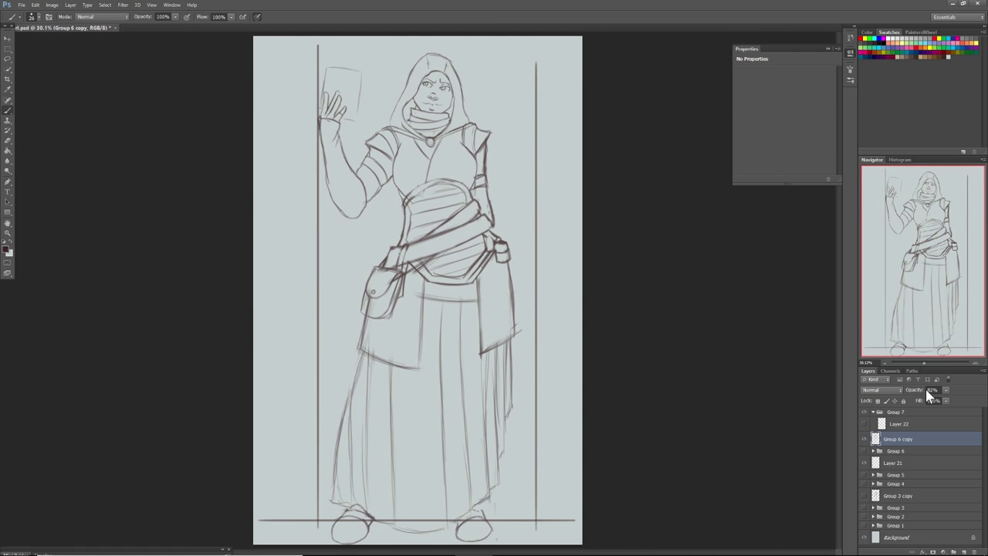
{"action": "left_click", "coordinate": [51, 4]}
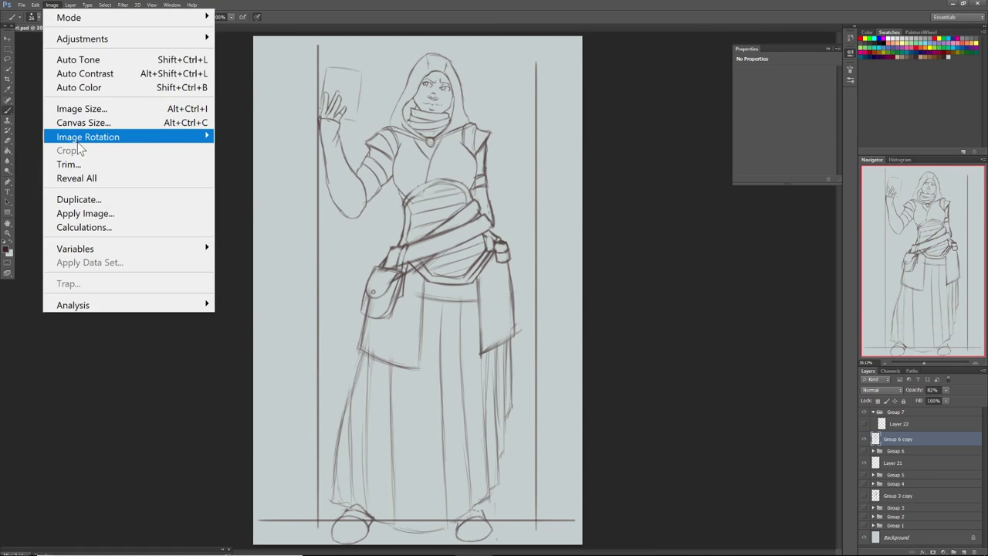
{"action": "mouse_move", "coordinate": [151, 142]}
{"action": "left_click", "coordinate": [257, 199]}
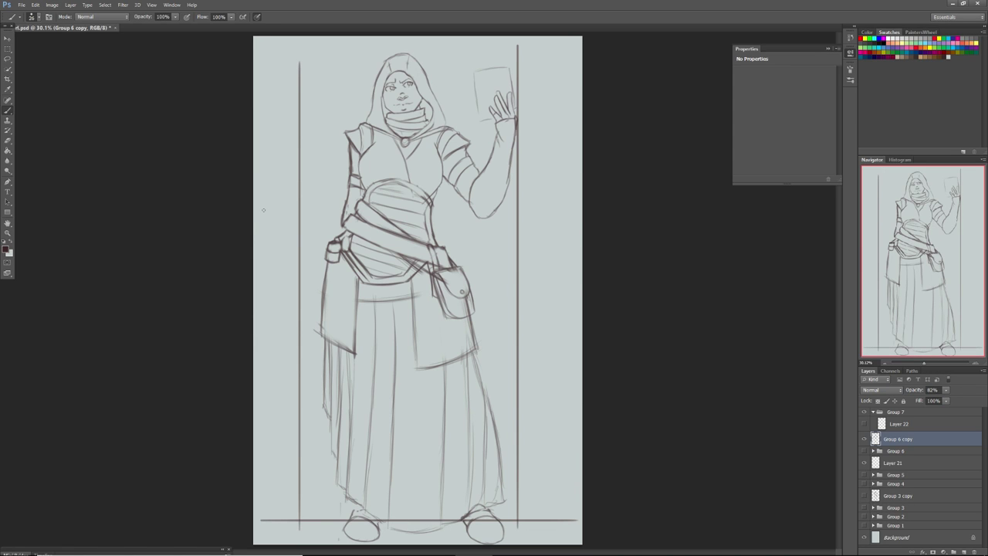
Try to redraw the outer edge of the hip panel below the small pouch with a 36 px brush
{"action": "right_click", "coordinate": [343, 297]}
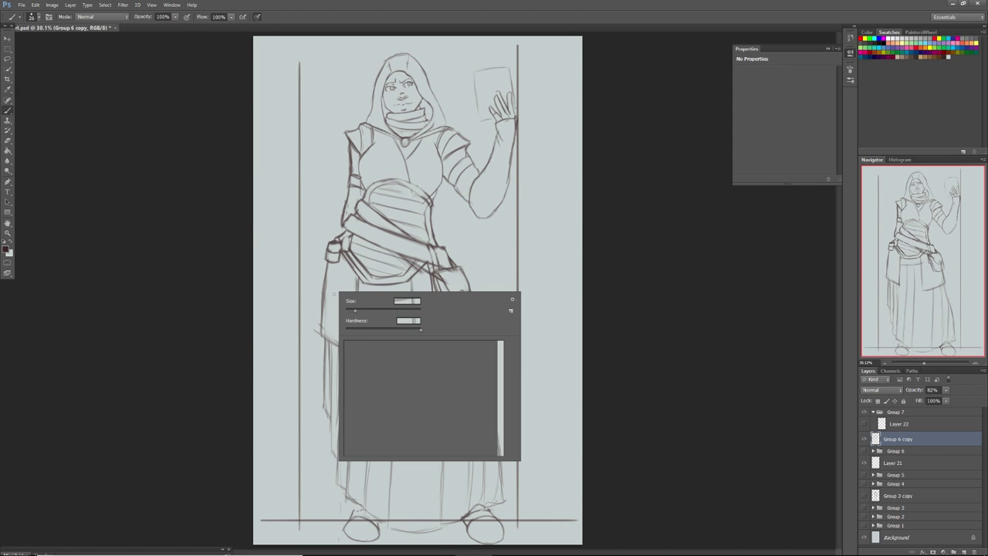
{"action": "left_click_drag", "start_coordinate": [352, 313], "coordinate": [359, 310]}
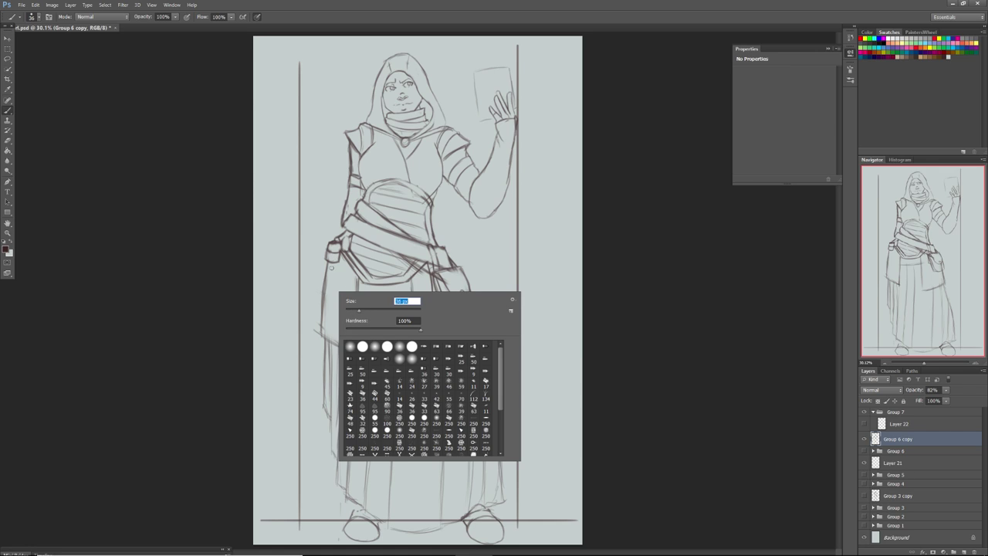
{"action": "left_click_drag", "start_coordinate": [330, 260], "coordinate": [325, 303]}
{"action": "key", "text": "ctrl+z"}
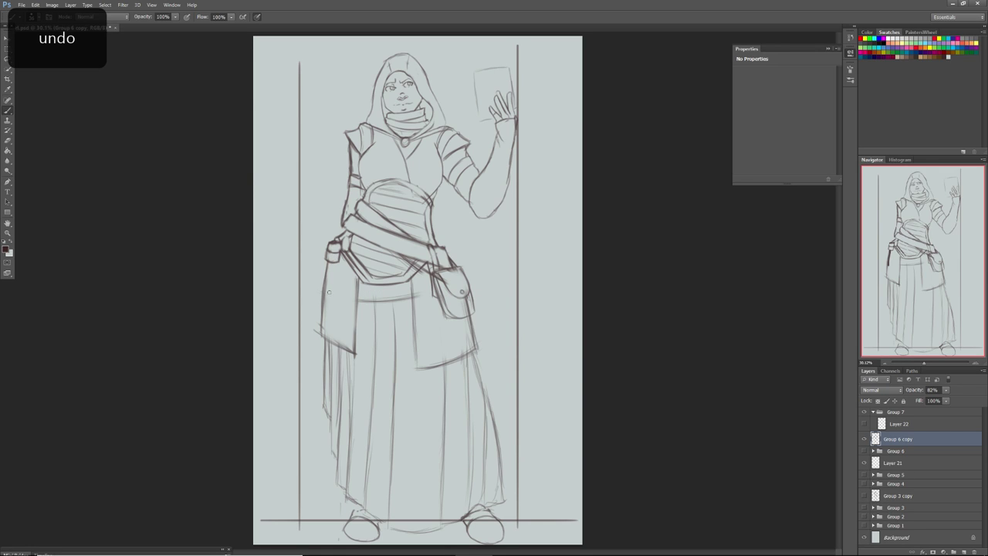
Redraw the side edges and slanted hem of the hip panel below the small pouch with a 50 px brush
{"action": "right_click", "coordinate": [330, 291]}
{"action": "left_click", "coordinate": [356, 312]}
{"action": "key", "text": "Return"}
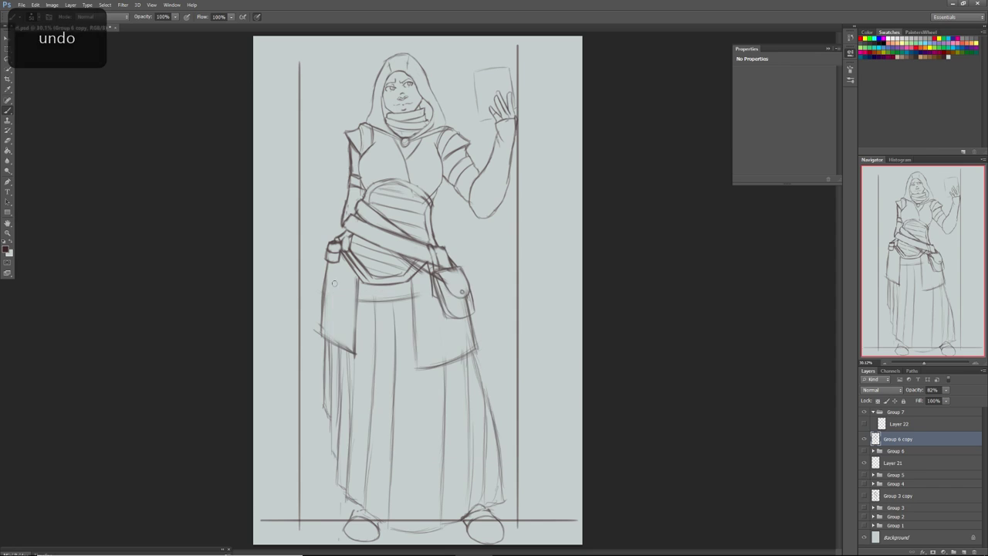
{"action": "mouse_move", "coordinate": [358, 279]}
{"action": "left_mouse_down"}
{"action": "mouse_move", "coordinate": [356, 359]}
{"action": "mouse_move", "coordinate": [329, 347]}
{"action": "mouse_move", "coordinate": [335, 340]}
{"action": "mouse_move", "coordinate": [322, 327]}
{"action": "left_mouse_up"}
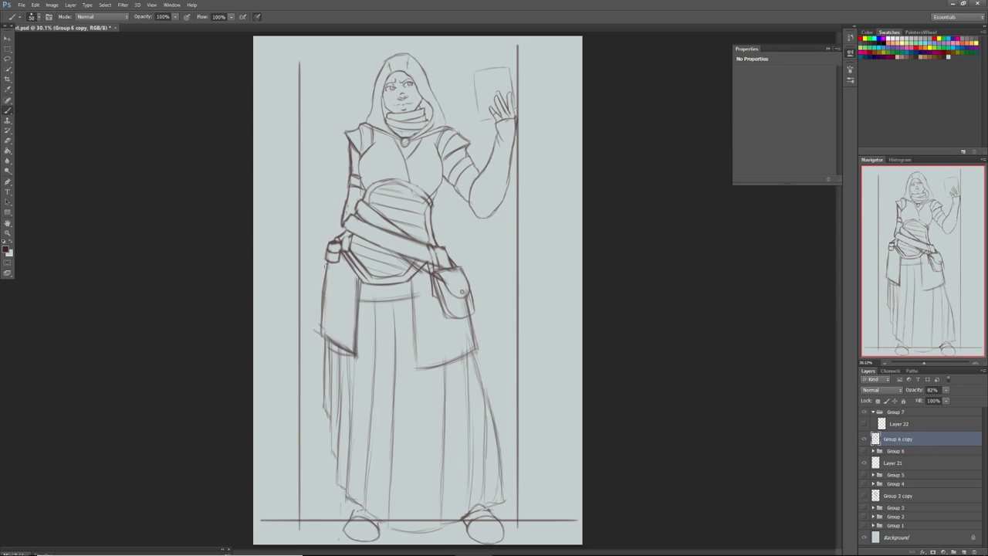
{"action": "left_click_drag", "start_coordinate": [335, 261], "coordinate": [324, 331]}
{"action": "left_click_drag", "start_coordinate": [338, 245], "coordinate": [321, 339]}
{"action": "mouse_move", "coordinate": [335, 273]}
{"action": "left_mouse_down"}
{"action": "mouse_move", "coordinate": [323, 343]}
{"action": "mouse_move", "coordinate": [354, 353]}
{"action": "left_mouse_up"}
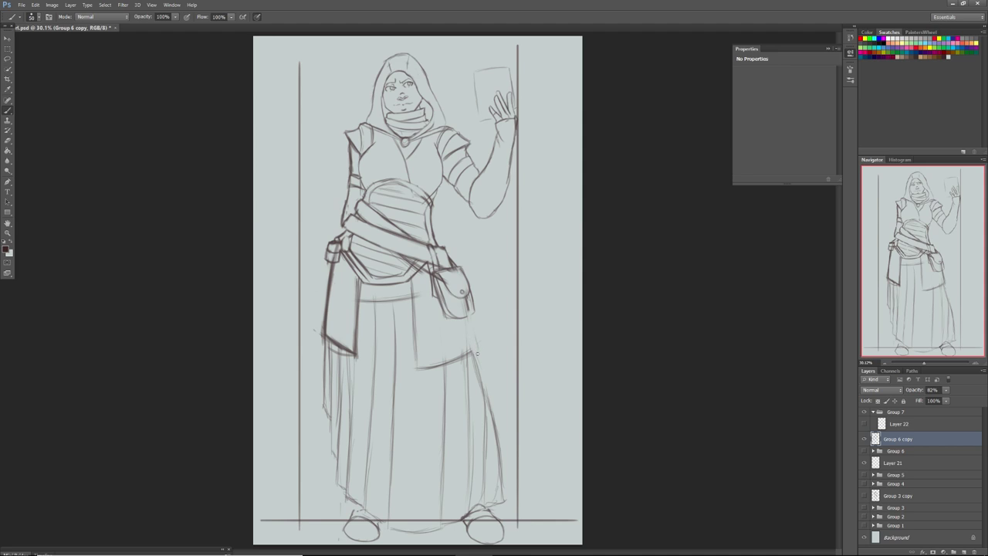
Try to redraw the outer edge of the hip panel below the large pouch
{"action": "mouse_move", "coordinate": [459, 361]}
{"action": "left_mouse_down"}
{"action": "mouse_move", "coordinate": [473, 352]}
{"action": "mouse_move", "coordinate": [460, 358]}
{"action": "left_mouse_up"}
{"action": "mouse_move", "coordinate": [468, 318]}
{"action": "left_mouse_down"}
{"action": "mouse_move", "coordinate": [472, 347]}
{"action": "mouse_move", "coordinate": [468, 317]}
{"action": "left_mouse_up"}
{"action": "key", "text": "ctrl+alt+z"}
{"action": "key", "text": "ctrl+alt+z"}
{"action": "key", "text": "ctrl+alt+z"}
{"action": "key", "text": "ctrl+alt+z"}
Redraw the outer edge, hem and inner edge of the hip panel below the large pouch with heavier lines
{"action": "mouse_move", "coordinate": [469, 346]}
{"action": "left_mouse_down"}
{"action": "mouse_move", "coordinate": [462, 320]}
{"action": "mouse_move", "coordinate": [476, 357]}
{"action": "left_mouse_up"}
{"action": "mouse_move", "coordinate": [465, 321]}
{"action": "left_mouse_down"}
{"action": "mouse_move", "coordinate": [452, 368]}
{"action": "mouse_move", "coordinate": [406, 369]}
{"action": "mouse_move", "coordinate": [416, 351]}
{"action": "mouse_move", "coordinate": [415, 368]}
{"action": "mouse_move", "coordinate": [409, 311]}
{"action": "mouse_move", "coordinate": [413, 362]}
{"action": "left_mouse_up"}
{"action": "left_click_drag", "start_coordinate": [409, 283], "coordinate": [410, 351]}
{"action": "mouse_move", "coordinate": [472, 360]}
{"action": "left_mouse_down"}
{"action": "mouse_move", "coordinate": [415, 372]}
{"action": "mouse_move", "coordinate": [469, 364]}
{"action": "left_mouse_up"}
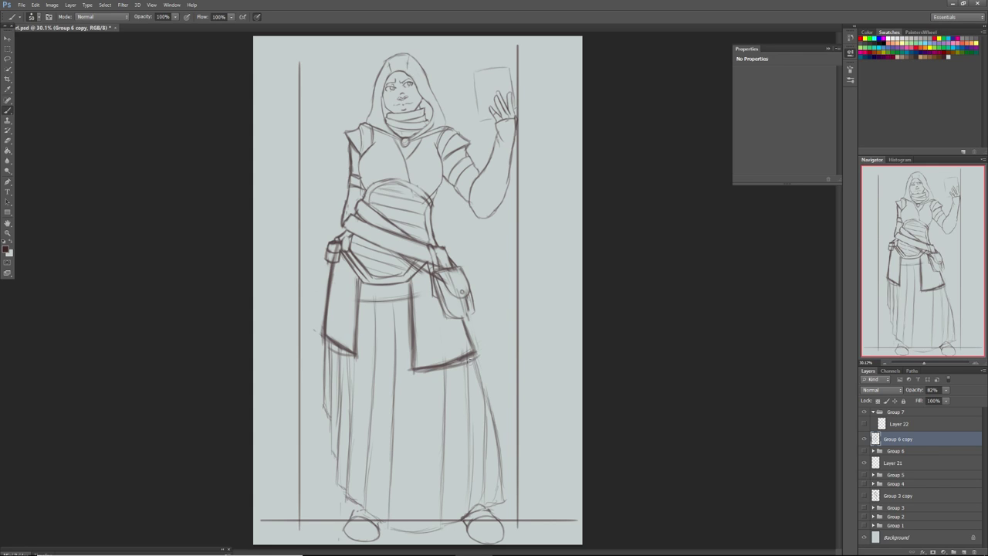
{"action": "key", "text": "ctrl+z"}
{"action": "key", "text": "ctrl+z"}
Lasso the skirt below the hip panels, scale it to 96.59% width and 95.35% height, and deselect it
{"action": "left_click", "coordinate": [7, 58]}
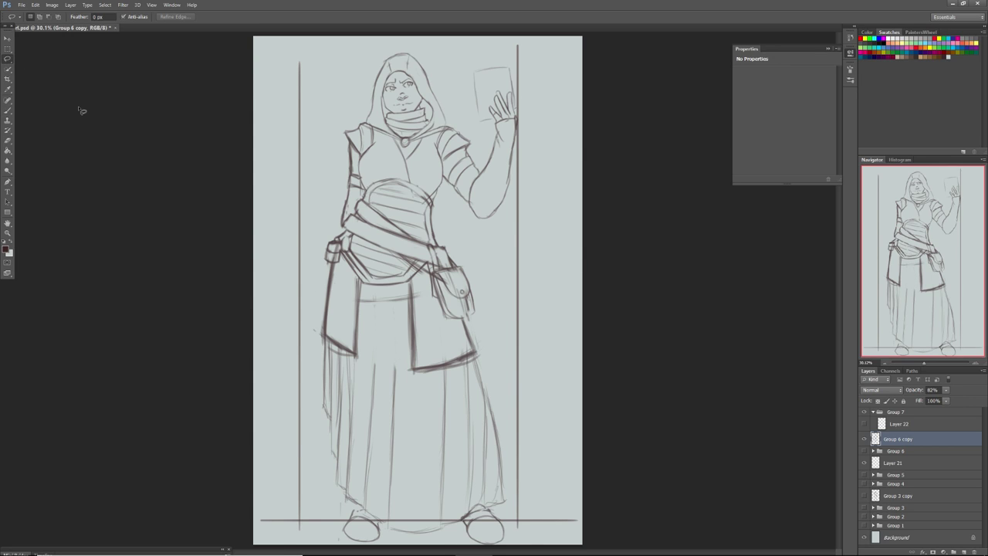
{"action": "mouse_move", "coordinate": [327, 342]}
{"action": "left_mouse_down"}
{"action": "mouse_move", "coordinate": [416, 379]}
{"action": "mouse_move", "coordinate": [492, 359]}
{"action": "mouse_move", "coordinate": [536, 462]}
{"action": "mouse_move", "coordinate": [515, 513]}
{"action": "mouse_move", "coordinate": [477, 511]}
{"action": "mouse_move", "coordinate": [432, 539]}
{"action": "mouse_move", "coordinate": [388, 540]}
{"action": "mouse_move", "coordinate": [332, 495]}
{"action": "mouse_move", "coordinate": [311, 442]}
{"action": "mouse_move", "coordinate": [311, 336]}
{"action": "left_mouse_up"}
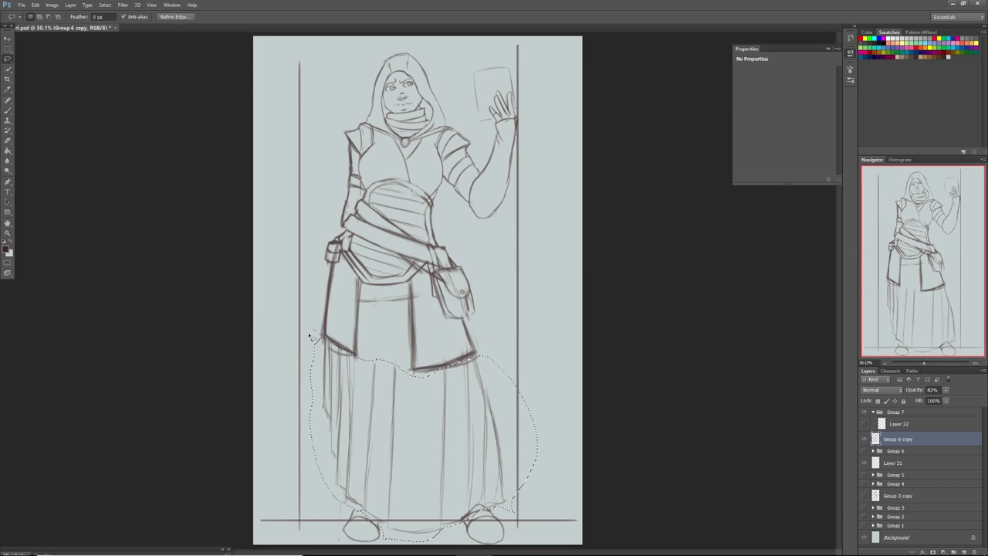
{"action": "left_click", "coordinate": [9, 39]}
{"action": "left_click_drag", "start_coordinate": [423, 541], "coordinate": [423, 530]}
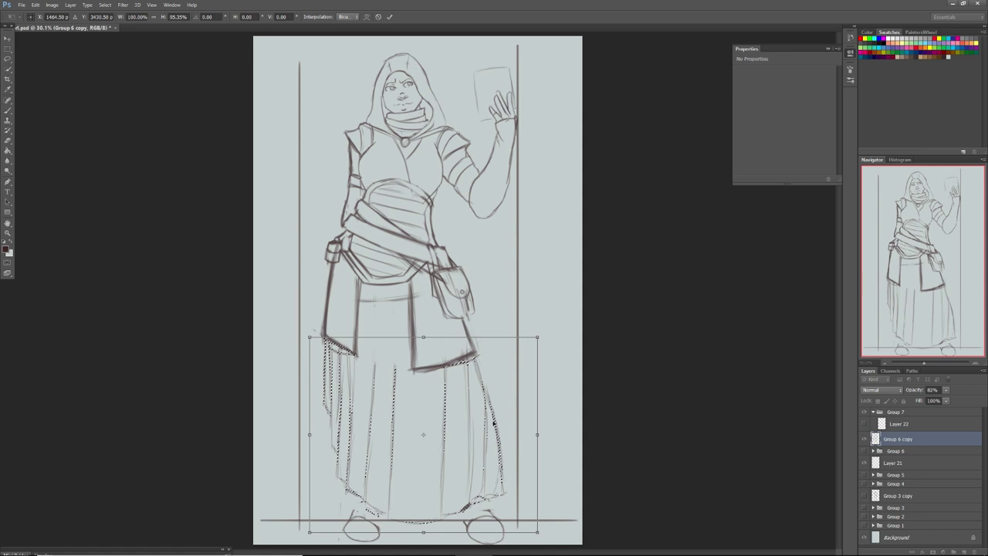
{"action": "left_click_drag", "start_coordinate": [538, 434], "coordinate": [532, 434]}
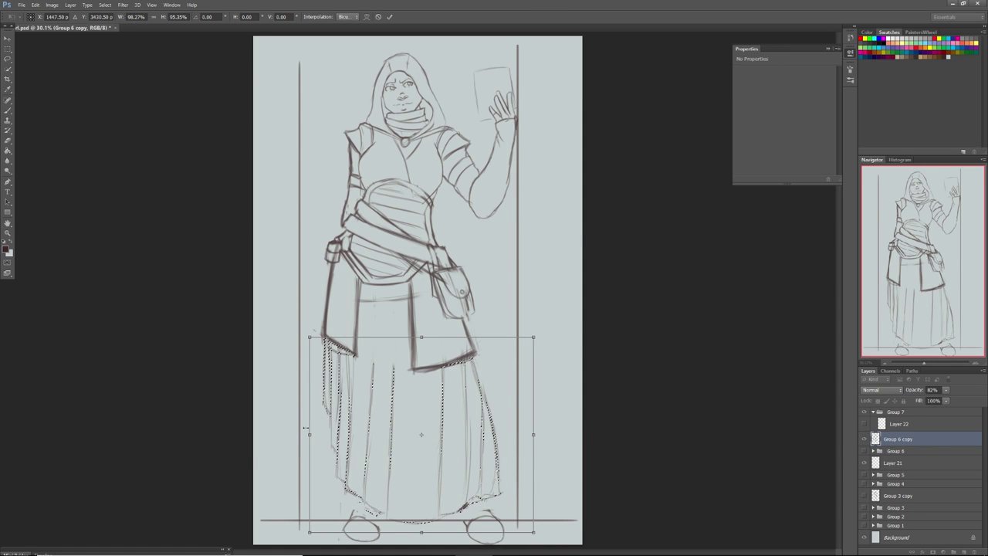
{"action": "left_click_drag", "start_coordinate": [309, 434], "coordinate": [313, 433]}
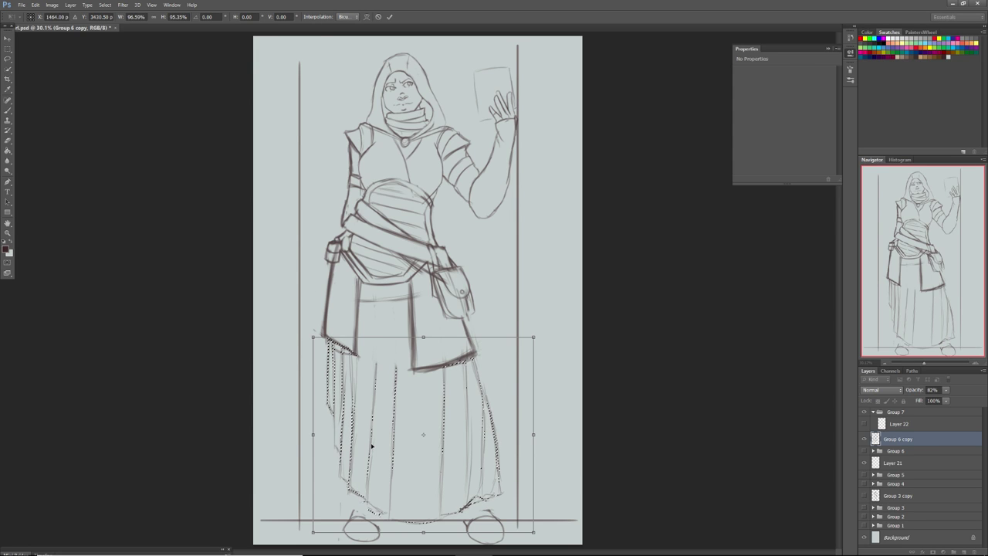
{"action": "left_click", "coordinate": [9, 50]}
{"action": "left_click", "coordinate": [459, 212]}
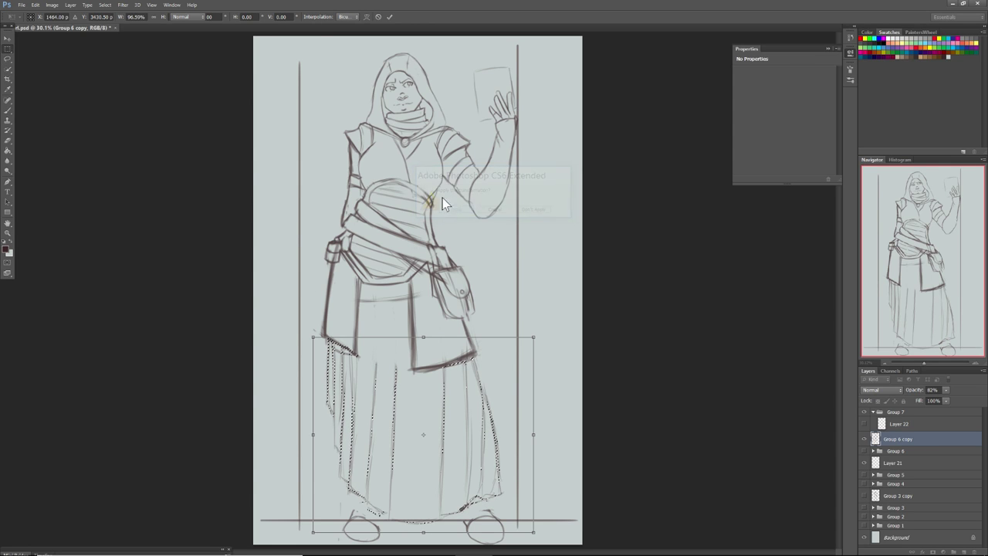
{"action": "key", "text": "ctrl+d"}
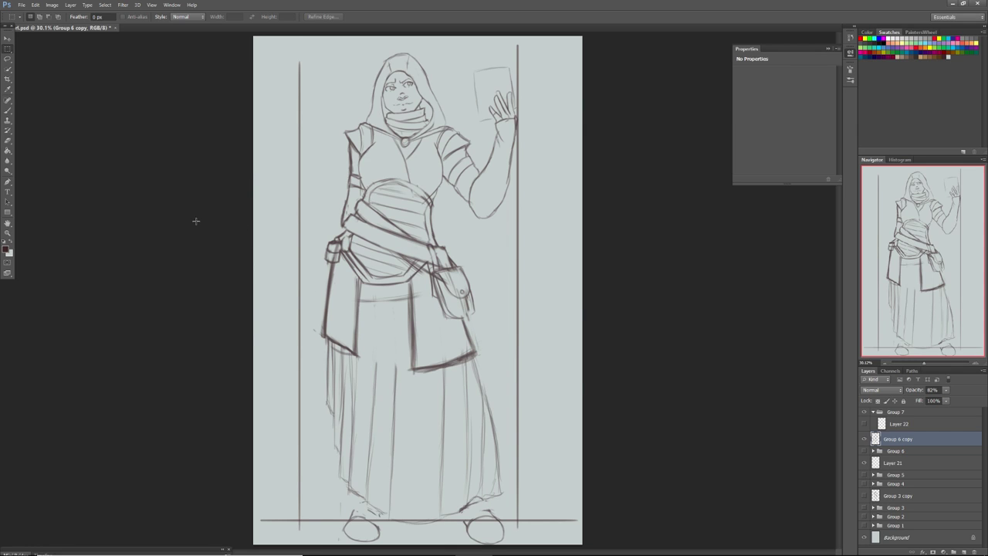
Redraw the two long central skirt folds from the waistband between the hip panels down to the hem
{"action": "left_click", "coordinate": [8, 110]}
{"action": "mouse_move", "coordinate": [365, 495]}
{"action": "left_mouse_down"}
{"action": "mouse_move", "coordinate": [384, 340]}
{"action": "mouse_move", "coordinate": [372, 407]}
{"action": "left_mouse_up"}
{"action": "left_click_drag", "start_coordinate": [384, 305], "coordinate": [369, 442]}
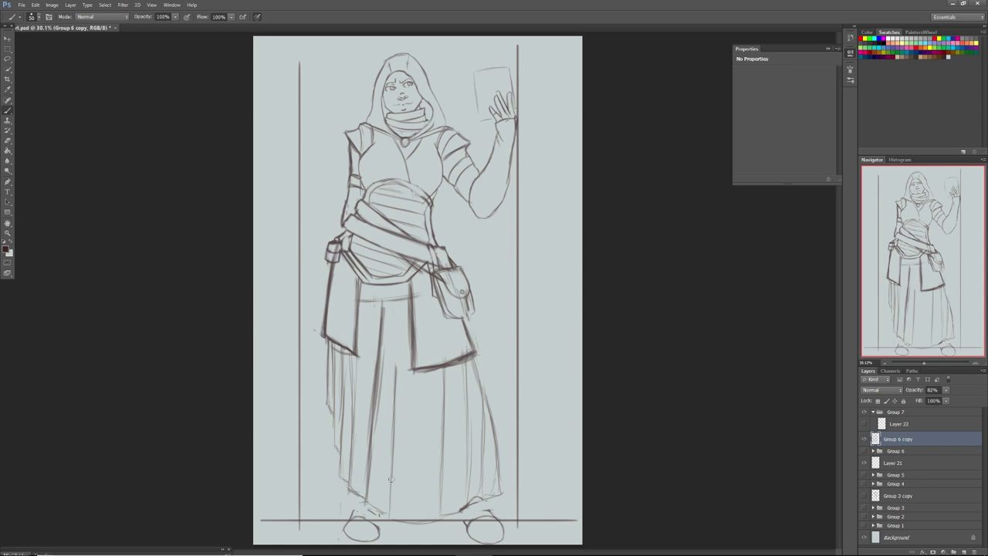
{"action": "left_click_drag", "start_coordinate": [388, 515], "coordinate": [404, 336]}
{"action": "left_click_drag", "start_coordinate": [397, 394], "coordinate": [408, 311]}
{"action": "left_click_drag", "start_coordinate": [398, 372], "coordinate": [407, 310]}
{"action": "left_click_drag", "start_coordinate": [394, 403], "coordinate": [404, 310]}
{"action": "left_click_drag", "start_coordinate": [407, 362], "coordinate": [405, 327]}
{"action": "left_click_drag", "start_coordinate": [398, 400], "coordinate": [410, 307]}
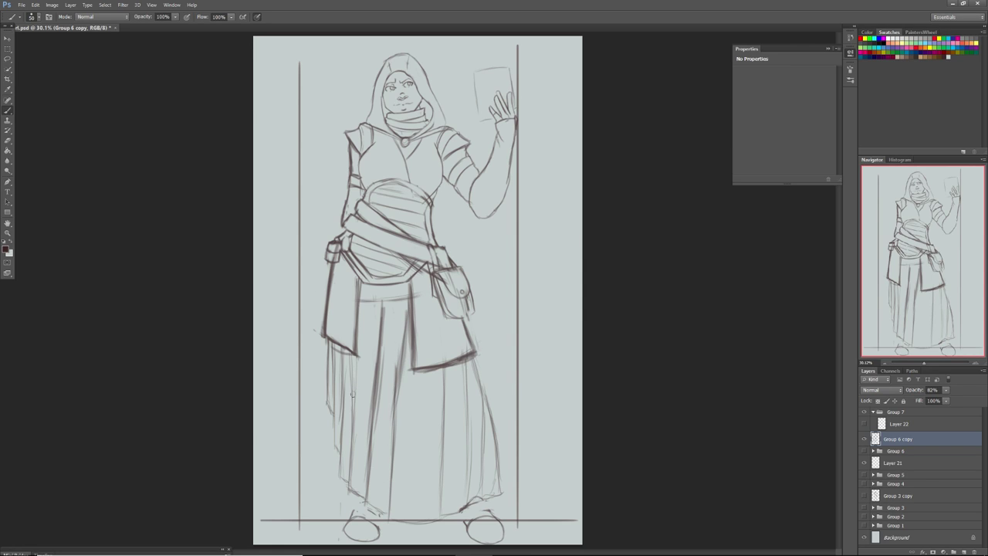
Redraw the long skirt fold beside the small-pouch hip panel and the slanted hem below it
{"action": "left_click_drag", "start_coordinate": [352, 427], "coordinate": [360, 366]}
{"action": "left_click_drag", "start_coordinate": [340, 494], "coordinate": [355, 414]}
{"action": "left_click_drag", "start_coordinate": [347, 463], "coordinate": [364, 351]}
{"action": "left_click_drag", "start_coordinate": [352, 426], "coordinate": [365, 312]}
{"action": "left_click_drag", "start_coordinate": [357, 409], "coordinate": [371, 303]}
{"action": "mouse_move", "coordinate": [338, 496]}
{"action": "left_mouse_down"}
{"action": "mouse_move", "coordinate": [355, 439]}
{"action": "mouse_move", "coordinate": [349, 463]}
{"action": "mouse_move", "coordinate": [366, 509]}
{"action": "mouse_move", "coordinate": [390, 522]}
{"action": "left_mouse_up"}
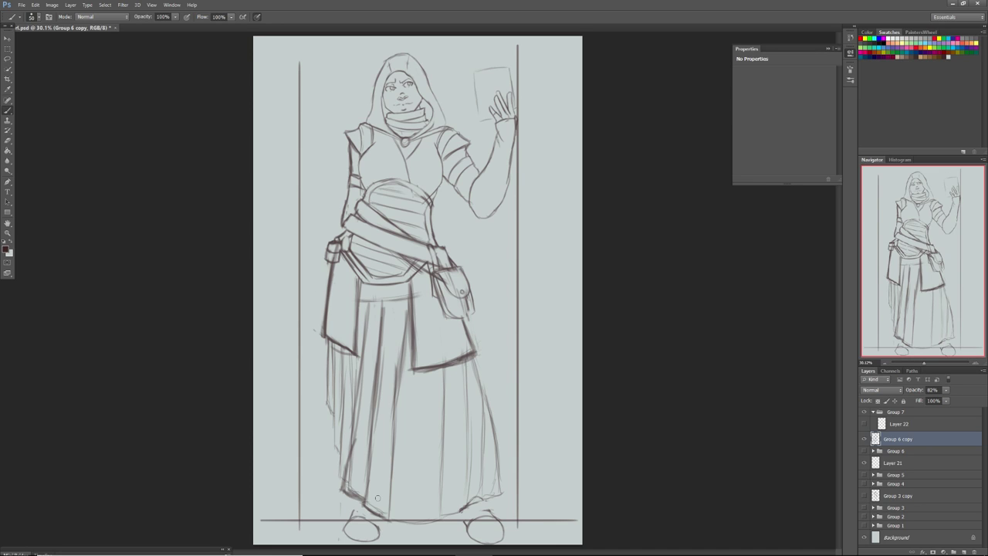
Flip the canvas horizontally to recheck the figure
{"action": "left_click", "coordinate": [52, 4]}
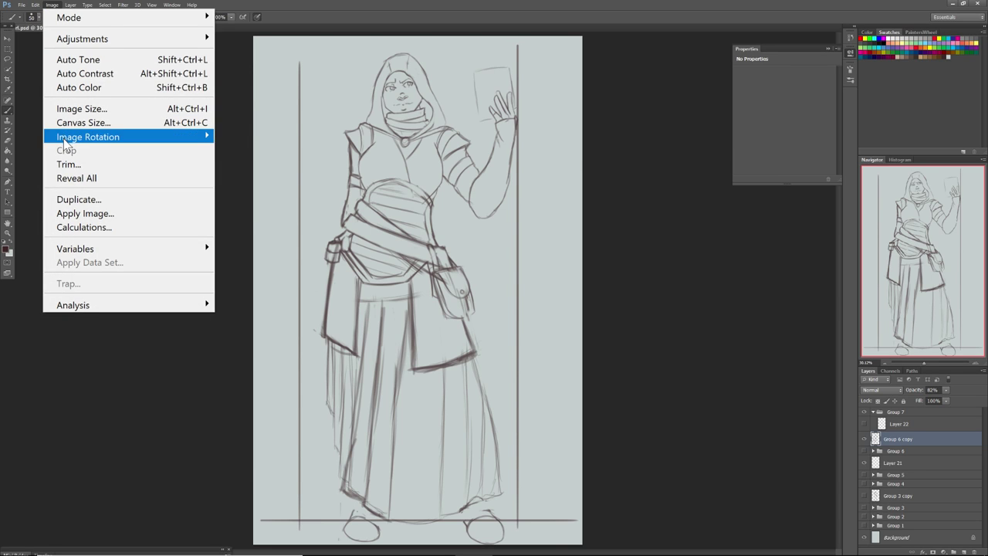
{"action": "mouse_move", "coordinate": [126, 139]}
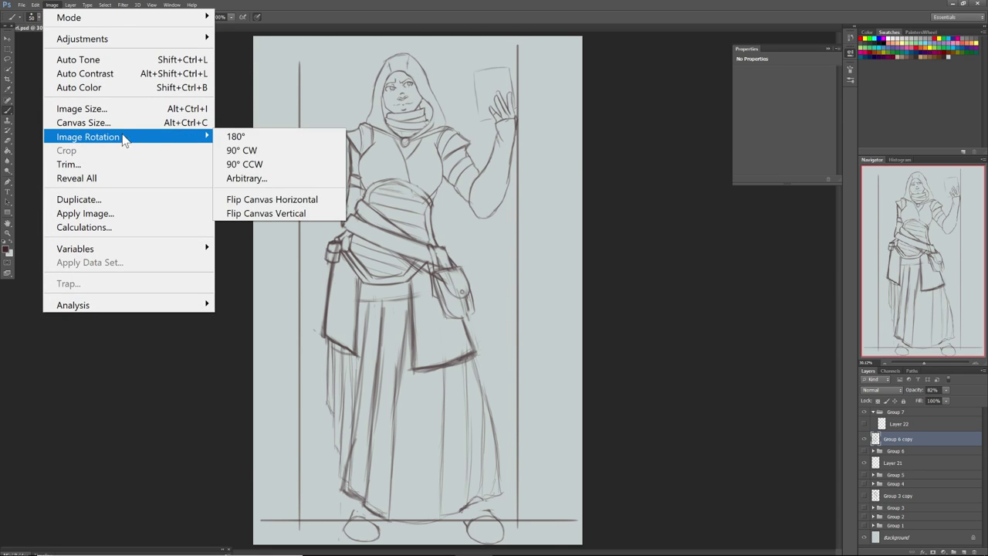
{"action": "left_click", "coordinate": [226, 199]}
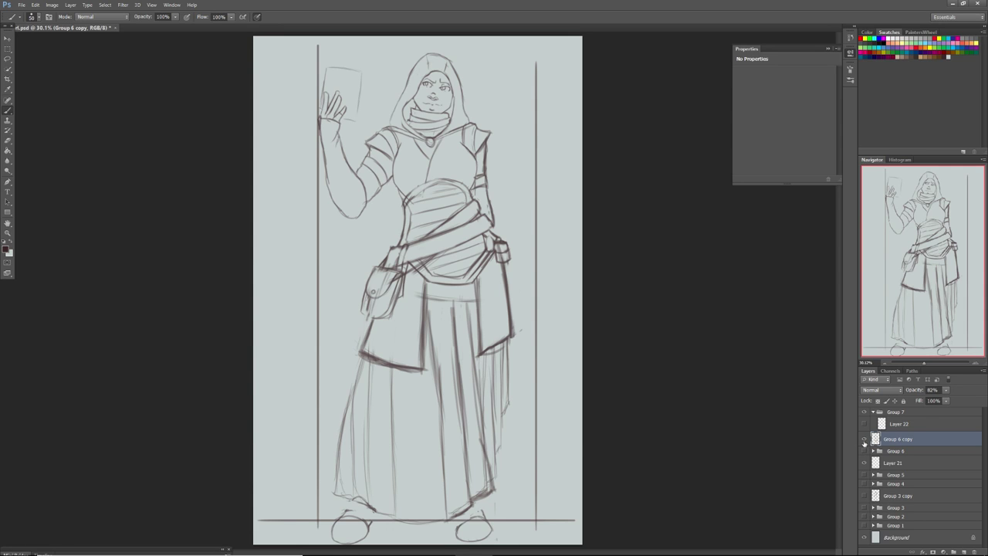
Toggle the visibility of Group 6 copy and Group 6 to compare the revised sketch with the earlier version
{"action": "left_click", "coordinate": [864, 439]}
{"action": "left_click", "coordinate": [863, 451]}
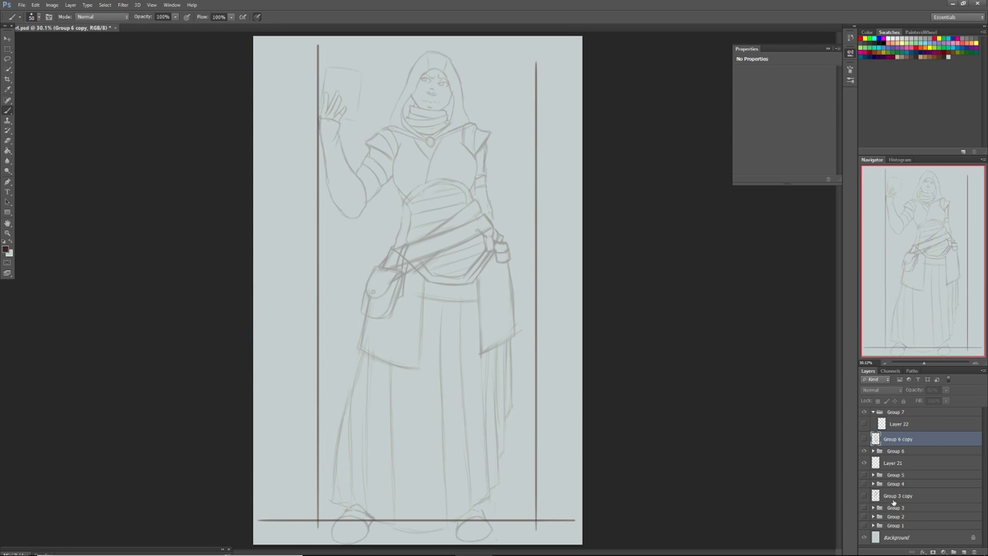
{"action": "left_click", "coordinate": [864, 438]}
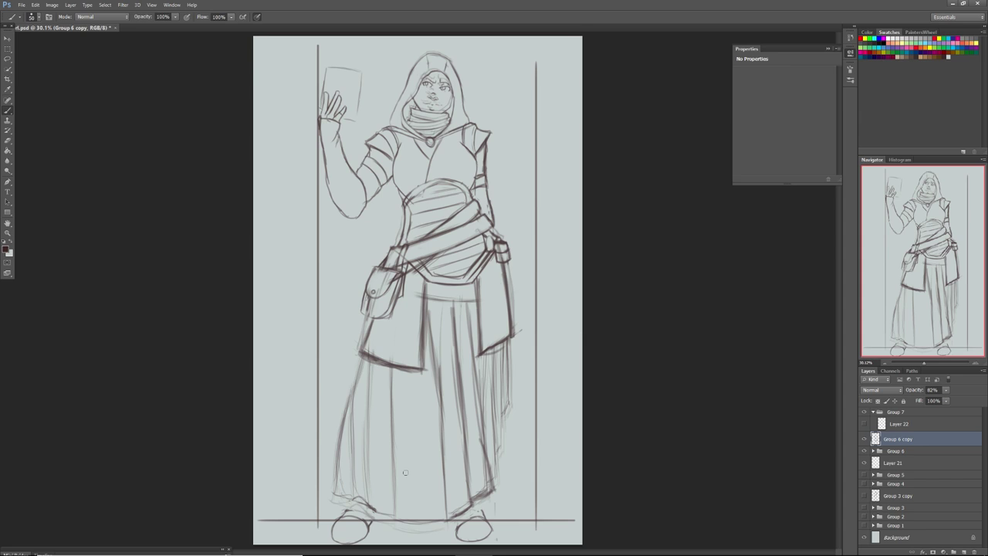
{"action": "left_click", "coordinate": [864, 451]}
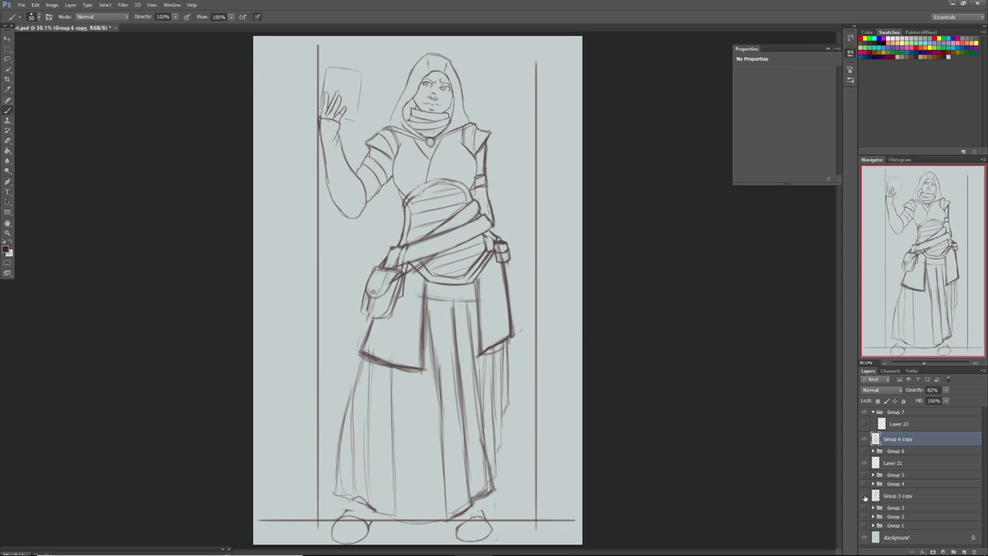
Lasso the foot on the large-pouch side, scale it to about 90%, and move it up under the skirt hem
{"action": "left_click_drag", "start_coordinate": [7, 59], "coordinate": [31, 68]}
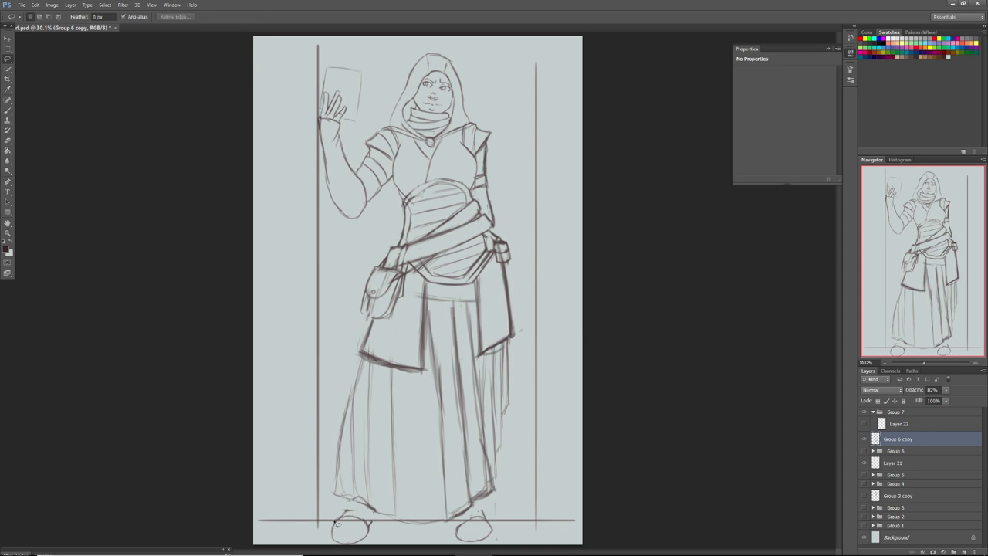
{"action": "mouse_move", "coordinate": [324, 538]}
{"action": "left_mouse_down"}
{"action": "mouse_move", "coordinate": [371, 553]}
{"action": "mouse_move", "coordinate": [373, 522]}
{"action": "mouse_move", "coordinate": [338, 506]}
{"action": "mouse_move", "coordinate": [326, 540]}
{"action": "left_mouse_up"}
{"action": "left_click", "coordinate": [8, 38]}
{"action": "mouse_move", "coordinate": [344, 500]}
{"action": "left_mouse_down"}
{"action": "mouse_move", "coordinate": [334, 535]}
{"action": "mouse_move", "coordinate": [344, 519]}
{"action": "left_mouse_up"}
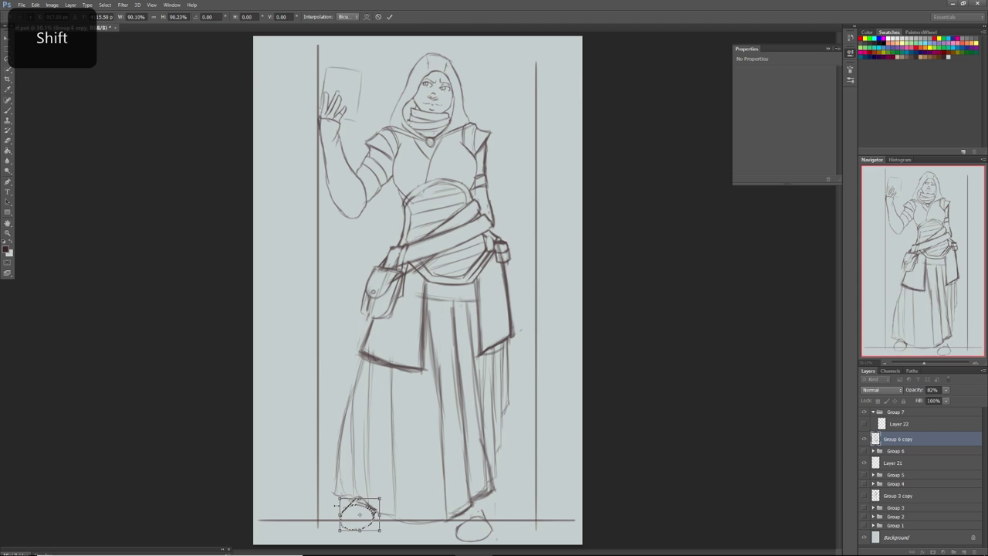
{"action": "left_click", "coordinate": [7, 39]}
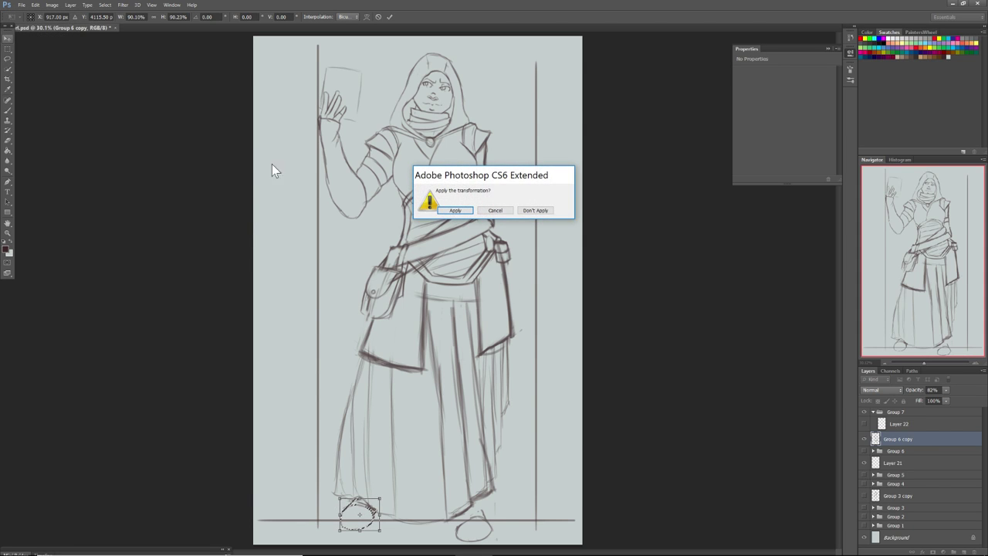
{"action": "left_click", "coordinate": [454, 210]}
Lasso the foot on the small-pouch side, move it up to the skirt hem, and deselect it
{"action": "left_click", "coordinate": [7, 59]}
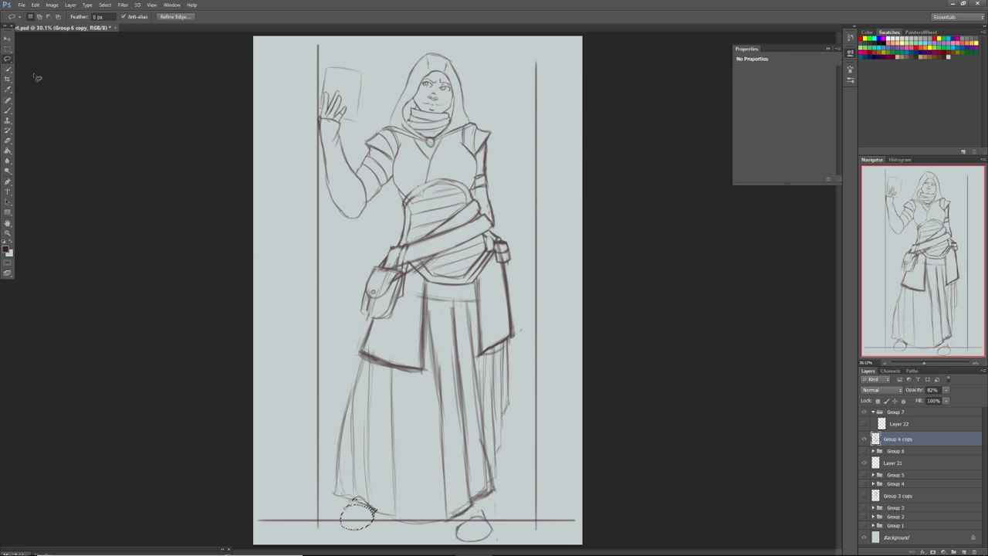
{"action": "mouse_move", "coordinate": [454, 533]}
{"action": "left_mouse_down"}
{"action": "mouse_move", "coordinate": [478, 515]}
{"action": "mouse_move", "coordinate": [508, 534]}
{"action": "mouse_move", "coordinate": [434, 531]}
{"action": "mouse_move", "coordinate": [444, 542]}
{"action": "mouse_move", "coordinate": [471, 522]}
{"action": "left_mouse_up"}
{"action": "left_click", "coordinate": [7, 39]}
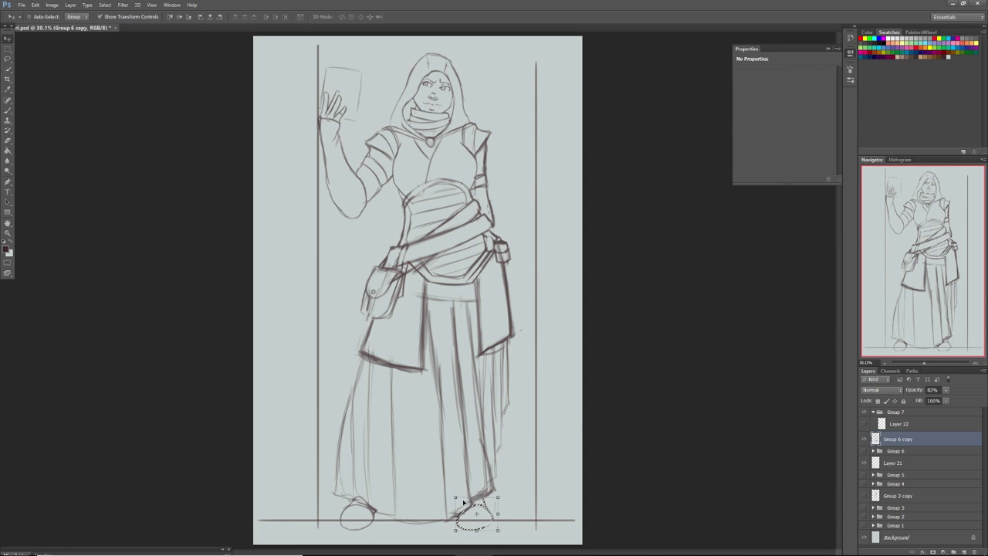
{"action": "left_click", "coordinate": [8, 49]}
{"action": "left_click", "coordinate": [302, 206]}
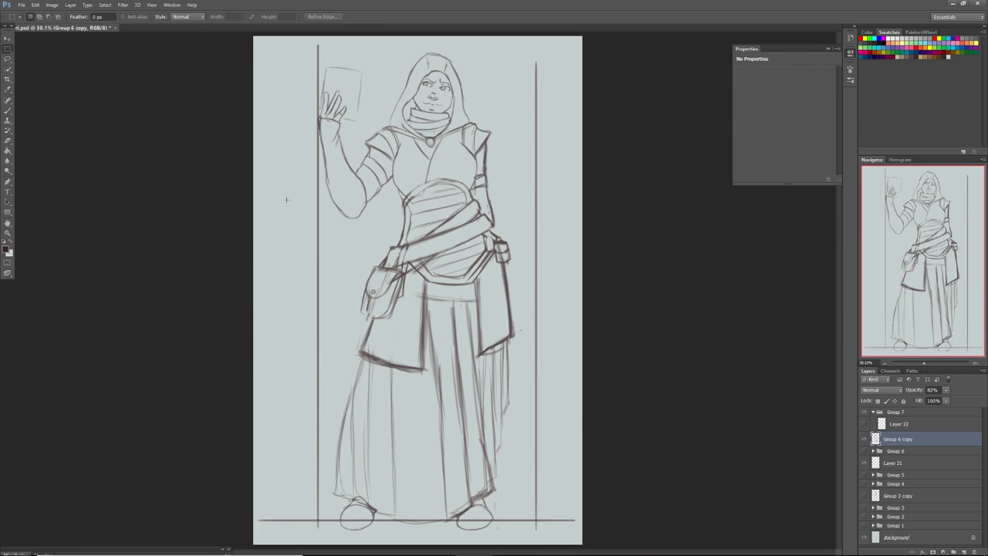
Move the whole figure sketch down and slightly left against the guide lines
{"action": "left_click", "coordinate": [8, 38]}
{"action": "mouse_move", "coordinate": [362, 188]}
{"action": "left_mouse_down"}
{"action": "mouse_move", "coordinate": [357, 206]}
{"action": "mouse_move", "coordinate": [346, 198]}
{"action": "left_mouse_up"}
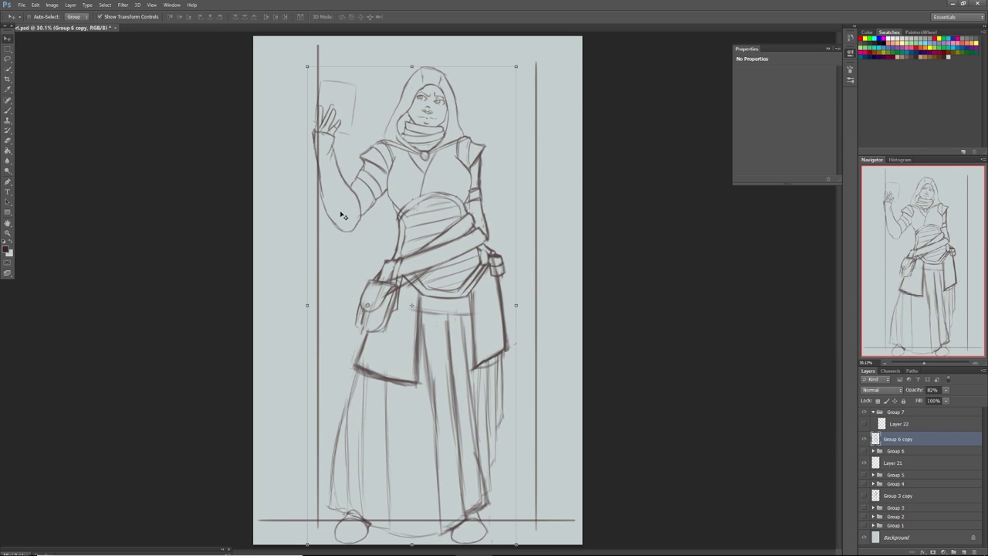
{"action": "left_click", "coordinate": [11, 111]}
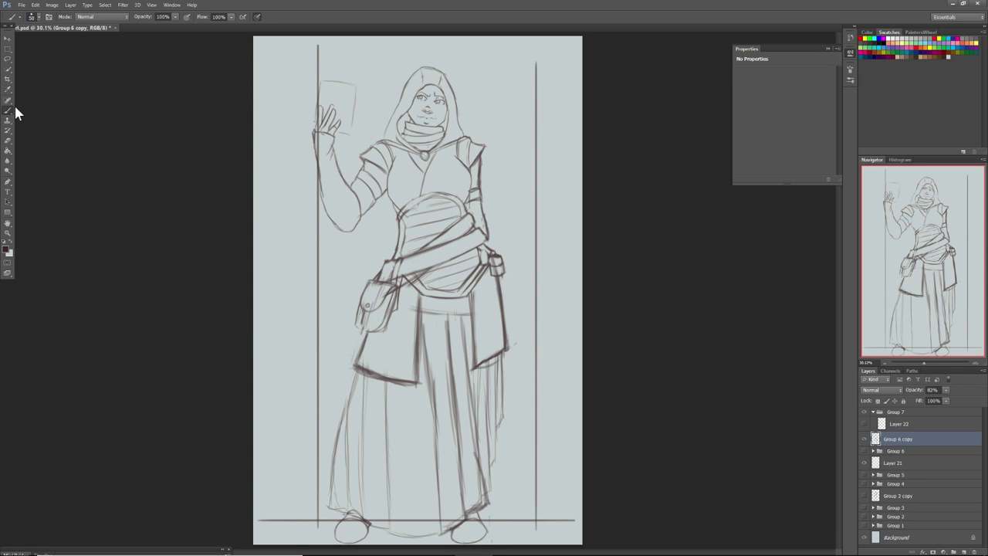
Lower the opacity of the Layer 21 guides to 29% and of the Group 6 copy sketch to 27%
{"action": "left_click", "coordinate": [910, 462]}
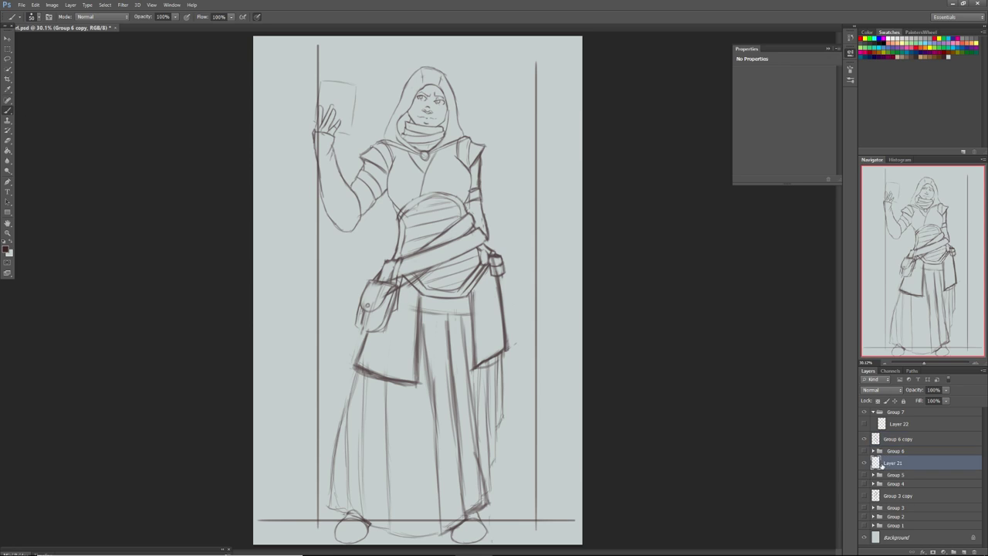
{"action": "left_click", "coordinate": [945, 391]}
{"action": "left_click_drag", "start_coordinate": [927, 398], "coordinate": [916, 419]}
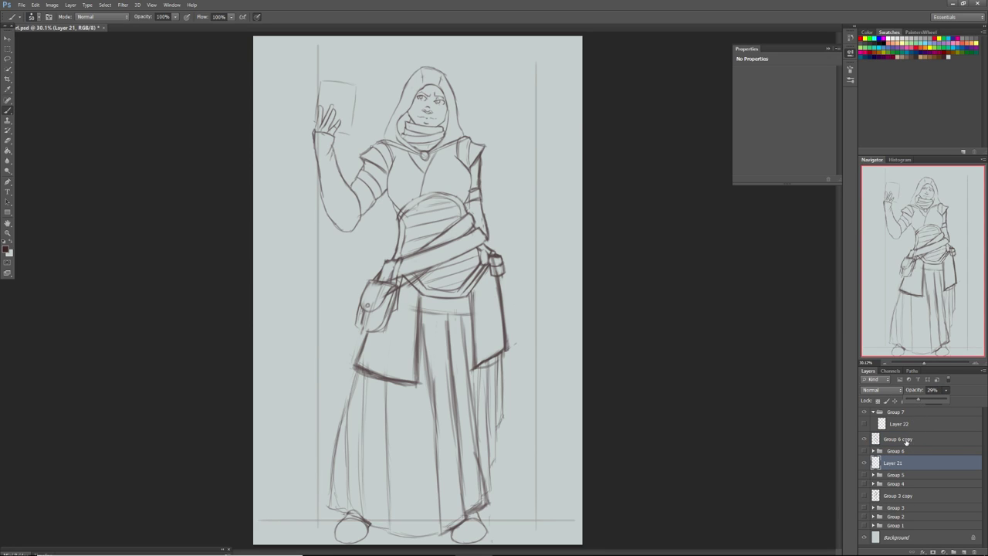
{"action": "left_click", "coordinate": [897, 437]}
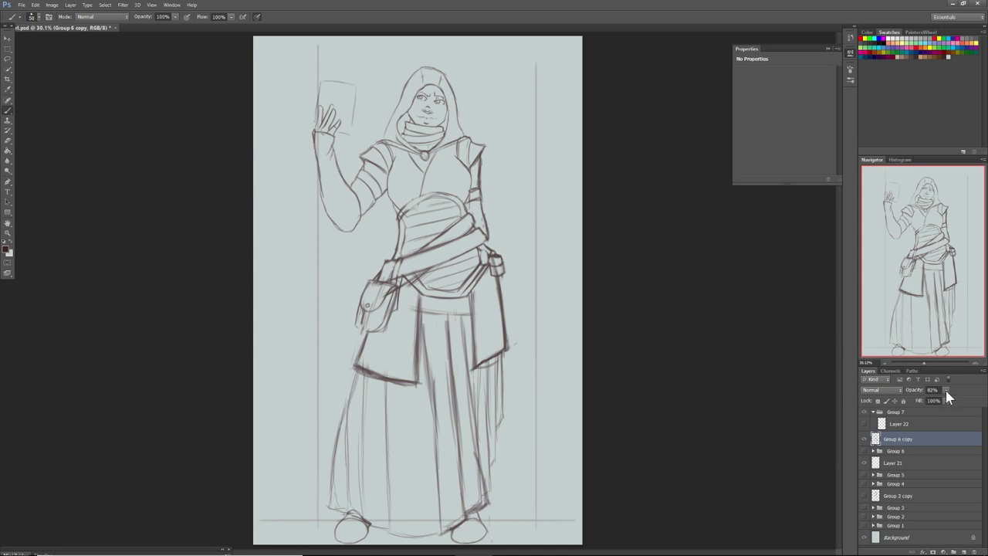
{"action": "left_click_drag", "start_coordinate": [935, 399], "coordinate": [923, 404]}
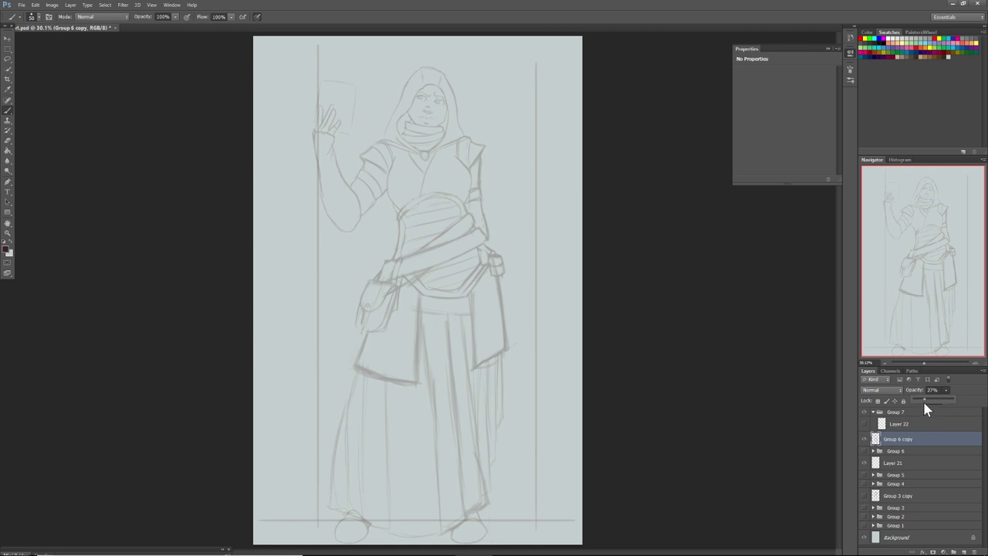
Show Layer 22 as the drawing layer, frame the head and shoulders, and set the brush size to 15 px
{"action": "left_click", "coordinate": [899, 424]}
{"action": "left_click", "coordinate": [863, 424]}
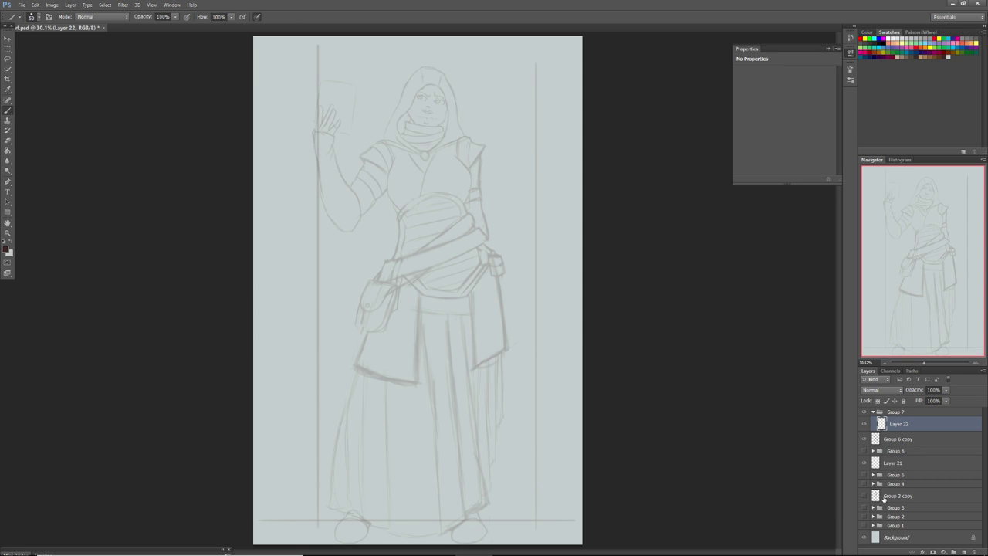
{"action": "left_click_drag", "start_coordinate": [923, 359], "coordinate": [930, 359]}
{"action": "left_click_drag", "start_coordinate": [921, 260], "coordinate": [929, 217]}
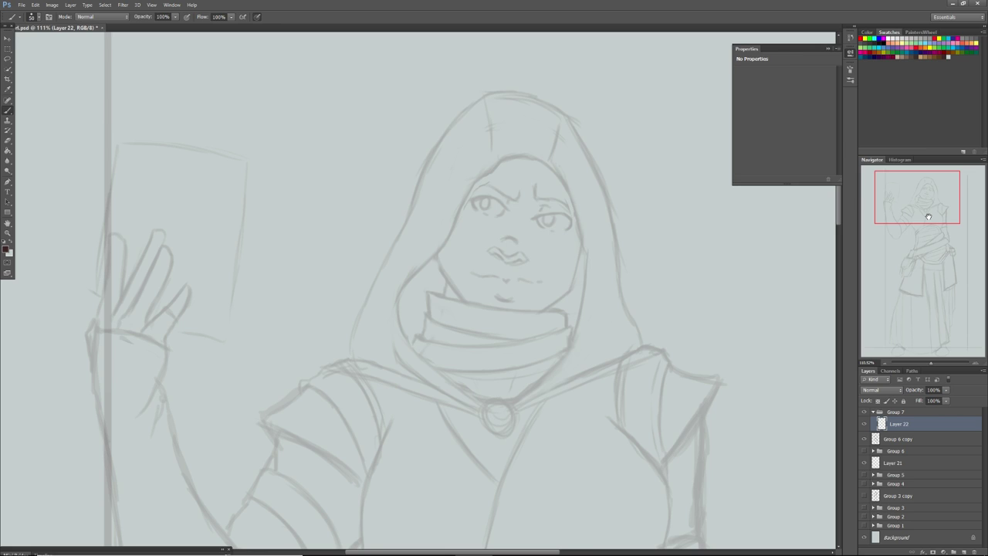
{"action": "right_click", "coordinate": [485, 394]}
{"action": "left_click", "coordinate": [505, 407]}
{"action": "left_click_drag", "start_coordinate": [505, 406], "coordinate": [501, 406]}
{"action": "left_click", "coordinate": [474, 395]}
{"action": "right_click", "coordinate": [511, 388]}
{"action": "left_click", "coordinate": [525, 408]}
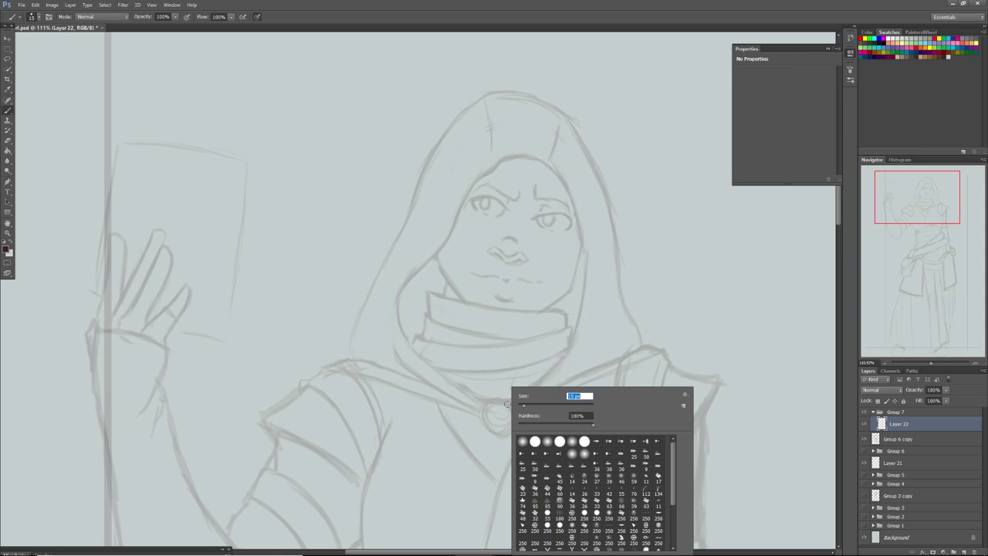
{"action": "left_click", "coordinate": [507, 402]}
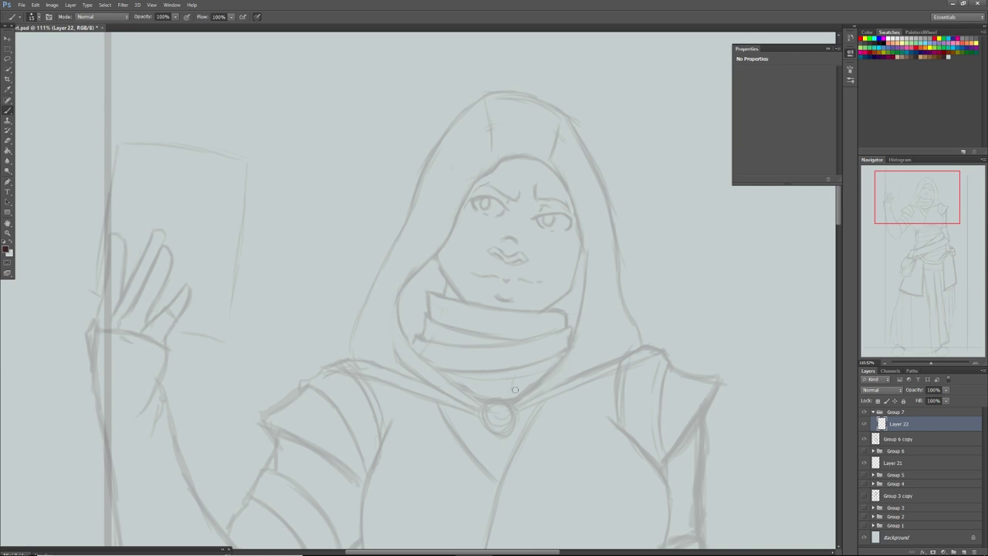
Ink the hood opening's edge from the clasp up the side away from the raised hand to above the forehead
{"action": "left_click_drag", "start_coordinate": [507, 401], "coordinate": [568, 344]}
{"action": "left_click_drag", "start_coordinate": [534, 378], "coordinate": [571, 338]}
{"action": "left_click_drag", "start_coordinate": [508, 401], "coordinate": [568, 339]}
{"action": "left_click_drag", "start_coordinate": [573, 337], "coordinate": [586, 259]}
{"action": "left_click_drag", "start_coordinate": [576, 323], "coordinate": [584, 244]}
{"action": "left_click_drag", "start_coordinate": [580, 304], "coordinate": [577, 231]}
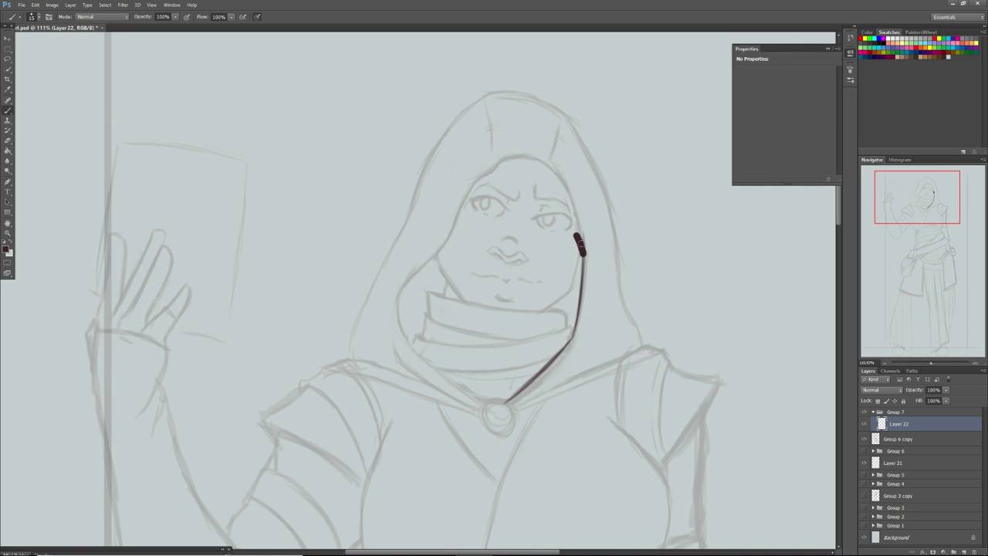
{"action": "key", "text": "ctrl+z"}
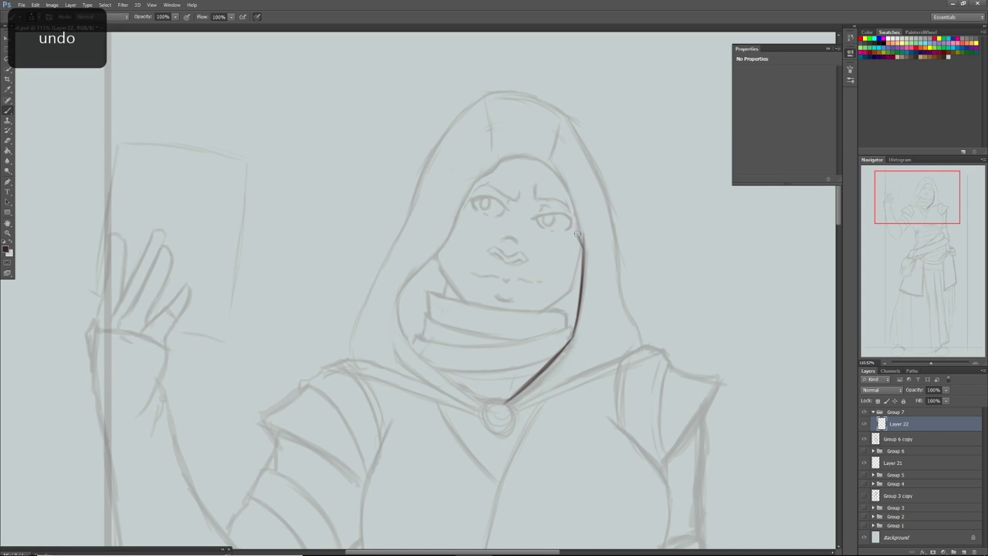
{"action": "mouse_move", "coordinate": [577, 236]}
{"action": "left_mouse_down"}
{"action": "mouse_move", "coordinate": [564, 187]}
{"action": "mouse_move", "coordinate": [534, 157]}
{"action": "left_mouse_up"}
{"action": "left_click_drag", "start_coordinate": [566, 193], "coordinate": [522, 155]}
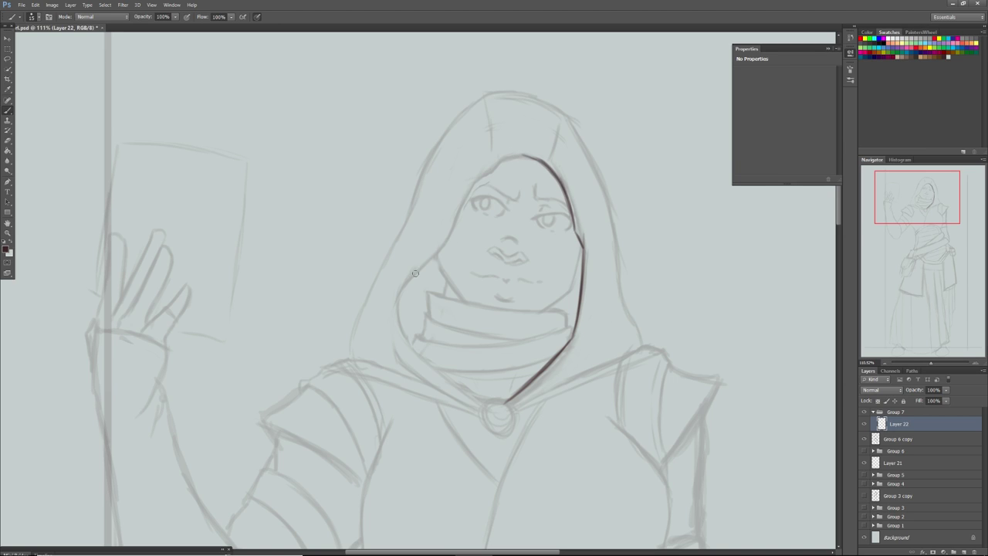
Ink the hood opening's upper edge on the raised-hand side, from beside the jaw up to above the forehead
{"action": "mouse_move", "coordinate": [403, 284]}
{"action": "left_mouse_down"}
{"action": "mouse_move", "coordinate": [444, 247]}
{"action": "mouse_move", "coordinate": [404, 286]}
{"action": "mouse_move", "coordinate": [468, 199]}
{"action": "left_mouse_up"}
{"action": "mouse_move", "coordinate": [447, 238]}
{"action": "left_mouse_down"}
{"action": "mouse_move", "coordinate": [481, 177]}
{"action": "mouse_move", "coordinate": [474, 173]}
{"action": "mouse_move", "coordinate": [497, 169]}
{"action": "mouse_move", "coordinate": [470, 194]}
{"action": "mouse_move", "coordinate": [526, 157]}
{"action": "left_mouse_up"}
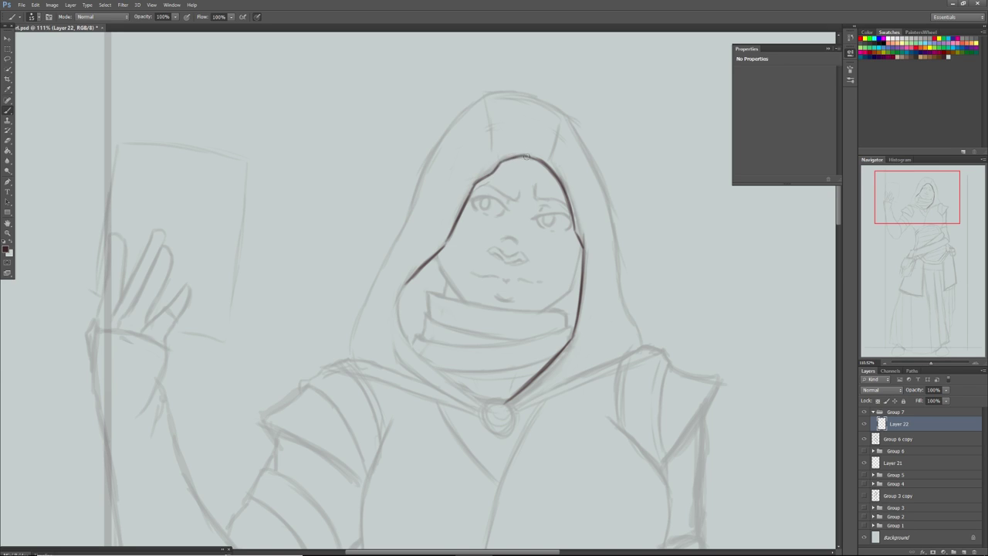
{"action": "left_click_drag", "start_coordinate": [474, 185], "coordinate": [495, 171]}
{"action": "left_click_drag", "start_coordinate": [468, 204], "coordinate": [480, 182]}
Ink the two seams running up from the hood opening and the crown line joining them
{"action": "left_click_drag", "start_coordinate": [545, 165], "coordinate": [559, 112]}
{"action": "left_click_drag", "start_coordinate": [497, 160], "coordinate": [487, 103]}
{"action": "left_click_drag", "start_coordinate": [495, 137], "coordinate": [479, 92]}
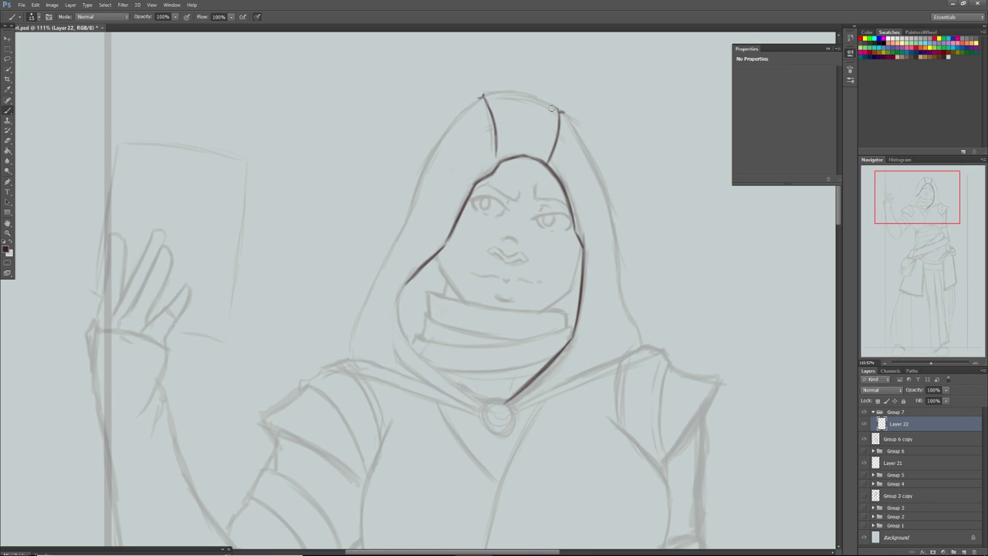
{"action": "mouse_move", "coordinate": [484, 94]}
{"action": "left_mouse_down"}
{"action": "mouse_move", "coordinate": [543, 95]}
{"action": "mouse_move", "coordinate": [501, 92]}
{"action": "mouse_move", "coordinate": [555, 109]}
{"action": "mouse_move", "coordinate": [538, 95]}
{"action": "mouse_move", "coordinate": [556, 112]}
{"action": "left_mouse_up"}
{"action": "mouse_move", "coordinate": [488, 93]}
{"action": "left_mouse_down"}
{"action": "mouse_move", "coordinate": [531, 94]}
{"action": "mouse_move", "coordinate": [553, 106]}
{"action": "left_mouse_up"}
Ink the hood's outer edge on the raised-hand side, from the crown down to the shoulder
{"action": "left_click_drag", "start_coordinate": [411, 214], "coordinate": [431, 151]}
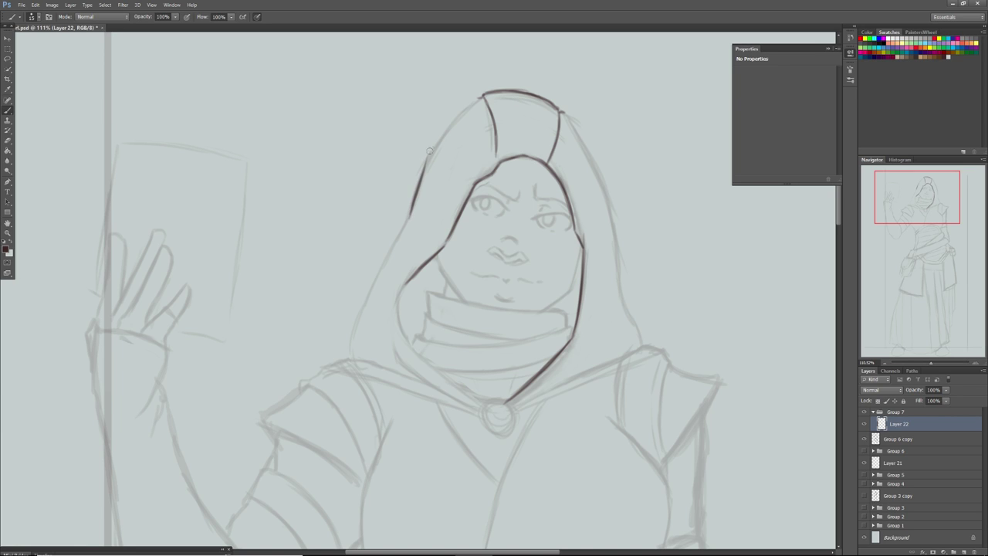
{"action": "left_click_drag", "start_coordinate": [464, 111], "coordinate": [479, 98]}
{"action": "mouse_move", "coordinate": [441, 140]}
{"action": "left_mouse_down"}
{"action": "mouse_move", "coordinate": [474, 106]}
{"action": "mouse_move", "coordinate": [427, 165]}
{"action": "left_mouse_up"}
{"action": "left_click_drag", "start_coordinate": [410, 216], "coordinate": [365, 298]}
{"action": "left_click_drag", "start_coordinate": [381, 264], "coordinate": [352, 332]}
{"action": "left_click_drag", "start_coordinate": [369, 298], "coordinate": [347, 357]}
{"action": "mouse_move", "coordinate": [363, 310]}
{"action": "left_mouse_down"}
{"action": "mouse_move", "coordinate": [348, 345]}
{"action": "mouse_move", "coordinate": [410, 218]}
{"action": "left_mouse_up"}
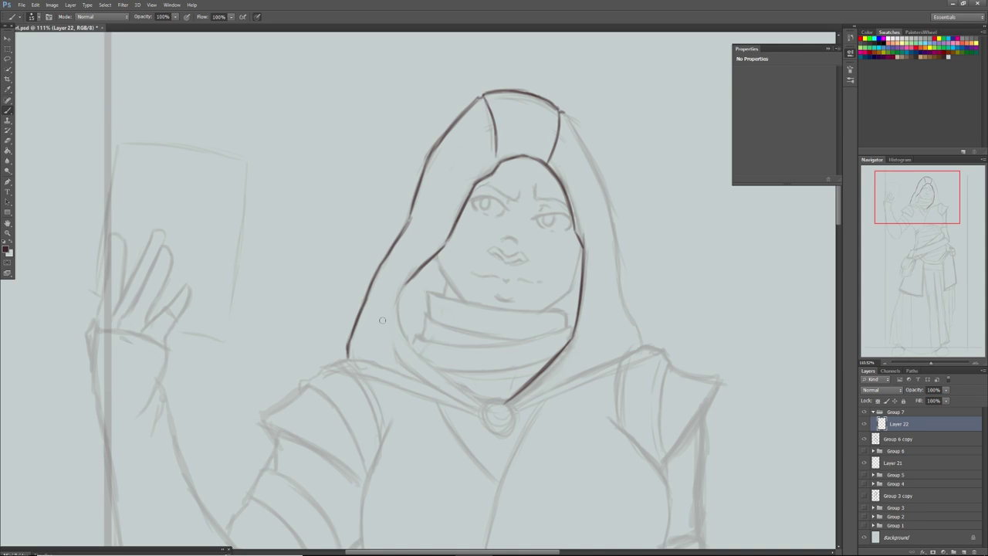
Ink the hood's lower inner edge on the raised-hand side, from the clasp curving up beside the scarf
{"action": "left_click_drag", "start_coordinate": [478, 413], "coordinate": [430, 378]}
{"action": "left_click_drag", "start_coordinate": [473, 408], "coordinate": [417, 368]}
{"action": "mouse_move", "coordinate": [482, 401]}
{"action": "left_mouse_down"}
{"action": "mouse_move", "coordinate": [409, 339]}
{"action": "mouse_move", "coordinate": [433, 366]}
{"action": "mouse_move", "coordinate": [398, 315]}
{"action": "mouse_move", "coordinate": [405, 335]}
{"action": "mouse_move", "coordinate": [392, 292]}
{"action": "mouse_move", "coordinate": [402, 325]}
{"action": "mouse_move", "coordinate": [409, 282]}
{"action": "left_mouse_up"}
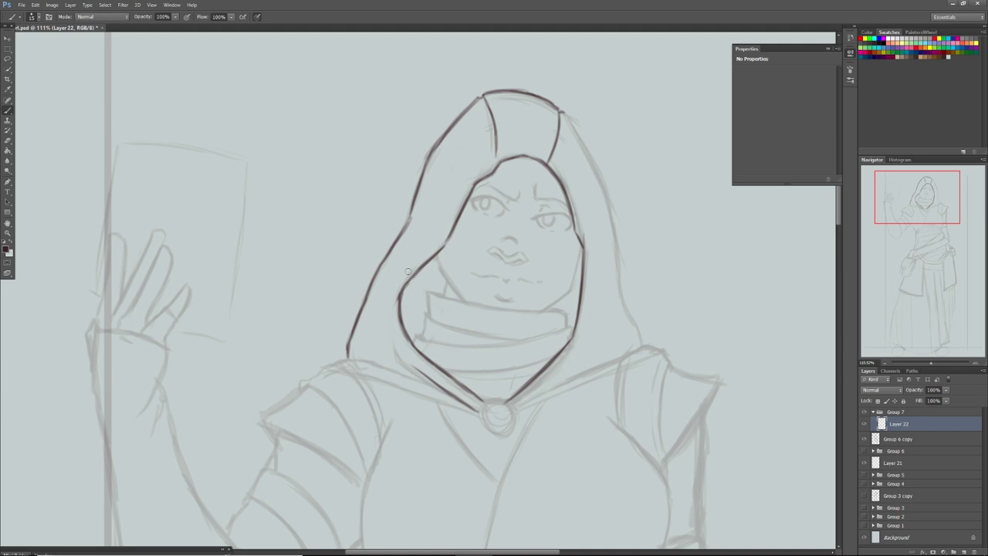
Undo the curved stretch beside the scarf and redraw that inner hood edge straighter and closer to the face
{"action": "key", "text": "ctrl+alt+z"}
{"action": "key", "text": "ctrl+alt+z"}
{"action": "key", "text": "ctrl+alt+z"}
{"action": "key", "text": "ctrl+alt+z"}
{"action": "key", "text": "ctrl+alt+z"}
{"action": "key", "text": "ctrl+alt+z"}
{"action": "mouse_move", "coordinate": [420, 352]}
{"action": "left_mouse_down"}
{"action": "mouse_move", "coordinate": [409, 338]}
{"action": "mouse_move", "coordinate": [425, 289]}
{"action": "left_mouse_up"}
{"action": "left_click_drag", "start_coordinate": [418, 333], "coordinate": [437, 253]}
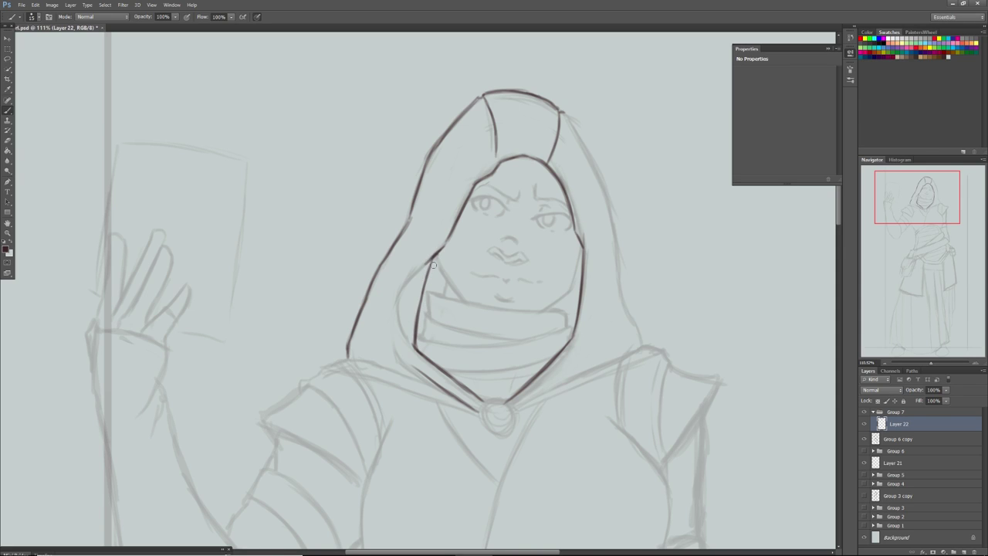
Ink the hood's lower hem and fold lines running from the clasp toward both shoulders
{"action": "left_click_drag", "start_coordinate": [515, 409], "coordinate": [621, 351]}
{"action": "mouse_move", "coordinate": [567, 386]}
{"action": "left_mouse_down"}
{"action": "mouse_move", "coordinate": [623, 344]}
{"action": "mouse_move", "coordinate": [616, 364]}
{"action": "mouse_move", "coordinate": [591, 372]}
{"action": "mouse_move", "coordinate": [629, 359]}
{"action": "left_mouse_up"}
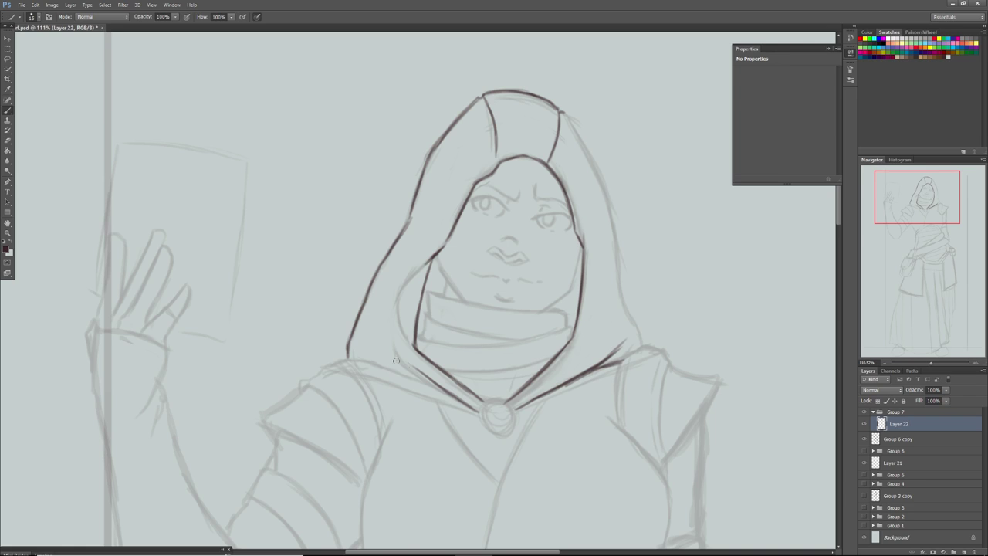
{"action": "mouse_move", "coordinate": [413, 375]}
{"action": "left_mouse_down"}
{"action": "mouse_move", "coordinate": [383, 342]}
{"action": "mouse_move", "coordinate": [400, 367]}
{"action": "mouse_move", "coordinate": [354, 334]}
{"action": "mouse_move", "coordinate": [349, 360]}
{"action": "mouse_move", "coordinate": [448, 394]}
{"action": "mouse_move", "coordinate": [413, 387]}
{"action": "mouse_move", "coordinate": [407, 380]}
{"action": "mouse_move", "coordinate": [446, 394]}
{"action": "left_mouse_up"}
{"action": "mouse_move", "coordinate": [519, 409]}
{"action": "left_mouse_down"}
{"action": "mouse_move", "coordinate": [623, 365]}
{"action": "mouse_move", "coordinate": [506, 416]}
{"action": "left_mouse_up"}
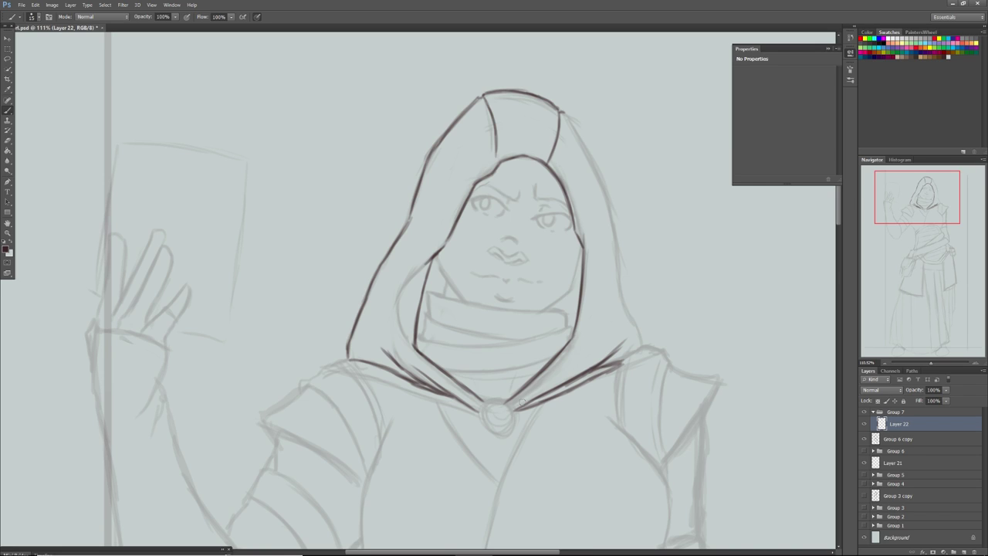
Ink the hood's outer edge on the side away from the raised hand, between the shoulder and the crown
{"action": "mouse_move", "coordinate": [627, 312]}
{"action": "left_mouse_down"}
{"action": "mouse_move", "coordinate": [645, 345]}
{"action": "mouse_move", "coordinate": [616, 290]}
{"action": "mouse_move", "coordinate": [620, 227]}
{"action": "left_mouse_up"}
{"action": "left_click_drag", "start_coordinate": [618, 278], "coordinate": [615, 195]}
{"action": "left_click_drag", "start_coordinate": [613, 261], "coordinate": [607, 181]}
{"action": "left_click_drag", "start_coordinate": [616, 228], "coordinate": [607, 182]}
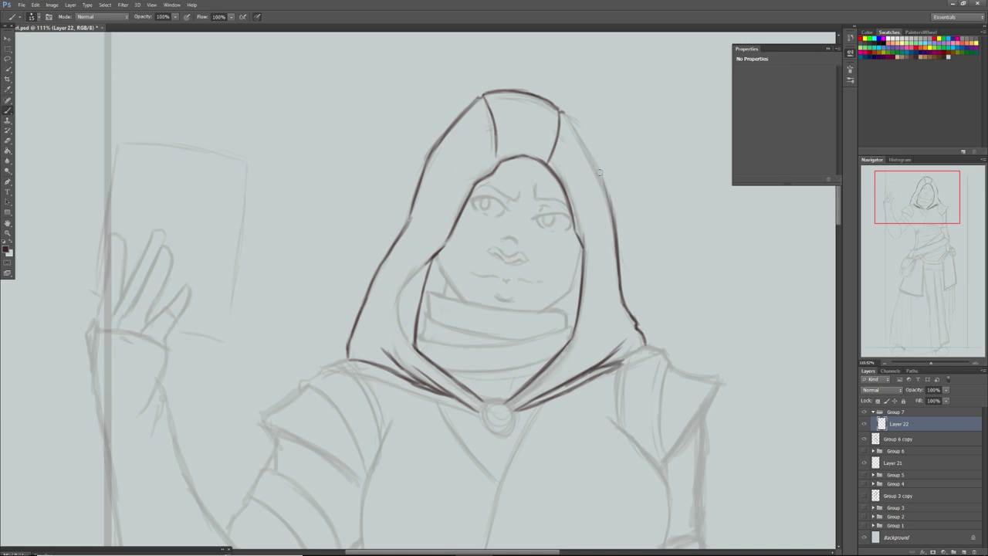
{"action": "mouse_move", "coordinate": [616, 229]}
{"action": "left_mouse_down"}
{"action": "mouse_move", "coordinate": [596, 162]}
{"action": "mouse_move", "coordinate": [570, 124]}
{"action": "left_mouse_up"}
{"action": "left_click_drag", "start_coordinate": [601, 181], "coordinate": [567, 117]}
{"action": "left_click_drag", "start_coordinate": [593, 162], "coordinate": [562, 111]}
{"action": "left_click_drag", "start_coordinate": [600, 176], "coordinate": [606, 201]}
Set the brush size to 11 px and ink the nose tip and nostril lines
{"action": "left_click_drag", "start_coordinate": [929, 364], "coordinate": [936, 362]}
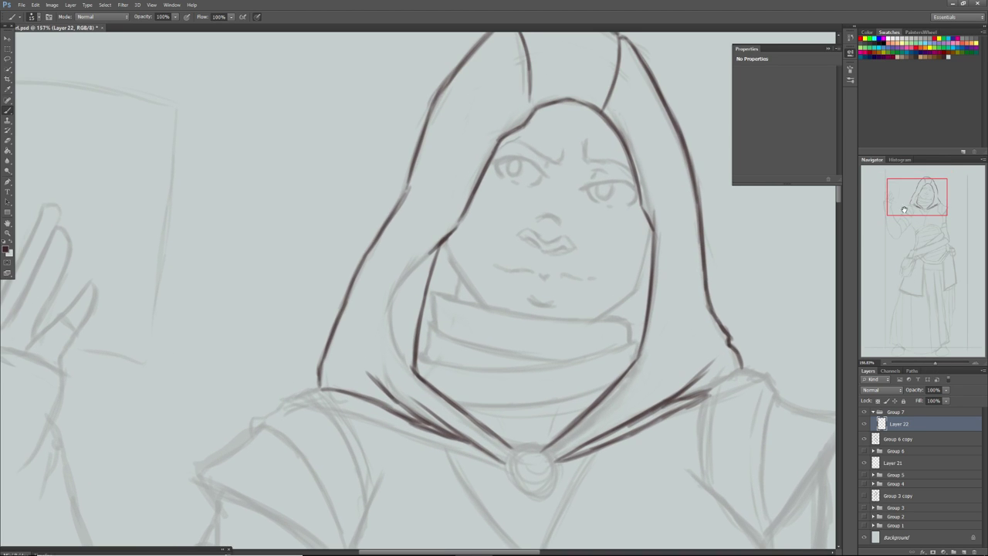
{"action": "left_click_drag", "start_coordinate": [909, 205], "coordinate": [912, 201]}
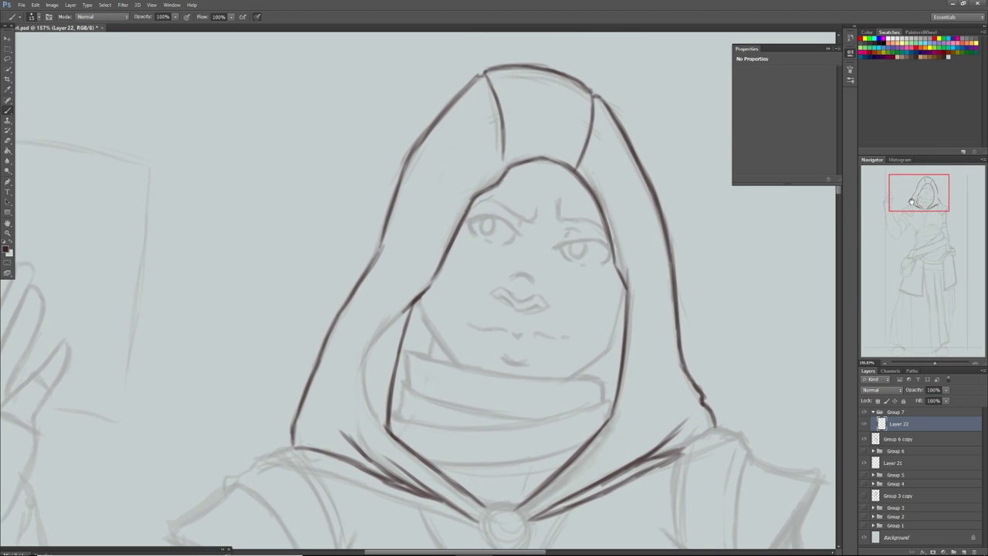
{"action": "right_click", "coordinate": [509, 305]}
{"action": "left_click", "coordinate": [507, 305]}
{"action": "mouse_move", "coordinate": [508, 305]}
{"action": "left_mouse_down"}
{"action": "mouse_move", "coordinate": [499, 300]}
{"action": "mouse_move", "coordinate": [535, 307]}
{"action": "left_mouse_up"}
{"action": "mouse_move", "coordinate": [515, 274]}
{"action": "left_mouse_down"}
{"action": "mouse_move", "coordinate": [528, 278]}
{"action": "mouse_move", "coordinate": [513, 275]}
{"action": "left_mouse_up"}
Ink the jawline on both sides of the face and the neck line above the scarf
{"action": "mouse_move", "coordinate": [567, 380]}
{"action": "left_mouse_down"}
{"action": "mouse_move", "coordinate": [613, 341]}
{"action": "mouse_move", "coordinate": [597, 357]}
{"action": "mouse_move", "coordinate": [626, 284]}
{"action": "mouse_move", "coordinate": [603, 346]}
{"action": "left_mouse_up"}
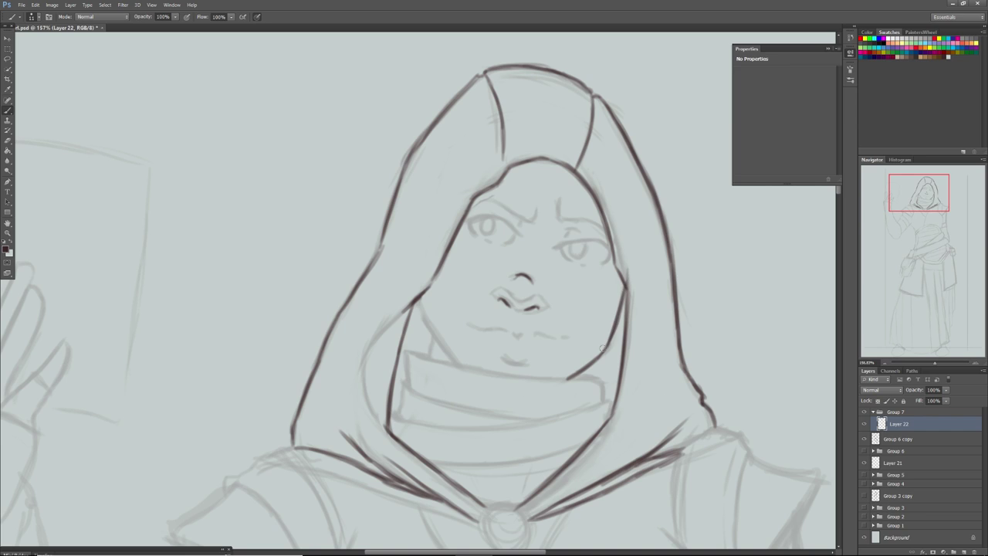
{"action": "left_click_drag", "start_coordinate": [454, 359], "coordinate": [423, 308]}
{"action": "mouse_move", "coordinate": [446, 352]}
{"action": "left_mouse_down"}
{"action": "mouse_move", "coordinate": [426, 313]}
{"action": "mouse_move", "coordinate": [431, 287]}
{"action": "left_mouse_up"}
{"action": "left_click_drag", "start_coordinate": [439, 340], "coordinate": [455, 359]}
{"action": "mouse_move", "coordinate": [432, 336]}
{"action": "left_mouse_down"}
{"action": "mouse_move", "coordinate": [430, 358]}
{"action": "mouse_move", "coordinate": [433, 335]}
{"action": "left_mouse_up"}
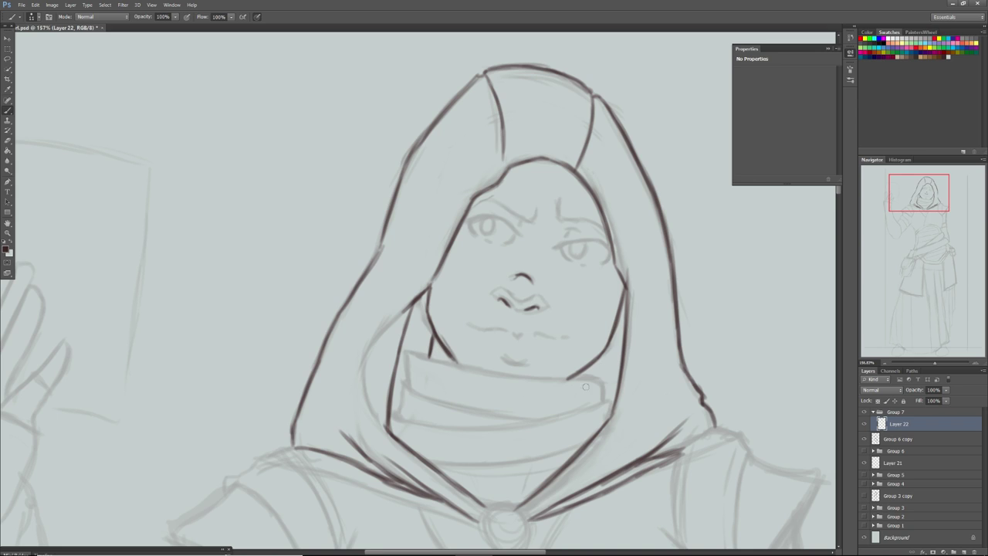
Ink the scarf's top edge, its short side edges and the upper wrap lines
{"action": "left_click_drag", "start_coordinate": [541, 376], "coordinate": [591, 382]}
{"action": "mouse_move", "coordinate": [501, 371]}
{"action": "left_mouse_down"}
{"action": "mouse_move", "coordinate": [587, 380]}
{"action": "mouse_move", "coordinate": [408, 348]}
{"action": "mouse_move", "coordinate": [466, 364]}
{"action": "left_mouse_up"}
{"action": "left_click_drag", "start_coordinate": [557, 381], "coordinate": [597, 381]}
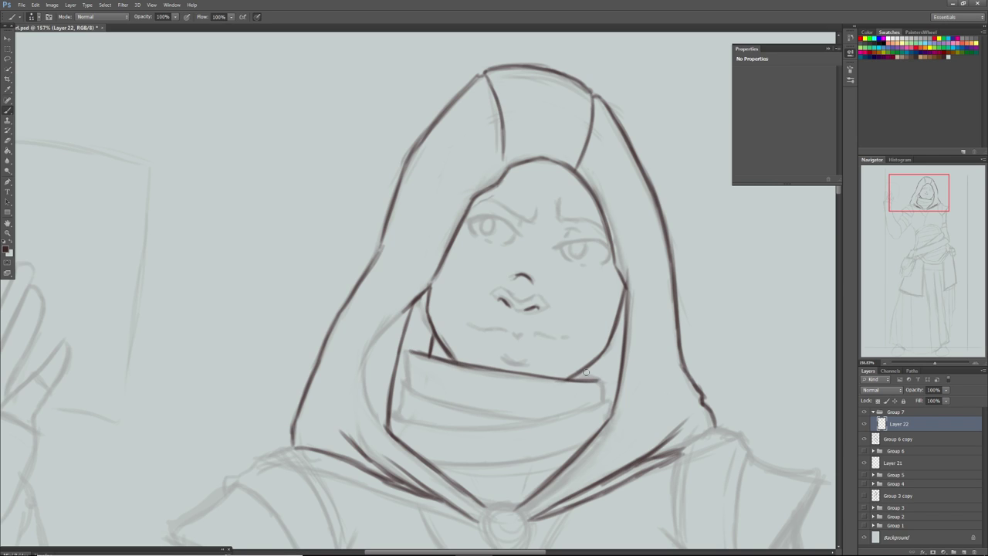
{"action": "left_click_drag", "start_coordinate": [588, 369], "coordinate": [602, 399]}
{"action": "mouse_move", "coordinate": [407, 357]}
{"action": "left_mouse_down"}
{"action": "mouse_move", "coordinate": [408, 384]}
{"action": "mouse_move", "coordinate": [418, 395]}
{"action": "mouse_move", "coordinate": [404, 386]}
{"action": "mouse_move", "coordinate": [466, 412]}
{"action": "left_mouse_up"}
{"action": "left_click_drag", "start_coordinate": [413, 391], "coordinate": [511, 416]}
{"action": "mouse_move", "coordinate": [438, 399]}
{"action": "left_mouse_down"}
{"action": "mouse_move", "coordinate": [518, 416]}
{"action": "mouse_move", "coordinate": [483, 413]}
{"action": "mouse_move", "coordinate": [495, 414]}
{"action": "mouse_move", "coordinate": [595, 405]}
{"action": "left_mouse_up"}
{"action": "mouse_move", "coordinate": [539, 419]}
{"action": "left_mouse_down"}
{"action": "mouse_move", "coordinate": [512, 426]}
{"action": "mouse_move", "coordinate": [606, 401]}
{"action": "mouse_move", "coordinate": [498, 431]}
{"action": "mouse_move", "coordinate": [531, 424]}
{"action": "mouse_move", "coordinate": [393, 413]}
{"action": "mouse_move", "coordinate": [418, 423]}
{"action": "mouse_move", "coordinate": [394, 415]}
{"action": "left_mouse_up"}
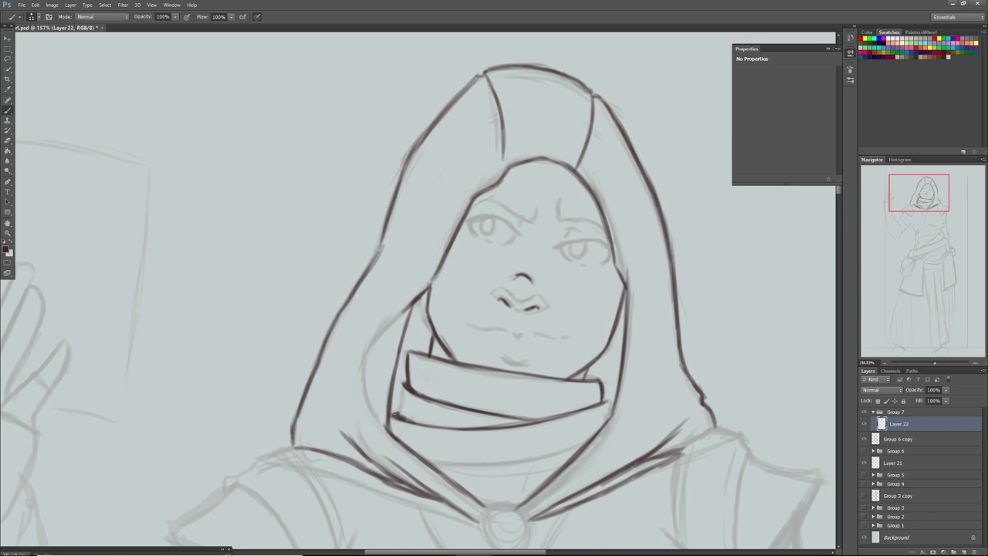
Ink the lower scarf folds down to the clasp and check the line art with the Group 6 copy sketch hidden
{"action": "mouse_move", "coordinate": [395, 414]}
{"action": "left_mouse_down"}
{"action": "mouse_move", "coordinate": [402, 383]}
{"action": "mouse_move", "coordinate": [415, 415]}
{"action": "left_mouse_up"}
{"action": "mouse_move", "coordinate": [600, 398]}
{"action": "left_mouse_down"}
{"action": "mouse_move", "coordinate": [613, 403]}
{"action": "mouse_move", "coordinate": [610, 419]}
{"action": "left_mouse_up"}
{"action": "mouse_move", "coordinate": [574, 449]}
{"action": "left_mouse_down"}
{"action": "mouse_move", "coordinate": [430, 463]}
{"action": "mouse_move", "coordinate": [557, 450]}
{"action": "left_mouse_up"}
{"action": "left_click_drag", "start_coordinate": [451, 478], "coordinate": [535, 491]}
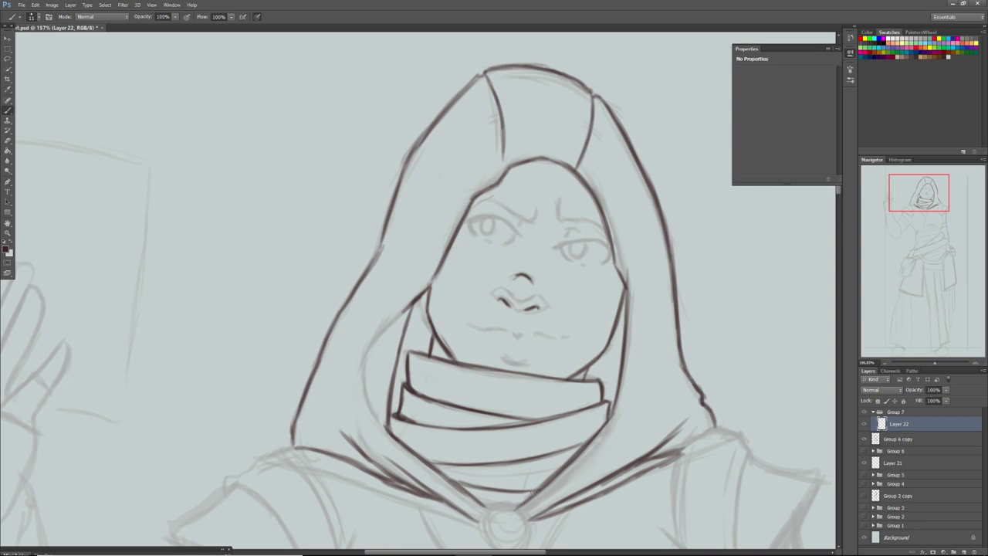
{"action": "left_click_drag", "start_coordinate": [452, 480], "coordinate": [529, 490]}
{"action": "left_click", "coordinate": [865, 438]}
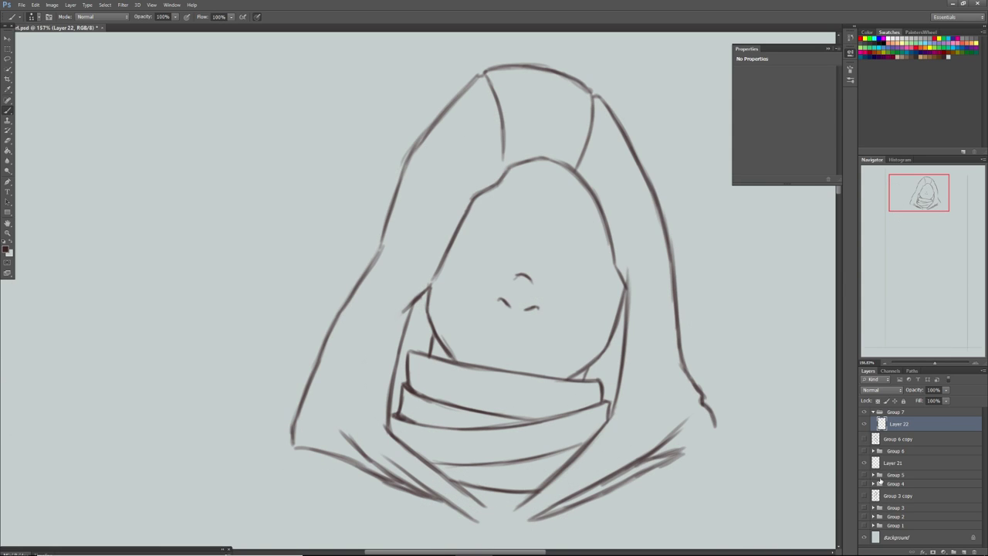
{"action": "left_click", "coordinate": [865, 438]}
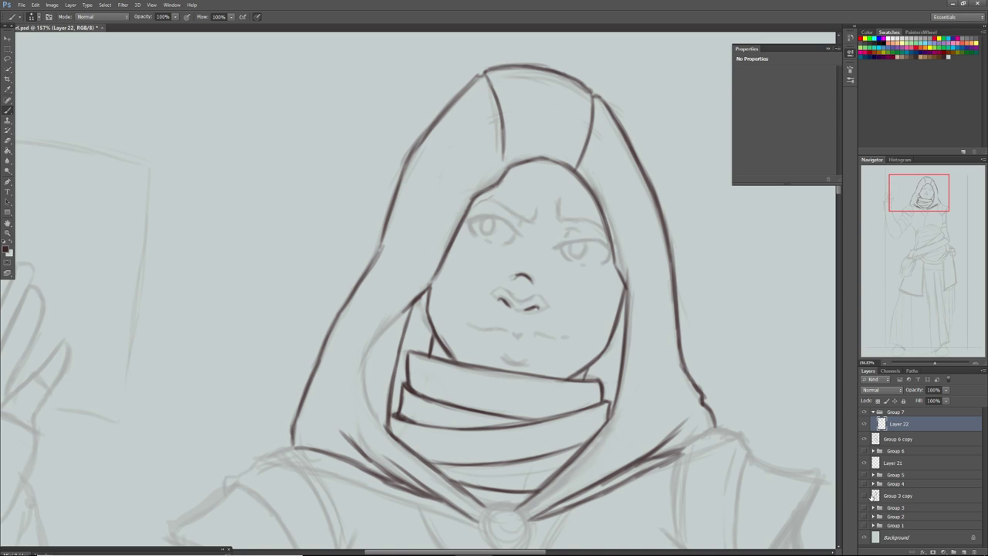
Lasso the top of the hood, scale its height to 96.51%, and apply the transformation
{"action": "left_click", "coordinate": [7, 59]}
{"action": "mouse_move", "coordinate": [372, 251]}
{"action": "left_mouse_down"}
{"action": "mouse_move", "coordinate": [474, 179]}
{"action": "mouse_move", "coordinate": [518, 154]}
{"action": "mouse_move", "coordinate": [552, 151]}
{"action": "mouse_move", "coordinate": [622, 209]}
{"action": "mouse_move", "coordinate": [669, 229]}
{"action": "mouse_move", "coordinate": [642, 95]}
{"action": "mouse_move", "coordinate": [518, 28]}
{"action": "mouse_move", "coordinate": [390, 87]}
{"action": "mouse_move", "coordinate": [358, 222]}
{"action": "mouse_move", "coordinate": [370, 251]}
{"action": "left_mouse_up"}
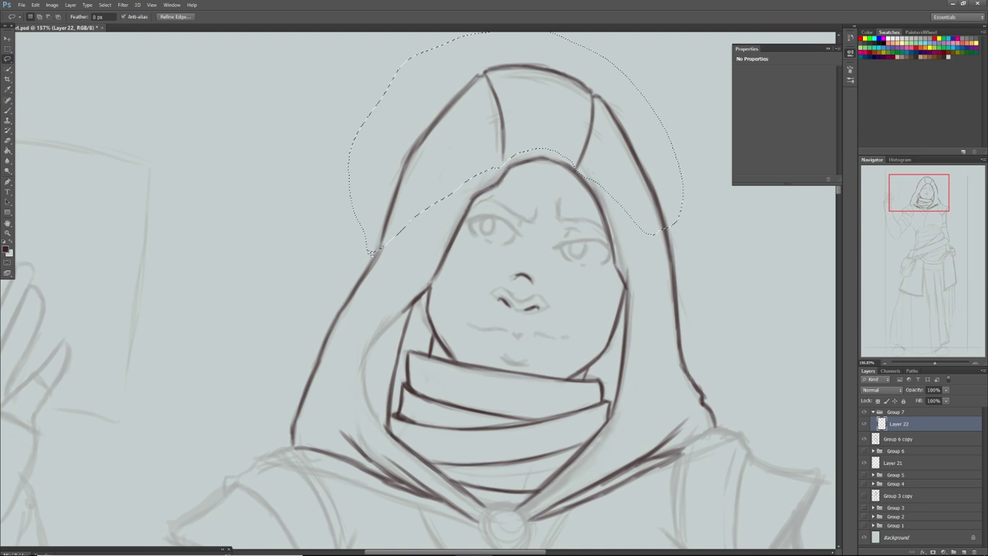
{"action": "left_click", "coordinate": [7, 38]}
{"action": "left_click_drag", "start_coordinate": [931, 199], "coordinate": [931, 191]}
{"action": "left_click_drag", "start_coordinate": [484, 139], "coordinate": [484, 146]}
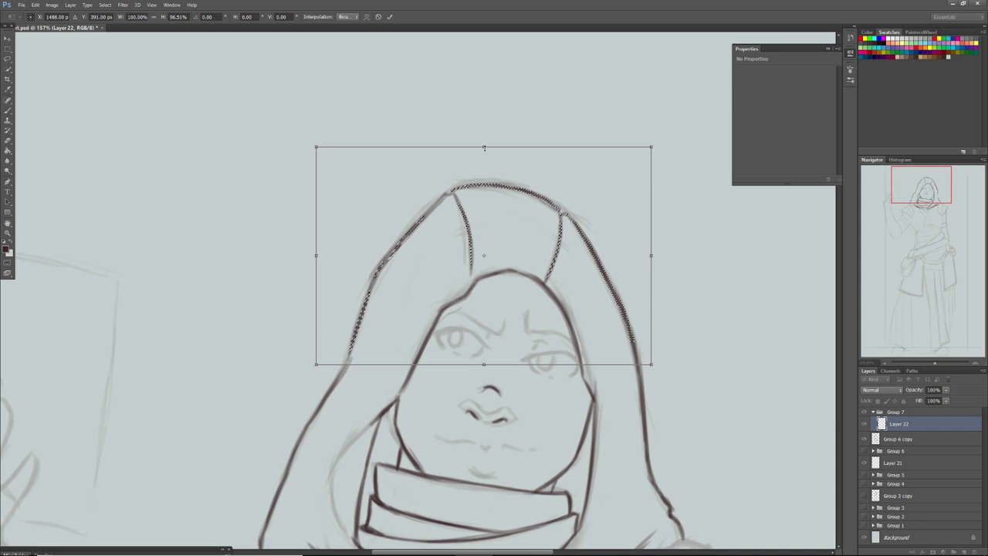
{"action": "left_click", "coordinate": [8, 48]}
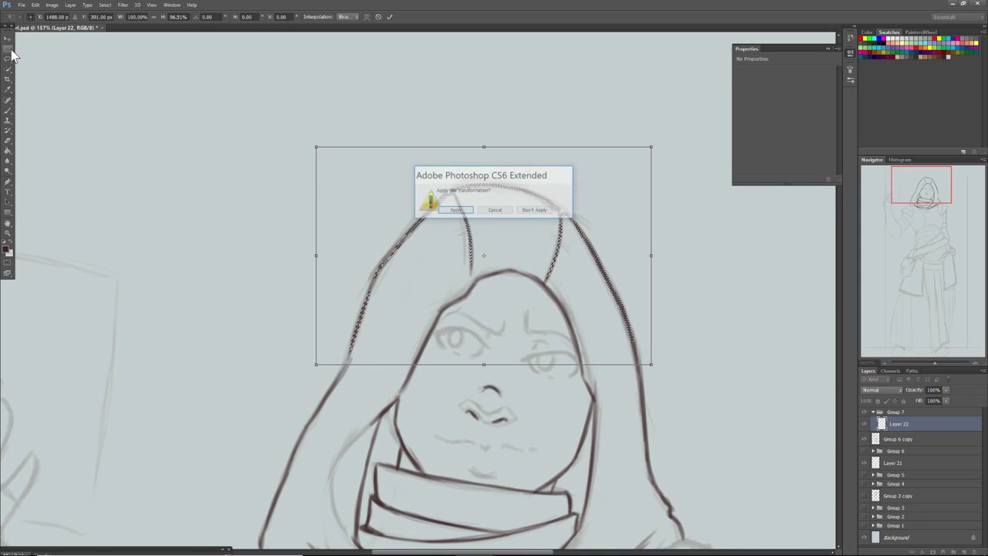
{"action": "left_click", "coordinate": [452, 212]}
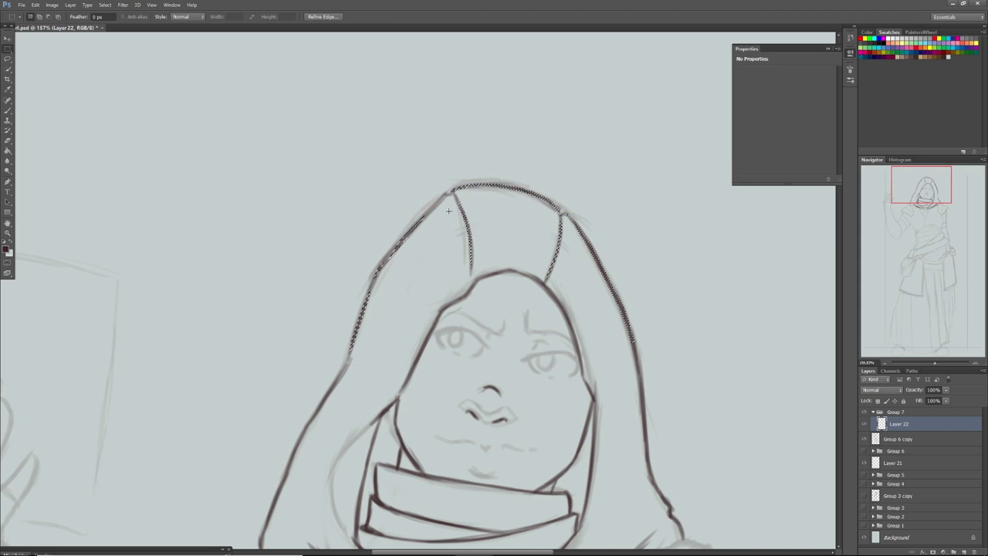
Ink the eye on the raised-hand side and both furrowed eyebrows with the Brush tool
{"action": "left_click", "coordinate": [8, 110]}
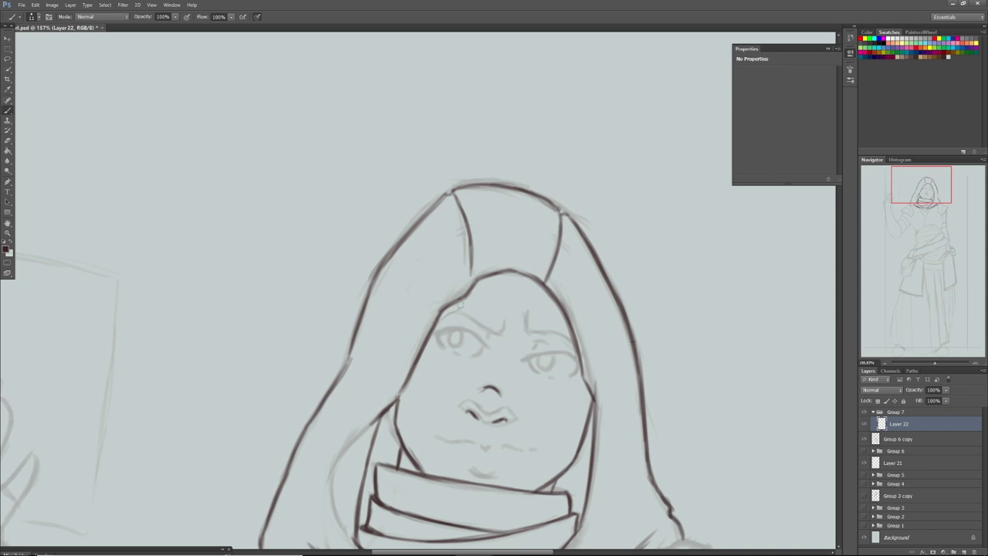
{"action": "mouse_move", "coordinate": [442, 320]}
{"action": "left_mouse_down"}
{"action": "mouse_move", "coordinate": [460, 312]}
{"action": "mouse_move", "coordinate": [496, 334]}
{"action": "mouse_move", "coordinate": [505, 322]}
{"action": "mouse_move", "coordinate": [480, 326]}
{"action": "mouse_move", "coordinate": [487, 337]}
{"action": "left_mouse_up"}
{"action": "mouse_move", "coordinate": [472, 336]}
{"action": "left_mouse_down"}
{"action": "mouse_move", "coordinate": [496, 354]}
{"action": "mouse_move", "coordinate": [432, 328]}
{"action": "mouse_move", "coordinate": [476, 341]}
{"action": "left_mouse_up"}
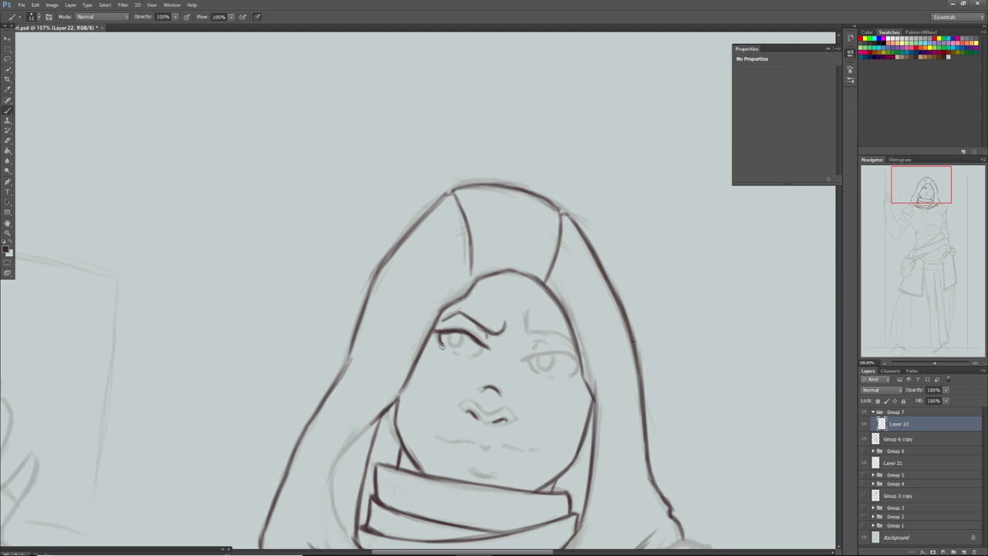
{"action": "left_click_drag", "start_coordinate": [441, 345], "coordinate": [436, 333]}
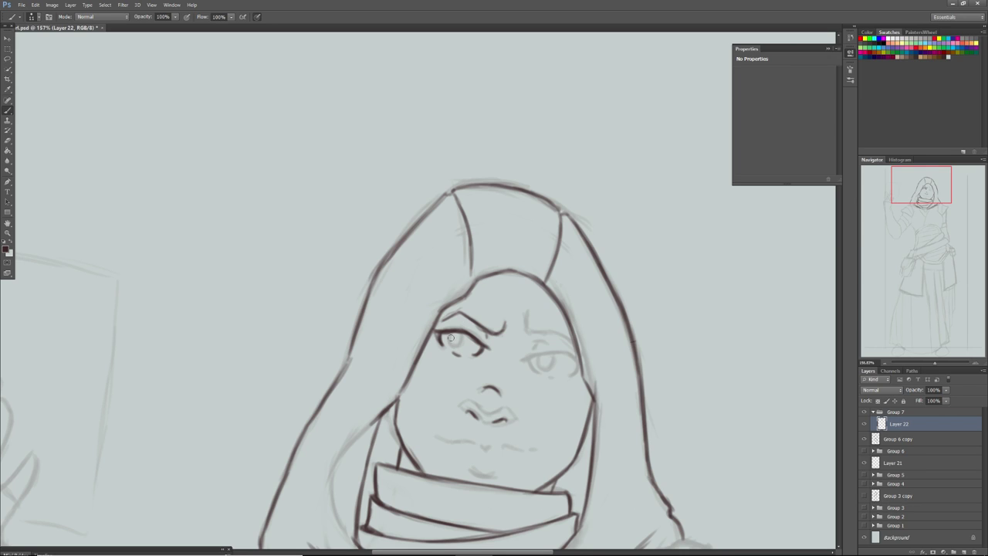
{"action": "mouse_move", "coordinate": [450, 335]}
{"action": "left_mouse_down"}
{"action": "mouse_move", "coordinate": [479, 348]}
{"action": "mouse_move", "coordinate": [465, 322]}
{"action": "mouse_move", "coordinate": [450, 320]}
{"action": "mouse_move", "coordinate": [484, 302]}
{"action": "mouse_move", "coordinate": [531, 310]}
{"action": "mouse_move", "coordinate": [476, 323]}
{"action": "mouse_move", "coordinate": [509, 321]}
{"action": "mouse_move", "coordinate": [481, 323]}
{"action": "mouse_move", "coordinate": [498, 323]}
{"action": "mouse_move", "coordinate": [465, 306]}
{"action": "mouse_move", "coordinate": [443, 321]}
{"action": "mouse_move", "coordinate": [467, 308]}
{"action": "mouse_move", "coordinate": [576, 345]}
{"action": "mouse_move", "coordinate": [527, 315]}
{"action": "mouse_move", "coordinate": [575, 341]}
{"action": "left_mouse_up"}
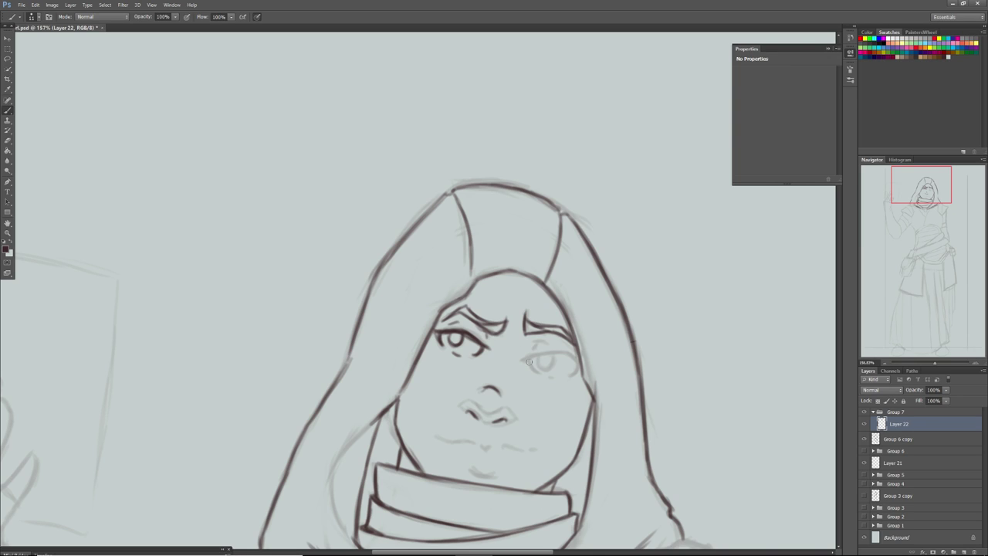
Ink the other eye with its lids and iris, and strengthen the line under the nose
{"action": "left_click_drag", "start_coordinate": [521, 360], "coordinate": [572, 353]}
{"action": "left_click_drag", "start_coordinate": [527, 361], "coordinate": [544, 374]}
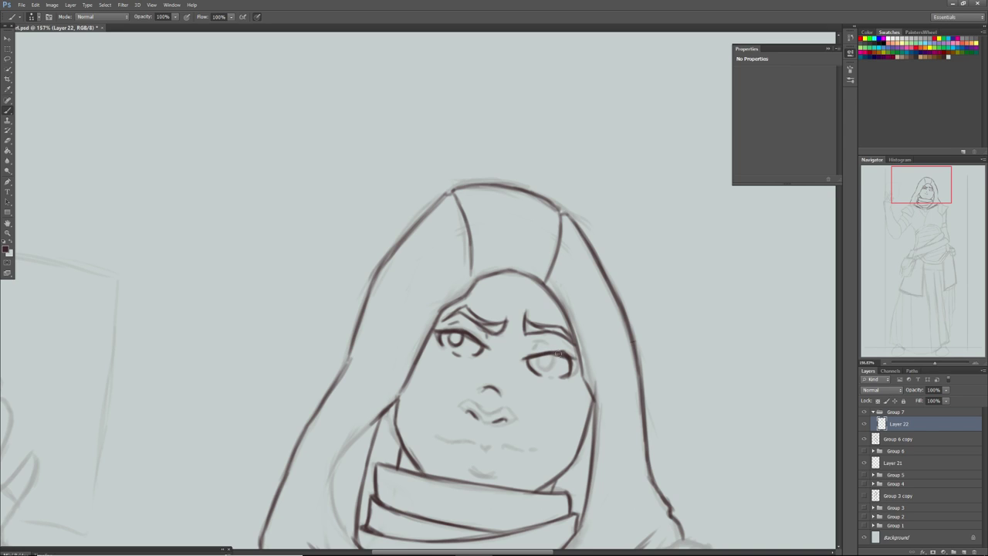
{"action": "left_click_drag", "start_coordinate": [535, 354], "coordinate": [520, 358]}
{"action": "mouse_move", "coordinate": [542, 360]}
{"action": "left_mouse_down"}
{"action": "mouse_move", "coordinate": [551, 364]}
{"action": "mouse_move", "coordinate": [533, 345]}
{"action": "mouse_move", "coordinate": [545, 342]}
{"action": "left_mouse_up"}
{"action": "left_click_drag", "start_coordinate": [478, 409], "coordinate": [502, 409]}
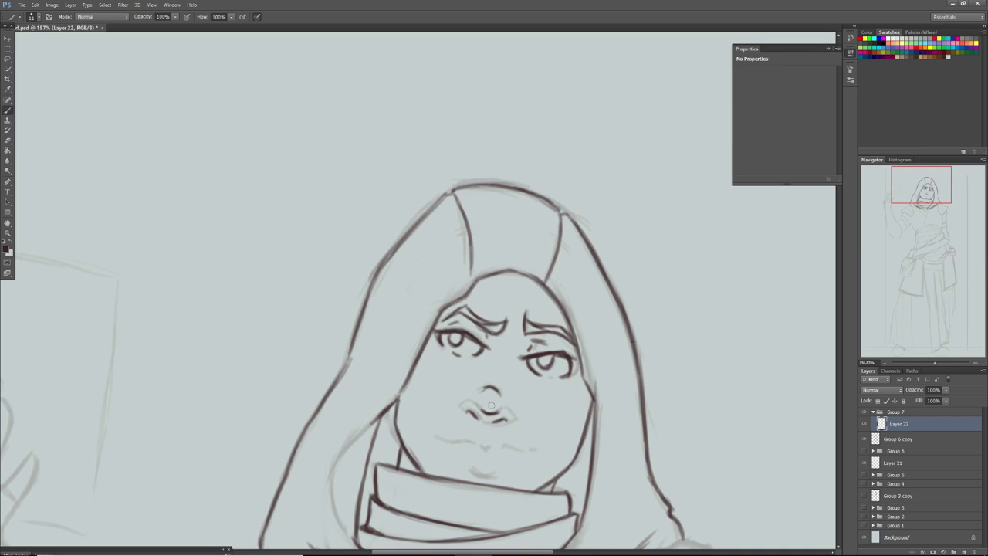
Ink the mouth line, upper lip and lower lip over the faded sketch with the Brush tool
{"action": "left_click_drag", "start_coordinate": [479, 444], "coordinate": [531, 448]}
{"action": "mouse_move", "coordinate": [449, 437]}
{"action": "left_mouse_down"}
{"action": "mouse_move", "coordinate": [500, 430]}
{"action": "mouse_move", "coordinate": [528, 452]}
{"action": "left_mouse_up"}
{"action": "mouse_move", "coordinate": [459, 449]}
{"action": "left_mouse_down"}
{"action": "mouse_move", "coordinate": [500, 460]}
{"action": "mouse_move", "coordinate": [474, 464]}
{"action": "mouse_move", "coordinate": [498, 460]}
{"action": "mouse_move", "coordinate": [471, 458]}
{"action": "mouse_move", "coordinate": [479, 465]}
{"action": "mouse_move", "coordinate": [469, 453]}
{"action": "mouse_move", "coordinate": [471, 463]}
{"action": "mouse_move", "coordinate": [499, 460]}
{"action": "mouse_move", "coordinate": [466, 450]}
{"action": "mouse_move", "coordinate": [502, 458]}
{"action": "left_mouse_up"}
Flip the canvas horizontally and hide the Group 6 copy sketch to check the face line art
{"action": "left_click_drag", "start_coordinate": [916, 192], "coordinate": [918, 210]}
{"action": "left_click_drag", "start_coordinate": [934, 364], "coordinate": [931, 365]}
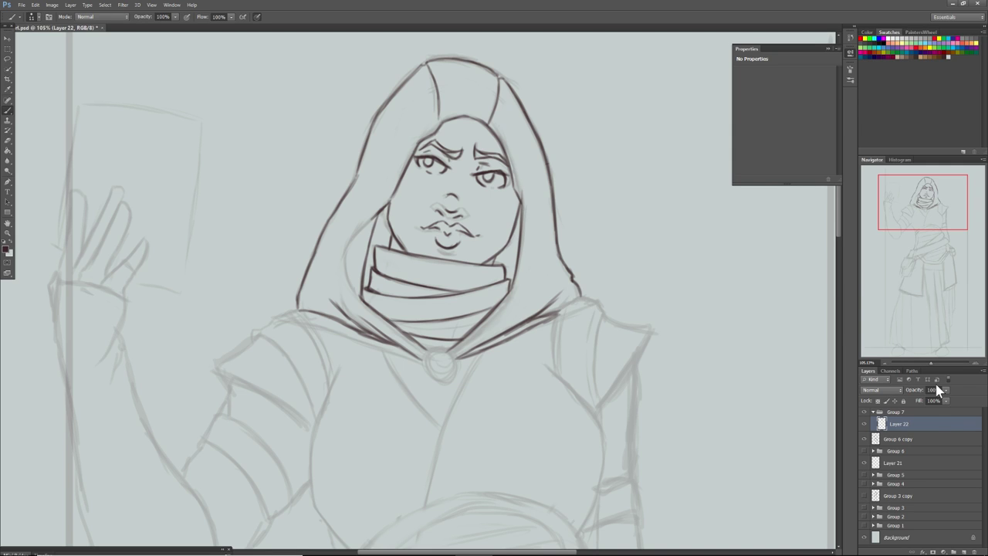
{"action": "left_click", "coordinate": [52, 5]}
{"action": "mouse_move", "coordinate": [204, 137]}
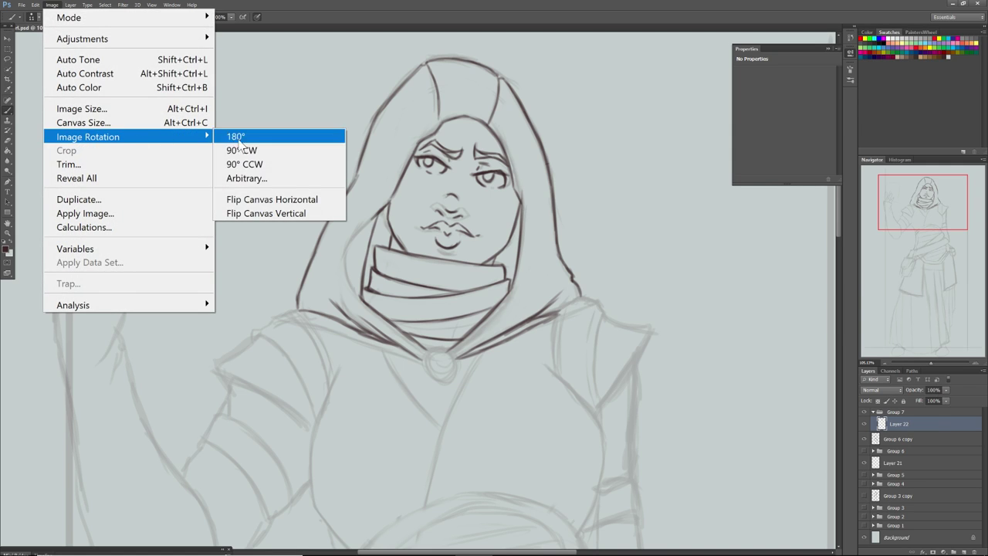
{"action": "left_click", "coordinate": [244, 200]}
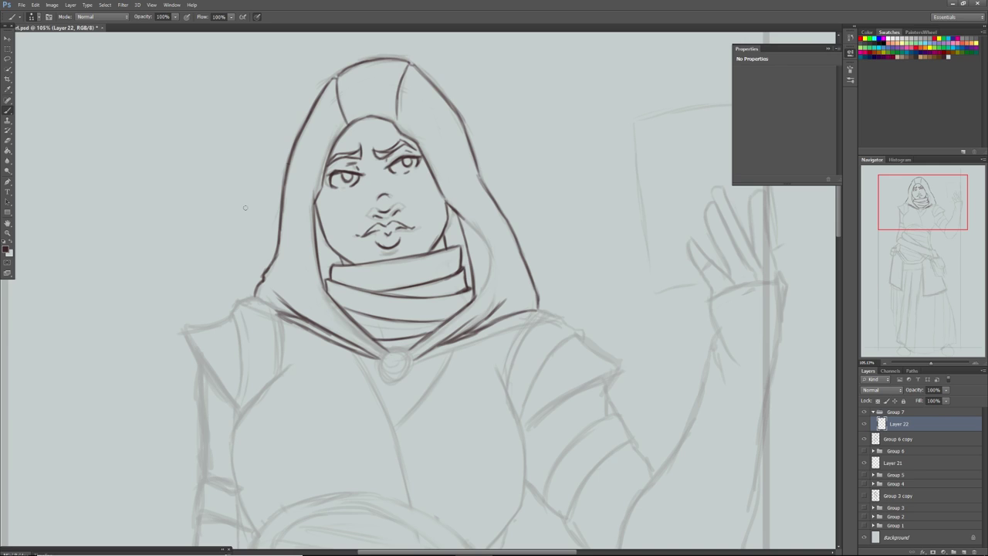
{"action": "left_click_drag", "start_coordinate": [864, 450], "coordinate": [864, 438]}
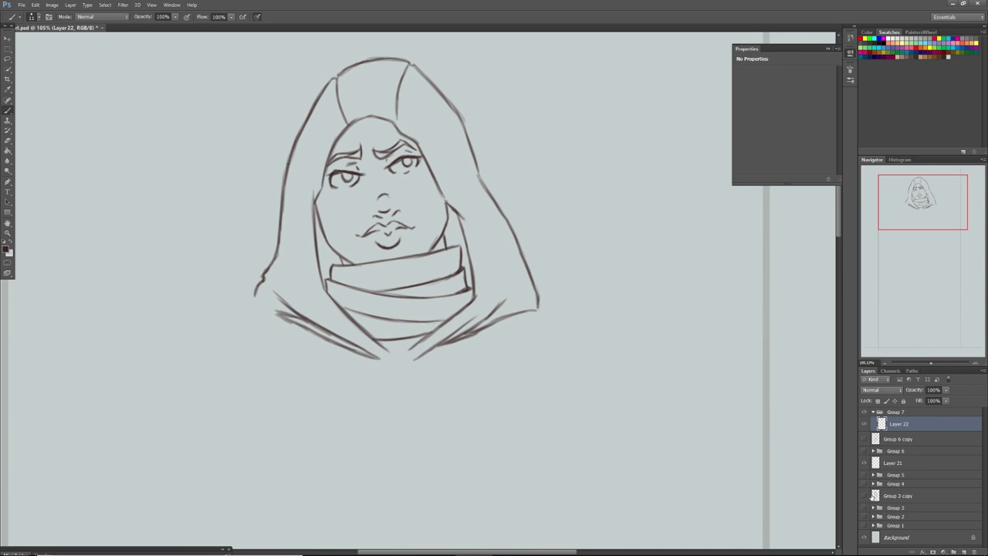
Lasso the nose, nudge it toward the face's centre, widen it to 117.57%, and apply the transformation
{"action": "left_click", "coordinate": [8, 59]}
{"action": "mouse_move", "coordinate": [374, 220]}
{"action": "left_mouse_down"}
{"action": "mouse_move", "coordinate": [403, 216]}
{"action": "mouse_move", "coordinate": [402, 196]}
{"action": "mouse_move", "coordinate": [364, 194]}
{"action": "mouse_move", "coordinate": [364, 224]}
{"action": "mouse_move", "coordinate": [364, 197]}
{"action": "left_mouse_up"}
{"action": "left_click", "coordinate": [7, 37]}
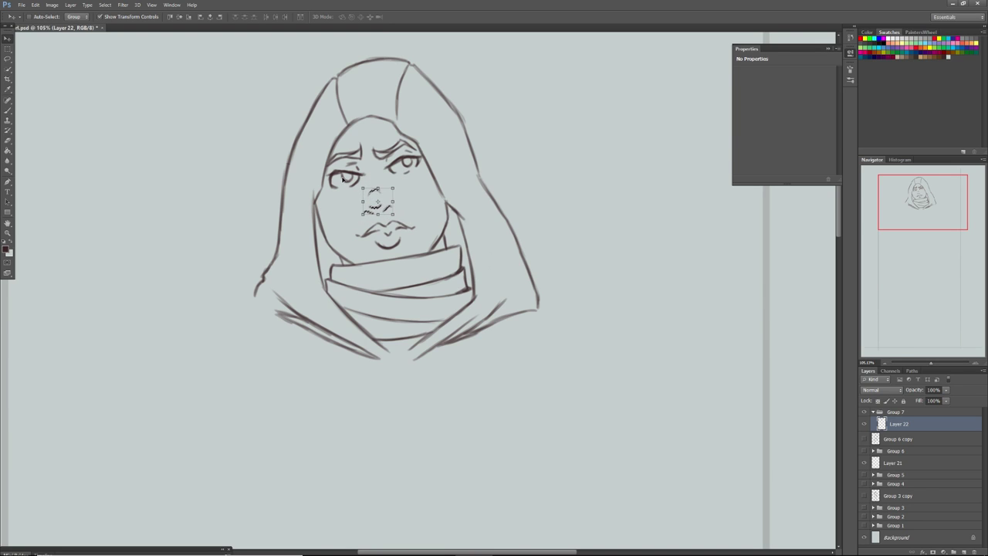
{"action": "left_click_drag", "start_coordinate": [377, 201], "coordinate": [378, 199]}
{"action": "key", "text": "ctrl+d"}
{"action": "key", "text": "ctrl+t"}
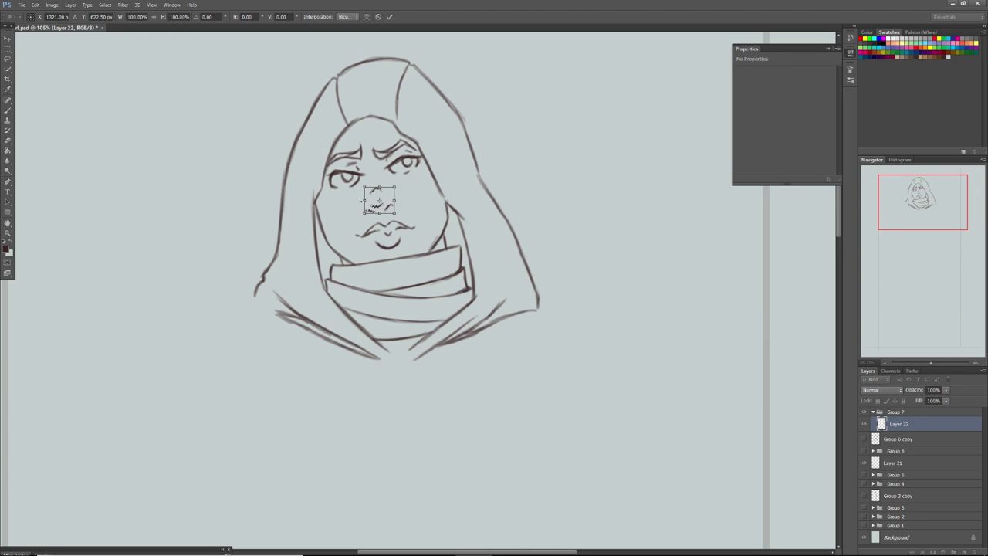
{"action": "left_click_drag", "start_coordinate": [395, 199], "coordinate": [400, 200]}
{"action": "left_click", "coordinate": [9, 50]}
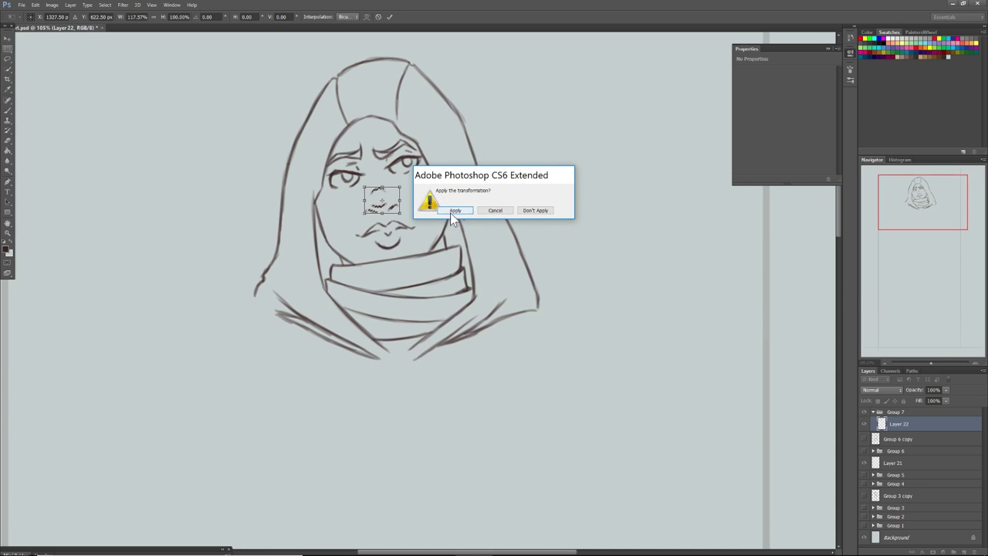
{"action": "key", "text": "Return"}
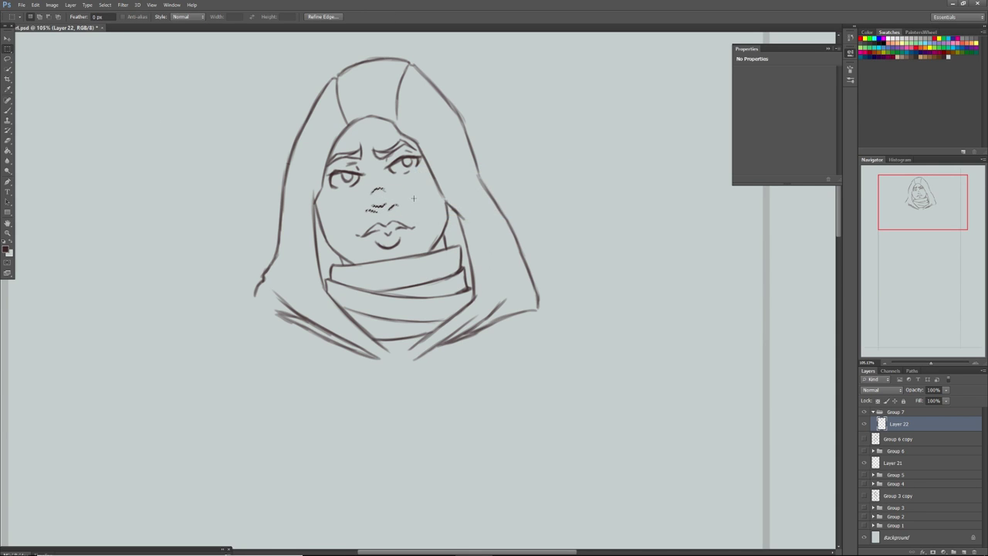
Lasso both eyes and eyebrows, rotate them 2.63°, apply the transformation, and deselect
{"action": "left_click", "coordinate": [7, 59]}
{"action": "mouse_move", "coordinate": [326, 190]}
{"action": "left_mouse_down"}
{"action": "mouse_move", "coordinate": [347, 144]}
{"action": "mouse_move", "coordinate": [383, 137]}
{"action": "mouse_move", "coordinate": [407, 140]}
{"action": "mouse_move", "coordinate": [424, 160]}
{"action": "mouse_move", "coordinate": [420, 179]}
{"action": "mouse_move", "coordinate": [369, 184]}
{"action": "mouse_move", "coordinate": [349, 198]}
{"action": "mouse_move", "coordinate": [326, 193]}
{"action": "mouse_move", "coordinate": [325, 130]}
{"action": "left_mouse_up"}
{"action": "left_click", "coordinate": [8, 38]}
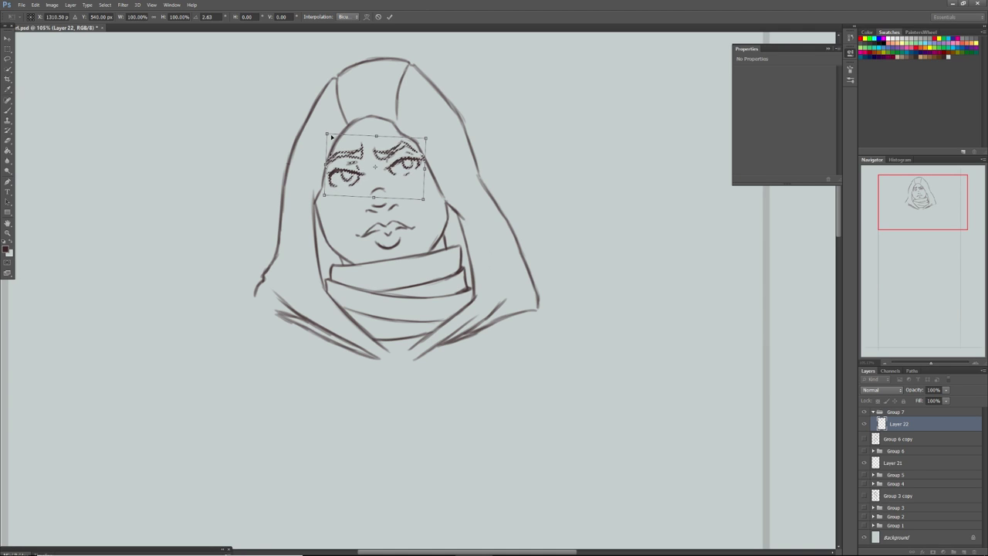
{"action": "left_click", "coordinate": [11, 49]}
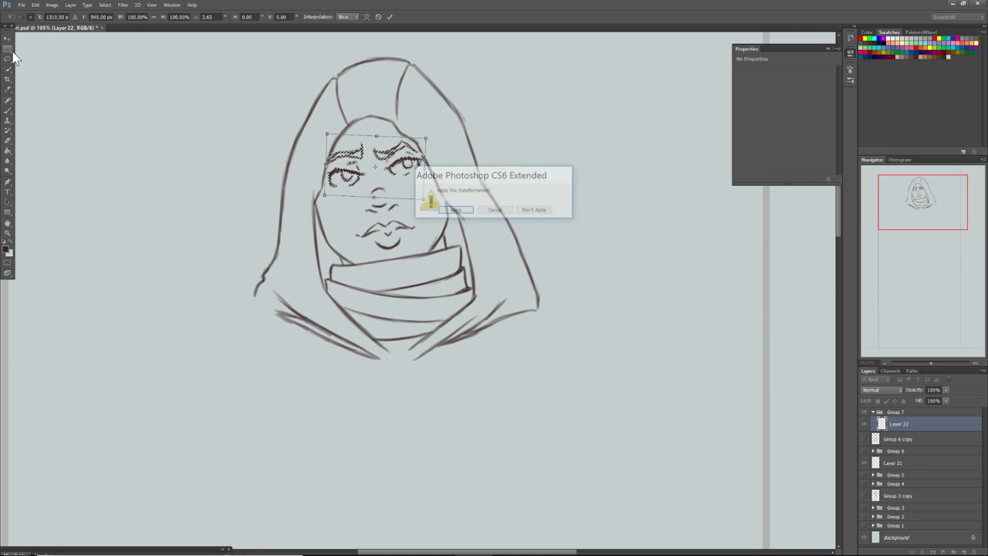
{"action": "left_click", "coordinate": [461, 210]}
{"action": "key", "text": "ctrl+d"}
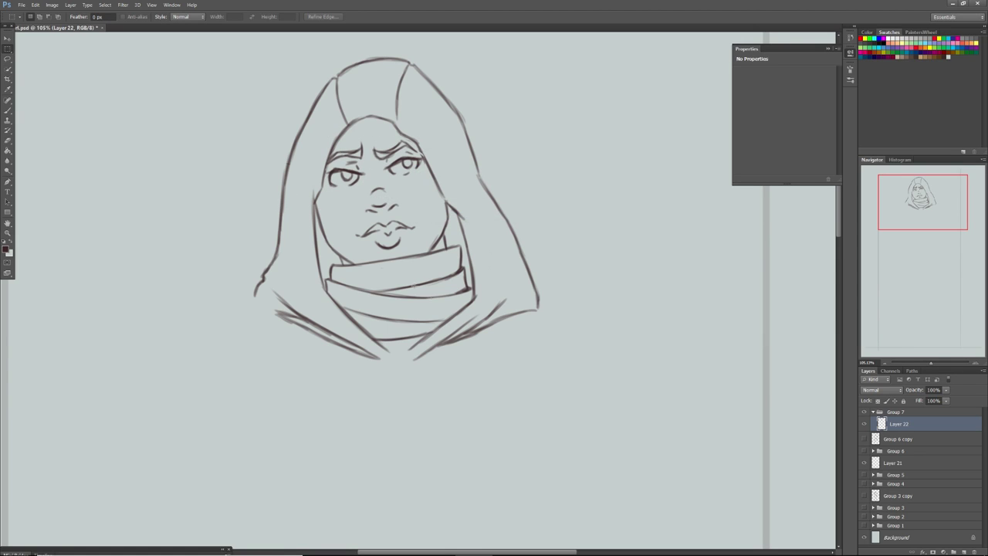
Show the Group 6 copy sketch and ink the round cloak clasp with its inner emblem and banded hanging tab
{"action": "left_click", "coordinate": [864, 438]}
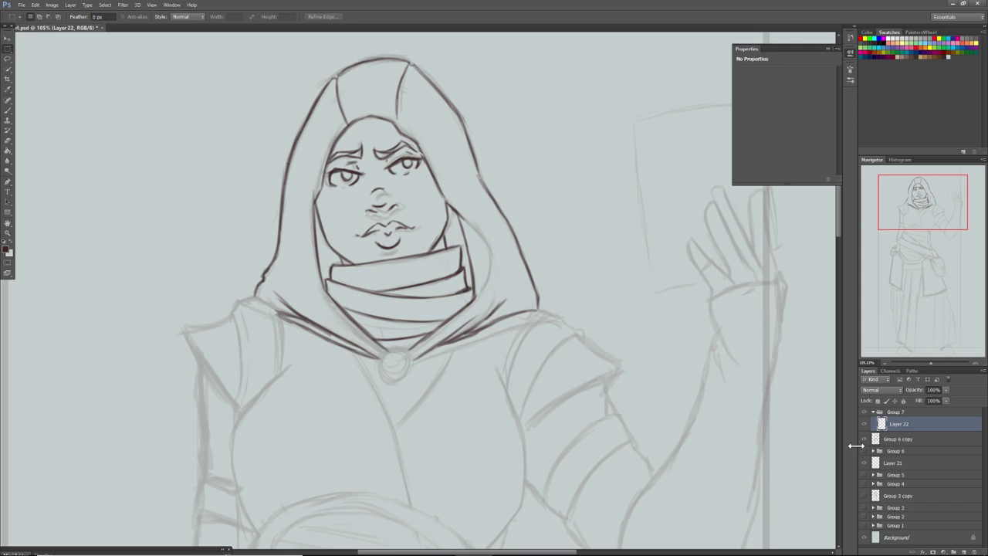
{"action": "left_click", "coordinate": [8, 110]}
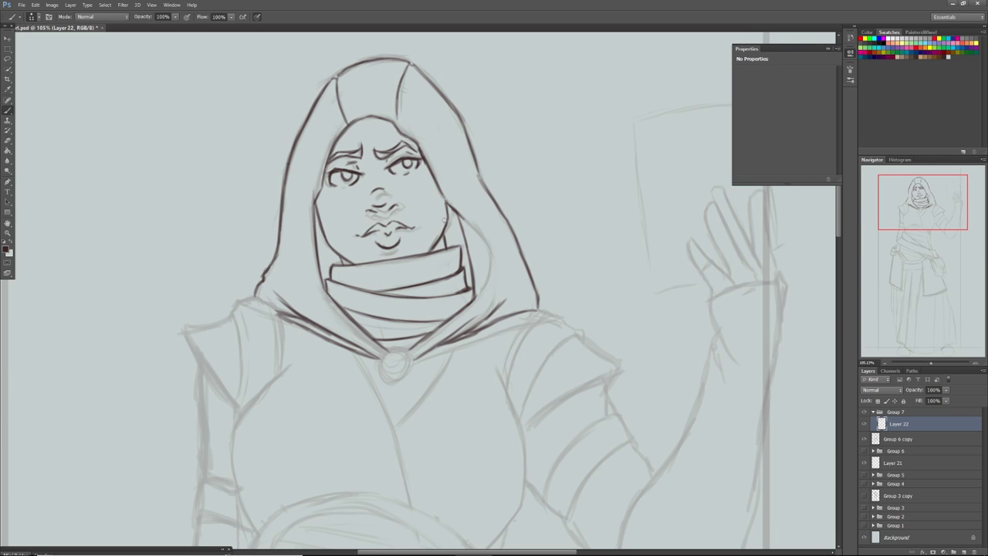
{"action": "left_click_drag", "start_coordinate": [901, 203], "coordinate": [899, 217]}
{"action": "mouse_move", "coordinate": [405, 239]}
{"action": "left_mouse_down"}
{"action": "mouse_move", "coordinate": [396, 258]}
{"action": "mouse_move", "coordinate": [403, 241]}
{"action": "mouse_move", "coordinate": [405, 270]}
{"action": "mouse_move", "coordinate": [408, 251]}
{"action": "mouse_move", "coordinate": [419, 265]}
{"action": "mouse_move", "coordinate": [398, 255]}
{"action": "mouse_move", "coordinate": [426, 243]}
{"action": "mouse_move", "coordinate": [408, 264]}
{"action": "mouse_move", "coordinate": [411, 241]}
{"action": "mouse_move", "coordinate": [426, 256]}
{"action": "mouse_move", "coordinate": [410, 258]}
{"action": "mouse_move", "coordinate": [407, 239]}
{"action": "mouse_move", "coordinate": [420, 263]}
{"action": "mouse_move", "coordinate": [404, 255]}
{"action": "mouse_move", "coordinate": [405, 240]}
{"action": "mouse_move", "coordinate": [426, 258]}
{"action": "left_mouse_up"}
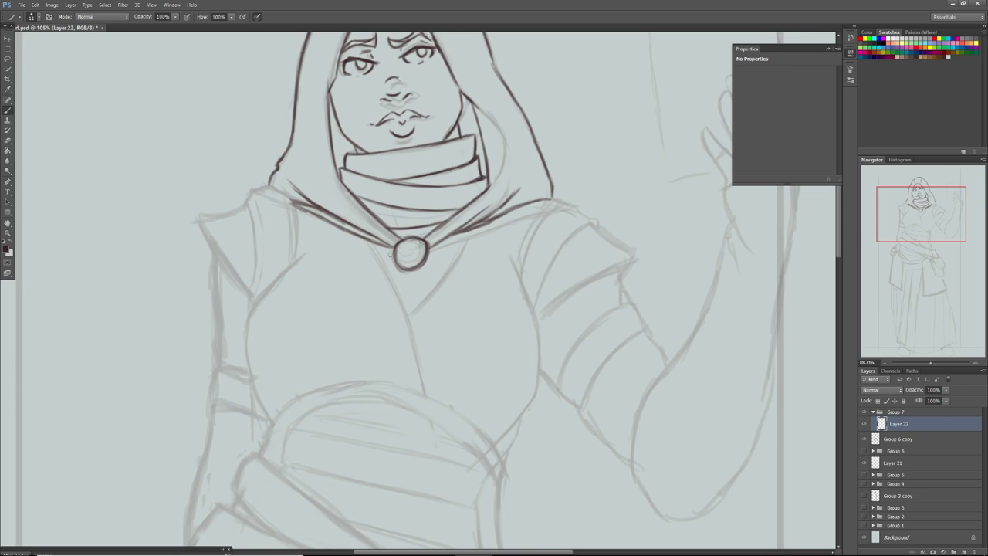
{"action": "mouse_move", "coordinate": [396, 272]}
{"action": "left_mouse_down"}
{"action": "mouse_move", "coordinate": [395, 300]}
{"action": "mouse_move", "coordinate": [419, 300]}
{"action": "mouse_move", "coordinate": [395, 300]}
{"action": "left_mouse_up"}
{"action": "left_click_drag", "start_coordinate": [394, 299], "coordinate": [415, 303]}
{"action": "mouse_move", "coordinate": [417, 271]}
{"action": "left_mouse_down"}
{"action": "mouse_move", "coordinate": [413, 303]}
{"action": "mouse_move", "coordinate": [416, 287]}
{"action": "left_mouse_up"}
{"action": "left_click_drag", "start_coordinate": [399, 281], "coordinate": [412, 283]}
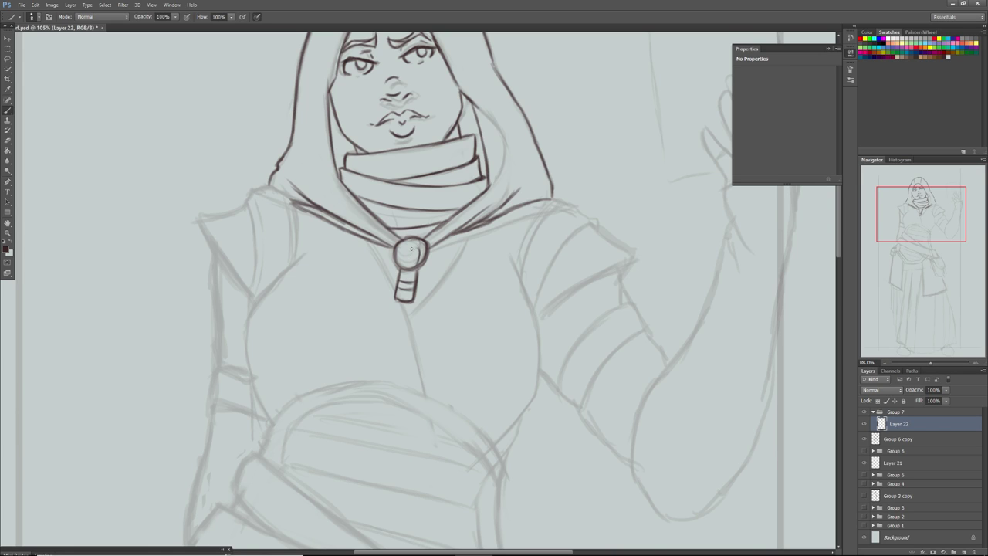
{"action": "mouse_move", "coordinate": [417, 244]}
{"action": "left_mouse_down"}
{"action": "mouse_move", "coordinate": [416, 260]}
{"action": "mouse_move", "coordinate": [401, 252]}
{"action": "mouse_move", "coordinate": [407, 264]}
{"action": "left_mouse_up"}
{"action": "left_click_drag", "start_coordinate": [411, 249], "coordinate": [412, 258]}
Ink the V-shaped neckline below the clasp and the front seam running down to the waist
{"action": "left_click_drag", "start_coordinate": [410, 308], "coordinate": [463, 247]}
{"action": "mouse_move", "coordinate": [434, 281]}
{"action": "left_mouse_down"}
{"action": "mouse_move", "coordinate": [474, 227]}
{"action": "mouse_move", "coordinate": [418, 298]}
{"action": "mouse_move", "coordinate": [464, 249]}
{"action": "left_mouse_up"}
{"action": "left_click_drag", "start_coordinate": [417, 304], "coordinate": [453, 261]}
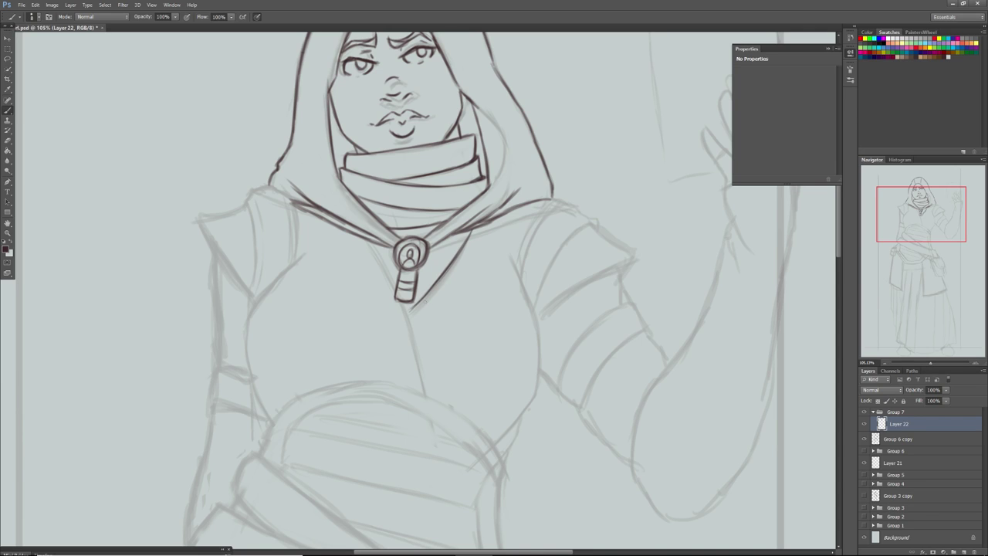
{"action": "mouse_move", "coordinate": [410, 325]}
{"action": "left_mouse_down"}
{"action": "mouse_move", "coordinate": [423, 394]}
{"action": "mouse_move", "coordinate": [420, 382]}
{"action": "left_mouse_up"}
{"action": "mouse_move", "coordinate": [402, 302]}
{"action": "left_mouse_down"}
{"action": "mouse_move", "coordinate": [418, 359]}
{"action": "mouse_move", "coordinate": [396, 298]}
{"action": "left_mouse_up"}
{"action": "mouse_move", "coordinate": [416, 350]}
{"action": "left_mouse_down"}
{"action": "mouse_move", "coordinate": [374, 249]}
{"action": "mouse_move", "coordinate": [392, 284]}
{"action": "left_mouse_up"}
{"action": "left_click_drag", "start_coordinate": [374, 247], "coordinate": [389, 275]}
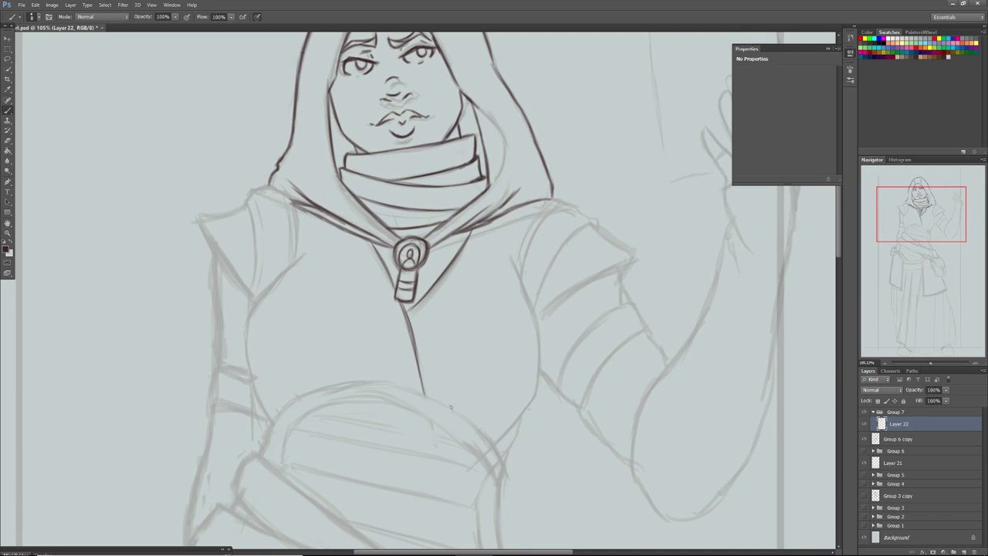
Ink the torso's side contour on the raised-arm side and the fold lines under the chest
{"action": "mouse_move", "coordinate": [455, 401]}
{"action": "left_mouse_down"}
{"action": "mouse_move", "coordinate": [497, 356]}
{"action": "mouse_move", "coordinate": [488, 369]}
{"action": "left_mouse_up"}
{"action": "left_click_drag", "start_coordinate": [461, 416], "coordinate": [531, 400]}
{"action": "mouse_move", "coordinate": [492, 443]}
{"action": "left_mouse_down"}
{"action": "mouse_move", "coordinate": [534, 393]}
{"action": "mouse_move", "coordinate": [536, 348]}
{"action": "left_mouse_up"}
{"action": "left_click_drag", "start_coordinate": [541, 387], "coordinate": [533, 302]}
{"action": "left_click_drag", "start_coordinate": [539, 346], "coordinate": [519, 282]}
{"action": "left_click_drag", "start_coordinate": [536, 320], "coordinate": [507, 252]}
{"action": "left_click_drag", "start_coordinate": [525, 284], "coordinate": [498, 239]}
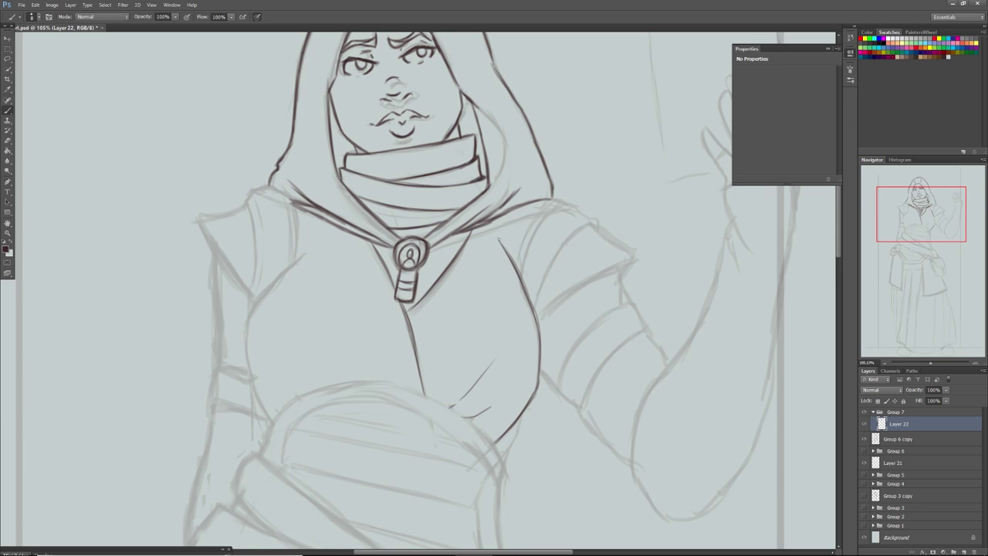
Ink the two curved, double-edged shoulder bands on the raised-arm side with a size 14 brush
{"action": "left_click_drag", "start_coordinate": [542, 292], "coordinate": [546, 271]}
{"action": "left_click_drag", "start_coordinate": [537, 309], "coordinate": [558, 248]}
{"action": "left_click_drag", "start_coordinate": [547, 273], "coordinate": [591, 225]}
{"action": "right_click", "coordinate": [539, 253]}
{"action": "mouse_move", "coordinate": [553, 272]}
{"action": "left_mouse_down"}
{"action": "mouse_move", "coordinate": [529, 243]}
{"action": "mouse_move", "coordinate": [551, 211]}
{"action": "mouse_move", "coordinate": [570, 207]}
{"action": "mouse_move", "coordinate": [543, 224]}
{"action": "left_mouse_up"}
{"action": "mouse_move", "coordinate": [516, 262]}
{"action": "left_mouse_down"}
{"action": "mouse_move", "coordinate": [547, 201]}
{"action": "mouse_move", "coordinate": [538, 210]}
{"action": "mouse_move", "coordinate": [566, 196]}
{"action": "left_mouse_up"}
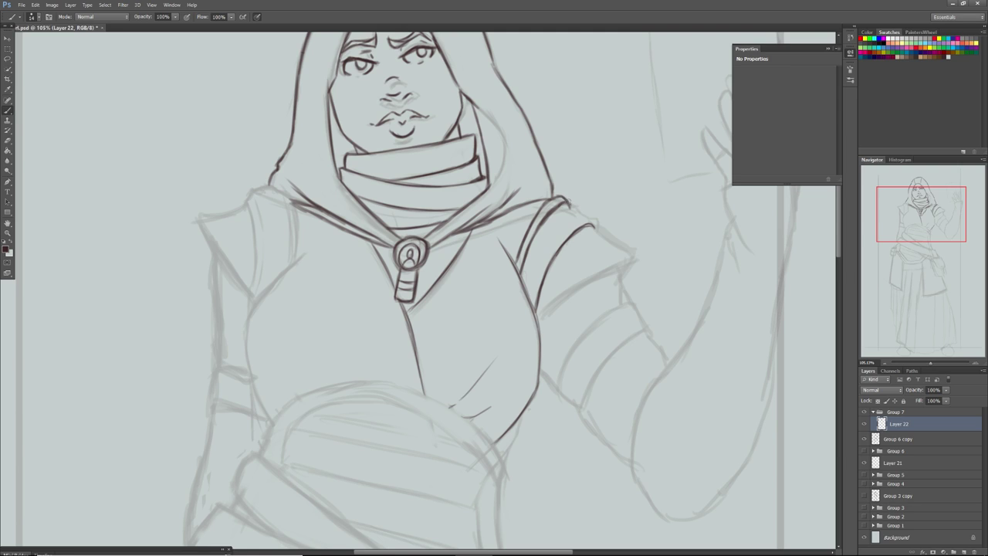
{"action": "left_click_drag", "start_coordinate": [593, 229], "coordinate": [590, 219]}
{"action": "mouse_move", "coordinate": [528, 300]}
{"action": "left_mouse_down"}
{"action": "mouse_move", "coordinate": [554, 242]}
{"action": "mouse_move", "coordinate": [533, 283]}
{"action": "mouse_move", "coordinate": [595, 223]}
{"action": "left_mouse_up"}
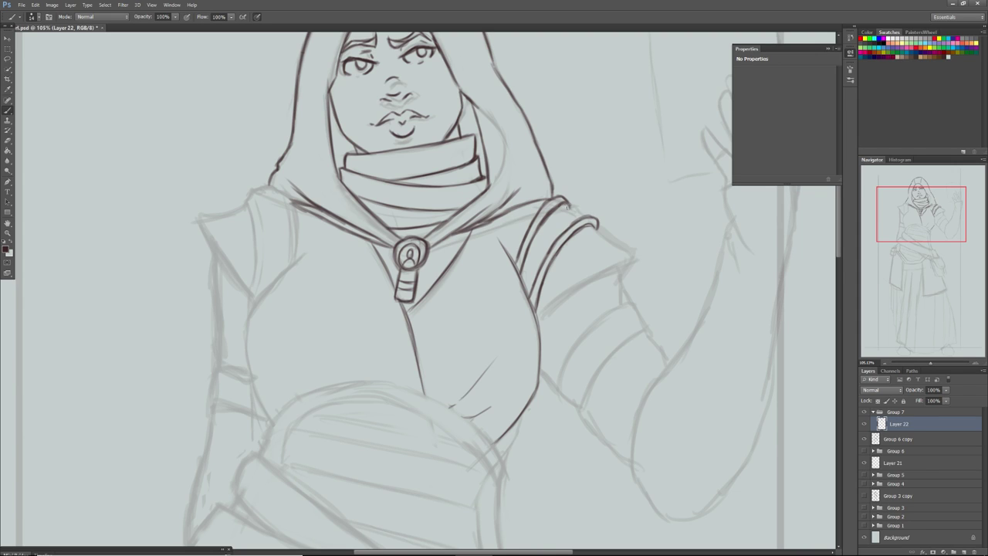
Fill the space between the raised arm's shoulder bands with a crisscross ornament
{"action": "left_click", "coordinate": [554, 227]}
{"action": "left_click", "coordinate": [543, 243]}
{"action": "left_click", "coordinate": [535, 258]}
{"action": "left_click", "coordinate": [528, 272]}
{"action": "mouse_move", "coordinate": [524, 259]}
{"action": "left_mouse_down"}
{"action": "mouse_move", "coordinate": [532, 291]}
{"action": "mouse_move", "coordinate": [520, 273]}
{"action": "mouse_move", "coordinate": [528, 244]}
{"action": "mouse_move", "coordinate": [536, 257]}
{"action": "mouse_move", "coordinate": [539, 242]}
{"action": "mouse_move", "coordinate": [529, 247]}
{"action": "mouse_move", "coordinate": [542, 235]}
{"action": "mouse_move", "coordinate": [558, 241]}
{"action": "mouse_move", "coordinate": [541, 230]}
{"action": "mouse_move", "coordinate": [560, 212]}
{"action": "left_mouse_up"}
{"action": "mouse_move", "coordinate": [556, 228]}
{"action": "left_mouse_down"}
{"action": "mouse_move", "coordinate": [572, 222]}
{"action": "mouse_move", "coordinate": [569, 205]}
{"action": "mouse_move", "coordinate": [577, 213]}
{"action": "left_mouse_up"}
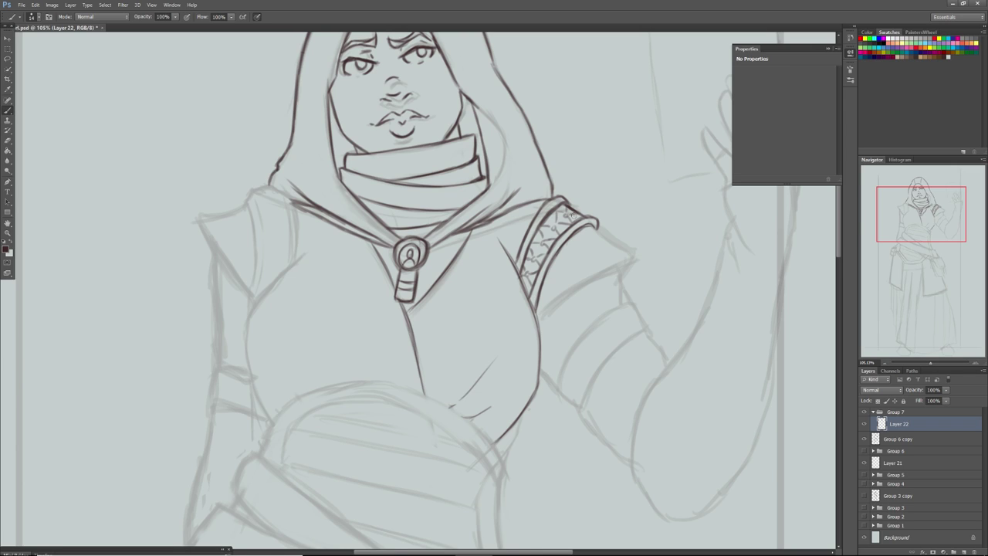
Ink the pointed shoulder flap on the raised-arm side with its folds, and strengthen the lines around the armpit
{"action": "left_click_drag", "start_coordinate": [540, 315], "coordinate": [623, 265]}
{"action": "left_click_drag", "start_coordinate": [572, 287], "coordinate": [641, 248]}
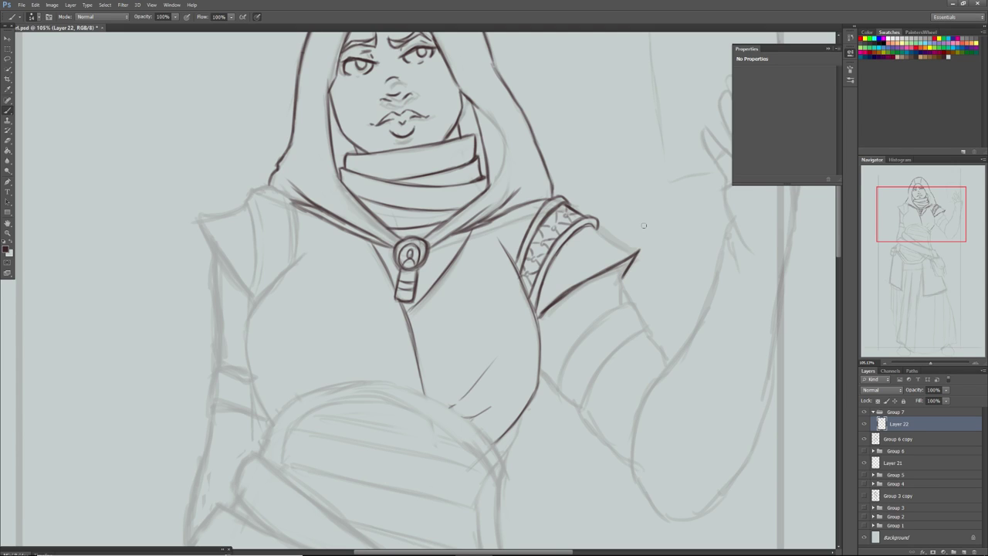
{"action": "left_click_drag", "start_coordinate": [593, 226], "coordinate": [639, 249]}
{"action": "left_click_drag", "start_coordinate": [537, 315], "coordinate": [553, 281]}
{"action": "left_click_drag", "start_coordinate": [537, 312], "coordinate": [556, 279]}
{"action": "mouse_move", "coordinate": [538, 312]}
{"action": "left_mouse_down"}
{"action": "mouse_move", "coordinate": [557, 270]}
{"action": "mouse_move", "coordinate": [568, 278]}
{"action": "mouse_move", "coordinate": [511, 247]}
{"action": "mouse_move", "coordinate": [514, 232]}
{"action": "left_mouse_up"}
{"action": "left_click_drag", "start_coordinate": [515, 267], "coordinate": [508, 240]}
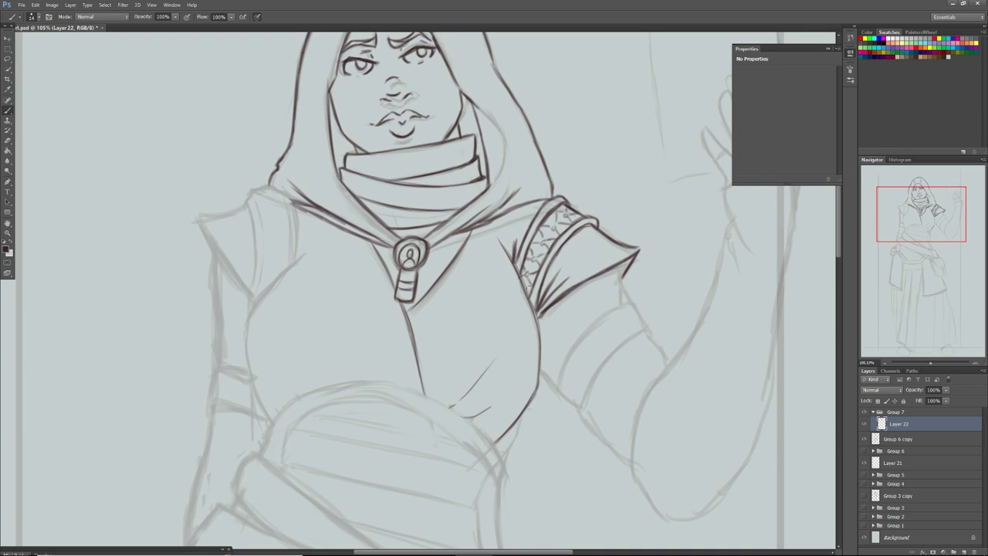
{"action": "left_click_drag", "start_coordinate": [534, 327], "coordinate": [526, 286]}
{"action": "left_click_drag", "start_coordinate": [535, 324], "coordinate": [498, 236]}
Ink the two curved, double-edged shoulder bands on the lowered-arm side
{"action": "mouse_move", "coordinate": [258, 293]}
{"action": "left_mouse_down"}
{"action": "mouse_move", "coordinate": [260, 250]}
{"action": "mouse_move", "coordinate": [256, 289]}
{"action": "mouse_move", "coordinate": [244, 202]}
{"action": "left_mouse_up"}
{"action": "mouse_move", "coordinate": [258, 250]}
{"action": "left_mouse_down"}
{"action": "mouse_move", "coordinate": [239, 200]}
{"action": "mouse_move", "coordinate": [252, 199]}
{"action": "left_mouse_up"}
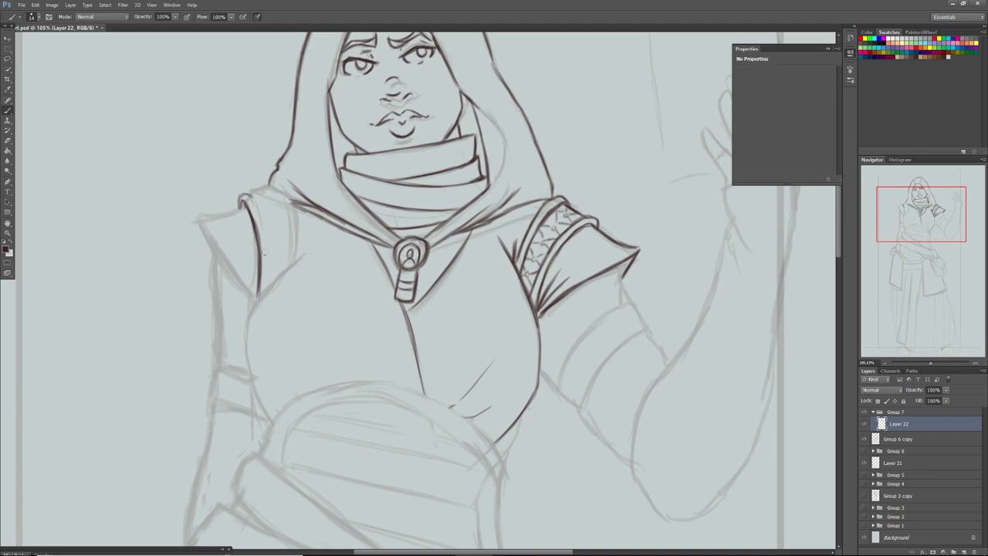
{"action": "left_click_drag", "start_coordinate": [267, 287], "coordinate": [261, 216]}
{"action": "mouse_move", "coordinate": [264, 252]}
{"action": "left_mouse_down"}
{"action": "mouse_move", "coordinate": [251, 196]}
{"action": "mouse_move", "coordinate": [262, 219]}
{"action": "mouse_move", "coordinate": [242, 195]}
{"action": "left_mouse_up"}
{"action": "left_click_drag", "start_coordinate": [268, 263], "coordinate": [262, 240]}
{"action": "key", "text": "bracketright"}
{"action": "key", "text": "bracketright"}
{"action": "key", "text": "bracketright"}
{"action": "mouse_move", "coordinate": [291, 263]}
{"action": "left_mouse_down"}
{"action": "mouse_move", "coordinate": [284, 204]}
{"action": "mouse_move", "coordinate": [287, 234]}
{"action": "mouse_move", "coordinate": [281, 194]}
{"action": "mouse_move", "coordinate": [269, 196]}
{"action": "mouse_move", "coordinate": [278, 192]}
{"action": "left_mouse_up"}
{"action": "left_click_drag", "start_coordinate": [295, 262], "coordinate": [286, 196]}
{"action": "mouse_move", "coordinate": [292, 230]}
{"action": "left_mouse_down"}
{"action": "mouse_move", "coordinate": [283, 190]}
{"action": "mouse_move", "coordinate": [270, 186]}
{"action": "left_mouse_up"}
{"action": "mouse_move", "coordinate": [274, 191]}
{"action": "left_mouse_down"}
{"action": "mouse_move", "coordinate": [257, 194]}
{"action": "mouse_move", "coordinate": [267, 190]}
{"action": "left_mouse_up"}
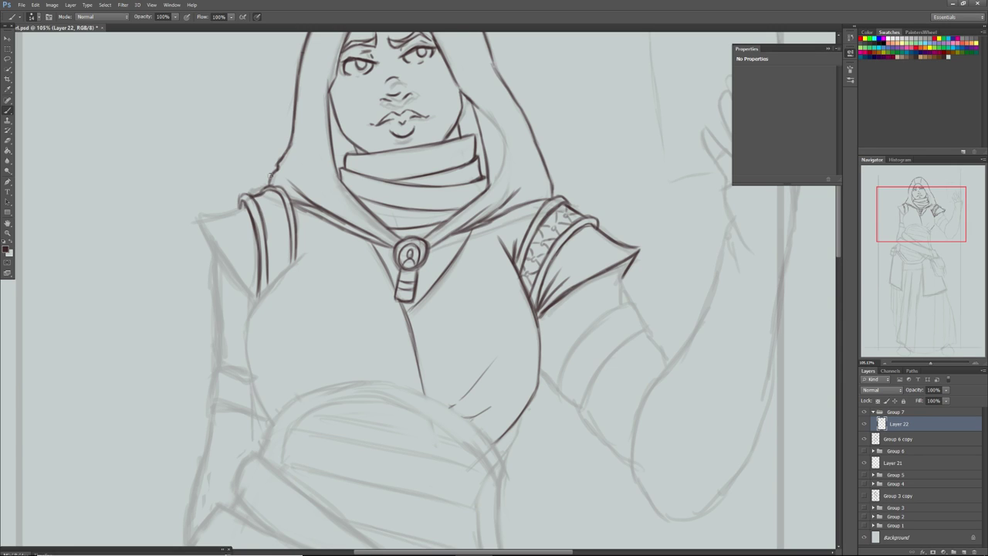
Lasso the lowered arm's shoulder bands, rotate them -9.52°, scale their height to 96.21%, apply the transformation, and deselect
{"action": "left_click", "coordinate": [8, 59]}
{"action": "mouse_move", "coordinate": [252, 276]}
{"action": "left_mouse_down"}
{"action": "mouse_move", "coordinate": [256, 290]}
{"action": "mouse_move", "coordinate": [301, 287]}
{"action": "mouse_move", "coordinate": [304, 232]}
{"action": "mouse_move", "coordinate": [293, 203]}
{"action": "mouse_move", "coordinate": [226, 198]}
{"action": "mouse_move", "coordinate": [248, 275]}
{"action": "left_mouse_up"}
{"action": "left_click", "coordinate": [8, 39]}
{"action": "mouse_move", "coordinate": [222, 175]}
{"action": "left_mouse_down"}
{"action": "mouse_move", "coordinate": [201, 190]}
{"action": "mouse_move", "coordinate": [246, 186]}
{"action": "left_mouse_up"}
{"action": "left_click_drag", "start_coordinate": [215, 215], "coordinate": [203, 188]}
{"action": "left_click", "coordinate": [8, 48]}
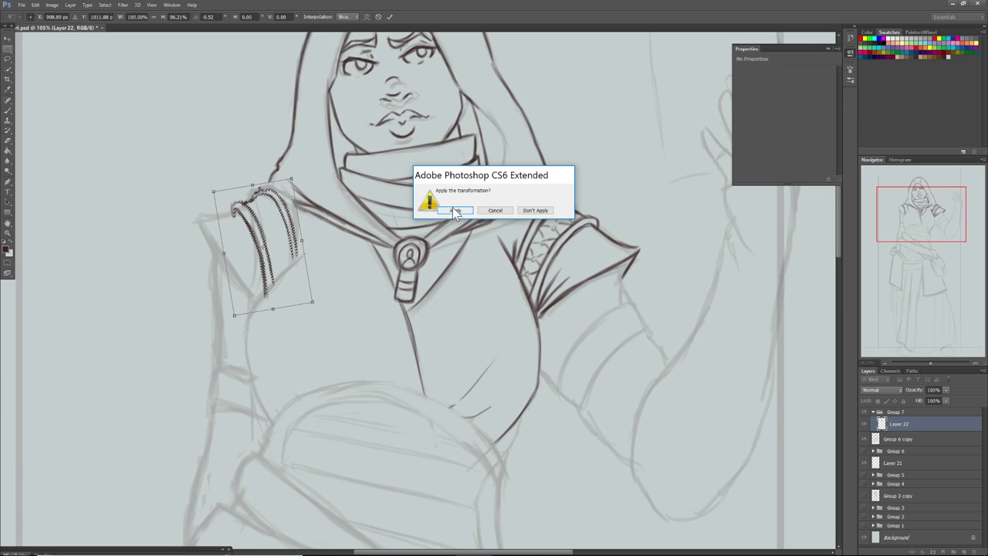
{"action": "left_click", "coordinate": [453, 207]}
{"action": "left_click", "coordinate": [76, 105]}
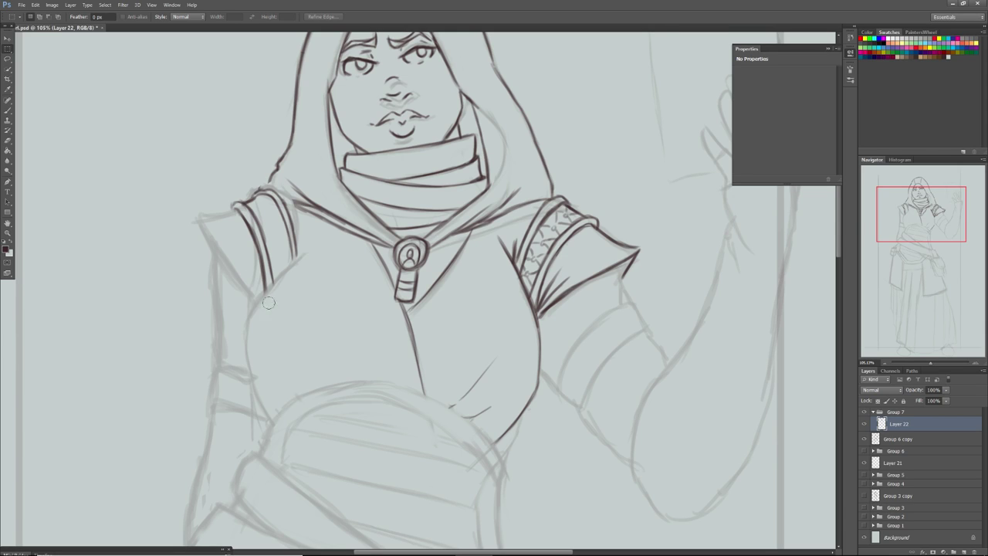
Ink the pointed shoulder flap and its fold on the lowered-arm side with the Brush tool
{"action": "left_click", "coordinate": [9, 111]}
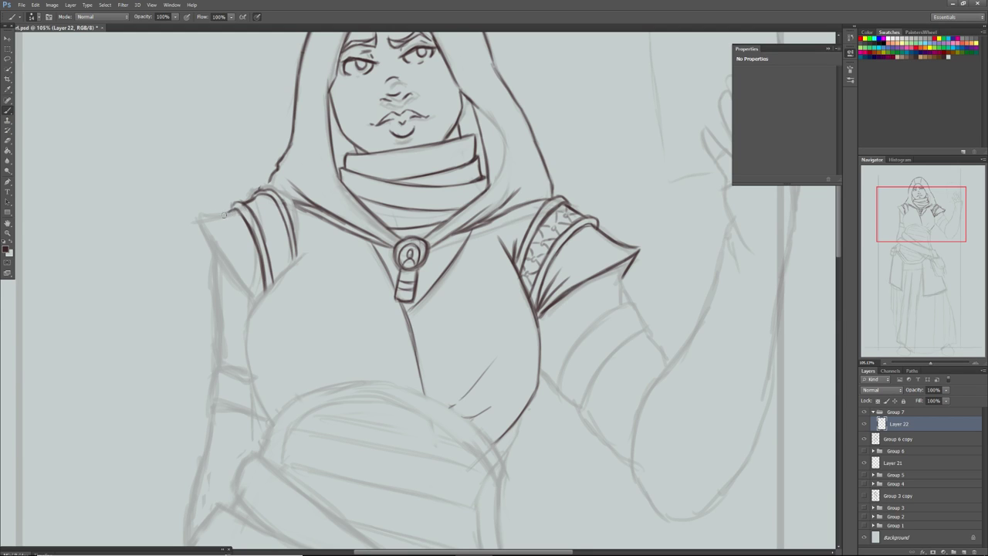
{"action": "mouse_move", "coordinate": [200, 220]}
{"action": "left_mouse_down"}
{"action": "mouse_move", "coordinate": [226, 211]}
{"action": "mouse_move", "coordinate": [199, 219]}
{"action": "left_mouse_up"}
{"action": "left_click_drag", "start_coordinate": [253, 298], "coordinate": [199, 224]}
{"action": "left_click_drag", "start_coordinate": [226, 272], "coordinate": [200, 228]}
{"action": "mouse_move", "coordinate": [253, 297]}
{"action": "left_mouse_down"}
{"action": "mouse_move", "coordinate": [227, 270]}
{"action": "mouse_move", "coordinate": [238, 281]}
{"action": "mouse_move", "coordinate": [247, 264]}
{"action": "left_mouse_up"}
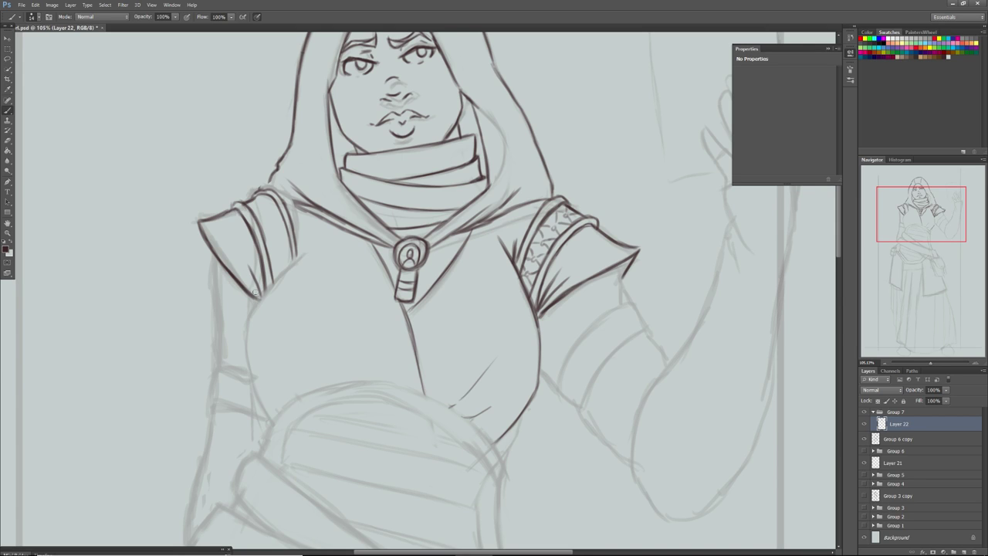
Ink the torso's side contour on the lowered-arm side and add gathered fabric folds above the waist
{"action": "left_click_drag", "start_coordinate": [253, 299], "coordinate": [305, 253]}
{"action": "left_click_drag", "start_coordinate": [269, 286], "coordinate": [247, 325]}
{"action": "left_click_drag", "start_coordinate": [275, 418], "coordinate": [246, 362]}
{"action": "left_click_drag", "start_coordinate": [261, 402], "coordinate": [242, 337]}
{"action": "left_click_drag", "start_coordinate": [252, 377], "coordinate": [245, 317]}
{"action": "left_click_drag", "start_coordinate": [250, 351], "coordinate": [244, 314]}
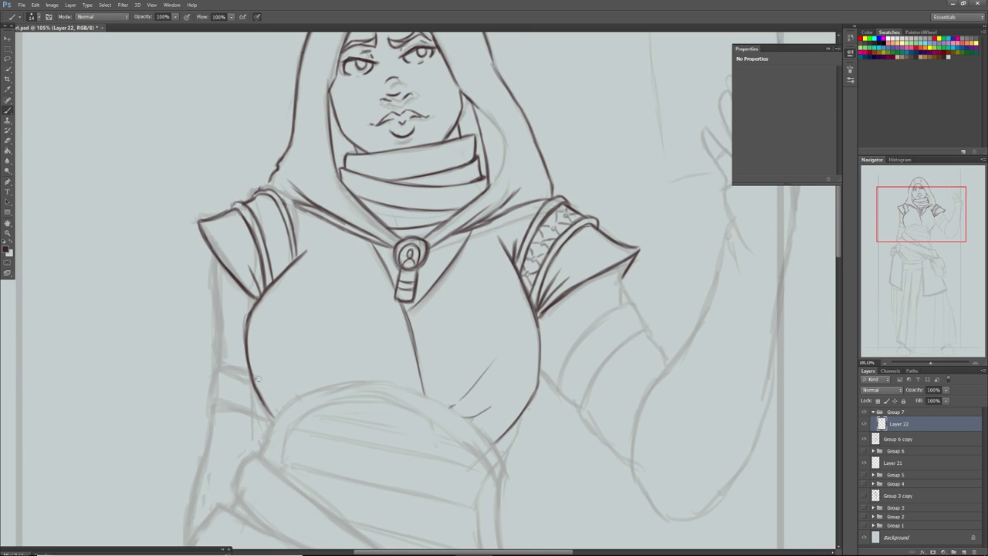
{"action": "mouse_move", "coordinate": [296, 394]}
{"action": "left_mouse_down"}
{"action": "mouse_move", "coordinate": [284, 381]}
{"action": "mouse_move", "coordinate": [292, 396]}
{"action": "mouse_move", "coordinate": [320, 385]}
{"action": "left_mouse_up"}
{"action": "mouse_move", "coordinate": [425, 395]}
{"action": "left_mouse_down"}
{"action": "mouse_move", "coordinate": [433, 375]}
{"action": "mouse_move", "coordinate": [425, 395]}
{"action": "mouse_move", "coordinate": [382, 353]}
{"action": "left_mouse_up"}
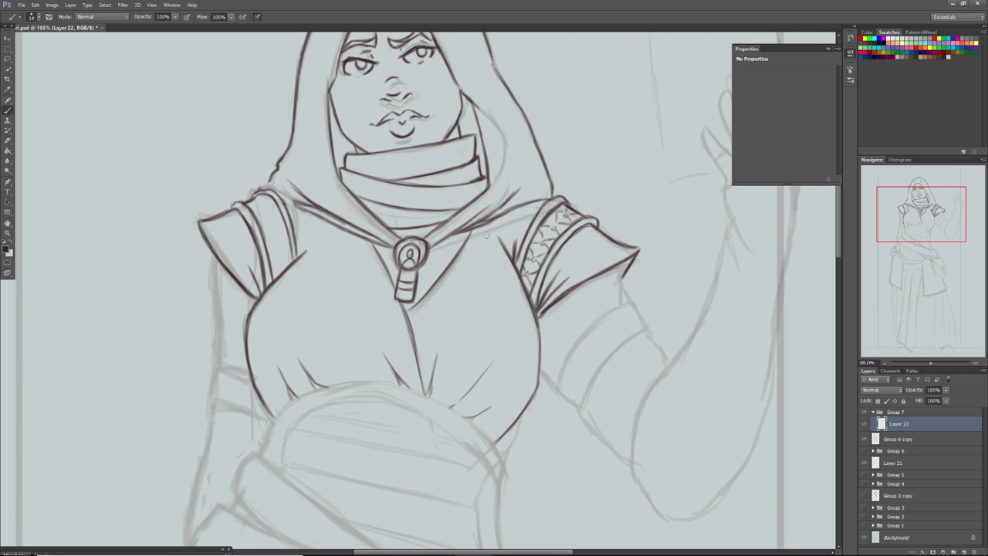
Ink parallel trim lines along the V-shaped neckline and the tunic's front opening
{"action": "left_click_drag", "start_coordinate": [490, 230], "coordinate": [423, 319]}
{"action": "left_click_drag", "start_coordinate": [451, 284], "coordinate": [411, 324]}
{"action": "mouse_move", "coordinate": [492, 228]}
{"action": "left_mouse_down"}
{"action": "mouse_move", "coordinate": [430, 309]}
{"action": "mouse_move", "coordinate": [457, 276]}
{"action": "mouse_move", "coordinate": [438, 300]}
{"action": "left_mouse_up"}
{"action": "left_click_drag", "start_coordinate": [465, 269], "coordinate": [451, 285]}
{"action": "left_click_drag", "start_coordinate": [410, 389], "coordinate": [391, 319]}
{"action": "left_click_drag", "start_coordinate": [402, 351], "coordinate": [377, 288]}
{"action": "left_click_drag", "start_coordinate": [395, 330], "coordinate": [370, 263]}
{"action": "left_click_drag", "start_coordinate": [386, 308], "coordinate": [358, 242]}
{"action": "left_click_drag", "start_coordinate": [380, 288], "coordinate": [352, 235]}
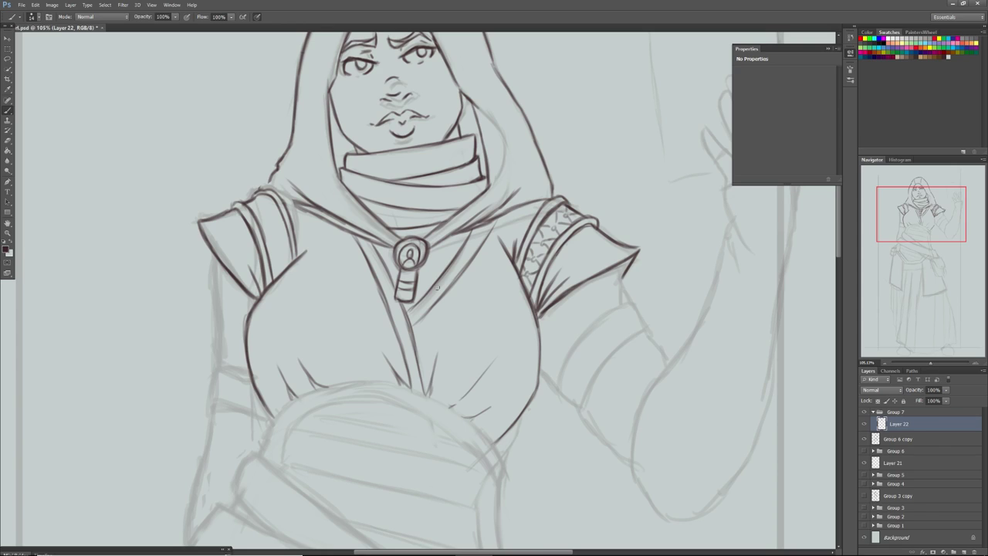
Ink the banded cuff around the lowered arm and the upper arm outline above it
{"action": "mouse_move", "coordinate": [214, 367]}
{"action": "left_mouse_down"}
{"action": "mouse_move", "coordinate": [243, 371]}
{"action": "mouse_move", "coordinate": [213, 366]}
{"action": "mouse_move", "coordinate": [205, 409]}
{"action": "mouse_move", "coordinate": [270, 419]}
{"action": "mouse_move", "coordinate": [212, 384]}
{"action": "mouse_move", "coordinate": [250, 388]}
{"action": "mouse_move", "coordinate": [213, 383]}
{"action": "mouse_move", "coordinate": [244, 386]}
{"action": "left_mouse_up"}
{"action": "left_click_drag", "start_coordinate": [243, 388], "coordinate": [255, 390]}
{"action": "mouse_move", "coordinate": [221, 381]}
{"action": "left_mouse_down"}
{"action": "mouse_move", "coordinate": [251, 386]}
{"action": "mouse_move", "coordinate": [248, 405]}
{"action": "mouse_move", "coordinate": [262, 408]}
{"action": "mouse_move", "coordinate": [238, 403]}
{"action": "left_mouse_up"}
{"action": "left_click_drag", "start_coordinate": [237, 402], "coordinate": [267, 407]}
{"action": "mouse_move", "coordinate": [207, 399]}
{"action": "left_mouse_down"}
{"action": "mouse_move", "coordinate": [205, 407]}
{"action": "mouse_move", "coordinate": [212, 390]}
{"action": "mouse_move", "coordinate": [206, 399]}
{"action": "left_mouse_up"}
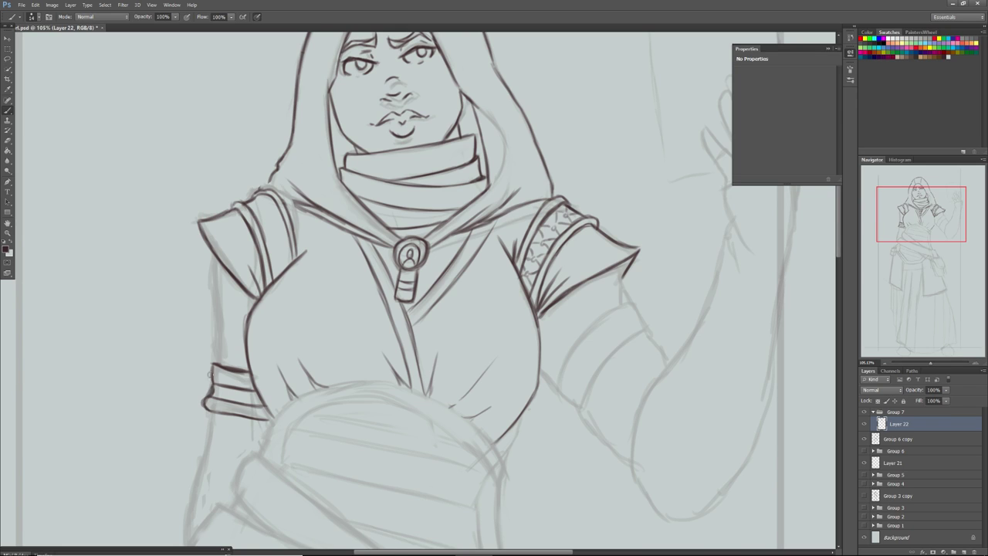
{"action": "mouse_move", "coordinate": [220, 366]}
{"action": "left_mouse_down"}
{"action": "mouse_move", "coordinate": [215, 249]}
{"action": "mouse_move", "coordinate": [213, 302]}
{"action": "left_mouse_up"}
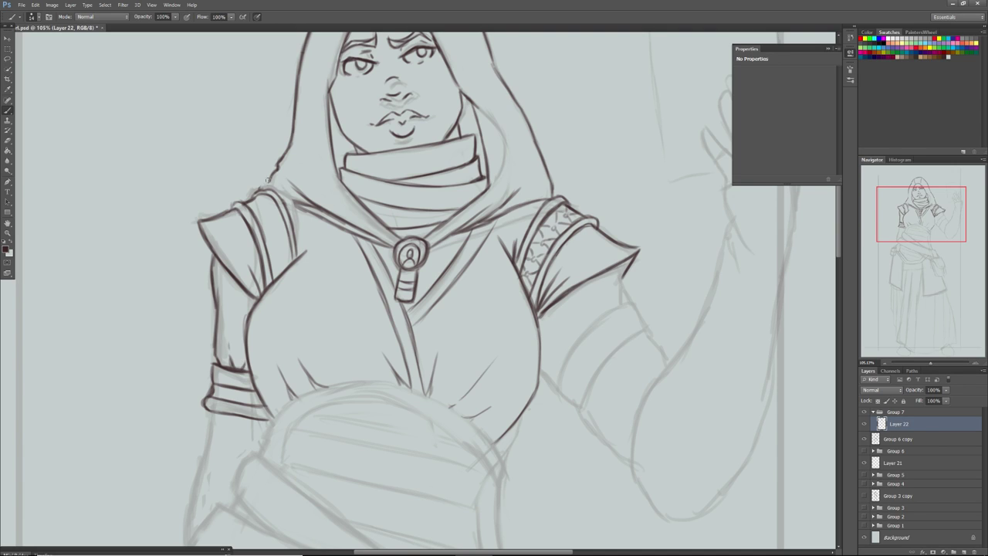
Ink the hood's lower edge over the lowered-arm shoulder and hide the Group 6 copy sketch to check the line art
{"action": "mouse_move", "coordinate": [271, 177]}
{"action": "left_mouse_down"}
{"action": "mouse_move", "coordinate": [267, 190]}
{"action": "mouse_move", "coordinate": [325, 217]}
{"action": "left_mouse_up"}
{"action": "left_click", "coordinate": [864, 438]}
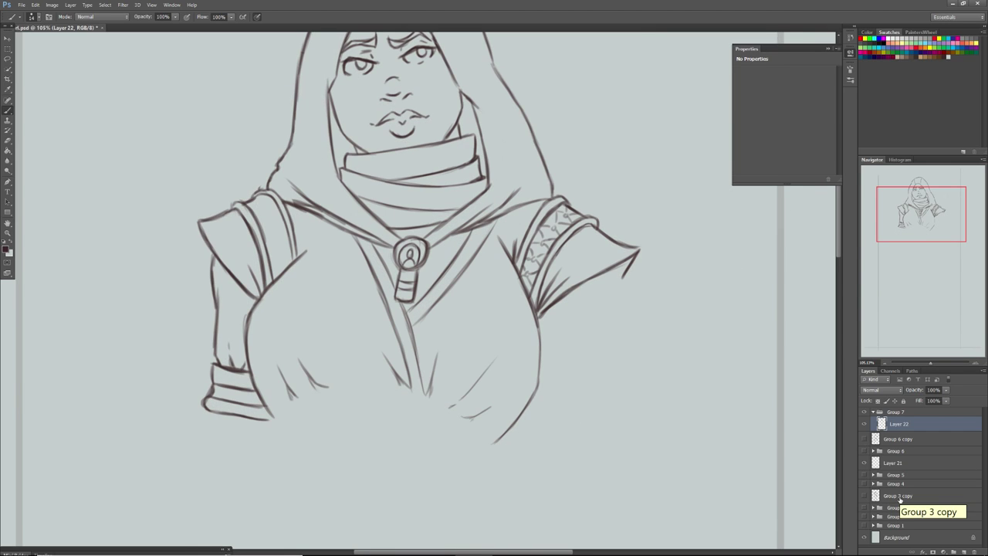
Show the Group 6 copy sketch again and ink the curved upper edge of the band beneath the bust
{"action": "left_click", "coordinate": [864, 439]}
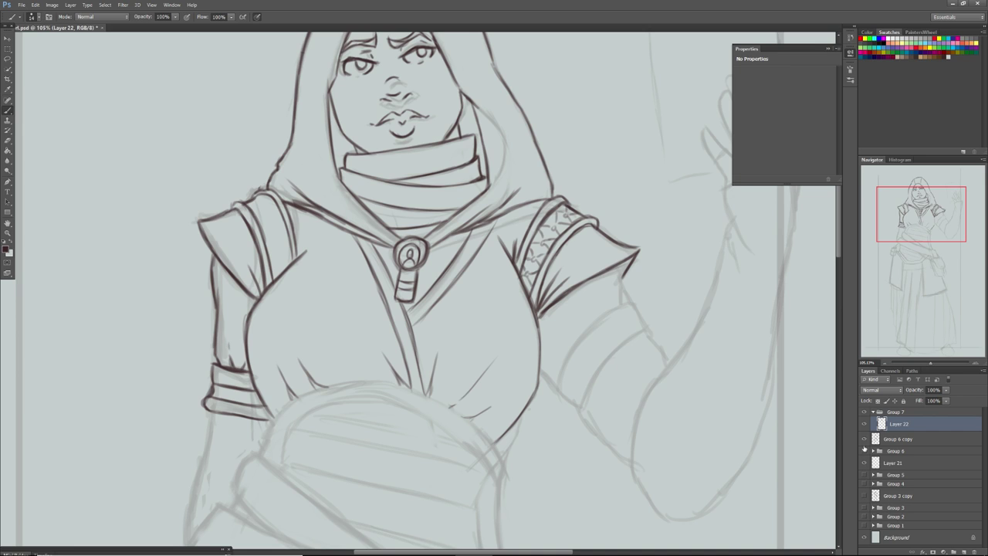
{"action": "left_click_drag", "start_coordinate": [912, 219], "coordinate": [919, 276]}
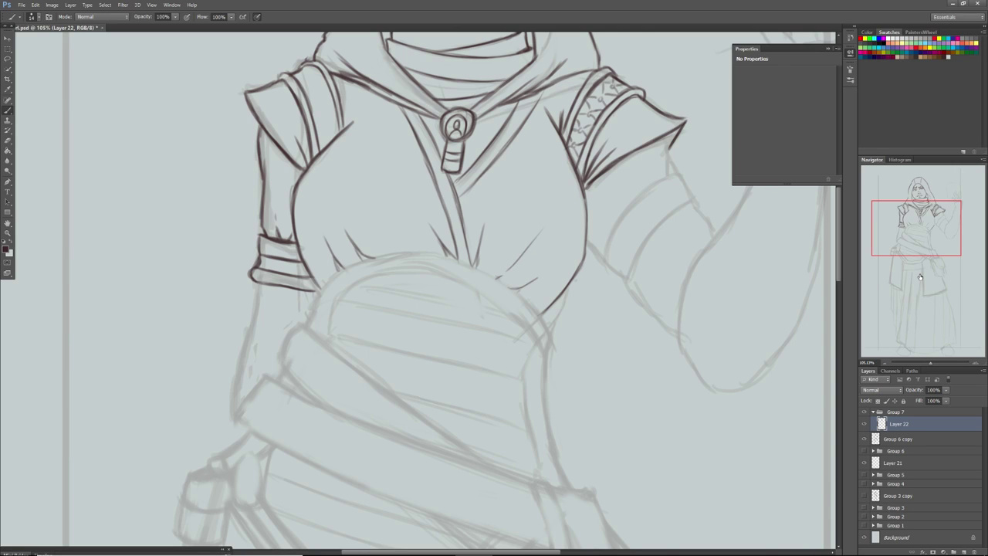
{"action": "left_click_drag", "start_coordinate": [545, 331], "coordinate": [561, 296]}
{"action": "mouse_move", "coordinate": [549, 339]}
{"action": "left_mouse_down"}
{"action": "mouse_move", "coordinate": [520, 294]}
{"action": "mouse_move", "coordinate": [452, 259]}
{"action": "left_mouse_up"}
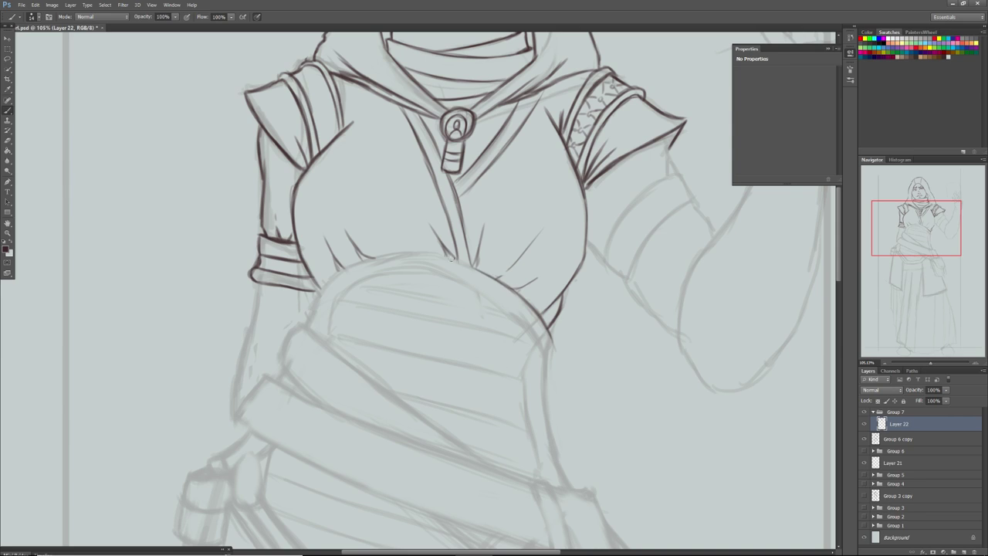
{"action": "left_click_drag", "start_coordinate": [502, 285], "coordinate": [442, 259]}
{"action": "mouse_move", "coordinate": [348, 272]}
{"action": "left_mouse_down"}
{"action": "mouse_move", "coordinate": [317, 290]}
{"action": "mouse_move", "coordinate": [389, 258]}
{"action": "mouse_move", "coordinate": [462, 266]}
{"action": "mouse_move", "coordinate": [433, 261]}
{"action": "mouse_move", "coordinate": [451, 267]}
{"action": "mouse_move", "coordinate": [441, 260]}
{"action": "left_mouse_up"}
{"action": "left_click_drag", "start_coordinate": [402, 257], "coordinate": [423, 258]}
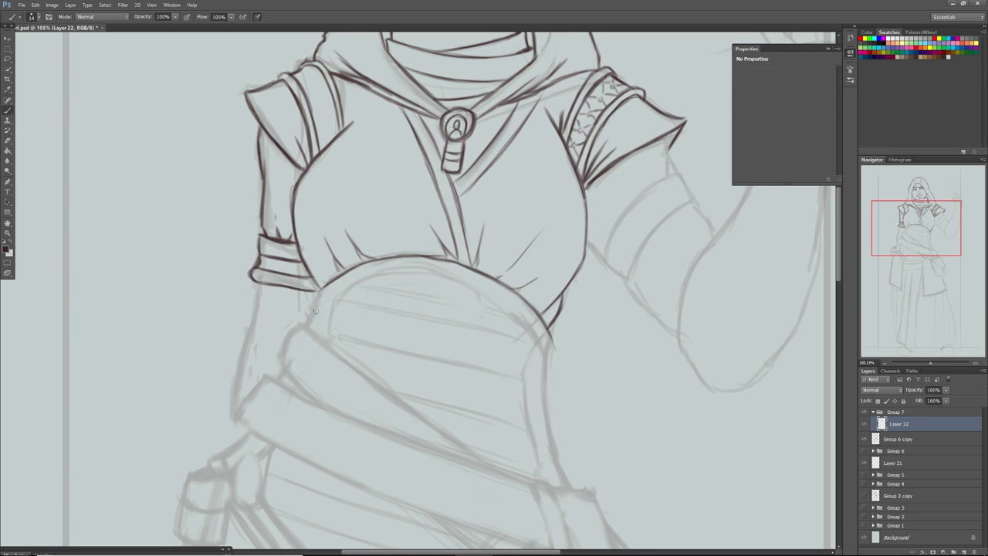
Ink the short torso edge below the lowered-arm cuff and the long waist contour on the raised-arm side
{"action": "mouse_move", "coordinate": [318, 292]}
{"action": "left_mouse_down"}
{"action": "mouse_move", "coordinate": [308, 324]}
{"action": "mouse_move", "coordinate": [310, 316]}
{"action": "left_mouse_up"}
{"action": "left_click_drag", "start_coordinate": [547, 356], "coordinate": [545, 331]}
{"action": "left_click_drag", "start_coordinate": [561, 485], "coordinate": [543, 385]}
{"action": "left_click_drag", "start_coordinate": [551, 443], "coordinate": [541, 359]}
{"action": "left_click_drag", "start_coordinate": [544, 408], "coordinate": [544, 357]}
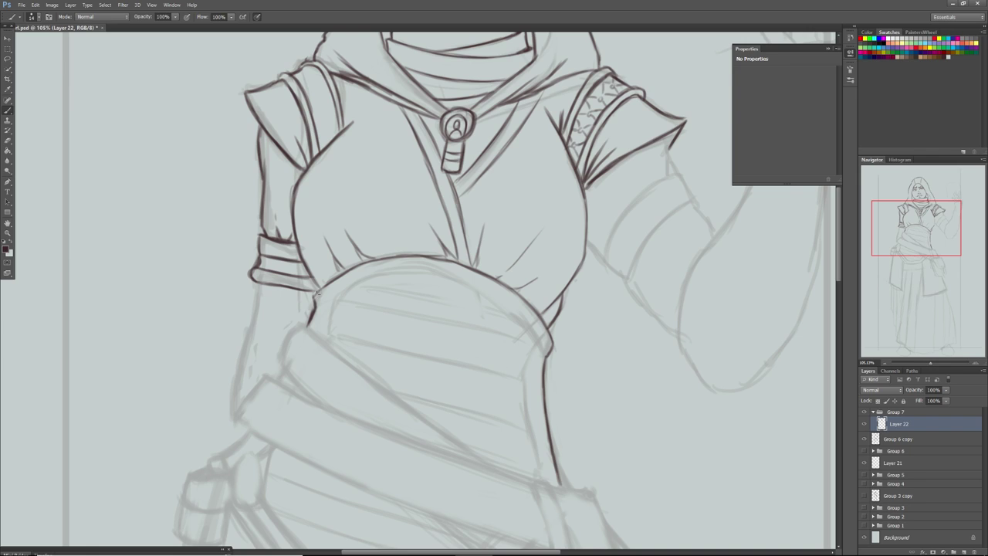
Ink the closed ends and parallel lower edge of the curved band beneath the bust
{"action": "left_click_drag", "start_coordinate": [312, 310], "coordinate": [318, 293]}
{"action": "left_click_drag", "start_coordinate": [318, 303], "coordinate": [355, 285]}
{"action": "left_click_drag", "start_coordinate": [318, 302], "coordinate": [368, 278]}
{"action": "left_click_drag", "start_coordinate": [322, 301], "coordinate": [369, 277]}
{"action": "left_click_drag", "start_coordinate": [524, 328], "coordinate": [544, 354]}
{"action": "mouse_move", "coordinate": [502, 310]}
{"action": "left_mouse_down"}
{"action": "mouse_move", "coordinate": [535, 344]}
{"action": "mouse_move", "coordinate": [478, 292]}
{"action": "left_mouse_up"}
{"action": "mouse_move", "coordinate": [520, 326]}
{"action": "left_mouse_down"}
{"action": "mouse_move", "coordinate": [460, 283]}
{"action": "mouse_move", "coordinate": [471, 290]}
{"action": "left_mouse_up"}
{"action": "mouse_move", "coordinate": [389, 278]}
{"action": "left_mouse_down"}
{"action": "mouse_move", "coordinate": [346, 290]}
{"action": "mouse_move", "coordinate": [360, 286]}
{"action": "left_mouse_up"}
{"action": "mouse_move", "coordinate": [421, 274]}
{"action": "left_mouse_down"}
{"action": "mouse_move", "coordinate": [366, 279]}
{"action": "mouse_move", "coordinate": [451, 277]}
{"action": "mouse_move", "coordinate": [476, 293]}
{"action": "mouse_move", "coordinate": [437, 276]}
{"action": "left_mouse_up"}
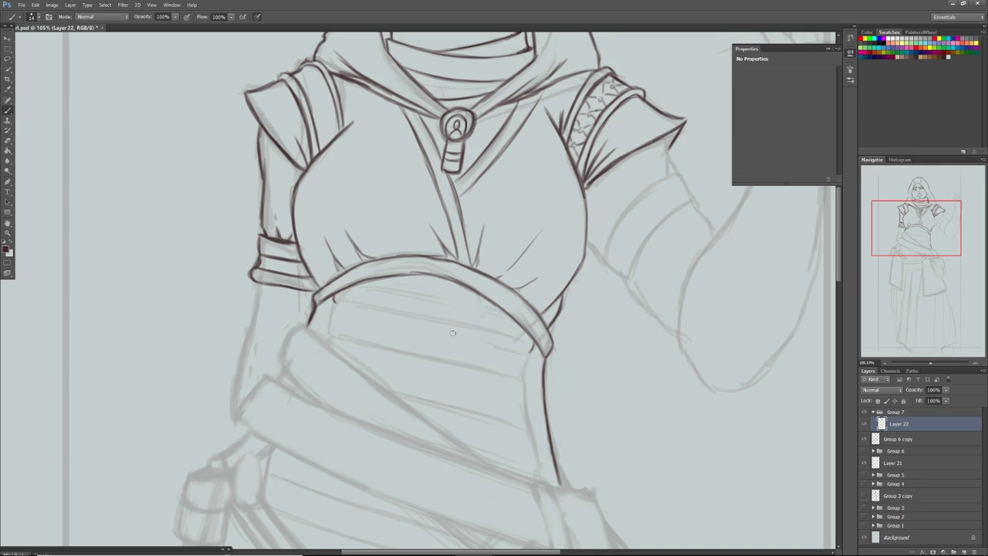
Ink the uppermost waist wrap as a slanted strip with long parallel edges and short closed ends
{"action": "left_click_drag", "start_coordinate": [532, 351], "coordinate": [389, 320]}
{"action": "mouse_move", "coordinate": [451, 331]}
{"action": "left_mouse_down"}
{"action": "mouse_move", "coordinate": [334, 301]}
{"action": "mouse_move", "coordinate": [388, 320]}
{"action": "left_mouse_up"}
{"action": "mouse_move", "coordinate": [335, 301]}
{"action": "left_mouse_down"}
{"action": "mouse_move", "coordinate": [417, 327]}
{"action": "mouse_move", "coordinate": [349, 307]}
{"action": "mouse_move", "coordinate": [391, 320]}
{"action": "left_mouse_up"}
{"action": "left_click_drag", "start_coordinate": [358, 311], "coordinate": [466, 340]}
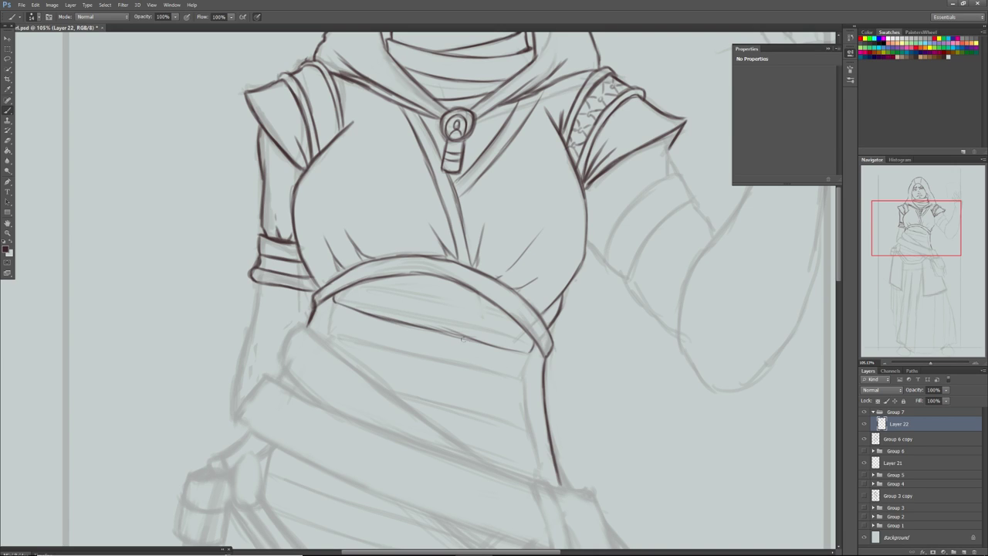
{"action": "mouse_move", "coordinate": [401, 324]}
{"action": "left_mouse_down"}
{"action": "mouse_move", "coordinate": [531, 355]}
{"action": "mouse_move", "coordinate": [420, 327]}
{"action": "left_mouse_up"}
{"action": "mouse_move", "coordinate": [330, 305]}
{"action": "left_mouse_down"}
{"action": "mouse_move", "coordinate": [327, 328]}
{"action": "mouse_move", "coordinate": [330, 302]}
{"action": "mouse_move", "coordinate": [343, 303]}
{"action": "mouse_move", "coordinate": [331, 301]}
{"action": "mouse_move", "coordinate": [369, 310]}
{"action": "left_mouse_up"}
{"action": "left_click_drag", "start_coordinate": [521, 378], "coordinate": [532, 356]}
{"action": "left_click_drag", "start_coordinate": [522, 376], "coordinate": [533, 355]}
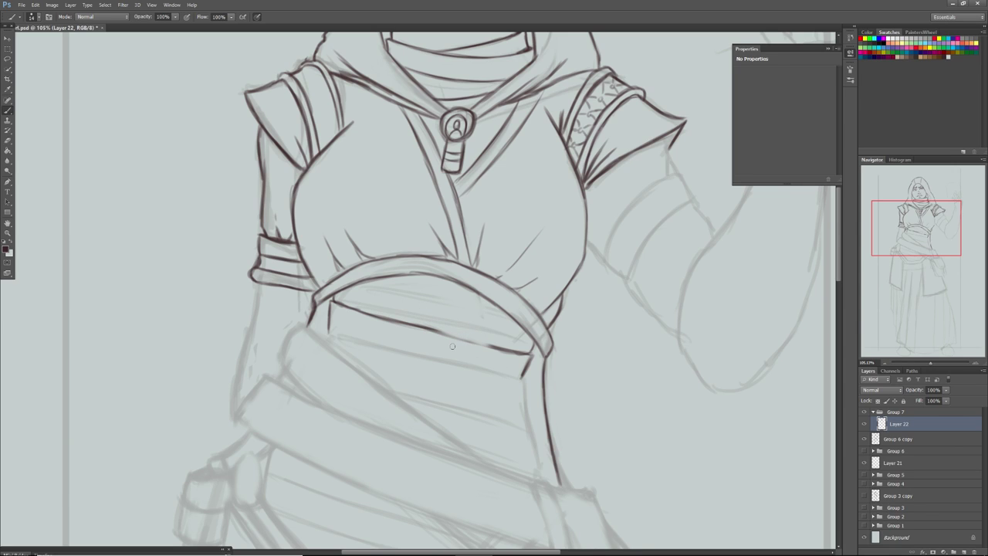
{"action": "mouse_move", "coordinate": [436, 332]}
{"action": "left_mouse_down"}
{"action": "mouse_move", "coordinate": [502, 349]}
{"action": "mouse_move", "coordinate": [452, 338]}
{"action": "left_mouse_up"}
{"action": "left_click_drag", "start_coordinate": [522, 378], "coordinate": [403, 345]}
{"action": "mouse_move", "coordinate": [465, 351]}
{"action": "left_mouse_down"}
{"action": "mouse_move", "coordinate": [328, 336]}
{"action": "mouse_move", "coordinate": [381, 349]}
{"action": "left_mouse_up"}
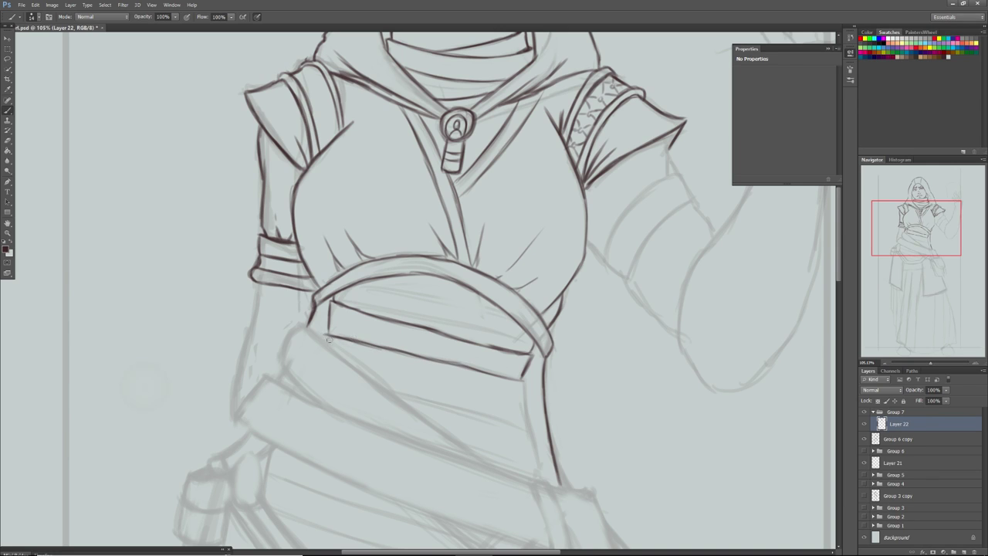
{"action": "left_click_drag", "start_coordinate": [327, 334], "coordinate": [325, 340]}
Ink the side edges and slanted lower line of the next waist wrap, extending the edge down to the sash
{"action": "left_click_drag", "start_coordinate": [525, 395], "coordinate": [526, 423]}
{"action": "left_click_drag", "start_coordinate": [524, 377], "coordinate": [525, 417]}
{"action": "left_click_drag", "start_coordinate": [524, 379], "coordinate": [501, 379]}
{"action": "mouse_move", "coordinate": [528, 340]}
{"action": "left_mouse_down"}
{"action": "mouse_move", "coordinate": [523, 354]}
{"action": "mouse_move", "coordinate": [522, 327]}
{"action": "left_mouse_up"}
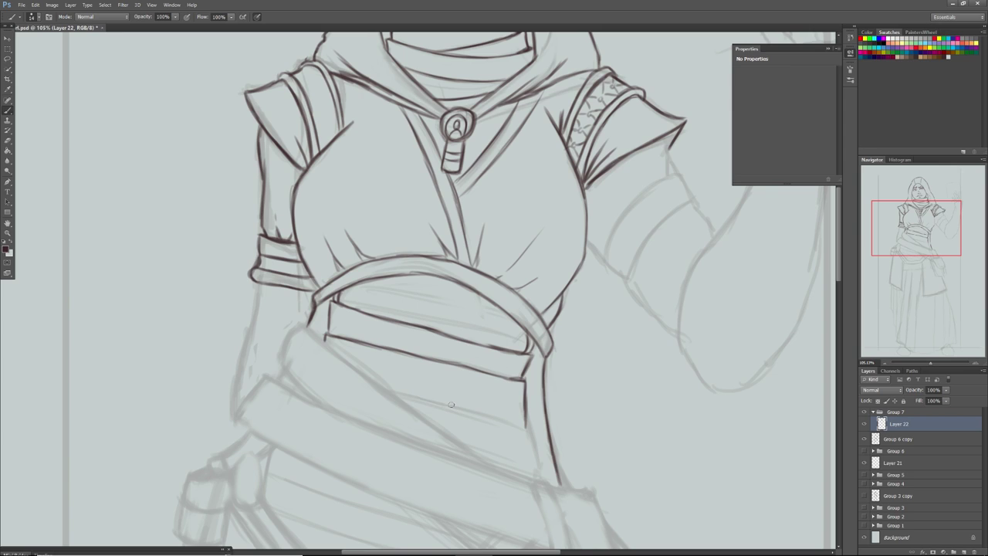
{"action": "left_click_drag", "start_coordinate": [528, 429], "coordinate": [398, 391]}
{"action": "mouse_move", "coordinate": [447, 410]}
{"action": "left_mouse_down"}
{"action": "mouse_move", "coordinate": [391, 391]}
{"action": "mouse_move", "coordinate": [407, 395]}
{"action": "left_mouse_up"}
{"action": "mouse_move", "coordinate": [516, 425]}
{"action": "left_mouse_down"}
{"action": "mouse_move", "coordinate": [443, 404]}
{"action": "mouse_move", "coordinate": [533, 430]}
{"action": "mouse_move", "coordinate": [510, 429]}
{"action": "left_mouse_up"}
{"action": "mouse_move", "coordinate": [540, 481]}
{"action": "left_mouse_down"}
{"action": "mouse_move", "coordinate": [531, 427]}
{"action": "mouse_move", "coordinate": [535, 447]}
{"action": "mouse_move", "coordinate": [532, 438]}
{"action": "left_mouse_up"}
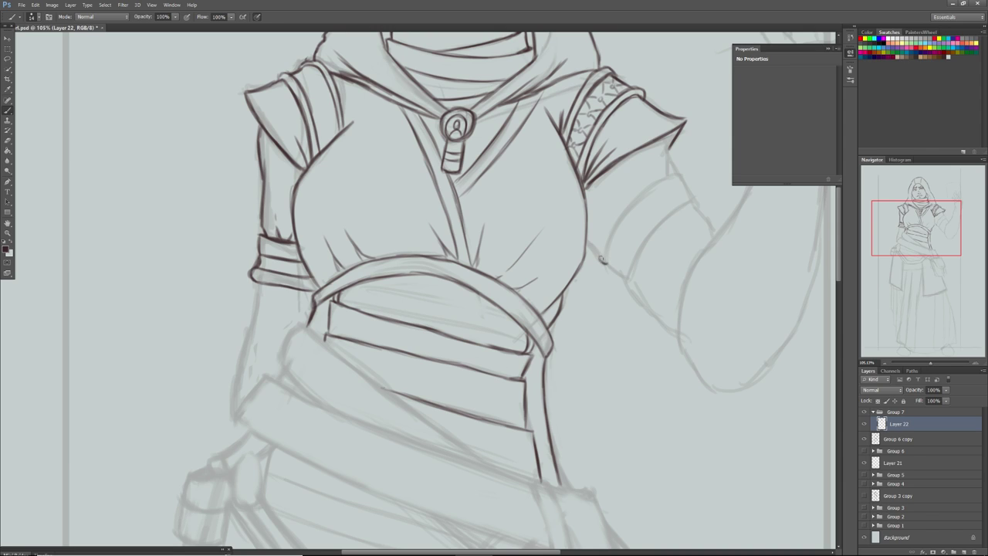
Ink the banded cuff around the raised arm's upper arm, with rolled edges and parallel inner lines
{"action": "mouse_move", "coordinate": [606, 263]}
{"action": "left_mouse_down"}
{"action": "mouse_move", "coordinate": [627, 277]}
{"action": "mouse_move", "coordinate": [643, 243]}
{"action": "left_mouse_up"}
{"action": "mouse_move", "coordinate": [626, 278]}
{"action": "left_mouse_down"}
{"action": "mouse_move", "coordinate": [660, 206]}
{"action": "mouse_move", "coordinate": [691, 185]}
{"action": "mouse_move", "coordinate": [642, 245]}
{"action": "mouse_move", "coordinate": [696, 203]}
{"action": "left_mouse_up"}
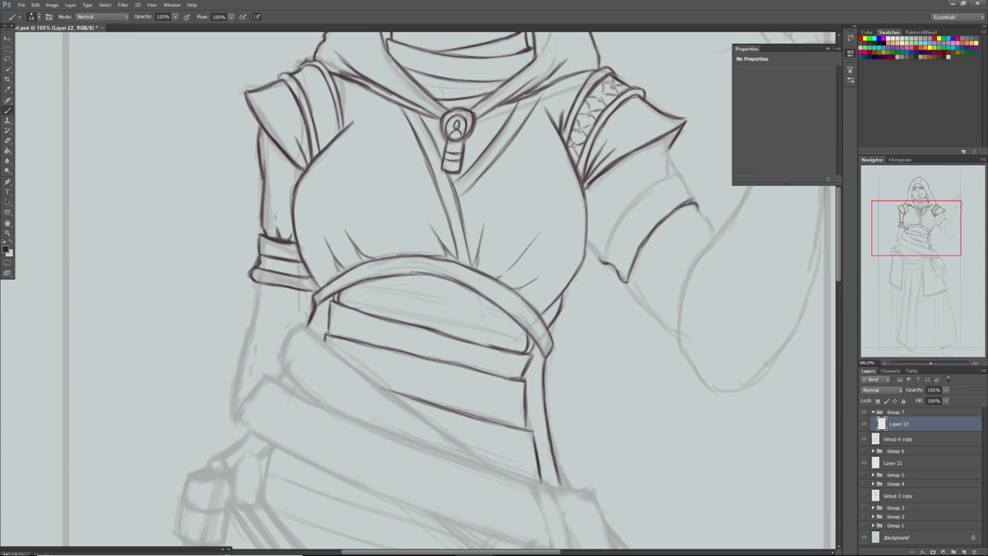
{"action": "mouse_move", "coordinate": [602, 263]}
{"action": "left_mouse_down"}
{"action": "mouse_move", "coordinate": [636, 197]}
{"action": "mouse_move", "coordinate": [612, 225]}
{"action": "mouse_move", "coordinate": [650, 185]}
{"action": "left_mouse_up"}
{"action": "mouse_move", "coordinate": [621, 215]}
{"action": "left_mouse_down"}
{"action": "mouse_move", "coordinate": [655, 184]}
{"action": "mouse_move", "coordinate": [681, 177]}
{"action": "left_mouse_up"}
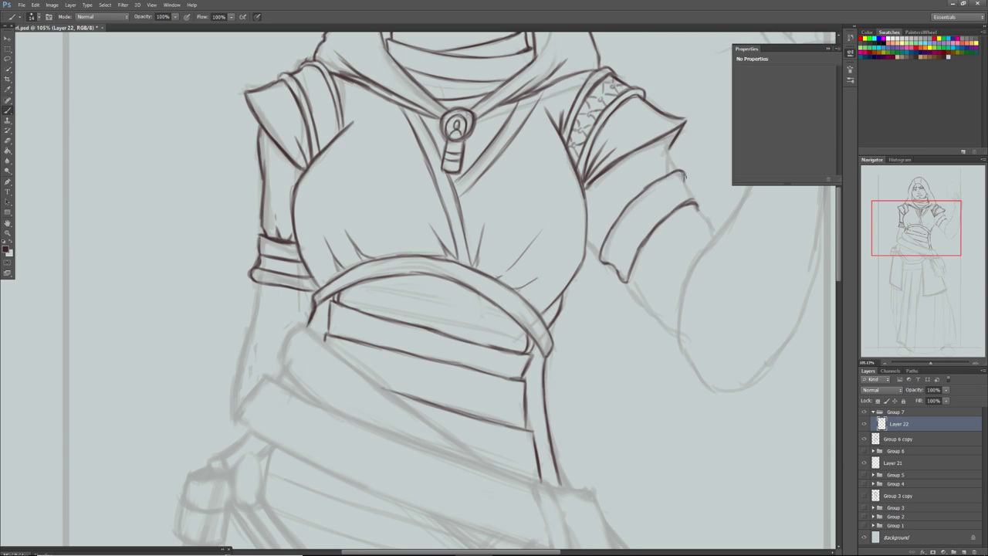
{"action": "left_click_drag", "start_coordinate": [606, 264], "coordinate": [637, 210]}
{"action": "left_click_drag", "start_coordinate": [615, 239], "coordinate": [683, 179]}
{"action": "left_click_drag", "start_coordinate": [700, 213], "coordinate": [685, 192]}
{"action": "mouse_move", "coordinate": [618, 272]}
{"action": "left_mouse_down"}
{"action": "mouse_move", "coordinate": [657, 213]}
{"action": "mouse_move", "coordinate": [641, 228]}
{"action": "mouse_move", "coordinate": [634, 240]}
{"action": "mouse_move", "coordinate": [666, 204]}
{"action": "left_mouse_up"}
{"action": "mouse_move", "coordinate": [638, 235]}
{"action": "left_mouse_down"}
{"action": "mouse_move", "coordinate": [685, 193]}
{"action": "mouse_move", "coordinate": [639, 237]}
{"action": "mouse_move", "coordinate": [673, 176]}
{"action": "left_mouse_up"}
{"action": "left_click_drag", "start_coordinate": [653, 218], "coordinate": [634, 241]}
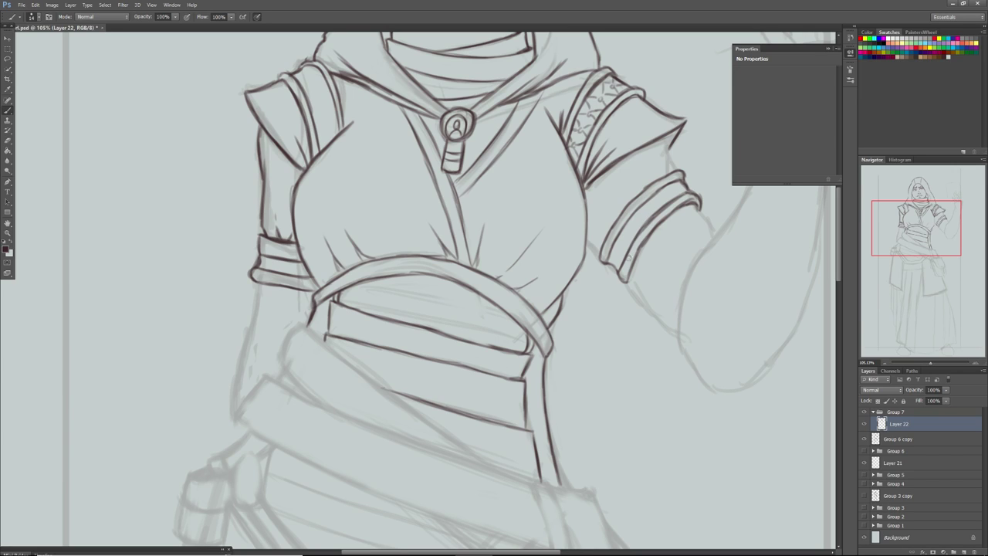
Ink the raised arm's sleeve edges and a fabric fold between the shoulder guard and the cuff
{"action": "left_click_drag", "start_coordinate": [667, 148], "coordinate": [666, 174]}
{"action": "mouse_move", "coordinate": [663, 131]}
{"action": "left_mouse_down"}
{"action": "mouse_move", "coordinate": [665, 170]}
{"action": "mouse_move", "coordinate": [677, 169]}
{"action": "mouse_move", "coordinate": [640, 193]}
{"action": "left_mouse_up"}
{"action": "mouse_move", "coordinate": [588, 243]}
{"action": "left_mouse_down"}
{"action": "mouse_move", "coordinate": [601, 252]}
{"action": "mouse_move", "coordinate": [594, 235]}
{"action": "left_mouse_up"}
Ink the lowered arm's outer and inner contours from the cuff down toward the sash
{"action": "left_click_drag", "start_coordinate": [258, 285], "coordinate": [255, 362]}
{"action": "left_click_drag", "start_coordinate": [247, 322], "coordinate": [229, 441]}
{"action": "left_click_drag", "start_coordinate": [230, 400], "coordinate": [223, 429]}
{"action": "left_click_drag", "start_coordinate": [235, 382], "coordinate": [223, 446]}
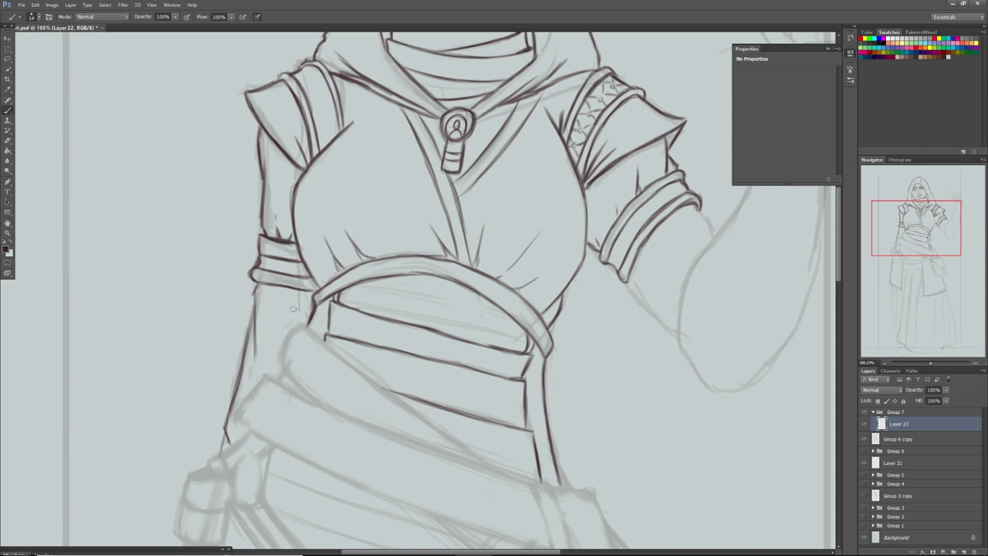
{"action": "left_click_drag", "start_coordinate": [295, 292], "coordinate": [275, 347]}
Ink the raised arm's sleeve contours below the cuff toward the elbow, with fold lines inside
{"action": "left_click_drag", "start_coordinate": [626, 282], "coordinate": [679, 350]}
{"action": "left_click_drag", "start_coordinate": [668, 328], "coordinate": [679, 347]}
{"action": "mouse_move", "coordinate": [653, 230]}
{"action": "left_mouse_down"}
{"action": "mouse_move", "coordinate": [685, 257]}
{"action": "mouse_move", "coordinate": [657, 227]}
{"action": "mouse_move", "coordinate": [669, 238]}
{"action": "mouse_move", "coordinate": [657, 227]}
{"action": "mouse_move", "coordinate": [645, 264]}
{"action": "left_mouse_up"}
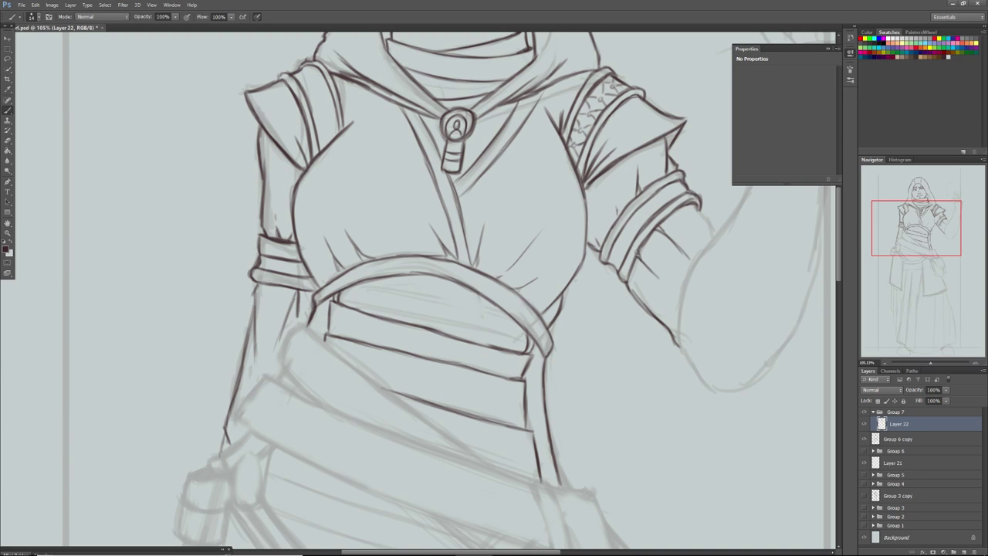
{"action": "left_click_drag", "start_coordinate": [692, 204], "coordinate": [716, 237]}
Hide the Group 6 copy sketch and flip the canvas horizontally to check the line art
{"action": "left_click_drag", "start_coordinate": [919, 228], "coordinate": [923, 225]}
{"action": "left_click_drag", "start_coordinate": [931, 363], "coordinate": [925, 363]}
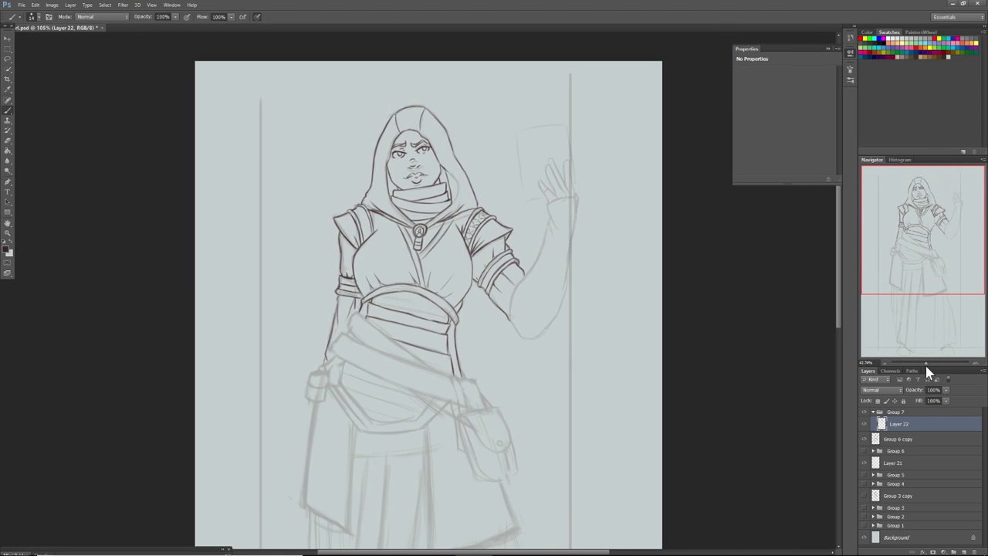
{"action": "left_click", "coordinate": [864, 438]}
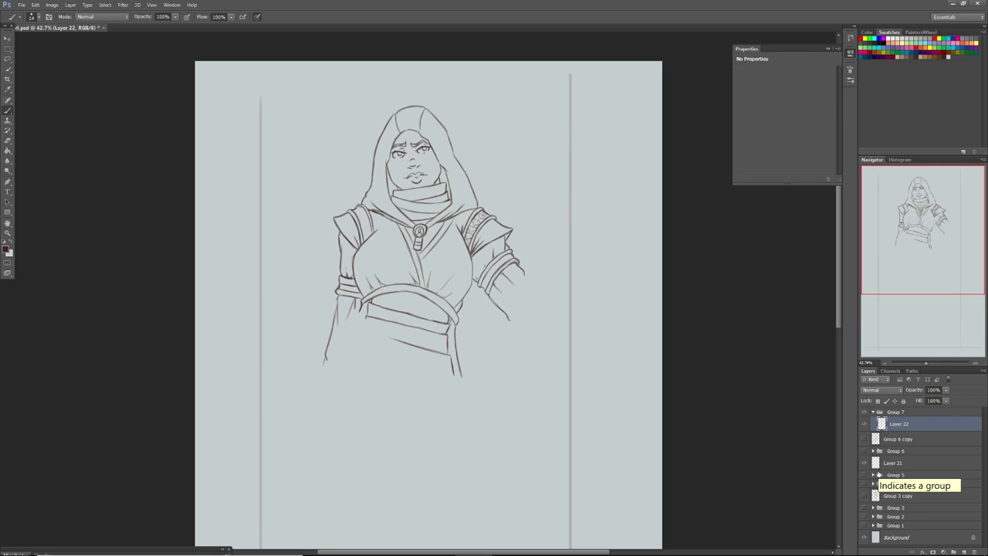
{"action": "left_click", "coordinate": [52, 4]}
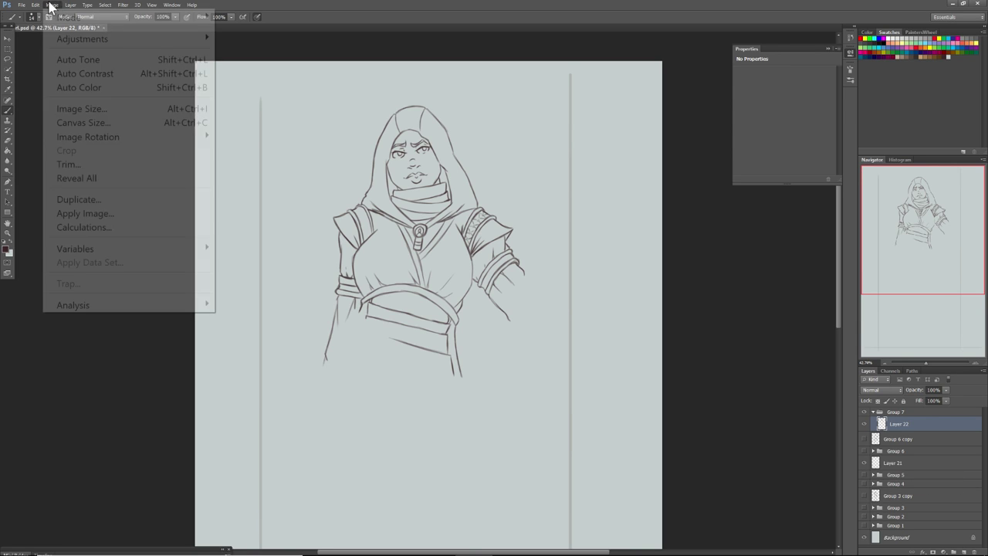
{"action": "mouse_move", "coordinate": [71, 137]}
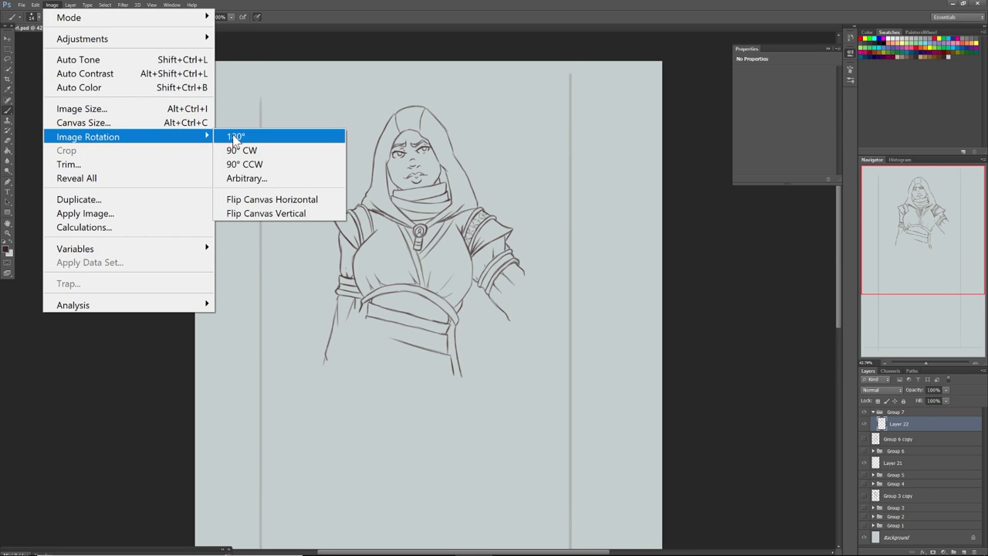
{"action": "left_click", "coordinate": [231, 199]}
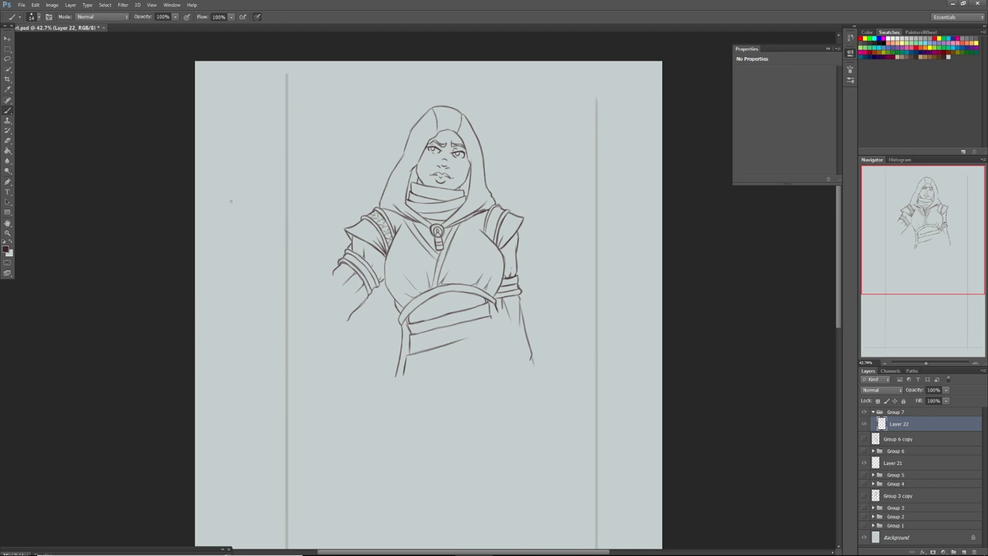
Show the Group 6 copy sketch and fill the lowered-arm shoulder band with small circles and crossing lines matching the other shoulder
{"action": "left_click", "coordinate": [865, 437]}
{"action": "left_click_drag", "start_coordinate": [927, 363], "coordinate": [934, 362]}
{"action": "left_click_drag", "start_coordinate": [918, 229], "coordinate": [919, 207]}
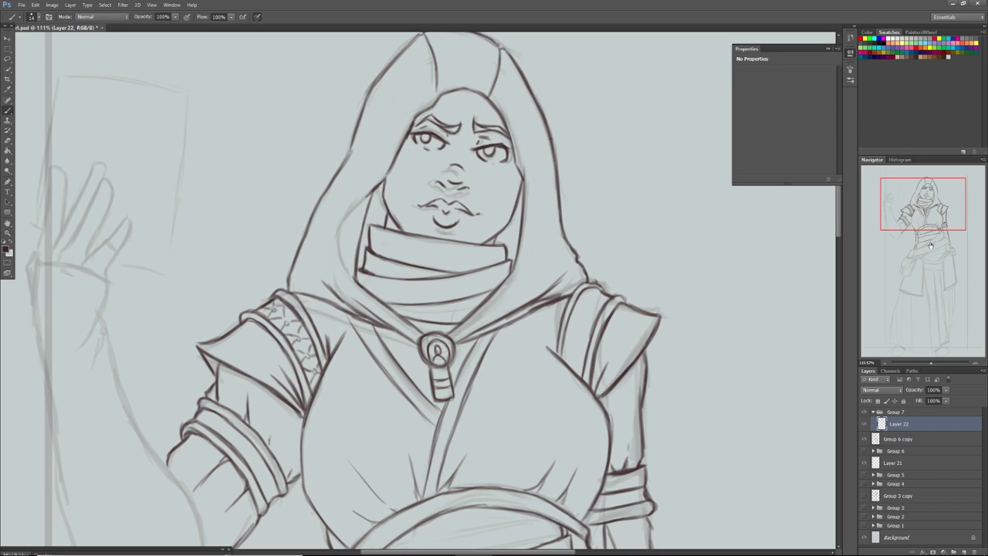
{"action": "left_click", "coordinate": [593, 302]}
{"action": "key", "text": "ctrl+z"}
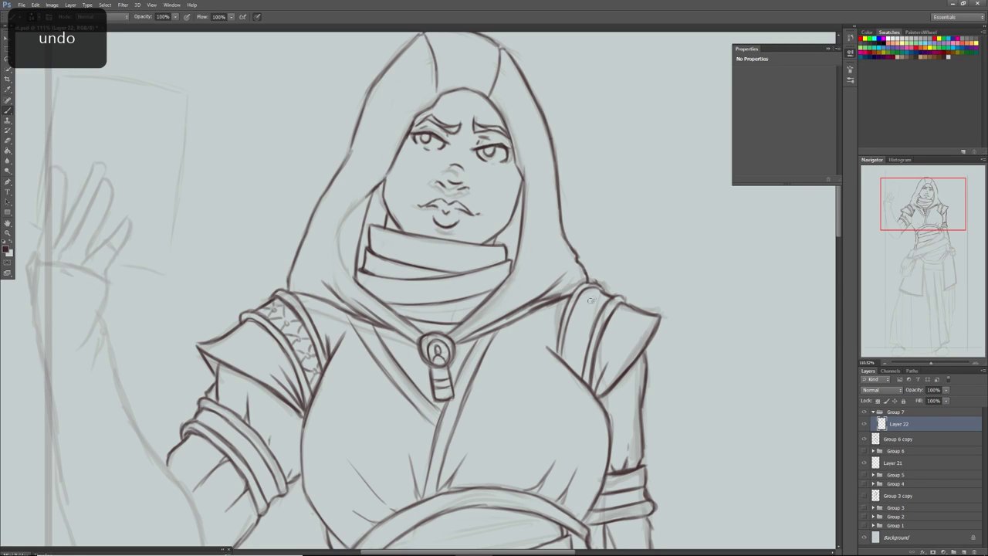
{"action": "left_click", "coordinate": [584, 316]}
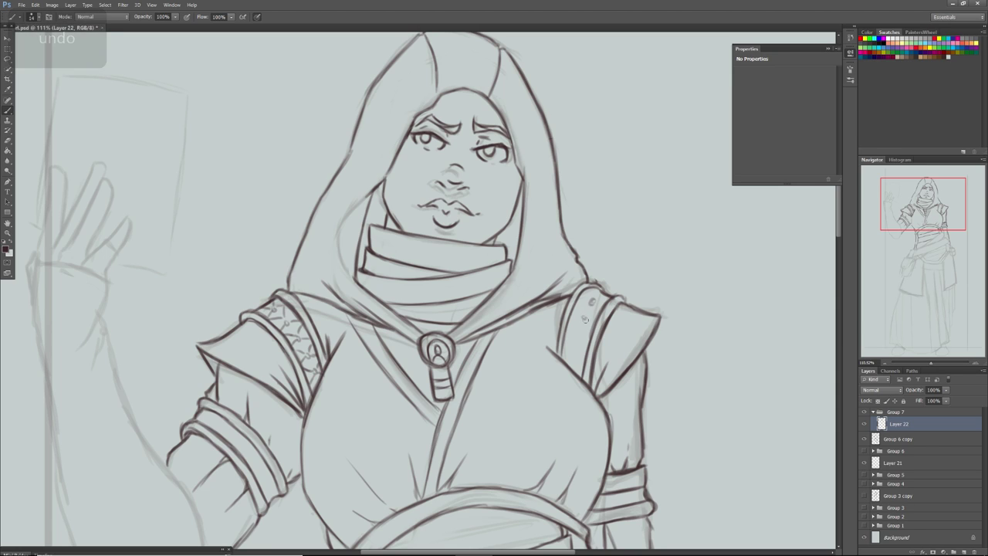
{"action": "left_click", "coordinate": [578, 336]}
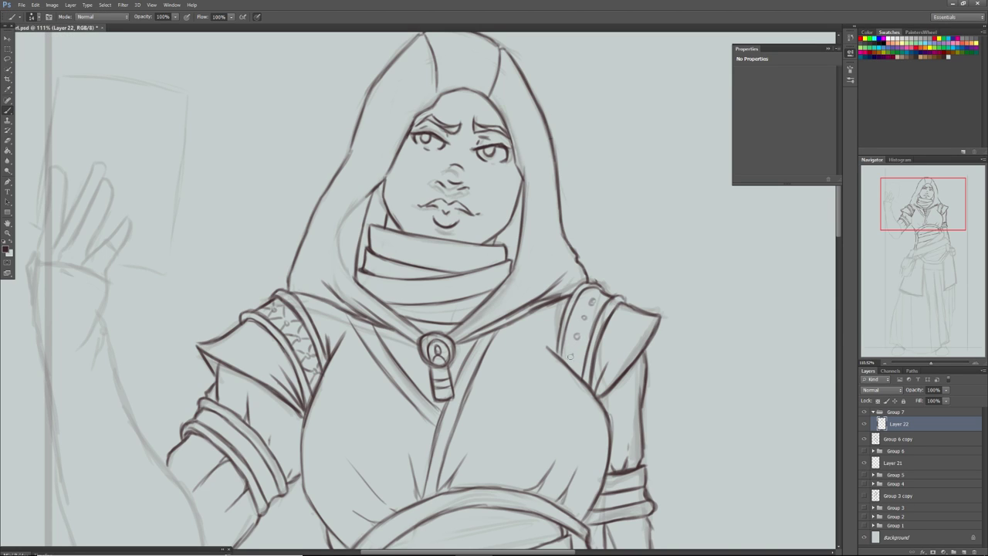
{"action": "left_click", "coordinate": [573, 356]}
{"action": "left_click", "coordinate": [565, 360]}
{"action": "left_click", "coordinate": [569, 341]}
{"action": "mouse_move", "coordinate": [567, 327]}
{"action": "left_mouse_down"}
{"action": "mouse_move", "coordinate": [593, 333]}
{"action": "mouse_move", "coordinate": [579, 333]}
{"action": "mouse_move", "coordinate": [577, 321]}
{"action": "mouse_move", "coordinate": [595, 331]}
{"action": "mouse_move", "coordinate": [595, 294]}
{"action": "left_mouse_up"}
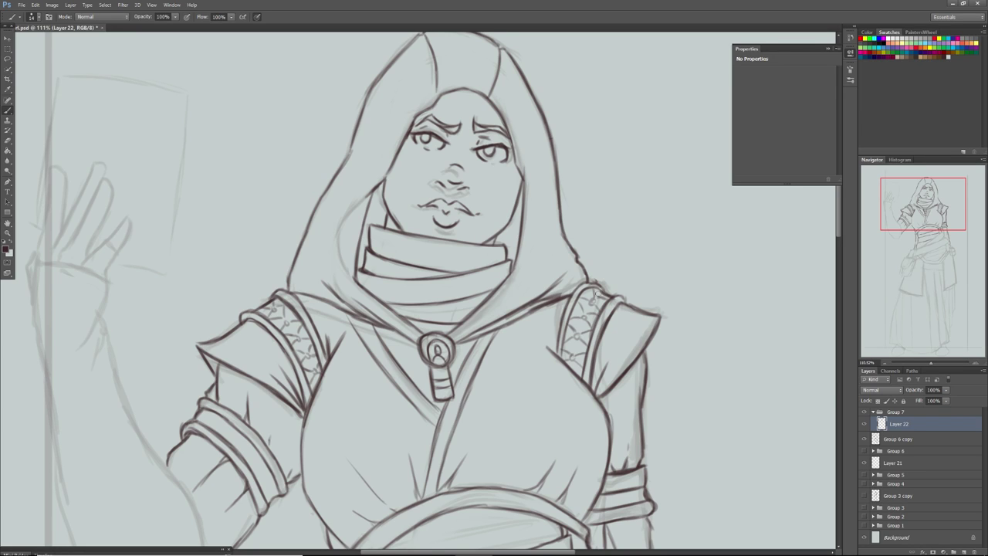
Ink the curved sleeve opening at the raised arm's elbow
{"action": "left_click_drag", "start_coordinate": [901, 206], "coordinate": [890, 243]}
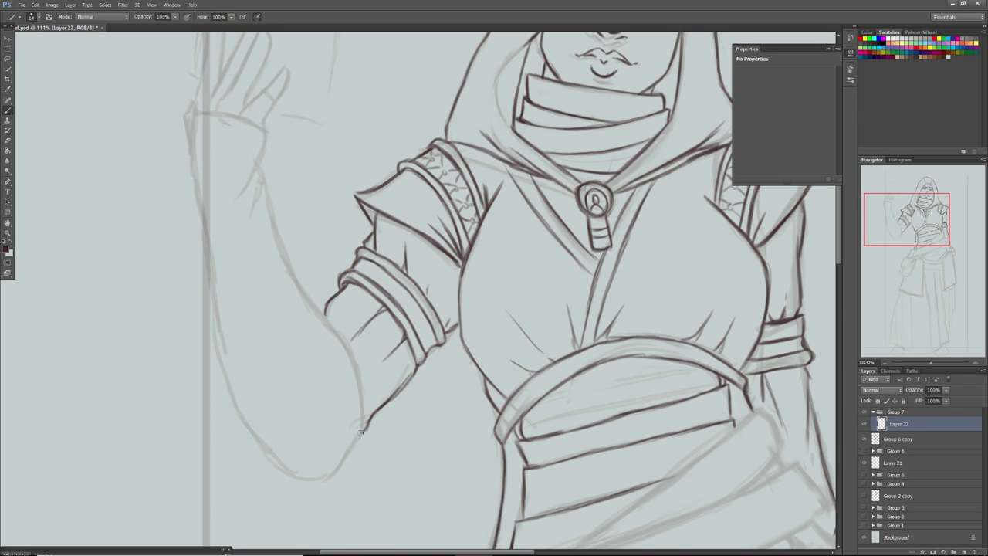
{"action": "left_click_drag", "start_coordinate": [369, 415], "coordinate": [357, 369]}
{"action": "mouse_move", "coordinate": [374, 410]}
{"action": "left_mouse_down"}
{"action": "mouse_move", "coordinate": [365, 371]}
{"action": "mouse_move", "coordinate": [352, 358]}
{"action": "left_mouse_up"}
Set the brush size to 17 px and ink the raised forearm's elbow edge and inner contour
{"action": "left_click_drag", "start_coordinate": [908, 227], "coordinate": [917, 241]}
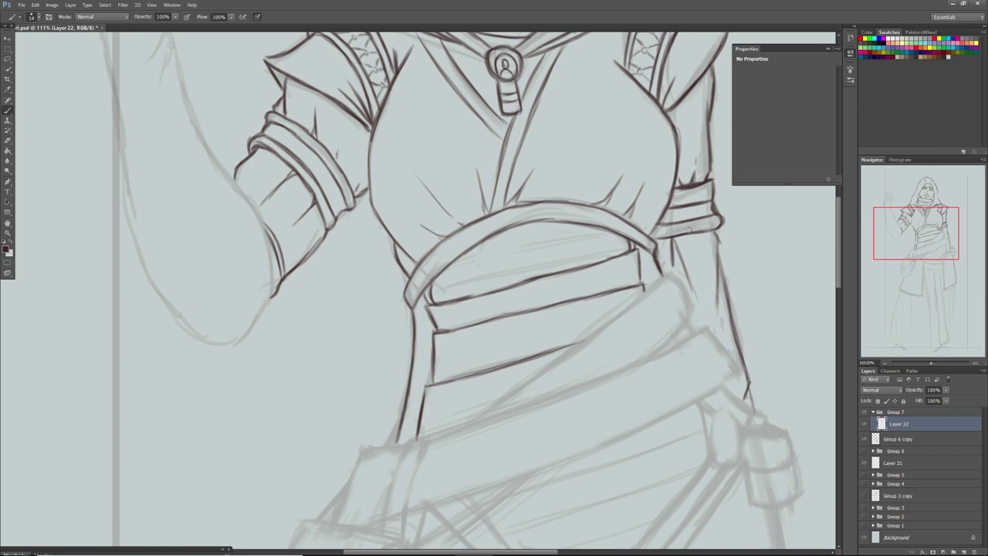
{"action": "left_click_drag", "start_coordinate": [898, 227], "coordinate": [882, 210]}
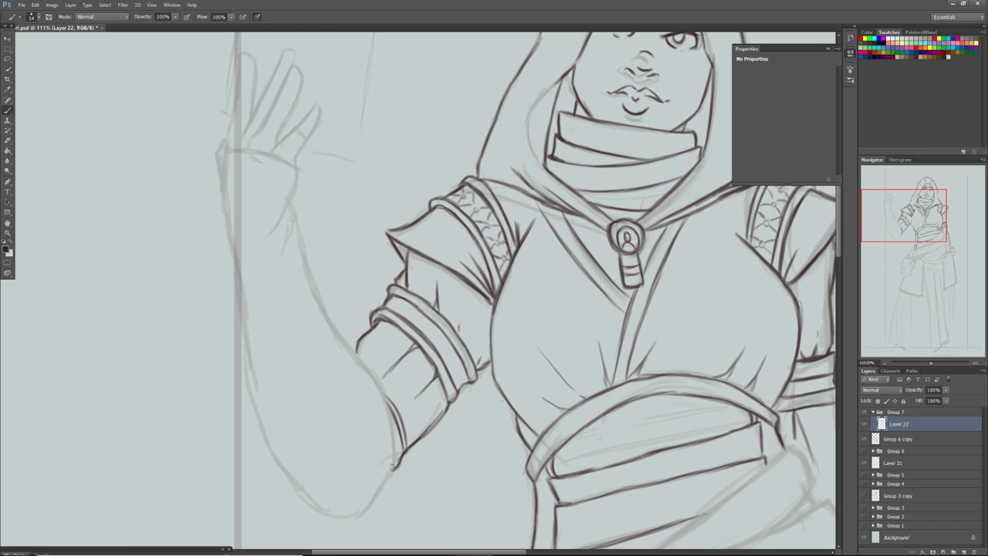
{"action": "left_click_drag", "start_coordinate": [882, 210], "coordinate": [881, 231]}
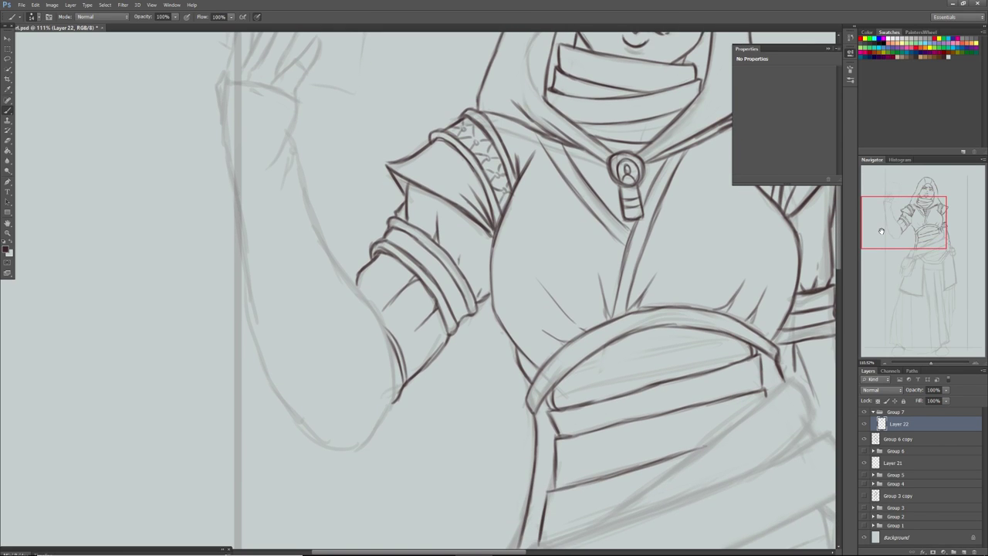
{"action": "right_click", "coordinate": [374, 413]}
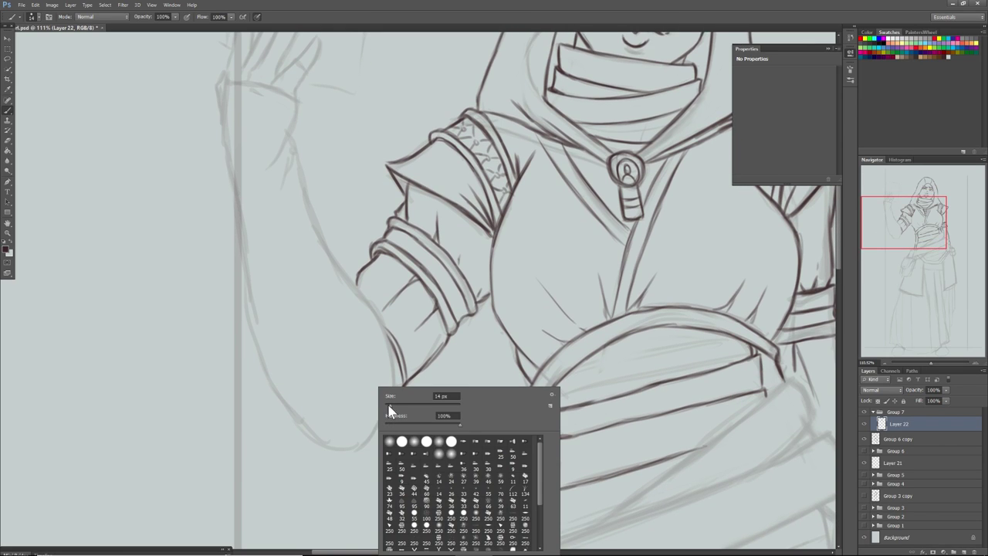
{"action": "key", "text": "Return"}
{"action": "mouse_move", "coordinate": [363, 445]}
{"action": "left_mouse_down"}
{"action": "mouse_move", "coordinate": [393, 401]}
{"action": "mouse_move", "coordinate": [389, 357]}
{"action": "left_mouse_up"}
{"action": "mouse_move", "coordinate": [395, 397]}
{"action": "left_mouse_down"}
{"action": "mouse_move", "coordinate": [382, 327]}
{"action": "mouse_move", "coordinate": [392, 391]}
{"action": "mouse_move", "coordinate": [369, 303]}
{"action": "left_mouse_up"}
{"action": "mouse_move", "coordinate": [386, 342]}
{"action": "left_mouse_down"}
{"action": "mouse_move", "coordinate": [330, 251]}
{"action": "mouse_move", "coordinate": [353, 286]}
{"action": "mouse_move", "coordinate": [338, 264]}
{"action": "left_mouse_up"}
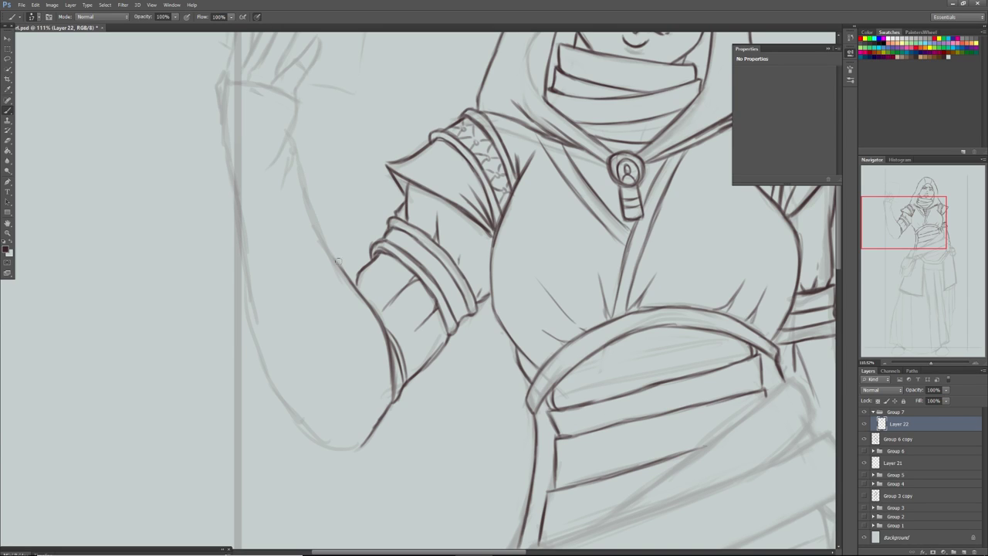
{"action": "left_click_drag", "start_coordinate": [338, 265], "coordinate": [316, 223]}
{"action": "mouse_move", "coordinate": [318, 223]}
{"action": "left_mouse_down"}
{"action": "mouse_move", "coordinate": [315, 215]}
{"action": "mouse_move", "coordinate": [264, 300]}
{"action": "left_mouse_up"}
{"action": "left_click_drag", "start_coordinate": [300, 241], "coordinate": [241, 332]}
{"action": "key", "text": "ctrl+alt+z"}
{"action": "key", "text": "ctrl+alt+z"}
{"action": "key", "text": "ctrl+alt+z"}
Ink a bracer on the raised forearm with a straight upper edge, tapered sides and a scalloped lower edge
{"action": "mouse_move", "coordinate": [312, 211]}
{"action": "left_mouse_down"}
{"action": "mouse_move", "coordinate": [237, 220]}
{"action": "mouse_move", "coordinate": [281, 205]}
{"action": "mouse_move", "coordinate": [313, 213]}
{"action": "left_mouse_up"}
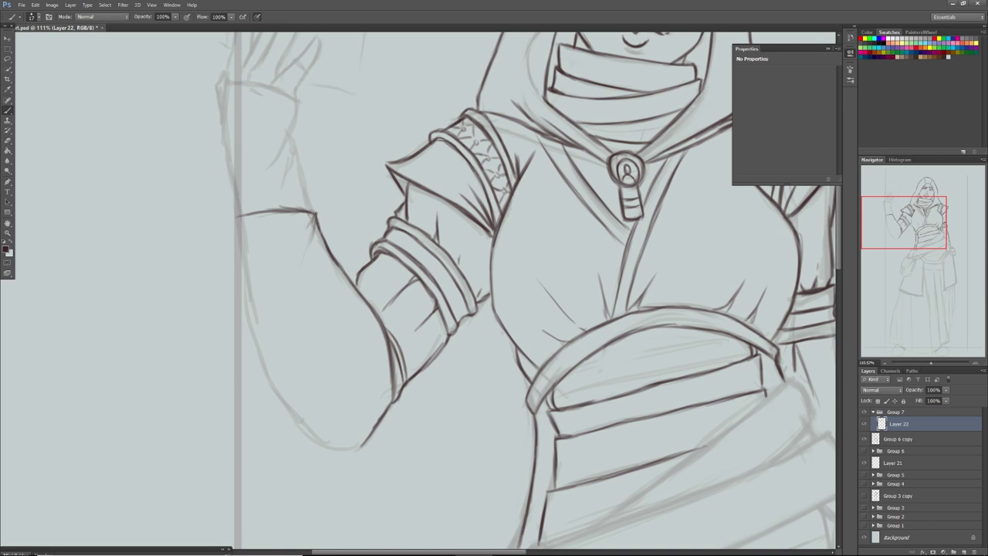
{"action": "mouse_move", "coordinate": [307, 210]}
{"action": "left_mouse_down"}
{"action": "mouse_move", "coordinate": [298, 297]}
{"action": "mouse_move", "coordinate": [281, 335]}
{"action": "left_mouse_up"}
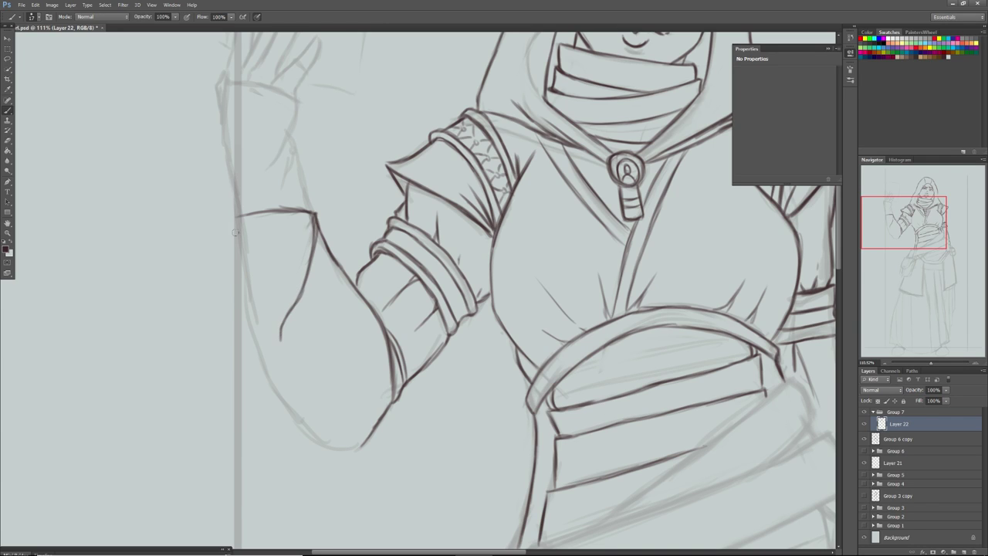
{"action": "left_click_drag", "start_coordinate": [236, 218], "coordinate": [235, 279]}
{"action": "mouse_move", "coordinate": [244, 330]}
{"action": "left_mouse_down"}
{"action": "mouse_move", "coordinate": [266, 353]}
{"action": "mouse_move", "coordinate": [257, 338]}
{"action": "mouse_move", "coordinate": [281, 329]}
{"action": "mouse_move", "coordinate": [267, 349]}
{"action": "mouse_move", "coordinate": [281, 321]}
{"action": "mouse_move", "coordinate": [277, 343]}
{"action": "mouse_move", "coordinate": [301, 287]}
{"action": "mouse_move", "coordinate": [281, 329]}
{"action": "mouse_move", "coordinate": [286, 306]}
{"action": "mouse_move", "coordinate": [302, 309]}
{"action": "mouse_move", "coordinate": [298, 297]}
{"action": "mouse_move", "coordinate": [305, 307]}
{"action": "mouse_move", "coordinate": [307, 224]}
{"action": "left_mouse_up"}
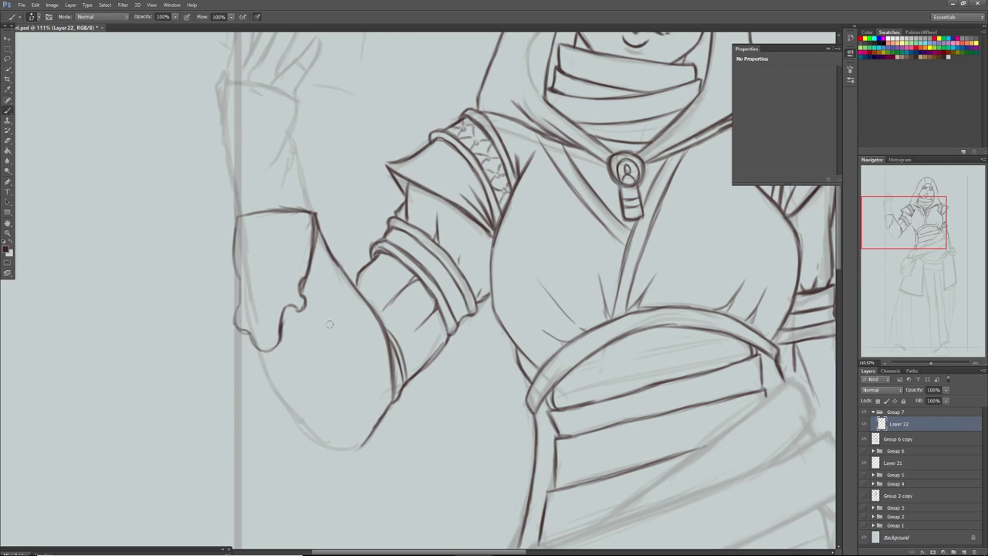
Ink the fold lines, elbow edge, outer contour and wavy lower rim of the loose sleeve on the raised arm
{"action": "left_click_drag", "start_coordinate": [390, 404], "coordinate": [346, 349]}
{"action": "left_click_drag", "start_coordinate": [389, 402], "coordinate": [339, 352]}
{"action": "left_click_drag", "start_coordinate": [286, 369], "coordinate": [361, 436]}
{"action": "mouse_move", "coordinate": [323, 401]}
{"action": "left_mouse_down"}
{"action": "mouse_move", "coordinate": [365, 440]}
{"action": "mouse_move", "coordinate": [376, 426]}
{"action": "mouse_move", "coordinate": [367, 442]}
{"action": "mouse_move", "coordinate": [389, 403]}
{"action": "left_mouse_up"}
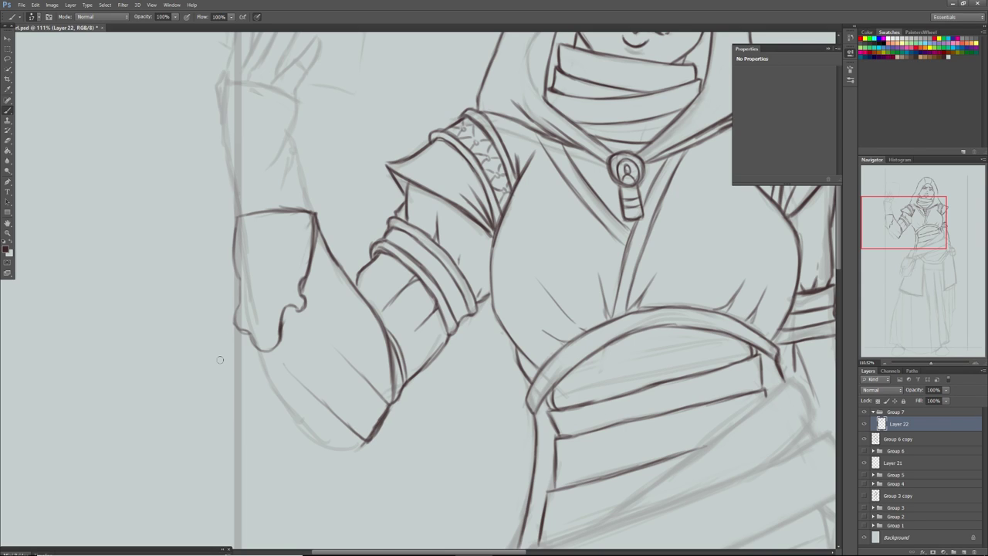
{"action": "mouse_move", "coordinate": [244, 217]}
{"action": "left_mouse_down"}
{"action": "mouse_move", "coordinate": [244, 207]}
{"action": "mouse_move", "coordinate": [273, 214]}
{"action": "mouse_move", "coordinate": [227, 247]}
{"action": "mouse_move", "coordinate": [236, 267]}
{"action": "left_mouse_up"}
{"action": "mouse_move", "coordinate": [239, 301]}
{"action": "left_mouse_down"}
{"action": "mouse_move", "coordinate": [244, 263]}
{"action": "mouse_move", "coordinate": [233, 325]}
{"action": "mouse_move", "coordinate": [294, 412]}
{"action": "mouse_move", "coordinate": [353, 448]}
{"action": "left_mouse_up"}
{"action": "mouse_move", "coordinate": [298, 419]}
{"action": "left_mouse_down"}
{"action": "mouse_move", "coordinate": [319, 446]}
{"action": "mouse_move", "coordinate": [355, 461]}
{"action": "mouse_move", "coordinate": [342, 457]}
{"action": "mouse_move", "coordinate": [367, 448]}
{"action": "mouse_move", "coordinate": [361, 457]}
{"action": "mouse_move", "coordinate": [370, 440]}
{"action": "mouse_move", "coordinate": [358, 454]}
{"action": "mouse_move", "coordinate": [334, 450]}
{"action": "mouse_move", "coordinate": [364, 450]}
{"action": "left_mouse_up"}
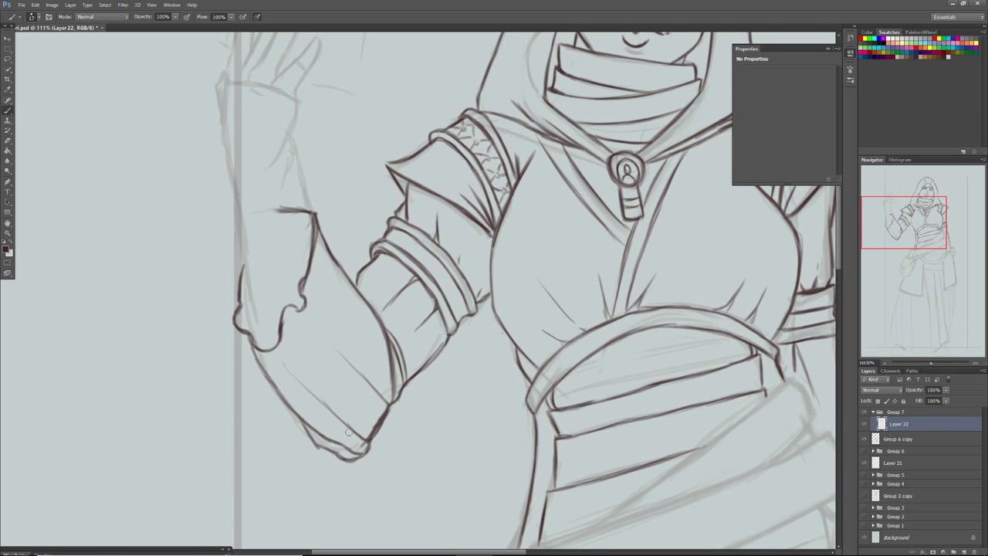
Refine the raised arm's sleeve opening with curved inner lines and tidy the folds near the elbow
{"action": "mouse_move", "coordinate": [389, 353]}
{"action": "left_mouse_down"}
{"action": "mouse_move", "coordinate": [348, 310]}
{"action": "mouse_move", "coordinate": [386, 352]}
{"action": "left_mouse_up"}
{"action": "left_click_drag", "start_coordinate": [332, 298], "coordinate": [390, 365]}
{"action": "left_click_drag", "start_coordinate": [351, 311], "coordinate": [390, 367]}
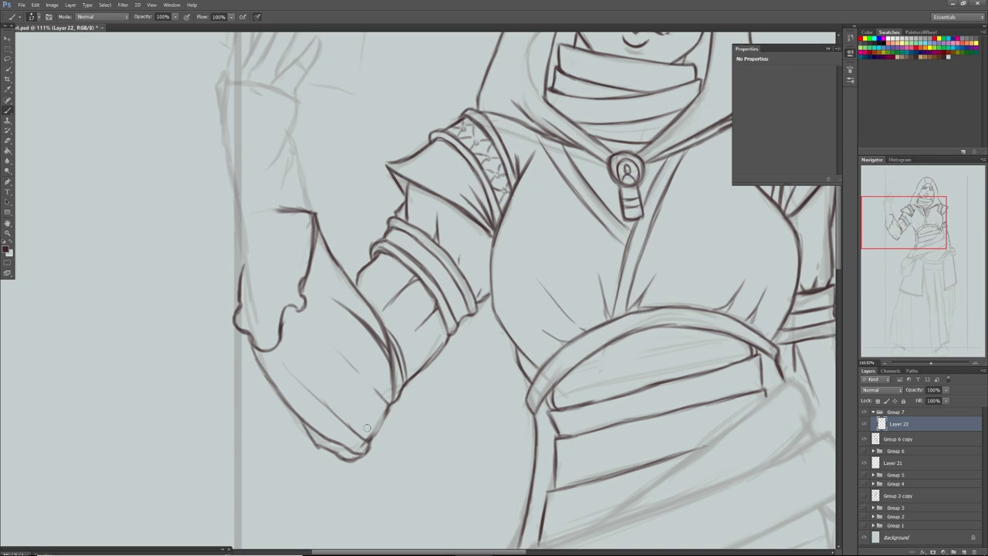
{"action": "mouse_move", "coordinate": [343, 413]}
{"action": "left_mouse_down"}
{"action": "mouse_move", "coordinate": [369, 427]}
{"action": "mouse_move", "coordinate": [379, 418]}
{"action": "mouse_move", "coordinate": [360, 436]}
{"action": "mouse_move", "coordinate": [389, 426]}
{"action": "mouse_move", "coordinate": [378, 435]}
{"action": "mouse_move", "coordinate": [391, 396]}
{"action": "mouse_move", "coordinate": [361, 446]}
{"action": "left_mouse_up"}
Erase the straight upper edge of the bracer on the raised forearm
{"action": "mouse_move", "coordinate": [286, 231]}
{"action": "left_mouse_down"}
{"action": "mouse_move", "coordinate": [286, 215]}
{"action": "mouse_move", "coordinate": [306, 214]}
{"action": "mouse_move", "coordinate": [305, 234]}
{"action": "mouse_move", "coordinate": [307, 222]}
{"action": "left_mouse_up"}
{"action": "key", "text": "["}
{"action": "key", "text": "["}
{"action": "mouse_move", "coordinate": [309, 258]}
{"action": "left_mouse_down"}
{"action": "mouse_move", "coordinate": [321, 217]}
{"action": "mouse_move", "coordinate": [314, 232]}
{"action": "mouse_move", "coordinate": [311, 213]}
{"action": "mouse_move", "coordinate": [312, 239]}
{"action": "mouse_move", "coordinate": [308, 209]}
{"action": "left_mouse_up"}
Extend the bracer up to the wrist by inking its outer side, slanted upper edge and tapered inner side
{"action": "left_click_drag", "start_coordinate": [897, 224], "coordinate": [892, 214]}
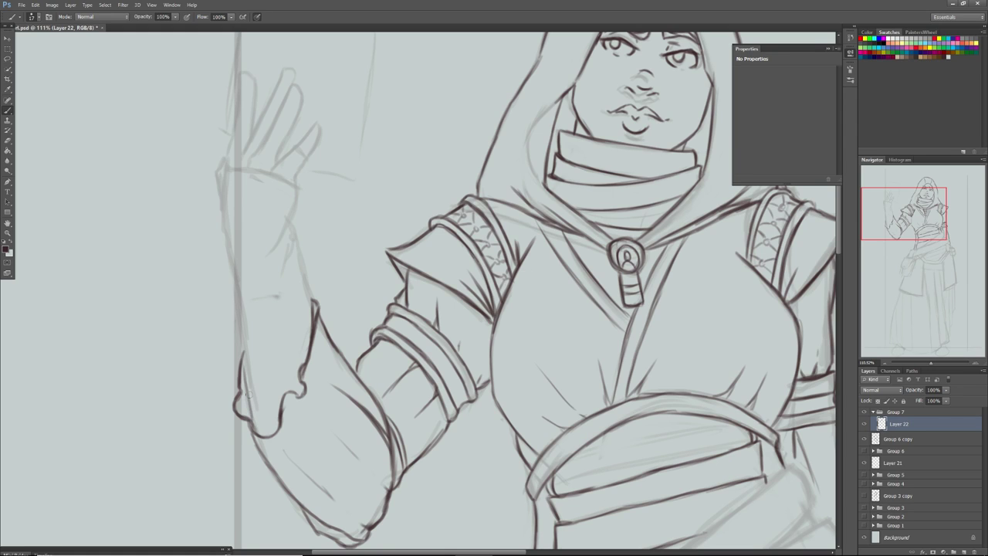
{"action": "left_click_drag", "start_coordinate": [250, 391], "coordinate": [238, 274]}
{"action": "left_click_drag", "start_coordinate": [243, 347], "coordinate": [239, 276]}
{"action": "left_click_drag", "start_coordinate": [241, 330], "coordinate": [229, 243]}
{"action": "mouse_move", "coordinate": [240, 281]}
{"action": "left_mouse_down"}
{"action": "mouse_move", "coordinate": [223, 209]}
{"action": "mouse_move", "coordinate": [238, 286]}
{"action": "mouse_move", "coordinate": [225, 253]}
{"action": "mouse_move", "coordinate": [226, 166]}
{"action": "mouse_move", "coordinate": [301, 186]}
{"action": "left_mouse_up"}
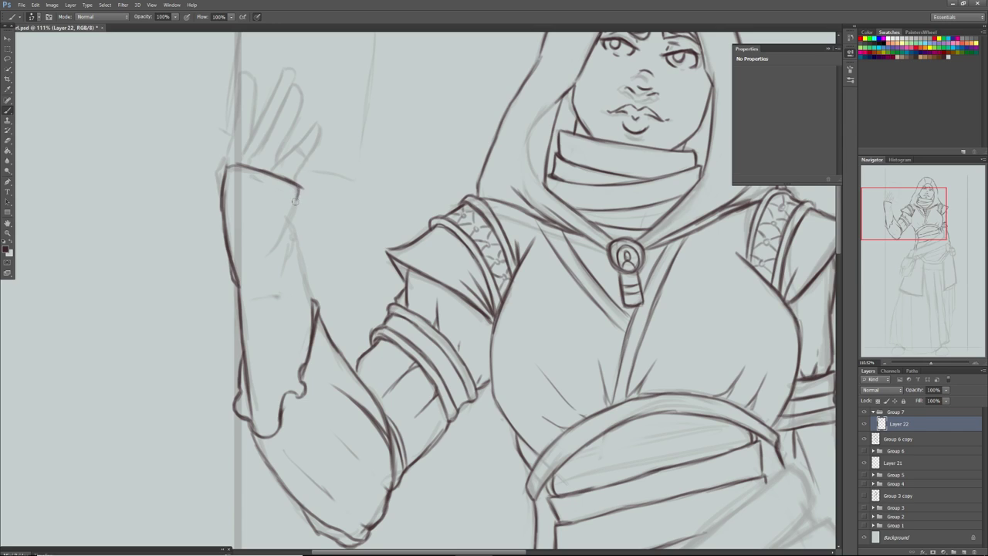
{"action": "left_click_drag", "start_coordinate": [295, 216], "coordinate": [272, 247]}
{"action": "mouse_move", "coordinate": [297, 197]}
{"action": "left_mouse_down"}
{"action": "mouse_move", "coordinate": [266, 252]}
{"action": "mouse_move", "coordinate": [291, 236]}
{"action": "mouse_move", "coordinate": [313, 311]}
{"action": "left_mouse_up"}
{"action": "left_click_drag", "start_coordinate": [295, 265], "coordinate": [307, 303]}
{"action": "left_click_drag", "start_coordinate": [287, 246], "coordinate": [303, 286]}
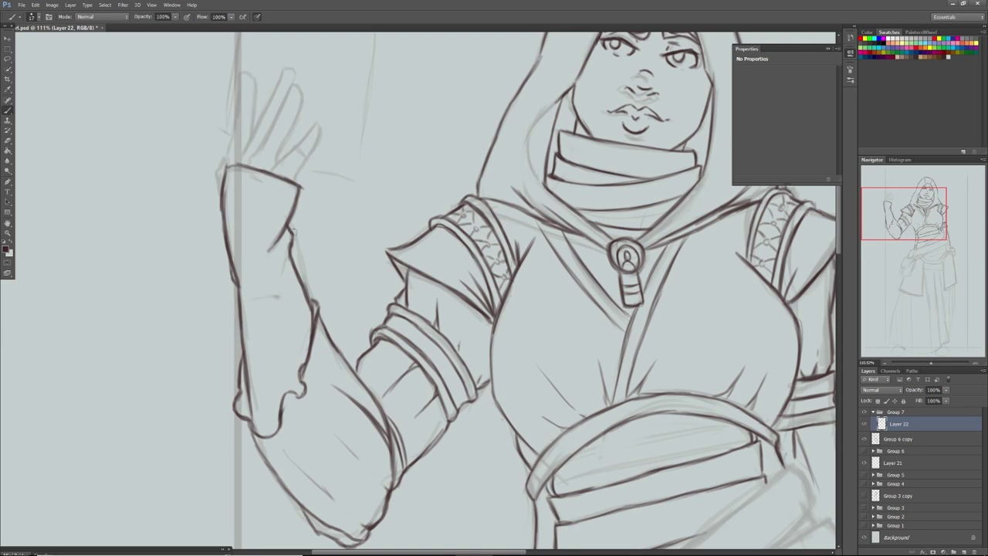
Ink the small cuff flap at the wrist, the outer edge of the raised hand and its outermost finger
{"action": "mouse_move", "coordinate": [219, 195]}
{"action": "left_mouse_down"}
{"action": "mouse_move", "coordinate": [214, 164]}
{"action": "mouse_move", "coordinate": [227, 165]}
{"action": "mouse_move", "coordinate": [221, 153]}
{"action": "mouse_move", "coordinate": [232, 139]}
{"action": "mouse_move", "coordinate": [218, 160]}
{"action": "mouse_move", "coordinate": [231, 141]}
{"action": "left_mouse_up"}
{"action": "left_click_drag", "start_coordinate": [893, 217], "coordinate": [888, 209]}
{"action": "left_click_drag", "start_coordinate": [226, 278], "coordinate": [240, 203]}
{"action": "mouse_move", "coordinate": [232, 248]}
{"action": "left_mouse_down"}
{"action": "mouse_move", "coordinate": [237, 193]}
{"action": "mouse_move", "coordinate": [247, 190]}
{"action": "left_mouse_up"}
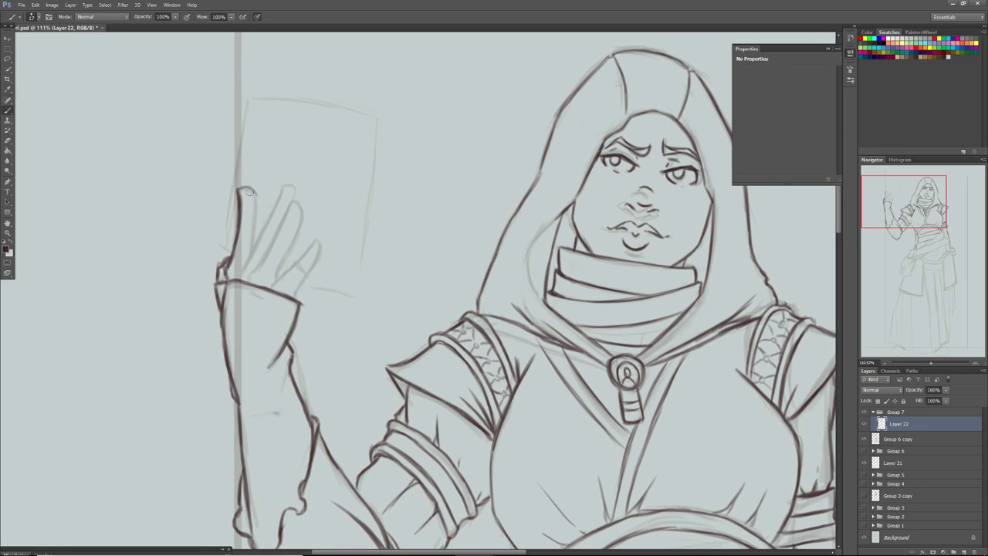
{"action": "left_click_drag", "start_coordinate": [252, 253], "coordinate": [255, 192]}
{"action": "left_click_drag", "start_coordinate": [254, 229], "coordinate": [254, 193]}
{"action": "left_click_drag", "start_coordinate": [253, 254], "coordinate": [256, 198]}
Ink the remaining fingers and the thumb of the raised hand down to the cuff
{"action": "left_click_drag", "start_coordinate": [243, 273], "coordinate": [275, 202]}
{"action": "mouse_move", "coordinate": [255, 242]}
{"action": "left_mouse_down"}
{"action": "mouse_move", "coordinate": [282, 183]}
{"action": "mouse_move", "coordinate": [293, 194]}
{"action": "mouse_move", "coordinate": [284, 182]}
{"action": "left_mouse_up"}
{"action": "left_click_drag", "start_coordinate": [251, 281], "coordinate": [287, 215]}
{"action": "mouse_move", "coordinate": [262, 255]}
{"action": "left_mouse_down"}
{"action": "mouse_move", "coordinate": [292, 196]}
{"action": "mouse_move", "coordinate": [301, 202]}
{"action": "left_mouse_up"}
{"action": "left_click_drag", "start_coordinate": [276, 274], "coordinate": [303, 217]}
{"action": "left_click_drag", "start_coordinate": [286, 250], "coordinate": [303, 205]}
{"action": "mouse_move", "coordinate": [274, 274]}
{"action": "left_mouse_down"}
{"action": "mouse_move", "coordinate": [317, 238]}
{"action": "mouse_move", "coordinate": [321, 261]}
{"action": "mouse_move", "coordinate": [297, 296]}
{"action": "left_mouse_up"}
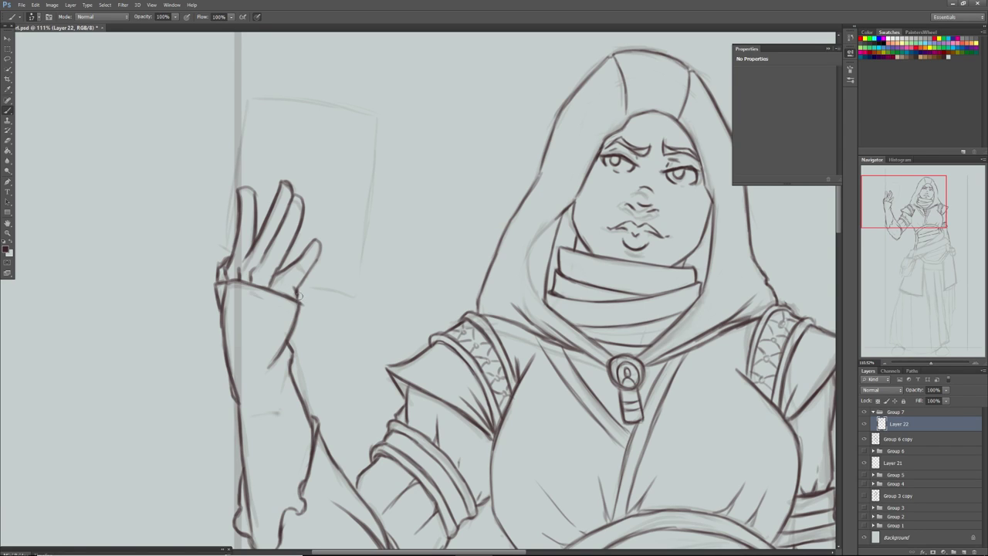
Touch up the sleeve edge below the bracer and retrace the top waist wrap's lower edge
{"action": "left_click_drag", "start_coordinate": [884, 202], "coordinate": [897, 256]}
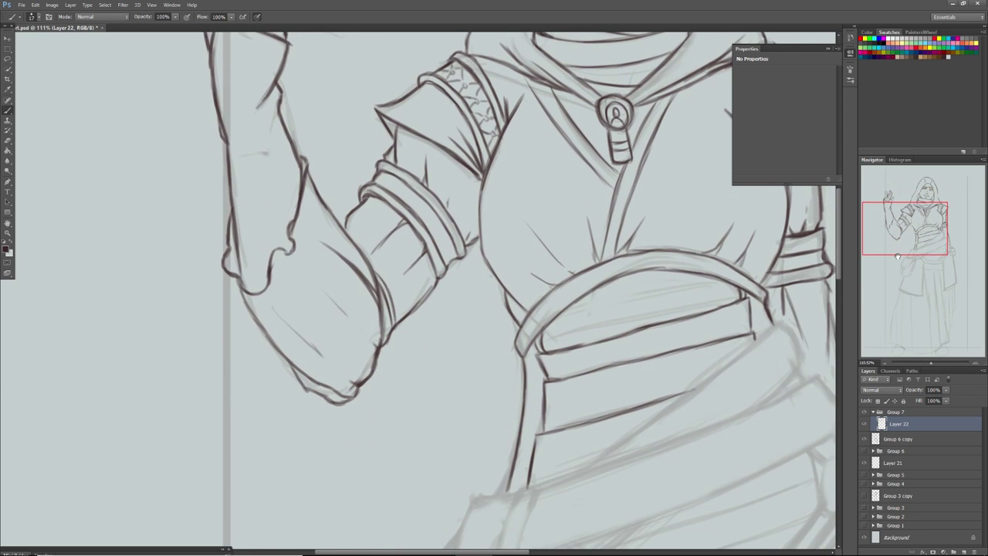
{"action": "left_click_drag", "start_coordinate": [240, 268], "coordinate": [244, 287]}
{"action": "left_click_drag", "start_coordinate": [747, 297], "coordinate": [550, 354]}
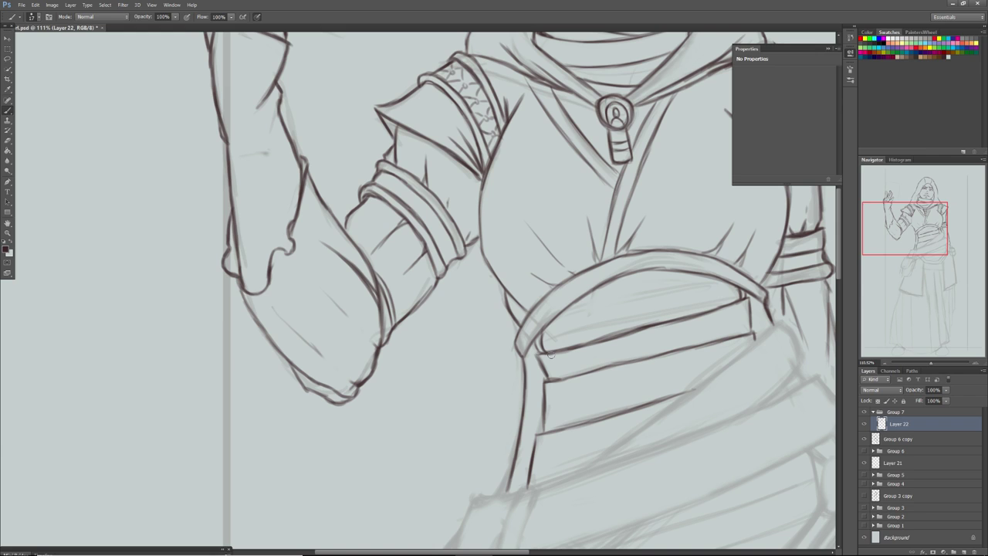
Compare the whole figure's line art with the sketch by toggling Layer 22 and hiding Group 6 copy
{"action": "left_click_drag", "start_coordinate": [895, 236], "coordinate": [906, 238]}
{"action": "left_click_drag", "start_coordinate": [931, 363], "coordinate": [924, 361]}
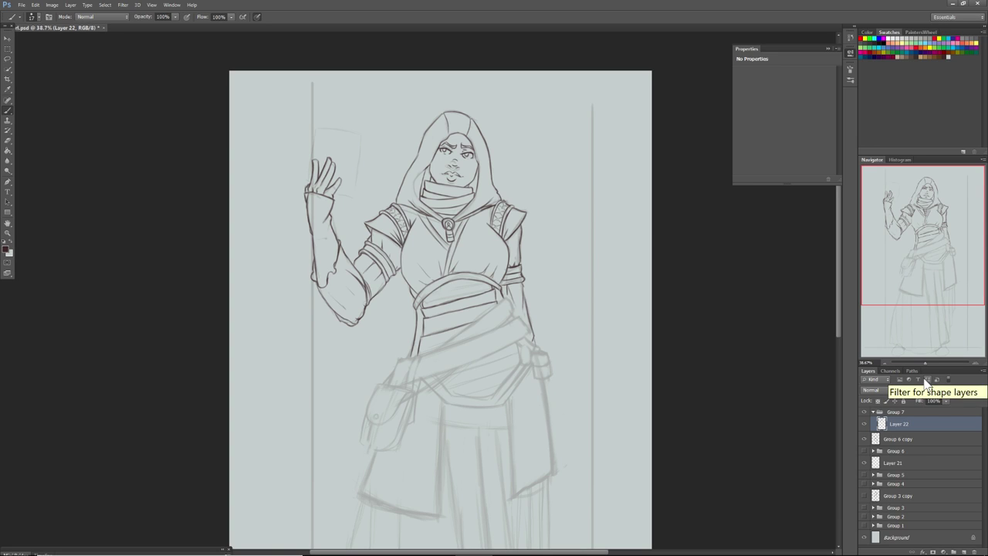
{"action": "left_click", "coordinate": [864, 424]}
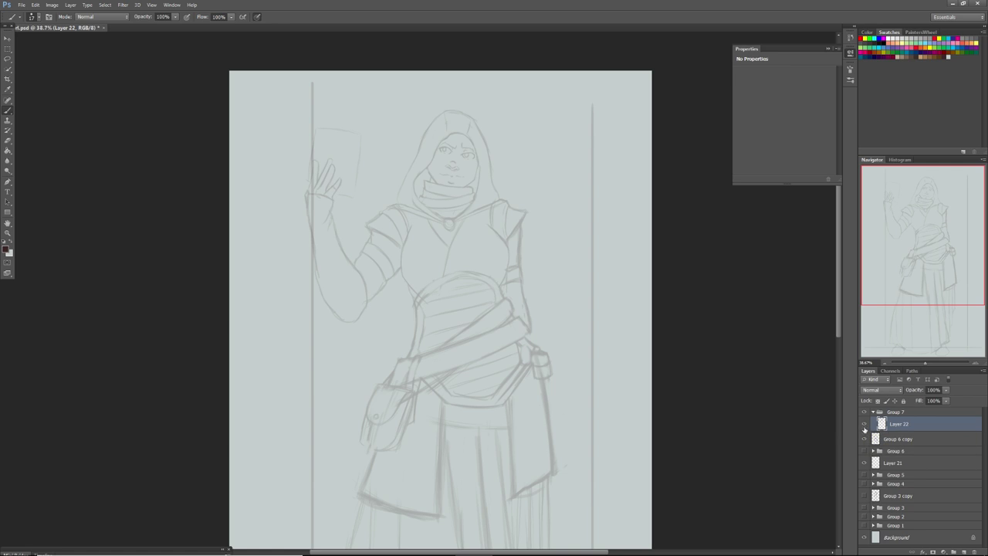
{"action": "left_click", "coordinate": [864, 424]}
{"action": "left_click", "coordinate": [863, 439]}
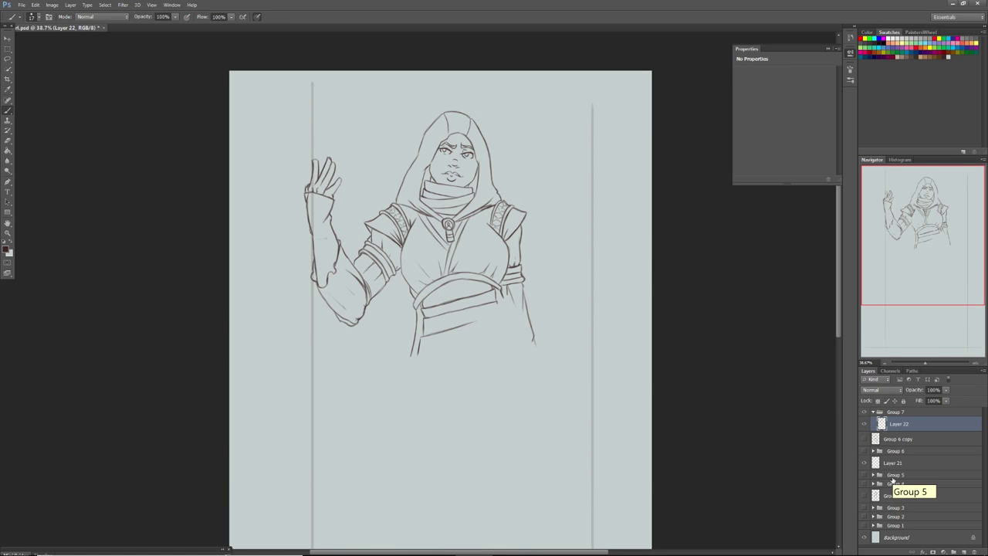
Flip the canvas horizontally and show the Group 6 copy sketch again
{"action": "left_click", "coordinate": [51, 5]}
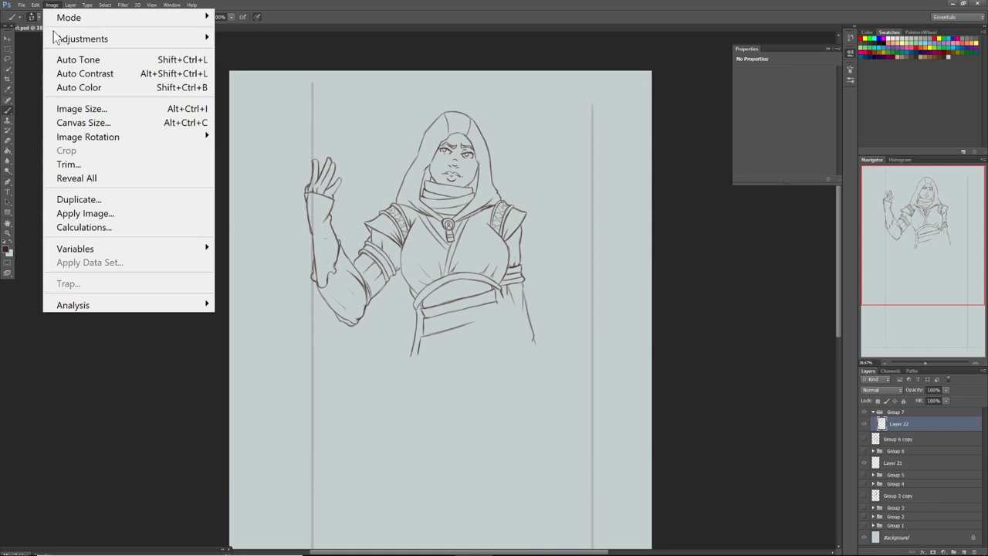
{"action": "mouse_move", "coordinate": [116, 137]}
{"action": "left_click", "coordinate": [245, 199]}
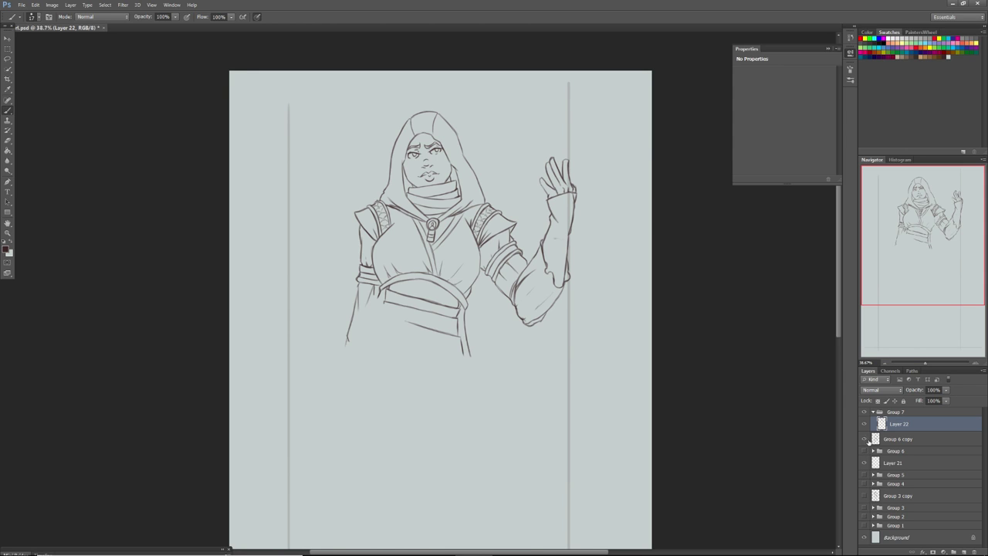
{"action": "left_click", "coordinate": [864, 439]}
Add a new layer above Layer 22 and ink the upper edge of the diagonal strap crossing the waist wraps
{"action": "left_click_drag", "start_coordinate": [924, 363], "coordinate": [929, 363]}
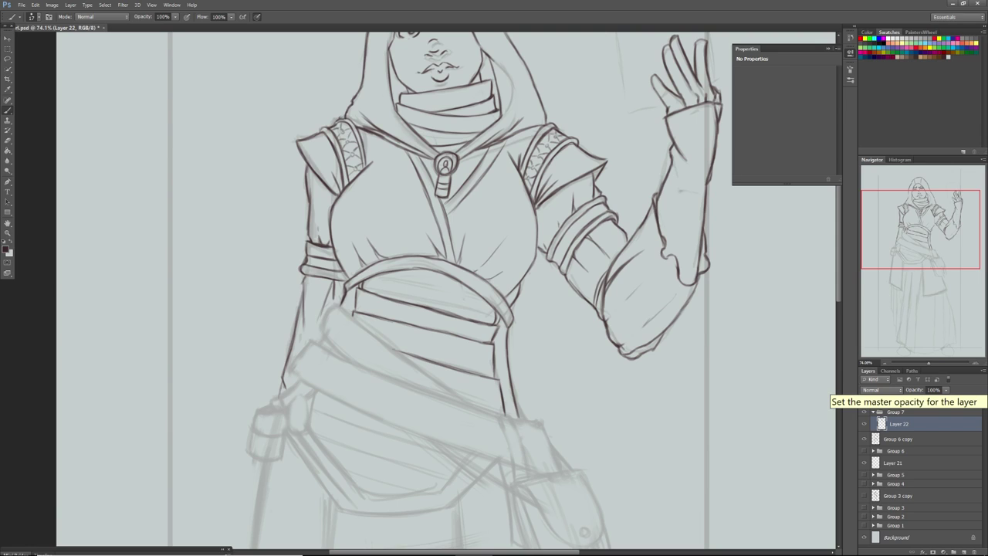
{"action": "left_click_drag", "start_coordinate": [905, 240], "coordinate": [910, 246]}
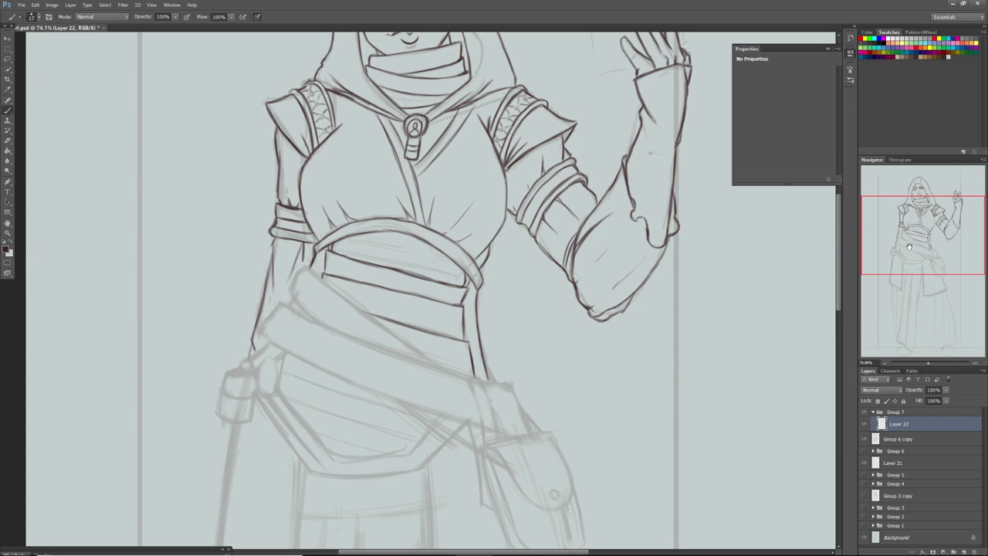
{"action": "left_click", "coordinate": [963, 552]}
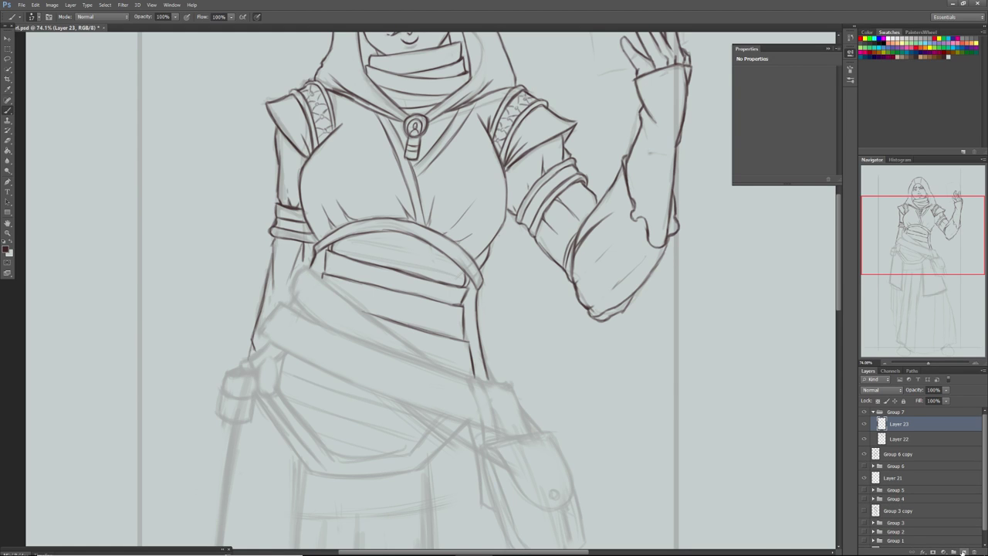
{"action": "left_click_drag", "start_coordinate": [928, 362], "coordinate": [930, 360]}
{"action": "left_click_drag", "start_coordinate": [904, 246], "coordinate": [885, 260]}
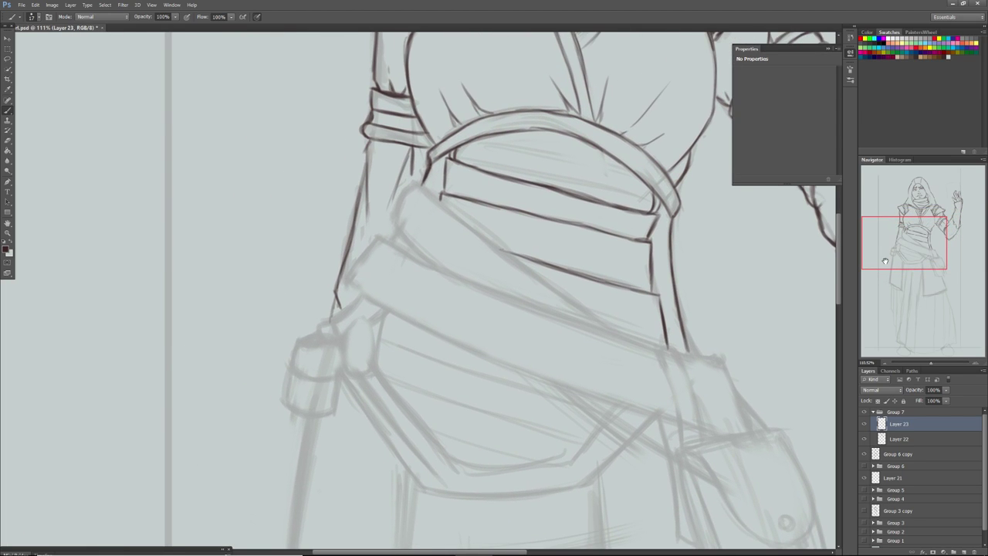
{"action": "left_click_drag", "start_coordinate": [421, 185], "coordinate": [492, 244]}
{"action": "left_click_drag", "start_coordinate": [457, 210], "coordinate": [516, 260]}
{"action": "left_click_drag", "start_coordinate": [466, 221], "coordinate": [542, 279]}
{"action": "left_click_drag", "start_coordinate": [494, 244], "coordinate": [581, 308]}
{"action": "left_click_drag", "start_coordinate": [516, 264], "coordinate": [602, 329]}
{"action": "left_click_drag", "start_coordinate": [545, 287], "coordinate": [566, 304]}
{"action": "mouse_move", "coordinate": [508, 255]}
{"action": "left_mouse_down"}
{"action": "mouse_move", "coordinate": [532, 275]}
{"action": "mouse_move", "coordinate": [431, 190]}
{"action": "left_mouse_up"}
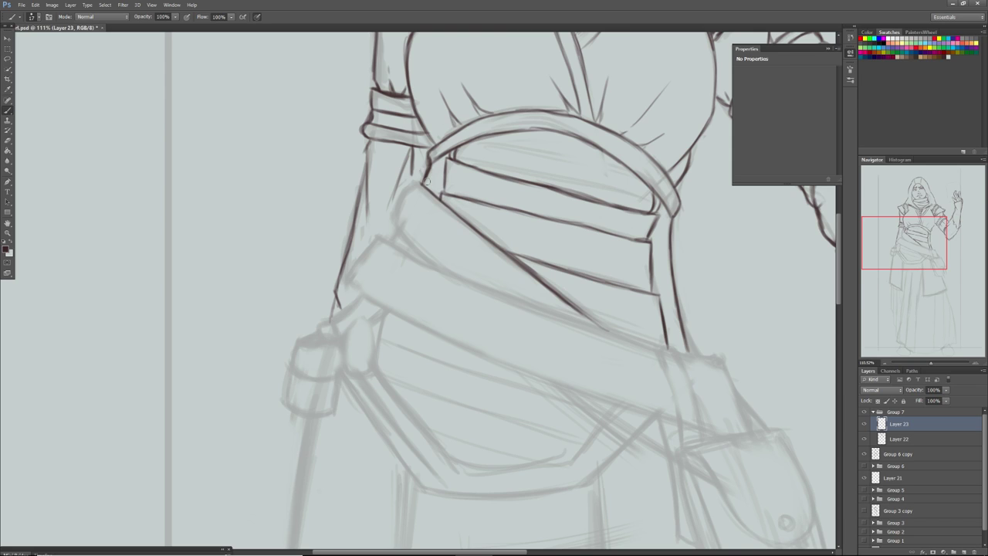
Ink the angled side end of the diagonal waist strap and strengthen the tip of its upper edge
{"action": "mouse_move", "coordinate": [432, 265]}
{"action": "left_mouse_down"}
{"action": "mouse_move", "coordinate": [392, 218]}
{"action": "mouse_move", "coordinate": [427, 264]}
{"action": "mouse_move", "coordinate": [392, 224]}
{"action": "left_mouse_up"}
{"action": "mouse_move", "coordinate": [416, 182]}
{"action": "left_mouse_down"}
{"action": "mouse_move", "coordinate": [392, 222]}
{"action": "mouse_move", "coordinate": [415, 256]}
{"action": "mouse_move", "coordinate": [405, 225]}
{"action": "mouse_move", "coordinate": [412, 187]}
{"action": "mouse_move", "coordinate": [401, 213]}
{"action": "mouse_move", "coordinate": [417, 182]}
{"action": "left_mouse_up"}
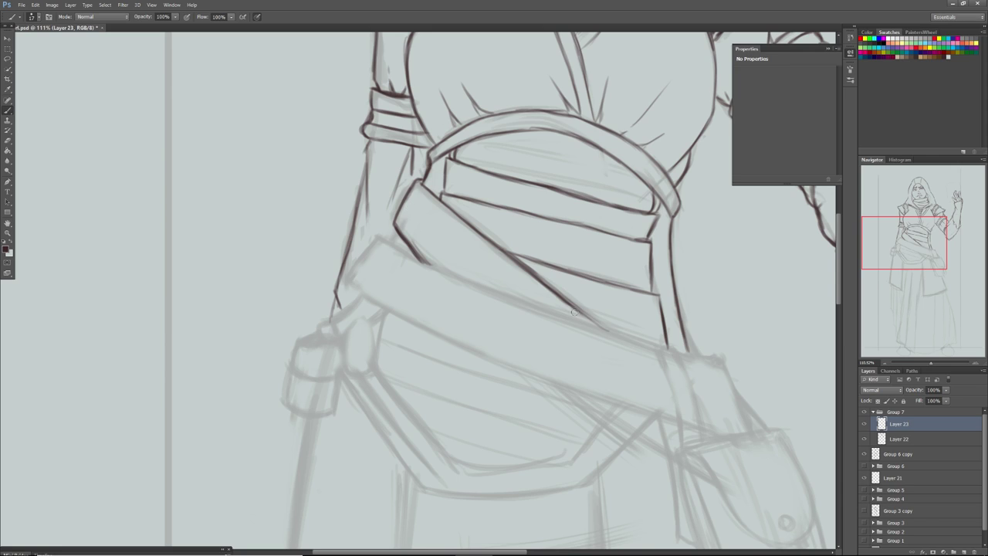
{"action": "left_click_drag", "start_coordinate": [579, 312], "coordinate": [603, 330]}
Divide the diagonal waist strap into segments with short slanted crossing lines
{"action": "left_click_drag", "start_coordinate": [899, 245], "coordinate": [919, 229]}
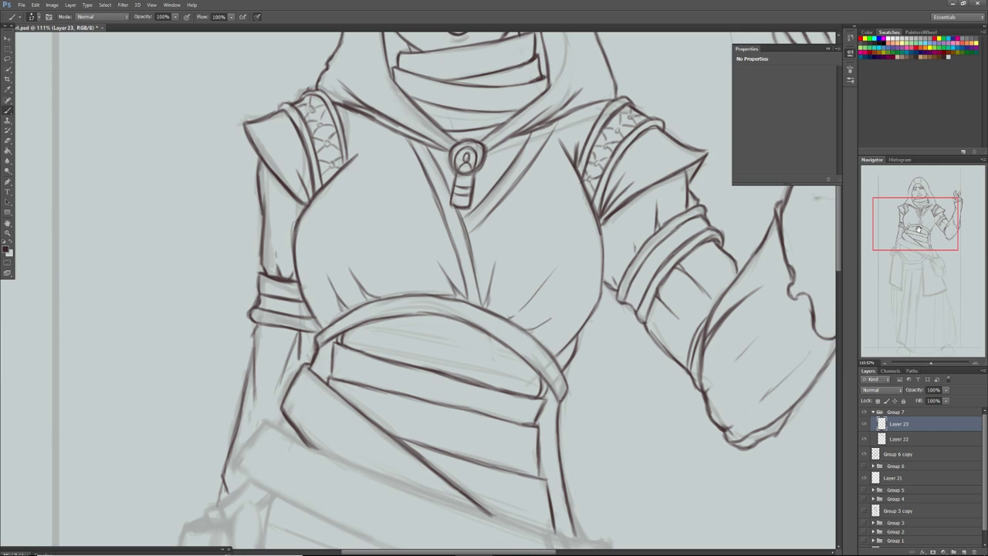
{"action": "left_click_drag", "start_coordinate": [911, 220], "coordinate": [908, 234]}
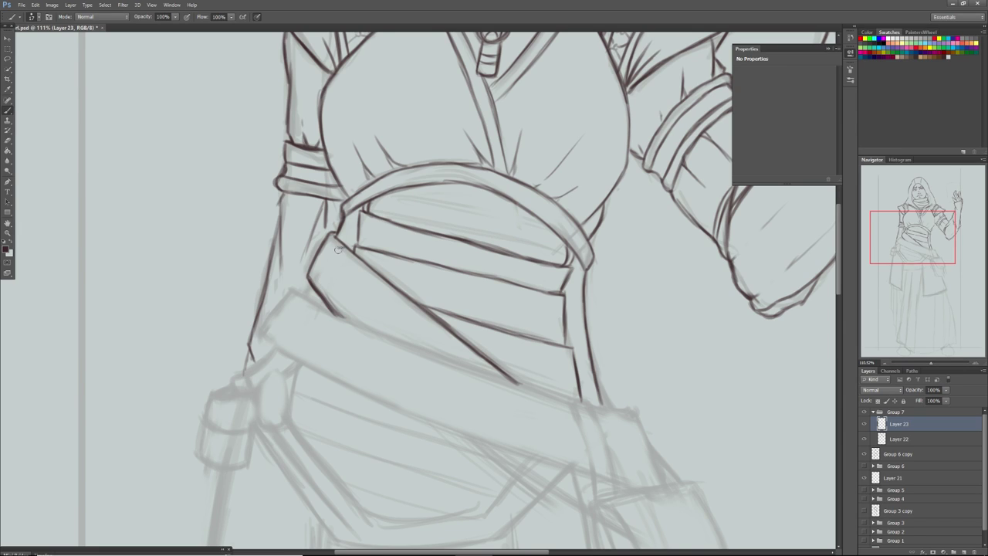
{"action": "left_click_drag", "start_coordinate": [338, 250], "coordinate": [320, 286]}
{"action": "key", "text": "ctrl+z"}
{"action": "left_click_drag", "start_coordinate": [338, 249], "coordinate": [320, 286]}
{"action": "left_click_drag", "start_coordinate": [337, 251], "coordinate": [320, 284]}
{"action": "left_click_drag", "start_coordinate": [348, 258], "coordinate": [324, 304]}
{"action": "mouse_move", "coordinate": [367, 272]}
{"action": "left_mouse_down"}
{"action": "mouse_move", "coordinate": [339, 319]}
{"action": "mouse_move", "coordinate": [368, 275]}
{"action": "left_mouse_up"}
{"action": "mouse_move", "coordinate": [407, 303]}
{"action": "left_mouse_down"}
{"action": "mouse_move", "coordinate": [384, 334]}
{"action": "mouse_move", "coordinate": [416, 330]}
{"action": "mouse_move", "coordinate": [409, 340]}
{"action": "mouse_move", "coordinate": [433, 348]}
{"action": "mouse_move", "coordinate": [412, 339]}
{"action": "left_mouse_up"}
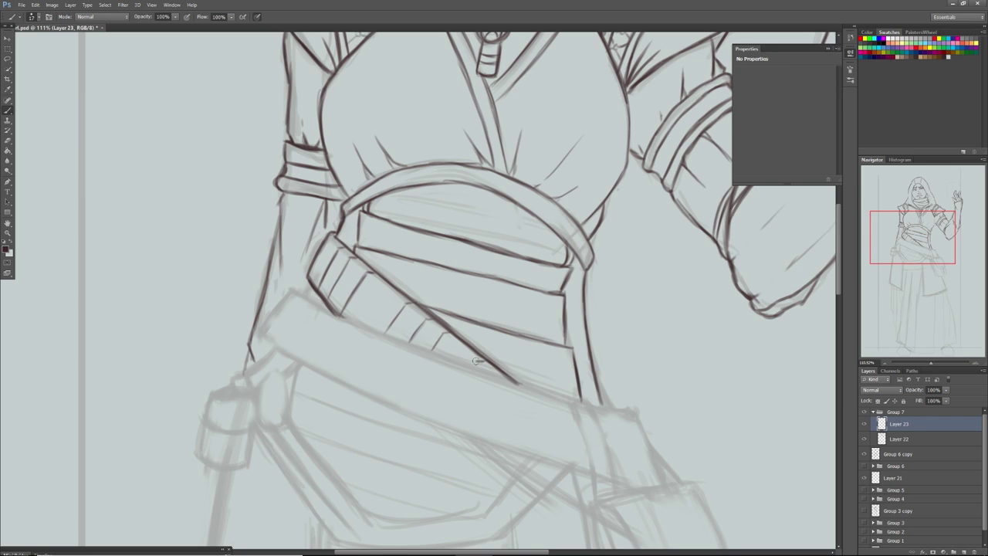
Ink the diagonal strap's narrow lower end and add four small round studs in its segments
{"action": "left_click_drag", "start_coordinate": [474, 365], "coordinate": [498, 370]}
{"action": "left_click_drag", "start_coordinate": [345, 286], "coordinate": [333, 276]}
{"action": "left_click_drag", "start_coordinate": [403, 325], "coordinate": [426, 339]}
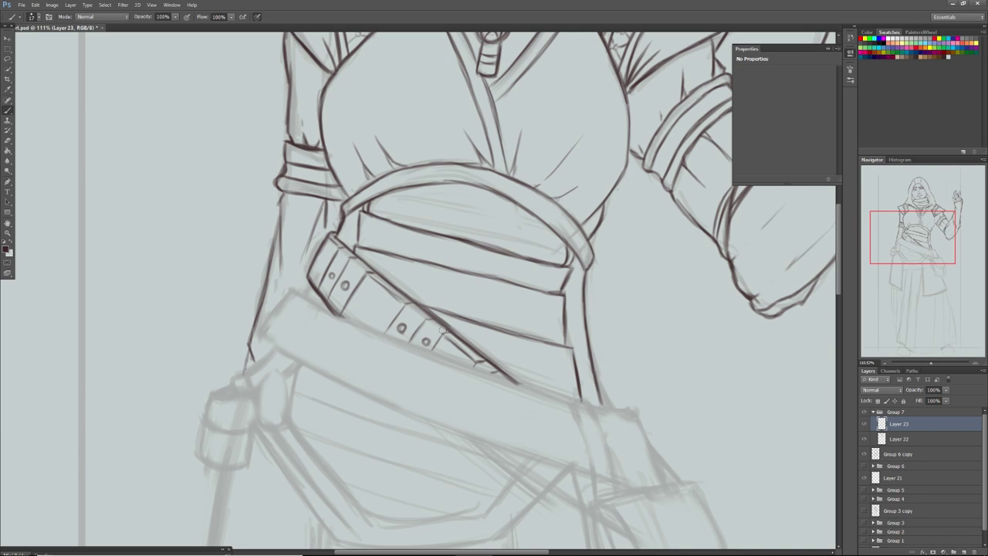
{"action": "left_click", "coordinate": [963, 551]}
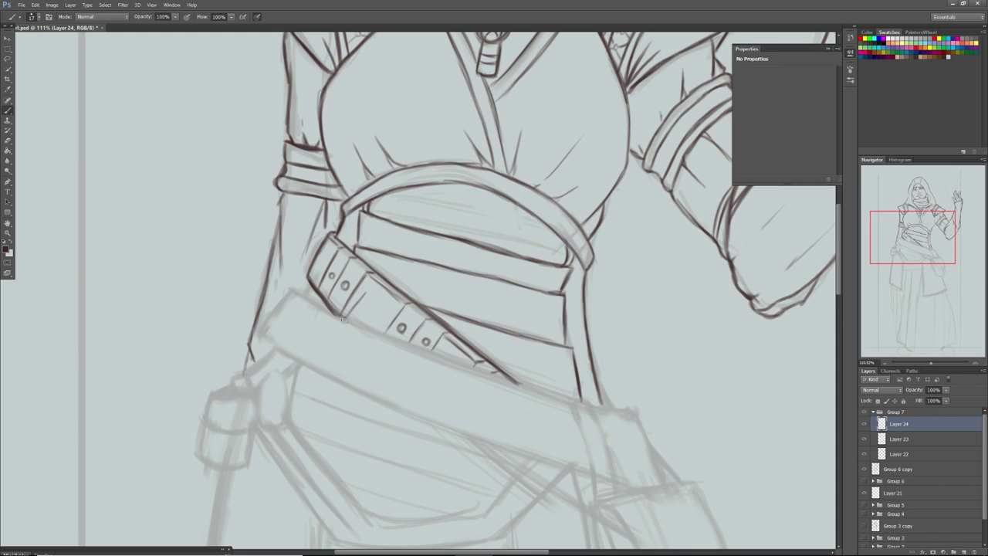
{"action": "mouse_move", "coordinate": [368, 288]}
{"action": "left_mouse_down"}
{"action": "mouse_move", "coordinate": [344, 316]}
{"action": "mouse_move", "coordinate": [333, 309]}
{"action": "left_mouse_up"}
{"action": "mouse_move", "coordinate": [335, 264]}
{"action": "left_mouse_down"}
{"action": "mouse_move", "coordinate": [305, 292]}
{"action": "mouse_move", "coordinate": [323, 263]}
{"action": "mouse_move", "coordinate": [302, 293]}
{"action": "mouse_move", "coordinate": [329, 318]}
{"action": "mouse_move", "coordinate": [301, 293]}
{"action": "mouse_move", "coordinate": [337, 313]}
{"action": "mouse_move", "coordinate": [328, 315]}
{"action": "mouse_move", "coordinate": [355, 303]}
{"action": "mouse_move", "coordinate": [347, 314]}
{"action": "mouse_move", "coordinate": [353, 292]}
{"action": "mouse_move", "coordinate": [332, 310]}
{"action": "mouse_move", "coordinate": [328, 257]}
{"action": "left_mouse_up"}
{"action": "mouse_move", "coordinate": [366, 286]}
{"action": "left_mouse_down"}
{"action": "mouse_move", "coordinate": [350, 260]}
{"action": "mouse_move", "coordinate": [347, 267]}
{"action": "left_mouse_up"}
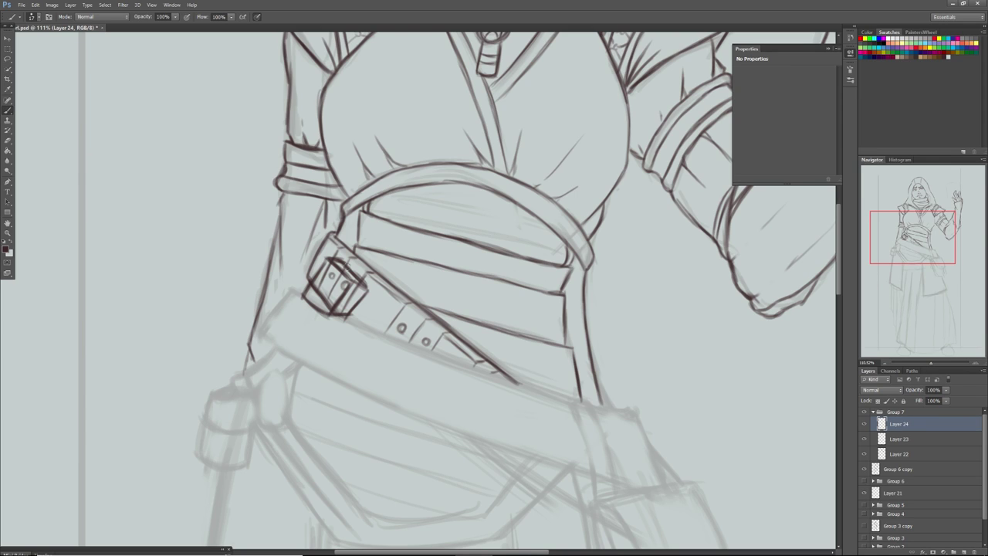
{"action": "key", "text": "ctrl+alt+z"}
{"action": "key", "text": "ctrl+alt+z"}
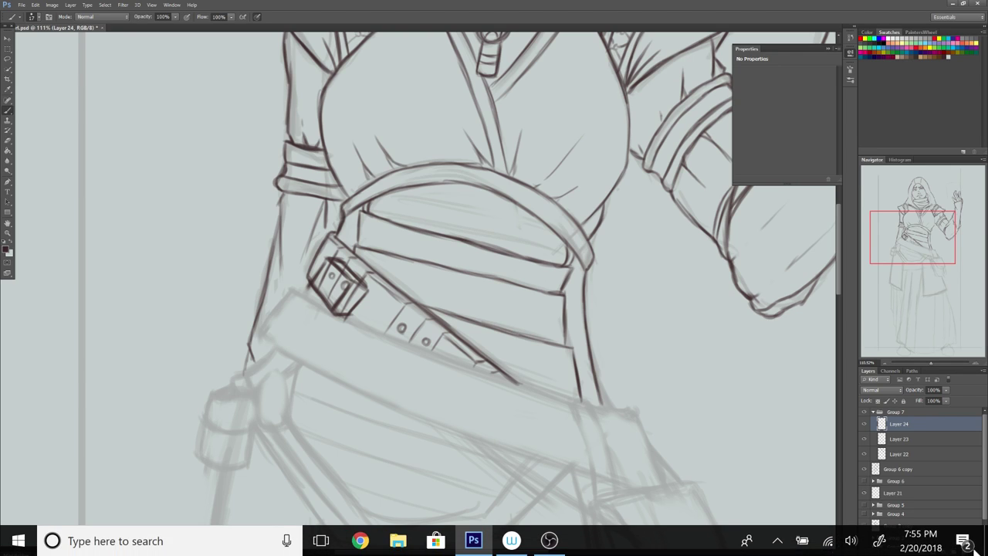
{"action": "left_click", "coordinate": [974, 552]}
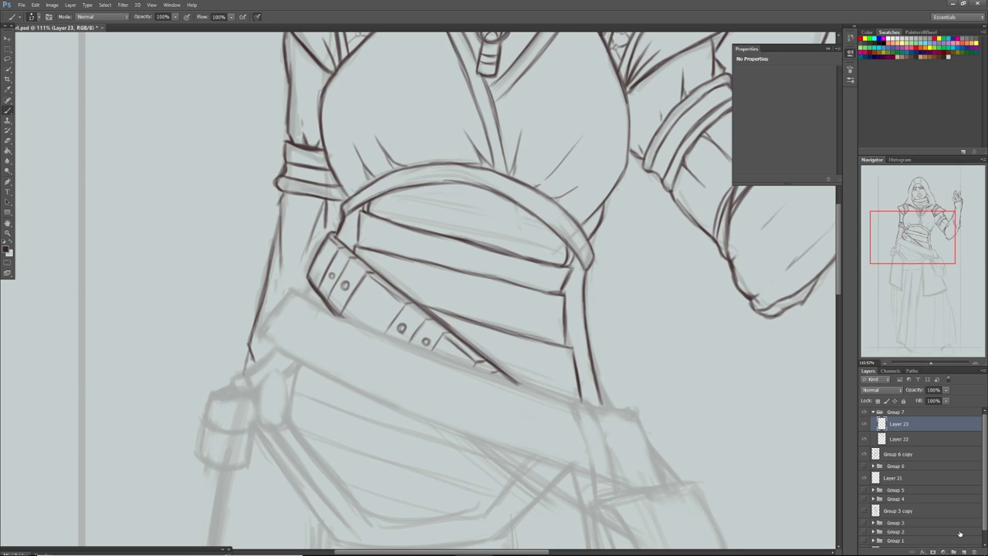
Ink the curved double inner edge of the belt loop where the wide sash meets the hip
{"action": "left_click_drag", "start_coordinate": [901, 249], "coordinate": [905, 264]}
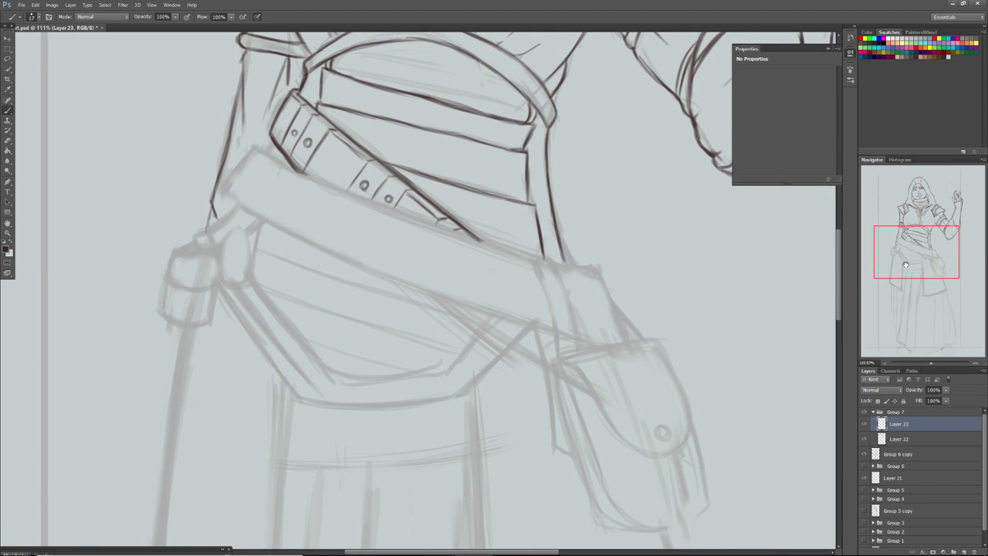
{"action": "left_click_drag", "start_coordinate": [558, 360], "coordinate": [553, 285]}
{"action": "left_click_drag", "start_coordinate": [557, 334], "coordinate": [544, 262]}
{"action": "mouse_move", "coordinate": [556, 315]}
{"action": "left_mouse_down"}
{"action": "mouse_move", "coordinate": [550, 275]}
{"action": "mouse_move", "coordinate": [533, 261]}
{"action": "mouse_move", "coordinate": [557, 326]}
{"action": "left_mouse_up"}
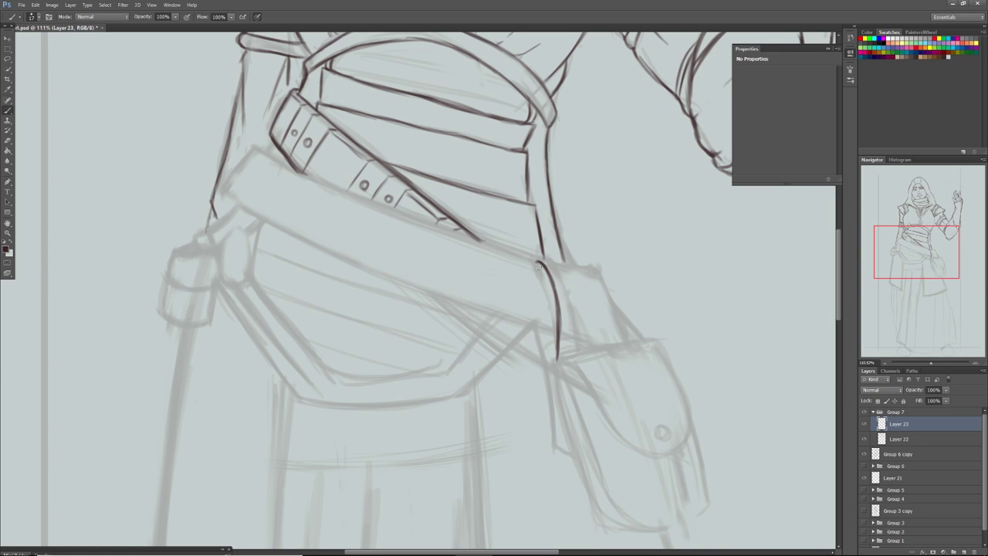
{"action": "mouse_move", "coordinate": [533, 261]}
{"action": "left_mouse_down"}
{"action": "mouse_move", "coordinate": [550, 265]}
{"action": "mouse_move", "coordinate": [562, 292]}
{"action": "left_mouse_up"}
{"action": "left_click_drag", "start_coordinate": [561, 353], "coordinate": [565, 298]}
Ink the belt loop's curved double outer edge and fill the band between with short crossbars
{"action": "mouse_move", "coordinate": [565, 332]}
{"action": "left_mouse_down"}
{"action": "mouse_move", "coordinate": [558, 283]}
{"action": "mouse_move", "coordinate": [559, 349]}
{"action": "mouse_move", "coordinate": [564, 301]}
{"action": "mouse_move", "coordinate": [577, 319]}
{"action": "mouse_move", "coordinate": [576, 352]}
{"action": "left_mouse_up"}
{"action": "mouse_move", "coordinate": [577, 309]}
{"action": "left_mouse_down"}
{"action": "mouse_move", "coordinate": [573, 350]}
{"action": "mouse_move", "coordinate": [573, 297]}
{"action": "left_mouse_up"}
{"action": "left_click_drag", "start_coordinate": [576, 346], "coordinate": [572, 284]}
{"action": "mouse_move", "coordinate": [576, 327]}
{"action": "left_mouse_down"}
{"action": "mouse_move", "coordinate": [563, 260]}
{"action": "mouse_move", "coordinate": [570, 269]}
{"action": "left_mouse_up"}
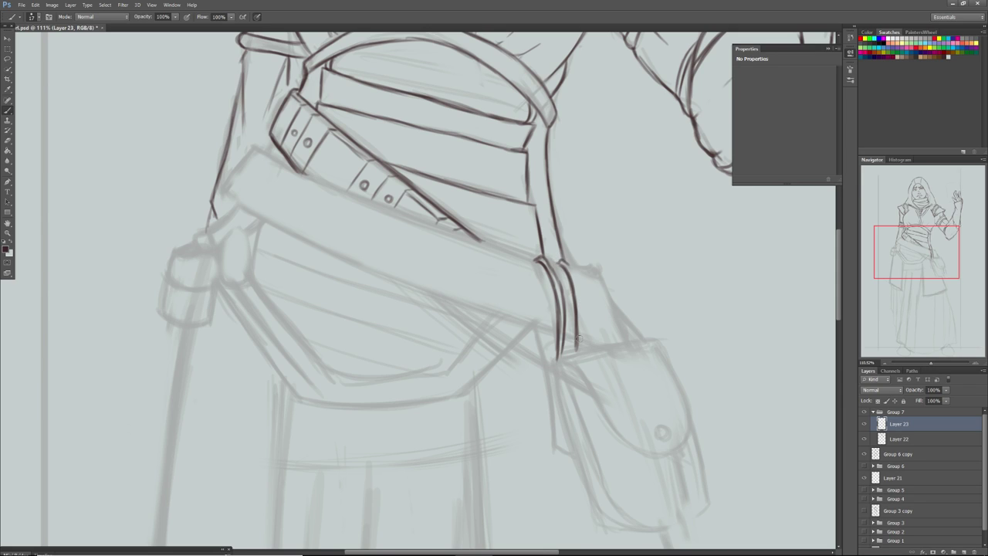
{"action": "left_click_drag", "start_coordinate": [581, 345], "coordinate": [566, 265]}
{"action": "mouse_move", "coordinate": [554, 272]}
{"action": "left_mouse_down"}
{"action": "mouse_move", "coordinate": [566, 273]}
{"action": "mouse_move", "coordinate": [550, 263]}
{"action": "mouse_move", "coordinate": [568, 285]}
{"action": "mouse_move", "coordinate": [575, 342]}
{"action": "left_mouse_up"}
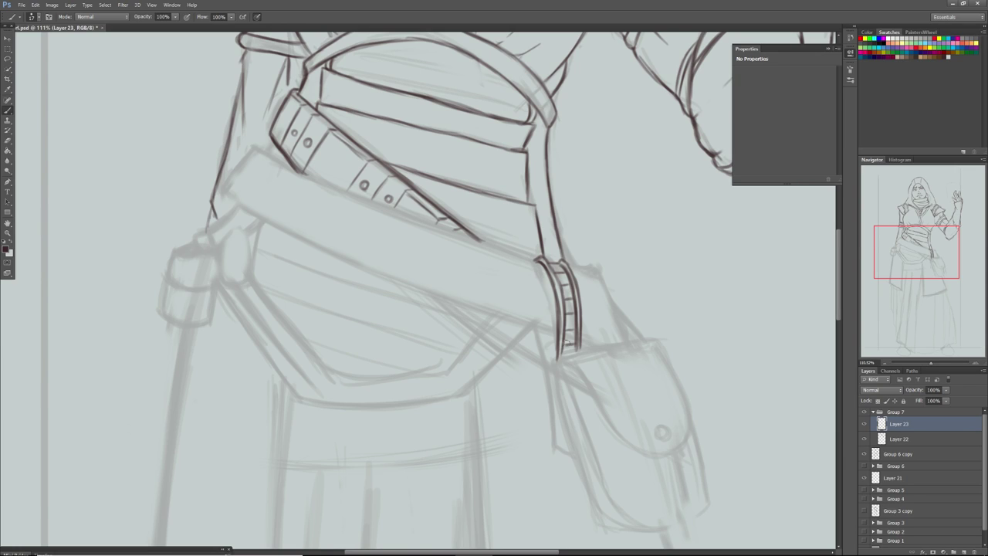
Ink short accent lines beside the belt loop and above the pouch, plus the diagonal edge beneath the sash
{"action": "left_click_drag", "start_coordinate": [553, 359], "coordinate": [548, 328]}
{"action": "mouse_move", "coordinate": [612, 306]}
{"action": "left_mouse_down"}
{"action": "mouse_move", "coordinate": [646, 339]}
{"action": "mouse_move", "coordinate": [625, 328]}
{"action": "mouse_move", "coordinate": [635, 337]}
{"action": "left_mouse_up"}
{"action": "left_click_drag", "start_coordinate": [618, 321], "coordinate": [642, 341]}
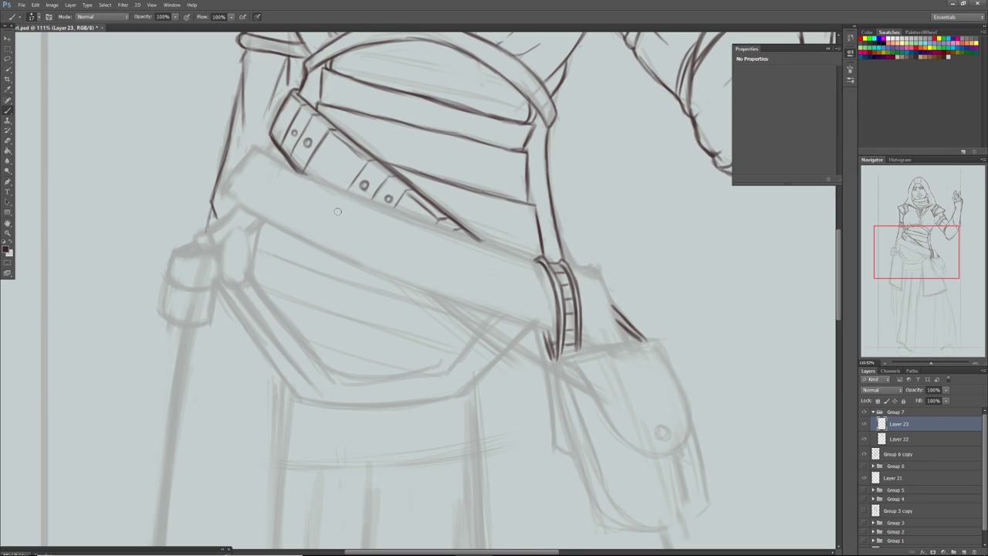
{"action": "left_click_drag", "start_coordinate": [433, 293], "coordinate": [514, 352]}
{"action": "left_click_drag", "start_coordinate": [460, 314], "coordinate": [554, 372]}
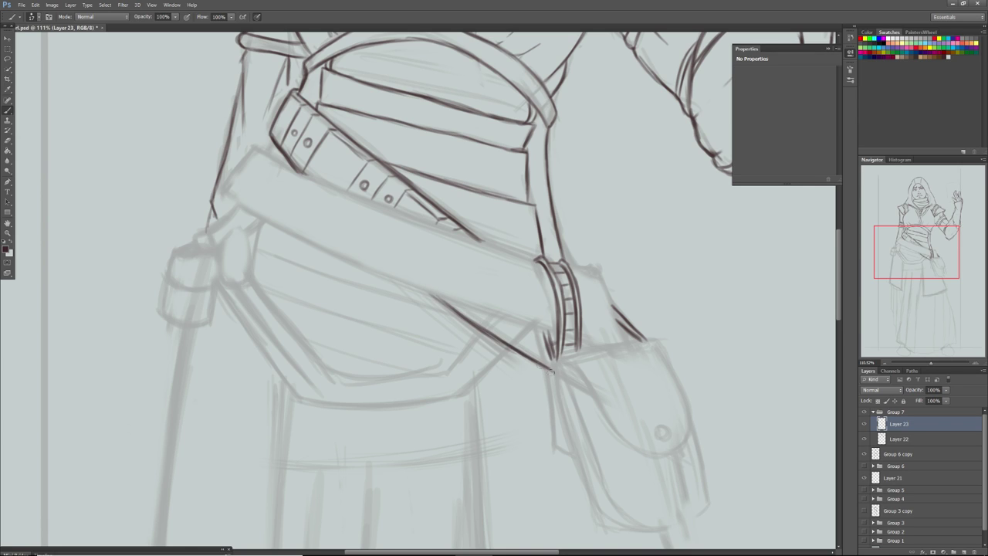
Ink short dividers and two round studs on the studded strap section that emerges beneath the sash
{"action": "left_click_drag", "start_coordinate": [493, 337], "coordinate": [517, 355]}
{"action": "mouse_move", "coordinate": [494, 317]}
{"action": "left_mouse_down"}
{"action": "mouse_move", "coordinate": [485, 329]}
{"action": "mouse_move", "coordinate": [503, 346]}
{"action": "left_mouse_up"}
{"action": "key", "text": "ctrl+z"}
{"action": "mouse_move", "coordinate": [540, 334]}
{"action": "left_mouse_down"}
{"action": "mouse_move", "coordinate": [525, 351]}
{"action": "mouse_move", "coordinate": [527, 334]}
{"action": "mouse_move", "coordinate": [504, 327]}
{"action": "left_mouse_up"}
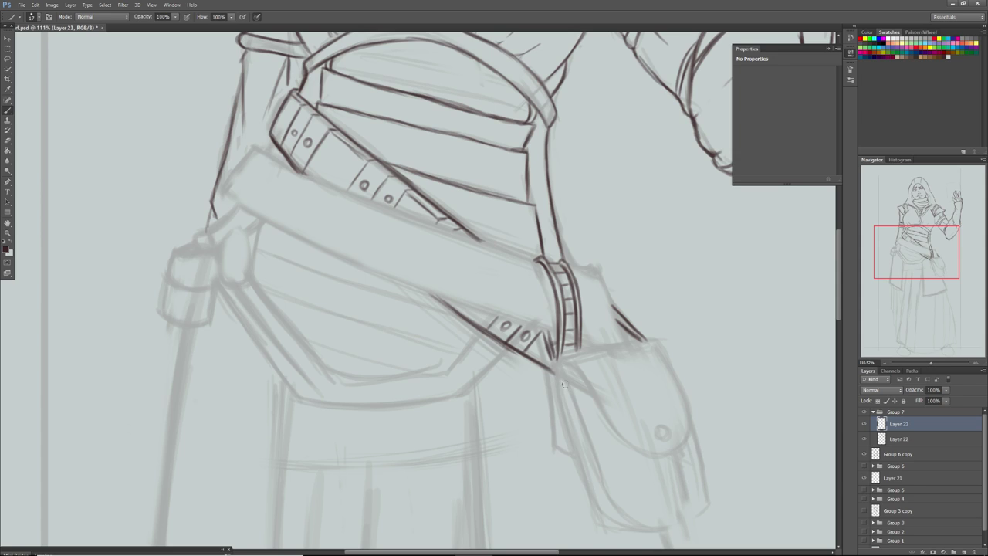
Ink the hip pouch's upper corner at the strap, its long inner side and its curved bottom edge
{"action": "mouse_move", "coordinate": [556, 366]}
{"action": "left_mouse_down"}
{"action": "mouse_move", "coordinate": [571, 396]}
{"action": "mouse_move", "coordinate": [559, 364]}
{"action": "mouse_move", "coordinate": [552, 367]}
{"action": "mouse_move", "coordinate": [558, 359]}
{"action": "mouse_move", "coordinate": [566, 373]}
{"action": "mouse_move", "coordinate": [547, 360]}
{"action": "mouse_move", "coordinate": [599, 405]}
{"action": "left_mouse_up"}
{"action": "scroll", "coordinate": [606, 452], "scroll_direction": "down", "scroll_amount": 5}
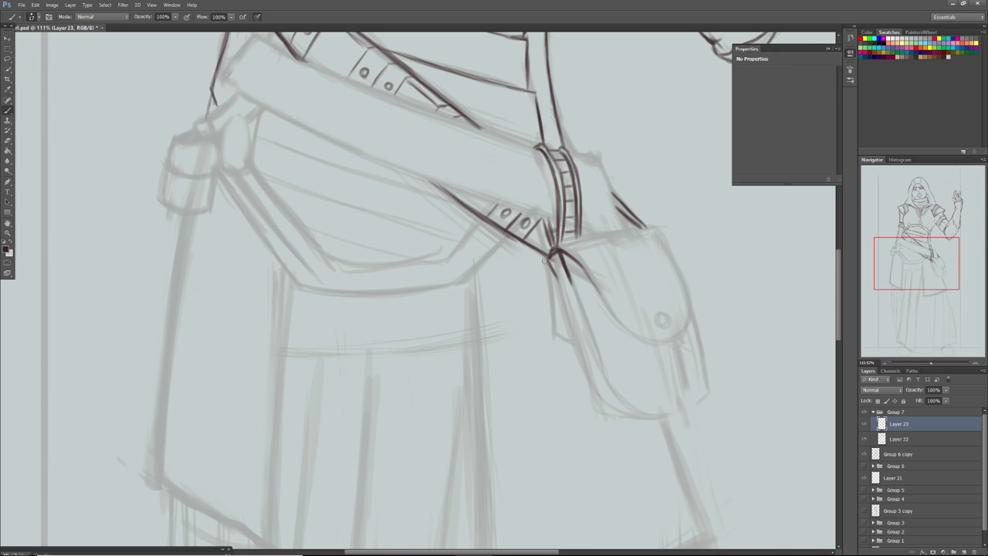
{"action": "mouse_move", "coordinate": [589, 384]}
{"action": "left_mouse_down"}
{"action": "mouse_move", "coordinate": [590, 403]}
{"action": "mouse_move", "coordinate": [559, 293]}
{"action": "mouse_move", "coordinate": [570, 330]}
{"action": "left_mouse_up"}
{"action": "mouse_move", "coordinate": [554, 281]}
{"action": "left_mouse_down"}
{"action": "mouse_move", "coordinate": [565, 314]}
{"action": "mouse_move", "coordinate": [546, 261]}
{"action": "left_mouse_up"}
{"action": "mouse_move", "coordinate": [589, 388]}
{"action": "left_mouse_down"}
{"action": "mouse_move", "coordinate": [630, 415]}
{"action": "mouse_move", "coordinate": [609, 410]}
{"action": "mouse_move", "coordinate": [591, 356]}
{"action": "mouse_move", "coordinate": [599, 392]}
{"action": "mouse_move", "coordinate": [576, 309]}
{"action": "left_mouse_up"}
{"action": "left_click_drag", "start_coordinate": [588, 351], "coordinate": [570, 282]}
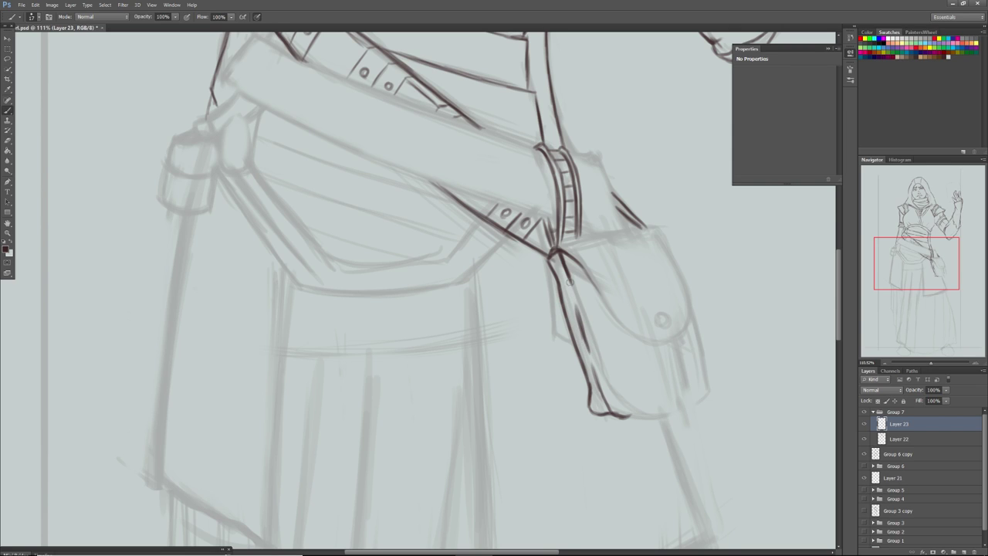
{"action": "mouse_move", "coordinate": [611, 416]}
{"action": "left_mouse_down"}
{"action": "mouse_move", "coordinate": [667, 417]}
{"action": "mouse_move", "coordinate": [626, 415]}
{"action": "mouse_move", "coordinate": [643, 421]}
{"action": "mouse_move", "coordinate": [676, 409]}
{"action": "mouse_move", "coordinate": [646, 421]}
{"action": "mouse_move", "coordinate": [694, 400]}
{"action": "left_mouse_up"}
{"action": "mouse_move", "coordinate": [650, 423]}
{"action": "left_mouse_down"}
{"action": "mouse_move", "coordinate": [699, 389]}
{"action": "mouse_move", "coordinate": [671, 423]}
{"action": "mouse_move", "coordinate": [697, 391]}
{"action": "mouse_move", "coordinate": [709, 394]}
{"action": "mouse_move", "coordinate": [638, 425]}
{"action": "mouse_move", "coordinate": [606, 410]}
{"action": "mouse_move", "coordinate": [663, 422]}
{"action": "left_mouse_up"}
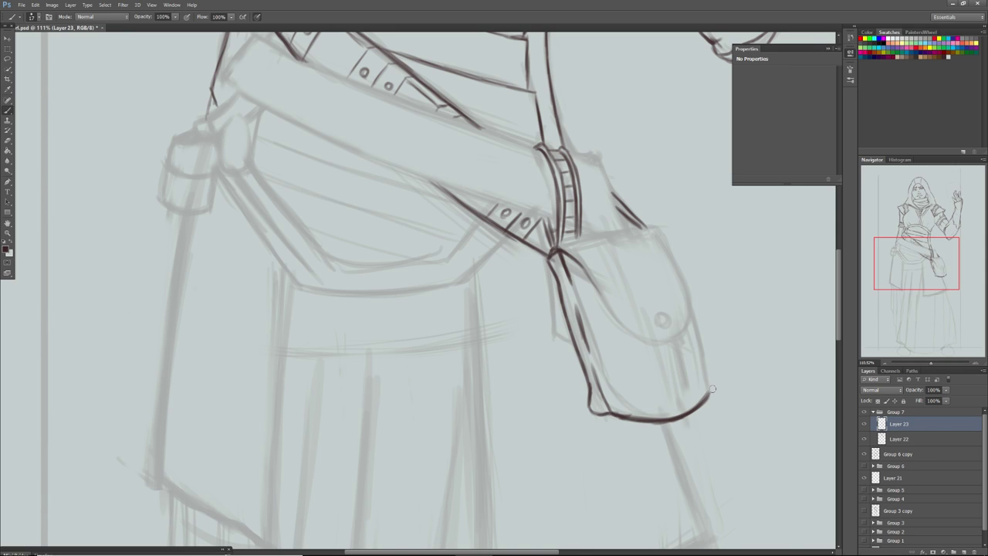
Ink the pouch's outer side and the flap's rounded lower edge with its small round button
{"action": "mouse_move", "coordinate": [706, 395]}
{"action": "left_mouse_down"}
{"action": "mouse_move", "coordinate": [693, 311]}
{"action": "mouse_move", "coordinate": [710, 392]}
{"action": "mouse_move", "coordinate": [687, 329]}
{"action": "mouse_move", "coordinate": [659, 317]}
{"action": "mouse_move", "coordinate": [671, 336]}
{"action": "mouse_move", "coordinate": [651, 340]}
{"action": "mouse_move", "coordinate": [690, 316]}
{"action": "mouse_move", "coordinate": [677, 332]}
{"action": "mouse_move", "coordinate": [687, 304]}
{"action": "mouse_move", "coordinate": [682, 333]}
{"action": "mouse_move", "coordinate": [682, 270]}
{"action": "left_mouse_up"}
{"action": "mouse_move", "coordinate": [691, 304]}
{"action": "left_mouse_down"}
{"action": "mouse_move", "coordinate": [662, 225]}
{"action": "mouse_move", "coordinate": [691, 303]}
{"action": "mouse_move", "coordinate": [691, 291]}
{"action": "mouse_move", "coordinate": [687, 328]}
{"action": "mouse_move", "coordinate": [684, 290]}
{"action": "left_mouse_up"}
{"action": "left_click_drag", "start_coordinate": [678, 337], "coordinate": [635, 335]}
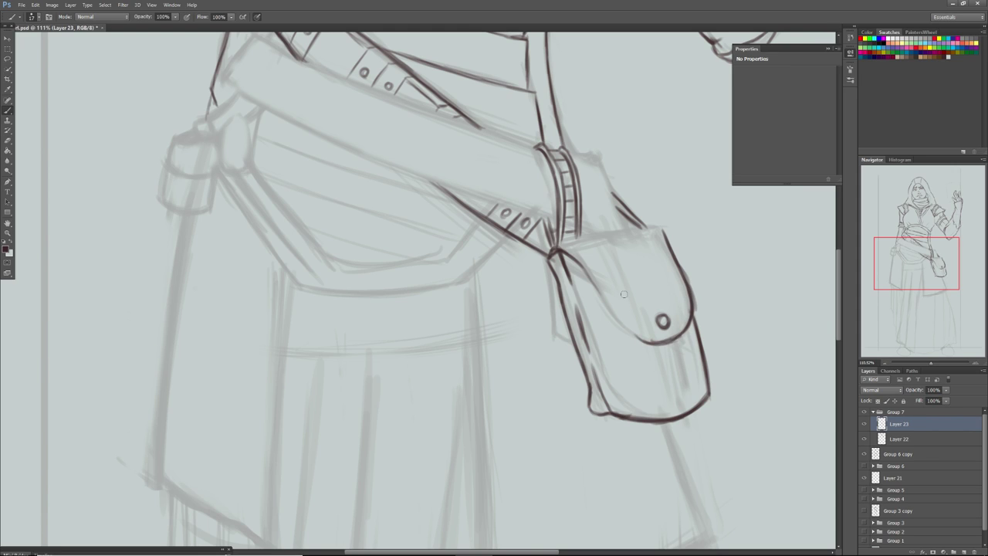
Ink the flap's curved double border on both sides and the straight top edge of the pouch
{"action": "mouse_move", "coordinate": [579, 265]}
{"action": "left_mouse_down"}
{"action": "mouse_move", "coordinate": [625, 333]}
{"action": "mouse_move", "coordinate": [610, 304]}
{"action": "mouse_move", "coordinate": [644, 339]}
{"action": "mouse_move", "coordinate": [627, 329]}
{"action": "mouse_move", "coordinate": [661, 344]}
{"action": "left_mouse_up"}
{"action": "mouse_move", "coordinate": [546, 258]}
{"action": "left_mouse_down"}
{"action": "mouse_move", "coordinate": [574, 246]}
{"action": "mouse_move", "coordinate": [558, 238]}
{"action": "mouse_move", "coordinate": [582, 253]}
{"action": "mouse_move", "coordinate": [551, 245]}
{"action": "mouse_move", "coordinate": [589, 258]}
{"action": "mouse_move", "coordinate": [576, 246]}
{"action": "mouse_move", "coordinate": [619, 302]}
{"action": "left_mouse_up"}
{"action": "mouse_move", "coordinate": [593, 271]}
{"action": "left_mouse_down"}
{"action": "mouse_move", "coordinate": [625, 316]}
{"action": "mouse_move", "coordinate": [602, 280]}
{"action": "mouse_move", "coordinate": [649, 334]}
{"action": "mouse_move", "coordinate": [626, 320]}
{"action": "mouse_move", "coordinate": [656, 336]}
{"action": "mouse_move", "coordinate": [635, 323]}
{"action": "mouse_move", "coordinate": [659, 335]}
{"action": "left_mouse_up"}
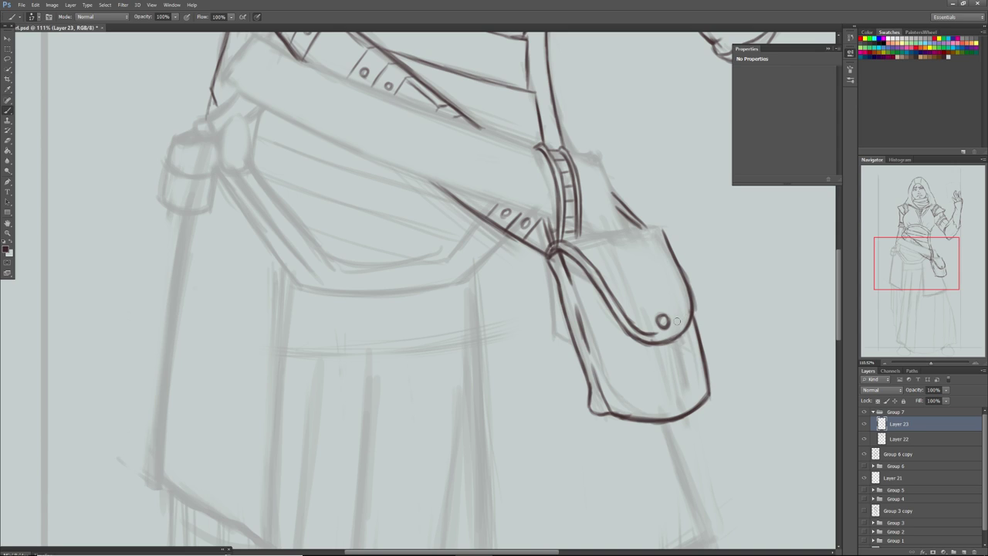
{"action": "mouse_move", "coordinate": [675, 322]}
{"action": "left_mouse_down"}
{"action": "mouse_move", "coordinate": [684, 300]}
{"action": "mouse_move", "coordinate": [644, 227]}
{"action": "mouse_move", "coordinate": [655, 222]}
{"action": "mouse_move", "coordinate": [662, 234]}
{"action": "mouse_move", "coordinate": [643, 226]}
{"action": "left_mouse_up"}
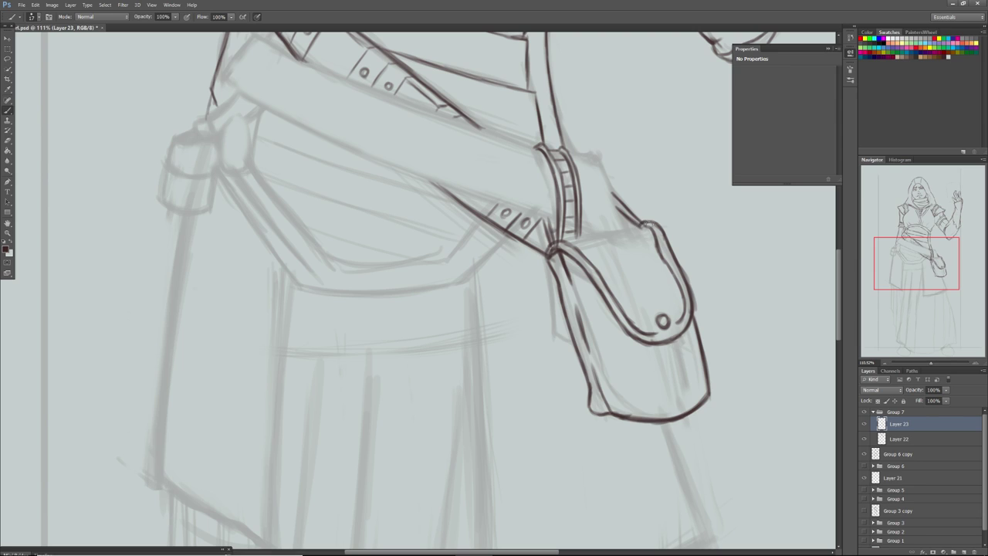
{"action": "left_click_drag", "start_coordinate": [565, 241], "coordinate": [642, 226]}
{"action": "left_click_drag", "start_coordinate": [571, 240], "coordinate": [639, 227]}
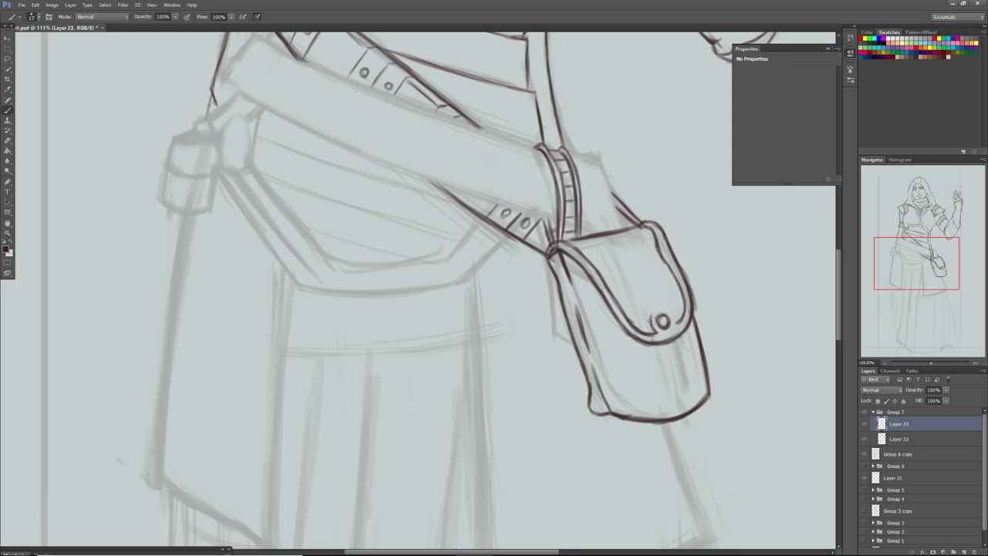
Curve the flap's border around the button and add short accents on the flap and beside the diagonal strap's upper end
{"action": "left_click_drag", "start_coordinate": [650, 316], "coordinate": [670, 311]}
{"action": "mouse_move", "coordinate": [617, 270]}
{"action": "left_mouse_down"}
{"action": "mouse_move", "coordinate": [653, 257]}
{"action": "mouse_move", "coordinate": [620, 276]}
{"action": "left_mouse_up"}
{"action": "left_click_drag", "start_coordinate": [907, 252], "coordinate": [897, 237]}
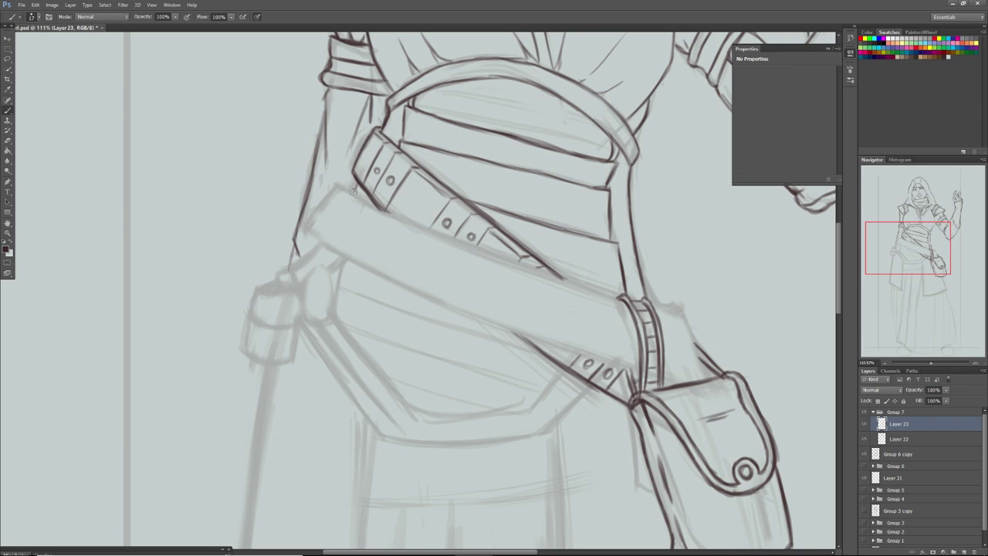
{"action": "left_click_drag", "start_coordinate": [357, 182], "coordinate": [352, 192]}
Create a new layer above the current line-art layer in Group 7
{"action": "mouse_move", "coordinate": [930, 360]}
{"action": "left_mouse_down"}
{"action": "mouse_move", "coordinate": [924, 369]}
{"action": "mouse_move", "coordinate": [937, 371]}
{"action": "left_mouse_up"}
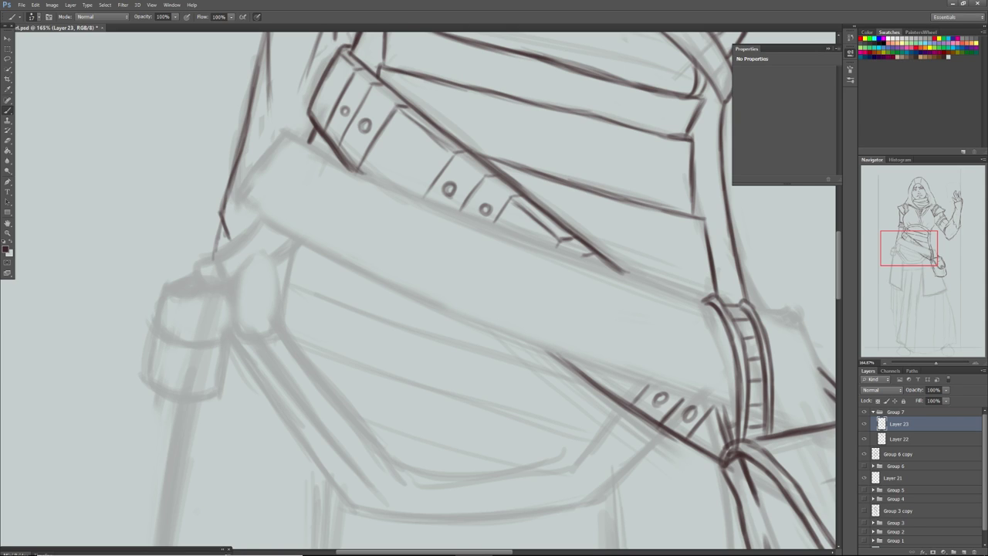
{"action": "left_click_drag", "start_coordinate": [902, 245], "coordinate": [906, 243]}
{"action": "left_click_drag", "start_coordinate": [935, 358], "coordinate": [930, 361]}
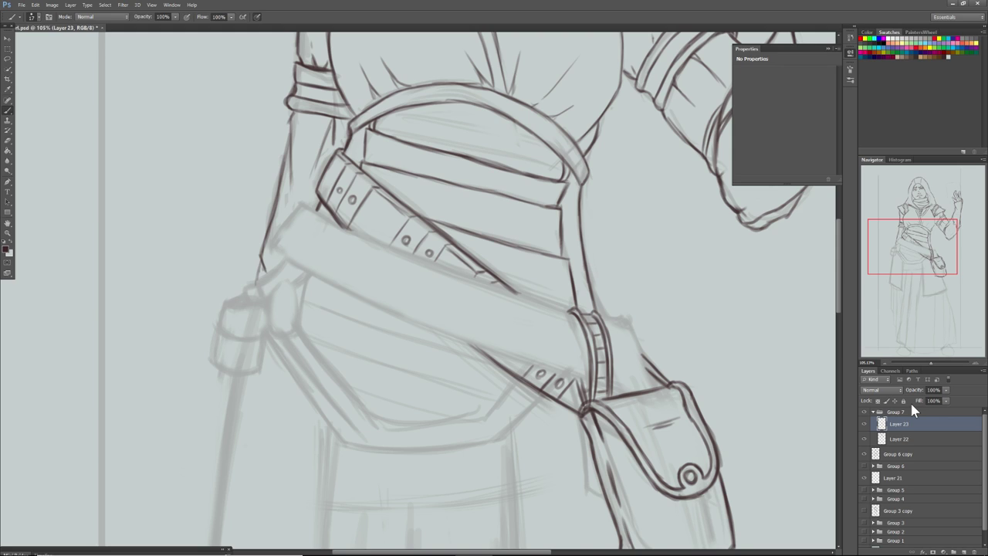
{"action": "left_click", "coordinate": [963, 552]}
{"action": "left_click_drag", "start_coordinate": [901, 257], "coordinate": [902, 253]}
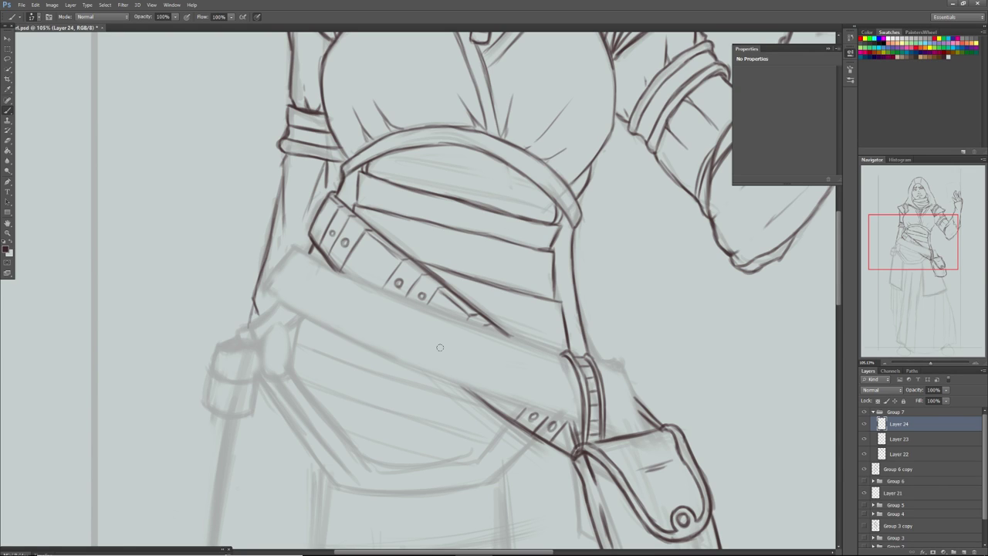
{"action": "left_click", "coordinate": [863, 425]}
{"action": "left_click", "coordinate": [864, 425]}
{"action": "left_click_drag", "start_coordinate": [929, 361], "coordinate": [925, 363]}
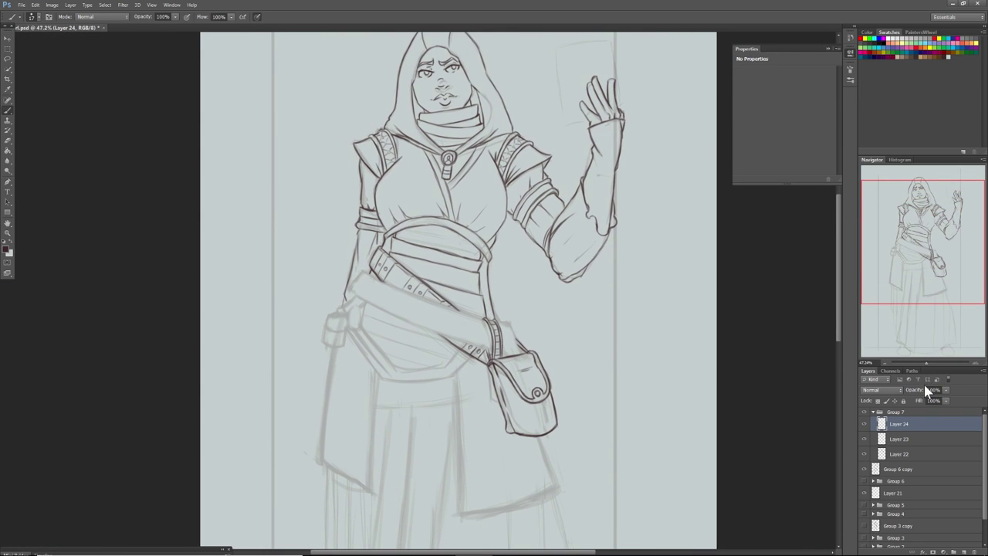
Set the brush size to 24 and ink the two slanted side edges of the front hip panel below the sash
{"action": "right_click", "coordinate": [441, 351]}
{"action": "left_click_drag", "start_coordinate": [456, 368], "coordinate": [447, 368]}
{"action": "left_click", "coordinate": [434, 371]}
{"action": "left_click_drag", "start_coordinate": [448, 309], "coordinate": [438, 378]}
{"action": "left_click_drag", "start_coordinate": [444, 340], "coordinate": [438, 379]}
{"action": "left_click_drag", "start_coordinate": [446, 315], "coordinate": [437, 379]}
{"action": "left_click_drag", "start_coordinate": [389, 295], "coordinate": [357, 349]}
{"action": "left_click_drag", "start_coordinate": [383, 304], "coordinate": [358, 348]}
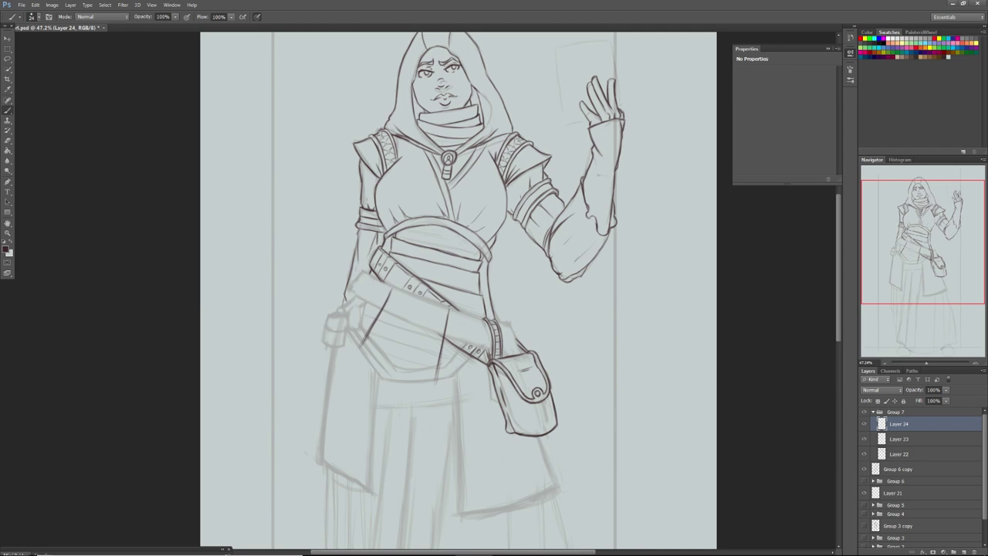
Ink the hip panel's angled lower corner and curved bottom edge, and thicken its side nearest the pouch
{"action": "left_click_drag", "start_coordinate": [436, 378], "coordinate": [446, 319]}
{"action": "mouse_move", "coordinate": [374, 330]}
{"action": "left_mouse_down"}
{"action": "mouse_move", "coordinate": [359, 371]}
{"action": "mouse_move", "coordinate": [377, 393]}
{"action": "left_mouse_up"}
{"action": "left_click_drag", "start_coordinate": [363, 365], "coordinate": [378, 391]}
{"action": "mouse_move", "coordinate": [362, 344]}
{"action": "left_mouse_down"}
{"action": "mouse_move", "coordinate": [358, 366]}
{"action": "mouse_move", "coordinate": [381, 399]}
{"action": "mouse_move", "coordinate": [437, 379]}
{"action": "left_mouse_up"}
{"action": "mouse_move", "coordinate": [384, 397]}
{"action": "left_mouse_down"}
{"action": "mouse_move", "coordinate": [431, 381]}
{"action": "mouse_move", "coordinate": [375, 400]}
{"action": "mouse_move", "coordinate": [435, 352]}
{"action": "mouse_move", "coordinate": [445, 364]}
{"action": "mouse_move", "coordinate": [433, 382]}
{"action": "mouse_move", "coordinate": [447, 312]}
{"action": "left_mouse_up"}
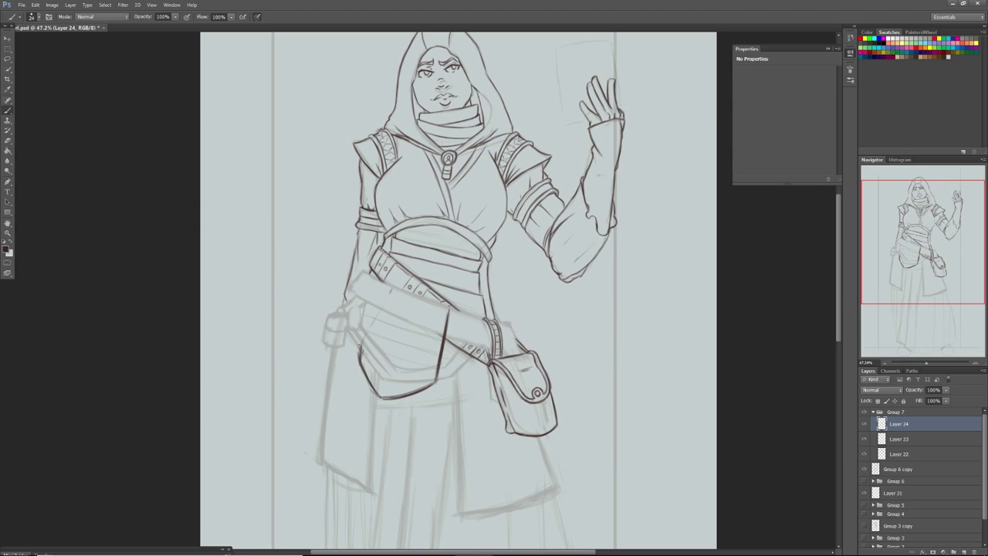
Ink the hip panel's outer side up to the diagonal strap, rework its opposite side and undo the last two strokes
{"action": "left_click_drag", "start_coordinate": [368, 330], "coordinate": [394, 289]}
{"action": "mouse_move", "coordinate": [450, 307]}
{"action": "left_mouse_down"}
{"action": "mouse_move", "coordinate": [437, 377]}
{"action": "mouse_move", "coordinate": [444, 327]}
{"action": "left_mouse_up"}
{"action": "left_click_drag", "start_coordinate": [436, 374], "coordinate": [450, 307]}
{"action": "left_click_drag", "start_coordinate": [436, 370], "coordinate": [443, 335]}
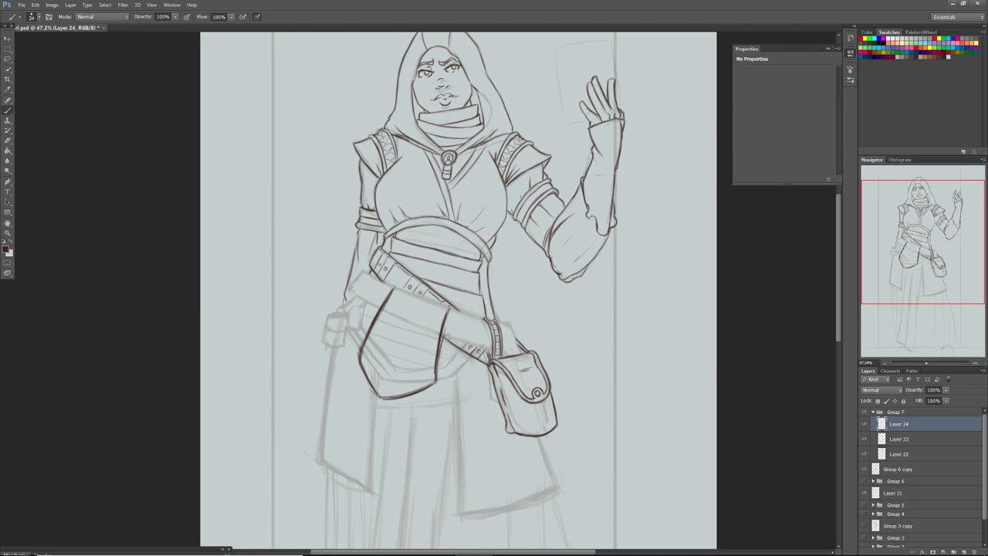
{"action": "key", "text": "ctrl+alt+z"}
{"action": "key", "text": "ctrl+alt+z"}
Set the brush size to 14 and draw an upright narrow tube with rounded ends on the empty canvas beside the hip
{"action": "left_click_drag", "start_coordinate": [927, 363], "coordinate": [930, 364]}
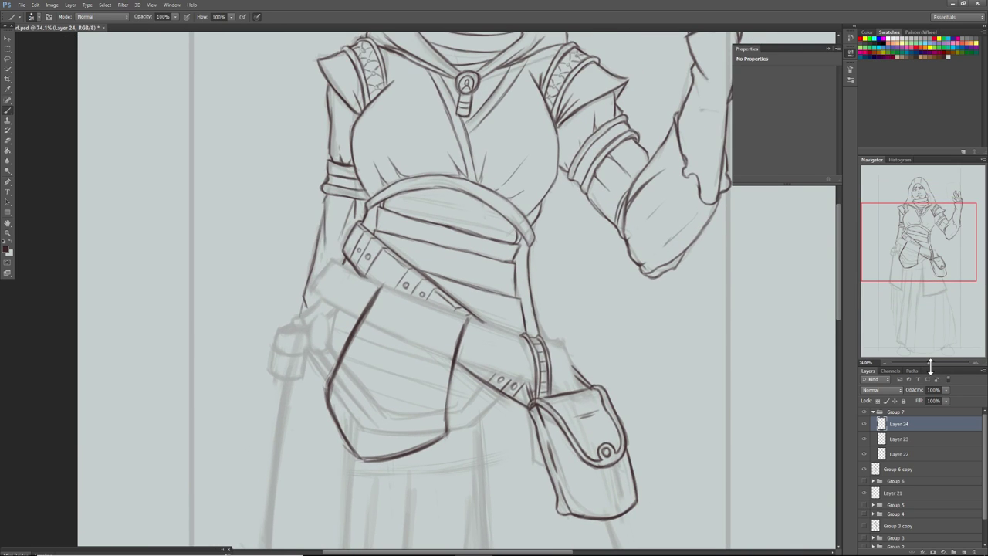
{"action": "right_click", "coordinate": [210, 360]}
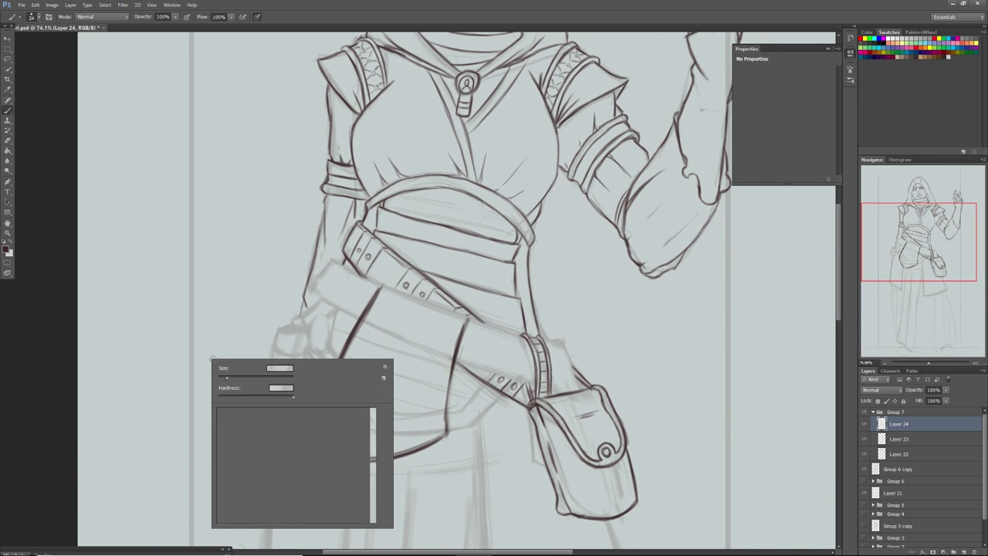
{"action": "mouse_move", "coordinate": [227, 377]}
{"action": "left_mouse_down"}
{"action": "mouse_move", "coordinate": [202, 372]}
{"action": "mouse_move", "coordinate": [202, 254]}
{"action": "left_mouse_up"}
{"action": "left_click", "coordinate": [203, 368]}
{"action": "left_click_drag", "start_coordinate": [227, 402], "coordinate": [227, 261]}
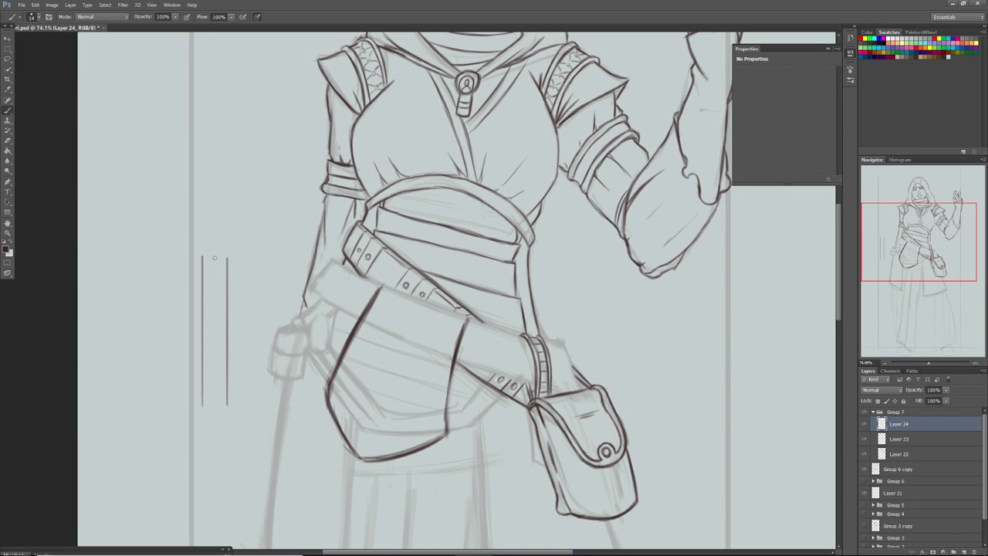
{"action": "mouse_move", "coordinate": [203, 259]}
{"action": "left_mouse_down"}
{"action": "mouse_move", "coordinate": [226, 256]}
{"action": "mouse_move", "coordinate": [202, 257]}
{"action": "mouse_move", "coordinate": [218, 260]}
{"action": "left_mouse_up"}
{"action": "key", "text": "ctrl+z"}
{"action": "left_click_drag", "start_coordinate": [201, 405], "coordinate": [223, 407]}
Lasso the tube, rotate it about 112° into a diagonal position beside the arm, apply the transformation and deselect
{"action": "left_click", "coordinate": [8, 59]}
{"action": "mouse_move", "coordinate": [188, 417]}
{"action": "left_mouse_down"}
{"action": "mouse_move", "coordinate": [227, 207]}
{"action": "mouse_move", "coordinate": [190, 420]}
{"action": "left_mouse_up"}
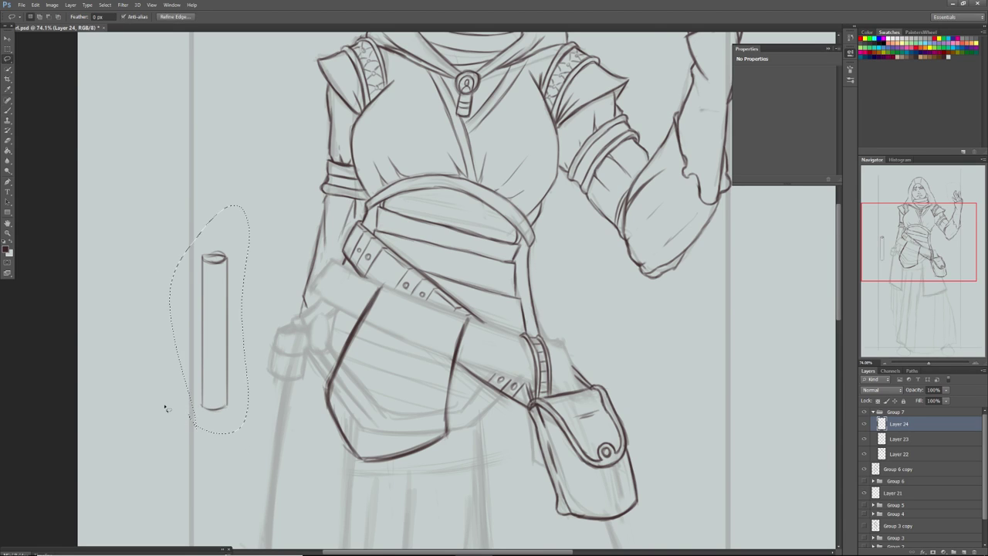
{"action": "key", "text": "v"}
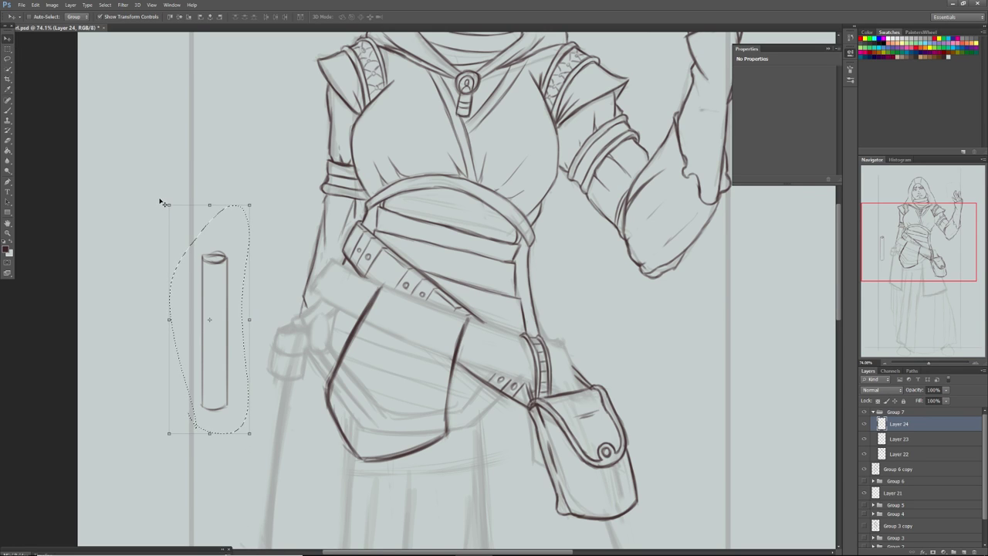
{"action": "left_click_drag", "start_coordinate": [162, 199], "coordinate": [309, 294]}
{"action": "left_click_drag", "start_coordinate": [78, 283], "coordinate": [106, 231]}
{"action": "left_click_drag", "start_coordinate": [149, 300], "coordinate": [160, 234]}
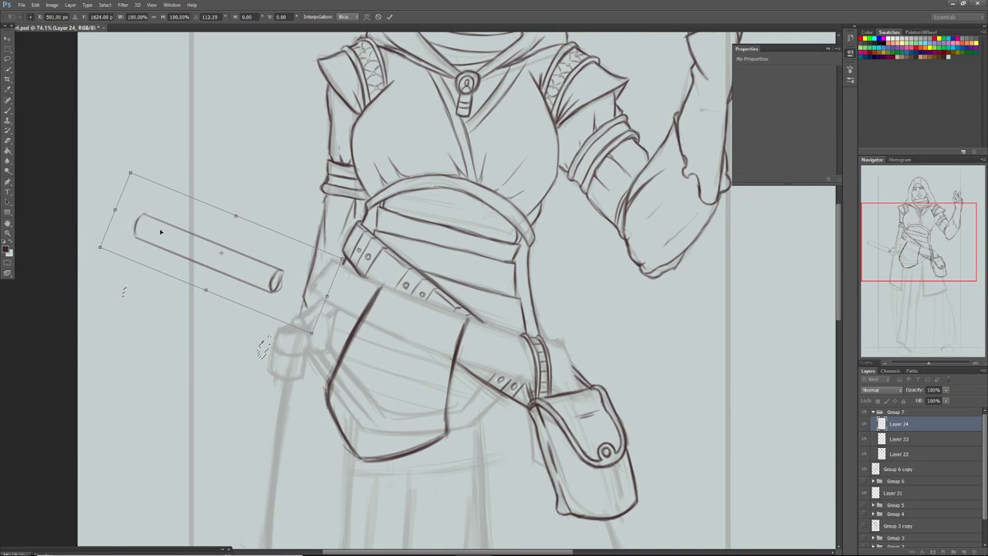
{"action": "left_click", "coordinate": [8, 51]}
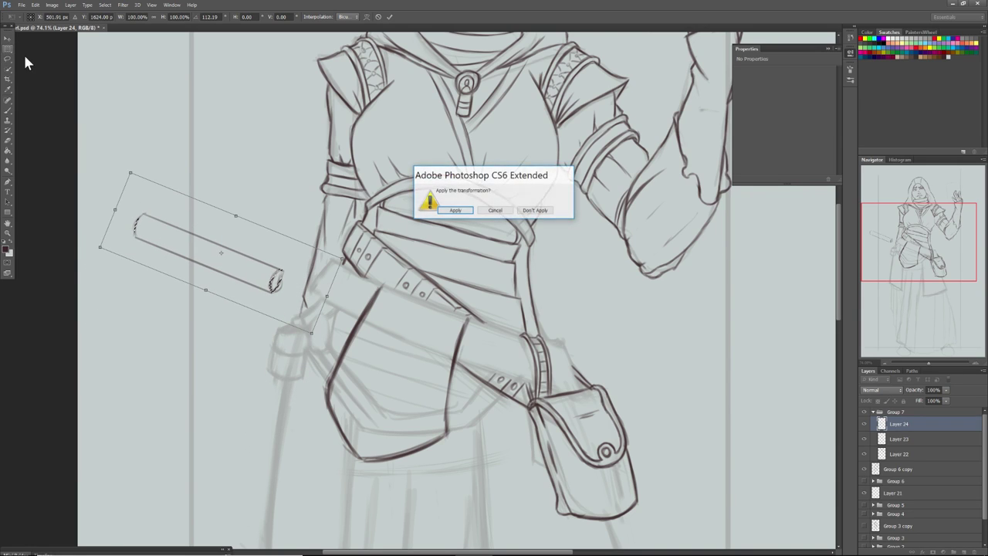
{"action": "left_click", "coordinate": [458, 206]}
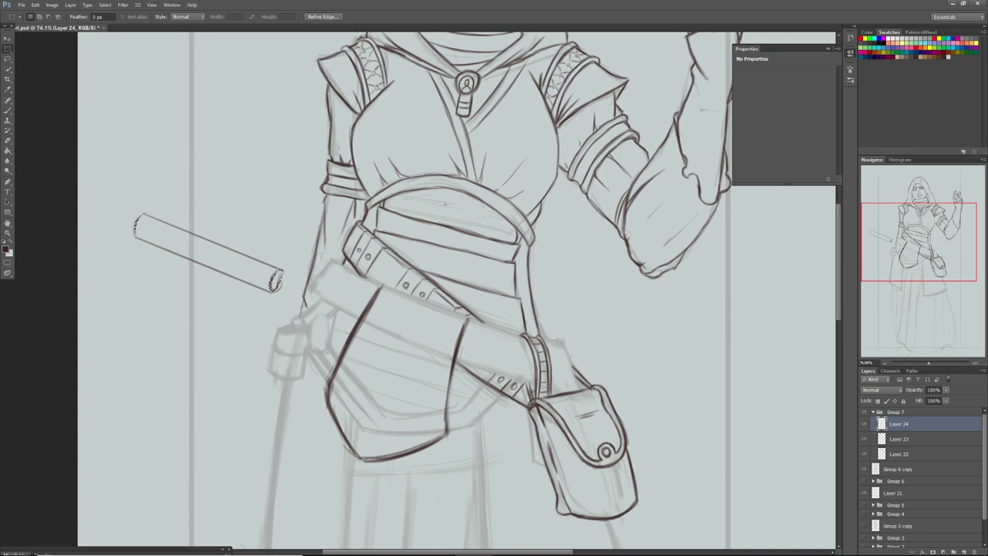
{"action": "left_click", "coordinate": [9, 112]}
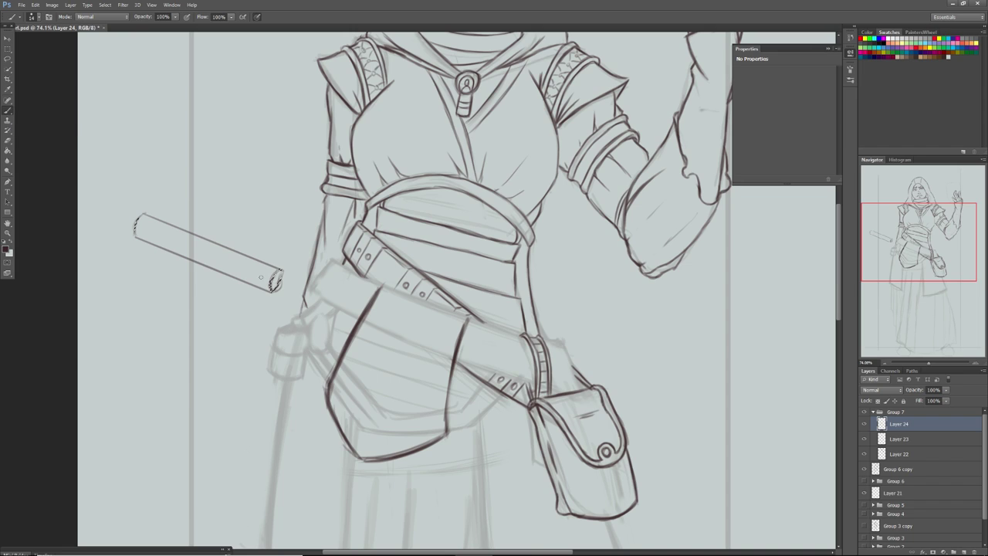
{"action": "left_click", "coordinate": [9, 51]}
{"action": "left_click", "coordinate": [109, 138]}
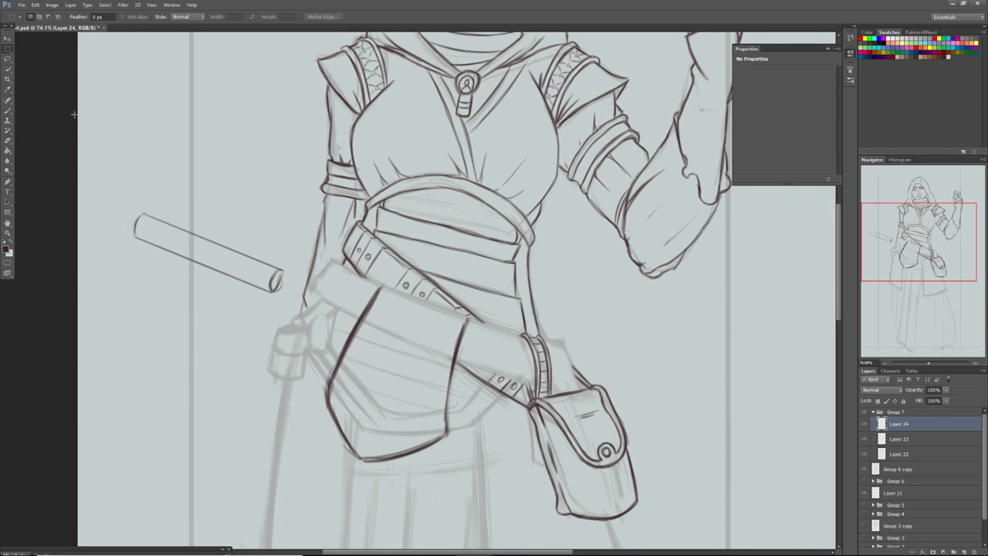
Darken the tube's open end and re-ink its long edges with flared corners at both ends
{"action": "left_click", "coordinate": [10, 111]}
{"action": "mouse_move", "coordinate": [261, 261]}
{"action": "left_mouse_down"}
{"action": "mouse_move", "coordinate": [286, 268]}
{"action": "mouse_move", "coordinate": [273, 277]}
{"action": "mouse_move", "coordinate": [293, 266]}
{"action": "mouse_move", "coordinate": [273, 286]}
{"action": "left_mouse_up"}
{"action": "left_click_drag", "start_coordinate": [281, 272], "coordinate": [275, 286]}
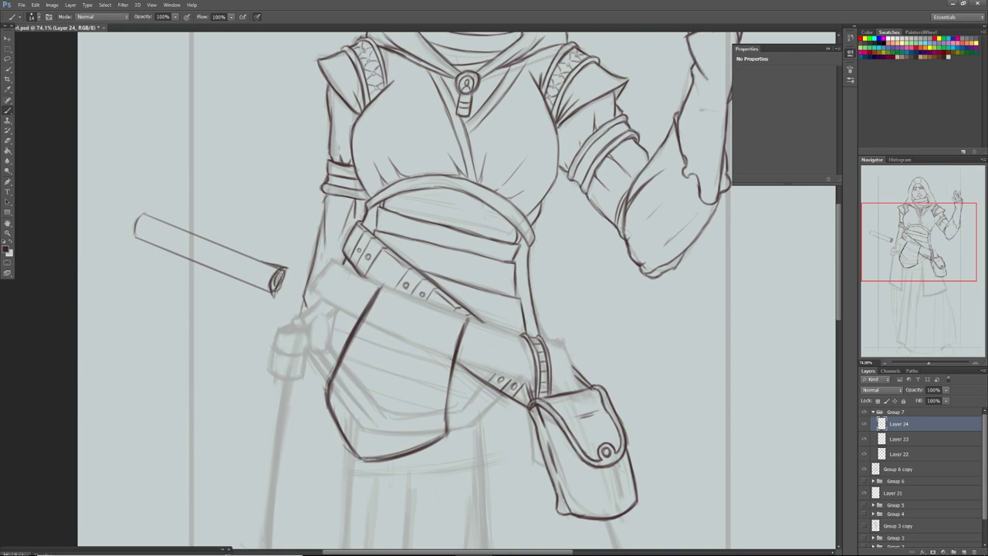
{"action": "mouse_move", "coordinate": [148, 213]}
{"action": "left_mouse_down"}
{"action": "mouse_move", "coordinate": [131, 224]}
{"action": "mouse_move", "coordinate": [135, 237]}
{"action": "mouse_move", "coordinate": [175, 224]}
{"action": "mouse_move", "coordinate": [268, 263]}
{"action": "left_mouse_up"}
{"action": "key", "text": "ctrl+z"}
{"action": "left_click_drag", "start_coordinate": [143, 240], "coordinate": [263, 286]}
{"action": "left_click_drag", "start_coordinate": [221, 272], "coordinate": [257, 281]}
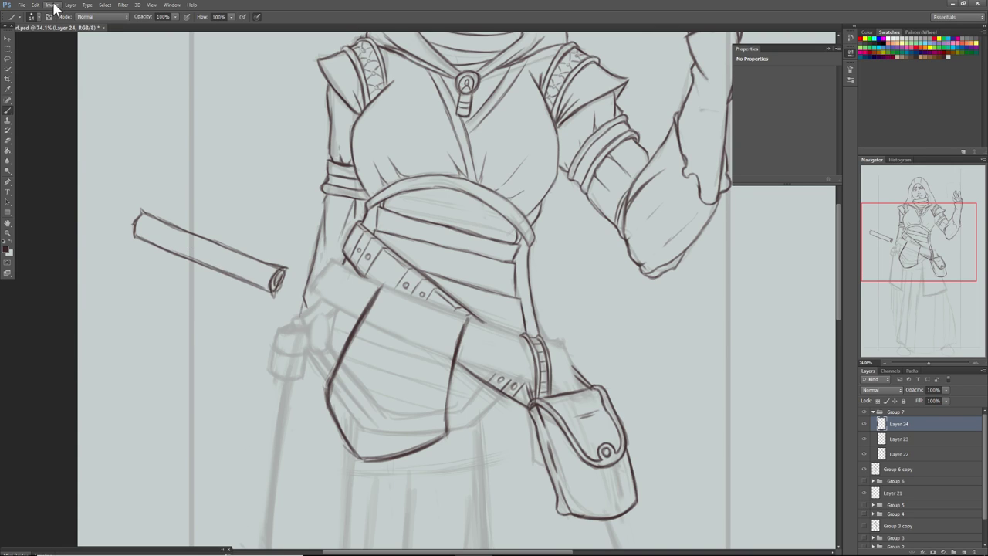
Lasso the tube, warp it into a gentle sagging curve with its outer corners pulled upward, and apply the transformation
{"action": "left_click", "coordinate": [8, 59]}
{"action": "mouse_move", "coordinate": [137, 264]}
{"action": "left_mouse_down"}
{"action": "mouse_move", "coordinate": [274, 242]}
{"action": "mouse_move", "coordinate": [252, 315]}
{"action": "mouse_move", "coordinate": [151, 288]}
{"action": "left_mouse_up"}
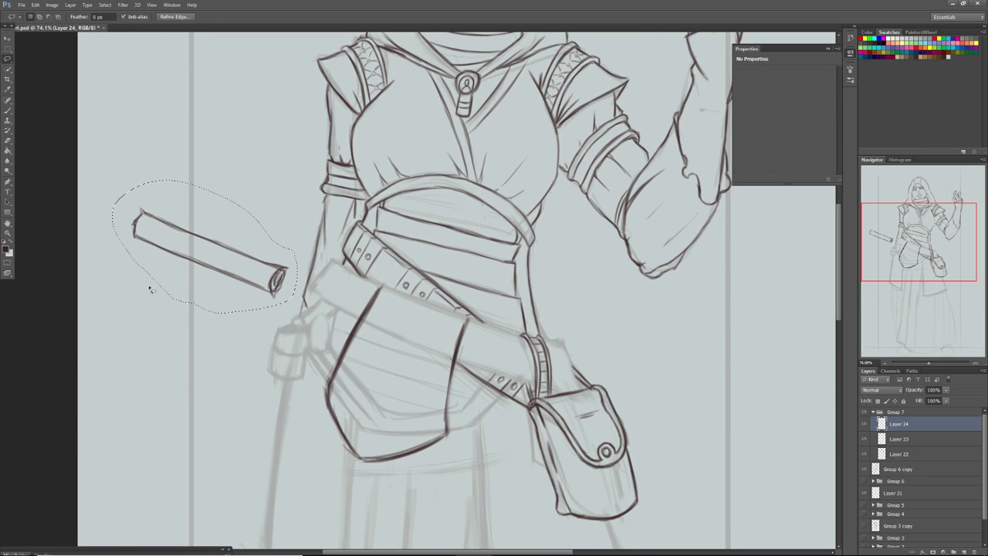
{"action": "left_click", "coordinate": [35, 5]}
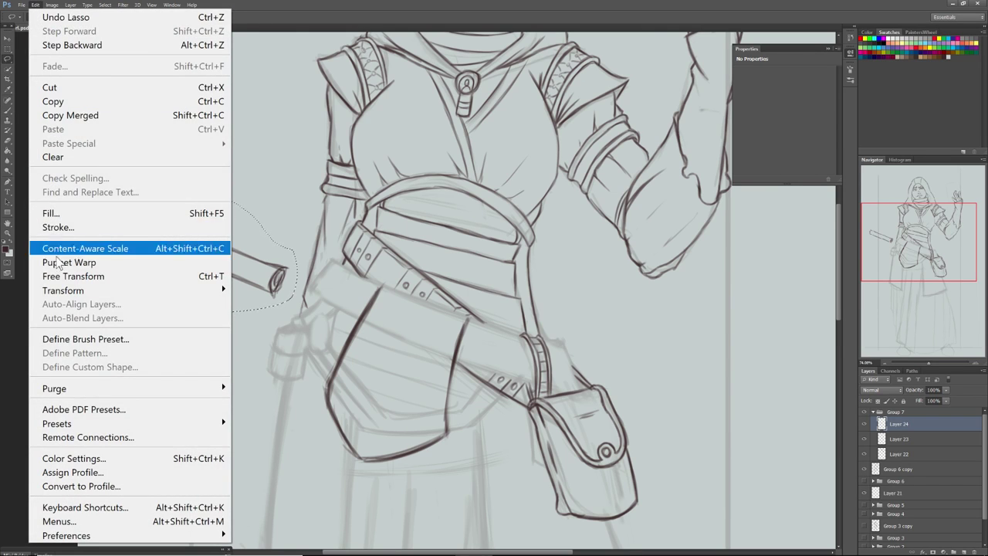
{"action": "mouse_move", "coordinate": [59, 288]}
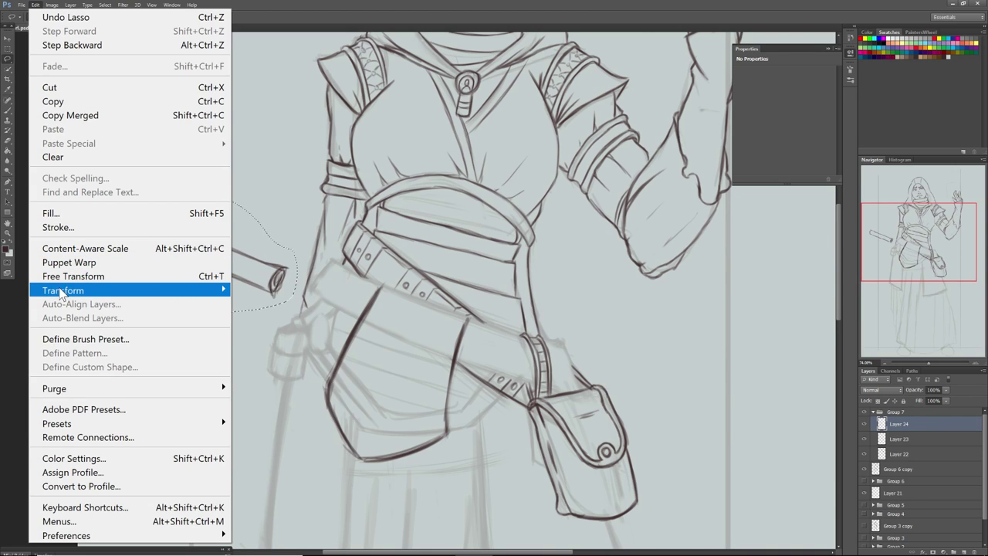
{"action": "left_click", "coordinate": [253, 381]}
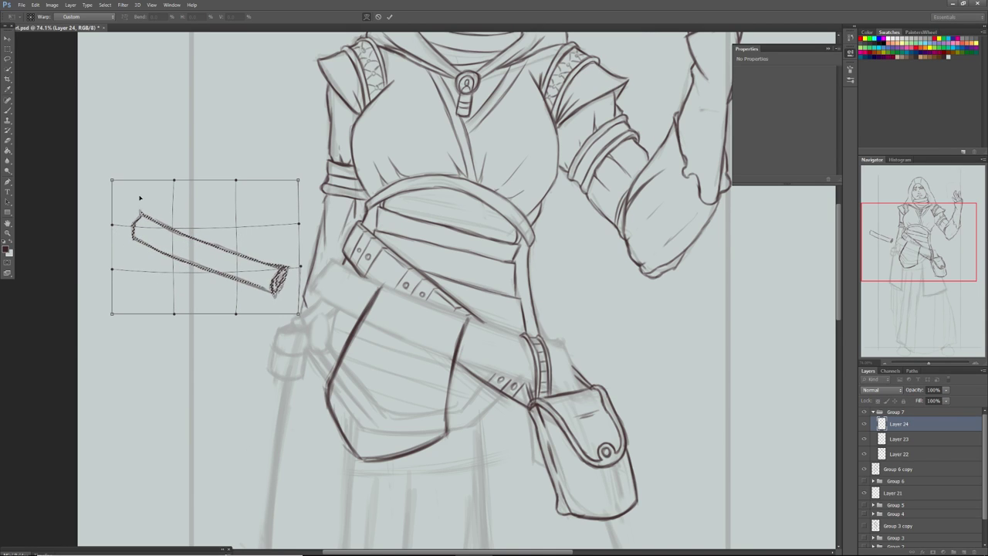
{"action": "left_click_drag", "start_coordinate": [141, 212], "coordinate": [144, 209]}
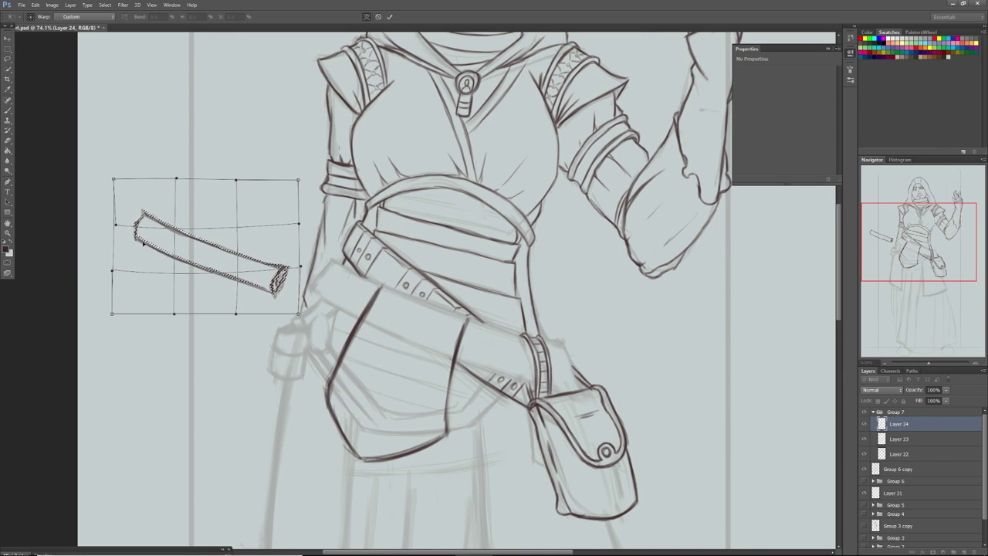
{"action": "left_click_drag", "start_coordinate": [113, 180], "coordinate": [121, 166]}
{"action": "left_click_drag", "start_coordinate": [297, 179], "coordinate": [274, 138]}
{"action": "left_click_drag", "start_coordinate": [301, 219], "coordinate": [303, 201]}
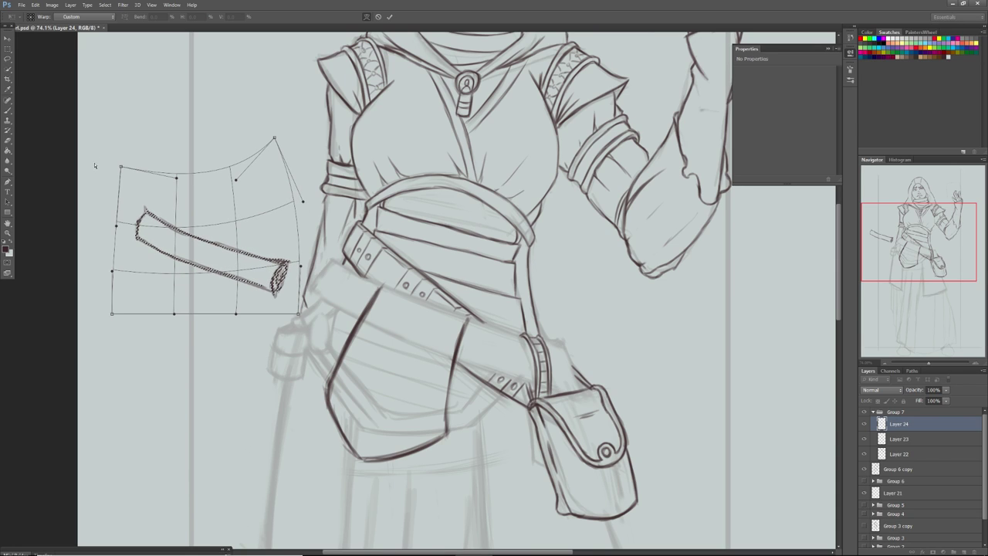
{"action": "left_click", "coordinate": [19, 46]}
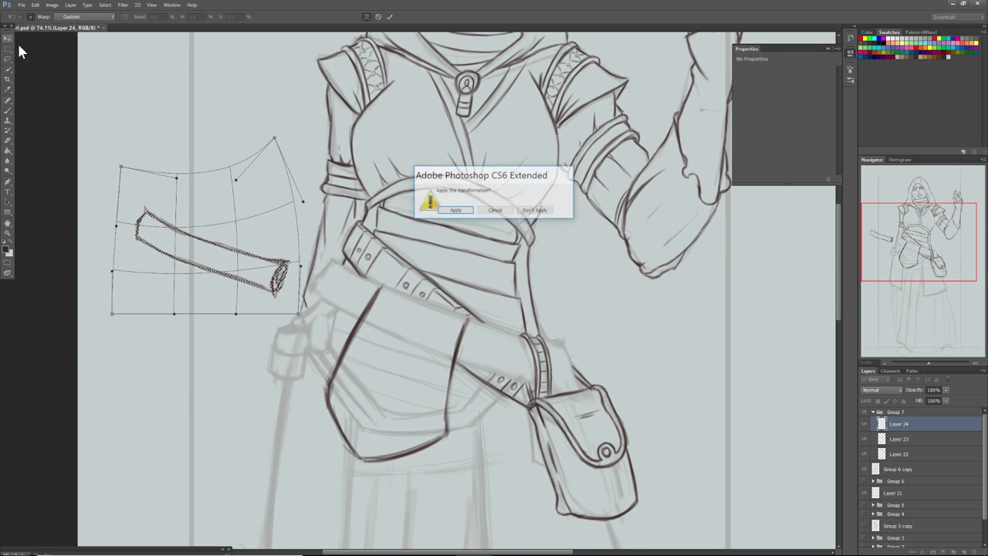
{"action": "left_click", "coordinate": [451, 209]}
Flip the whole canvas horizontally to view the drawing mirrored
{"action": "left_click", "coordinate": [52, 5]}
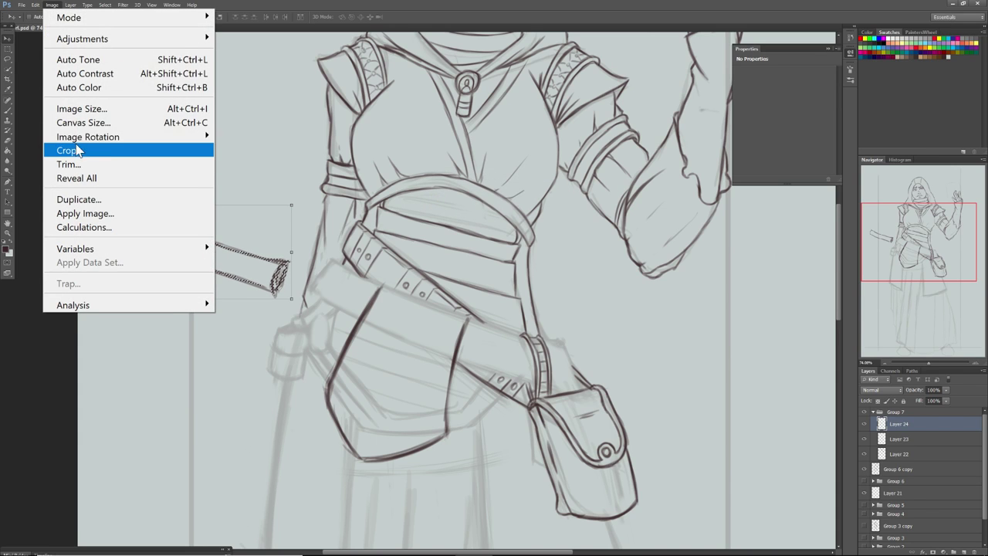
{"action": "mouse_move", "coordinate": [94, 137]}
{"action": "left_click", "coordinate": [246, 197]}
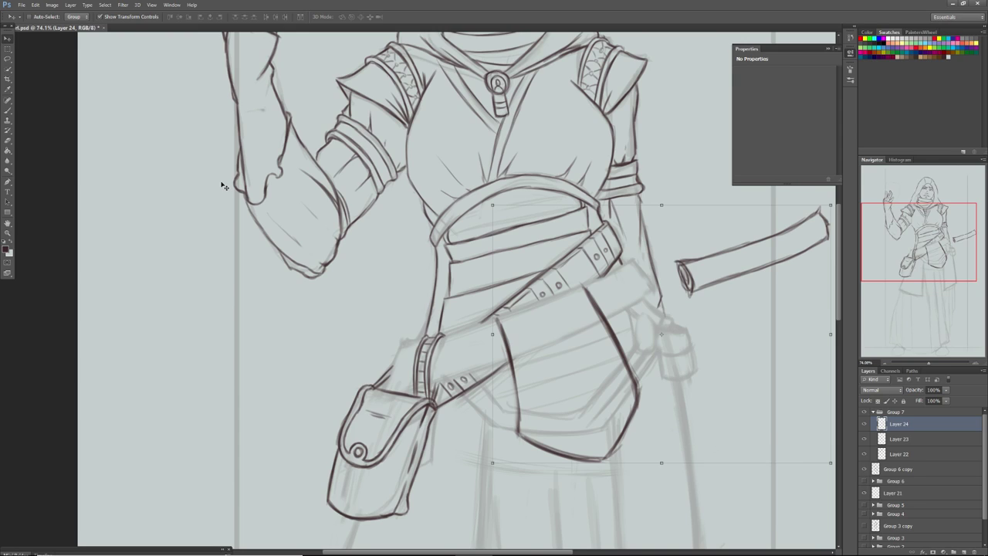
Lasso the curved tube on the mirrored canvas and try to move it with Layer 22 active
{"action": "left_click", "coordinate": [8, 58]}
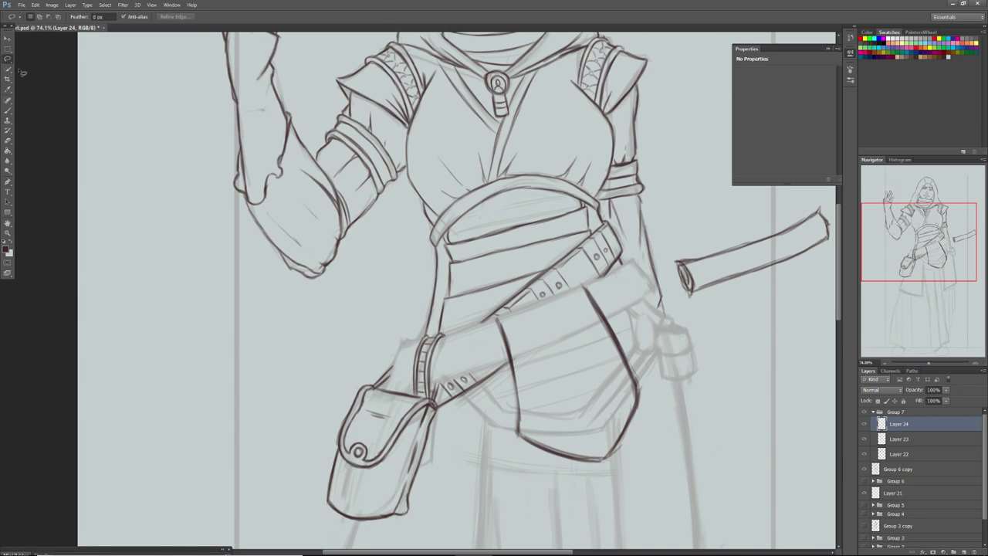
{"action": "mouse_move", "coordinate": [707, 317]}
{"action": "left_mouse_down"}
{"action": "mouse_move", "coordinate": [676, 244]}
{"action": "mouse_move", "coordinate": [820, 202]}
{"action": "mouse_move", "coordinate": [780, 301]}
{"action": "mouse_move", "coordinate": [714, 315]}
{"action": "left_mouse_up"}
{"action": "left_click", "coordinate": [896, 454]}
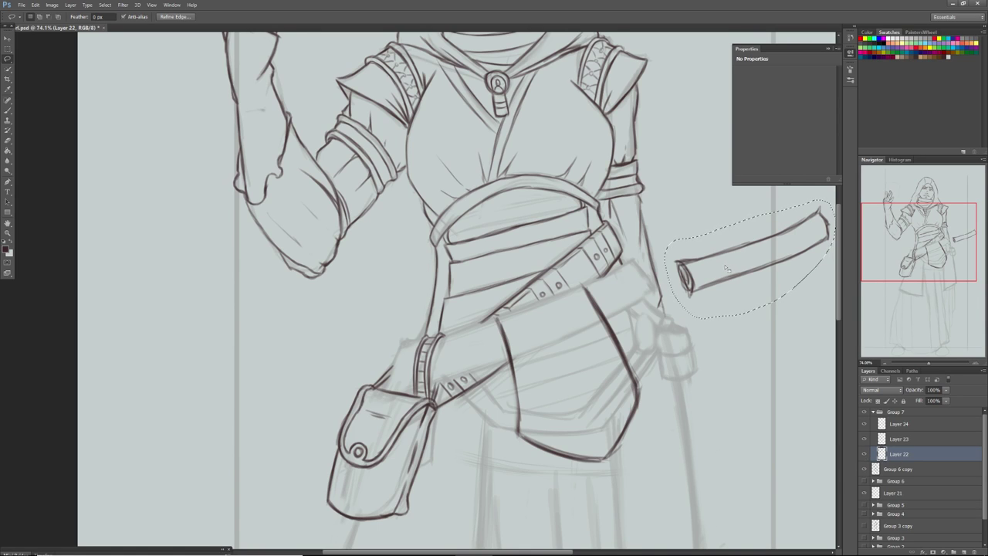
{"action": "left_click", "coordinate": [8, 38]}
{"action": "left_click", "coordinate": [692, 258]}
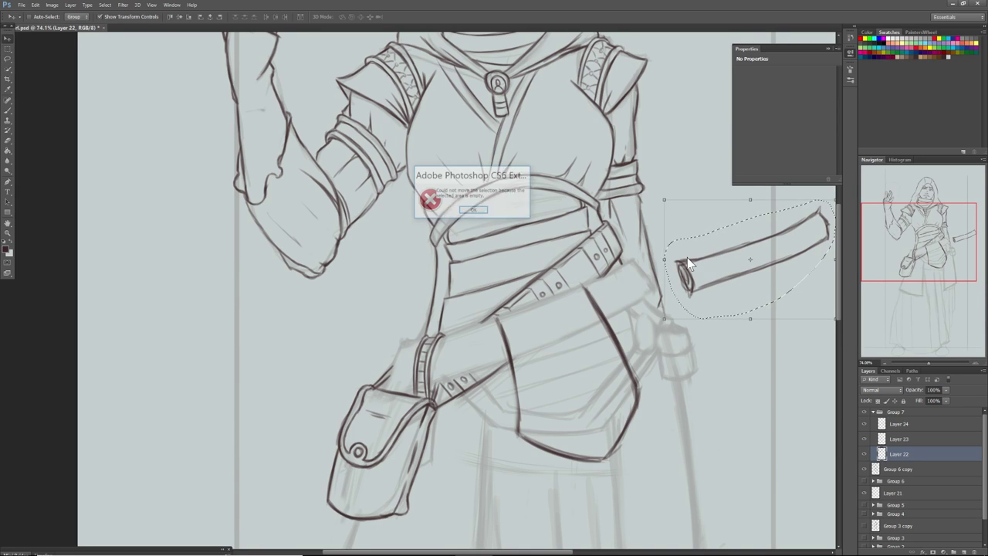
{"action": "left_click", "coordinate": [473, 210]}
Hide and reshow Layer 23, and hide Layer 24, to check which layer holds the tube
{"action": "left_click", "coordinate": [864, 439]}
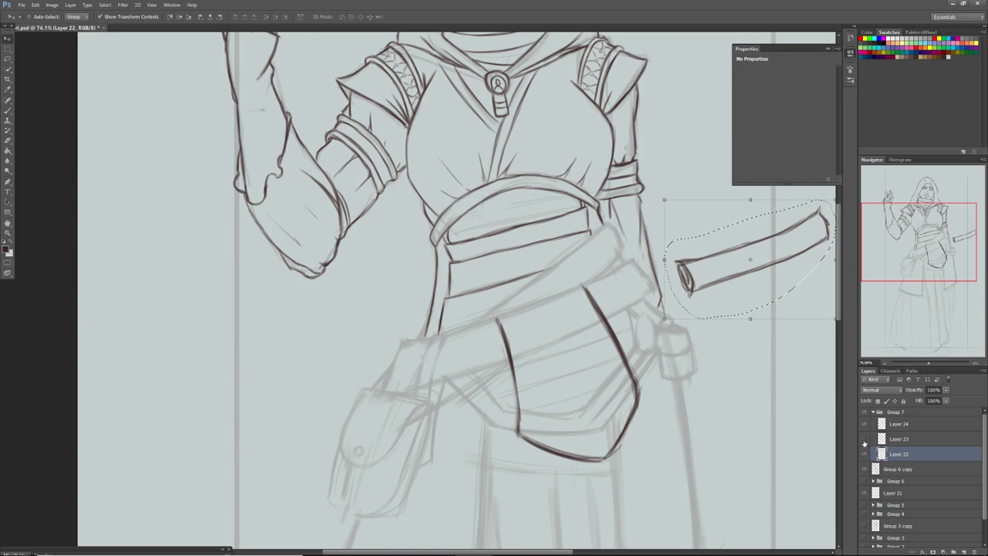
{"action": "left_click", "coordinate": [864, 439]}
{"action": "left_click", "coordinate": [863, 424]}
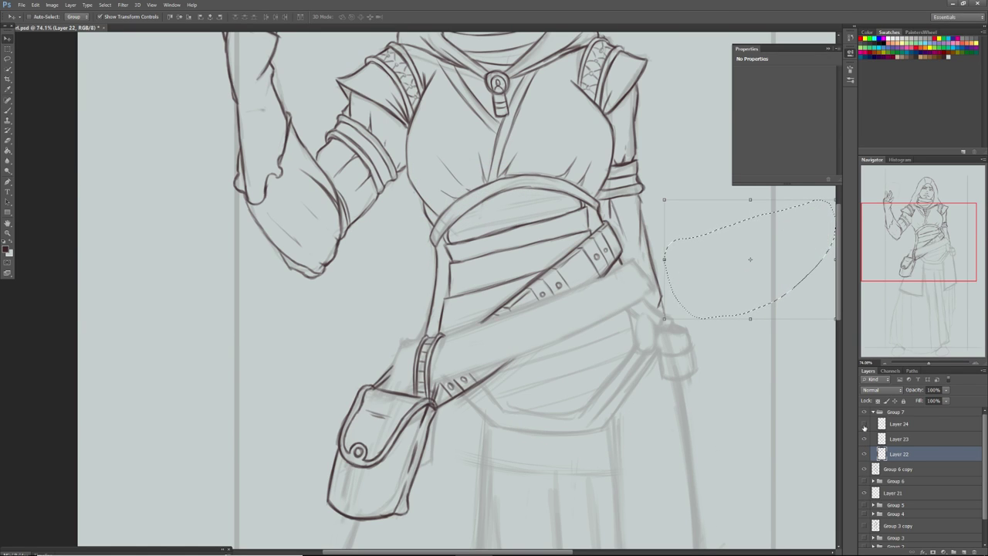
Show Layer 24, copy the selected scroll tube onto a new layer, and duplicate that layer once
{"action": "left_click", "coordinate": [864, 424]}
{"action": "left_click", "coordinate": [896, 423]}
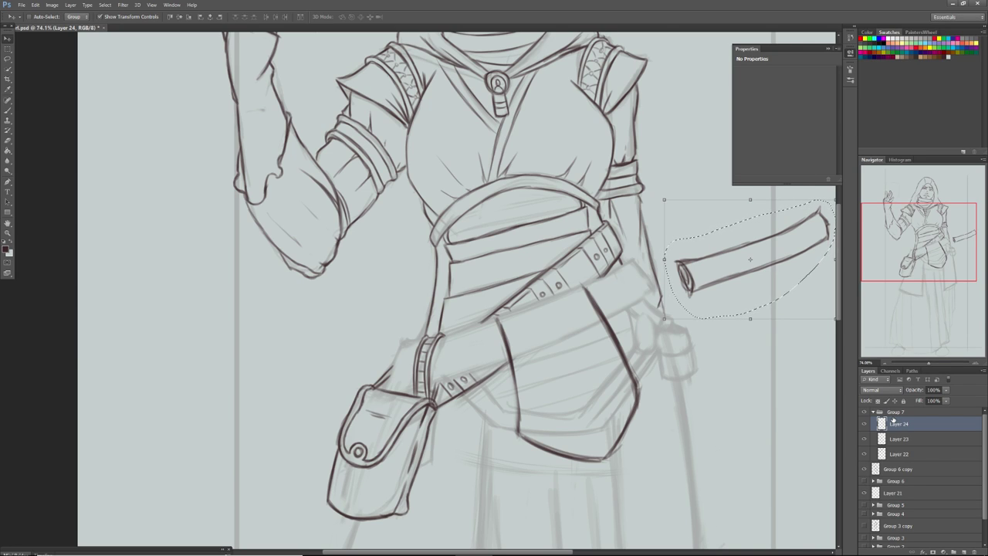
{"action": "key", "text": "ctrl+j"}
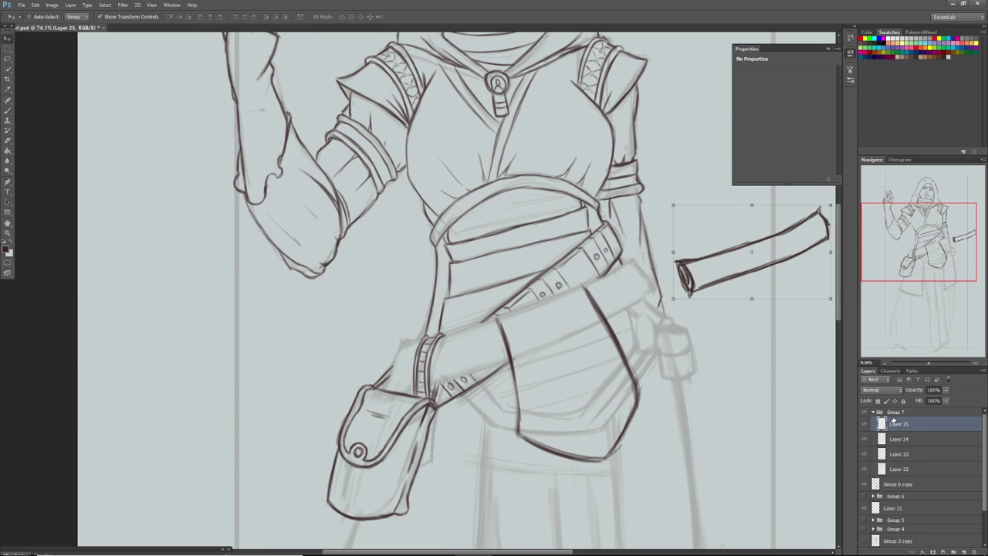
{"action": "key", "text": "ctrl+j"}
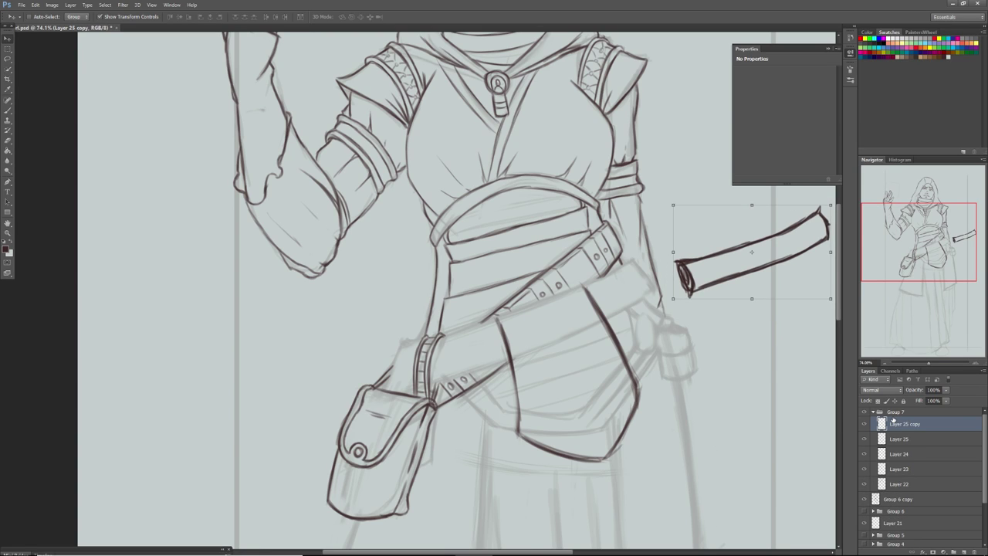
{"action": "left_click", "coordinate": [899, 456]}
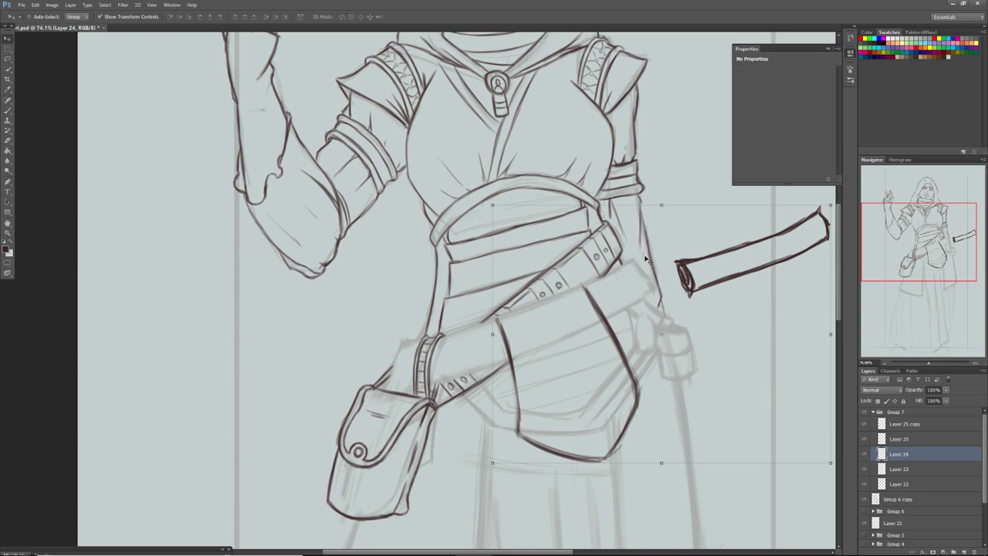
{"action": "key", "text": "l"}
{"action": "mouse_move", "coordinate": [713, 313]}
{"action": "left_mouse_down"}
{"action": "mouse_move", "coordinate": [687, 241]}
{"action": "mouse_move", "coordinate": [807, 206]}
{"action": "mouse_move", "coordinate": [835, 222]}
{"action": "mouse_move", "coordinate": [776, 298]}
{"action": "mouse_move", "coordinate": [726, 315]}
{"action": "left_mouse_up"}
{"action": "key", "text": "ctrl+d"}
Move the scroll tube on Layer 25 across the lower part of the hip pouch
{"action": "left_click", "coordinate": [893, 444]}
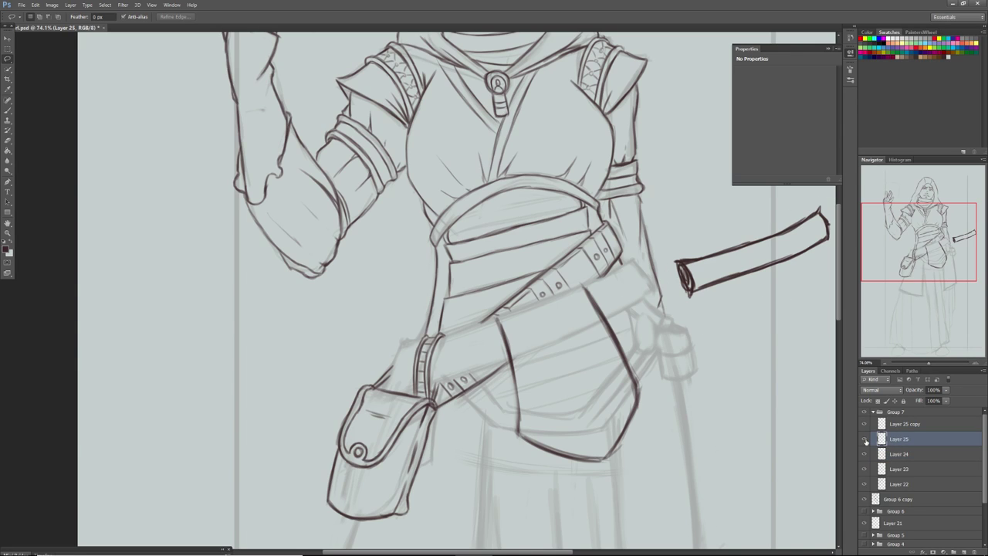
{"action": "left_click", "coordinate": [864, 440]}
{"action": "key", "text": "v"}
{"action": "left_click_drag", "start_coordinate": [704, 250], "coordinate": [498, 319]}
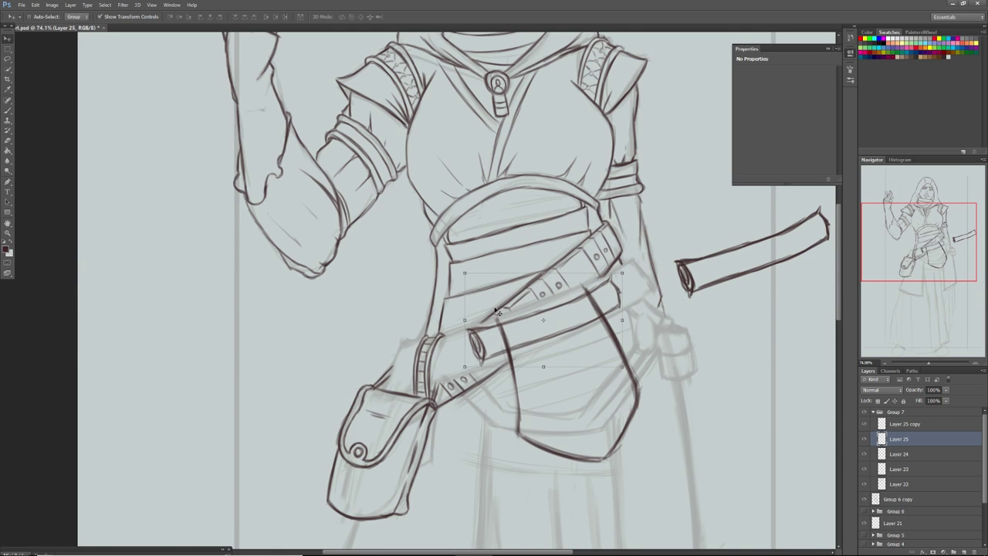
{"action": "left_click_drag", "start_coordinate": [497, 313], "coordinate": [518, 352]}
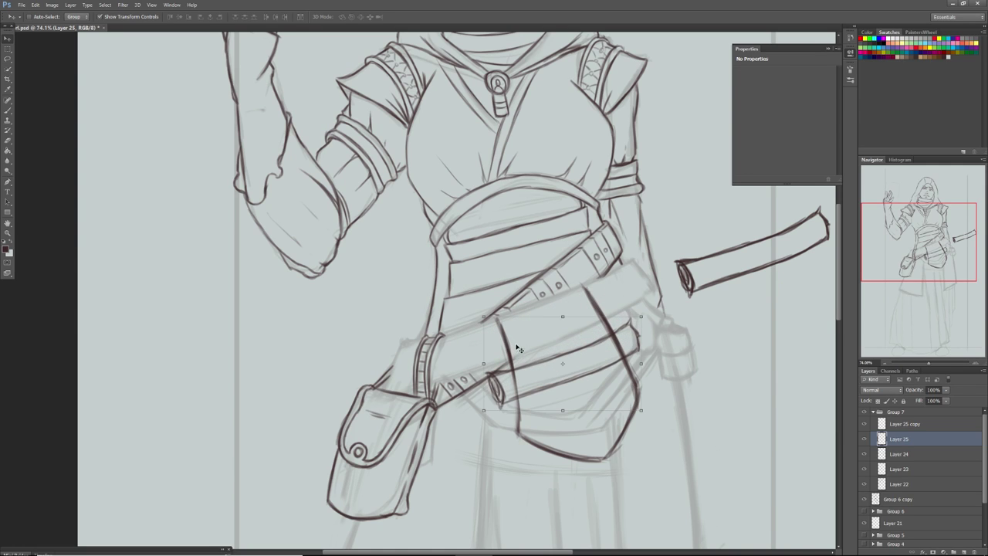
Enlarge the lower tube to about 109% width and 115% height, rotate it about -2.14°, and apply the transformation
{"action": "left_click", "coordinate": [481, 412]}
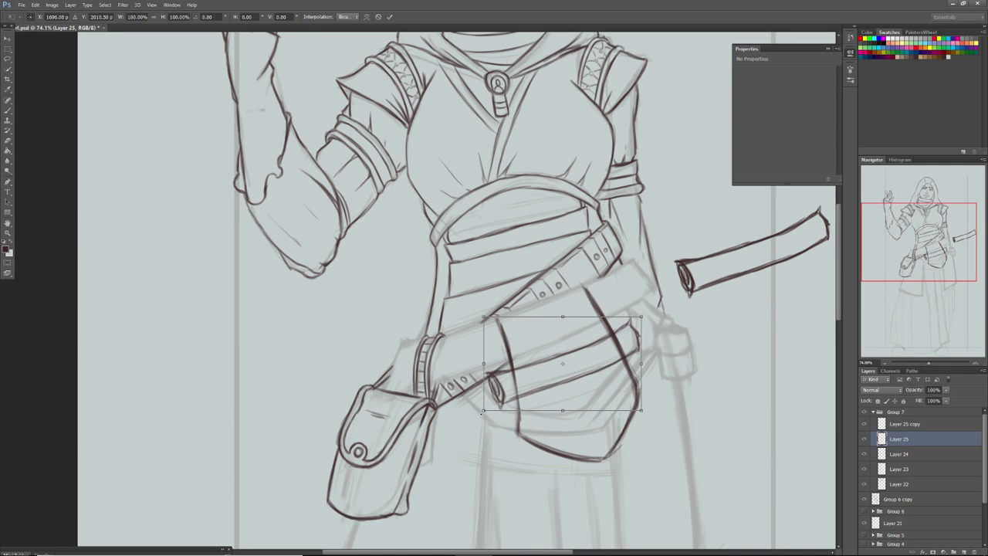
{"action": "left_click_drag", "start_coordinate": [481, 414], "coordinate": [470, 419]}
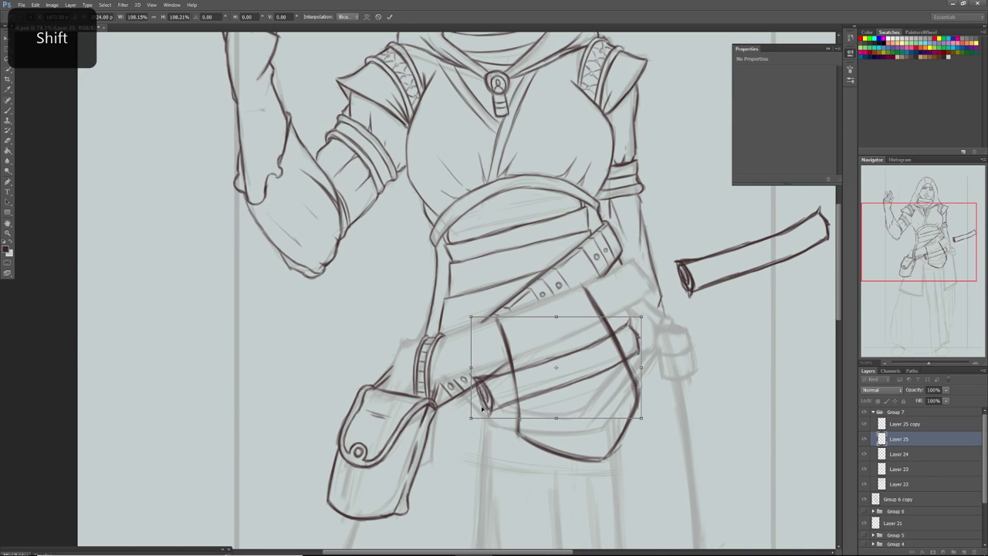
{"action": "left_click_drag", "start_coordinate": [642, 316], "coordinate": [653, 309]}
{"action": "left_click_drag", "start_coordinate": [471, 364], "coordinate": [477, 363]}
{"action": "left_click_drag", "start_coordinate": [653, 359], "coordinate": [649, 360]}
{"action": "left_click_drag", "start_coordinate": [538, 349], "coordinate": [538, 355]}
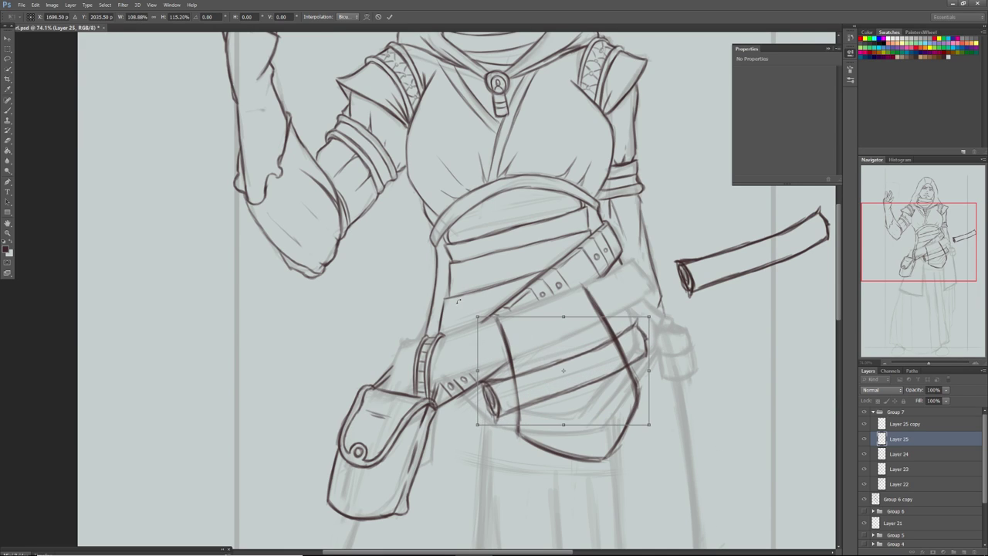
{"action": "left_click_drag", "start_coordinate": [470, 306], "coordinate": [474, 316]}
{"action": "left_click_drag", "start_coordinate": [499, 348], "coordinate": [502, 345]}
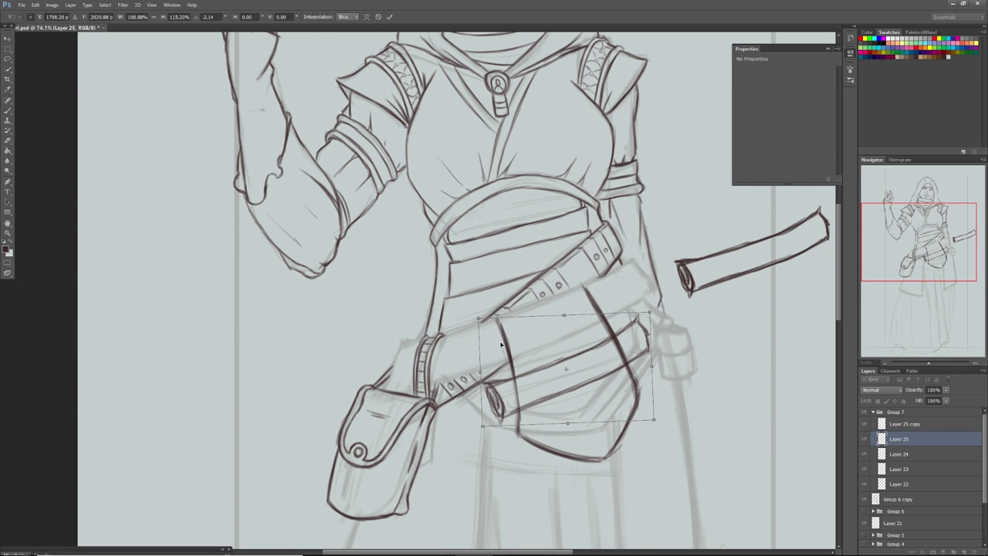
{"action": "left_click", "coordinate": [9, 37]}
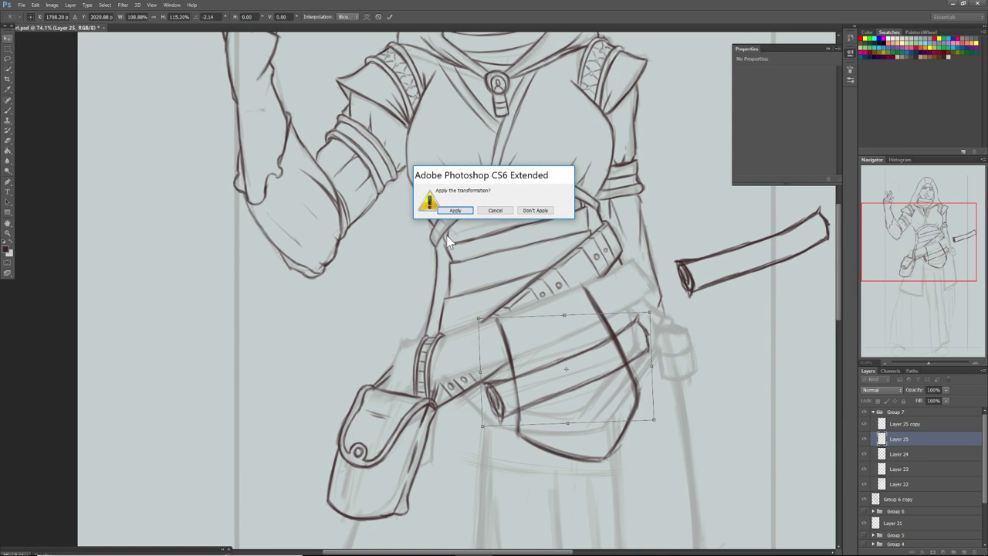
{"action": "left_click", "coordinate": [456, 211]}
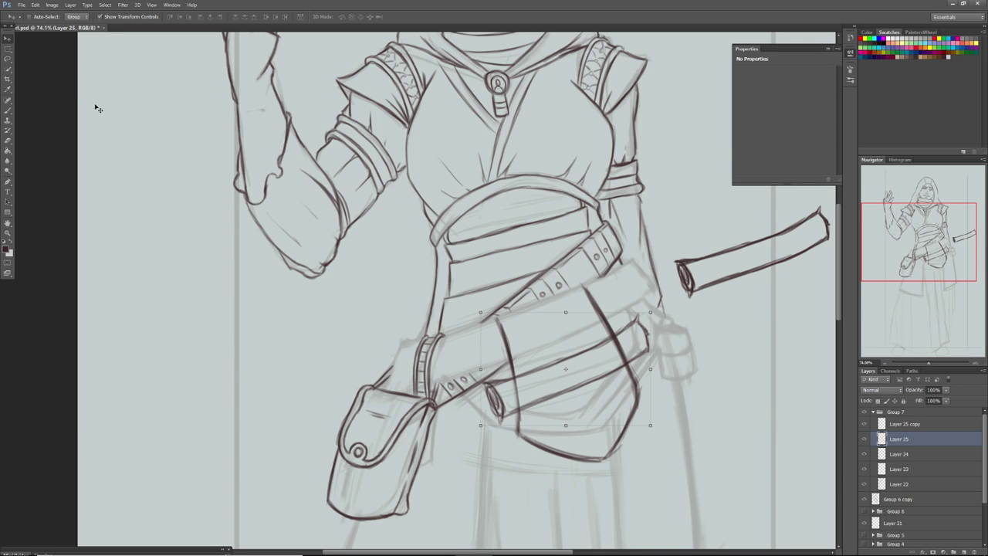
Move the Layer 25 copy tube across the pouch's upper part, scale it to about 85.5%, and apply the transformation
{"action": "left_click", "coordinate": [893, 426]}
{"action": "left_click_drag", "start_coordinate": [510, 374], "coordinate": [493, 309]}
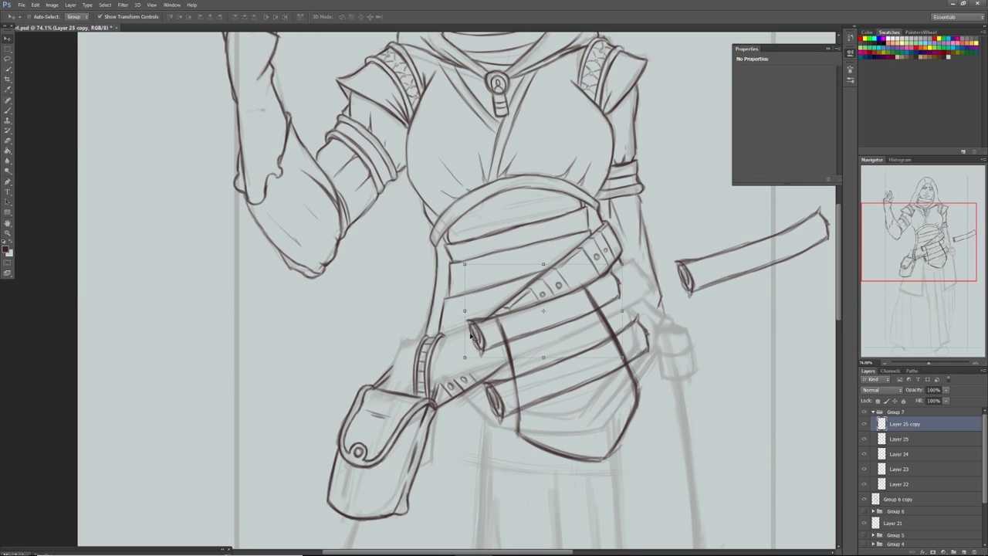
{"action": "mouse_move", "coordinate": [464, 356]}
{"action": "left_mouse_down"}
{"action": "mouse_move", "coordinate": [484, 340]}
{"action": "mouse_move", "coordinate": [478, 349]}
{"action": "left_mouse_up"}
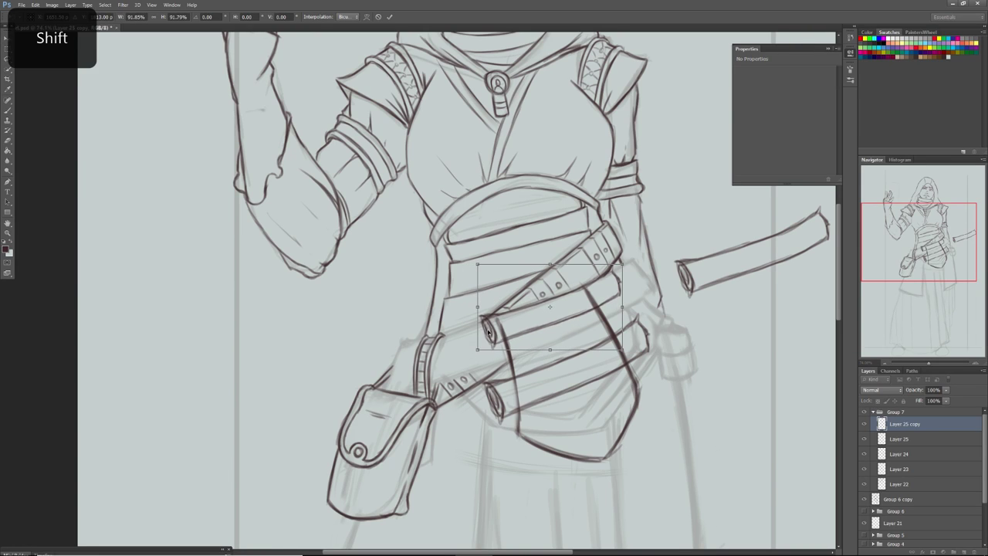
{"action": "left_click_drag", "start_coordinate": [623, 263], "coordinate": [612, 270]}
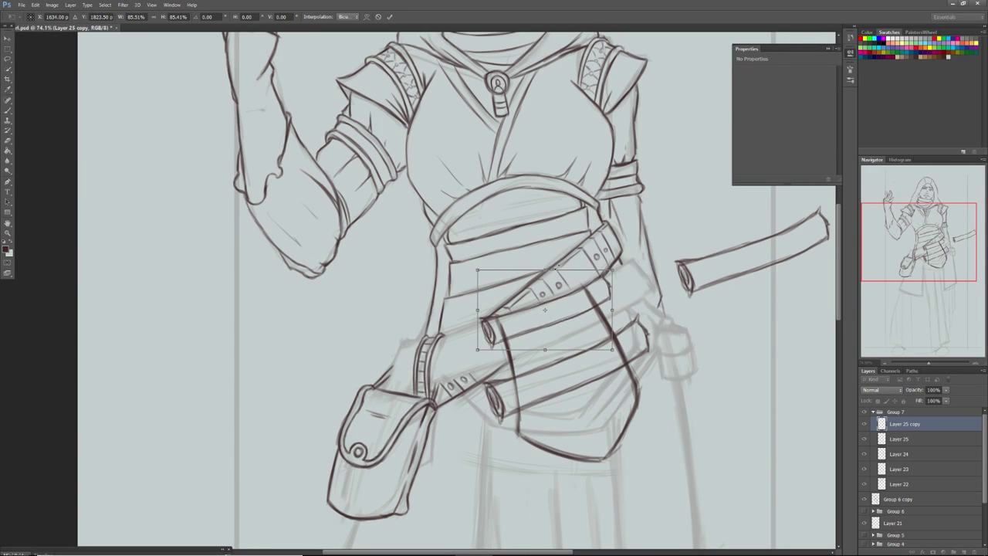
{"action": "left_click_drag", "start_coordinate": [525, 297], "coordinate": [527, 301]}
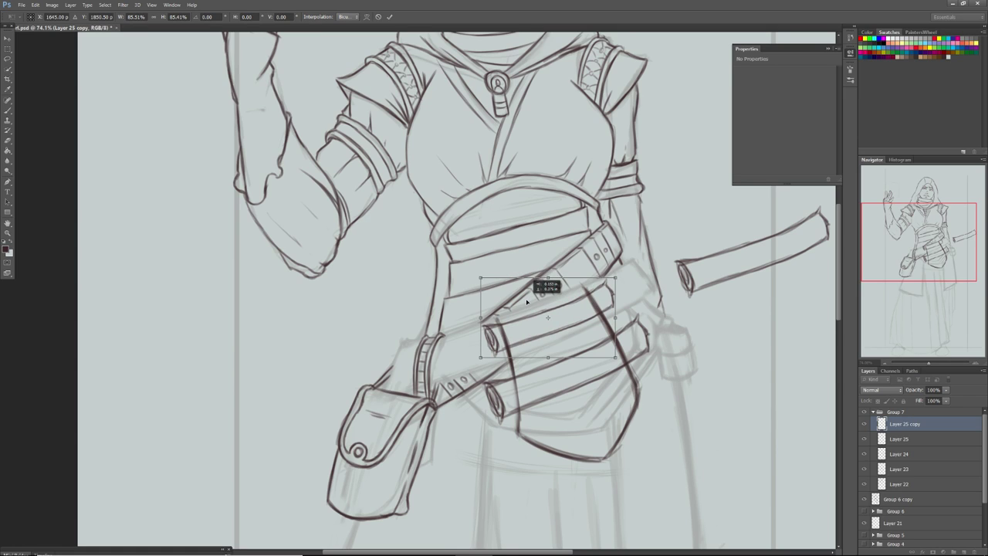
{"action": "key", "text": "m"}
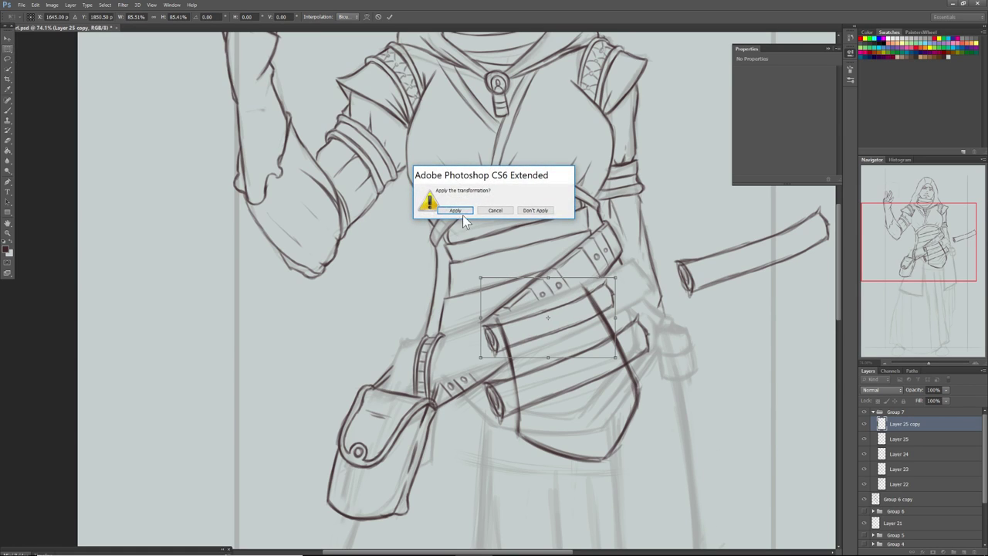
{"action": "left_click", "coordinate": [457, 210]}
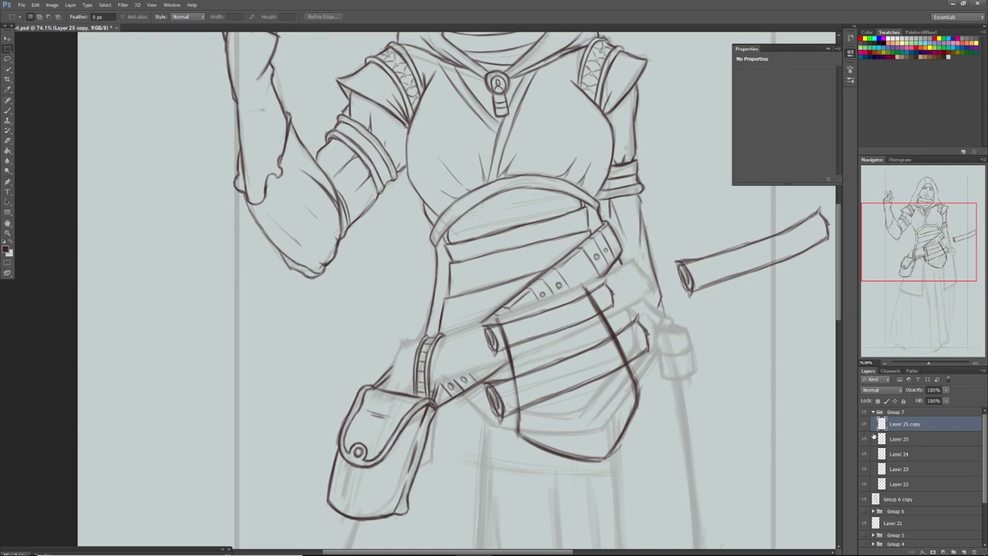
On Layer 24, brush in slanted inner lines along both sides of the hip pouch
{"action": "left_click", "coordinate": [888, 456]}
{"action": "left_click", "coordinate": [864, 455]}
{"action": "left_click", "coordinate": [864, 457]}
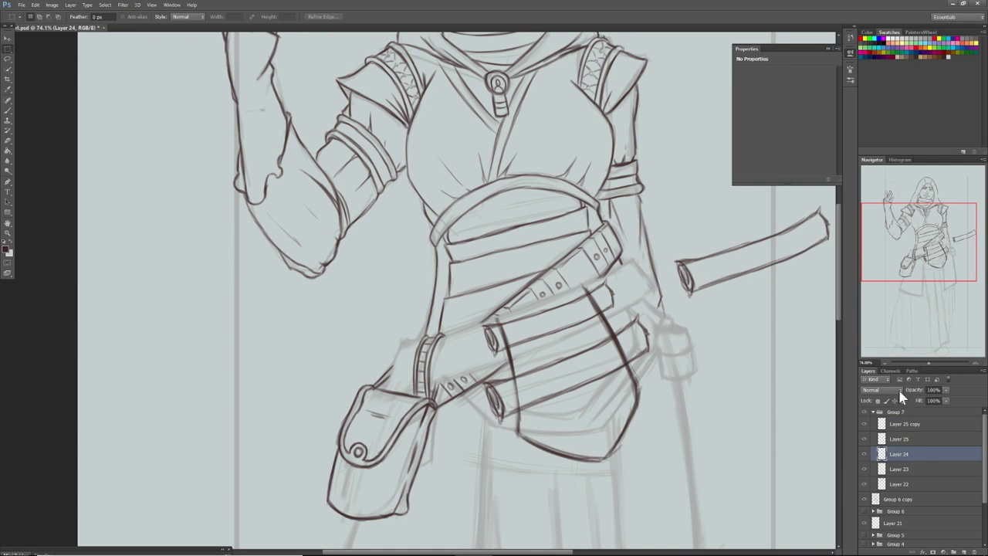
{"action": "left_click_drag", "start_coordinate": [928, 359], "coordinate": [930, 359]}
{"action": "left_click_drag", "start_coordinate": [907, 257], "coordinate": [914, 270]}
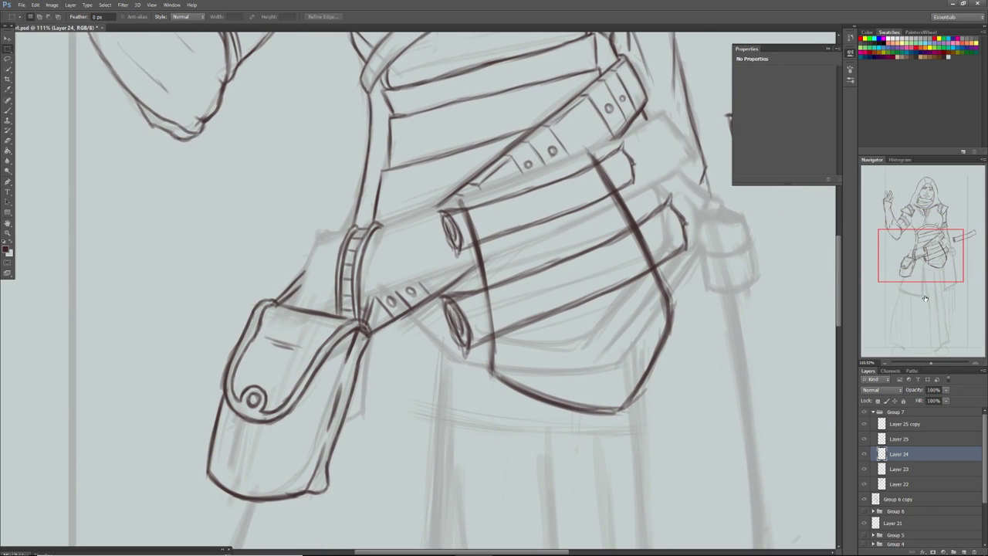
{"action": "left_click", "coordinate": [8, 111]}
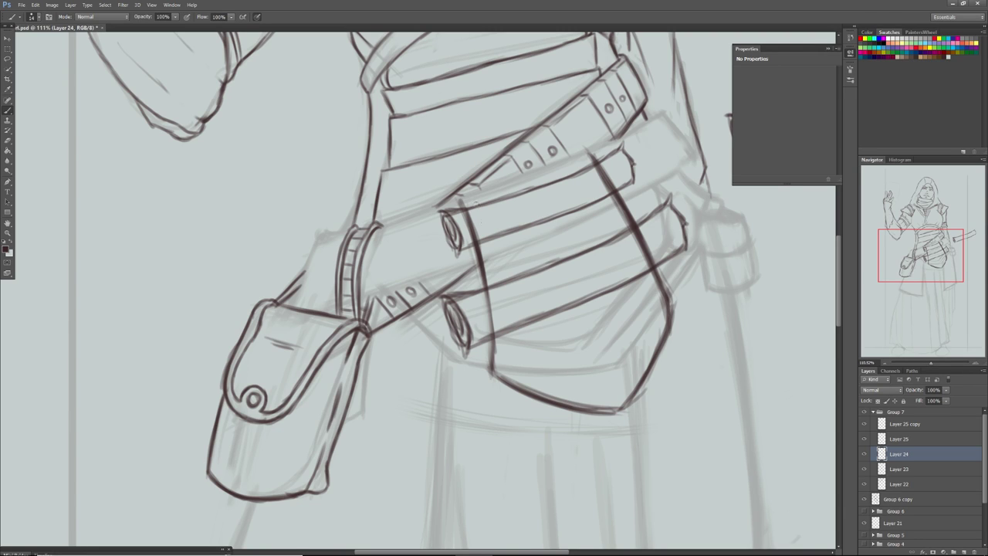
{"action": "left_click_drag", "start_coordinate": [476, 197], "coordinate": [522, 298]}
{"action": "mouse_move", "coordinate": [480, 203]}
{"action": "left_mouse_down"}
{"action": "mouse_move", "coordinate": [512, 274]}
{"action": "mouse_move", "coordinate": [495, 230]}
{"action": "left_mouse_up"}
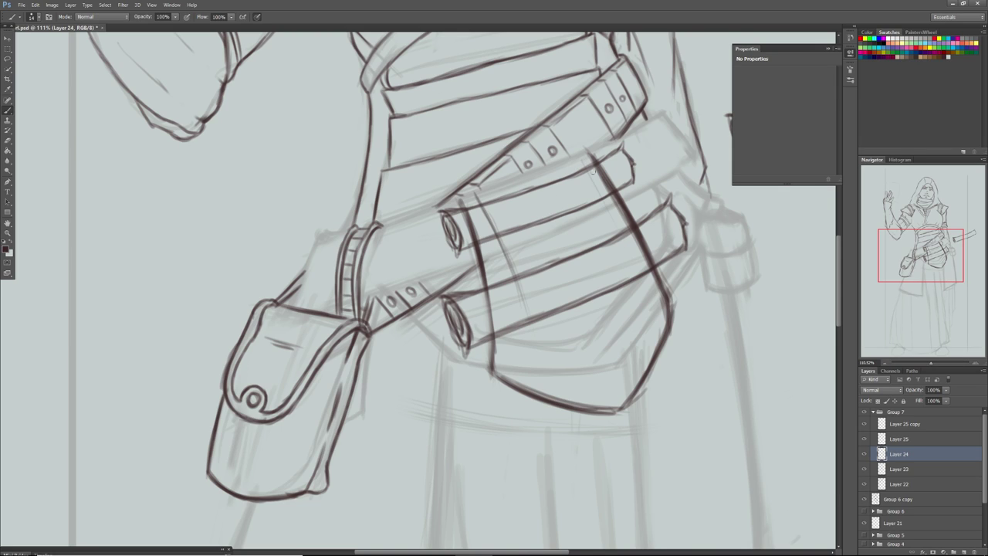
{"action": "left_click_drag", "start_coordinate": [588, 171], "coordinate": [639, 271]}
{"action": "left_click_drag", "start_coordinate": [602, 202], "coordinate": [637, 270]}
{"action": "mouse_move", "coordinate": [624, 238]}
{"action": "left_mouse_down"}
{"action": "mouse_move", "coordinate": [646, 285]}
{"action": "mouse_move", "coordinate": [607, 203]}
{"action": "mouse_move", "coordinate": [634, 254]}
{"action": "left_mouse_up"}
{"action": "mouse_move", "coordinate": [589, 172]}
{"action": "left_mouse_down"}
{"action": "mouse_move", "coordinate": [635, 262]}
{"action": "mouse_move", "coordinate": [627, 251]}
{"action": "left_mouse_up"}
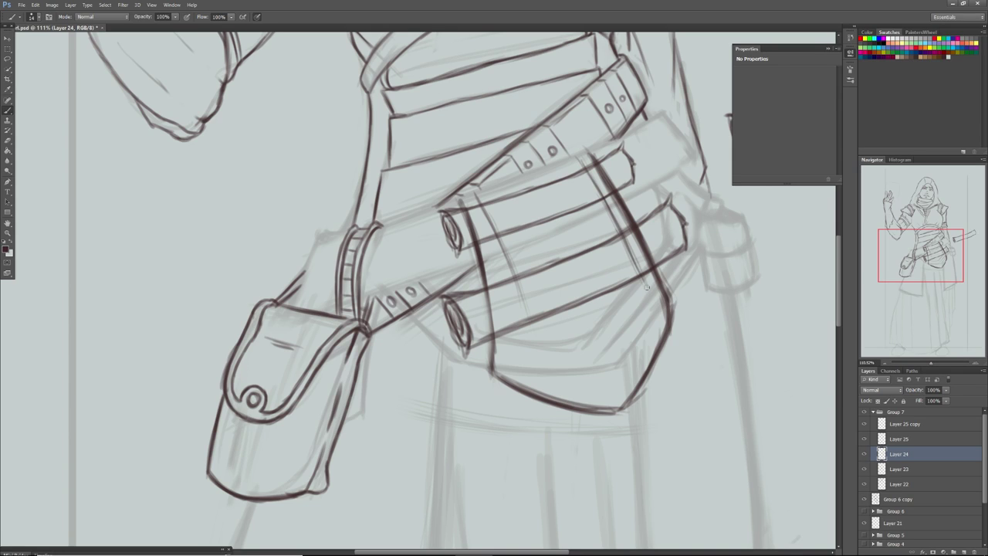
Darken the pouch's left inner line and close the inner panel below the lower tube with a pointed bottom edge
{"action": "left_click_drag", "start_coordinate": [512, 259], "coordinate": [530, 329]}
{"action": "left_click_drag", "start_coordinate": [502, 241], "coordinate": [529, 327]}
{"action": "left_click_drag", "start_coordinate": [516, 280], "coordinate": [522, 302]}
{"action": "left_click_drag", "start_coordinate": [502, 240], "coordinate": [511, 275]}
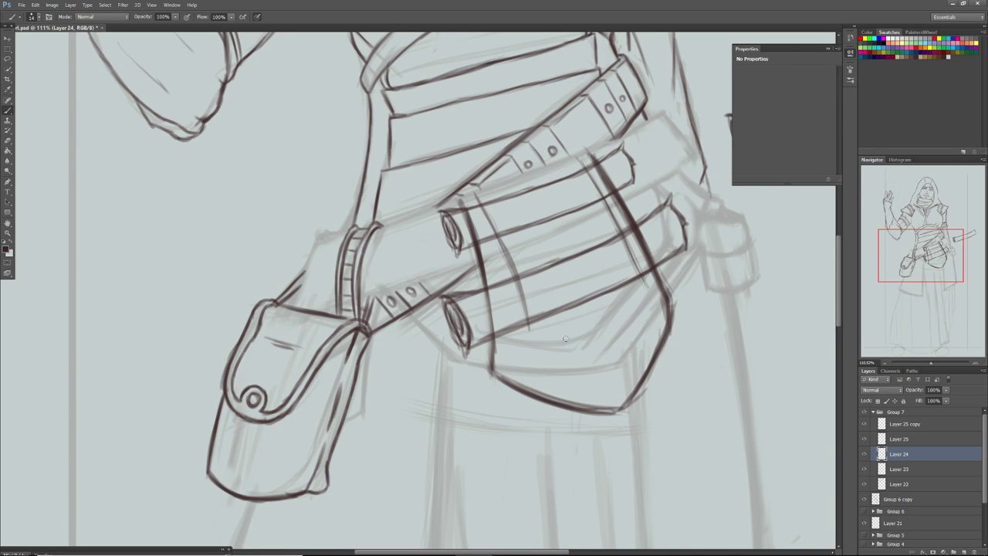
{"action": "left_click_drag", "start_coordinate": [529, 330], "coordinate": [587, 350]}
{"action": "mouse_move", "coordinate": [544, 337]}
{"action": "left_mouse_down"}
{"action": "mouse_move", "coordinate": [609, 352]}
{"action": "mouse_move", "coordinate": [567, 344]}
{"action": "mouse_move", "coordinate": [661, 308]}
{"action": "mouse_move", "coordinate": [608, 350]}
{"action": "mouse_move", "coordinate": [647, 291]}
{"action": "left_mouse_up"}
{"action": "mouse_move", "coordinate": [601, 353]}
{"action": "left_mouse_down"}
{"action": "mouse_move", "coordinate": [534, 333]}
{"action": "mouse_move", "coordinate": [597, 351]}
{"action": "left_mouse_up"}
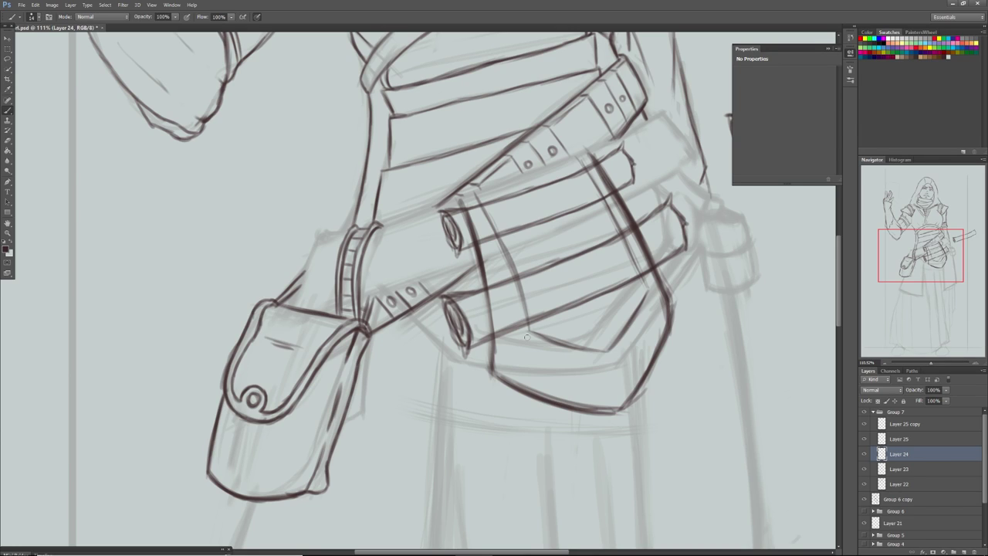
Cap the pouch's upper corners and draw a parallel inner border line down its left edge
{"action": "left_click_drag", "start_coordinate": [479, 192], "coordinate": [460, 201]}
{"action": "mouse_move", "coordinate": [574, 155]}
{"action": "left_mouse_down"}
{"action": "mouse_move", "coordinate": [588, 170]}
{"action": "mouse_move", "coordinate": [571, 160]}
{"action": "left_mouse_up"}
{"action": "left_click_drag", "start_coordinate": [472, 199], "coordinate": [461, 203]}
{"action": "left_click_drag", "start_coordinate": [498, 368], "coordinate": [487, 261]}
{"action": "mouse_move", "coordinate": [471, 207]}
{"action": "left_mouse_down"}
{"action": "mouse_move", "coordinate": [508, 312]}
{"action": "mouse_move", "coordinate": [496, 276]}
{"action": "mouse_move", "coordinate": [507, 372]}
{"action": "mouse_move", "coordinate": [510, 358]}
{"action": "mouse_move", "coordinate": [507, 368]}
{"action": "mouse_move", "coordinate": [506, 329]}
{"action": "mouse_move", "coordinate": [496, 376]}
{"action": "left_mouse_up"}
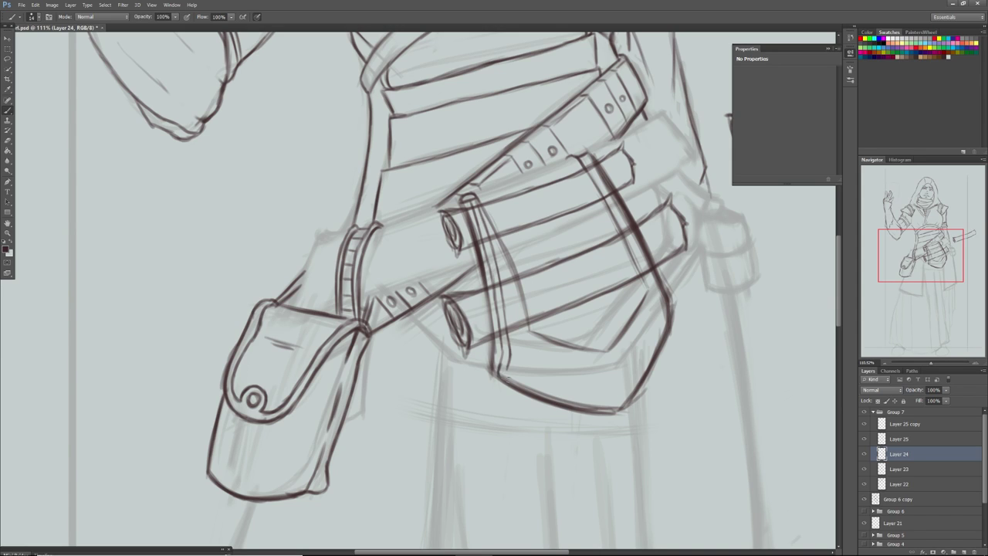
Draw the inner border along the pouch's bottom and lower right edges, undo the stray strokes, and redraw the right corner
{"action": "mouse_move", "coordinate": [503, 369]}
{"action": "left_mouse_down"}
{"action": "mouse_move", "coordinate": [543, 392]}
{"action": "mouse_move", "coordinate": [600, 404]}
{"action": "left_mouse_up"}
{"action": "mouse_move", "coordinate": [537, 389]}
{"action": "left_mouse_down"}
{"action": "mouse_move", "coordinate": [607, 408]}
{"action": "mouse_move", "coordinate": [623, 403]}
{"action": "mouse_move", "coordinate": [642, 366]}
{"action": "left_mouse_up"}
{"action": "left_click_drag", "start_coordinate": [620, 403], "coordinate": [653, 347]}
{"action": "left_click_drag", "start_coordinate": [629, 386], "coordinate": [666, 316]}
{"action": "mouse_move", "coordinate": [645, 357]}
{"action": "left_mouse_down"}
{"action": "mouse_move", "coordinate": [673, 298]}
{"action": "mouse_move", "coordinate": [665, 346]}
{"action": "left_mouse_up"}
{"action": "left_click_drag", "start_coordinate": [678, 312], "coordinate": [672, 323]}
{"action": "key", "text": "ctrl+alt+z"}
{"action": "key", "text": "ctrl+alt+z"}
{"action": "key", "text": "ctrl+alt+z"}
{"action": "key", "text": "ctrl+alt+z"}
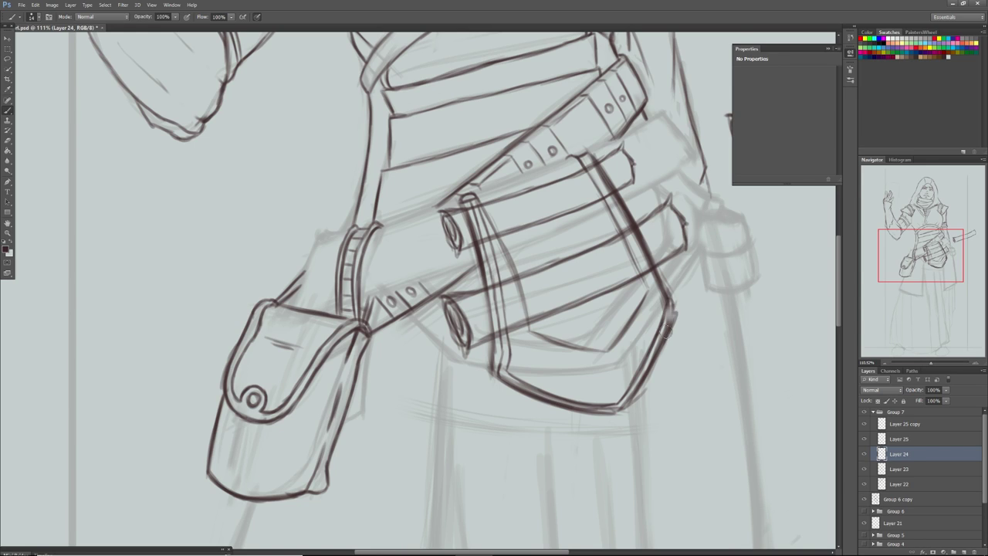
{"action": "left_click_drag", "start_coordinate": [658, 340], "coordinate": [672, 308]}
Draw curved strap lines wrapping across the upper scroll tube
{"action": "scroll", "coordinate": [661, 262], "scroll_direction": "up", "scroll_amount": 3}
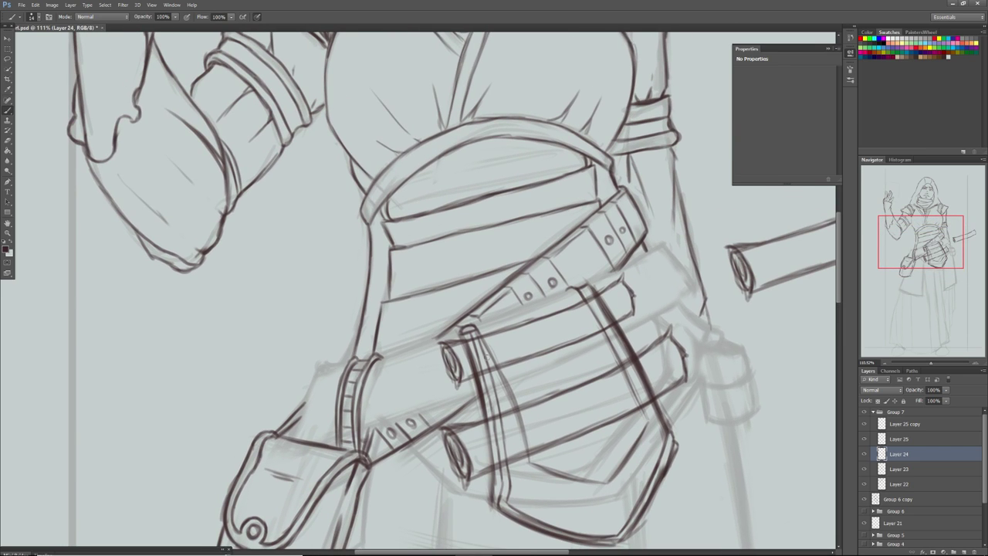
{"action": "mouse_move", "coordinate": [509, 335]}
{"action": "left_mouse_down"}
{"action": "mouse_move", "coordinate": [515, 362]}
{"action": "mouse_move", "coordinate": [537, 331]}
{"action": "mouse_move", "coordinate": [541, 352]}
{"action": "mouse_move", "coordinate": [531, 322]}
{"action": "mouse_move", "coordinate": [571, 333]}
{"action": "mouse_move", "coordinate": [561, 312]}
{"action": "mouse_move", "coordinate": [589, 328]}
{"action": "mouse_move", "coordinate": [581, 307]}
{"action": "left_mouse_up"}
{"action": "mouse_move", "coordinate": [591, 335]}
{"action": "left_mouse_down"}
{"action": "mouse_move", "coordinate": [579, 307]}
{"action": "mouse_move", "coordinate": [590, 331]}
{"action": "left_mouse_up"}
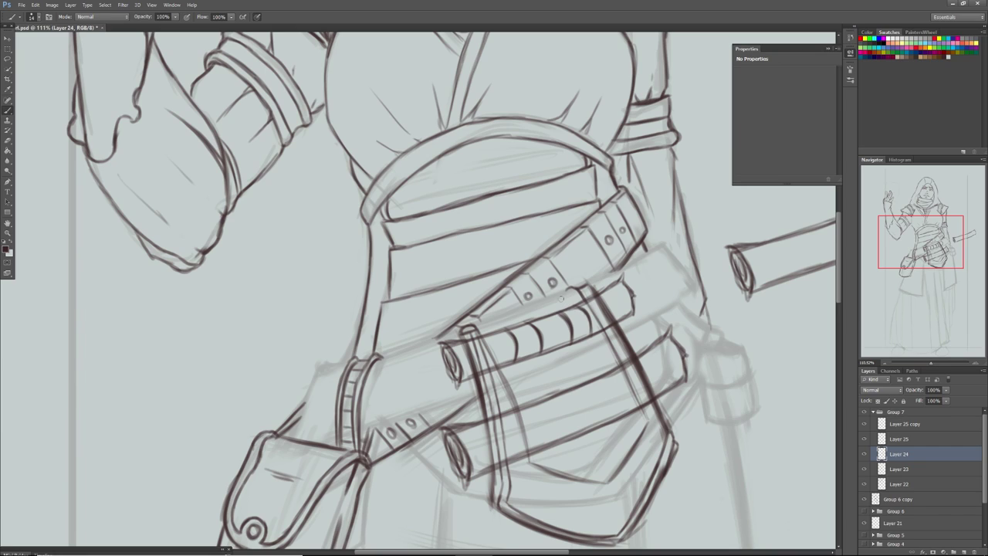
Detail both straps around the upper tube with loops above, cross lines on the bands, and rounded riveted tips below
{"action": "mouse_move", "coordinate": [574, 306]}
{"action": "left_mouse_down"}
{"action": "mouse_move", "coordinate": [563, 285]}
{"action": "mouse_move", "coordinate": [568, 301]}
{"action": "mouse_move", "coordinate": [534, 273]}
{"action": "mouse_move", "coordinate": [563, 287]}
{"action": "mouse_move", "coordinate": [551, 311]}
{"action": "left_mouse_up"}
{"action": "mouse_move", "coordinate": [576, 346]}
{"action": "left_mouse_down"}
{"action": "mouse_move", "coordinate": [584, 355]}
{"action": "mouse_move", "coordinate": [590, 345]}
{"action": "mouse_move", "coordinate": [588, 355]}
{"action": "mouse_move", "coordinate": [571, 327]}
{"action": "left_mouse_up"}
{"action": "key", "text": "ctrl+z"}
{"action": "key", "text": "ctrl+alt+z"}
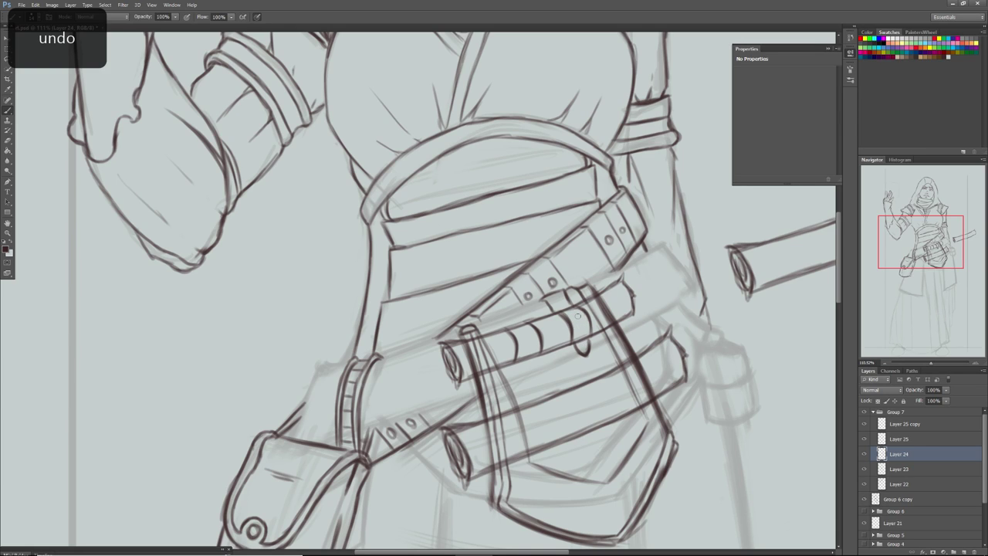
{"action": "left_click_drag", "start_coordinate": [588, 320], "coordinate": [571, 324]}
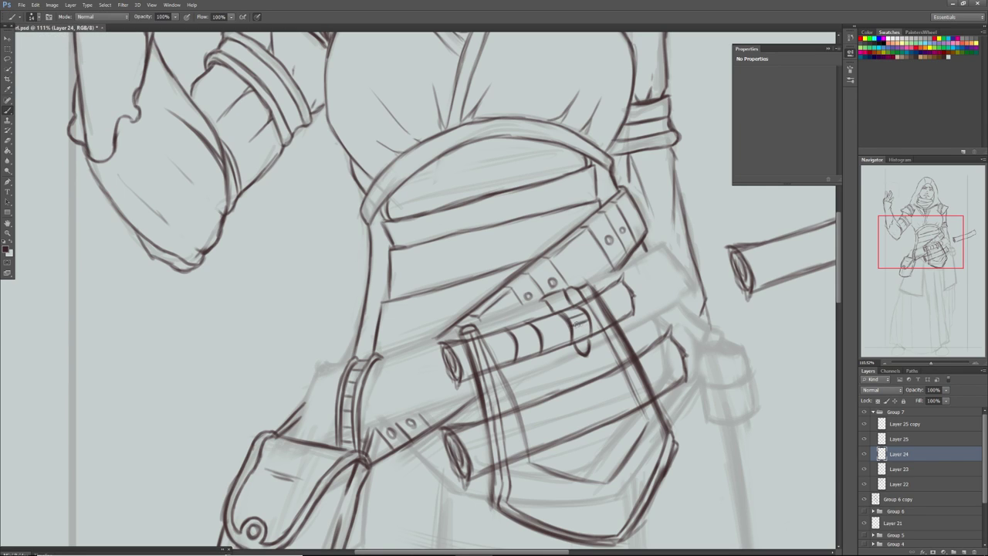
{"action": "left_click_drag", "start_coordinate": [582, 348], "coordinate": [583, 347]}
{"action": "mouse_move", "coordinate": [561, 300]}
{"action": "left_mouse_down"}
{"action": "mouse_move", "coordinate": [522, 339]}
{"action": "mouse_move", "coordinate": [537, 335]}
{"action": "mouse_move", "coordinate": [519, 349]}
{"action": "mouse_move", "coordinate": [540, 340]}
{"action": "mouse_move", "coordinate": [532, 367]}
{"action": "left_mouse_up"}
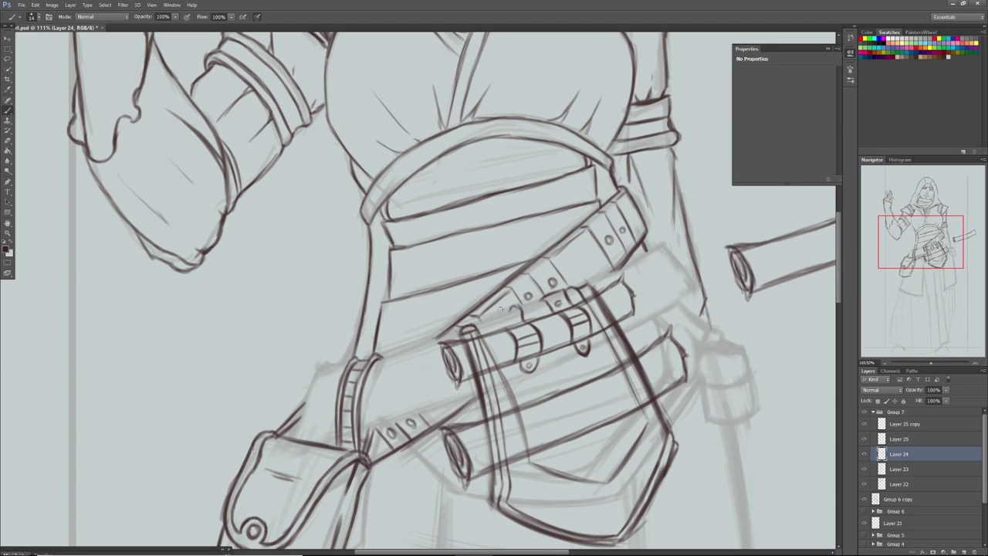
Draw the uneven edge above the upper tube and erase the pouch lines that cross the tube
{"action": "left_click_drag", "start_coordinate": [509, 309], "coordinate": [489, 316]}
{"action": "mouse_move", "coordinate": [467, 325]}
{"action": "left_mouse_down"}
{"action": "mouse_move", "coordinate": [496, 326]}
{"action": "mouse_move", "coordinate": [545, 301]}
{"action": "mouse_move", "coordinate": [524, 306]}
{"action": "left_mouse_up"}
{"action": "mouse_move", "coordinate": [488, 349]}
{"action": "left_mouse_down"}
{"action": "mouse_move", "coordinate": [461, 368]}
{"action": "mouse_move", "coordinate": [487, 347]}
{"action": "left_mouse_up"}
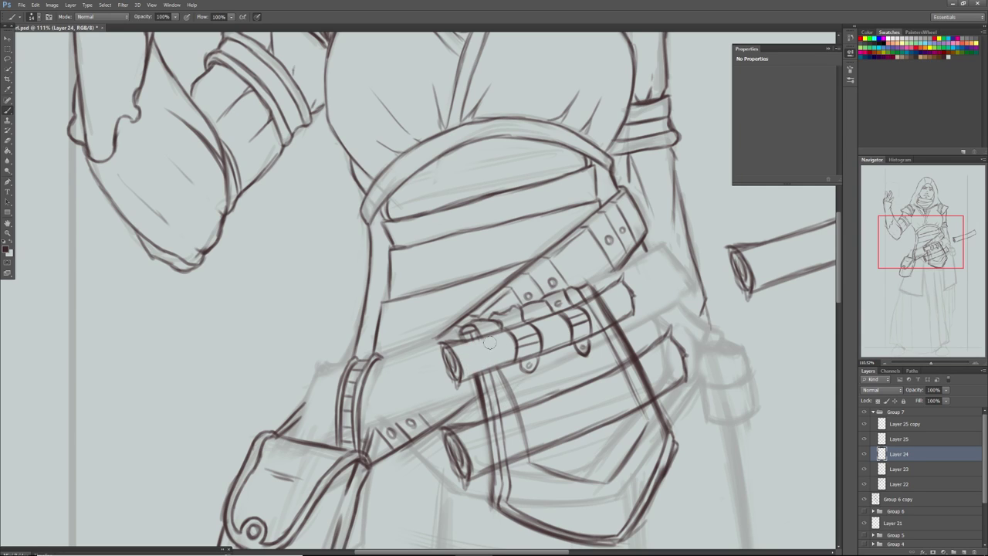
{"action": "mouse_move", "coordinate": [596, 307]}
{"action": "left_mouse_down"}
{"action": "mouse_move", "coordinate": [605, 321]}
{"action": "mouse_move", "coordinate": [596, 308]}
{"action": "left_mouse_up"}
{"action": "key", "text": "bracketleft"}
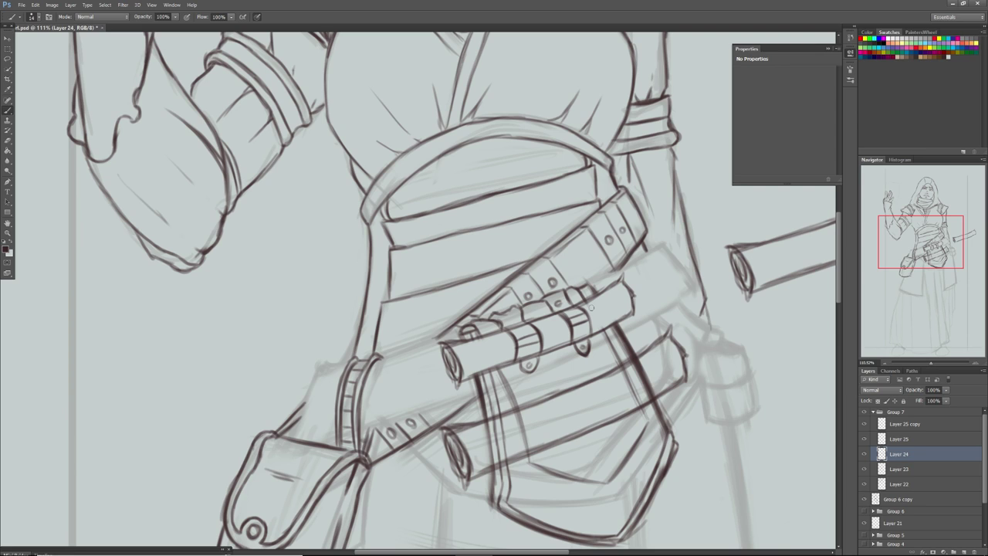
Erase the lower tube's lines on Layer 25 where it passes behind the pouch
{"action": "left_click_drag", "start_coordinate": [908, 246], "coordinate": [916, 254]}
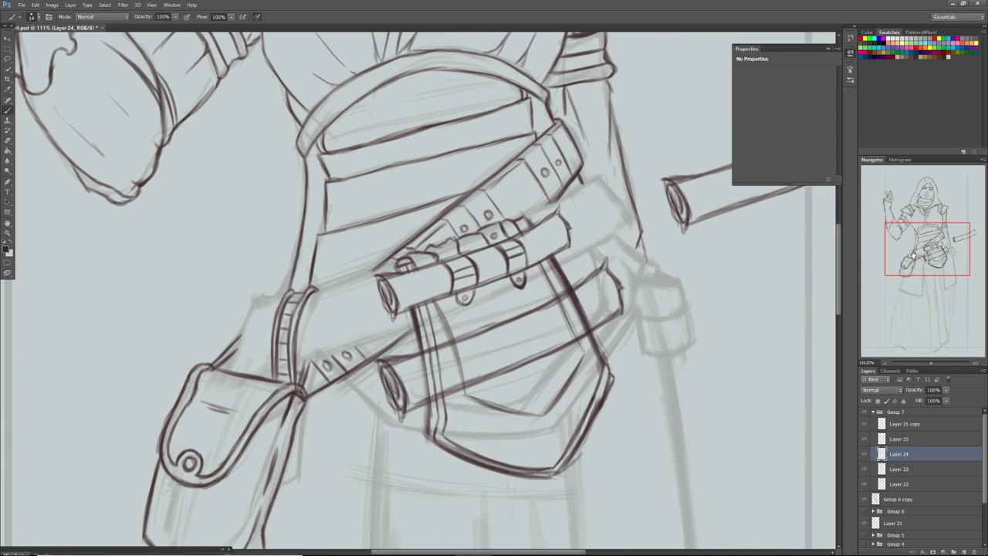
{"action": "left_click", "coordinate": [895, 438]}
{"action": "left_click", "coordinate": [864, 438]}
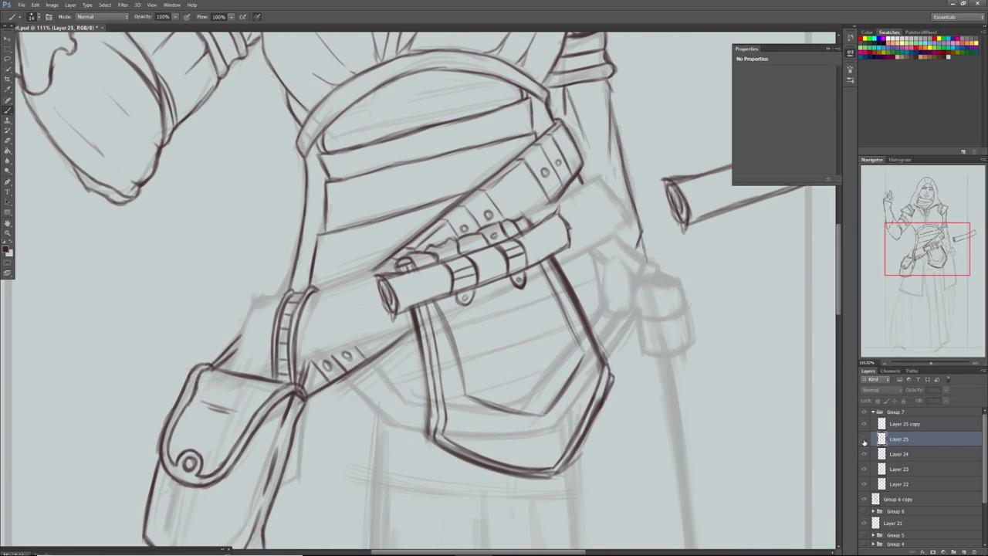
{"action": "left_click", "coordinate": [864, 438]}
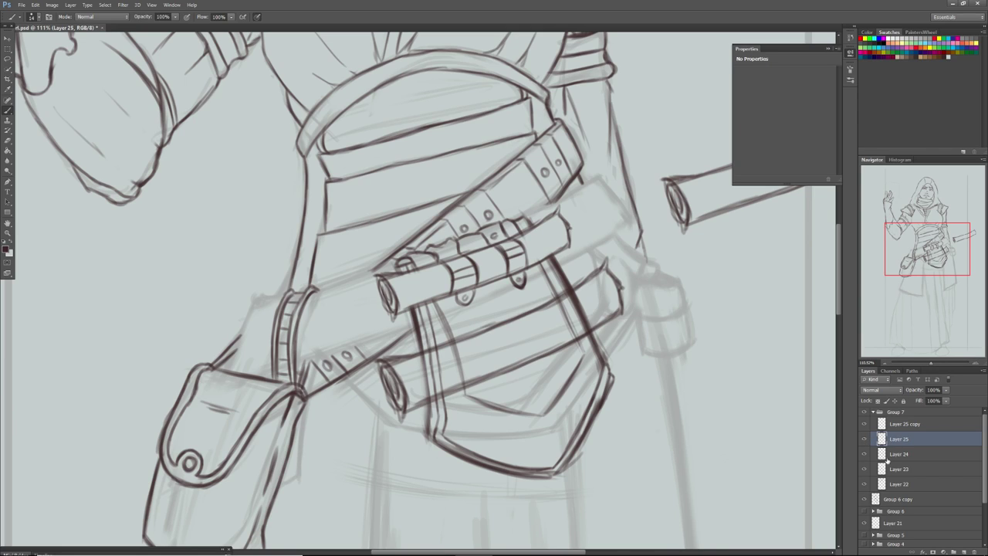
{"action": "left_click_drag", "start_coordinate": [416, 360], "coordinate": [441, 346]}
{"action": "left_click_drag", "start_coordinate": [432, 399], "coordinate": [456, 389]}
{"action": "mouse_move", "coordinate": [441, 345]}
{"action": "left_mouse_down"}
{"action": "mouse_move", "coordinate": [463, 383]}
{"action": "mouse_move", "coordinate": [440, 358]}
{"action": "mouse_move", "coordinate": [463, 379]}
{"action": "mouse_move", "coordinate": [475, 333]}
{"action": "mouse_move", "coordinate": [499, 376]}
{"action": "mouse_move", "coordinate": [532, 346]}
{"action": "mouse_move", "coordinate": [534, 305]}
{"action": "mouse_move", "coordinate": [575, 348]}
{"action": "mouse_move", "coordinate": [567, 298]}
{"action": "left_mouse_up"}
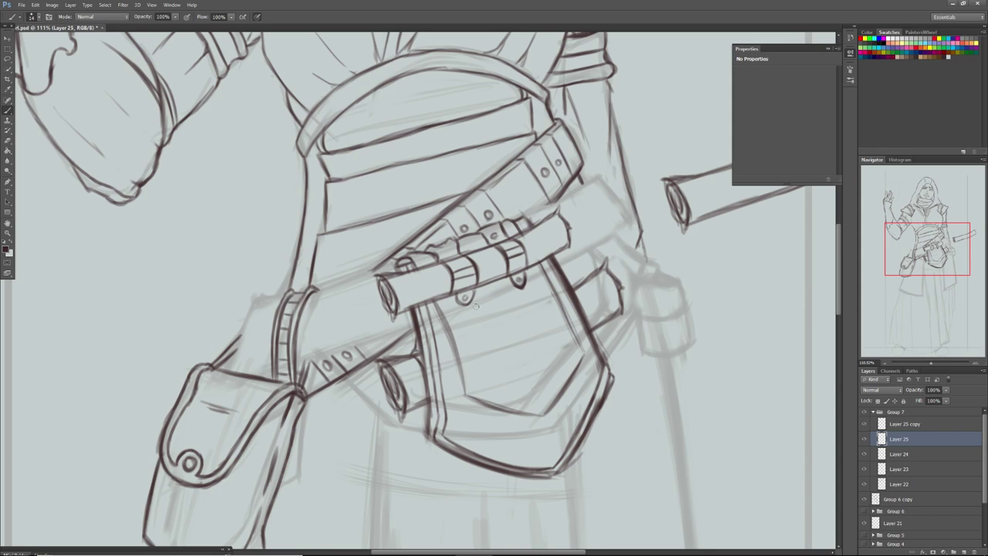
Add short contour strokes to both ends of the lower tube where they meet the pouch
{"action": "left_click_drag", "start_coordinate": [426, 377], "coordinate": [418, 339]}
{"action": "mouse_move", "coordinate": [419, 409]}
{"action": "left_mouse_down"}
{"action": "mouse_move", "coordinate": [429, 405]}
{"action": "mouse_move", "coordinate": [422, 382]}
{"action": "left_mouse_up"}
{"action": "mouse_move", "coordinate": [578, 297]}
{"action": "left_mouse_down"}
{"action": "mouse_move", "coordinate": [587, 290]}
{"action": "mouse_move", "coordinate": [583, 298]}
{"action": "left_mouse_up"}
Merge Layer 24, Layer 25 and Layer 25 copy into one layer
{"action": "left_click", "coordinate": [900, 428]}
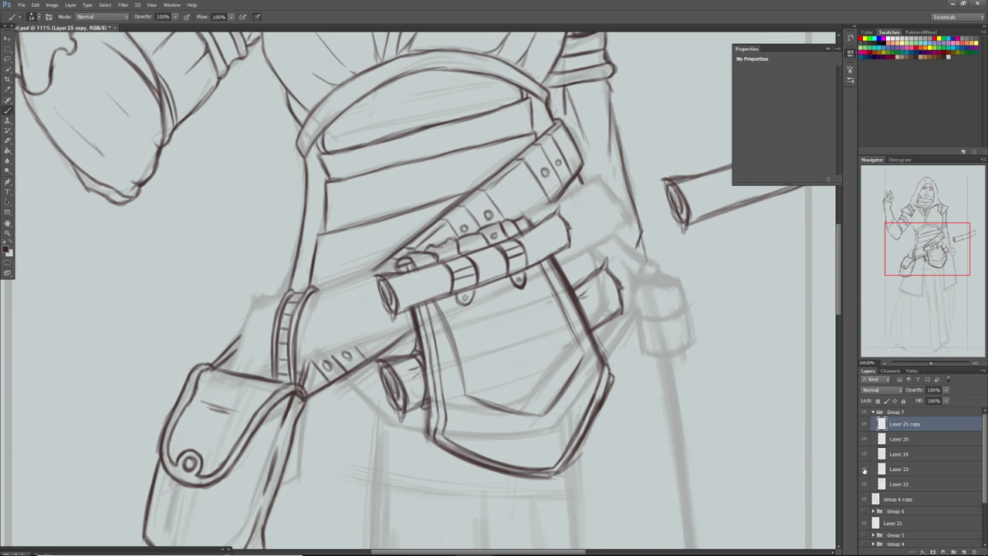
{"action": "left_click", "coordinate": [864, 468]}
{"action": "left_click", "coordinate": [864, 470]}
{"action": "left_click", "coordinate": [864, 454]}
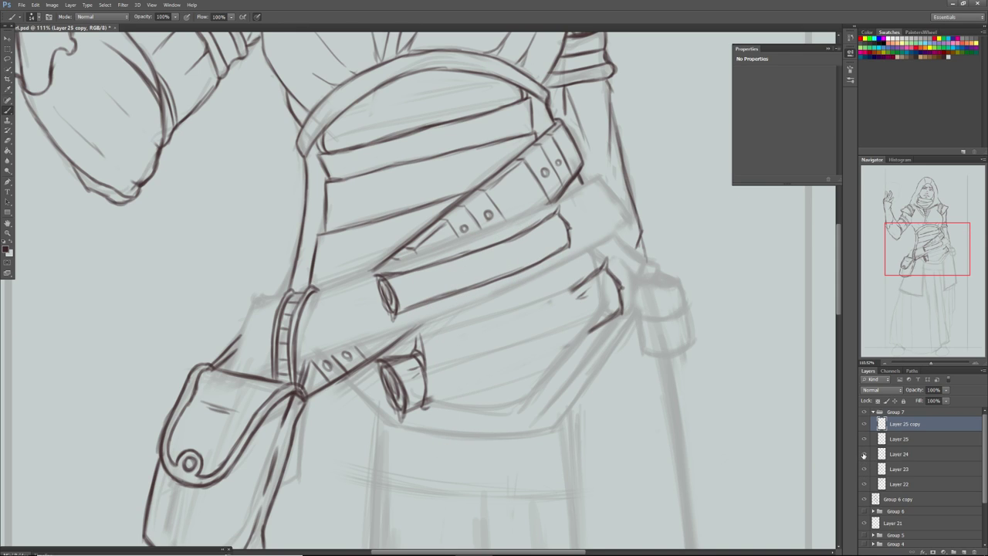
{"action": "left_click", "coordinate": [864, 455]}
{"action": "left_click", "coordinate": [889, 455]}
{"action": "left_click", "coordinate": [893, 425], "text": "shift"}
{"action": "right_click", "coordinate": [892, 422]}
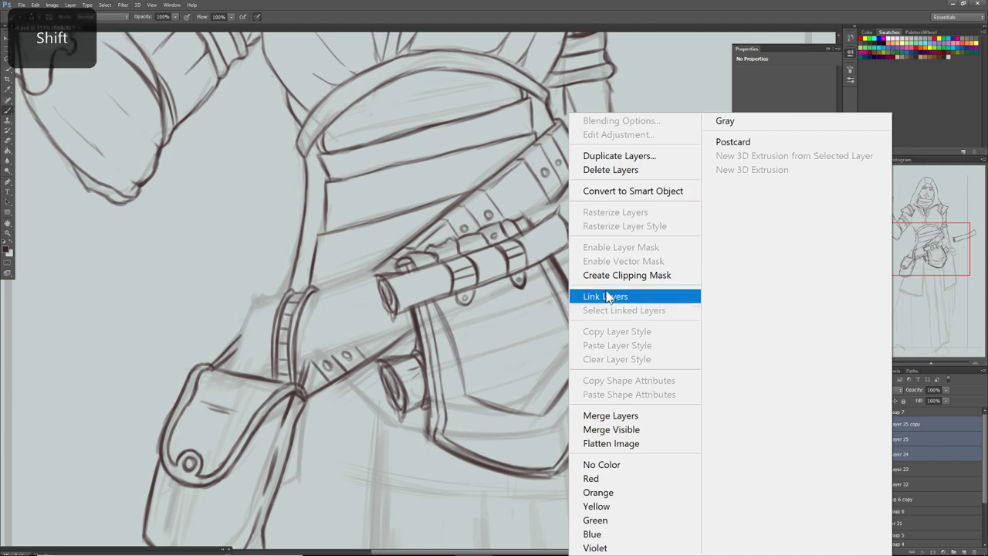
{"action": "left_click", "coordinate": [598, 416]}
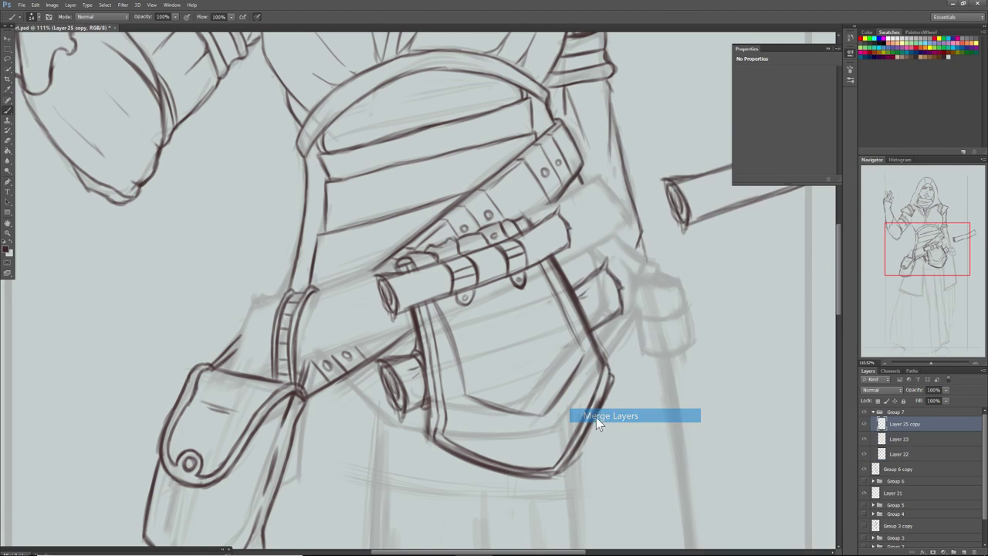
Draw a smaller angular panel outline inside the pouch, just below the upper tube
{"action": "left_click", "coordinate": [825, 47]}
{"action": "left_click_drag", "start_coordinate": [923, 239], "coordinate": [917, 260]}
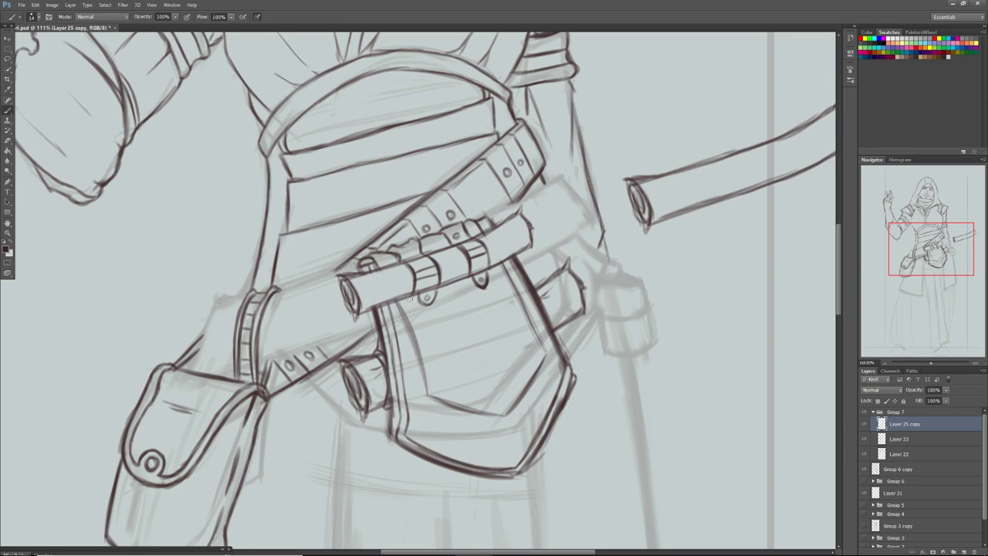
{"action": "left_click_drag", "start_coordinate": [409, 301], "coordinate": [434, 360]}
{"action": "left_click_drag", "start_coordinate": [415, 313], "coordinate": [433, 356]}
{"action": "mouse_move", "coordinate": [434, 359]}
{"action": "left_mouse_down"}
{"action": "mouse_move", "coordinate": [499, 363]}
{"action": "mouse_move", "coordinate": [517, 333]}
{"action": "left_mouse_up"}
{"action": "mouse_move", "coordinate": [498, 363]}
{"action": "left_mouse_down"}
{"action": "mouse_move", "coordinate": [519, 329]}
{"action": "mouse_move", "coordinate": [499, 360]}
{"action": "mouse_move", "coordinate": [518, 281]}
{"action": "mouse_move", "coordinate": [515, 317]}
{"action": "mouse_move", "coordinate": [502, 286]}
{"action": "mouse_move", "coordinate": [520, 330]}
{"action": "mouse_move", "coordinate": [492, 268]}
{"action": "mouse_move", "coordinate": [515, 324]}
{"action": "left_mouse_up"}
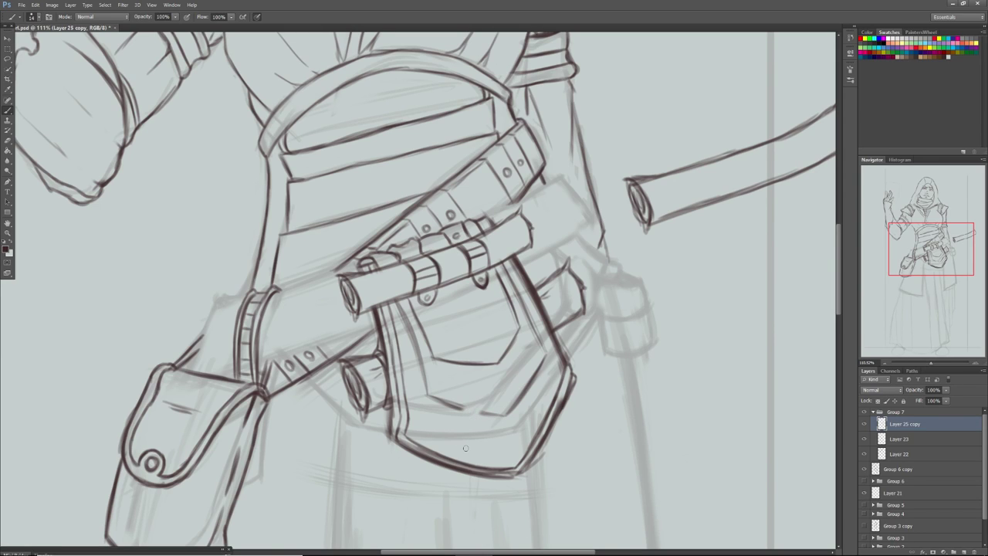
Draw a jagged notch in the bottom of the pouch's middle border and darken the border's left side
{"action": "left_click_drag", "start_coordinate": [463, 411], "coordinate": [477, 396]}
{"action": "mouse_move", "coordinate": [473, 411]}
{"action": "left_mouse_down"}
{"action": "mouse_move", "coordinate": [476, 394]}
{"action": "mouse_move", "coordinate": [463, 412]}
{"action": "left_mouse_up"}
{"action": "key", "text": "ctrl+z"}
{"action": "key", "text": "ctrl+z"}
{"action": "key", "text": "ctrl+z"}
{"action": "mouse_move", "coordinate": [463, 411]}
{"action": "left_mouse_down"}
{"action": "mouse_move", "coordinate": [421, 393]}
{"action": "mouse_move", "coordinate": [413, 350]}
{"action": "left_mouse_up"}
{"action": "left_click_drag", "start_coordinate": [423, 392], "coordinate": [394, 305]}
{"action": "left_click_drag", "start_coordinate": [410, 347], "coordinate": [392, 305]}
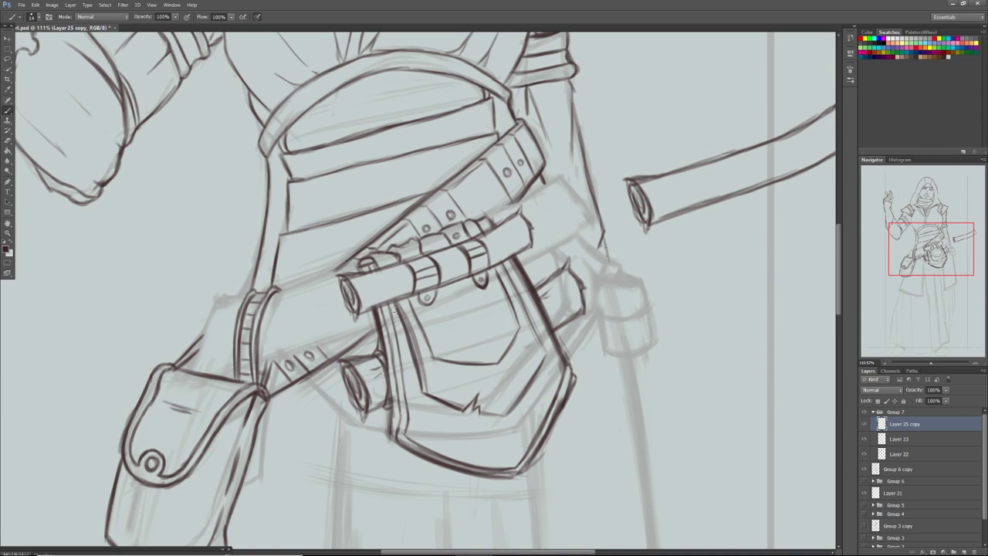
Undo the latest border strokes and redraw the parallel line on the left side of the middle border
{"action": "key", "text": "ctrl+alt+z"}
{"action": "key", "text": "ctrl+alt+z"}
{"action": "key", "text": "ctrl+alt+z"}
{"action": "key", "text": "ctrl+alt+z"}
{"action": "key", "text": "ctrl+alt+z"}
{"action": "key", "text": "ctrl+alt+z"}
{"action": "left_click_drag", "start_coordinate": [418, 390], "coordinate": [390, 296]}
{"action": "left_click_drag", "start_coordinate": [406, 331], "coordinate": [392, 297]}
{"action": "left_click_drag", "start_coordinate": [383, 262], "coordinate": [369, 259]}
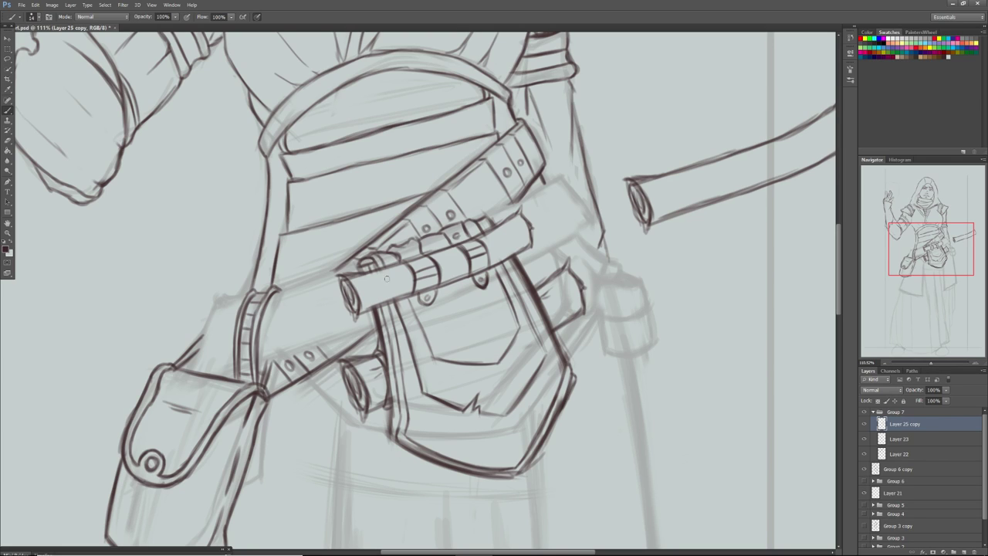
Continue the middle border's parallel line along the bottom and up the right side of the pouch
{"action": "mouse_move", "coordinate": [408, 323]}
{"action": "left_mouse_down"}
{"action": "mouse_move", "coordinate": [399, 300]}
{"action": "mouse_move", "coordinate": [409, 327]}
{"action": "left_mouse_up"}
{"action": "left_click_drag", "start_coordinate": [426, 388], "coordinate": [402, 305]}
{"action": "mouse_move", "coordinate": [426, 388]}
{"action": "left_mouse_down"}
{"action": "mouse_move", "coordinate": [504, 412]}
{"action": "mouse_move", "coordinate": [541, 352]}
{"action": "mouse_move", "coordinate": [494, 261]}
{"action": "mouse_move", "coordinate": [542, 346]}
{"action": "mouse_move", "coordinate": [538, 338]}
{"action": "left_mouse_up"}
{"action": "key", "text": "ctrl+z"}
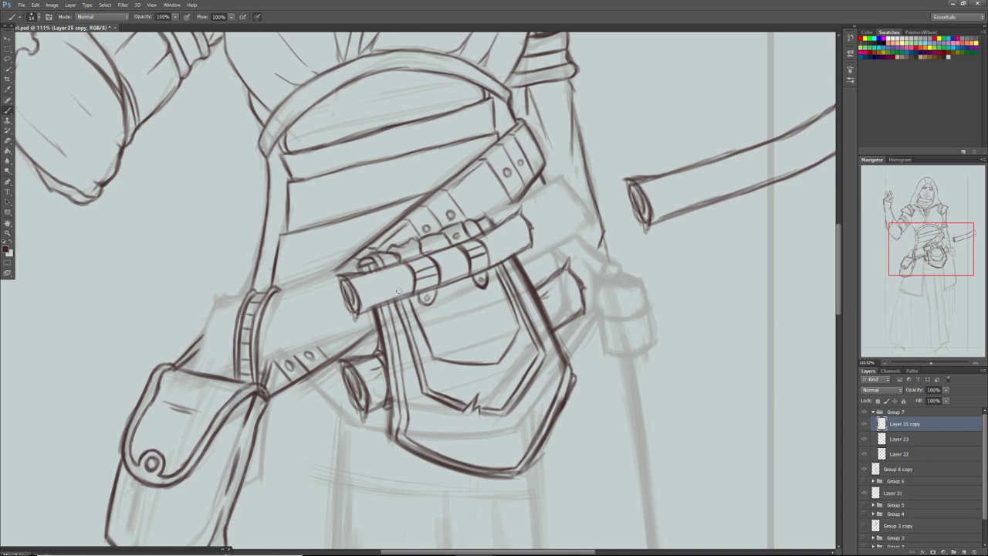
Hide the Group 6 copy rough sketch and flip the canvas horizontally
{"action": "left_click_drag", "start_coordinate": [931, 363], "coordinate": [912, 364]}
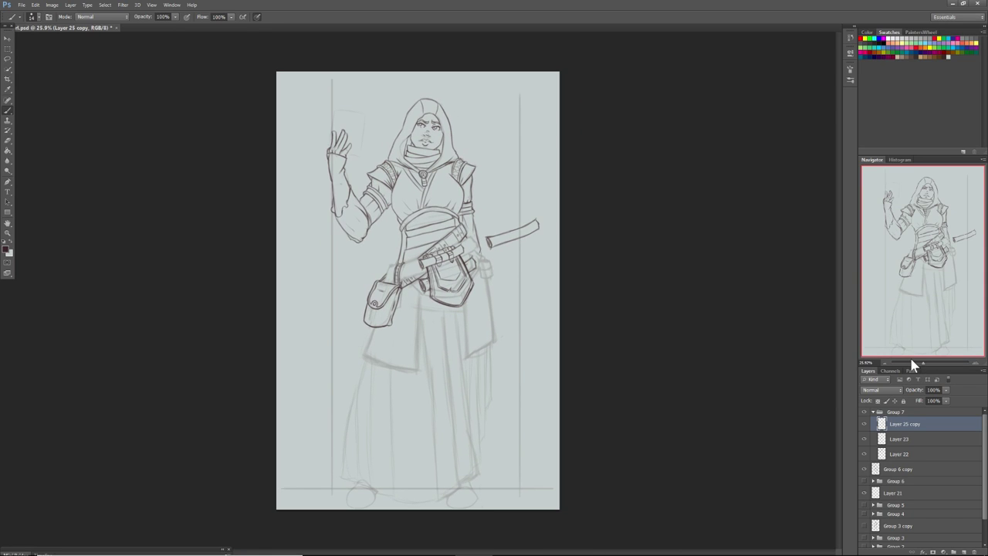
{"action": "left_click", "coordinate": [863, 474]}
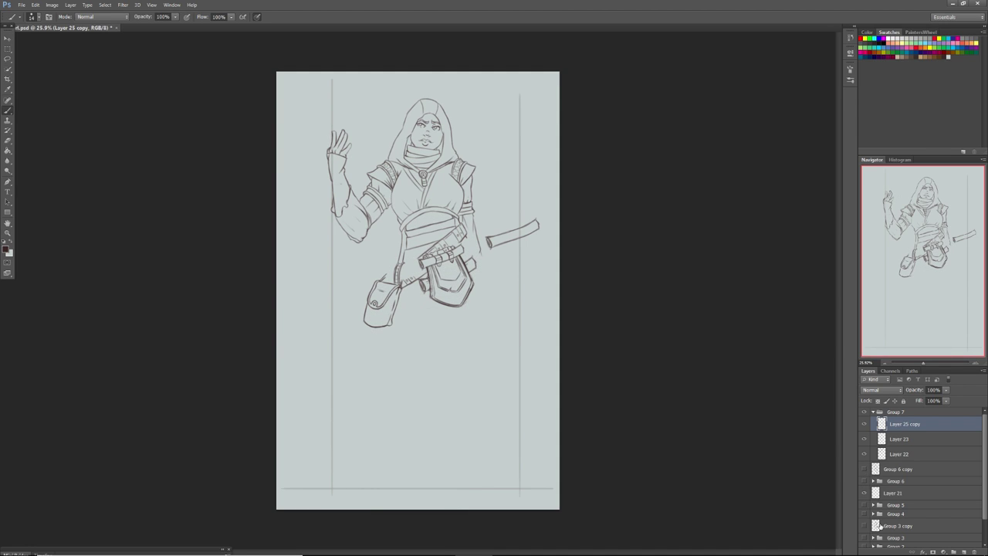
{"action": "left_click", "coordinate": [51, 4]}
{"action": "mouse_move", "coordinate": [207, 137]}
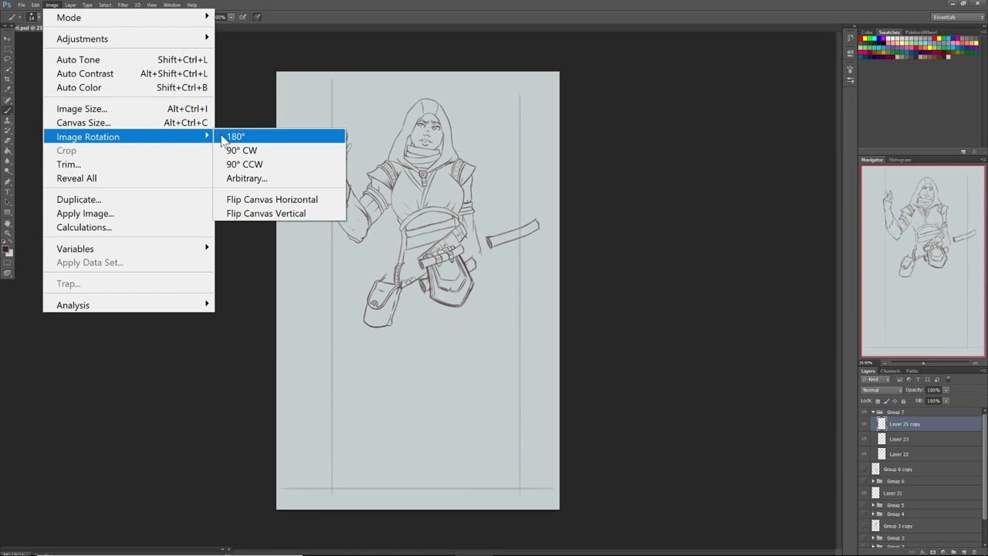
{"action": "left_click", "coordinate": [233, 199]}
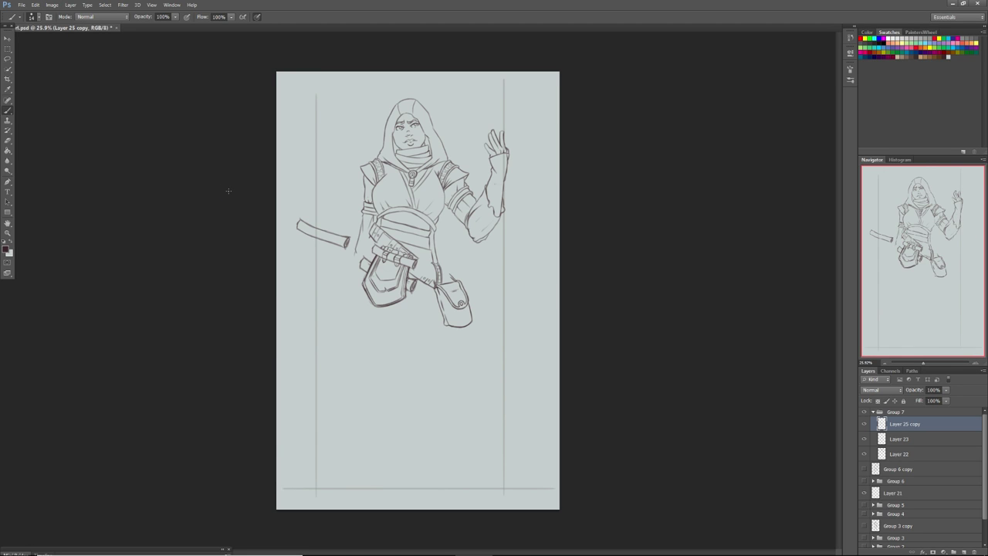
Erase the pouch's upper left outer edge and redraw it as a smooth curve up to the upper tube
{"action": "left_click_drag", "start_coordinate": [924, 363], "coordinate": [931, 363]}
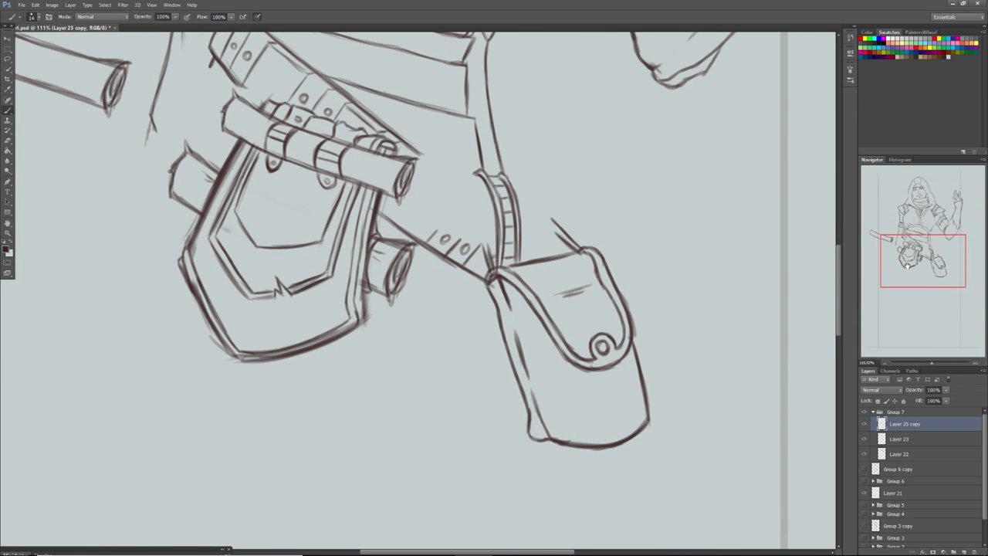
{"action": "left_click_drag", "start_coordinate": [908, 265], "coordinate": [882, 267]}
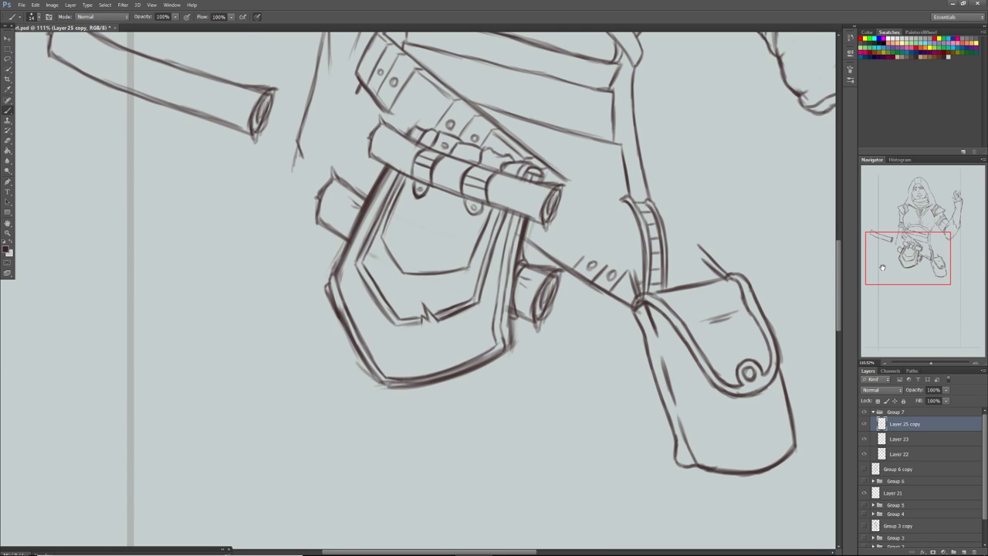
{"action": "left_click_drag", "start_coordinate": [377, 179], "coordinate": [342, 284]}
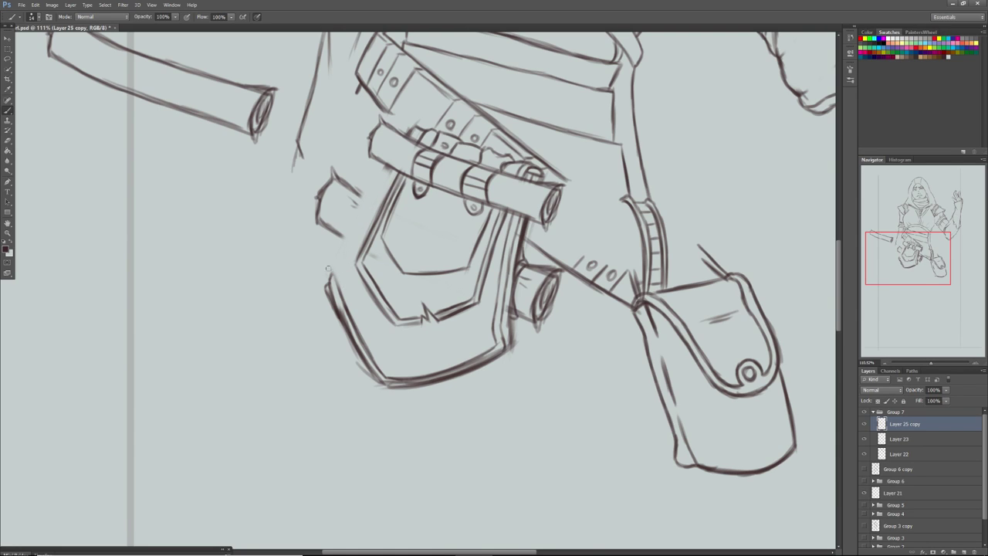
{"action": "left_click_drag", "start_coordinate": [343, 295], "coordinate": [332, 255]}
{"action": "left_click_drag", "start_coordinate": [337, 290], "coordinate": [332, 241]}
{"action": "key", "text": "ctrl+z"}
{"action": "mouse_move", "coordinate": [334, 280]}
{"action": "left_mouse_down"}
{"action": "mouse_move", "coordinate": [335, 240]}
{"action": "mouse_move", "coordinate": [347, 226]}
{"action": "left_mouse_up"}
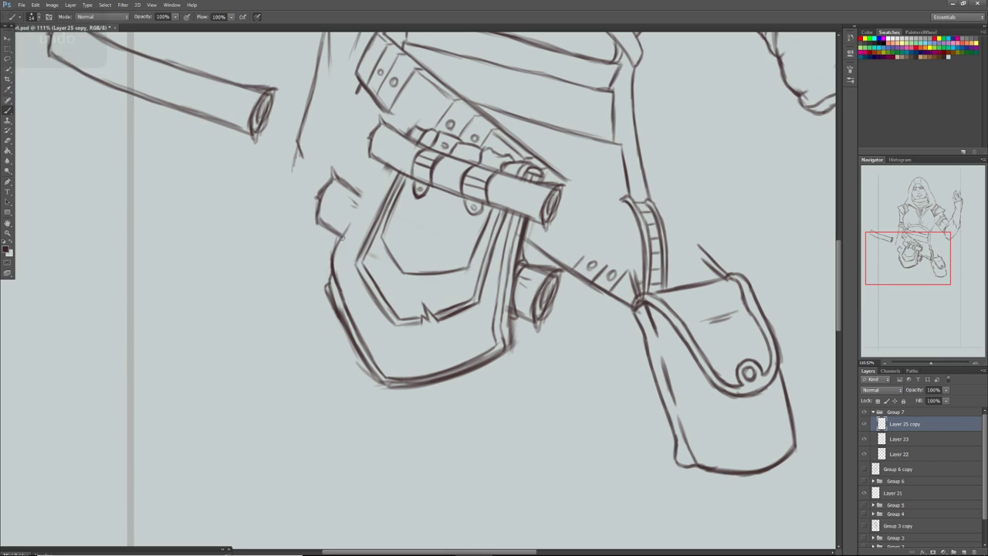
{"action": "left_click_drag", "start_coordinate": [335, 259], "coordinate": [382, 168]}
{"action": "left_click_drag", "start_coordinate": [358, 213], "coordinate": [380, 168]}
{"action": "left_click_drag", "start_coordinate": [338, 241], "coordinate": [381, 167]}
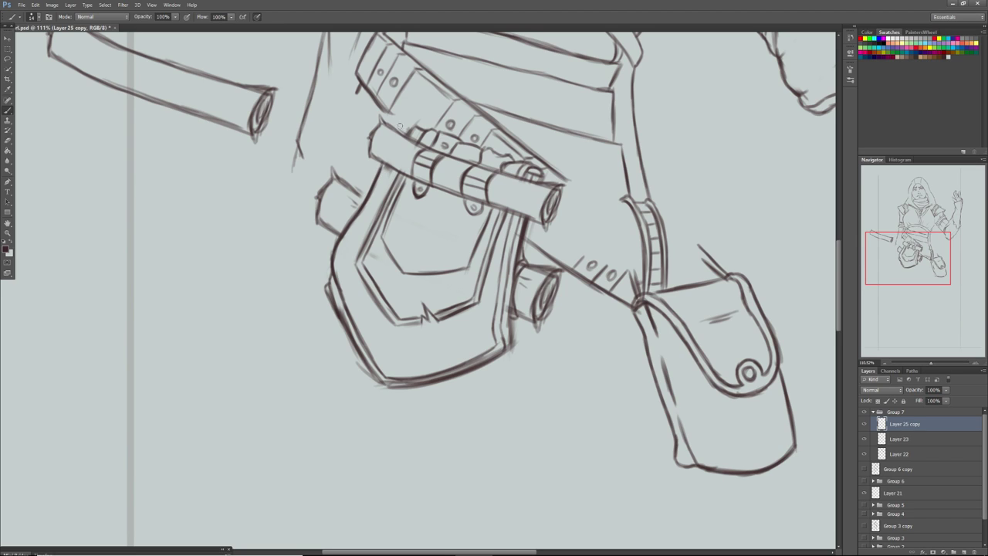
Draw a small loop above the upper tube's left end and add a second line along the pouch's left edge
{"action": "left_click_drag", "start_coordinate": [400, 132], "coordinate": [405, 124]}
{"action": "left_click_drag", "start_coordinate": [335, 173], "coordinate": [367, 194]}
{"action": "key", "text": "ctrl+alt+z"}
{"action": "key", "text": "ctrl+alt+z"}
{"action": "left_click_drag", "start_coordinate": [396, 128], "coordinate": [406, 114]}
{"action": "mouse_move", "coordinate": [375, 164]}
{"action": "left_mouse_down"}
{"action": "mouse_move", "coordinate": [329, 247]}
{"action": "mouse_move", "coordinate": [338, 232]}
{"action": "mouse_move", "coordinate": [325, 292]}
{"action": "left_mouse_up"}
{"action": "left_click_drag", "start_coordinate": [329, 252], "coordinate": [324, 289]}
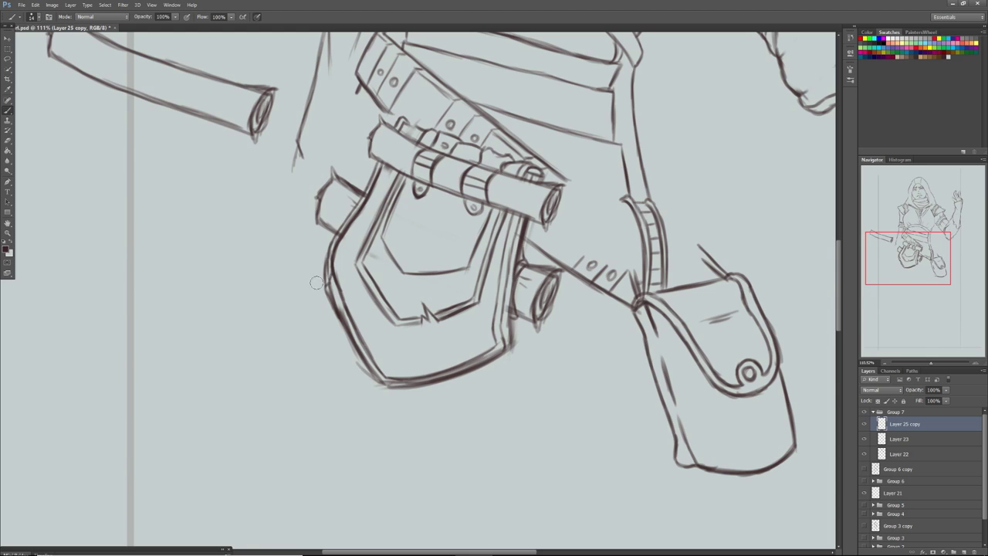
Erase the pouch's lower left outer edge down to its bottom corner
{"action": "key", "text": "ctrl+alt+z"}
{"action": "key", "text": "ctrl+alt+z"}
{"action": "key", "text": "ctrl+alt+z"}
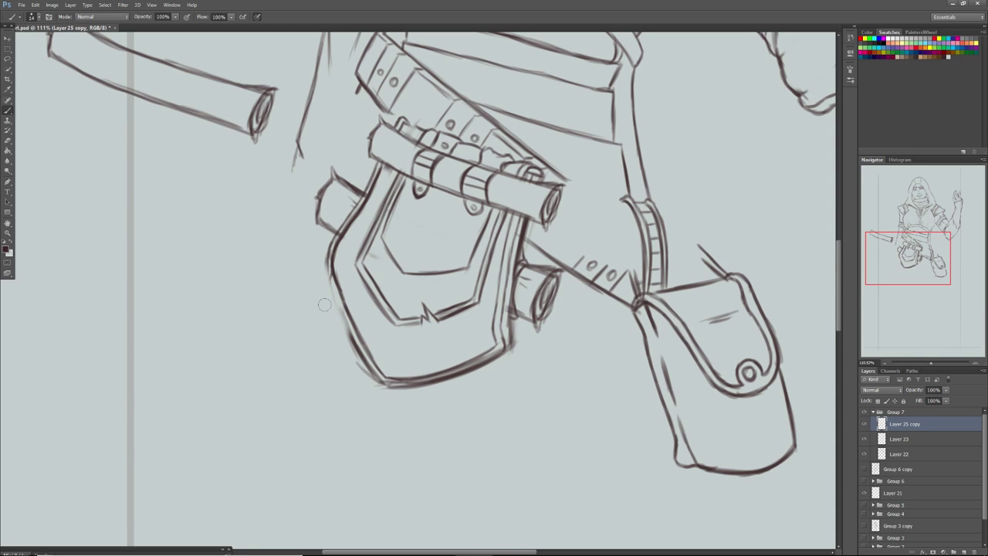
{"action": "mouse_move", "coordinate": [345, 284]}
{"action": "left_mouse_down"}
{"action": "mouse_move", "coordinate": [370, 364]}
{"action": "mouse_move", "coordinate": [360, 359]}
{"action": "left_mouse_up"}
{"action": "key", "text": "ctrl+alt+z"}
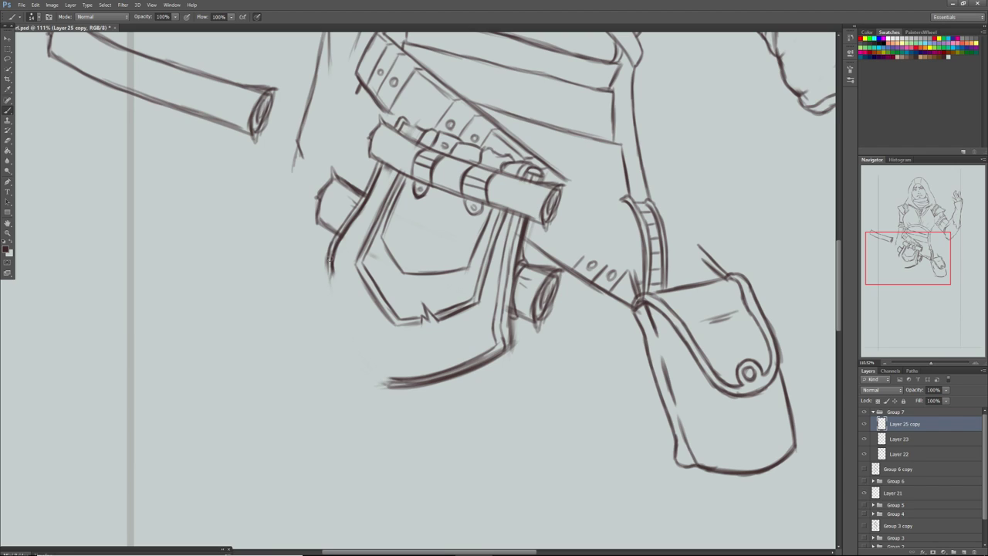
Try redrawing the pouch's lower left edge as a steep line turning into the existing bottom edge
{"action": "left_click_drag", "start_coordinate": [332, 259], "coordinate": [336, 303]}
{"action": "mouse_move", "coordinate": [332, 267]}
{"action": "left_mouse_down"}
{"action": "mouse_move", "coordinate": [352, 365]}
{"action": "mouse_move", "coordinate": [409, 377]}
{"action": "left_mouse_up"}
{"action": "mouse_move", "coordinate": [349, 362]}
{"action": "left_mouse_down"}
{"action": "mouse_move", "coordinate": [426, 375]}
{"action": "mouse_move", "coordinate": [349, 360]}
{"action": "mouse_move", "coordinate": [390, 377]}
{"action": "left_mouse_up"}
{"action": "left_click_drag", "start_coordinate": [352, 363], "coordinate": [411, 377]}
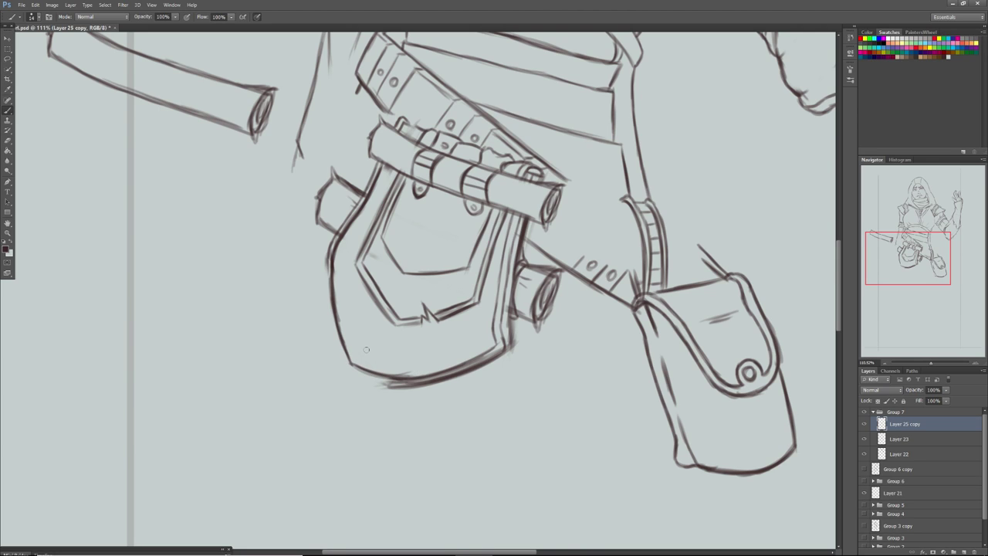
Erase the remaining lower outline of the pouch and draw a deeper curved bottom edge with a smaller brush
{"action": "mouse_move", "coordinate": [343, 362]}
{"action": "left_mouse_down"}
{"action": "mouse_move", "coordinate": [331, 317]}
{"action": "mouse_move", "coordinate": [342, 351]}
{"action": "mouse_move", "coordinate": [404, 380]}
{"action": "mouse_move", "coordinate": [428, 382]}
{"action": "mouse_move", "coordinate": [503, 345]}
{"action": "left_mouse_up"}
{"action": "mouse_move", "coordinate": [432, 376]}
{"action": "left_mouse_down"}
{"action": "mouse_move", "coordinate": [393, 386]}
{"action": "mouse_move", "coordinate": [355, 366]}
{"action": "mouse_move", "coordinate": [329, 324]}
{"action": "mouse_move", "coordinate": [314, 291]}
{"action": "left_mouse_up"}
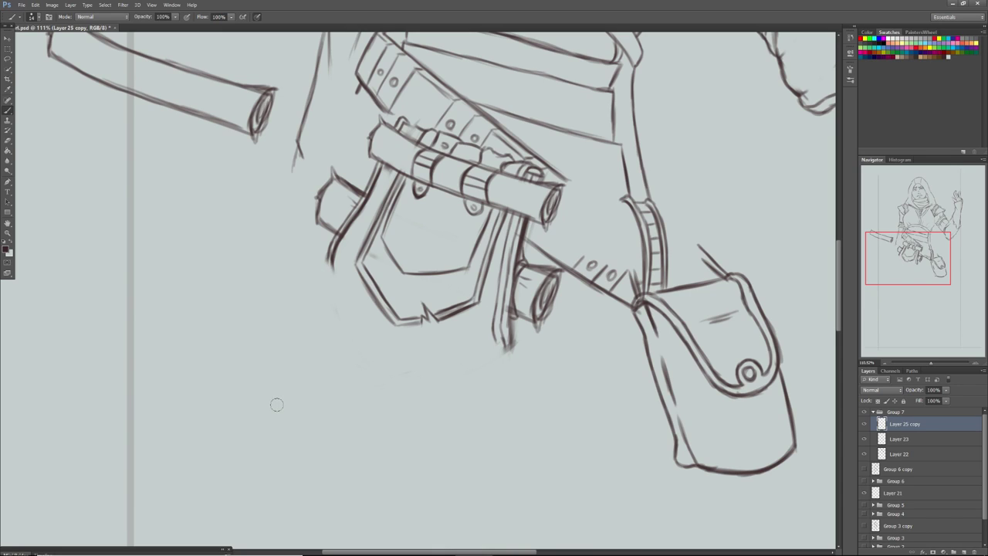
{"action": "key", "text": "bracketleft"}
{"action": "key", "text": "bracketleft"}
{"action": "mouse_move", "coordinate": [371, 392]}
{"action": "left_mouse_down"}
{"action": "mouse_move", "coordinate": [437, 390]}
{"action": "mouse_move", "coordinate": [383, 395]}
{"action": "mouse_move", "coordinate": [475, 369]}
{"action": "left_mouse_up"}
{"action": "mouse_move", "coordinate": [408, 392]}
{"action": "left_mouse_down"}
{"action": "mouse_move", "coordinate": [493, 355]}
{"action": "mouse_move", "coordinate": [460, 380]}
{"action": "mouse_move", "coordinate": [495, 347]}
{"action": "mouse_move", "coordinate": [485, 367]}
{"action": "mouse_move", "coordinate": [494, 337]}
{"action": "mouse_move", "coordinate": [460, 376]}
{"action": "mouse_move", "coordinate": [490, 353]}
{"action": "mouse_move", "coordinate": [419, 394]}
{"action": "mouse_move", "coordinate": [369, 392]}
{"action": "mouse_move", "coordinate": [438, 391]}
{"action": "mouse_move", "coordinate": [365, 394]}
{"action": "mouse_move", "coordinate": [453, 382]}
{"action": "mouse_move", "coordinate": [416, 391]}
{"action": "mouse_move", "coordinate": [496, 350]}
{"action": "left_mouse_up"}
{"action": "mouse_move", "coordinate": [368, 393]}
{"action": "left_mouse_down"}
{"action": "mouse_move", "coordinate": [352, 341]}
{"action": "mouse_move", "coordinate": [369, 392]}
{"action": "left_mouse_up"}
{"action": "left_click_drag", "start_coordinate": [350, 349], "coordinate": [368, 393]}
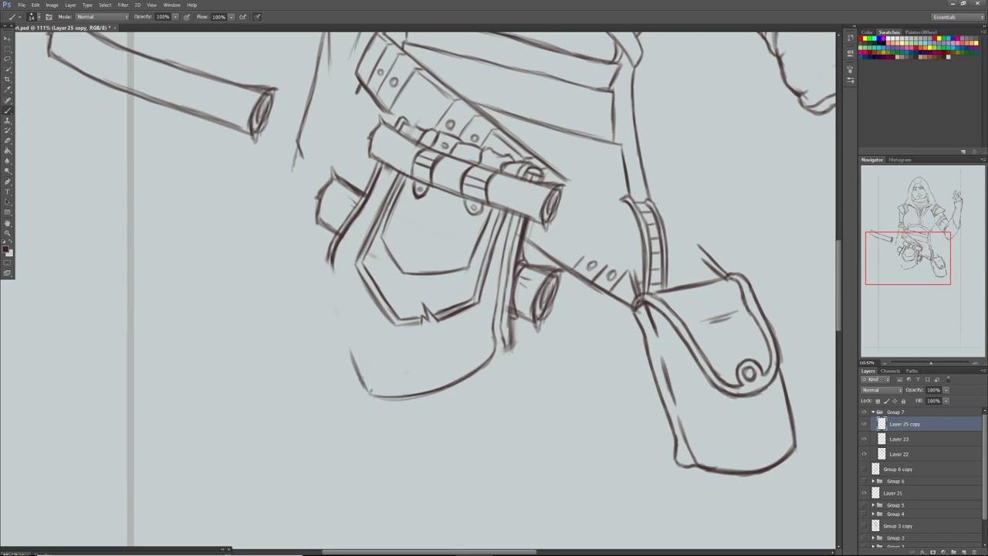
Draw the pouch's left side bulging outward from below the tube and joining the new bottom edge
{"action": "key", "text": "ctrl+alt+z"}
{"action": "key", "text": "ctrl+alt+z"}
{"action": "key", "text": "ctrl+alt+z"}
{"action": "key", "text": "bracketleft"}
{"action": "key", "text": "bracketleft"}
{"action": "mouse_move", "coordinate": [333, 258]}
{"action": "left_mouse_down"}
{"action": "mouse_move", "coordinate": [327, 316]}
{"action": "mouse_move", "coordinate": [345, 358]}
{"action": "left_mouse_up"}
{"action": "left_click_drag", "start_coordinate": [328, 310], "coordinate": [355, 380]}
{"action": "left_click_drag", "start_coordinate": [331, 330], "coordinate": [365, 391]}
{"action": "left_click_drag", "start_coordinate": [342, 348], "coordinate": [373, 395]}
{"action": "mouse_move", "coordinate": [331, 284]}
{"action": "left_mouse_down"}
{"action": "mouse_move", "coordinate": [338, 355]}
{"action": "mouse_move", "coordinate": [363, 384]}
{"action": "left_mouse_up"}
{"action": "mouse_move", "coordinate": [335, 252]}
{"action": "left_mouse_down"}
{"action": "mouse_move", "coordinate": [320, 301]}
{"action": "mouse_move", "coordinate": [326, 278]}
{"action": "mouse_move", "coordinate": [325, 331]}
{"action": "mouse_move", "coordinate": [349, 375]}
{"action": "left_mouse_up"}
{"action": "left_click_drag", "start_coordinate": [325, 344], "coordinate": [375, 397]}
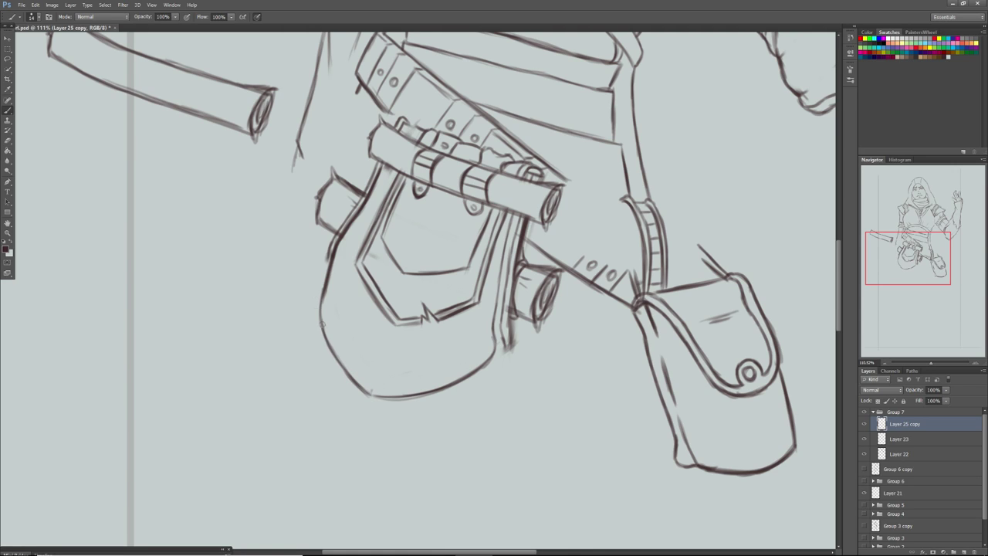
Draw a parallel outer line around the pouch's left side and bottom to form a rim
{"action": "mouse_move", "coordinate": [330, 254]}
{"action": "left_mouse_down"}
{"action": "mouse_move", "coordinate": [315, 334]}
{"action": "mouse_move", "coordinate": [313, 310]}
{"action": "mouse_move", "coordinate": [337, 365]}
{"action": "mouse_move", "coordinate": [323, 351]}
{"action": "mouse_move", "coordinate": [363, 400]}
{"action": "mouse_move", "coordinate": [353, 387]}
{"action": "mouse_move", "coordinate": [432, 399]}
{"action": "mouse_move", "coordinate": [352, 396]}
{"action": "mouse_move", "coordinate": [385, 407]}
{"action": "mouse_move", "coordinate": [351, 392]}
{"action": "mouse_move", "coordinate": [378, 407]}
{"action": "mouse_move", "coordinate": [369, 403]}
{"action": "mouse_move", "coordinate": [451, 391]}
{"action": "left_mouse_up"}
{"action": "left_click_drag", "start_coordinate": [393, 410], "coordinate": [478, 375]}
{"action": "mouse_move", "coordinate": [437, 399]}
{"action": "left_mouse_down"}
{"action": "mouse_move", "coordinate": [490, 364]}
{"action": "mouse_move", "coordinate": [476, 382]}
{"action": "mouse_move", "coordinate": [507, 344]}
{"action": "left_mouse_up"}
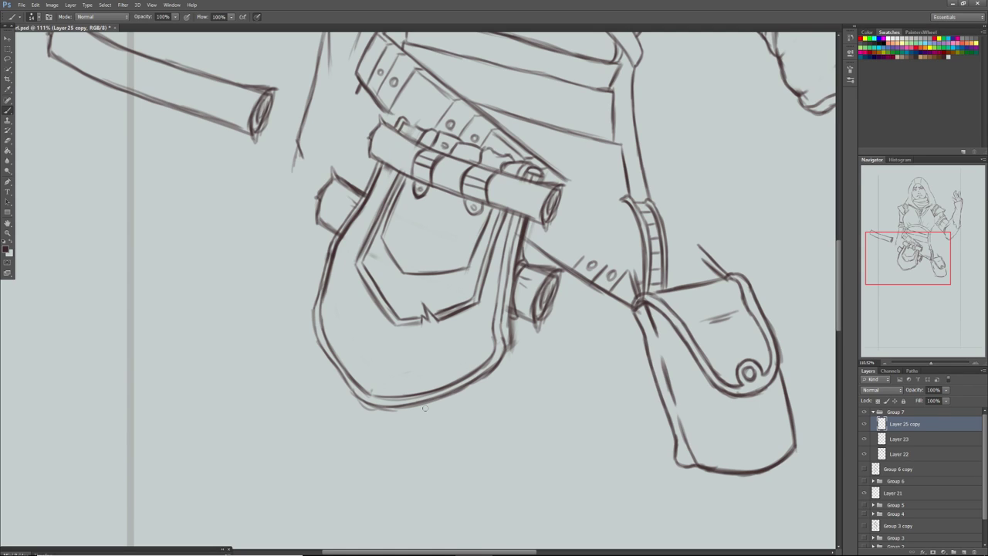
Erase the pouch's upper left edge and redraw its inner line as a continuous curve up to the tube
{"action": "left_click_drag", "start_coordinate": [375, 168], "coordinate": [322, 287]}
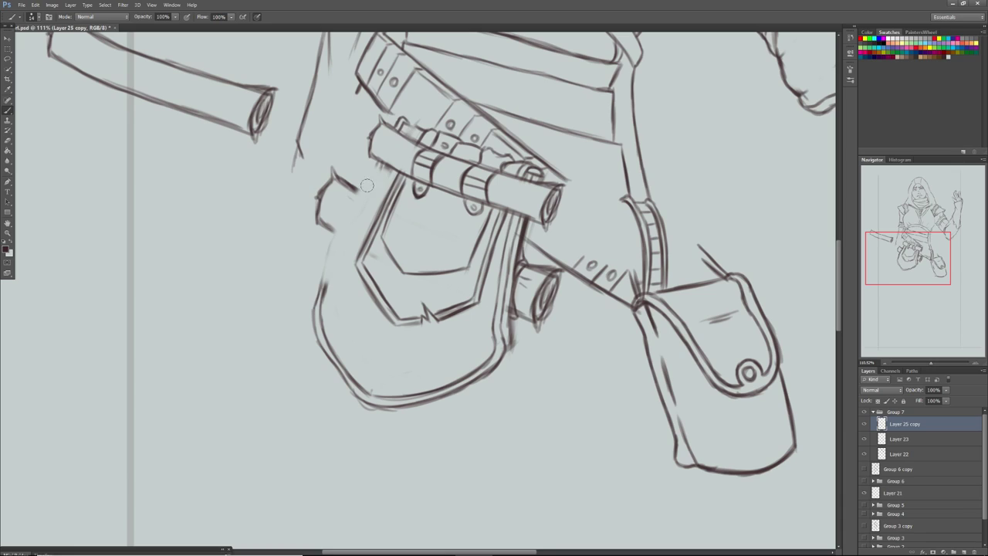
{"action": "key", "text": "bracketleft"}
{"action": "key", "text": "bracketleft"}
{"action": "key", "text": "bracketleft"}
{"action": "key", "text": "bracketleft"}
{"action": "left_click_drag", "start_coordinate": [323, 305], "coordinate": [337, 248]}
{"action": "left_click_drag", "start_coordinate": [325, 286], "coordinate": [358, 205]}
{"action": "mouse_move", "coordinate": [334, 252]}
{"action": "left_mouse_down"}
{"action": "mouse_move", "coordinate": [383, 173]}
{"action": "mouse_move", "coordinate": [352, 220]}
{"action": "mouse_move", "coordinate": [372, 182]}
{"action": "left_mouse_up"}
{"action": "left_click_drag", "start_coordinate": [349, 218], "coordinate": [386, 167]}
{"action": "left_click_drag", "start_coordinate": [362, 200], "coordinate": [384, 165]}
Add the outer rim line along the pouch's upper left side and reconnect the lower tube's edge to it
{"action": "left_click_drag", "start_coordinate": [317, 288], "coordinate": [352, 207]}
{"action": "left_click_drag", "start_coordinate": [336, 241], "coordinate": [379, 165]}
{"action": "mouse_move", "coordinate": [357, 199]}
{"action": "left_mouse_down"}
{"action": "mouse_move", "coordinate": [381, 161]}
{"action": "mouse_move", "coordinate": [362, 191]}
{"action": "left_mouse_up"}
{"action": "left_click_drag", "start_coordinate": [324, 223], "coordinate": [336, 229]}
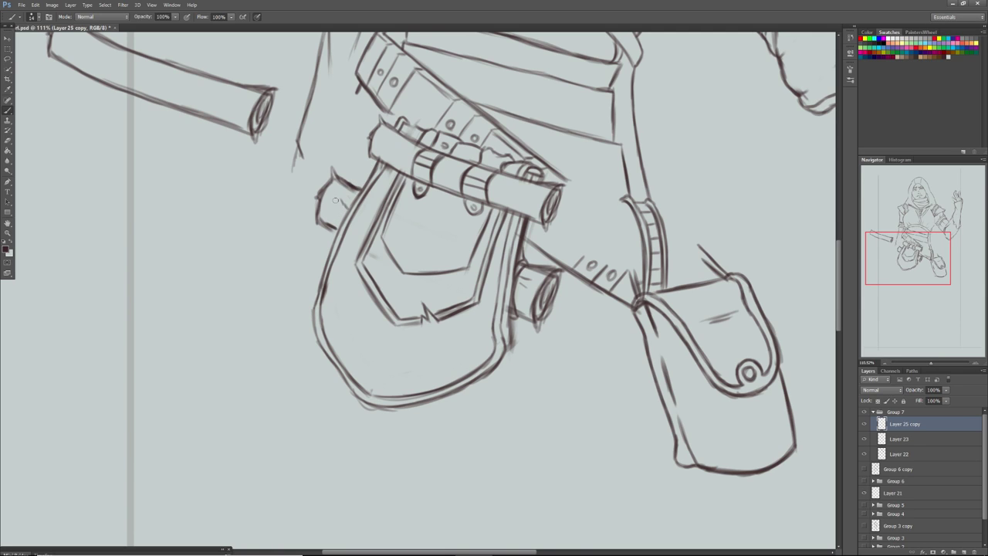
Select the hip pouch's inner panel lines with a freehand selection and warp them slightly toward the pouch's left side
{"action": "left_click", "coordinate": [8, 59]}
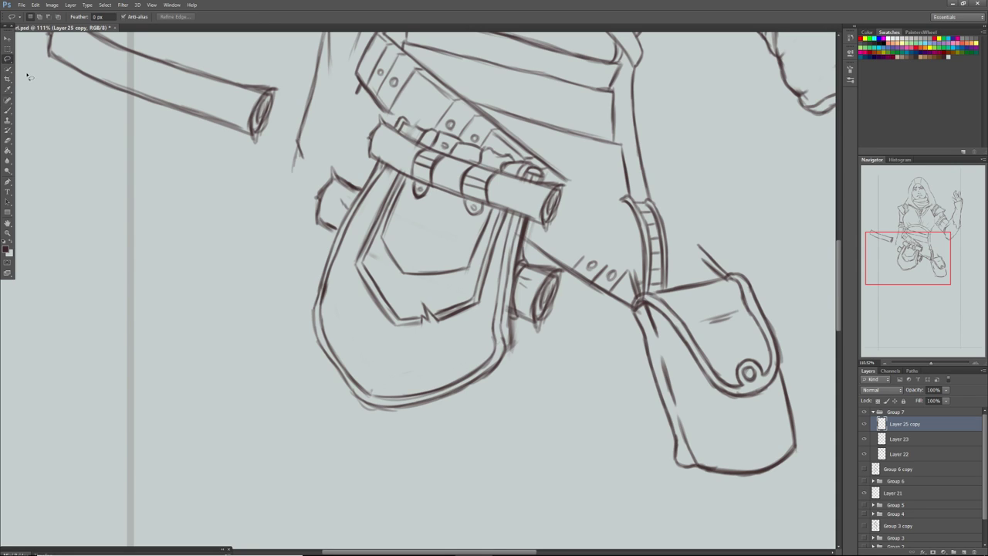
{"action": "mouse_move", "coordinate": [408, 183]}
{"action": "left_mouse_down"}
{"action": "mouse_move", "coordinate": [469, 223]}
{"action": "mouse_move", "coordinate": [503, 211]}
{"action": "mouse_move", "coordinate": [477, 331]}
{"action": "mouse_move", "coordinate": [353, 269]}
{"action": "mouse_move", "coordinate": [355, 234]}
{"action": "mouse_move", "coordinate": [389, 176]}
{"action": "left_mouse_up"}
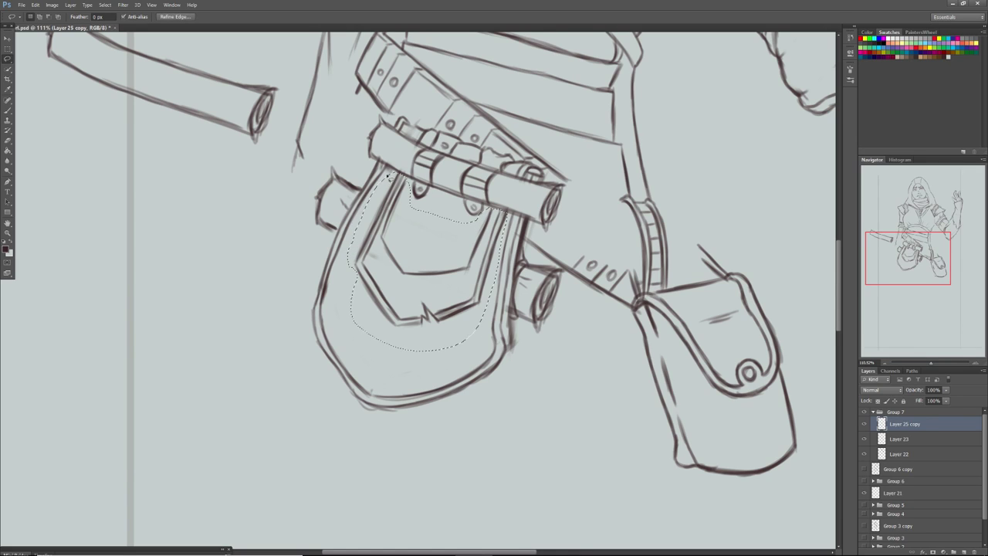
{"action": "left_click", "coordinate": [34, 5]}
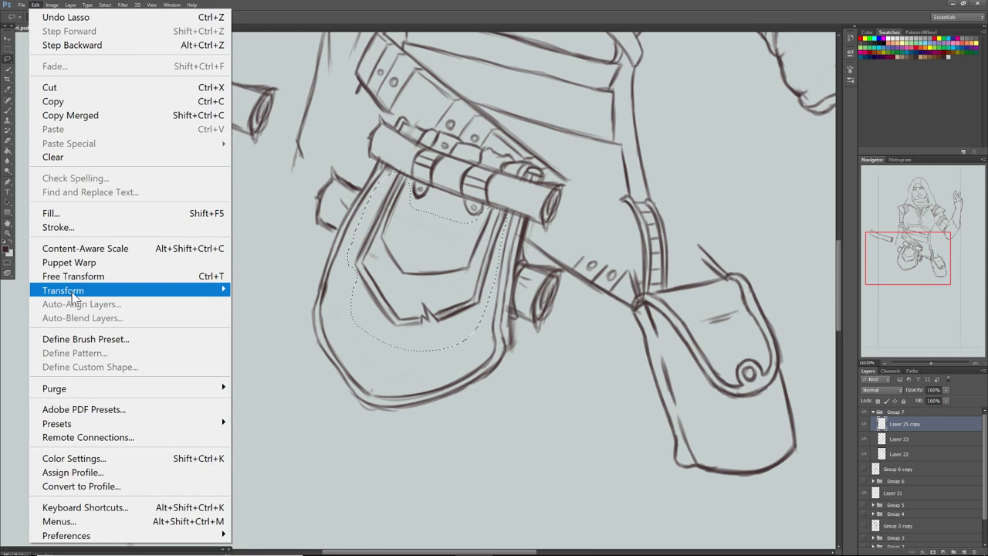
{"action": "mouse_move", "coordinate": [74, 295]}
{"action": "left_click", "coordinate": [255, 382]}
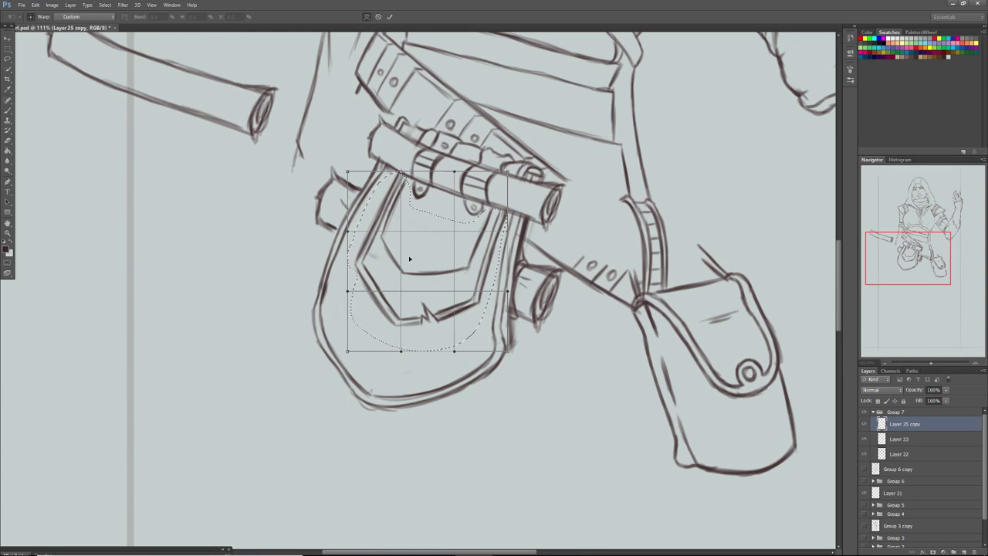
{"action": "mouse_move", "coordinate": [482, 267]}
{"action": "left_mouse_down"}
{"action": "mouse_move", "coordinate": [415, 225]}
{"action": "mouse_move", "coordinate": [376, 225]}
{"action": "mouse_move", "coordinate": [366, 205]}
{"action": "left_mouse_up"}
{"action": "left_click_drag", "start_coordinate": [387, 317], "coordinate": [415, 301]}
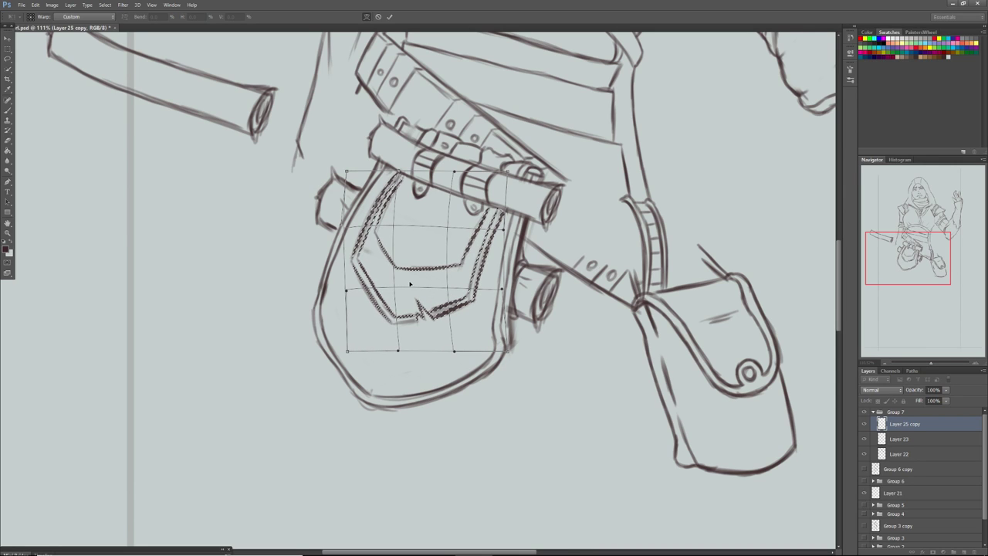
{"action": "left_click", "coordinate": [7, 39]}
{"action": "left_click", "coordinate": [450, 209]}
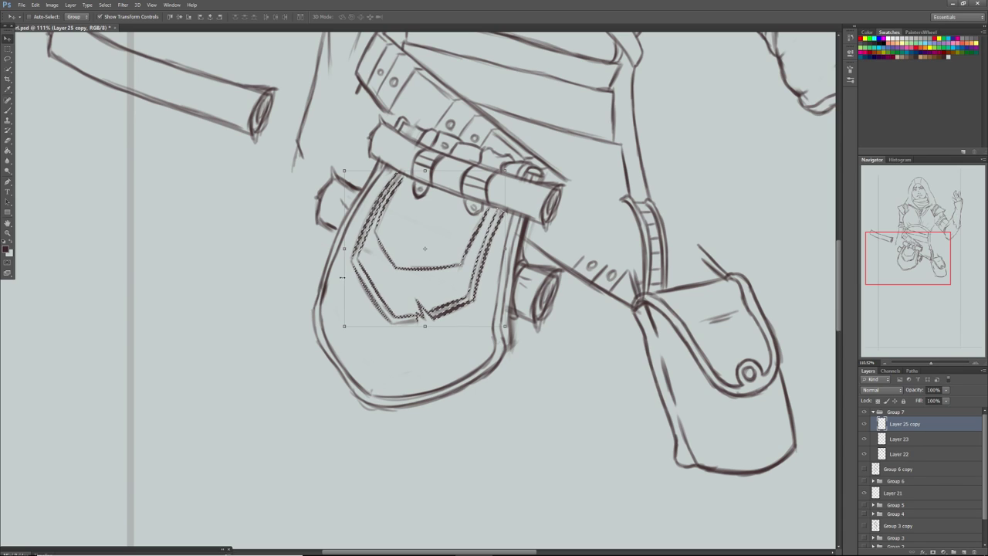
Scale the selected panel lines to 104.50% width and 102.74% height, rotate them 1.24 degrees, nudge them up, and deselect
{"action": "left_click_drag", "start_coordinate": [344, 325], "coordinate": [340, 331]}
{"action": "left_click_drag", "start_coordinate": [340, 246], "coordinate": [337, 245]}
{"action": "left_click_drag", "start_coordinate": [331, 166], "coordinate": [332, 164]}
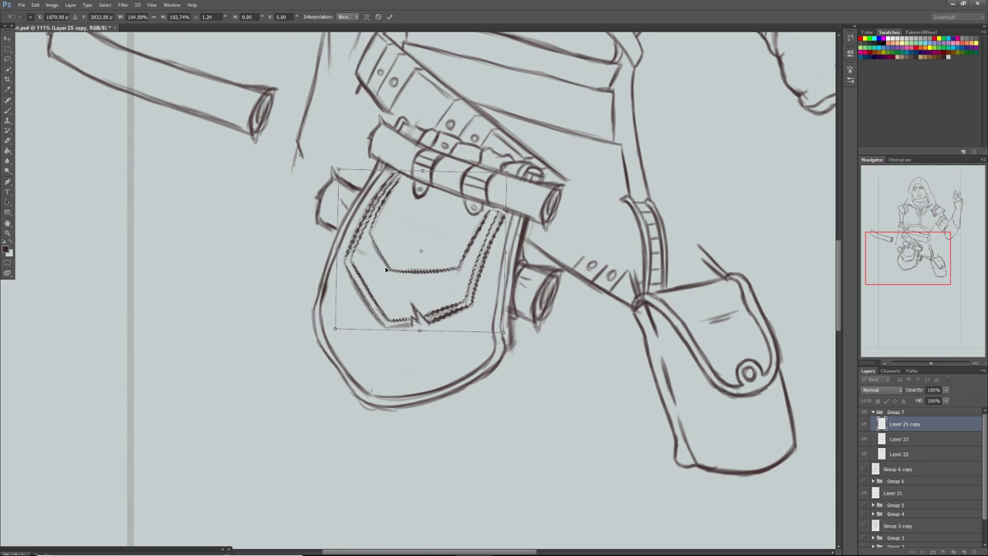
{"action": "left_click_drag", "start_coordinate": [383, 270], "coordinate": [384, 267]}
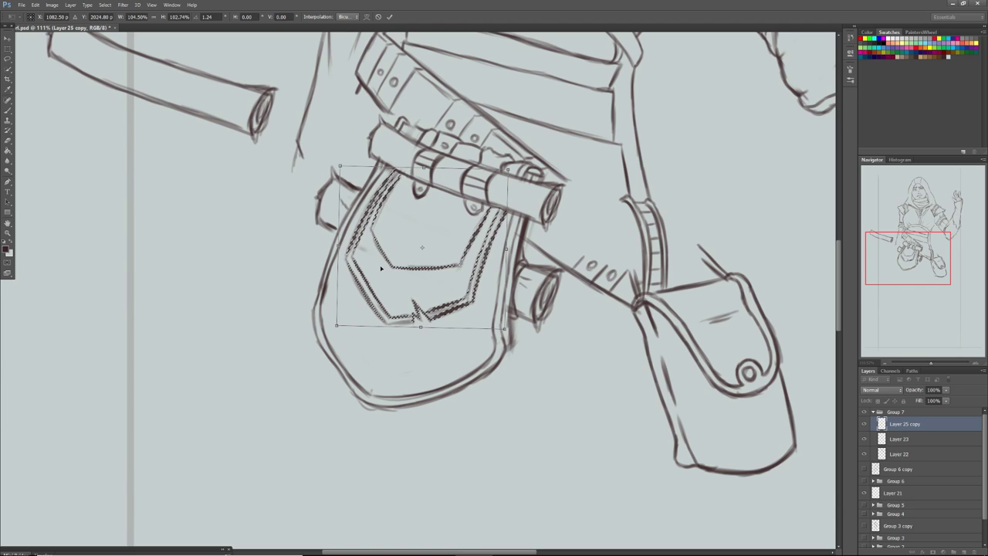
{"action": "left_click", "coordinate": [7, 38]}
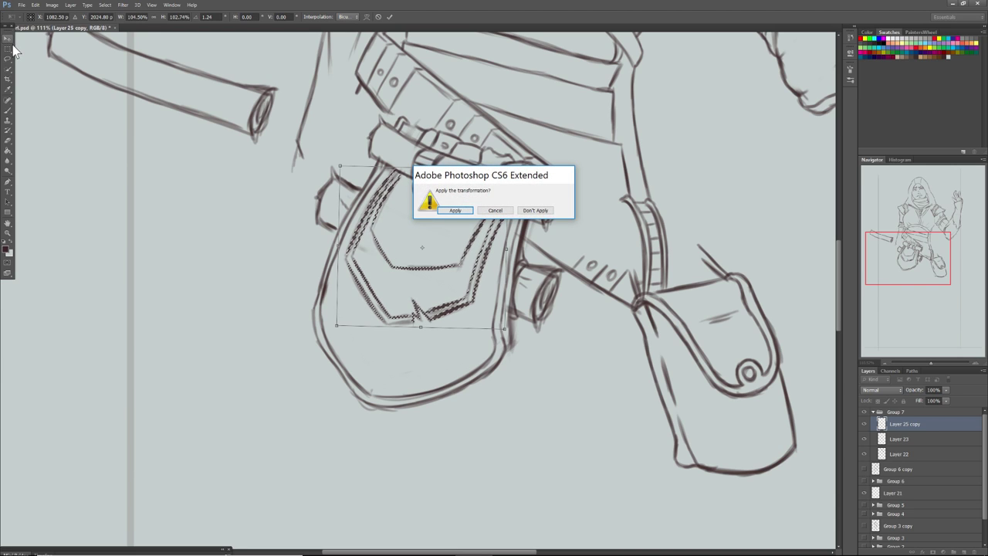
{"action": "left_click", "coordinate": [455, 209]}
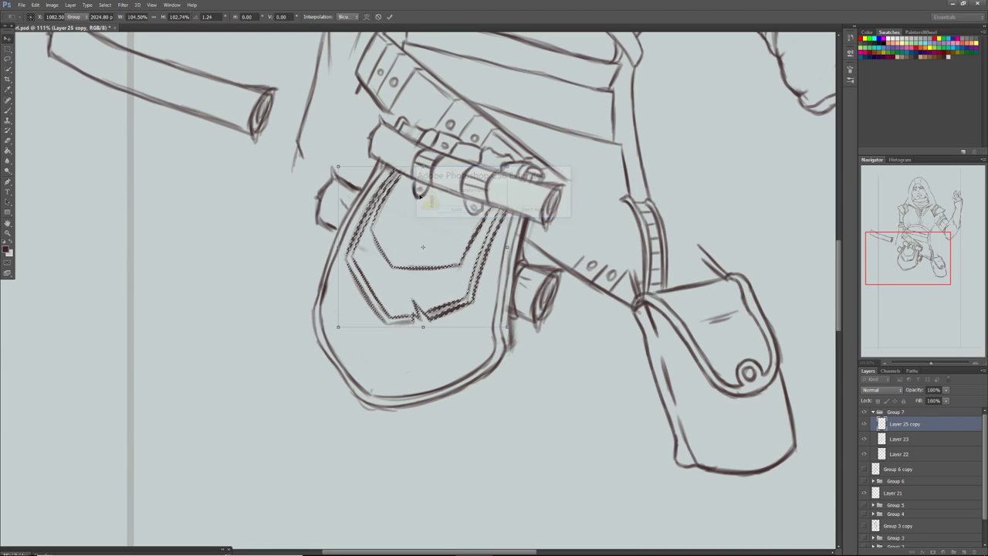
{"action": "left_click", "coordinate": [8, 50]}
{"action": "left_click", "coordinate": [46, 104]}
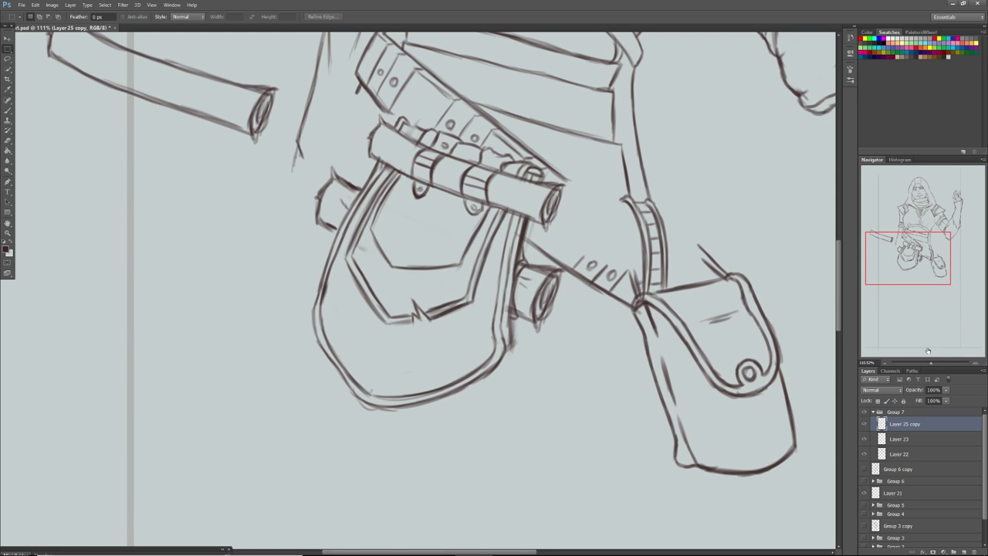
Draw a beaded tassel hanging from the panel's lower left corner and a triangle emblem divided into smaller triangles on the inner panel
{"action": "left_click", "coordinate": [925, 360]}
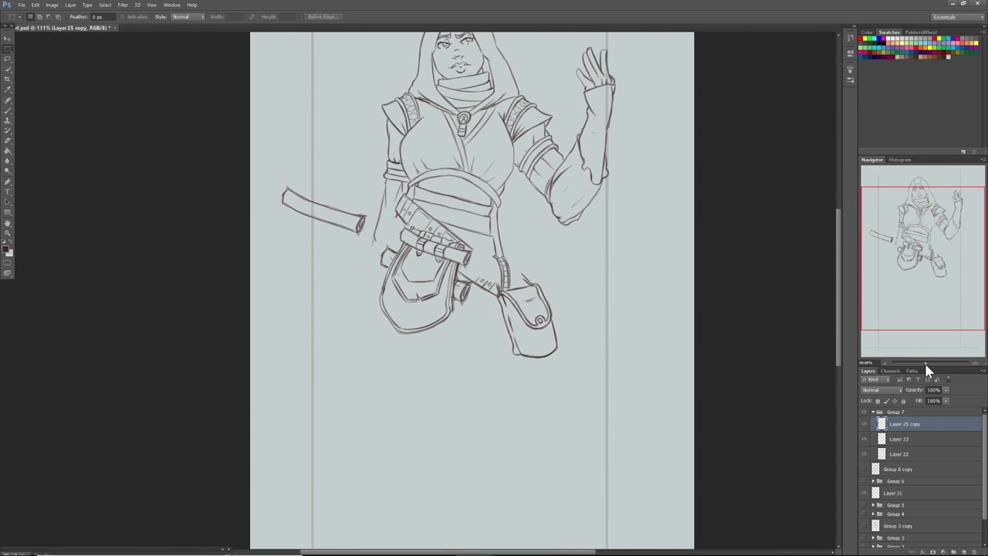
{"action": "left_click_drag", "start_coordinate": [924, 360], "coordinate": [930, 361]}
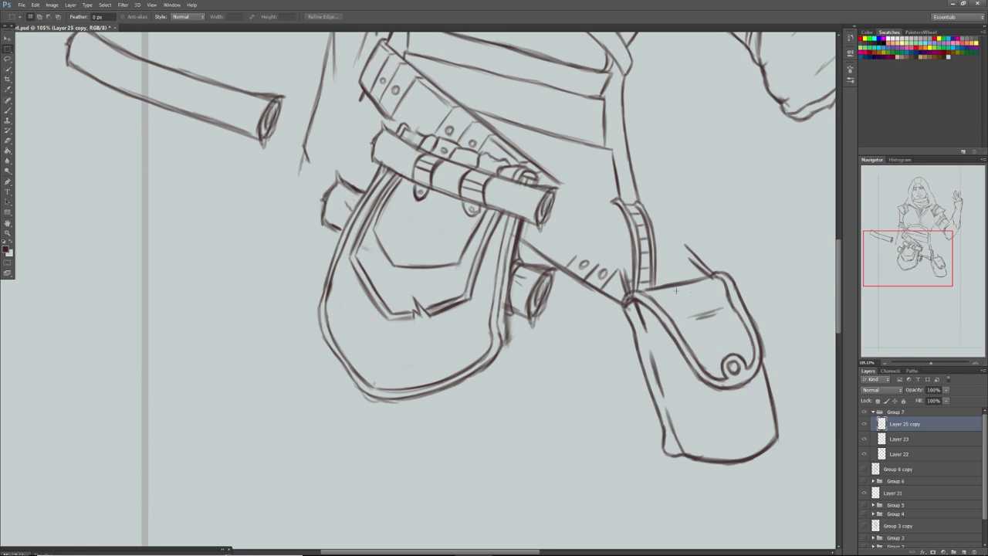
{"action": "left_click", "coordinate": [8, 111]}
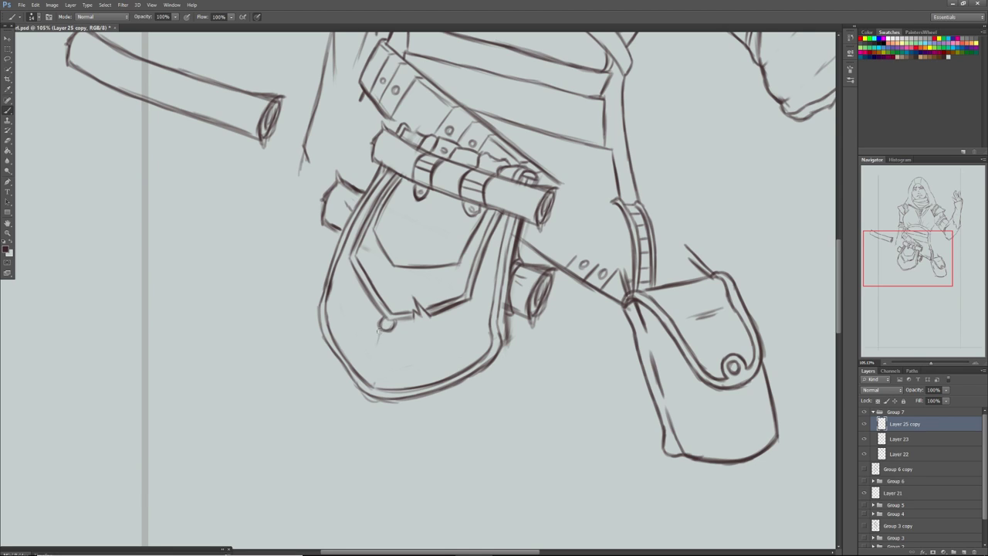
{"action": "mouse_move", "coordinate": [383, 332]}
{"action": "left_mouse_down"}
{"action": "mouse_move", "coordinate": [364, 367]}
{"action": "mouse_move", "coordinate": [372, 356]}
{"action": "mouse_move", "coordinate": [377, 367]}
{"action": "left_mouse_up"}
{"action": "left_click_drag", "start_coordinate": [376, 320], "coordinate": [396, 330]}
{"action": "mouse_move", "coordinate": [433, 205]}
{"action": "left_mouse_down"}
{"action": "mouse_move", "coordinate": [388, 233]}
{"action": "mouse_move", "coordinate": [423, 215]}
{"action": "mouse_move", "coordinate": [396, 231]}
{"action": "mouse_move", "coordinate": [414, 207]}
{"action": "mouse_move", "coordinate": [387, 236]}
{"action": "mouse_move", "coordinate": [420, 237]}
{"action": "mouse_move", "coordinate": [443, 251]}
{"action": "mouse_move", "coordinate": [439, 205]}
{"action": "mouse_move", "coordinate": [391, 231]}
{"action": "left_mouse_up"}
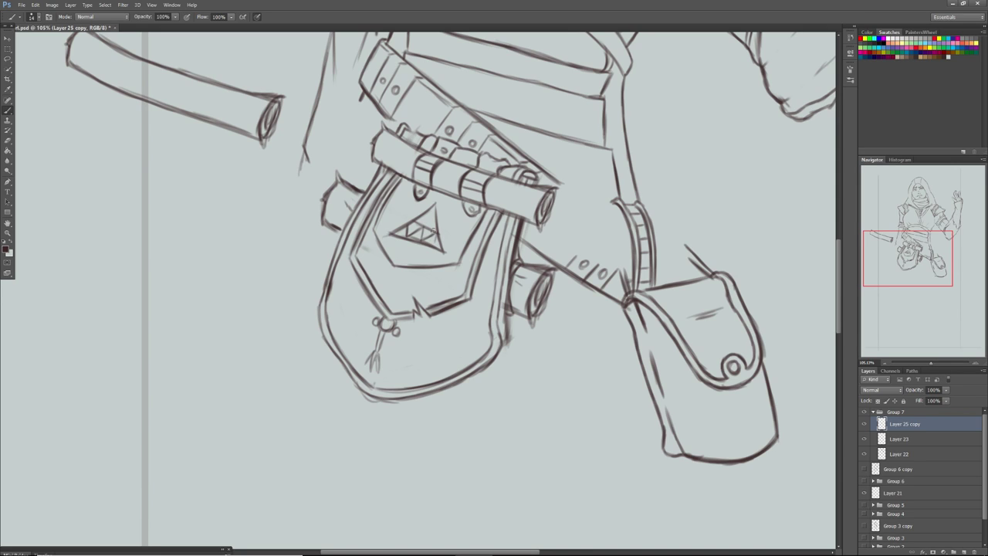
{"action": "mouse_move", "coordinate": [422, 238]}
{"action": "left_mouse_down"}
{"action": "mouse_move", "coordinate": [434, 236]}
{"action": "mouse_move", "coordinate": [423, 224]}
{"action": "mouse_move", "coordinate": [434, 219]}
{"action": "left_mouse_up"}
Show the Group 6 copy rough sketch and make Layer 23 active
{"action": "left_click_drag", "start_coordinate": [907, 262], "coordinate": [907, 256]}
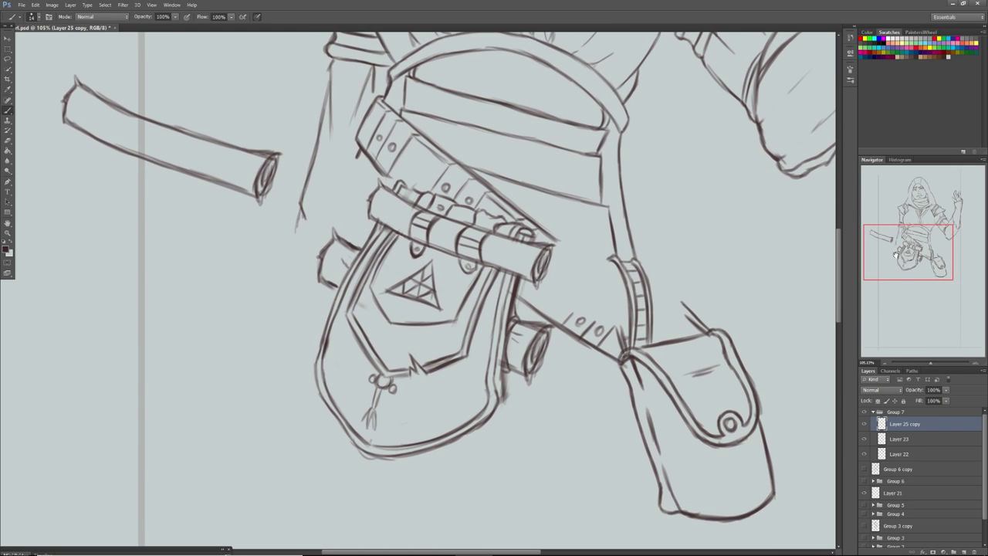
{"action": "left_click_drag", "start_coordinate": [930, 363], "coordinate": [923, 363]}
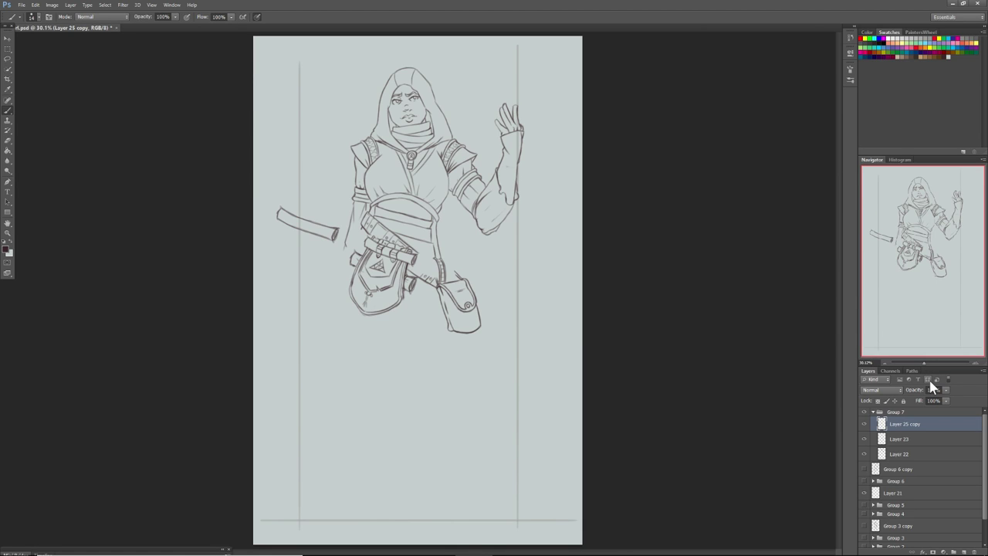
{"action": "left_click", "coordinate": [864, 469]}
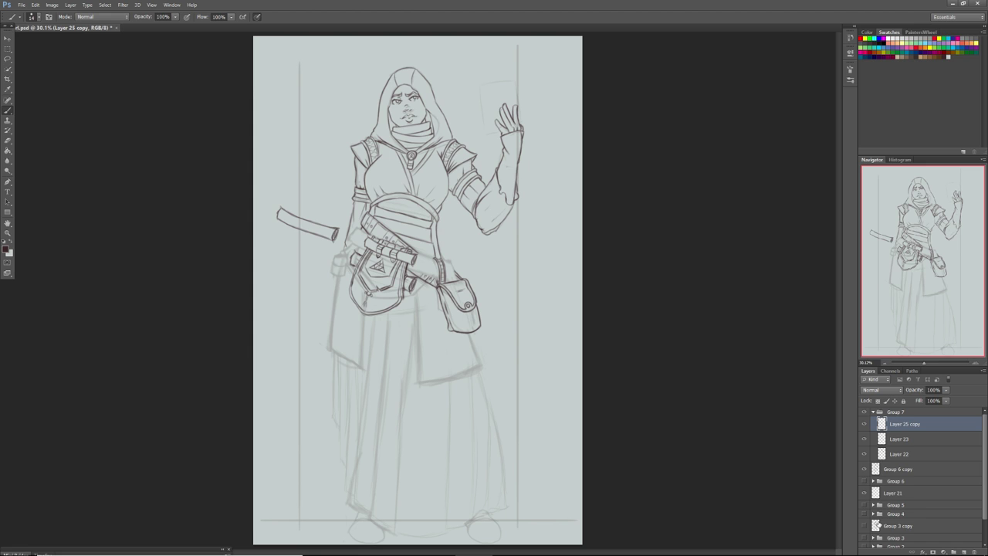
{"action": "left_click", "coordinate": [903, 439]}
Trace the wide belt's upper and lower edges from the front tube to the belt loop, plus its end tab behind the right pouch
{"action": "left_click_drag", "start_coordinate": [926, 363], "coordinate": [932, 361]}
{"action": "left_click_drag", "start_coordinate": [908, 258], "coordinate": [901, 246]}
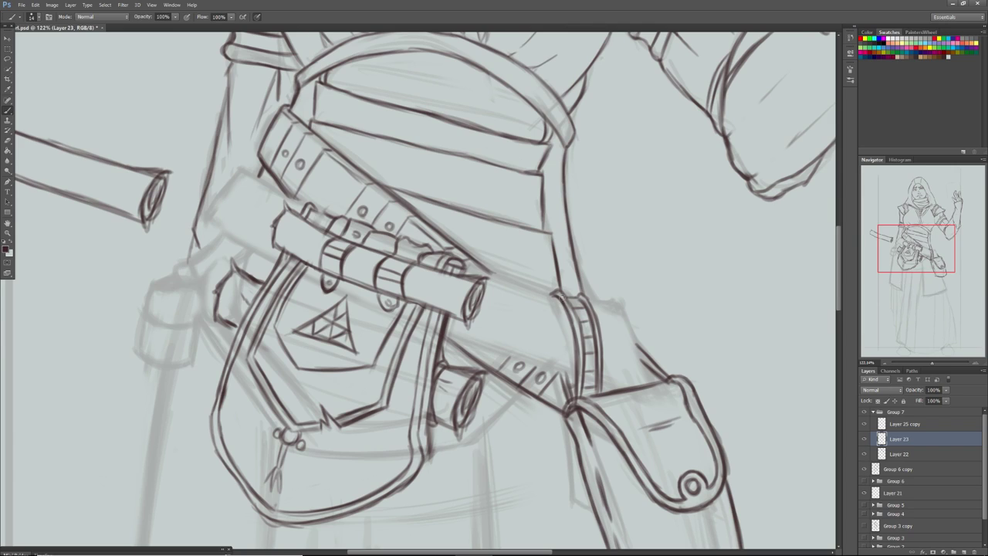
{"action": "left_click_drag", "start_coordinate": [553, 300], "coordinate": [487, 279]}
{"action": "mouse_move", "coordinate": [556, 296]}
{"action": "left_mouse_down"}
{"action": "mouse_move", "coordinate": [464, 272]}
{"action": "mouse_move", "coordinate": [545, 295]}
{"action": "left_mouse_up"}
{"action": "mouse_move", "coordinate": [605, 302]}
{"action": "left_mouse_down"}
{"action": "mouse_move", "coordinate": [587, 296]}
{"action": "mouse_move", "coordinate": [615, 303]}
{"action": "mouse_move", "coordinate": [639, 383]}
{"action": "left_mouse_up"}
{"action": "mouse_move", "coordinate": [624, 332]}
{"action": "left_mouse_down"}
{"action": "mouse_move", "coordinate": [638, 384]}
{"action": "mouse_move", "coordinate": [648, 369]}
{"action": "mouse_move", "coordinate": [639, 349]}
{"action": "mouse_move", "coordinate": [649, 384]}
{"action": "mouse_move", "coordinate": [645, 375]}
{"action": "left_mouse_up"}
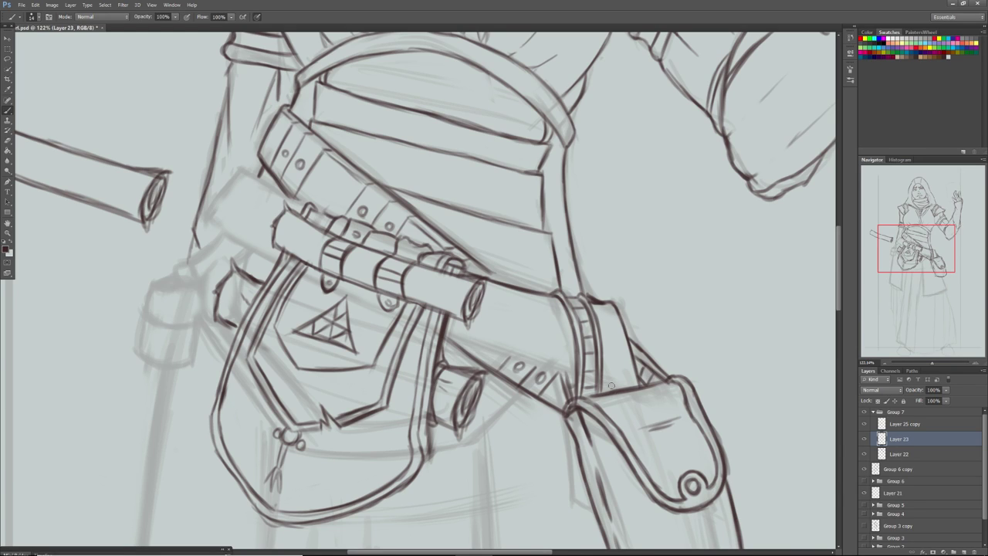
{"action": "left_click_drag", "start_coordinate": [613, 389], "coordinate": [505, 351]}
{"action": "left_click_drag", "start_coordinate": [557, 372], "coordinate": [472, 341]}
{"action": "mouse_move", "coordinate": [523, 360]}
{"action": "left_mouse_down"}
{"action": "mouse_move", "coordinate": [446, 336]}
{"action": "mouse_move", "coordinate": [486, 349]}
{"action": "left_mouse_up"}
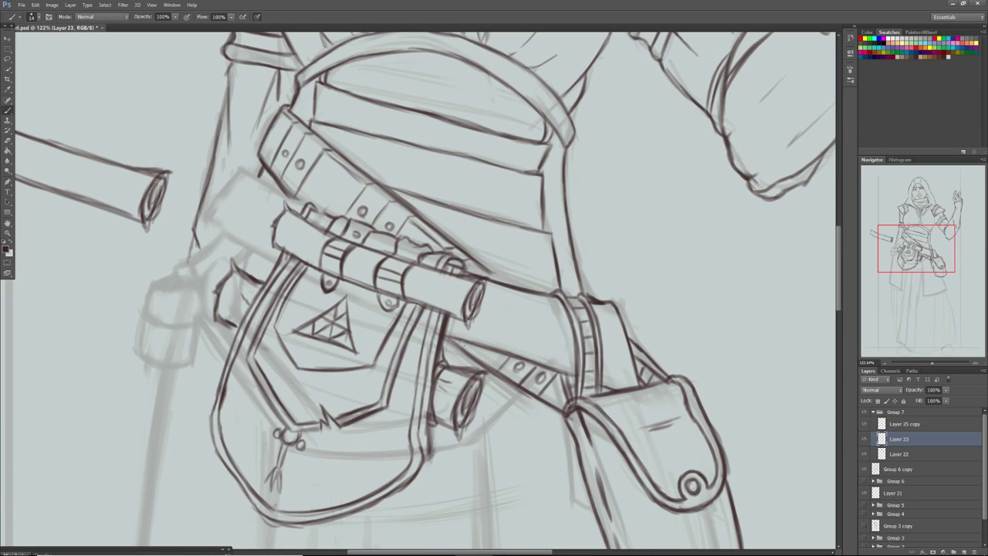
Draw the wide belt's squared left end emerging from behind the front tube
{"action": "mouse_move", "coordinate": [278, 265]}
{"action": "left_mouse_down"}
{"action": "mouse_move", "coordinate": [217, 224]}
{"action": "mouse_move", "coordinate": [236, 238]}
{"action": "mouse_move", "coordinate": [216, 211]}
{"action": "mouse_move", "coordinate": [240, 188]}
{"action": "mouse_move", "coordinate": [218, 223]}
{"action": "mouse_move", "coordinate": [238, 187]}
{"action": "left_mouse_up"}
{"action": "mouse_move", "coordinate": [220, 221]}
{"action": "left_mouse_down"}
{"action": "mouse_move", "coordinate": [250, 175]}
{"action": "mouse_move", "coordinate": [218, 226]}
{"action": "left_mouse_up"}
{"action": "left_click_drag", "start_coordinate": [247, 173], "coordinate": [326, 216]}
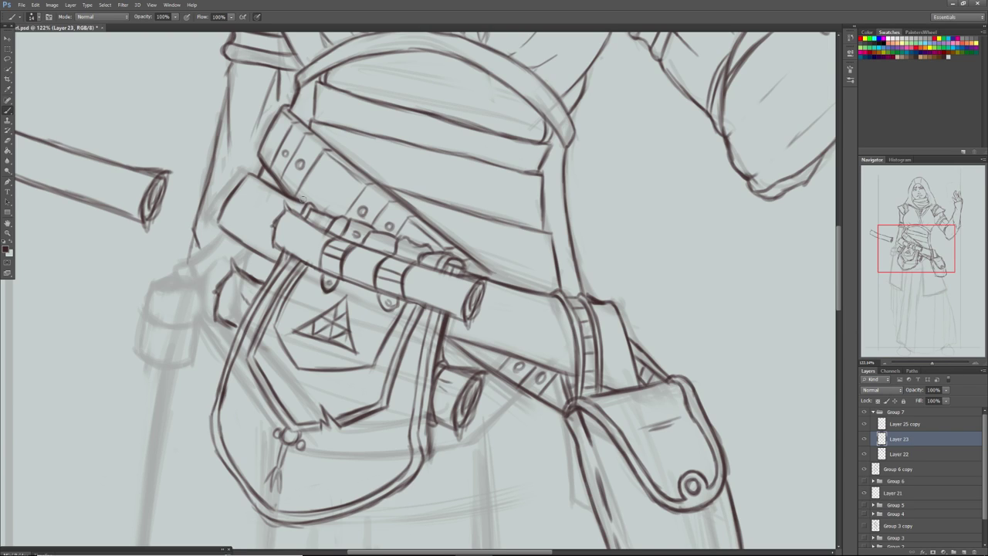
Draw the edge running from beneath the wide belt's left end, around the lower tube's end, down to the hip pouch
{"action": "mouse_move", "coordinate": [191, 264]}
{"action": "left_mouse_down"}
{"action": "mouse_move", "coordinate": [194, 273]}
{"action": "mouse_move", "coordinate": [194, 255]}
{"action": "mouse_move", "coordinate": [194, 274]}
{"action": "mouse_move", "coordinate": [223, 232]}
{"action": "left_mouse_up"}
{"action": "left_click_drag", "start_coordinate": [901, 246], "coordinate": [903, 241]}
{"action": "left_click_drag", "start_coordinate": [931, 361], "coordinate": [931, 363]}
{"action": "left_click_drag", "start_coordinate": [907, 246], "coordinate": [890, 264]}
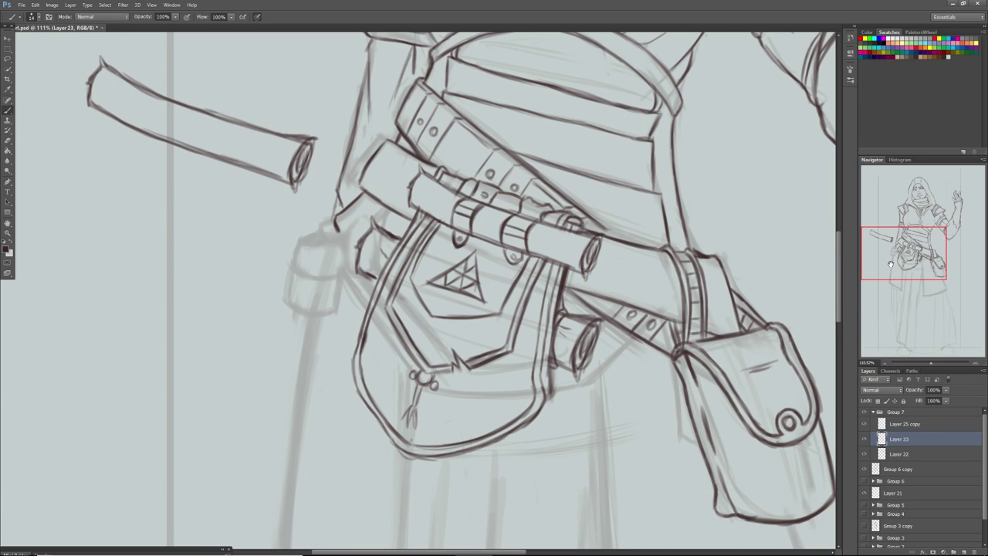
{"action": "left_click_drag", "start_coordinate": [930, 360], "coordinate": [934, 365]}
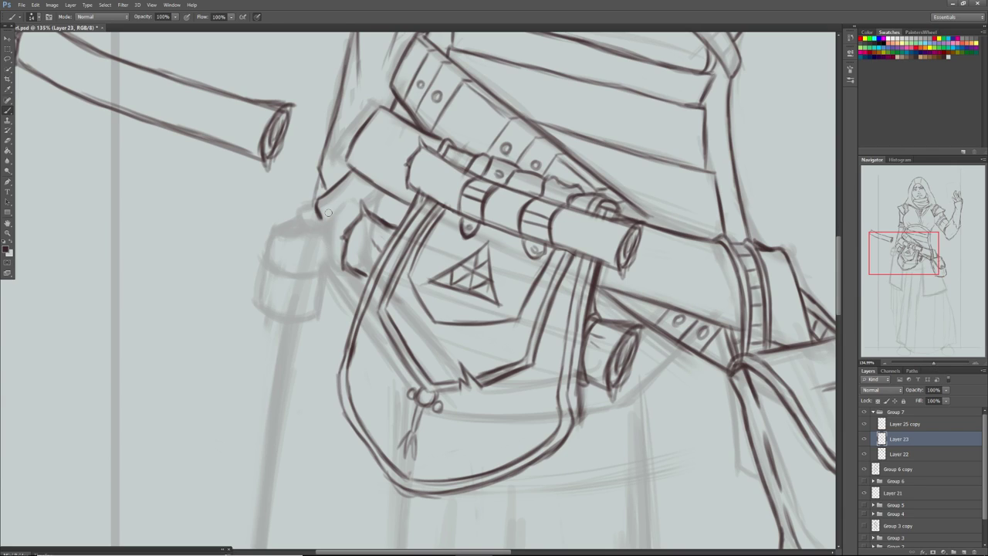
{"action": "left_click_drag", "start_coordinate": [335, 255], "coordinate": [352, 282]}
{"action": "left_click_drag", "start_coordinate": [323, 225], "coordinate": [343, 266]}
Undo the thick test stroke and draw a thin parallel outer edge left of the pouch to form a narrow strap
{"action": "left_click_drag", "start_coordinate": [356, 318], "coordinate": [333, 279]}
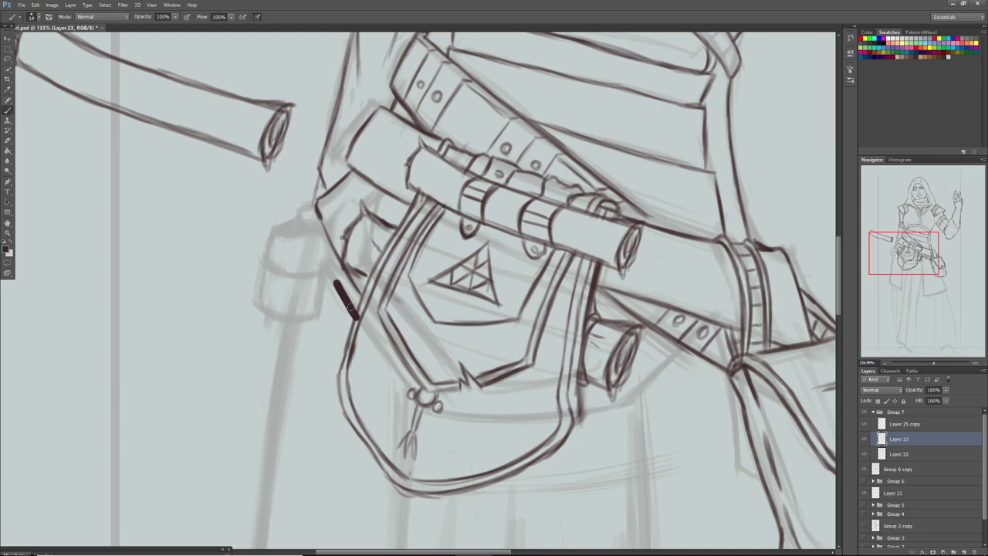
{"action": "key", "text": "ctrl+z"}
{"action": "mouse_move", "coordinate": [322, 258]}
{"action": "left_mouse_down"}
{"action": "mouse_move", "coordinate": [298, 217]}
{"action": "mouse_move", "coordinate": [315, 246]}
{"action": "left_mouse_up"}
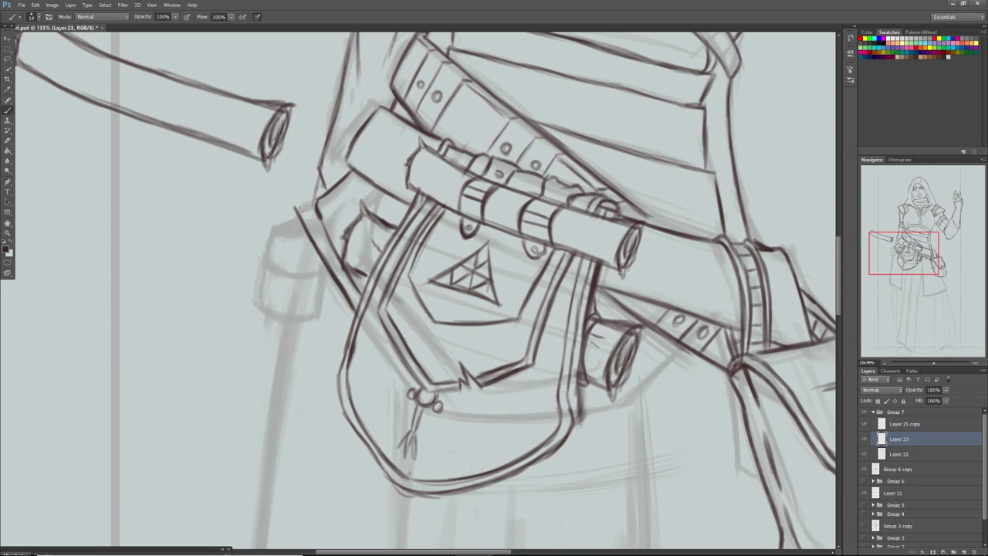
{"action": "mouse_move", "coordinate": [295, 206]}
{"action": "left_mouse_down"}
{"action": "mouse_move", "coordinate": [314, 203]}
{"action": "mouse_move", "coordinate": [295, 207]}
{"action": "left_mouse_up"}
{"action": "left_click_drag", "start_coordinate": [579, 412], "coordinate": [626, 402]}
{"action": "key", "text": "ctrl+alt+z"}
{"action": "key", "text": "ctrl+alt+z"}
Draw the narrow strap's two edges from the pouch's right rim, beneath the lower tube, up to the studded belt
{"action": "left_click_drag", "start_coordinate": [584, 408], "coordinate": [667, 361]}
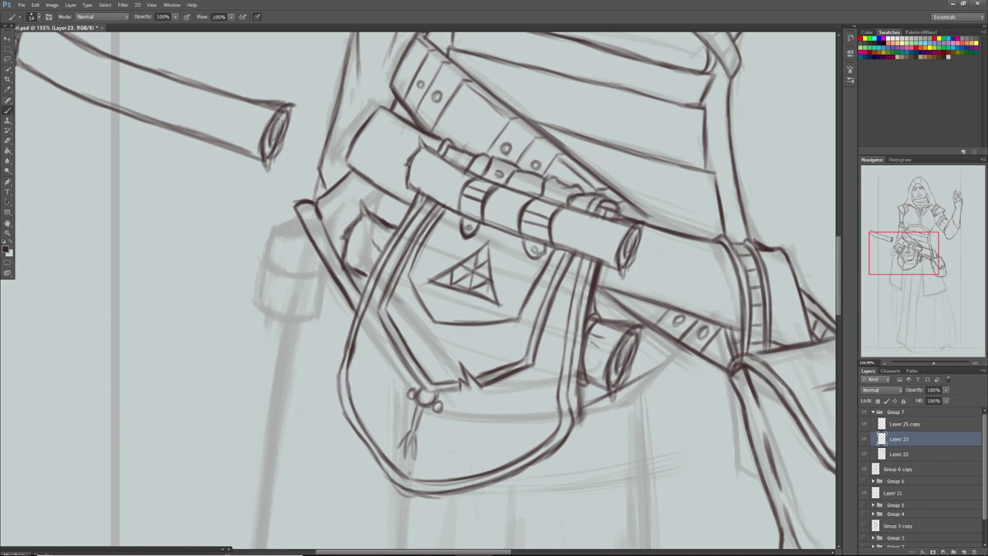
{"action": "mouse_move", "coordinate": [617, 389]}
{"action": "left_mouse_down"}
{"action": "mouse_move", "coordinate": [690, 347]}
{"action": "mouse_move", "coordinate": [580, 408]}
{"action": "left_mouse_up"}
{"action": "left_click_drag", "start_coordinate": [581, 414], "coordinate": [673, 369]}
{"action": "mouse_move", "coordinate": [611, 400]}
{"action": "left_mouse_down"}
{"action": "mouse_move", "coordinate": [695, 353]}
{"action": "mouse_move", "coordinate": [602, 404]}
{"action": "left_mouse_up"}
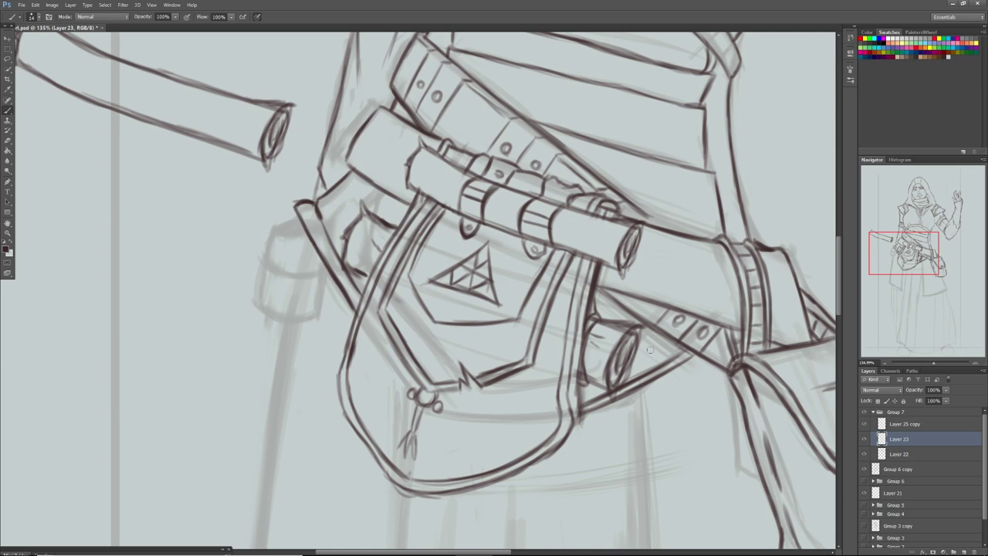
Hide the Group 6 copy sketch and draw shaded round holes on the wide belt: two before the loop, one on each end
{"action": "left_click_drag", "start_coordinate": [896, 254], "coordinate": [898, 234]}
{"action": "left_click_drag", "start_coordinate": [930, 359], "coordinate": [924, 362]}
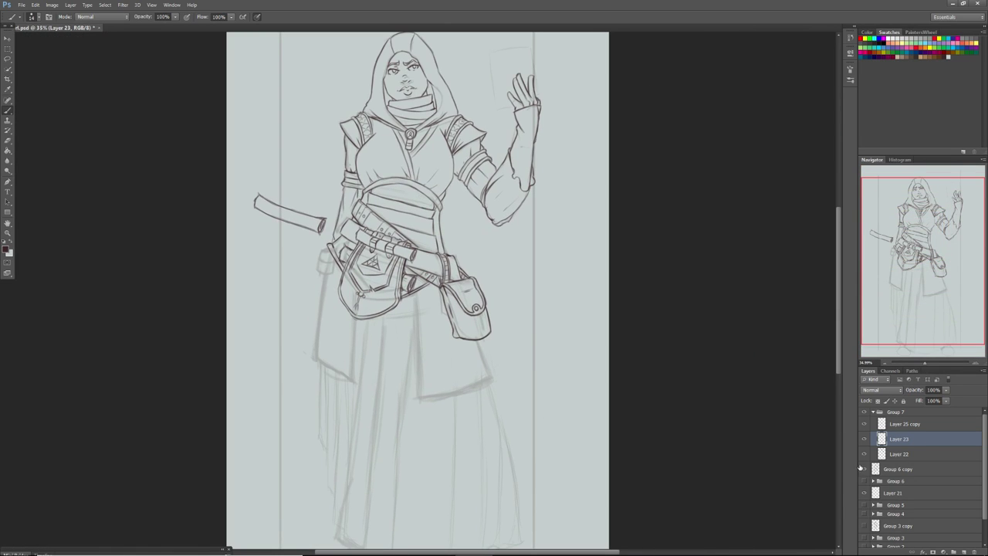
{"action": "left_click", "coordinate": [863, 480]}
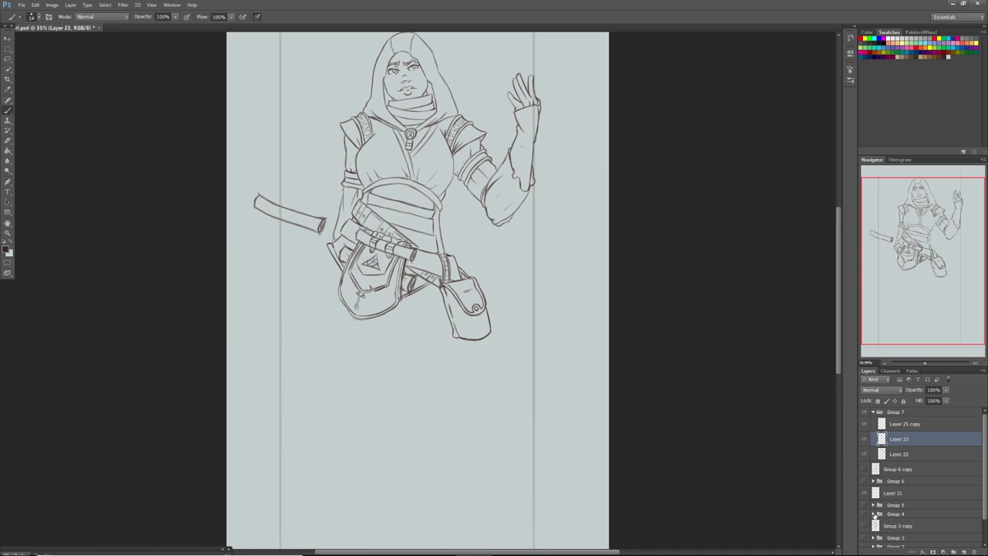
{"action": "left_click_drag", "start_coordinate": [923, 362], "coordinate": [935, 363]}
{"action": "left_click_drag", "start_coordinate": [907, 266], "coordinate": [890, 256]}
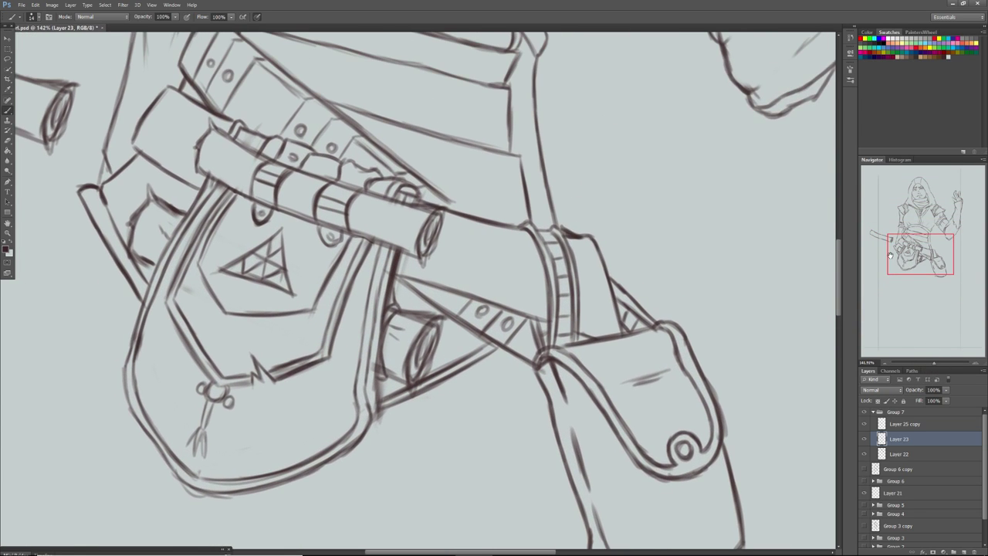
{"action": "left_click_drag", "start_coordinate": [512, 285], "coordinate": [528, 264]}
{"action": "mouse_move", "coordinate": [514, 284]}
{"action": "left_mouse_down"}
{"action": "mouse_move", "coordinate": [528, 264]}
{"action": "mouse_move", "coordinate": [513, 283]}
{"action": "mouse_move", "coordinate": [526, 267]}
{"action": "mouse_move", "coordinate": [517, 260]}
{"action": "mouse_move", "coordinate": [515, 287]}
{"action": "mouse_move", "coordinate": [525, 266]}
{"action": "mouse_move", "coordinate": [525, 280]}
{"action": "mouse_move", "coordinate": [525, 258]}
{"action": "left_mouse_up"}
{"action": "mouse_move", "coordinate": [450, 258]}
{"action": "left_mouse_down"}
{"action": "mouse_move", "coordinate": [456, 267]}
{"action": "mouse_move", "coordinate": [469, 251]}
{"action": "mouse_move", "coordinate": [453, 251]}
{"action": "left_mouse_up"}
{"action": "left_click_drag", "start_coordinate": [467, 249], "coordinate": [463, 267]}
{"action": "mouse_move", "coordinate": [596, 272]}
{"action": "left_mouse_down"}
{"action": "mouse_move", "coordinate": [589, 284]}
{"action": "mouse_move", "coordinate": [599, 297]}
{"action": "mouse_move", "coordinate": [591, 276]}
{"action": "mouse_move", "coordinate": [585, 290]}
{"action": "mouse_move", "coordinate": [596, 297]}
{"action": "mouse_move", "coordinate": [588, 290]}
{"action": "left_mouse_up"}
{"action": "mouse_move", "coordinate": [181, 122]}
{"action": "left_mouse_down"}
{"action": "mouse_move", "coordinate": [172, 148]}
{"action": "mouse_move", "coordinate": [179, 128]}
{"action": "left_mouse_up"}
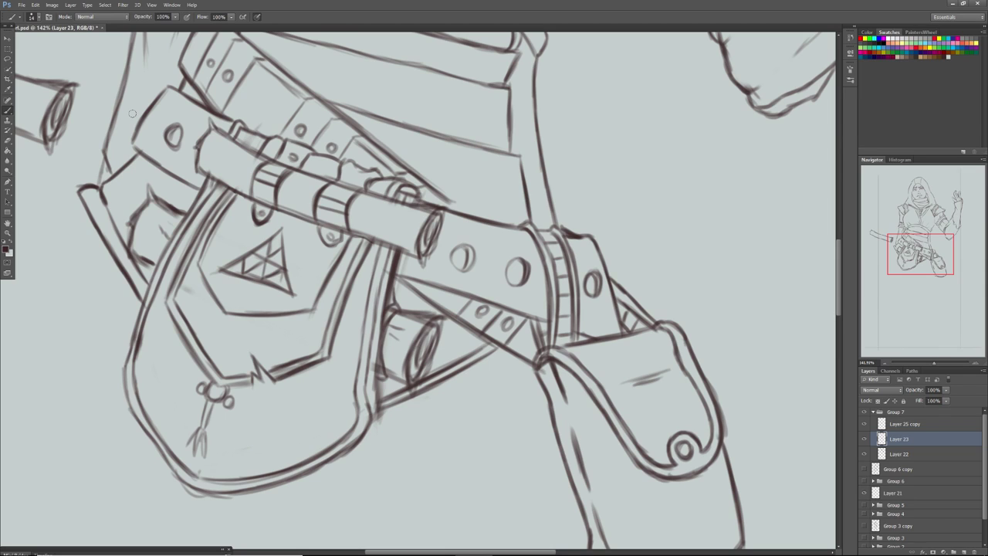
Show the Group 6 copy sketch again, make Layer 25 copy active, and check its contents by switching its visibility off and on
{"action": "left_click", "coordinate": [864, 469]}
{"action": "left_click_drag", "start_coordinate": [928, 366], "coordinate": [926, 365]}
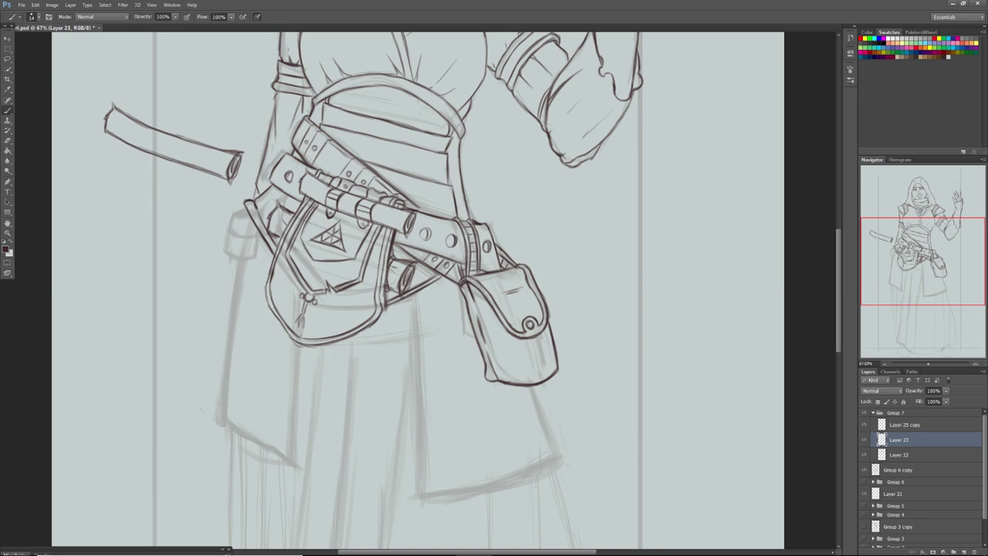
{"action": "left_click_drag", "start_coordinate": [929, 363], "coordinate": [933, 363]}
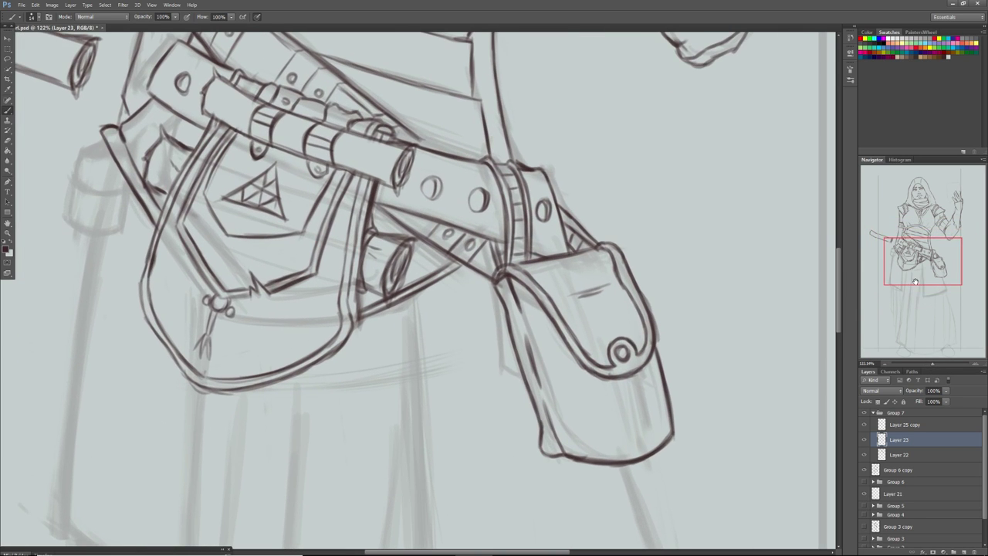
{"action": "left_click_drag", "start_coordinate": [910, 274], "coordinate": [895, 259]}
{"action": "left_click", "coordinate": [898, 427]}
{"action": "left_click", "coordinate": [864, 425]}
{"action": "left_click", "coordinate": [865, 425]}
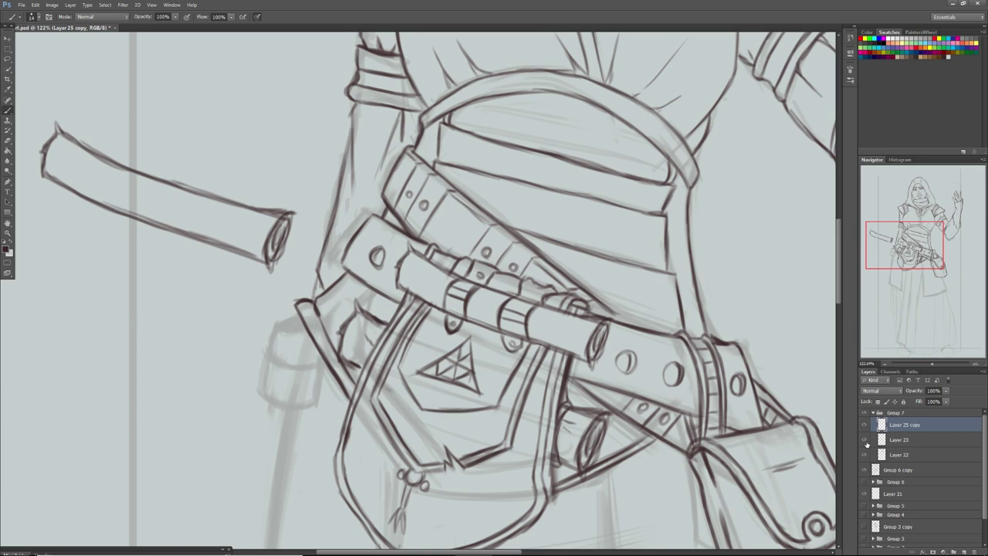
Lasso the loose tube beside the figure, rotate it nearly upright by about -103 degrees, and place it beside the hip over the sketch
{"action": "left_click", "coordinate": [8, 59]}
{"action": "mouse_move", "coordinate": [37, 186]}
{"action": "left_mouse_down"}
{"action": "mouse_move", "coordinate": [272, 292]}
{"action": "mouse_move", "coordinate": [298, 213]}
{"action": "mouse_move", "coordinate": [215, 154]}
{"action": "mouse_move", "coordinate": [85, 111]}
{"action": "mouse_move", "coordinate": [41, 112]}
{"action": "mouse_move", "coordinate": [35, 184]}
{"action": "left_mouse_up"}
{"action": "key", "text": "ctrl+t"}
{"action": "mouse_move", "coordinate": [31, 99]}
{"action": "left_mouse_down"}
{"action": "mouse_move", "coordinate": [59, 282]}
{"action": "mouse_move", "coordinate": [124, 364]}
{"action": "left_mouse_up"}
{"action": "left_click_drag", "start_coordinate": [122, 171], "coordinate": [221, 345]}
{"action": "left_click_drag", "start_coordinate": [114, 256], "coordinate": [122, 249]}
{"action": "left_click_drag", "start_coordinate": [187, 341], "coordinate": [205, 337]}
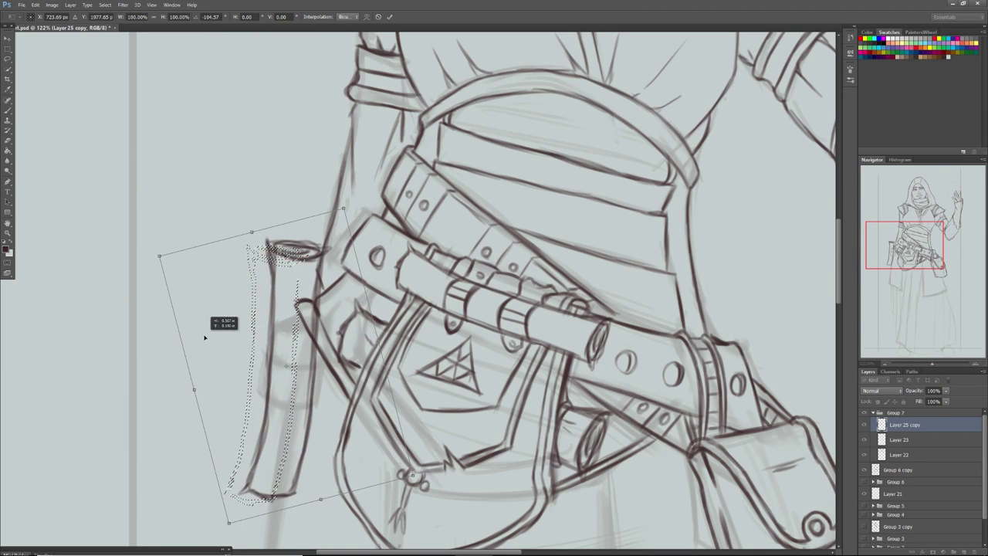
{"action": "left_click_drag", "start_coordinate": [153, 252], "coordinate": [152, 247]}
{"action": "left_click", "coordinate": [10, 43]}
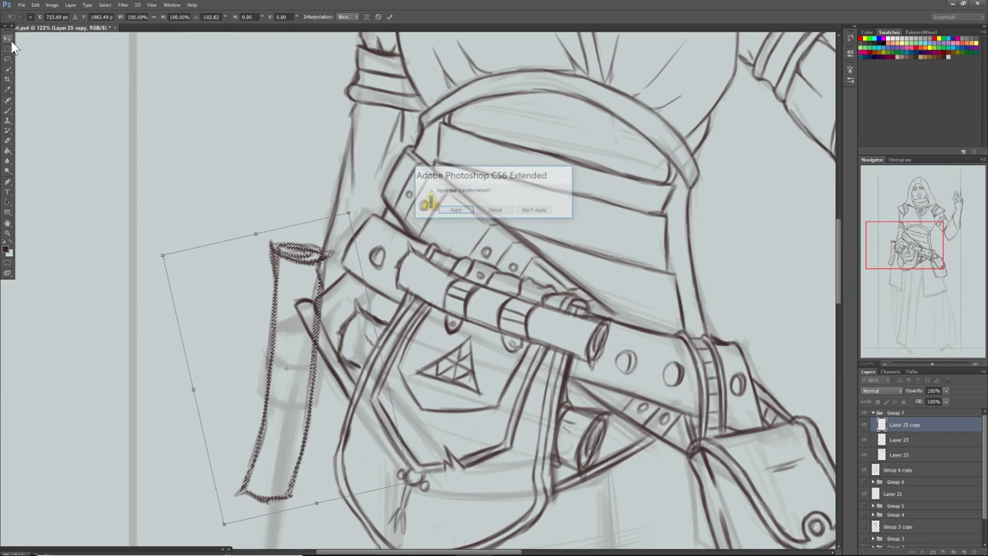
{"action": "left_click", "coordinate": [456, 209]}
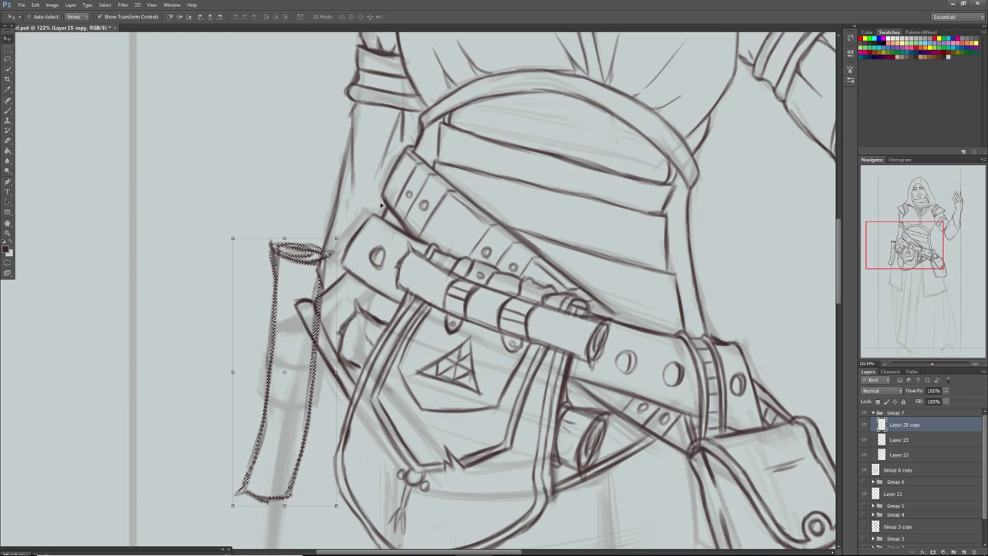
Duplicate the upright tube onto a new layer, offset the copy slightly outward, and squash its height to 91.73%
{"action": "key", "text": "ctrl+j"}
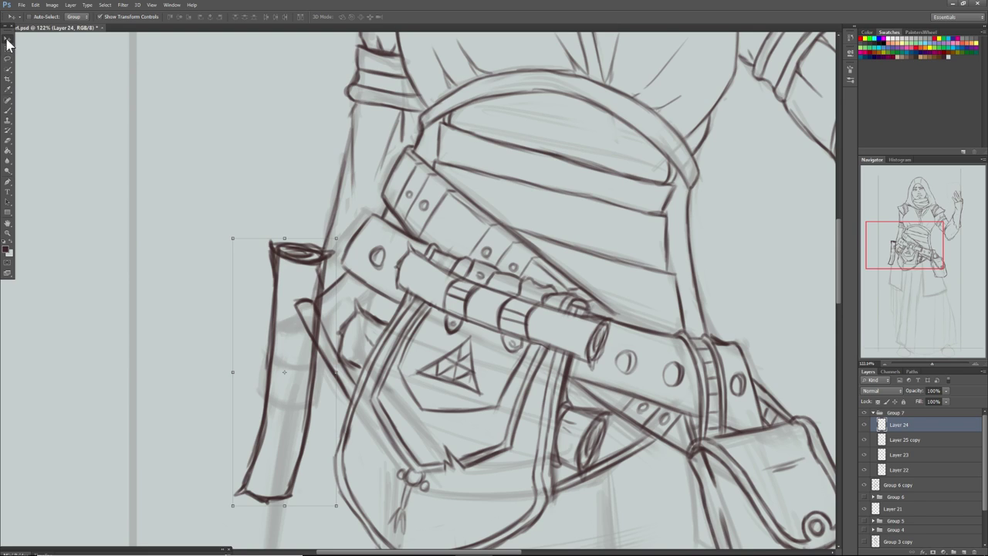
{"action": "mouse_move", "coordinate": [259, 326]}
{"action": "left_mouse_down"}
{"action": "mouse_move", "coordinate": [257, 309]}
{"action": "mouse_move", "coordinate": [246, 312]}
{"action": "left_mouse_up"}
{"action": "left_click_drag", "start_coordinate": [272, 239], "coordinate": [271, 248]}
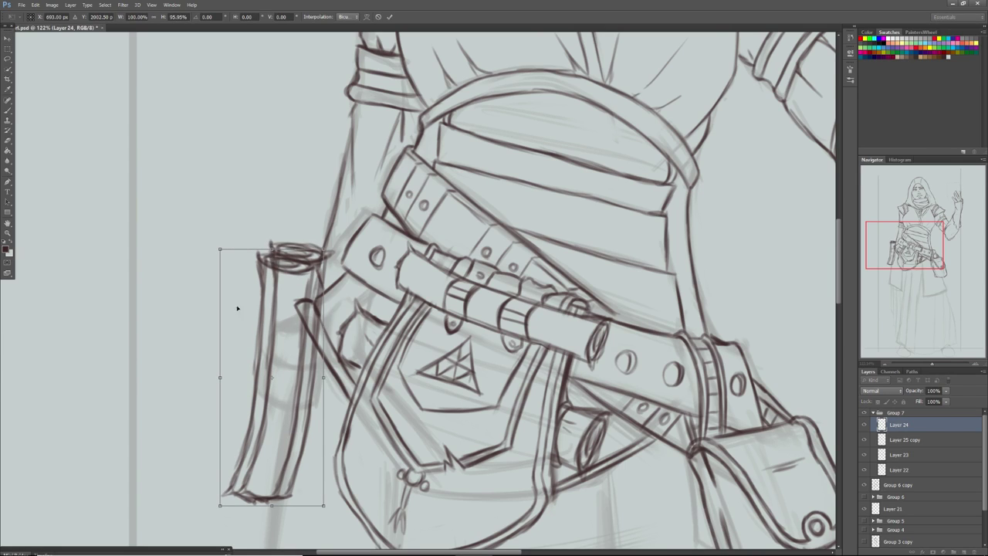
{"action": "left_click_drag", "start_coordinate": [269, 505], "coordinate": [266, 494]}
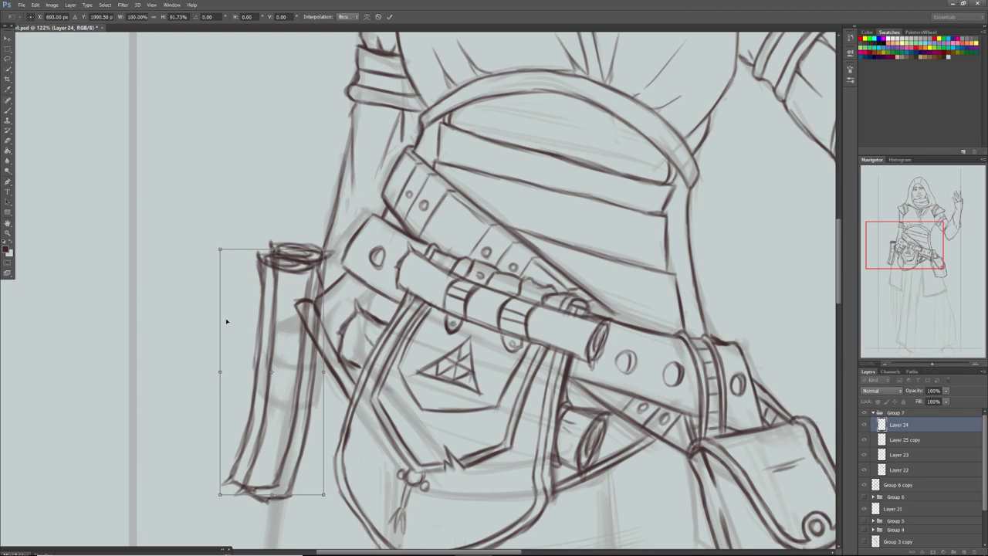
{"action": "left_click", "coordinate": [8, 37]}
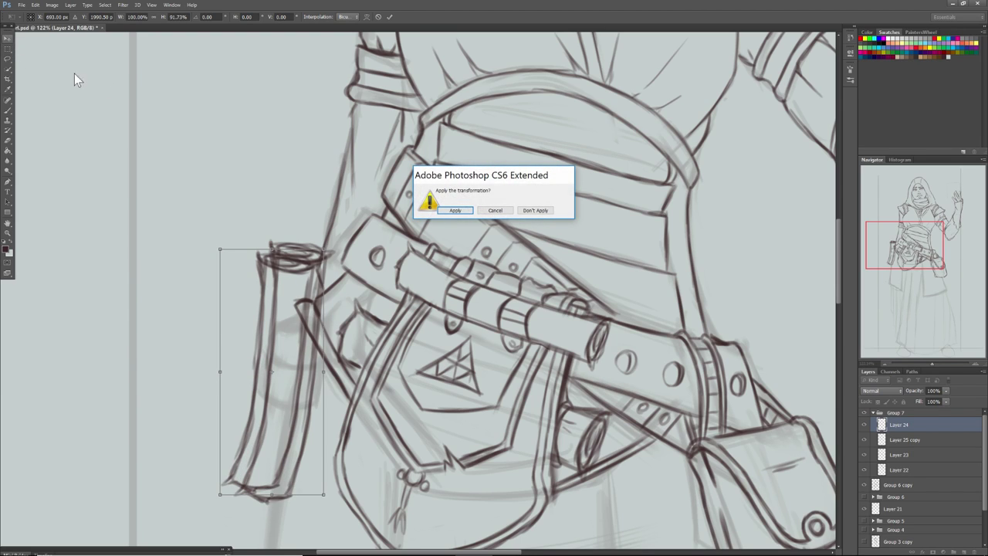
{"action": "left_click", "coordinate": [452, 213]}
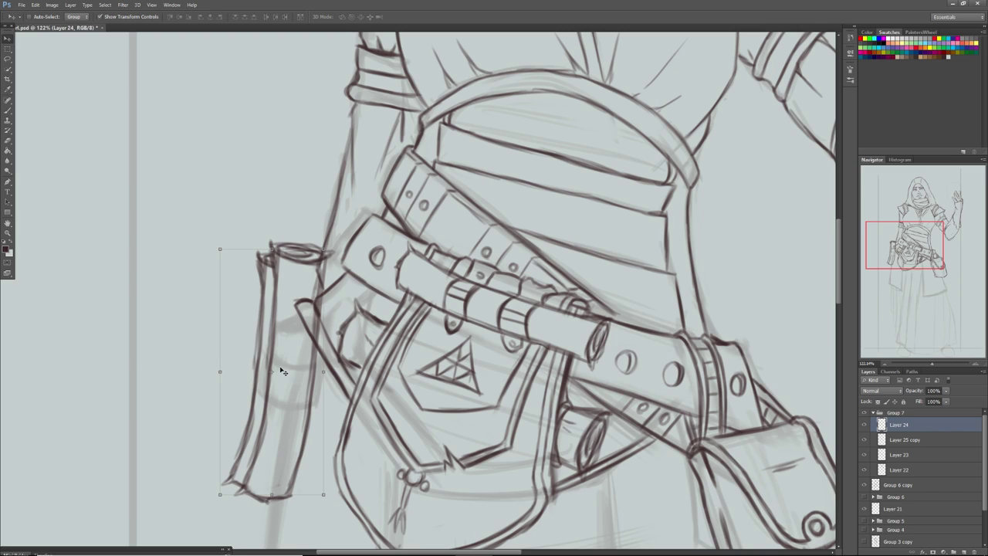
On Layer 25 copy, draw two curved band lines across the pair of upright tubes
{"action": "left_click", "coordinate": [884, 439]}
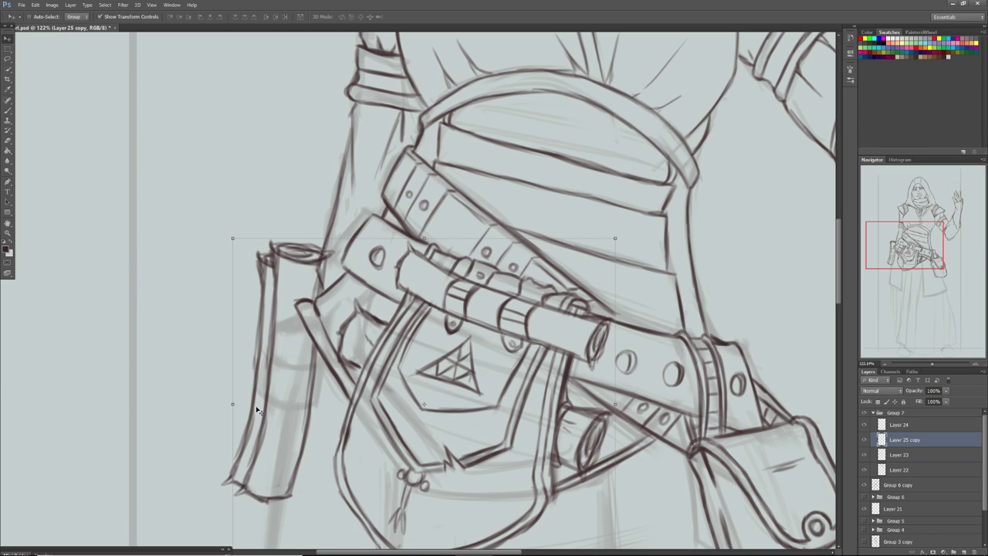
{"action": "left_click", "coordinate": [7, 110]}
{"action": "left_click_drag", "start_coordinate": [272, 355], "coordinate": [303, 358]}
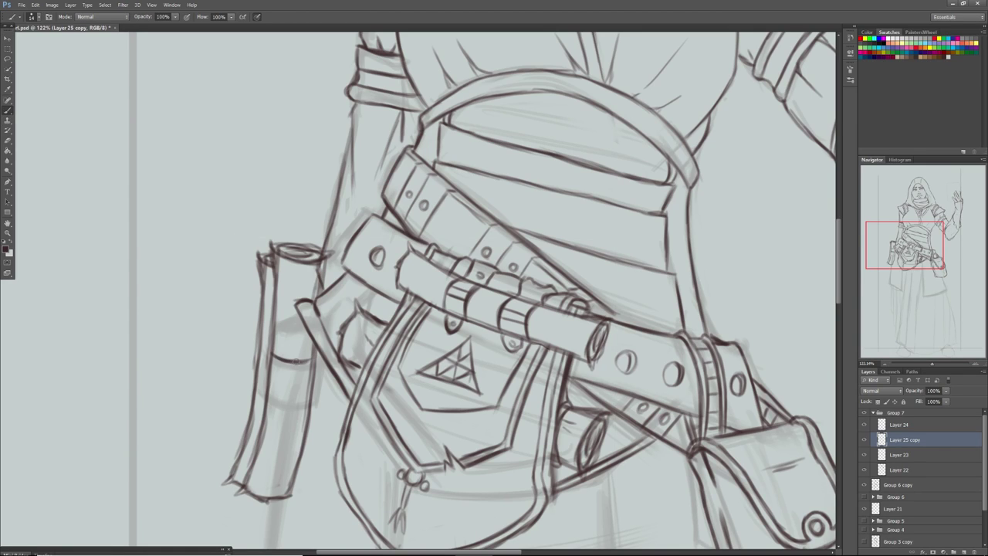
{"action": "left_click_drag", "start_coordinate": [263, 401], "coordinate": [305, 405]}
{"action": "left_click_drag", "start_coordinate": [267, 348], "coordinate": [262, 356]}
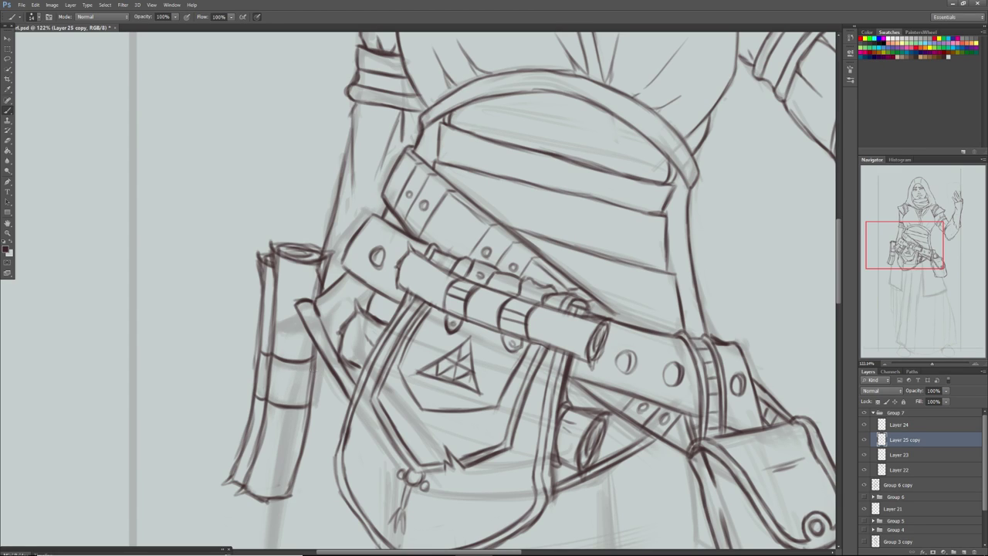
Draw a short connector from the tubes' lower band and a round-ended strap hanging between the tubes and the pouch
{"action": "mouse_move", "coordinate": [313, 367]}
{"action": "left_mouse_down"}
{"action": "mouse_move", "coordinate": [324, 361]}
{"action": "mouse_move", "coordinate": [317, 364]}
{"action": "left_mouse_up"}
{"action": "key", "text": "ctrl+z"}
{"action": "mouse_move", "coordinate": [310, 400]}
{"action": "left_mouse_down"}
{"action": "mouse_move", "coordinate": [335, 385]}
{"action": "mouse_move", "coordinate": [323, 360]}
{"action": "mouse_move", "coordinate": [323, 411]}
{"action": "left_mouse_up"}
{"action": "mouse_move", "coordinate": [325, 363]}
{"action": "left_mouse_down"}
{"action": "mouse_move", "coordinate": [321, 425]}
{"action": "mouse_move", "coordinate": [326, 408]}
{"action": "mouse_move", "coordinate": [329, 426]}
{"action": "mouse_move", "coordinate": [330, 415]}
{"action": "mouse_move", "coordinate": [341, 418]}
{"action": "mouse_move", "coordinate": [328, 425]}
{"action": "mouse_move", "coordinate": [343, 413]}
{"action": "mouse_move", "coordinate": [336, 424]}
{"action": "mouse_move", "coordinate": [343, 389]}
{"action": "mouse_move", "coordinate": [330, 430]}
{"action": "mouse_move", "coordinate": [328, 379]}
{"action": "mouse_move", "coordinate": [320, 417]}
{"action": "mouse_move", "coordinate": [326, 365]}
{"action": "mouse_move", "coordinate": [328, 413]}
{"action": "mouse_move", "coordinate": [324, 406]}
{"action": "left_mouse_up"}
{"action": "left_click_drag", "start_coordinate": [328, 365], "coordinate": [322, 431]}
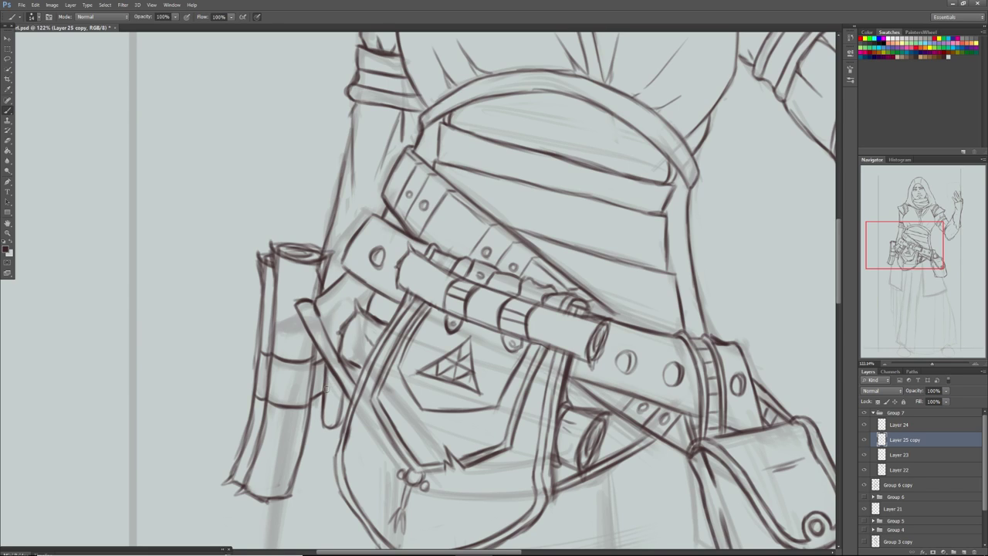
Make Layer 22 active, hide the Group 6 copy sketch, and flip the whole canvas horizontally
{"action": "left_click", "coordinate": [898, 471]}
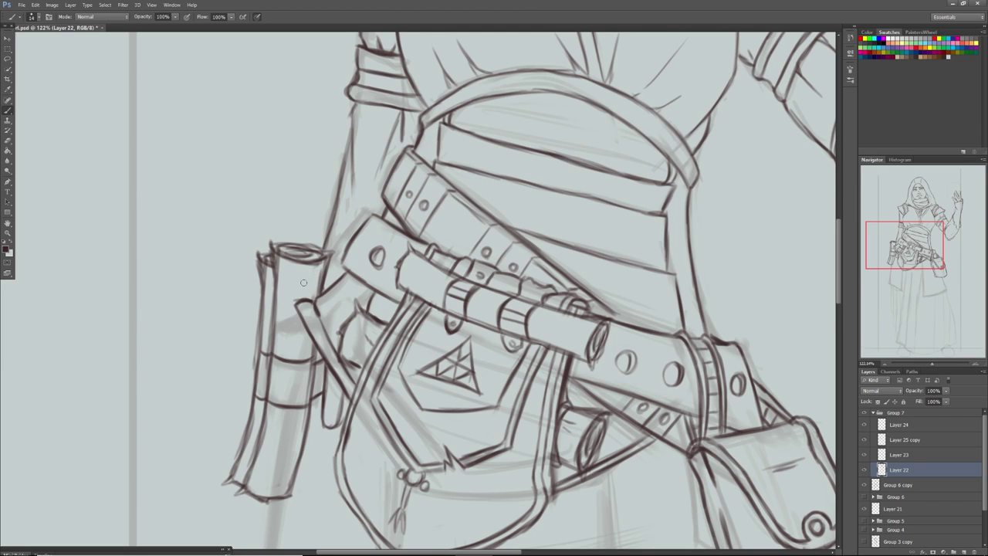
{"action": "left_click_drag", "start_coordinate": [931, 360], "coordinate": [929, 376]}
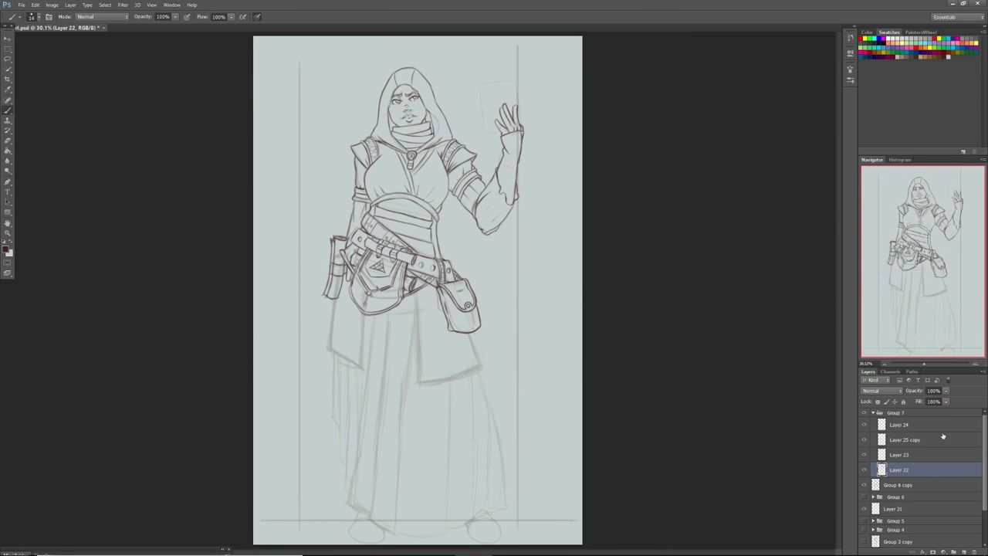
{"action": "left_click", "coordinate": [864, 485]}
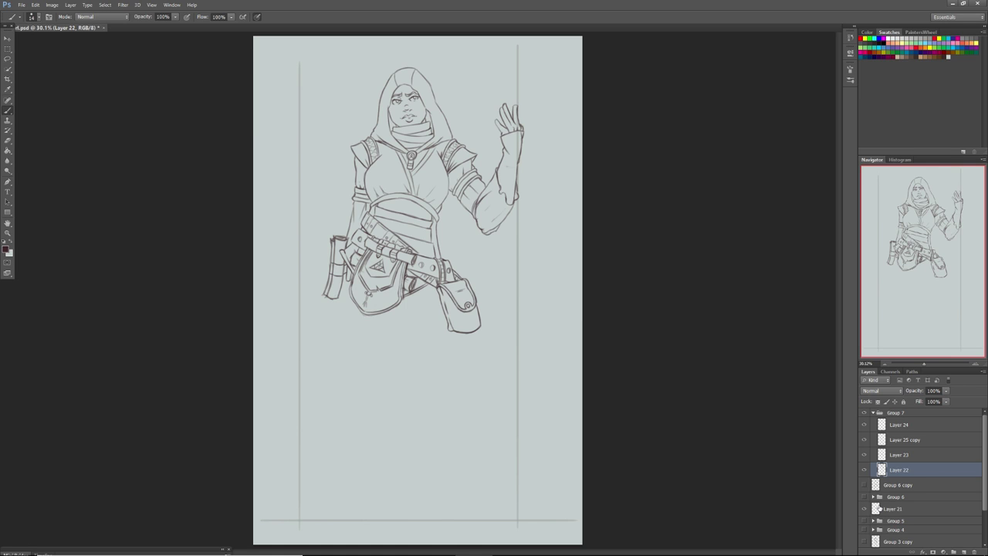
{"action": "left_click", "coordinate": [34, 5]}
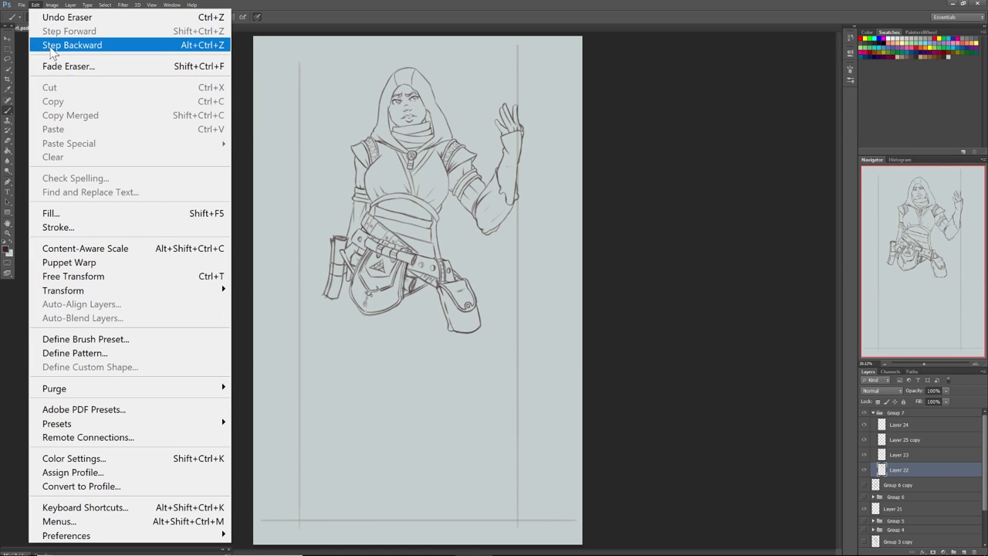
{"action": "mouse_move", "coordinate": [52, 5]}
{"action": "mouse_move", "coordinate": [71, 137]}
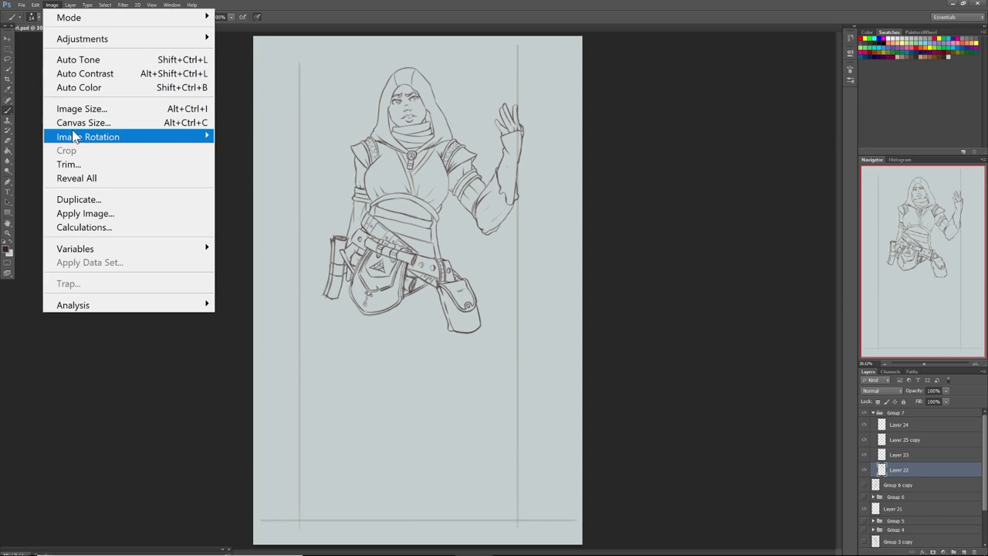
{"action": "left_click", "coordinate": [255, 199]}
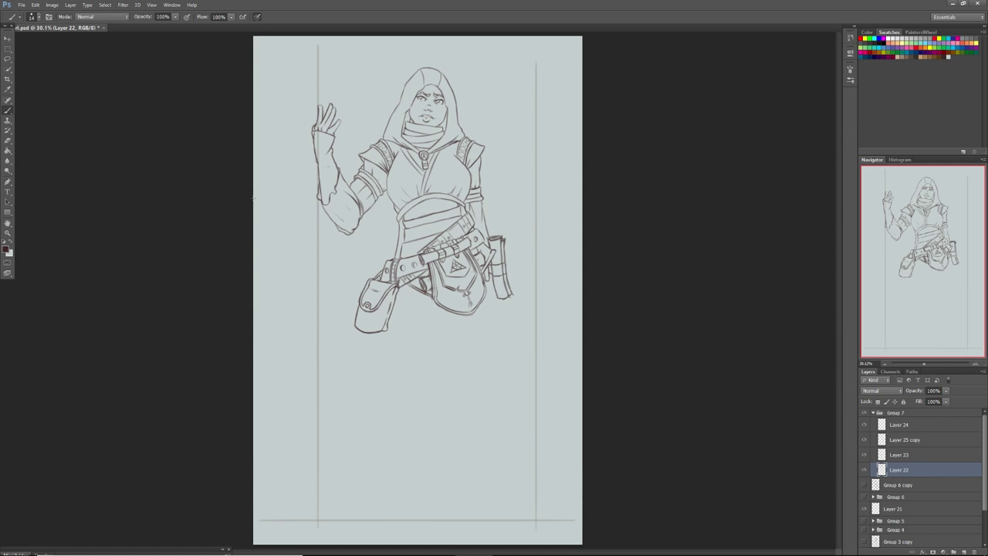
Show the Group 6 copy sketch again and check Layer 22's contents by switching its visibility off and on
{"action": "left_click_drag", "start_coordinate": [924, 365], "coordinate": [930, 364]}
{"action": "left_click_drag", "start_coordinate": [915, 256], "coordinate": [921, 252]}
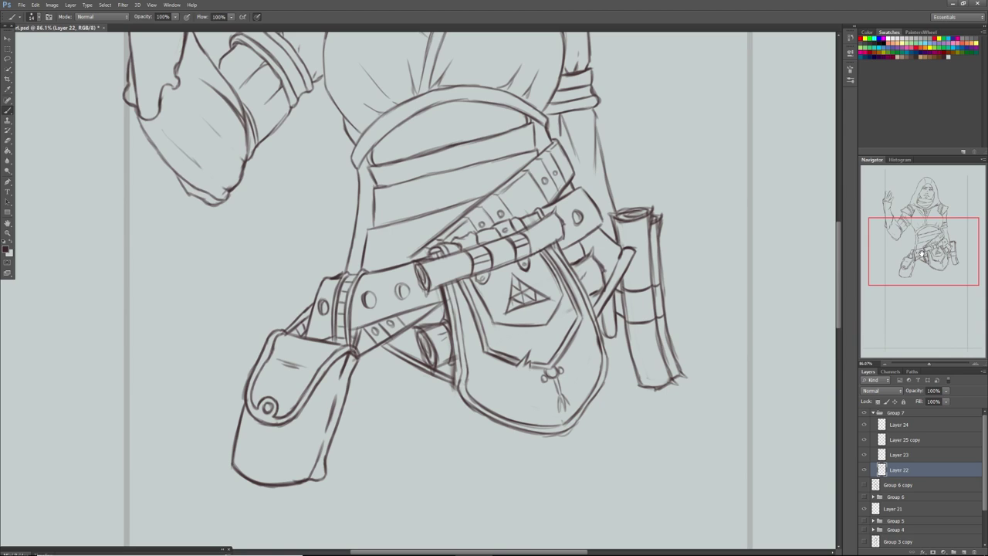
{"action": "left_click", "coordinate": [865, 510]}
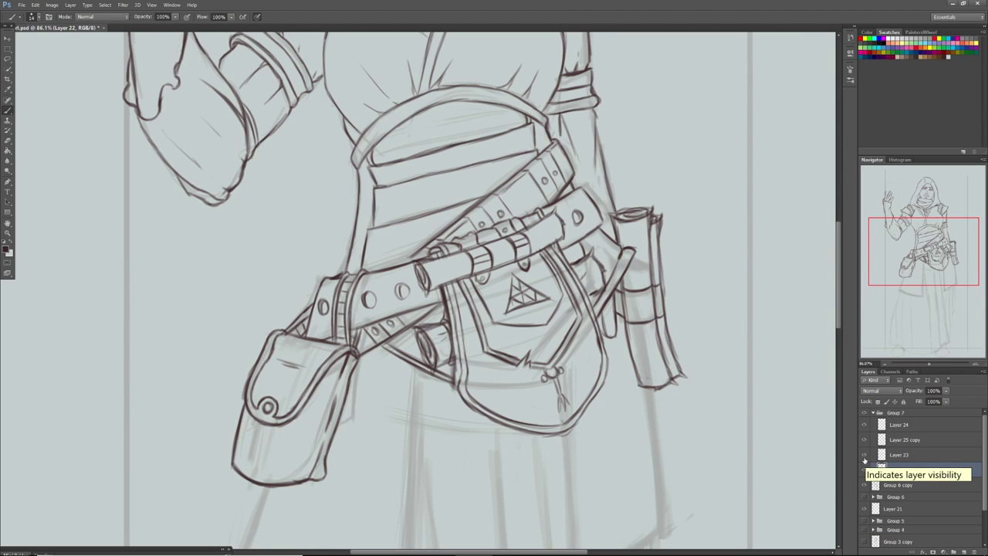
{"action": "left_click", "coordinate": [864, 468]}
{"action": "left_click", "coordinate": [864, 467]}
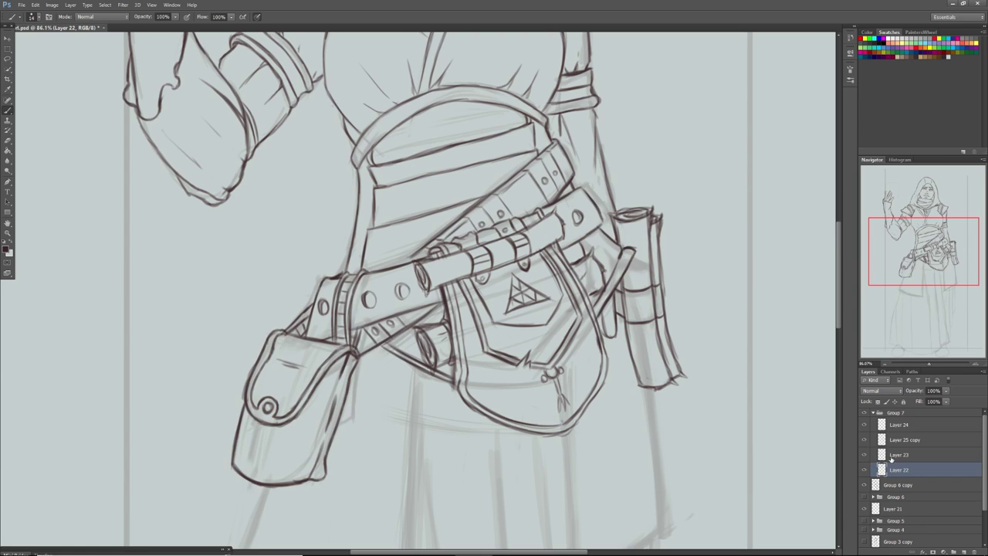
On Layer 23, lasso the strap end between pouch and tubes, shift it inward, rotate it 3.28 degrees, scale it to 94.23% by 96.89%, and deselect
{"action": "left_click", "coordinate": [890, 457]}
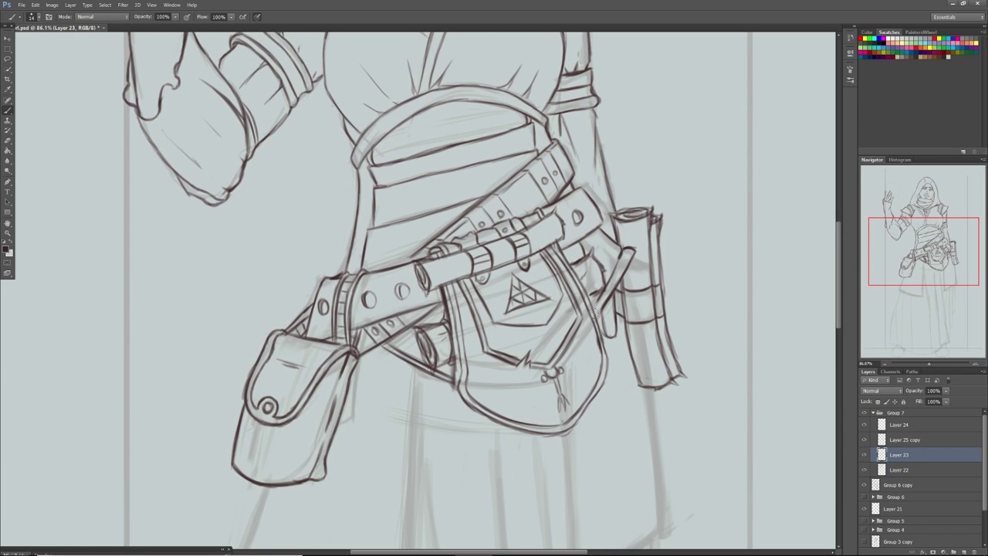
{"action": "key", "text": "l"}
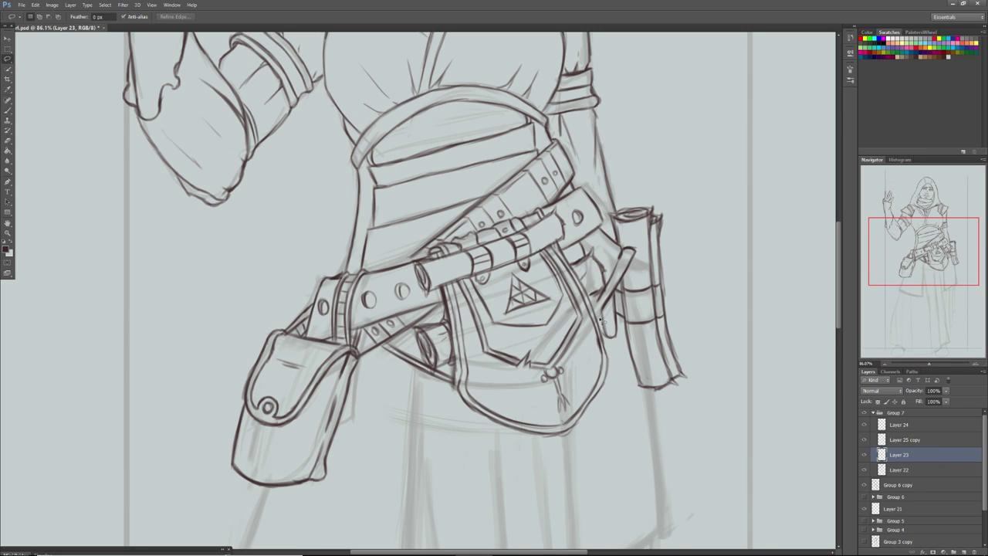
{"action": "mouse_move", "coordinate": [606, 230]}
{"action": "left_mouse_down"}
{"action": "mouse_move", "coordinate": [639, 247]}
{"action": "mouse_move", "coordinate": [644, 267]}
{"action": "mouse_move", "coordinate": [612, 303]}
{"action": "mouse_move", "coordinate": [591, 303]}
{"action": "mouse_move", "coordinate": [588, 229]}
{"action": "left_mouse_up"}
{"action": "key", "text": "v"}
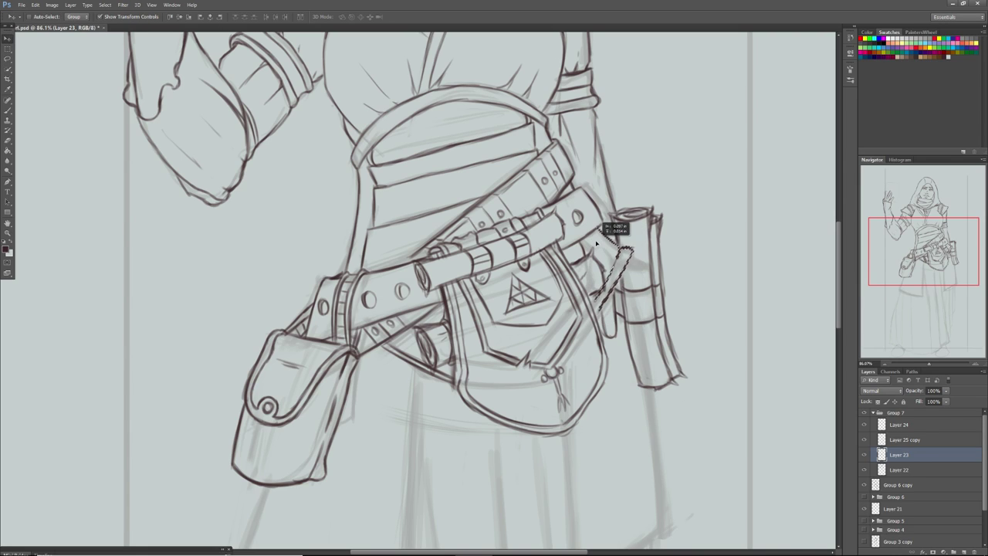
{"action": "left_click_drag", "start_coordinate": [592, 241], "coordinate": [585, 217]}
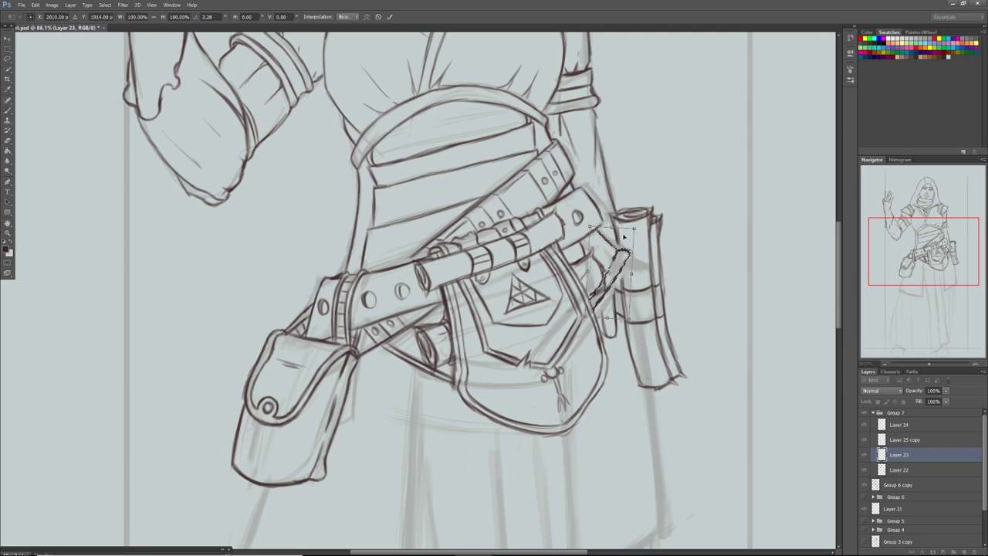
{"action": "left_click_drag", "start_coordinate": [635, 229], "coordinate": [632, 231]}
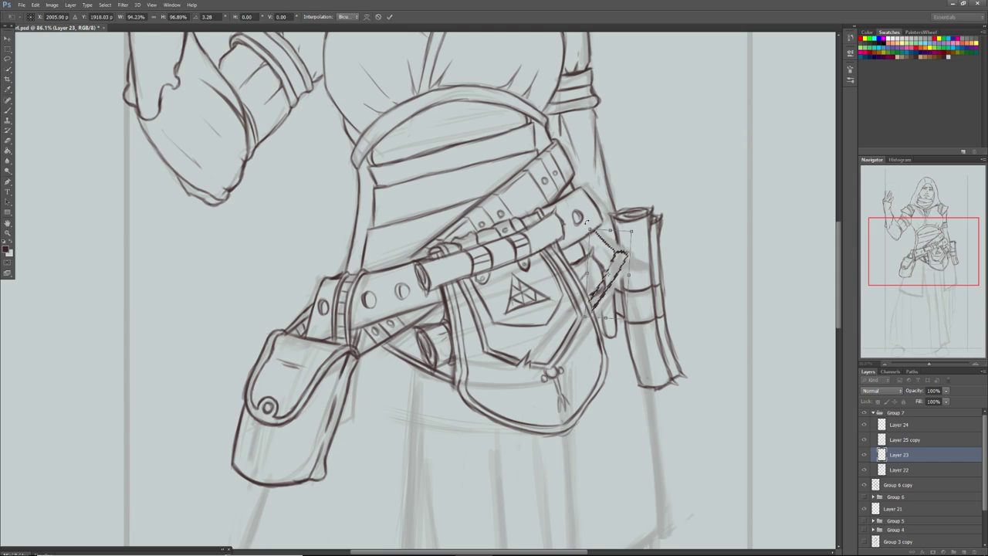
{"action": "left_click", "coordinate": [10, 49]}
{"action": "left_click", "coordinate": [456, 211]}
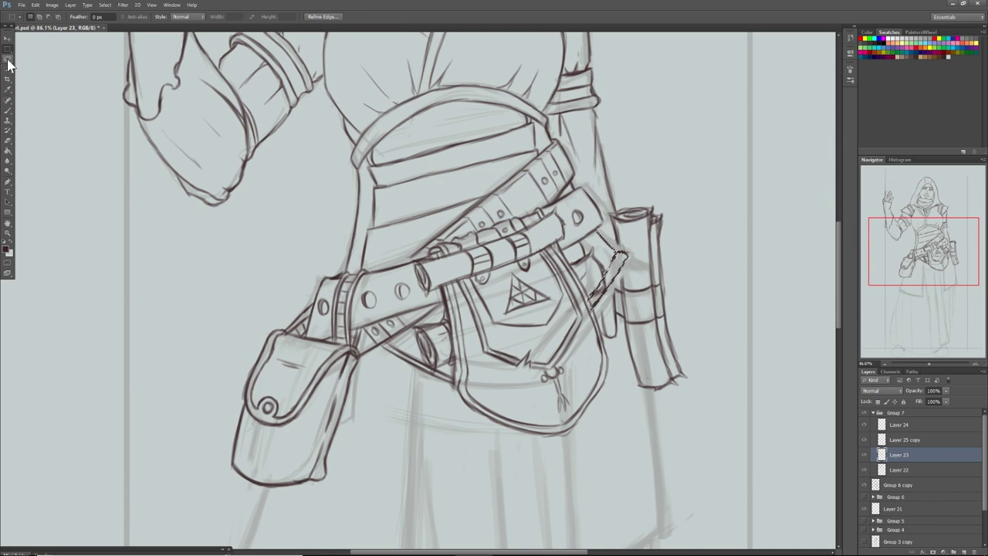
{"action": "left_click", "coordinate": [55, 92]}
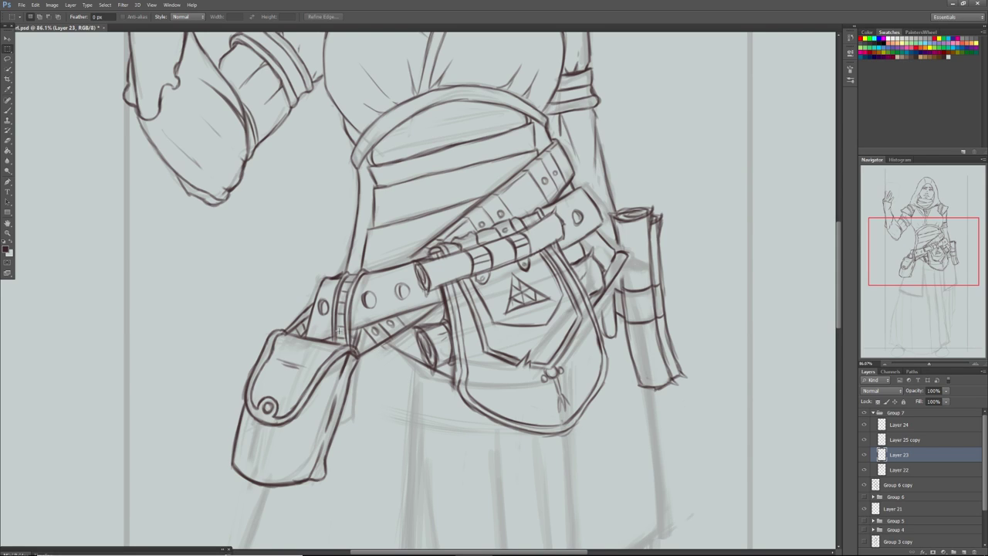
Redraw the narrow strap's edge from the studded belt, beneath the lower tube, to the pouch's rim
{"action": "left_click", "coordinate": [8, 110]}
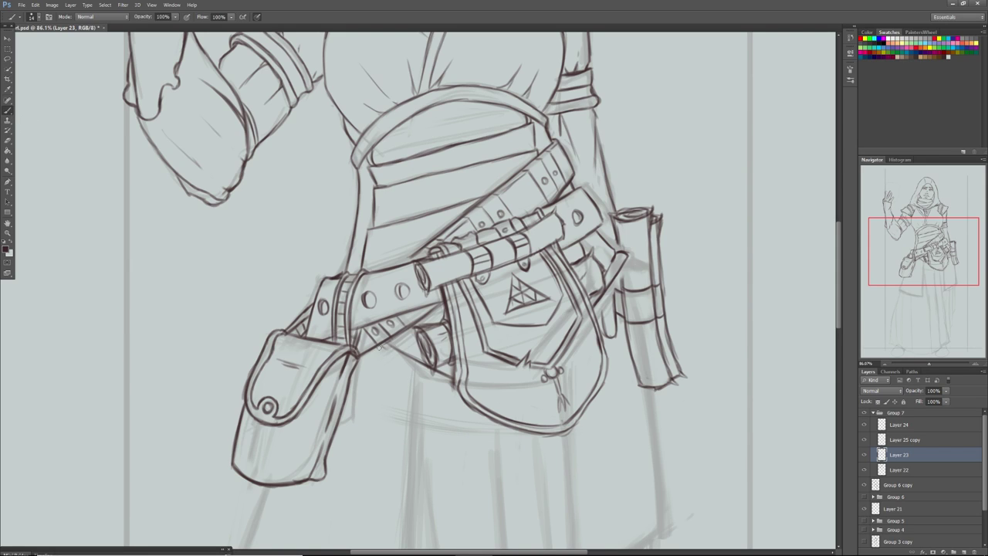
{"action": "left_click_drag", "start_coordinate": [378, 346], "coordinate": [456, 388]}
{"action": "left_click_drag", "start_coordinate": [908, 250], "coordinate": [903, 274]}
{"action": "left_click_drag", "start_coordinate": [929, 363], "coordinate": [924, 366]}
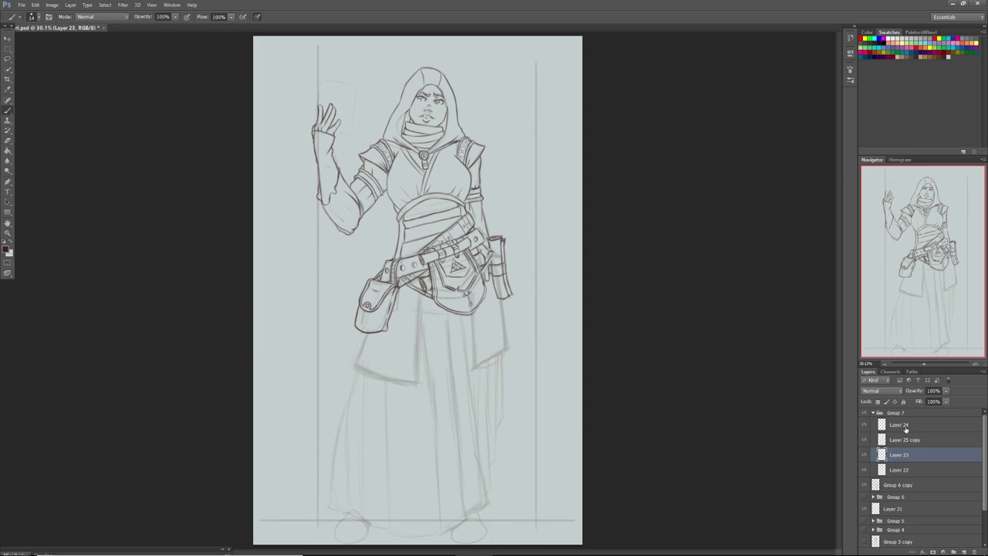
Add a new layer above Layer 24 and adjust the brush size for drawing the skirt
{"action": "left_click", "coordinate": [930, 424]}
{"action": "left_click", "coordinate": [964, 551]}
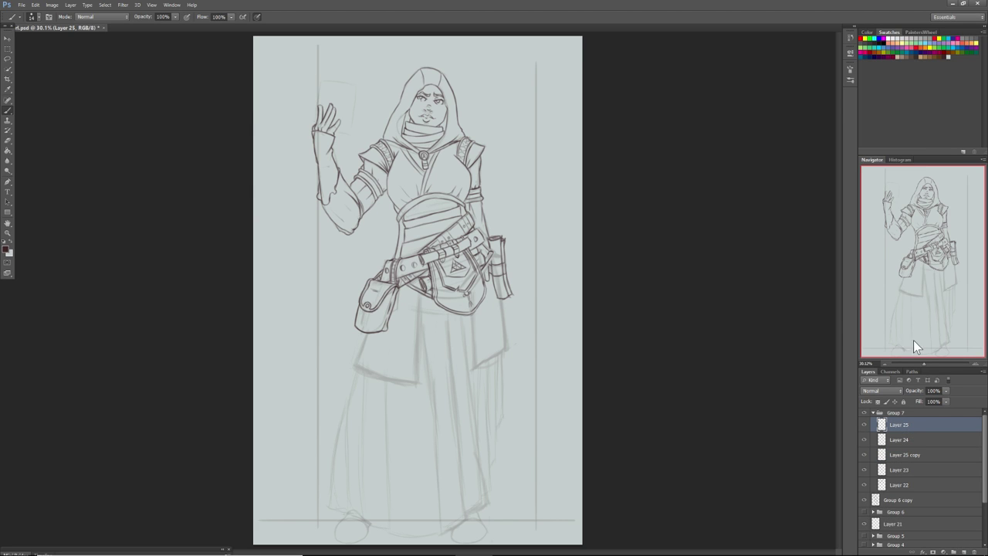
{"action": "left_click_drag", "start_coordinate": [922, 363], "coordinate": [926, 363]}
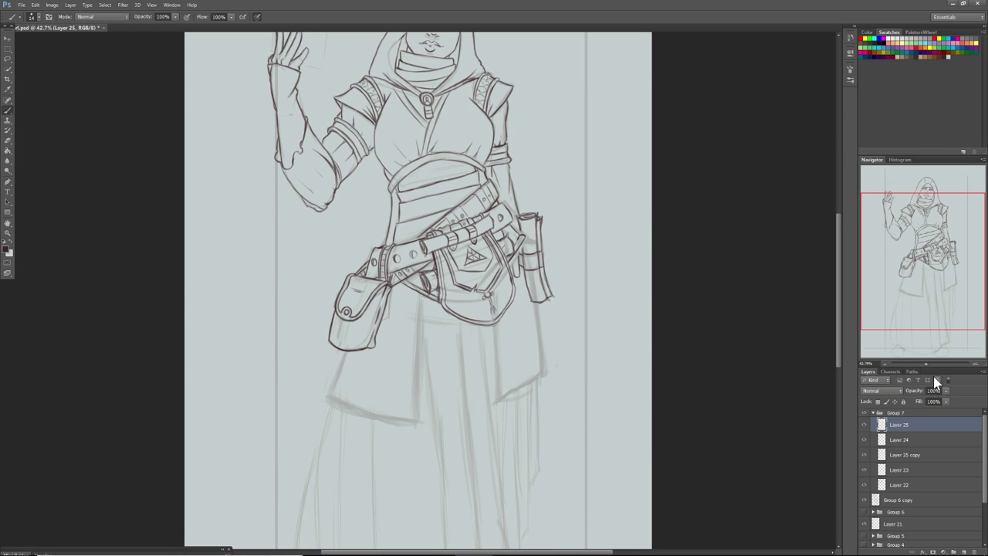
{"action": "right_click", "coordinate": [393, 324]}
{"action": "left_click", "coordinate": [409, 350]}
{"action": "key", "text": "Return"}
Draw the overskirt's front panel below the belt, with a pleat line, a short wavy hem and a long straight front edge
{"action": "left_click_drag", "start_coordinate": [401, 295], "coordinate": [394, 347]}
{"action": "left_click_drag", "start_coordinate": [400, 290], "coordinate": [384, 417]}
{"action": "mouse_move", "coordinate": [391, 364]}
{"action": "left_mouse_down"}
{"action": "mouse_move", "coordinate": [383, 420]}
{"action": "mouse_move", "coordinate": [400, 312]}
{"action": "mouse_move", "coordinate": [389, 375]}
{"action": "left_mouse_up"}
{"action": "mouse_move", "coordinate": [400, 300]}
{"action": "left_mouse_down"}
{"action": "mouse_move", "coordinate": [382, 421]}
{"action": "mouse_move", "coordinate": [385, 398]}
{"action": "mouse_move", "coordinate": [392, 411]}
{"action": "mouse_move", "coordinate": [382, 420]}
{"action": "mouse_move", "coordinate": [416, 429]}
{"action": "mouse_move", "coordinate": [420, 382]}
{"action": "left_mouse_up"}
{"action": "left_click_drag", "start_coordinate": [417, 422], "coordinate": [421, 332]}
{"action": "left_click_drag", "start_coordinate": [419, 383], "coordinate": [422, 313]}
{"action": "left_click_drag", "start_coordinate": [420, 365], "coordinate": [421, 302]}
{"action": "left_click_drag", "start_coordinate": [420, 338], "coordinate": [423, 296]}
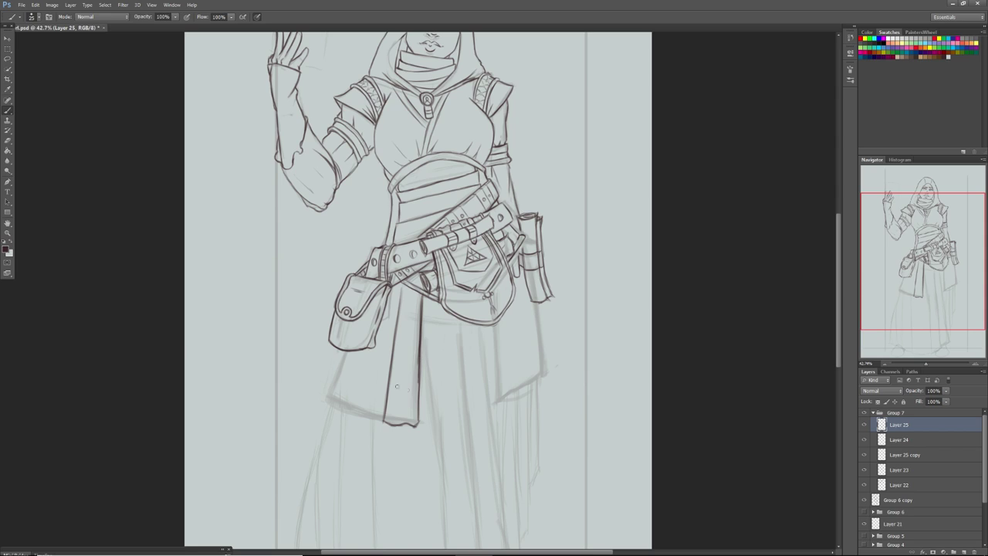
Continue the overskirt's wavy hem beneath the square pouch, adding pleat folds and the slanted outer edge
{"action": "mouse_move", "coordinate": [385, 422]}
{"action": "left_mouse_down"}
{"action": "mouse_move", "coordinate": [360, 414]}
{"action": "mouse_move", "coordinate": [370, 361]}
{"action": "left_mouse_up"}
{"action": "left_click_drag", "start_coordinate": [365, 405], "coordinate": [376, 345]}
{"action": "left_click_drag", "start_coordinate": [369, 380], "coordinate": [373, 350]}
{"action": "mouse_move", "coordinate": [357, 415]}
{"action": "left_mouse_down"}
{"action": "mouse_move", "coordinate": [357, 356]}
{"action": "mouse_move", "coordinate": [340, 354]}
{"action": "mouse_move", "coordinate": [324, 389]}
{"action": "left_mouse_up"}
{"action": "mouse_move", "coordinate": [341, 356]}
{"action": "left_mouse_down"}
{"action": "mouse_move", "coordinate": [322, 400]}
{"action": "mouse_move", "coordinate": [341, 407]}
{"action": "left_mouse_up"}
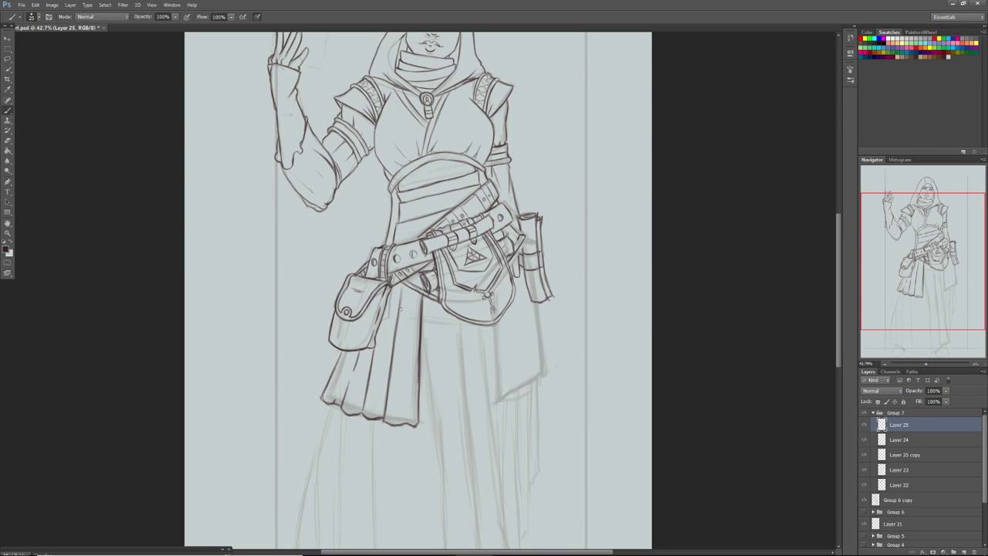
Extend the front pleat line up to the belt and draw a parallel inner line along the overskirt's front edge
{"action": "left_click_drag", "start_coordinate": [399, 308], "coordinate": [403, 286]}
{"action": "mouse_move", "coordinate": [386, 415]}
{"action": "left_mouse_down"}
{"action": "mouse_move", "coordinate": [410, 420]}
{"action": "mouse_move", "coordinate": [386, 413]}
{"action": "mouse_move", "coordinate": [410, 418]}
{"action": "mouse_move", "coordinate": [414, 340]}
{"action": "left_mouse_up"}
{"action": "left_click_drag", "start_coordinate": [414, 387], "coordinate": [415, 301]}
{"action": "left_click_drag", "start_coordinate": [415, 345], "coordinate": [415, 291]}
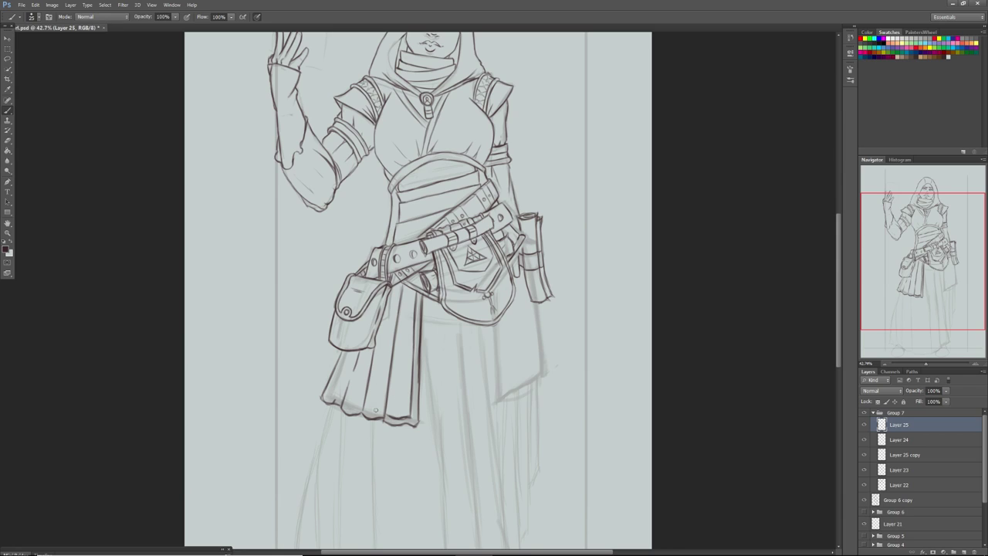
Draw the second overskirt panel below the hip tubes with a straight front edge, wavy hem and pleat folds
{"action": "mouse_move", "coordinate": [361, 407]}
{"action": "left_mouse_down"}
{"action": "mouse_move", "coordinate": [384, 412]}
{"action": "mouse_move", "coordinate": [325, 399]}
{"action": "left_mouse_up"}
{"action": "mouse_move", "coordinate": [498, 402]}
{"action": "left_mouse_down"}
{"action": "mouse_move", "coordinate": [494, 331]}
{"action": "mouse_move", "coordinate": [497, 404]}
{"action": "mouse_move", "coordinate": [513, 373]}
{"action": "mouse_move", "coordinate": [496, 405]}
{"action": "mouse_move", "coordinate": [532, 381]}
{"action": "mouse_move", "coordinate": [515, 386]}
{"action": "mouse_move", "coordinate": [510, 337]}
{"action": "left_mouse_up"}
{"action": "mouse_move", "coordinate": [513, 375]}
{"action": "left_mouse_down"}
{"action": "mouse_move", "coordinate": [506, 312]}
{"action": "mouse_move", "coordinate": [511, 361]}
{"action": "left_mouse_up"}
{"action": "left_click_drag", "start_coordinate": [505, 307], "coordinate": [508, 324]}
{"action": "mouse_move", "coordinate": [514, 386]}
{"action": "left_mouse_down"}
{"action": "mouse_move", "coordinate": [506, 316]}
{"action": "mouse_move", "coordinate": [535, 376]}
{"action": "mouse_move", "coordinate": [532, 385]}
{"action": "mouse_move", "coordinate": [521, 280]}
{"action": "left_mouse_up"}
{"action": "left_click_drag", "start_coordinate": [526, 314], "coordinate": [521, 283]}
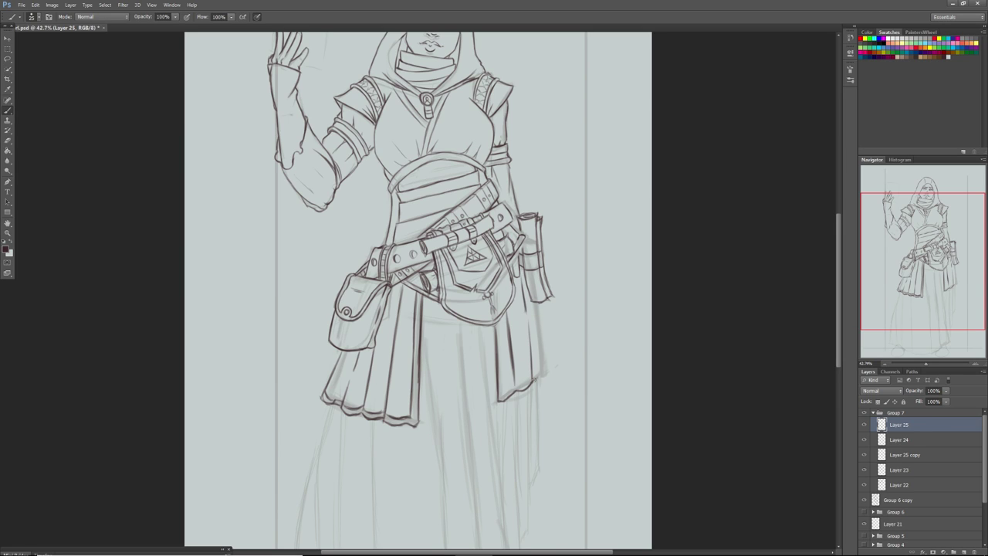
Draw the outer side edge of the overskirt panel from the hip tubes down to its hem
{"action": "mouse_move", "coordinate": [543, 367]}
{"action": "left_mouse_down"}
{"action": "mouse_move", "coordinate": [536, 379]}
{"action": "mouse_move", "coordinate": [538, 340]}
{"action": "left_mouse_up"}
{"action": "left_click_drag", "start_coordinate": [540, 339], "coordinate": [538, 330]}
{"action": "mouse_move", "coordinate": [541, 332]}
{"action": "left_mouse_down"}
{"action": "mouse_move", "coordinate": [536, 301]}
{"action": "mouse_move", "coordinate": [537, 327]}
{"action": "left_mouse_up"}
{"action": "left_click_drag", "start_coordinate": [541, 327], "coordinate": [536, 302]}
{"action": "left_click_drag", "start_coordinate": [544, 358], "coordinate": [541, 335]}
Add an inner border line along that panel's front edge and hem, and reinforce its pleat folds
{"action": "left_click_drag", "start_coordinate": [505, 391], "coordinate": [502, 313]}
{"action": "left_click_drag", "start_coordinate": [504, 358], "coordinate": [502, 316]}
{"action": "mouse_move", "coordinate": [505, 381]}
{"action": "left_mouse_down"}
{"action": "mouse_move", "coordinate": [504, 365]}
{"action": "mouse_move", "coordinate": [516, 385]}
{"action": "mouse_move", "coordinate": [539, 361]}
{"action": "mouse_move", "coordinate": [536, 372]}
{"action": "left_mouse_up"}
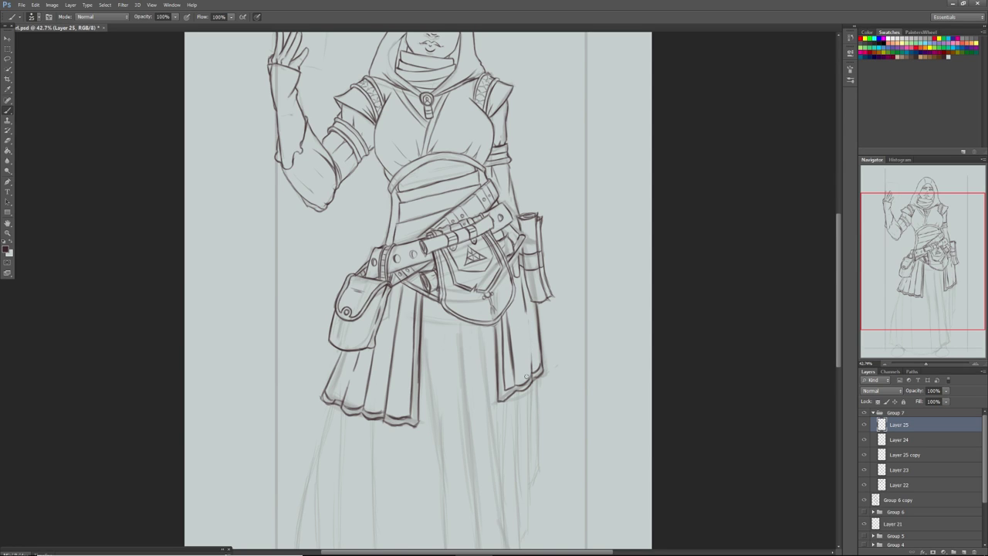
{"action": "left_click_drag", "start_coordinate": [528, 337], "coordinate": [531, 367]}
{"action": "mouse_move", "coordinate": [526, 318]}
{"action": "left_mouse_down"}
{"action": "mouse_move", "coordinate": [530, 363]}
{"action": "mouse_move", "coordinate": [520, 292]}
{"action": "left_mouse_up"}
Flip the canvas horizontally
{"action": "left_click", "coordinate": [52, 5]}
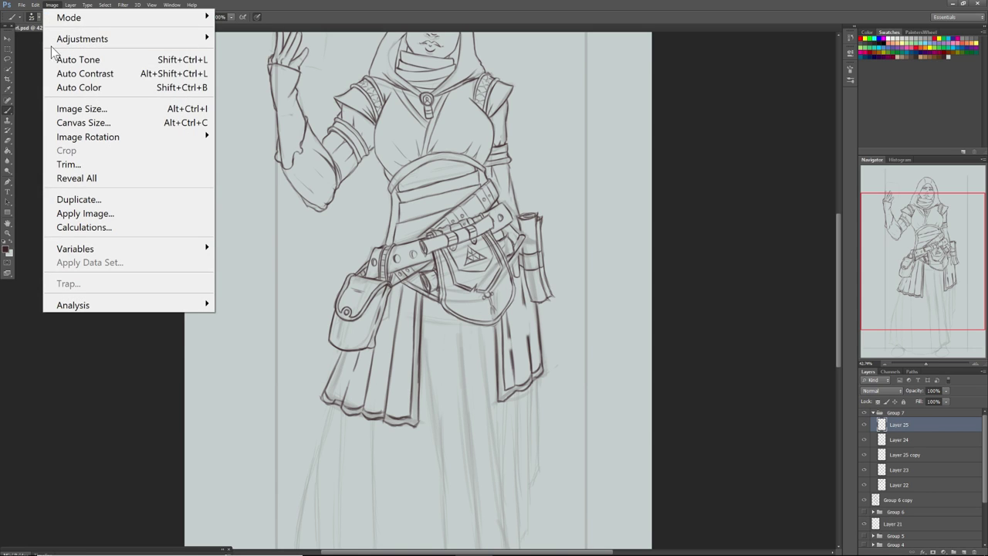
{"action": "mouse_move", "coordinate": [108, 138]}
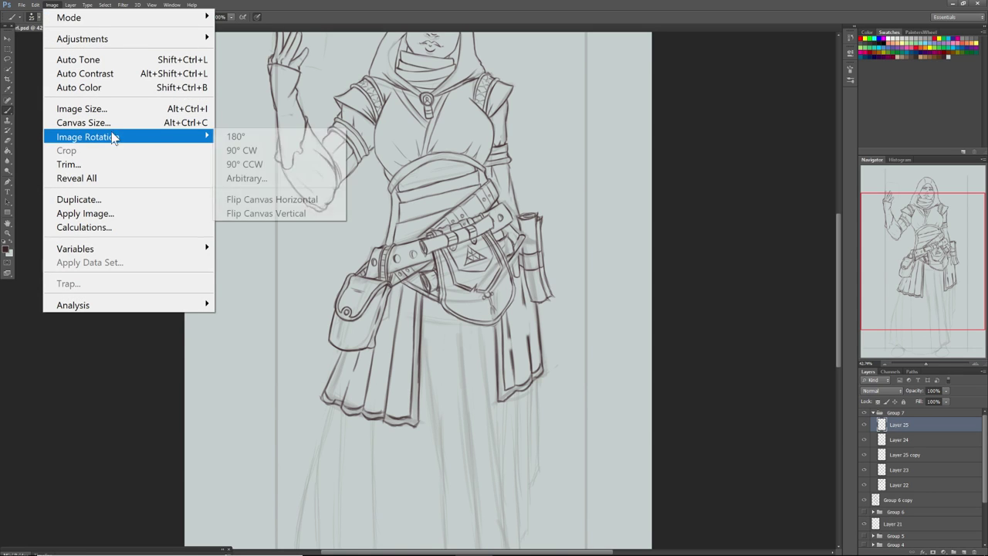
{"action": "left_click", "coordinate": [247, 199]}
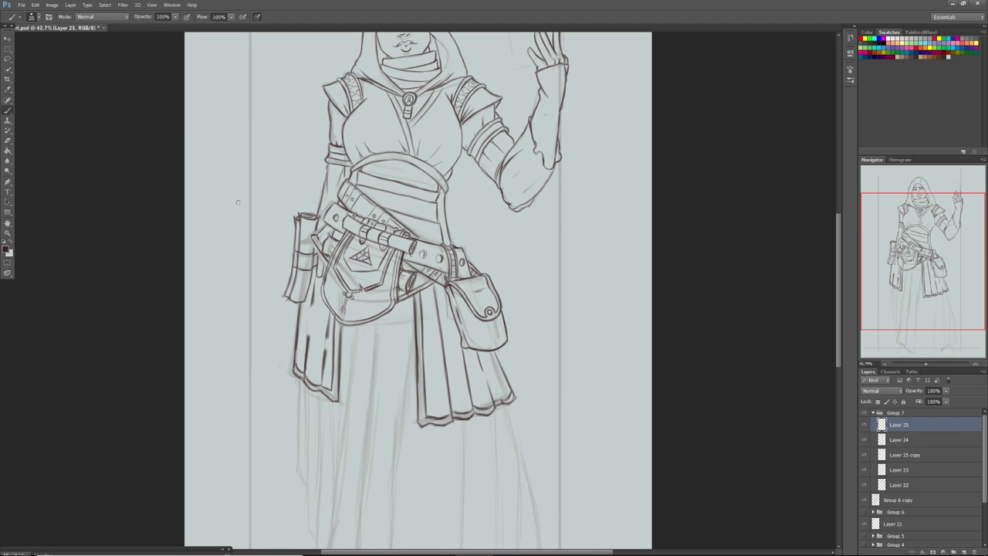
Add a new layer above Layer 25 and set the brush size to 40 for the long underskirt
{"action": "left_click", "coordinate": [964, 551]}
{"action": "left_click_drag", "start_coordinate": [908, 294], "coordinate": [898, 324]}
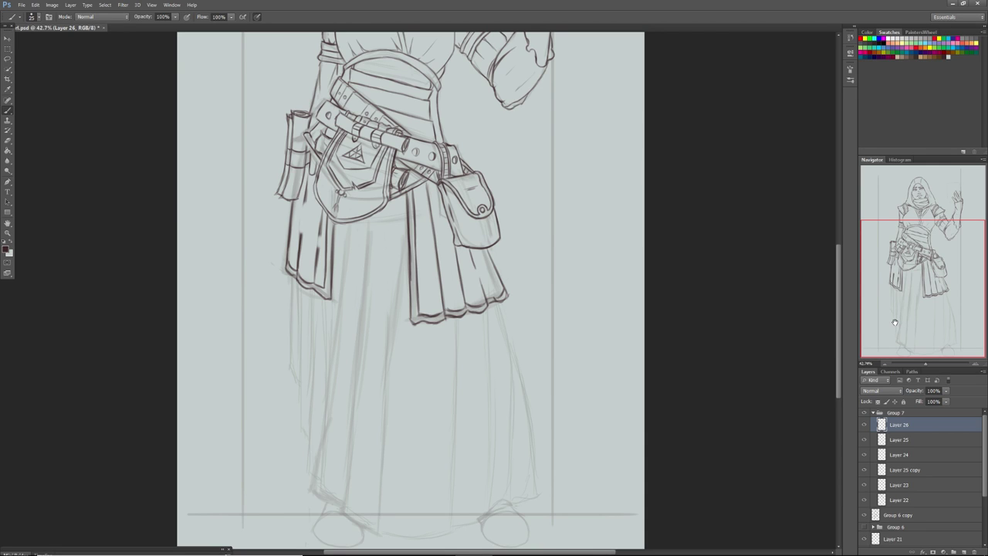
{"action": "right_click", "coordinate": [346, 406]}
{"action": "left_click", "coordinate": [347, 405]}
{"action": "left_click", "coordinate": [368, 260]}
{"action": "left_click_drag", "start_coordinate": [359, 239], "coordinate": [339, 341]}
{"action": "left_click_drag", "start_coordinate": [352, 270], "coordinate": [328, 396]}
{"action": "left_click_drag", "start_coordinate": [345, 303], "coordinate": [316, 421]}
{"action": "left_click_drag", "start_coordinate": [333, 345], "coordinate": [302, 460]}
{"action": "left_click_drag", "start_coordinate": [326, 386], "coordinate": [299, 467]}
{"action": "left_click_drag", "start_coordinate": [319, 401], "coordinate": [293, 475]}
{"action": "mouse_move", "coordinate": [307, 433]}
{"action": "left_mouse_down"}
{"action": "mouse_move", "coordinate": [293, 476]}
{"action": "mouse_move", "coordinate": [352, 511]}
{"action": "left_mouse_up"}
{"action": "mouse_move", "coordinate": [296, 434]}
{"action": "left_mouse_down"}
{"action": "mouse_move", "coordinate": [305, 450]}
{"action": "mouse_move", "coordinate": [292, 430]}
{"action": "mouse_move", "coordinate": [299, 405]}
{"action": "mouse_move", "coordinate": [291, 431]}
{"action": "left_mouse_up"}
{"action": "mouse_move", "coordinate": [311, 376]}
{"action": "left_mouse_down"}
{"action": "mouse_move", "coordinate": [291, 431]}
{"action": "mouse_move", "coordinate": [298, 416]}
{"action": "left_mouse_up"}
{"action": "left_click_drag", "start_coordinate": [332, 318], "coordinate": [314, 361]}
{"action": "mouse_move", "coordinate": [348, 237]}
{"action": "left_mouse_down"}
{"action": "mouse_move", "coordinate": [338, 287]}
{"action": "mouse_move", "coordinate": [349, 236]}
{"action": "left_mouse_up"}
{"action": "left_click_drag", "start_coordinate": [301, 405], "coordinate": [288, 320]}
{"action": "left_click_drag", "start_coordinate": [288, 367], "coordinate": [297, 284]}
{"action": "left_click_drag", "start_coordinate": [292, 338], "coordinate": [296, 279]}
{"action": "left_click_drag", "start_coordinate": [293, 320], "coordinate": [296, 273]}
{"action": "left_click_drag", "start_coordinate": [301, 369], "coordinate": [326, 302]}
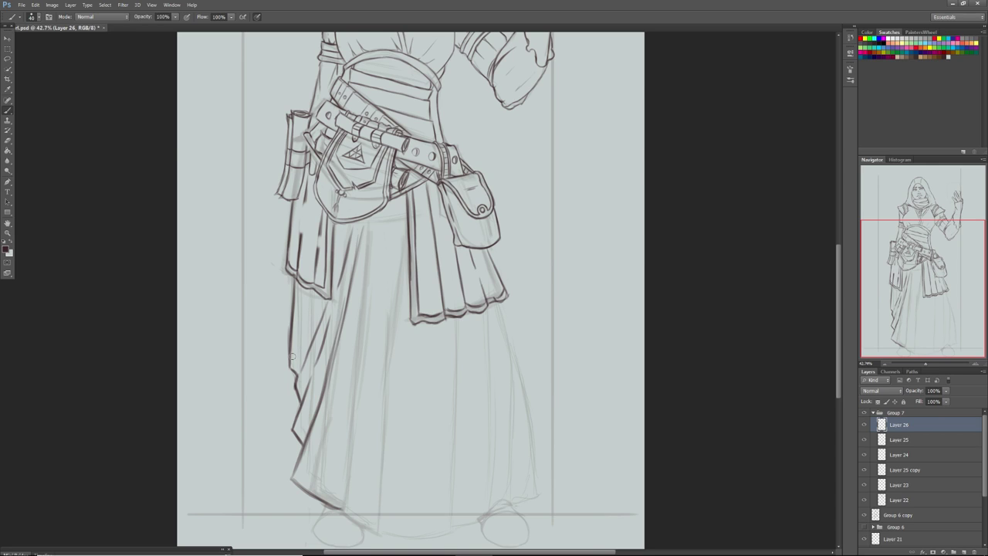
{"action": "left_click_drag", "start_coordinate": [290, 364], "coordinate": [311, 302]}
{"action": "left_click_drag", "start_coordinate": [291, 304], "coordinate": [286, 359]}
{"action": "mouse_move", "coordinate": [309, 345]}
{"action": "left_mouse_down"}
{"action": "mouse_move", "coordinate": [316, 362]}
{"action": "mouse_move", "coordinate": [299, 409]}
{"action": "mouse_move", "coordinate": [289, 369]}
{"action": "left_mouse_up"}
{"action": "key", "text": "bracketright"}
{"action": "key", "text": "bracketright"}
{"action": "key", "text": "bracketright"}
{"action": "mouse_move", "coordinate": [339, 279]}
{"action": "left_mouse_down"}
{"action": "mouse_move", "coordinate": [345, 244]}
{"action": "mouse_move", "coordinate": [352, 270]}
{"action": "mouse_move", "coordinate": [292, 477]}
{"action": "mouse_move", "coordinate": [318, 493]}
{"action": "left_mouse_up"}
{"action": "key", "text": "bracketleft"}
{"action": "key", "text": "bracketleft"}
{"action": "key", "text": "bracketleft"}
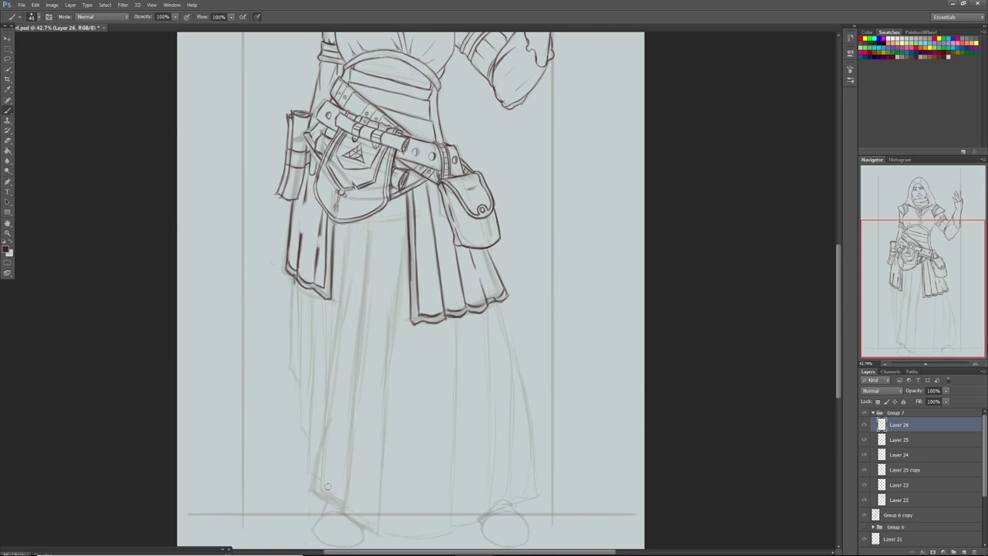
Draw the underskirt's stepped outer edge below the hip-tube-side overskirt panel, with a fold line beside it
{"action": "mouse_move", "coordinate": [297, 379]}
{"action": "left_mouse_down"}
{"action": "mouse_move", "coordinate": [283, 358]}
{"action": "mouse_move", "coordinate": [289, 308]}
{"action": "left_mouse_up"}
{"action": "left_click_drag", "start_coordinate": [287, 362], "coordinate": [292, 275]}
{"action": "left_click_drag", "start_coordinate": [302, 347], "coordinate": [300, 382]}
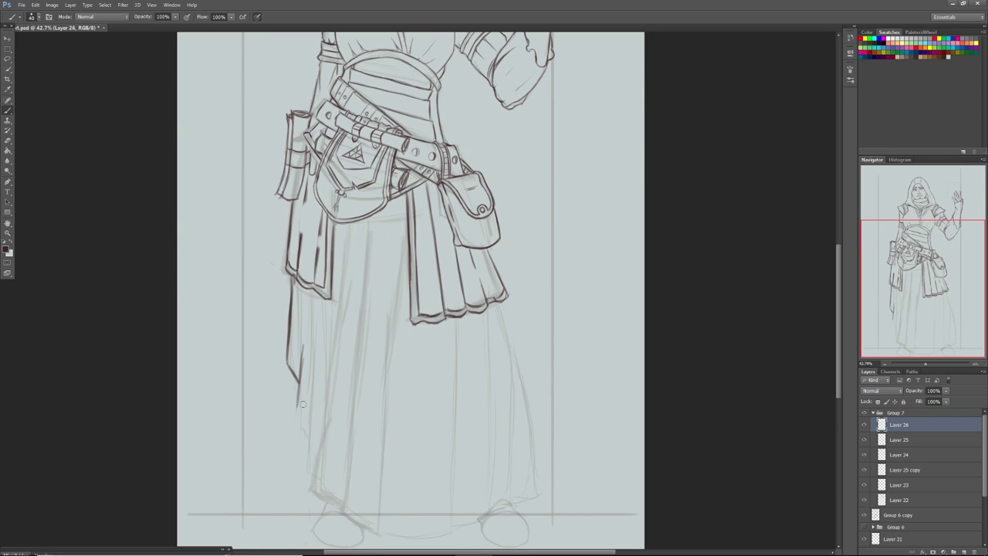
{"action": "left_click_drag", "start_coordinate": [306, 335], "coordinate": [307, 293]}
{"action": "key", "text": "ctrl+z"}
{"action": "mouse_move", "coordinate": [309, 295]}
{"action": "left_mouse_down"}
{"action": "mouse_move", "coordinate": [294, 412]}
{"action": "mouse_move", "coordinate": [306, 462]}
{"action": "left_mouse_up"}
{"action": "left_click_drag", "start_coordinate": [310, 422], "coordinate": [310, 474]}
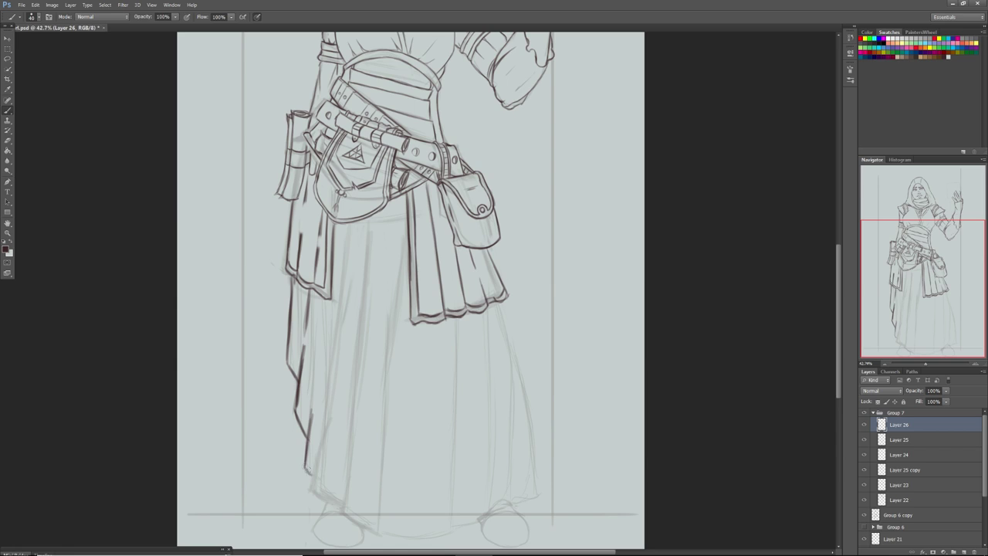
Add short folds inside the stepped edge and bring the underskirt's hem down over the near foot
{"action": "left_click_drag", "start_coordinate": [310, 400], "coordinate": [307, 429]}
{"action": "mouse_move", "coordinate": [315, 381]}
{"action": "left_mouse_down"}
{"action": "mouse_move", "coordinate": [305, 437]}
{"action": "mouse_move", "coordinate": [312, 406]}
{"action": "left_mouse_up"}
{"action": "mouse_move", "coordinate": [328, 308]}
{"action": "left_mouse_down"}
{"action": "mouse_move", "coordinate": [324, 346]}
{"action": "mouse_move", "coordinate": [325, 322]}
{"action": "left_mouse_up"}
{"action": "mouse_move", "coordinate": [334, 275]}
{"action": "left_mouse_down"}
{"action": "mouse_move", "coordinate": [340, 230]}
{"action": "mouse_move", "coordinate": [333, 277]}
{"action": "left_mouse_up"}
{"action": "left_click_drag", "start_coordinate": [337, 241], "coordinate": [333, 280]}
{"action": "mouse_move", "coordinate": [323, 430]}
{"action": "left_mouse_down"}
{"action": "mouse_move", "coordinate": [306, 488]}
{"action": "mouse_move", "coordinate": [345, 513]}
{"action": "left_mouse_up"}
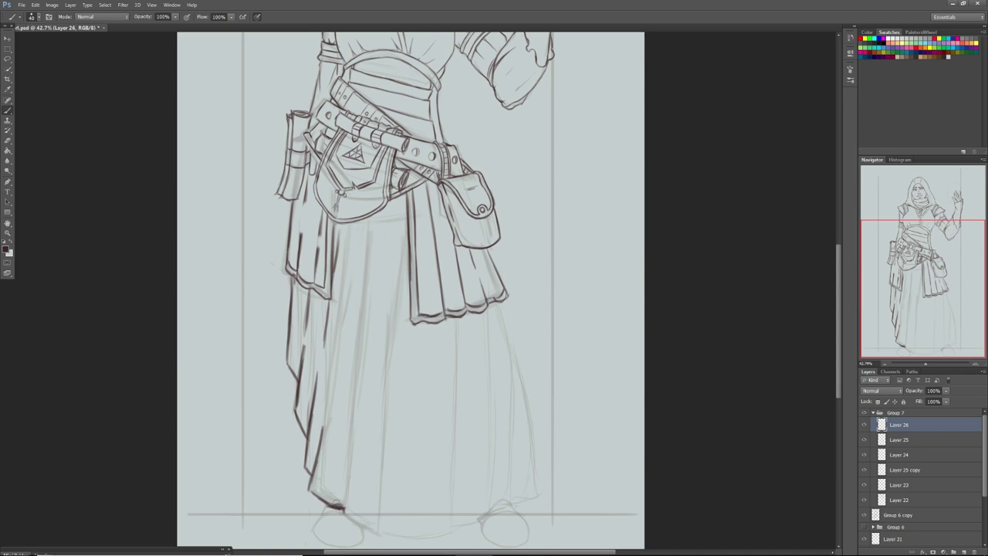
Draw a long fold from below the front pouch down to the hem, plus a shorter fold beside the overskirt panel
{"action": "left_click_drag", "start_coordinate": [326, 410], "coordinate": [335, 334]}
{"action": "mouse_move", "coordinate": [326, 389]}
{"action": "left_mouse_down"}
{"action": "mouse_move", "coordinate": [337, 317]}
{"action": "mouse_move", "coordinate": [331, 327]}
{"action": "left_mouse_up"}
{"action": "left_click_drag", "start_coordinate": [345, 511], "coordinate": [356, 379]}
{"action": "left_click_drag", "start_coordinate": [349, 445], "coordinate": [367, 277]}
{"action": "left_click_drag", "start_coordinate": [360, 332], "coordinate": [363, 315]}
{"action": "left_click_drag", "start_coordinate": [362, 316], "coordinate": [369, 243]}
{"action": "left_click_drag", "start_coordinate": [363, 293], "coordinate": [375, 218]}
Extend the hem forward and draw the next long fold from the hem up to the belt beside the front pouch
{"action": "mouse_move", "coordinate": [344, 514]}
{"action": "left_mouse_down"}
{"action": "mouse_move", "coordinate": [379, 530]}
{"action": "mouse_move", "coordinate": [380, 490]}
{"action": "left_mouse_up"}
{"action": "left_click_drag", "start_coordinate": [379, 533], "coordinate": [384, 464]}
{"action": "left_click_drag", "start_coordinate": [388, 371], "coordinate": [399, 214]}
{"action": "left_click_drag", "start_coordinate": [395, 265], "coordinate": [402, 203]}
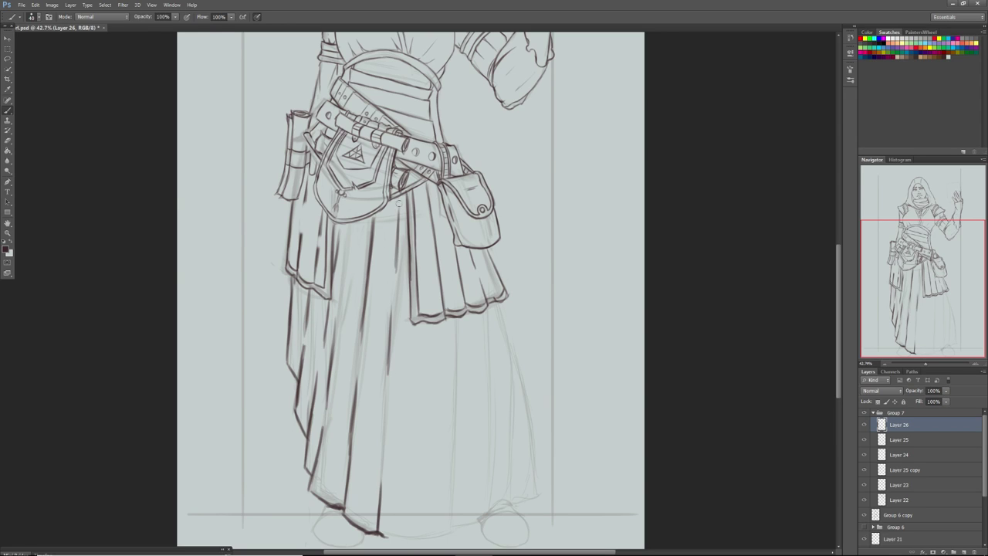
{"action": "left_click_drag", "start_coordinate": [394, 275], "coordinate": [401, 196]}
Draw the curved front hem between the feet and a long fold rising from it to the pleated overskirt
{"action": "left_click_drag", "start_coordinate": [902, 295], "coordinate": [886, 328]}
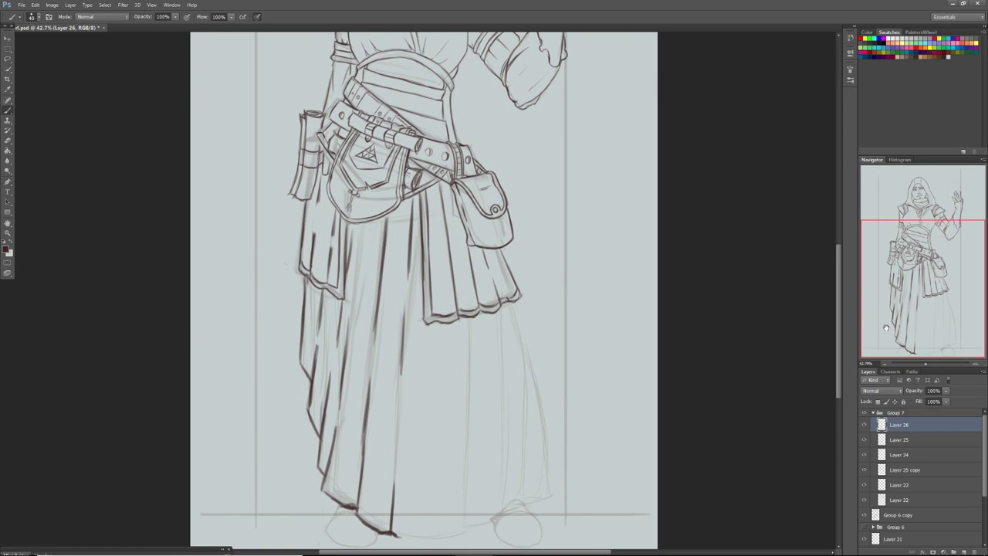
{"action": "mouse_move", "coordinate": [386, 531]}
{"action": "left_mouse_down"}
{"action": "mouse_move", "coordinate": [459, 534]}
{"action": "mouse_move", "coordinate": [429, 536]}
{"action": "mouse_move", "coordinate": [469, 477]}
{"action": "mouse_move", "coordinate": [465, 528]}
{"action": "left_mouse_up"}
{"action": "left_click_drag", "start_coordinate": [468, 474], "coordinate": [465, 522]}
{"action": "mouse_move", "coordinate": [469, 457]}
{"action": "left_mouse_down"}
{"action": "mouse_move", "coordinate": [466, 517]}
{"action": "mouse_move", "coordinate": [466, 499]}
{"action": "left_mouse_up"}
{"action": "mouse_move", "coordinate": [472, 433]}
{"action": "left_mouse_down"}
{"action": "mouse_move", "coordinate": [468, 484]}
{"action": "mouse_move", "coordinate": [469, 458]}
{"action": "left_mouse_up"}
{"action": "left_click_drag", "start_coordinate": [475, 378], "coordinate": [471, 410]}
{"action": "left_click_drag", "start_coordinate": [476, 349], "coordinate": [472, 406]}
{"action": "mouse_move", "coordinate": [477, 332]}
{"action": "left_mouse_down"}
{"action": "mouse_move", "coordinate": [474, 390]}
{"action": "mouse_move", "coordinate": [473, 379]}
{"action": "left_mouse_up"}
{"action": "left_click_drag", "start_coordinate": [477, 317], "coordinate": [474, 355]}
{"action": "left_click_drag", "start_coordinate": [477, 316], "coordinate": [471, 423]}
Continue the hem over the far foot and draw the folds below the pouch-side end of the overskirt
{"action": "mouse_move", "coordinate": [495, 514]}
{"action": "left_mouse_down"}
{"action": "mouse_move", "coordinate": [464, 528]}
{"action": "mouse_move", "coordinate": [513, 508]}
{"action": "mouse_move", "coordinate": [501, 511]}
{"action": "mouse_move", "coordinate": [510, 429]}
{"action": "left_mouse_up"}
{"action": "left_click_drag", "start_coordinate": [506, 479], "coordinate": [511, 393]}
{"action": "left_click_drag", "start_coordinate": [507, 452], "coordinate": [510, 377]}
{"action": "mouse_move", "coordinate": [507, 419]}
{"action": "left_mouse_down"}
{"action": "mouse_move", "coordinate": [507, 304]}
{"action": "mouse_move", "coordinate": [522, 361]}
{"action": "left_mouse_up"}
{"action": "left_click_drag", "start_coordinate": [515, 317], "coordinate": [525, 483]}
{"action": "left_click_drag", "start_coordinate": [522, 413], "coordinate": [521, 498]}
{"action": "mouse_move", "coordinate": [522, 464]}
{"action": "left_mouse_down"}
{"action": "mouse_move", "coordinate": [521, 514]}
{"action": "mouse_move", "coordinate": [509, 511]}
{"action": "mouse_move", "coordinate": [550, 498]}
{"action": "mouse_move", "coordinate": [541, 445]}
{"action": "left_mouse_up"}
Try a wide flared outer edge on the pouch side of the underskirt, from the overskirt to the sketched hem corner
{"action": "left_click_drag", "start_coordinate": [543, 497], "coordinate": [540, 429]}
{"action": "left_click_drag", "start_coordinate": [541, 471], "coordinate": [533, 383]}
{"action": "left_click_drag", "start_coordinate": [543, 446], "coordinate": [528, 363]}
{"action": "left_click_drag", "start_coordinate": [539, 413], "coordinate": [519, 343]}
{"action": "left_click_drag", "start_coordinate": [536, 395], "coordinate": [521, 345]}
{"action": "mouse_move", "coordinate": [548, 459]}
{"action": "left_mouse_down"}
{"action": "mouse_move", "coordinate": [534, 383]}
{"action": "mouse_move", "coordinate": [539, 409]}
{"action": "left_mouse_up"}
{"action": "left_click_drag", "start_coordinate": [549, 494], "coordinate": [539, 415]}
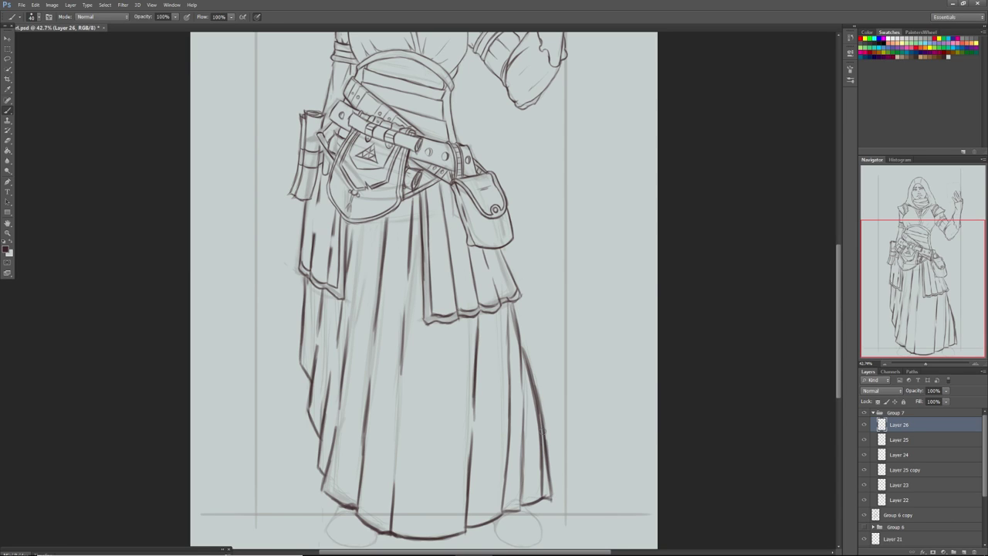
{"action": "mouse_move", "coordinate": [530, 346]}
{"action": "left_mouse_down"}
{"action": "mouse_move", "coordinate": [523, 358]}
{"action": "mouse_move", "coordinate": [545, 389]}
{"action": "mouse_move", "coordinate": [530, 369]}
{"action": "left_mouse_up"}
{"action": "left_click_drag", "start_coordinate": [538, 411], "coordinate": [527, 355]}
{"action": "mouse_move", "coordinate": [540, 390]}
{"action": "left_mouse_down"}
{"action": "mouse_move", "coordinate": [522, 344]}
{"action": "mouse_move", "coordinate": [524, 357]}
{"action": "left_mouse_up"}
Redraw the two pouch-side folds as long lines from the hem up to the overskirt
{"action": "key", "text": "bracketleft"}
{"action": "key", "text": "bracketleft"}
{"action": "key", "text": "bracketleft"}
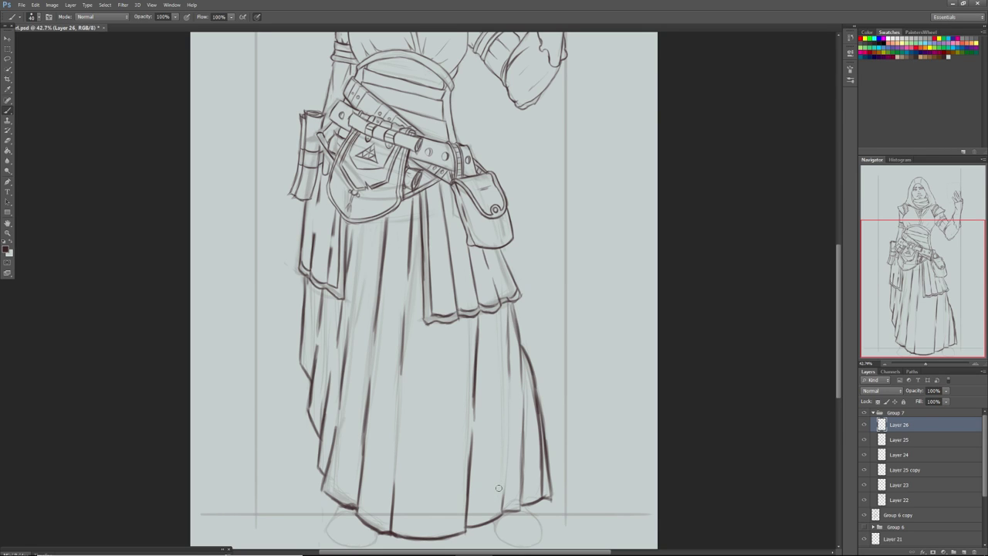
{"action": "left_click_drag", "start_coordinate": [501, 514], "coordinate": [504, 437]}
{"action": "left_click_drag", "start_coordinate": [503, 494], "coordinate": [506, 407]}
{"action": "left_click_drag", "start_coordinate": [504, 465], "coordinate": [503, 403]}
{"action": "mouse_move", "coordinate": [531, 359]}
{"action": "left_mouse_down"}
{"action": "mouse_move", "coordinate": [544, 495]}
{"action": "mouse_move", "coordinate": [527, 421]}
{"action": "left_mouse_up"}
{"action": "left_click_drag", "start_coordinate": [522, 481], "coordinate": [524, 404]}
{"action": "left_click_drag", "start_coordinate": [521, 448], "coordinate": [521, 370]}
{"action": "left_click_drag", "start_coordinate": [522, 423], "coordinate": [520, 327]}
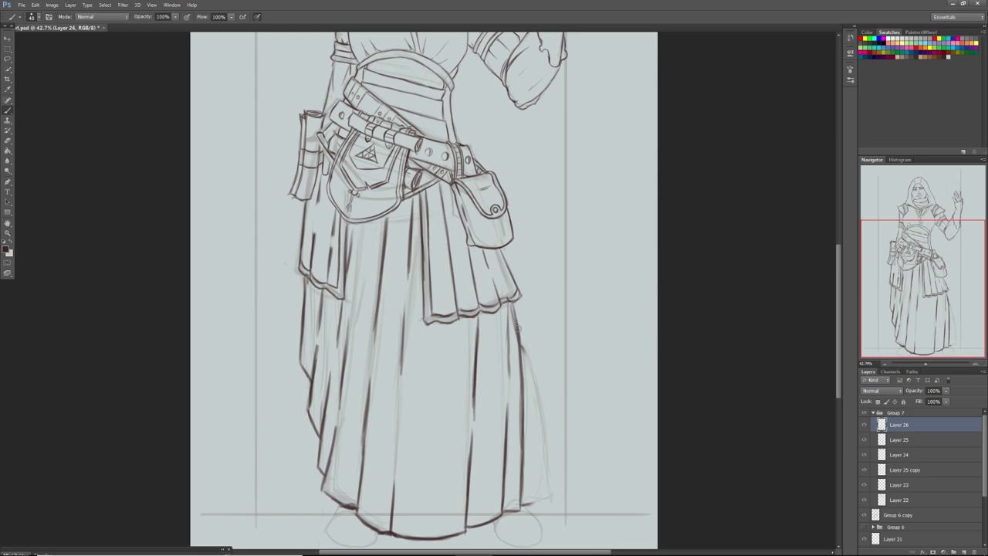
Try a narrower outer edge just outside the last pouch-side fold, thickening it up to the overskirt
{"action": "mouse_move", "coordinate": [522, 506]}
{"action": "left_mouse_down"}
{"action": "mouse_move", "coordinate": [535, 503]}
{"action": "mouse_move", "coordinate": [533, 419]}
{"action": "left_mouse_up"}
{"action": "left_click_drag", "start_coordinate": [531, 472], "coordinate": [527, 372]}
{"action": "left_click_drag", "start_coordinate": [532, 437], "coordinate": [519, 340]}
{"action": "left_click_drag", "start_coordinate": [531, 398], "coordinate": [517, 329]}
{"action": "left_click_drag", "start_coordinate": [528, 389], "coordinate": [523, 349]}
{"action": "left_click_drag", "start_coordinate": [532, 416], "coordinate": [527, 385]}
{"action": "left_click_drag", "start_coordinate": [530, 454], "coordinate": [529, 401]}
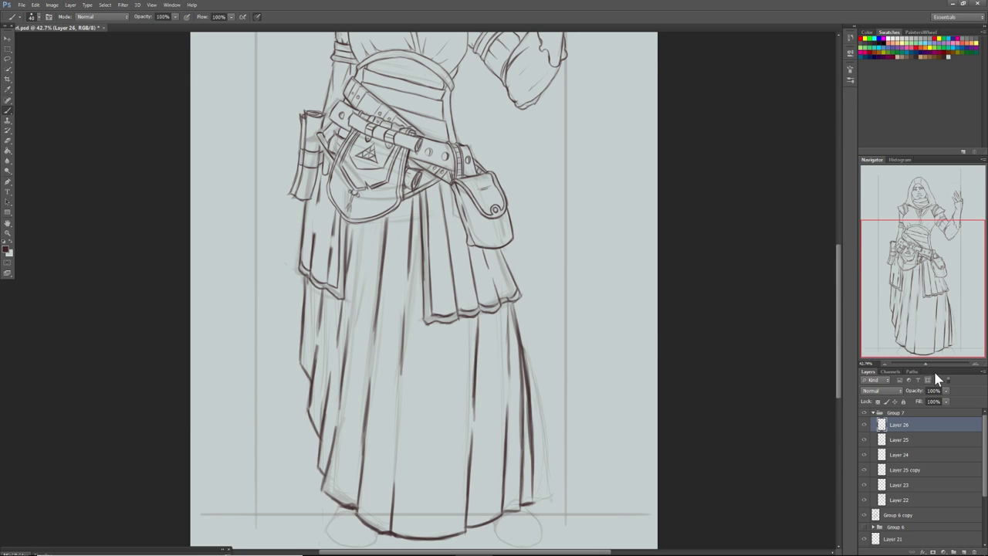
Flip the canvas horizontally and erase the outermost underskirt edge line on the pouch side
{"action": "left_click_drag", "start_coordinate": [925, 363], "coordinate": [924, 364]}
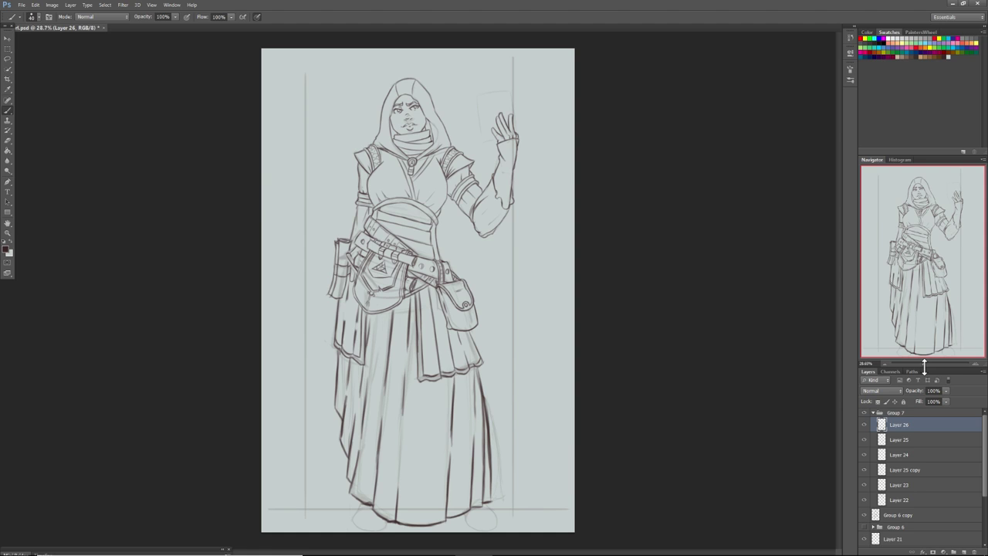
{"action": "left_click", "coordinate": [52, 4]}
{"action": "mouse_move", "coordinate": [74, 139]}
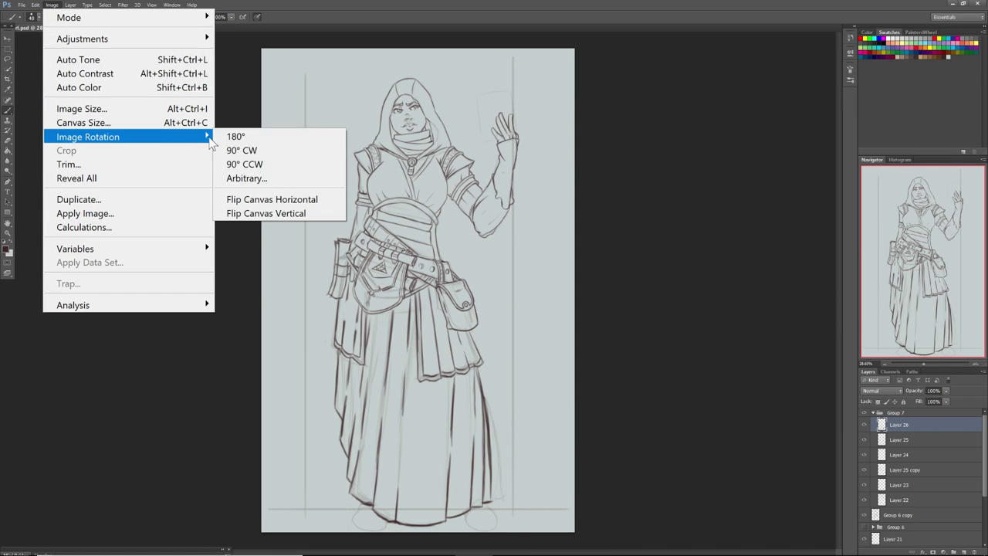
{"action": "left_click", "coordinate": [241, 198]}
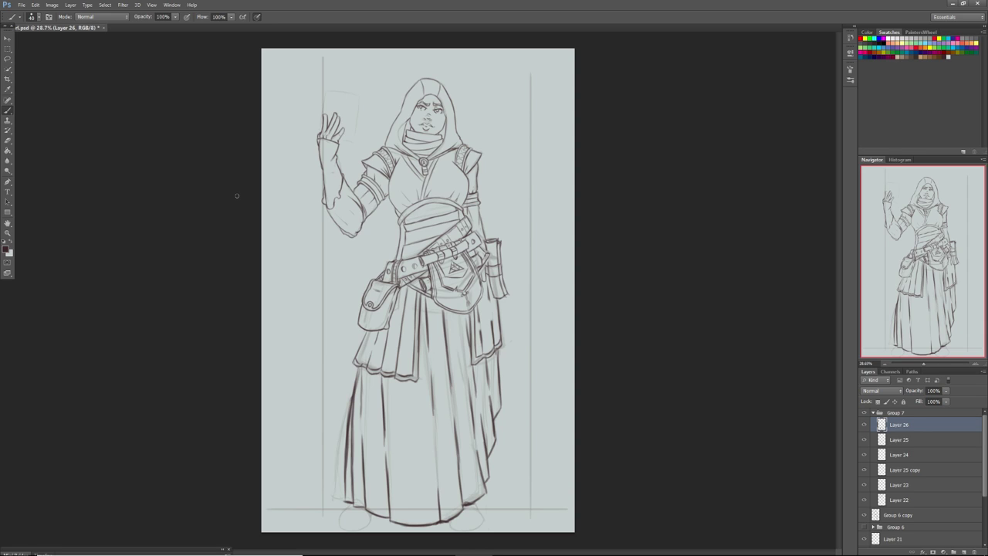
{"action": "mouse_move", "coordinate": [339, 492]}
{"action": "left_mouse_down"}
{"action": "mouse_move", "coordinate": [346, 504]}
{"action": "mouse_move", "coordinate": [339, 437]}
{"action": "mouse_move", "coordinate": [351, 381]}
{"action": "mouse_move", "coordinate": [347, 451]}
{"action": "left_mouse_up"}
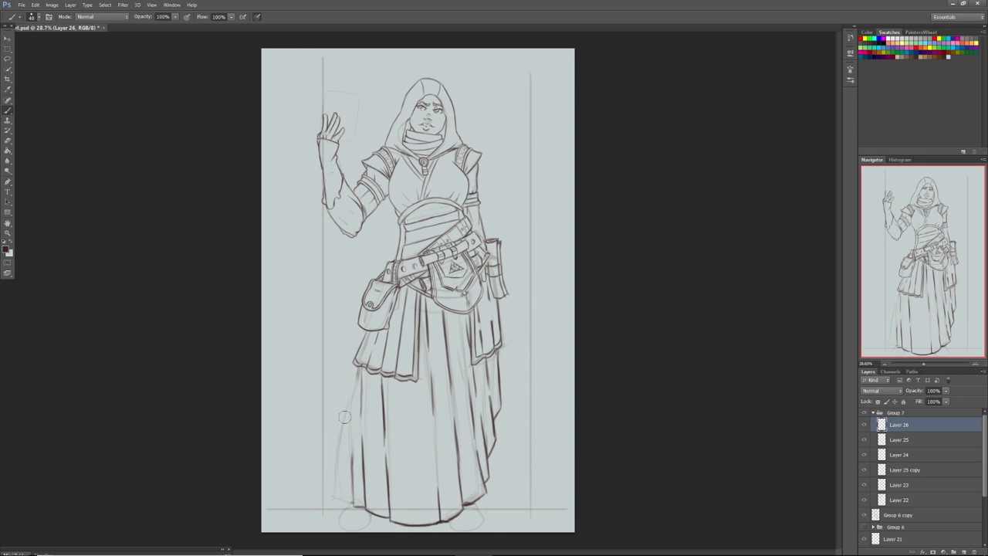
Lasso the lower part of the underskirt lines, rotate it 4.73° and narrow it to 95.15% width
{"action": "left_click", "coordinate": [9, 60]}
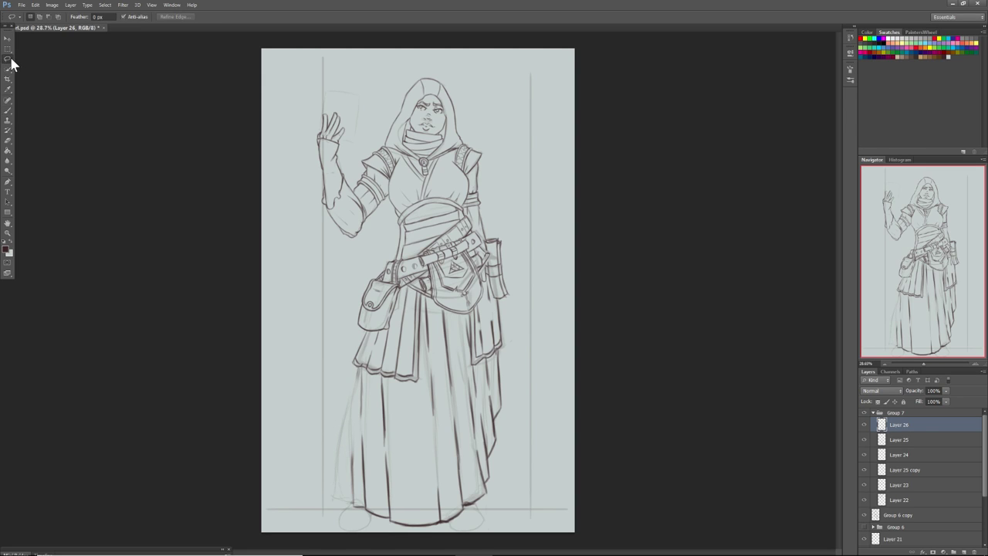
{"action": "mouse_move", "coordinate": [388, 453]}
{"action": "left_mouse_down"}
{"action": "mouse_move", "coordinate": [448, 420]}
{"action": "mouse_move", "coordinate": [461, 386]}
{"action": "mouse_move", "coordinate": [487, 395]}
{"action": "mouse_move", "coordinate": [499, 362]}
{"action": "mouse_move", "coordinate": [522, 376]}
{"action": "mouse_move", "coordinate": [438, 544]}
{"action": "mouse_move", "coordinate": [314, 474]}
{"action": "mouse_move", "coordinate": [353, 438]}
{"action": "left_mouse_up"}
{"action": "left_click", "coordinate": [6, 39]}
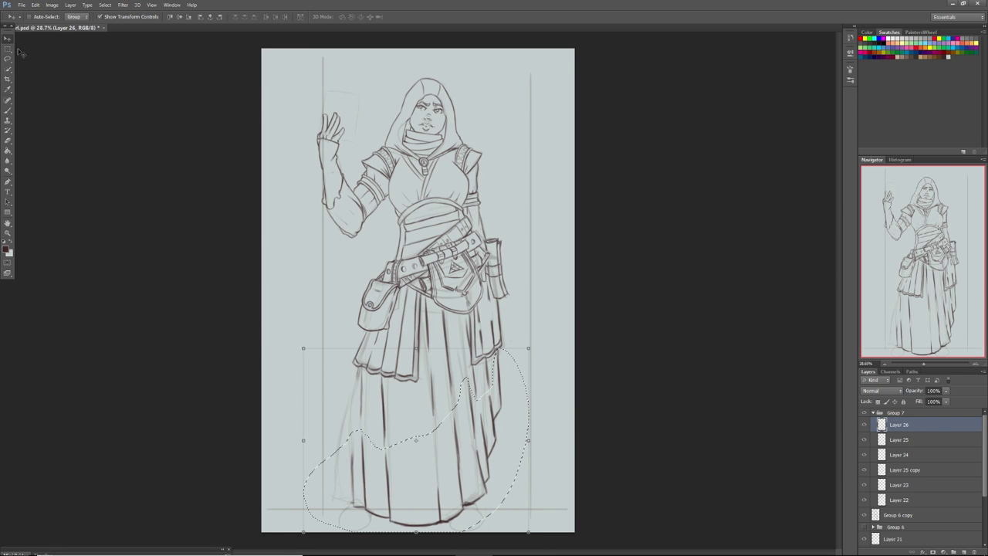
{"action": "left_click", "coordinate": [302, 346]}
{"action": "left_click_drag", "start_coordinate": [299, 345], "coordinate": [301, 334]}
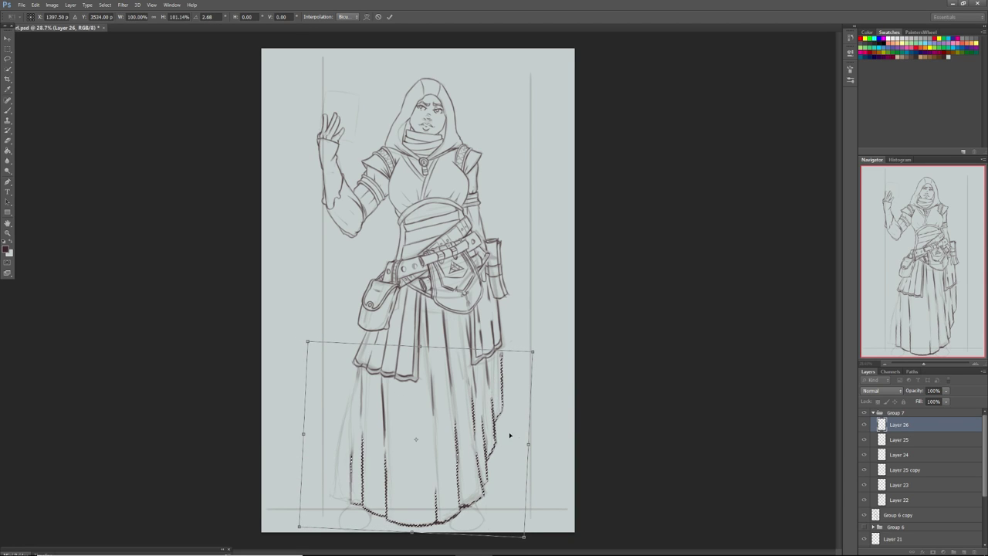
{"action": "left_click_drag", "start_coordinate": [528, 443], "coordinate": [521, 439]}
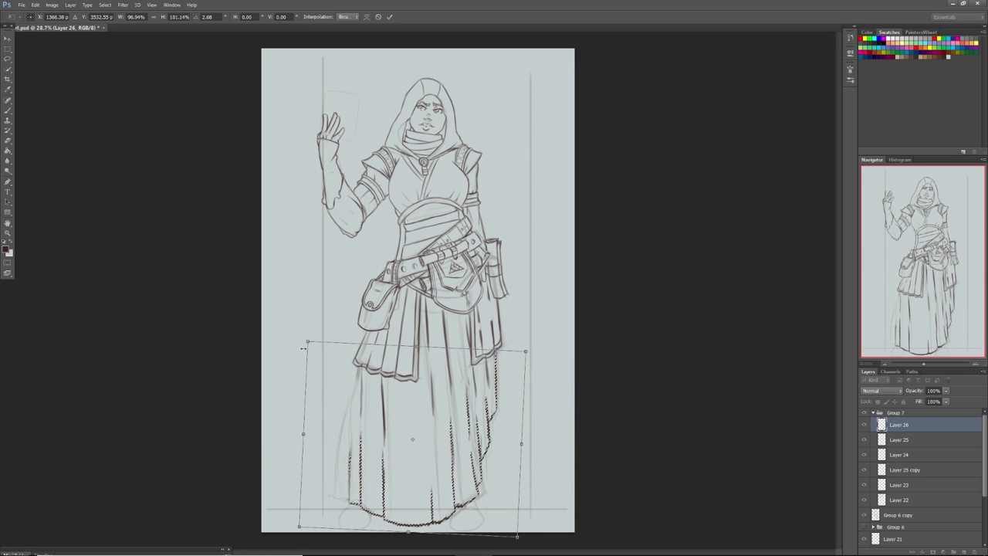
{"action": "left_click_drag", "start_coordinate": [302, 335], "coordinate": [311, 332]}
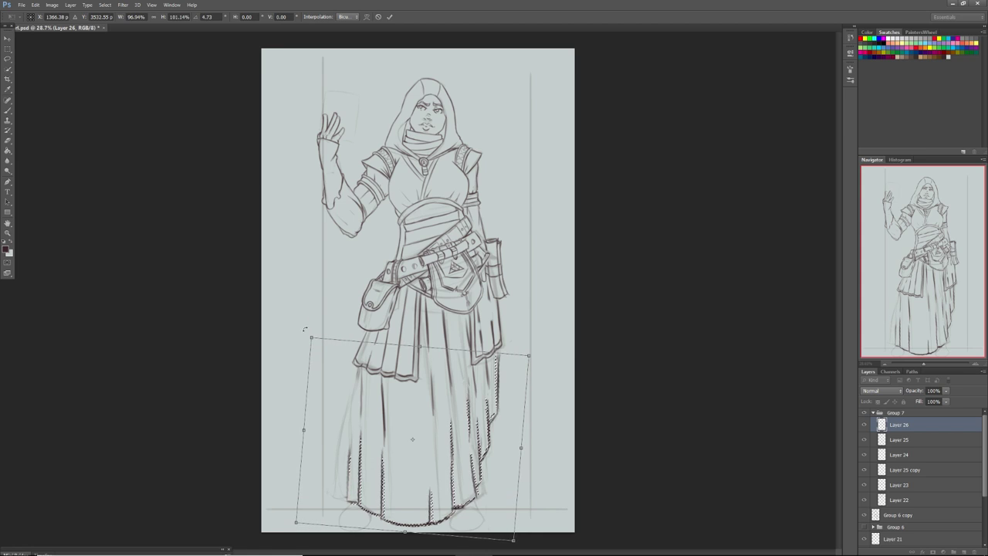
{"action": "left_click_drag", "start_coordinate": [520, 448], "coordinate": [515, 445]}
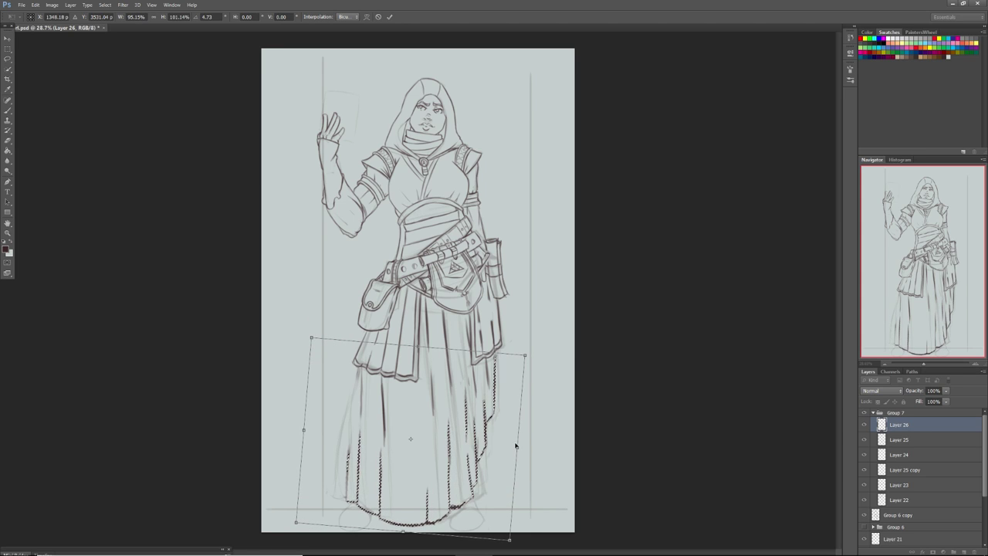
Warp the selected lower underskirt to reshape its side edges, apply the transformation and deselect
{"action": "left_click", "coordinate": [36, 5]}
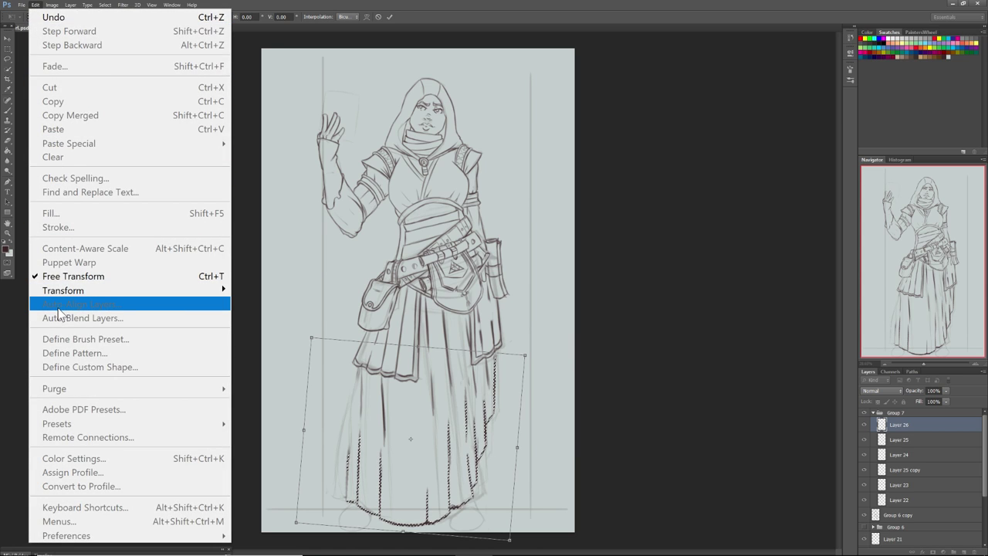
{"action": "mouse_move", "coordinate": [112, 291]}
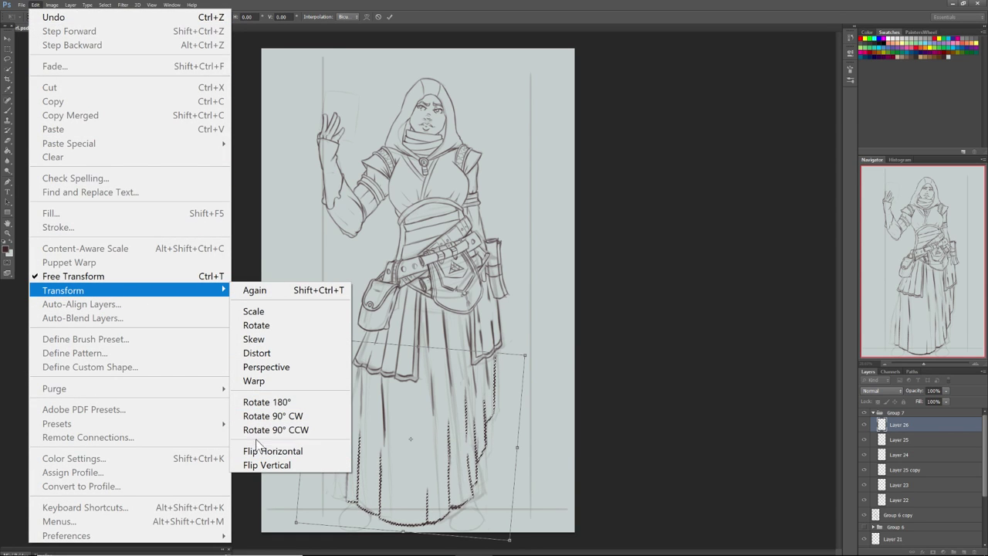
{"action": "left_click", "coordinate": [255, 381]}
{"action": "left_click_drag", "start_coordinate": [491, 423], "coordinate": [466, 471]}
{"action": "left_click_drag", "start_coordinate": [348, 466], "coordinate": [345, 462]}
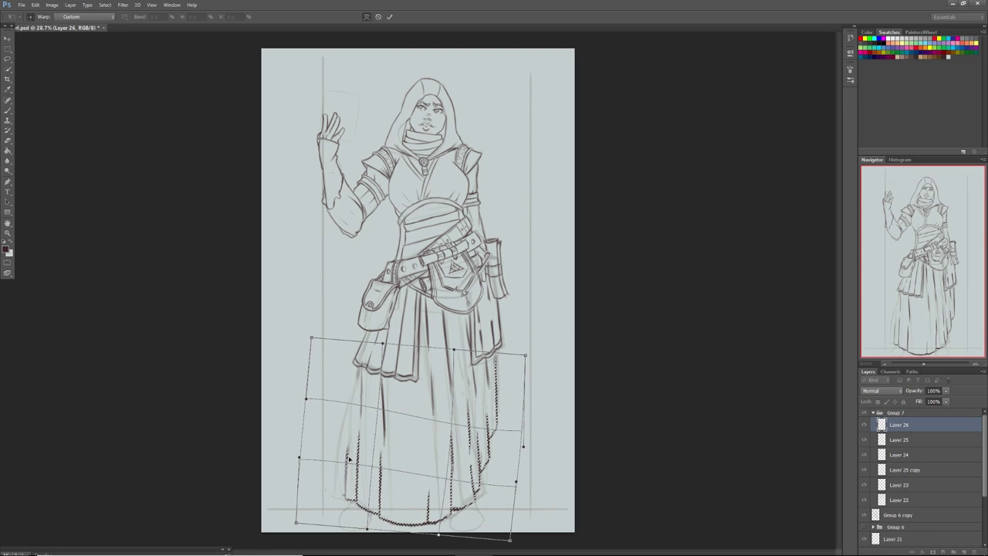
{"action": "left_click_drag", "start_coordinate": [497, 368], "coordinate": [491, 359]}
{"action": "left_click", "coordinate": [9, 45]}
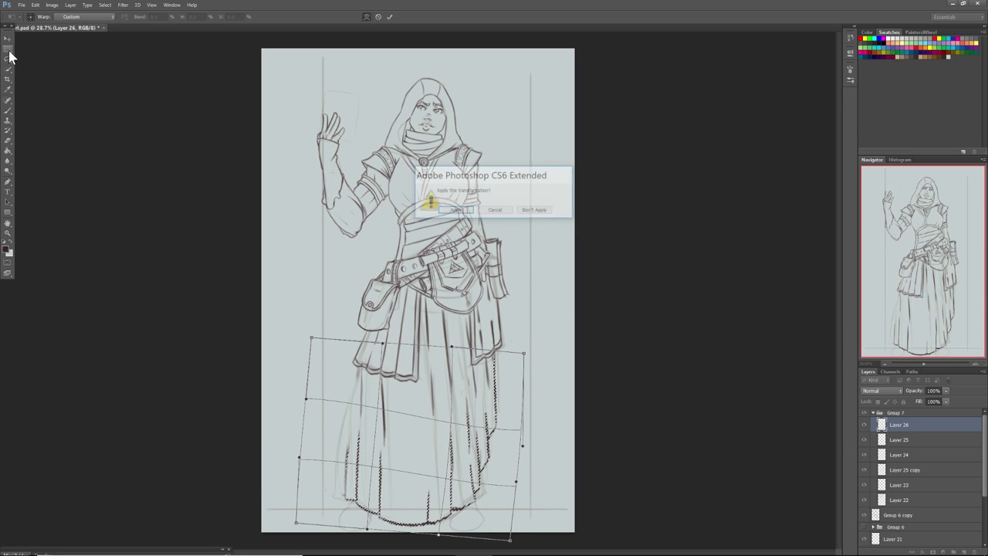
{"action": "left_click", "coordinate": [438, 205]}
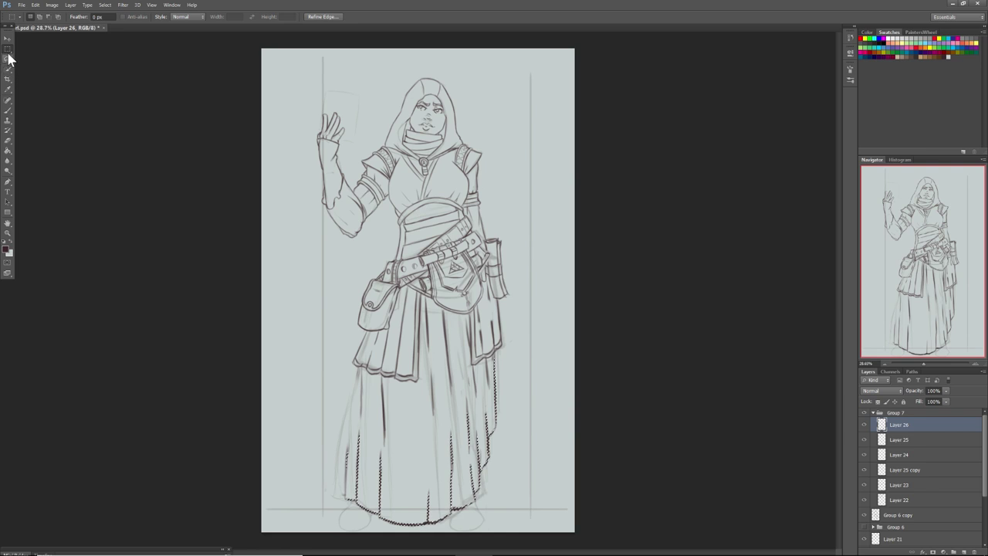
{"action": "left_click", "coordinate": [288, 288]}
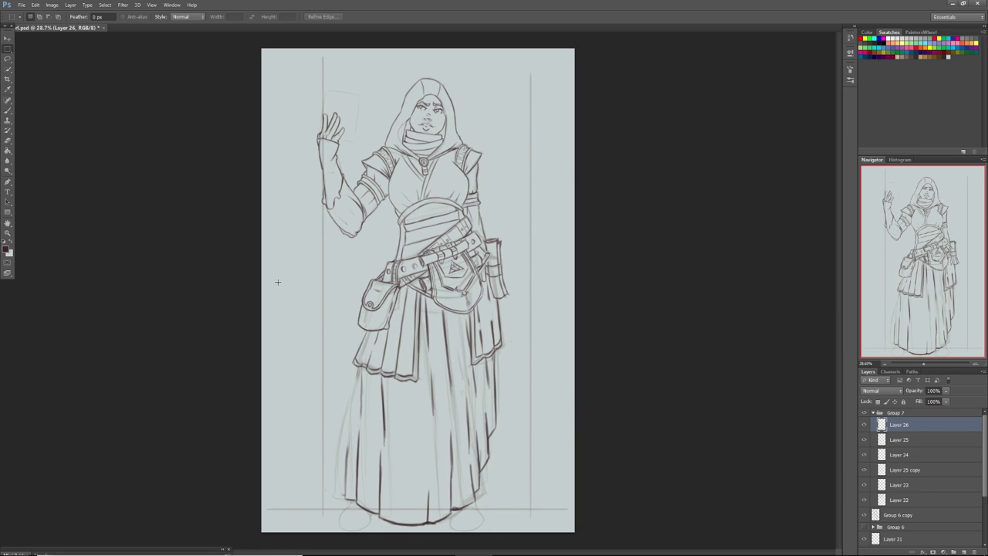
Flip the canvas horizontally
{"action": "left_click", "coordinate": [36, 5]}
{"action": "mouse_move", "coordinate": [51, 4]}
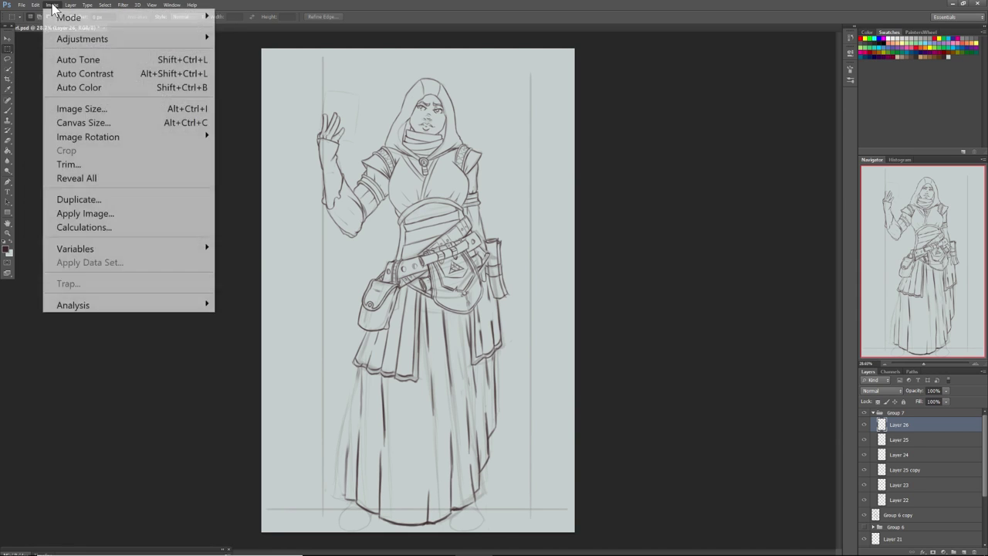
{"action": "mouse_move", "coordinate": [115, 138]}
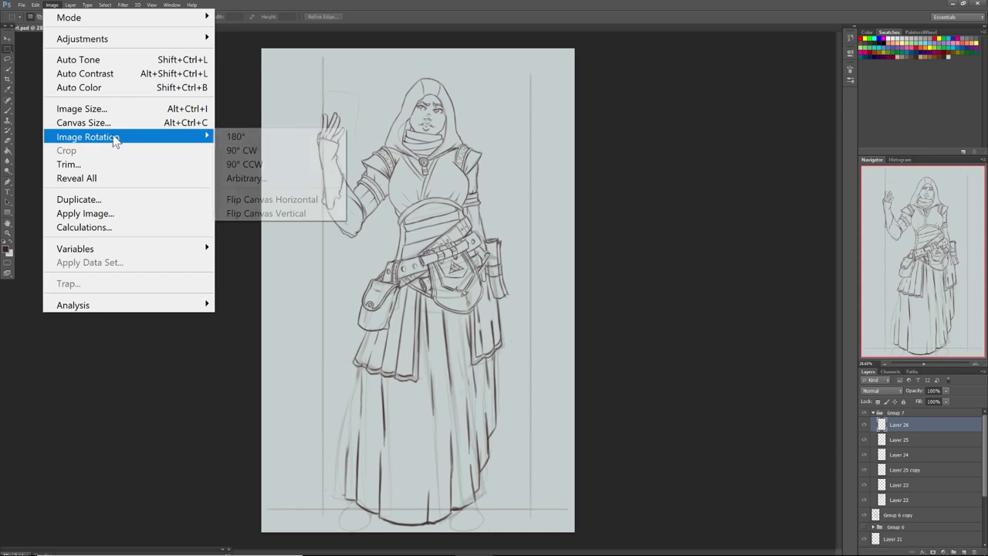
{"action": "left_click", "coordinate": [242, 200]}
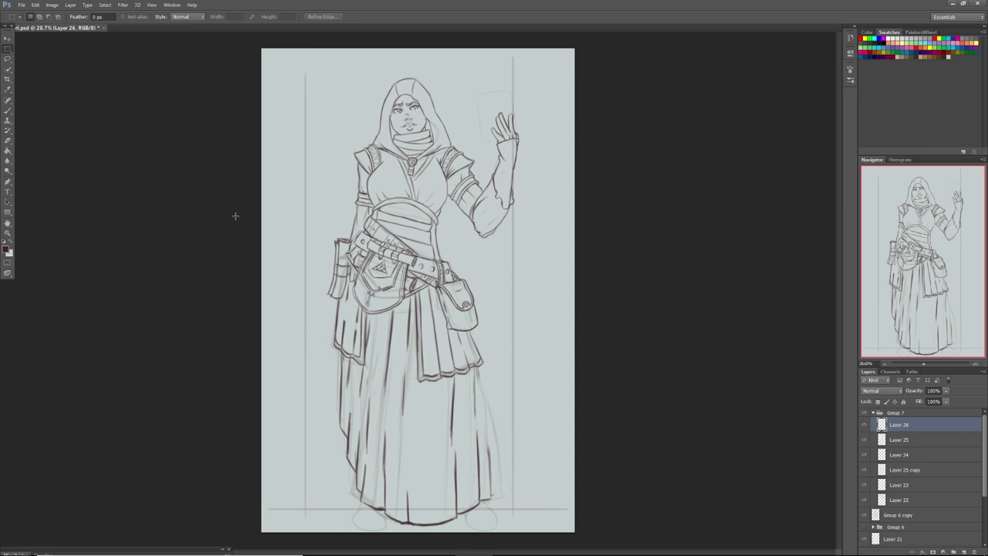
Try darkening the pouch-side underskirt fold and drawing a new outer edge from the overskirt hem down to the underskirt hem
{"action": "left_click", "coordinate": [8, 110]}
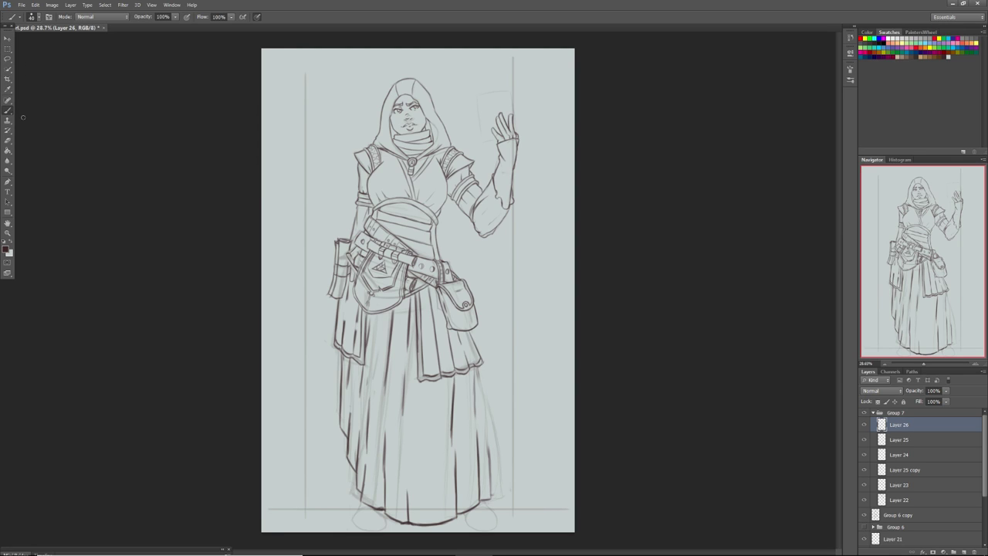
{"action": "key", "text": "ctrl+z"}
{"action": "left_click_drag", "start_coordinate": [454, 439], "coordinate": [453, 402]}
{"action": "left_click_drag", "start_coordinate": [454, 436], "coordinate": [452, 385]}
{"action": "left_click_drag", "start_coordinate": [453, 425], "coordinate": [452, 382]}
{"action": "mouse_move", "coordinate": [493, 440]}
{"action": "left_mouse_down"}
{"action": "mouse_move", "coordinate": [489, 499]}
{"action": "mouse_move", "coordinate": [486, 477]}
{"action": "left_mouse_up"}
{"action": "mouse_move", "coordinate": [489, 406]}
{"action": "left_mouse_down"}
{"action": "mouse_move", "coordinate": [486, 461]}
{"action": "mouse_move", "coordinate": [484, 443]}
{"action": "left_mouse_up"}
{"action": "left_click_drag", "start_coordinate": [478, 372], "coordinate": [487, 440]}
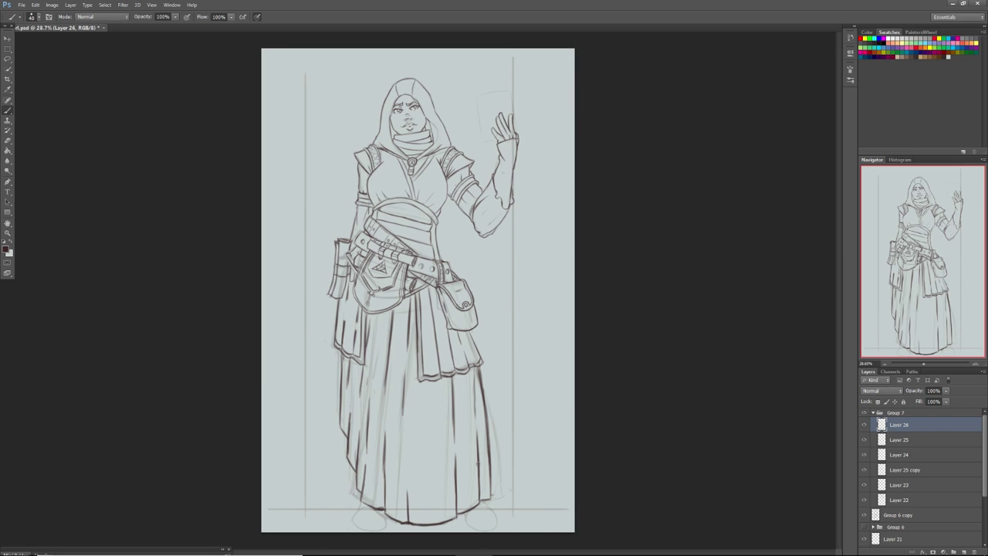
Erase the underskirt's outer edges and nearby fold lines on both sides, leaving the central folds
{"action": "mouse_move", "coordinate": [474, 388]}
{"action": "left_mouse_down"}
{"action": "mouse_move", "coordinate": [478, 375]}
{"action": "mouse_move", "coordinate": [492, 508]}
{"action": "left_mouse_up"}
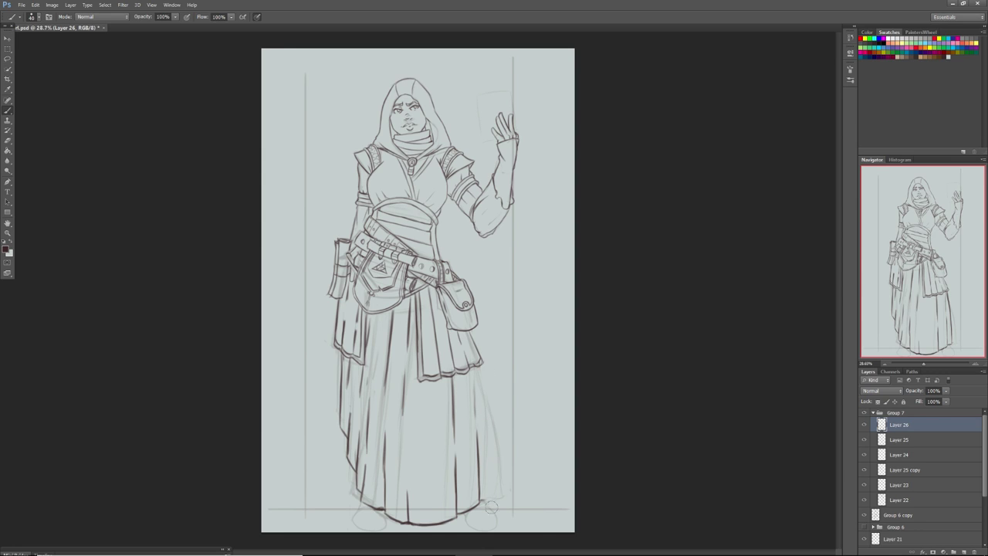
{"action": "mouse_move", "coordinate": [330, 410]}
{"action": "left_mouse_down"}
{"action": "mouse_move", "coordinate": [342, 375]}
{"action": "mouse_move", "coordinate": [331, 443]}
{"action": "mouse_move", "coordinate": [331, 410]}
{"action": "left_mouse_up"}
{"action": "mouse_move", "coordinate": [475, 486]}
{"action": "left_mouse_down"}
{"action": "mouse_move", "coordinate": [475, 409]}
{"action": "mouse_move", "coordinate": [474, 510]}
{"action": "left_mouse_up"}
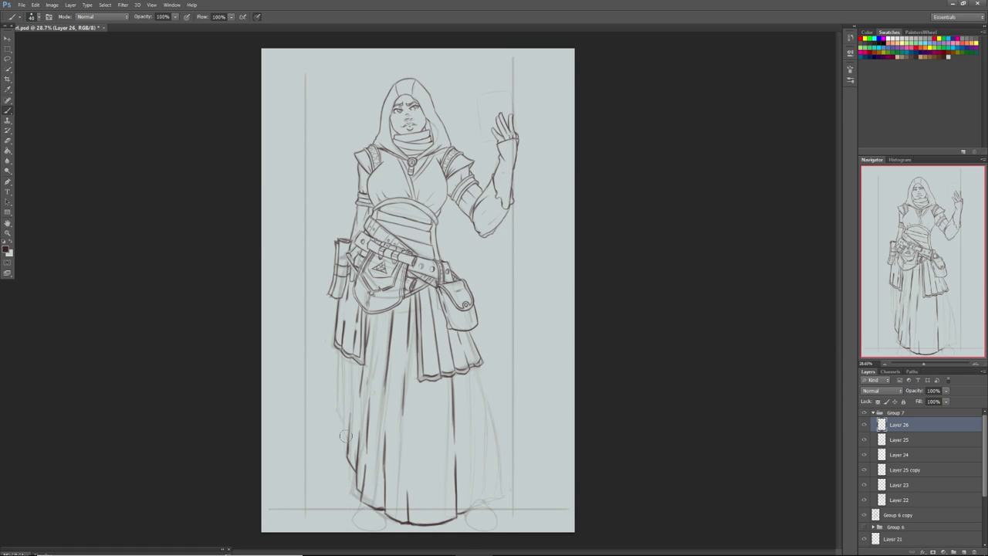
{"action": "mouse_move", "coordinate": [360, 386]}
{"action": "left_mouse_down"}
{"action": "mouse_move", "coordinate": [367, 338]}
{"action": "mouse_move", "coordinate": [353, 448]}
{"action": "mouse_move", "coordinate": [359, 433]}
{"action": "mouse_move", "coordinate": [377, 483]}
{"action": "left_mouse_up"}
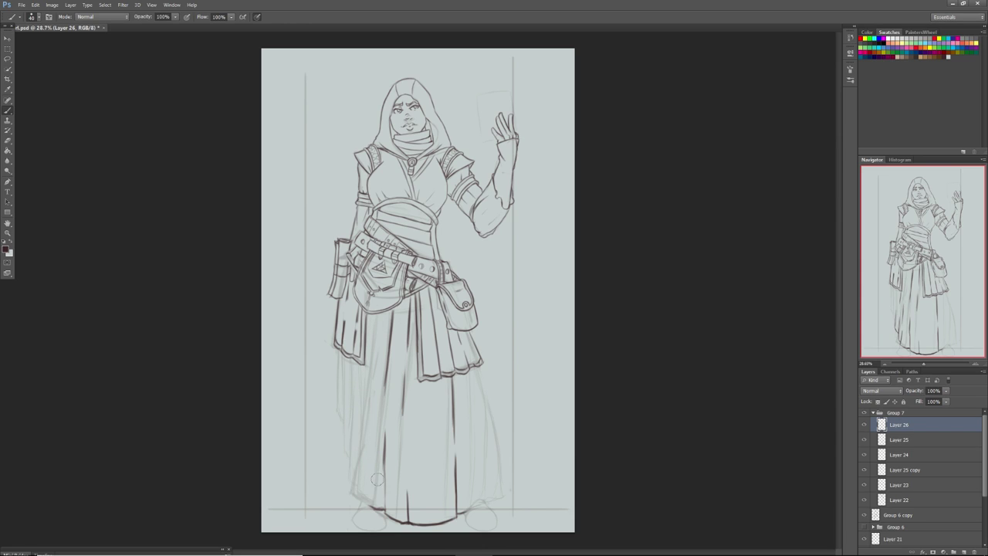
Enlarge the eraser and remove the remaining central underskirt folds and hem, leaving only the rough sketch there
{"action": "key", "text": "]"}
{"action": "key", "text": "]"}
{"action": "key", "text": "]"}
{"action": "key", "text": "]"}
{"action": "key", "text": "]"}
{"action": "key", "text": "]"}
{"action": "key", "text": "]"}
{"action": "key", "text": "]"}
{"action": "left_click", "coordinate": [385, 452]}
{"action": "mouse_move", "coordinate": [390, 324]}
{"action": "left_mouse_down"}
{"action": "mouse_move", "coordinate": [423, 313]}
{"action": "mouse_move", "coordinate": [447, 370]}
{"action": "mouse_move", "coordinate": [427, 483]}
{"action": "mouse_move", "coordinate": [449, 517]}
{"action": "mouse_move", "coordinate": [450, 501]}
{"action": "mouse_move", "coordinate": [411, 487]}
{"action": "mouse_move", "coordinate": [375, 504]}
{"action": "mouse_move", "coordinate": [388, 509]}
{"action": "mouse_move", "coordinate": [369, 491]}
{"action": "mouse_move", "coordinate": [375, 401]}
{"action": "mouse_move", "coordinate": [381, 499]}
{"action": "left_mouse_up"}
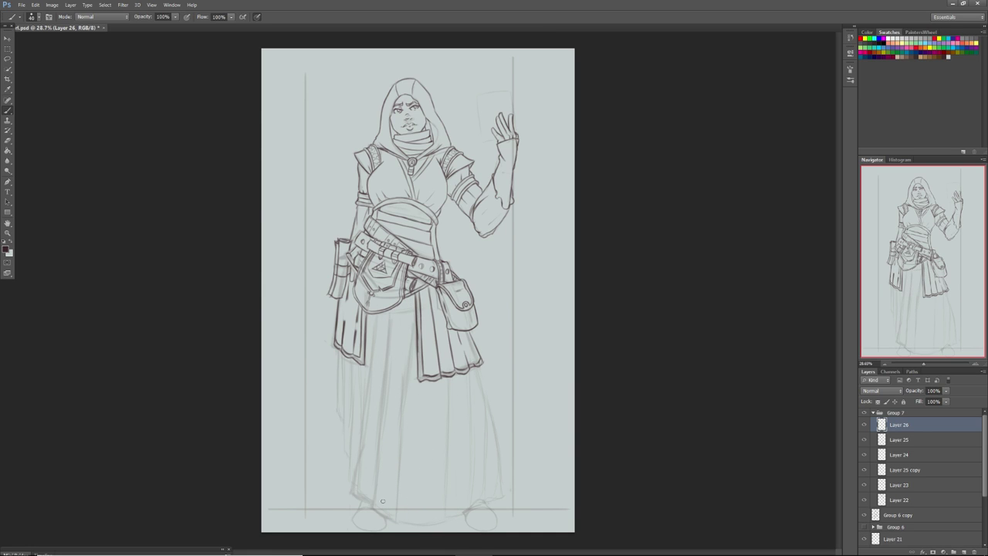
Try a long central underskirt fold running down beside the inner edge of the pouch-side overskirt panel, and erase it
{"action": "left_click_drag", "start_coordinate": [923, 363], "coordinate": [925, 363]}
{"action": "left_click_drag", "start_coordinate": [924, 270], "coordinate": [926, 301]}
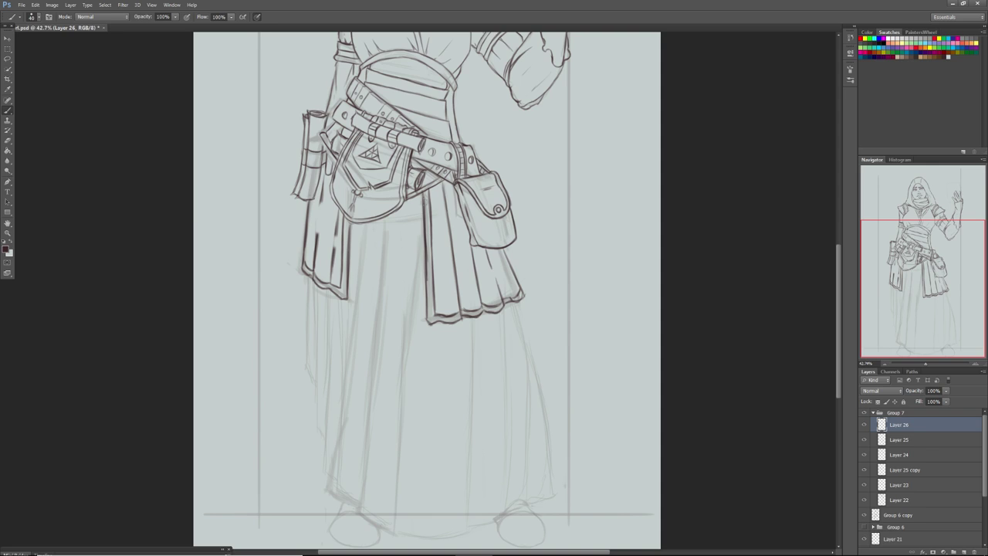
{"action": "left_click_drag", "start_coordinate": [422, 226], "coordinate": [421, 287]}
{"action": "mouse_move", "coordinate": [418, 242]}
{"action": "left_mouse_down"}
{"action": "mouse_move", "coordinate": [418, 370]}
{"action": "mouse_move", "coordinate": [414, 358]}
{"action": "left_mouse_up"}
{"action": "left_click_drag", "start_coordinate": [416, 302], "coordinate": [416, 392]}
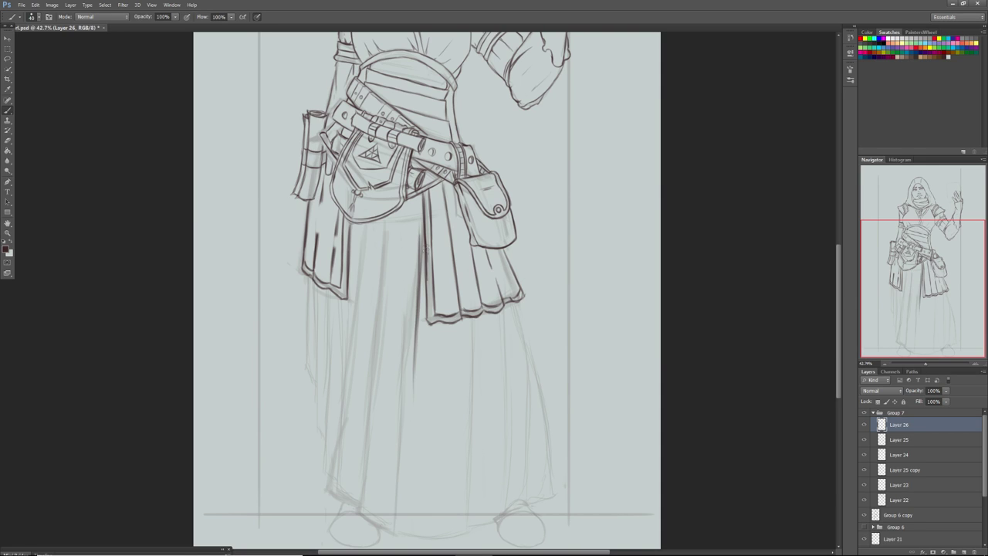
{"action": "left_click_drag", "start_coordinate": [417, 301], "coordinate": [418, 408]}
{"action": "left_click_drag", "start_coordinate": [417, 344], "coordinate": [416, 421]}
{"action": "left_click_drag", "start_coordinate": [414, 377], "coordinate": [413, 444]}
{"action": "left_click_drag", "start_coordinate": [415, 250], "coordinate": [405, 492]}
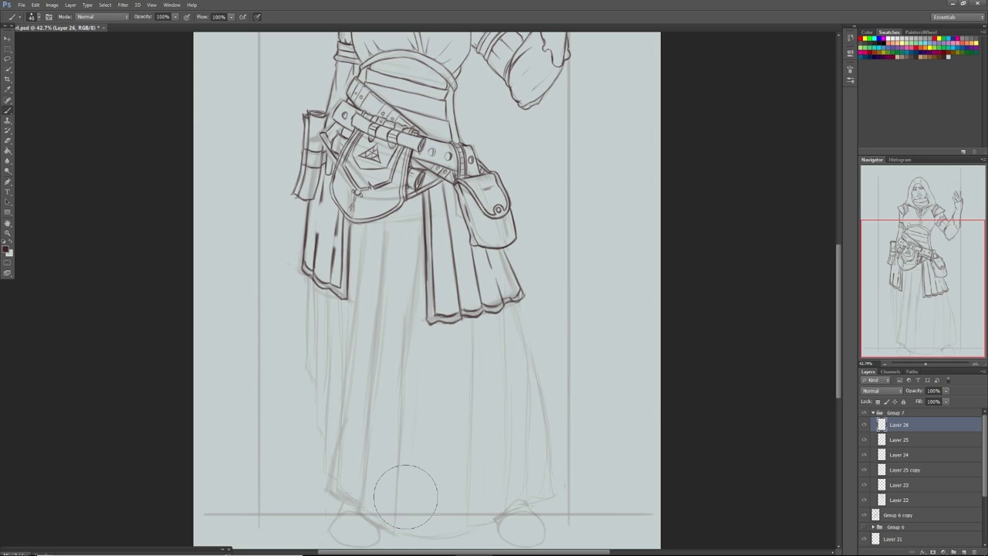
Enlarge the brush and draw the underskirt's two side edges and curved hem below the overskirt panels
{"action": "key", "text": "bracketleft"}
{"action": "key", "text": "bracketleft"}
{"action": "key", "text": "bracketleft"}
{"action": "left_click_drag", "start_coordinate": [926, 362], "coordinate": [922, 377]}
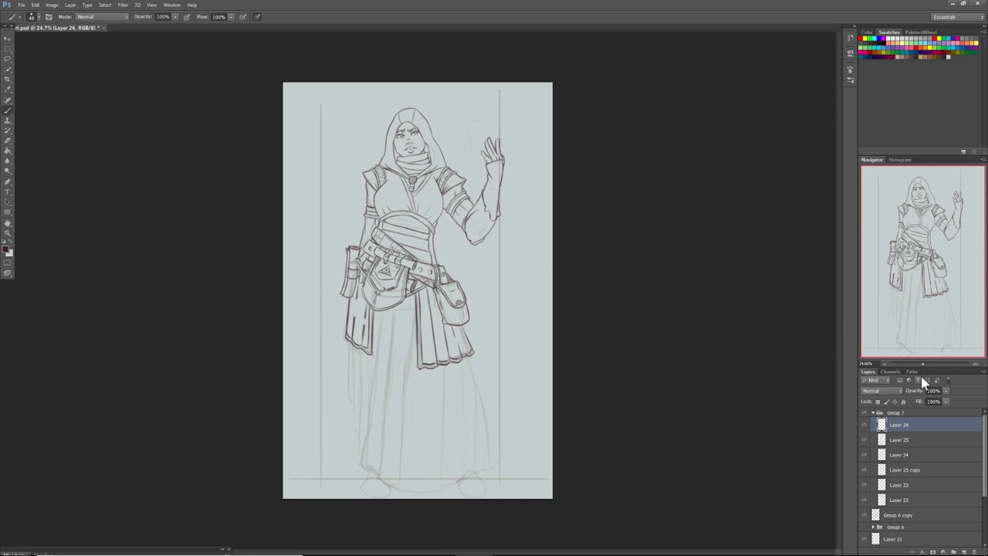
{"action": "right_click", "coordinate": [412, 388]}
{"action": "left_click_drag", "start_coordinate": [433, 405], "coordinate": [436, 405]}
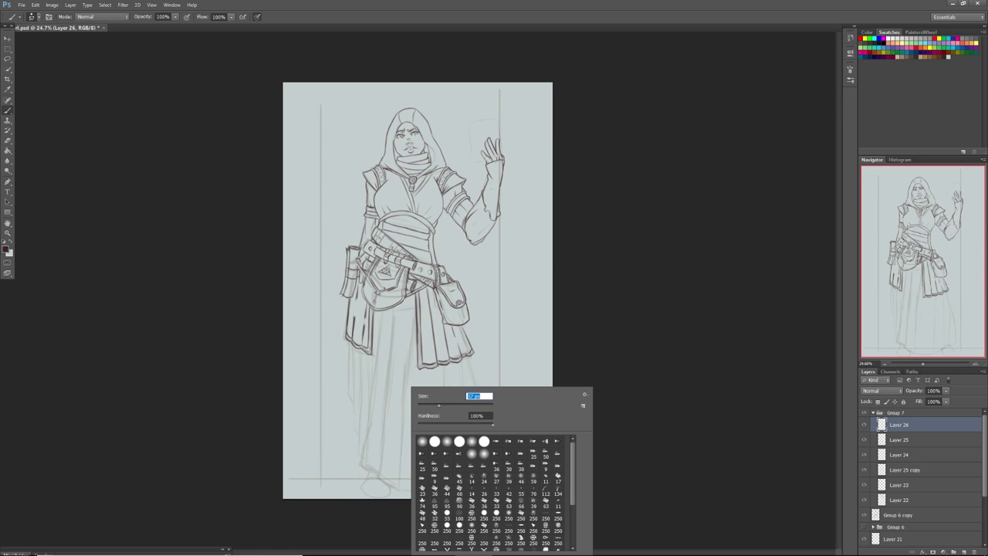
{"action": "left_click", "coordinate": [363, 362]}
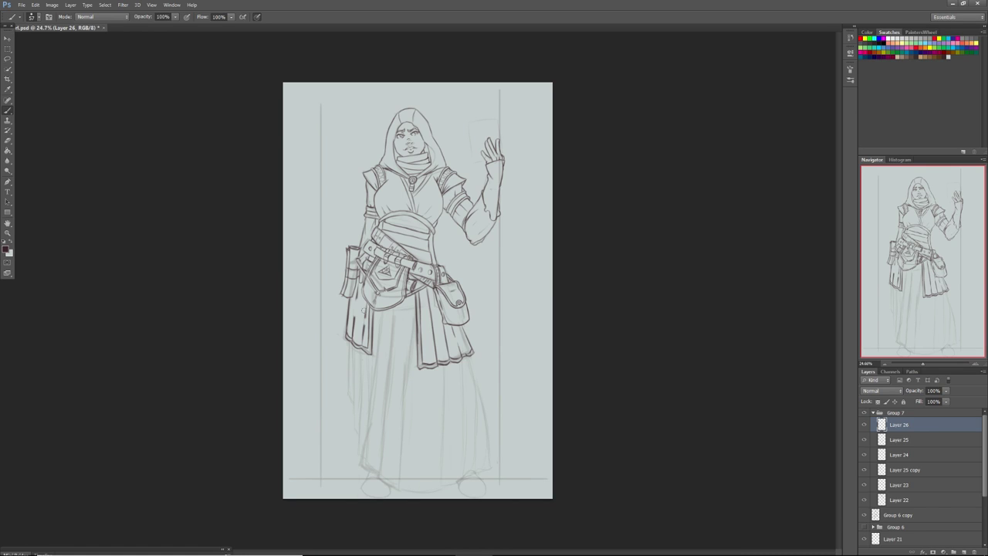
{"action": "left_click_drag", "start_coordinate": [360, 344], "coordinate": [358, 439]}
{"action": "left_click_drag", "start_coordinate": [355, 390], "coordinate": [353, 425]}
{"action": "mouse_move", "coordinate": [360, 344]}
{"action": "left_mouse_down"}
{"action": "mouse_move", "coordinate": [352, 425]}
{"action": "mouse_move", "coordinate": [364, 465]}
{"action": "mouse_move", "coordinate": [384, 481]}
{"action": "mouse_move", "coordinate": [449, 486]}
{"action": "mouse_move", "coordinate": [429, 494]}
{"action": "mouse_move", "coordinate": [485, 476]}
{"action": "mouse_move", "coordinate": [478, 399]}
{"action": "left_mouse_up"}
{"action": "left_click_drag", "start_coordinate": [484, 434], "coordinate": [464, 349]}
{"action": "left_click_drag", "start_coordinate": [479, 395], "coordinate": [467, 353]}
{"action": "left_click_drag", "start_coordinate": [486, 443], "coordinate": [479, 401]}
{"action": "left_click_drag", "start_coordinate": [493, 474], "coordinate": [474, 383]}
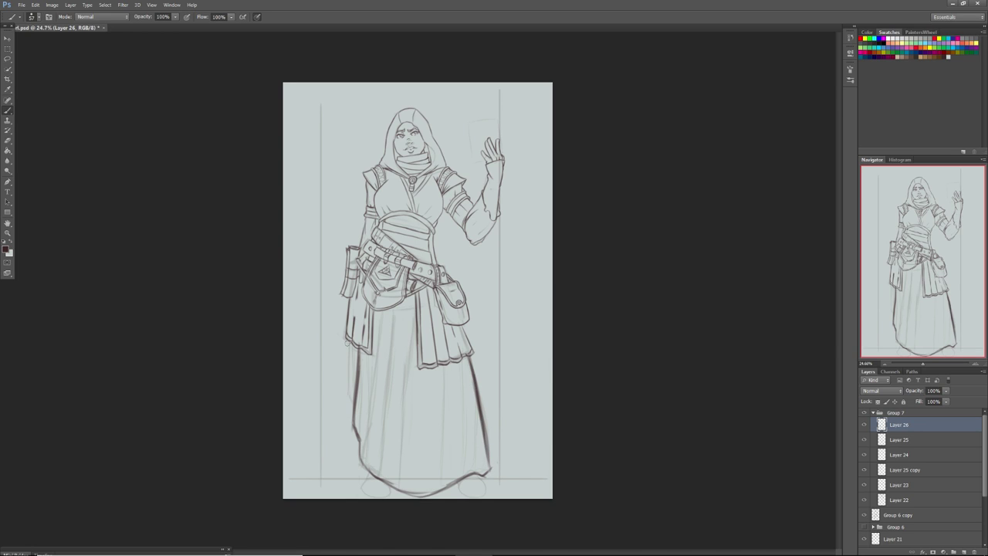
Add a second outer edge to the underskirt on the side opposite the pouch, joining it to the hem
{"action": "left_click_drag", "start_coordinate": [352, 301], "coordinate": [349, 383]}
{"action": "left_click_drag", "start_coordinate": [350, 329], "coordinate": [352, 437]}
{"action": "mouse_move", "coordinate": [347, 392]}
{"action": "left_mouse_down"}
{"action": "mouse_move", "coordinate": [354, 426]}
{"action": "mouse_move", "coordinate": [351, 349]}
{"action": "mouse_move", "coordinate": [349, 388]}
{"action": "left_mouse_up"}
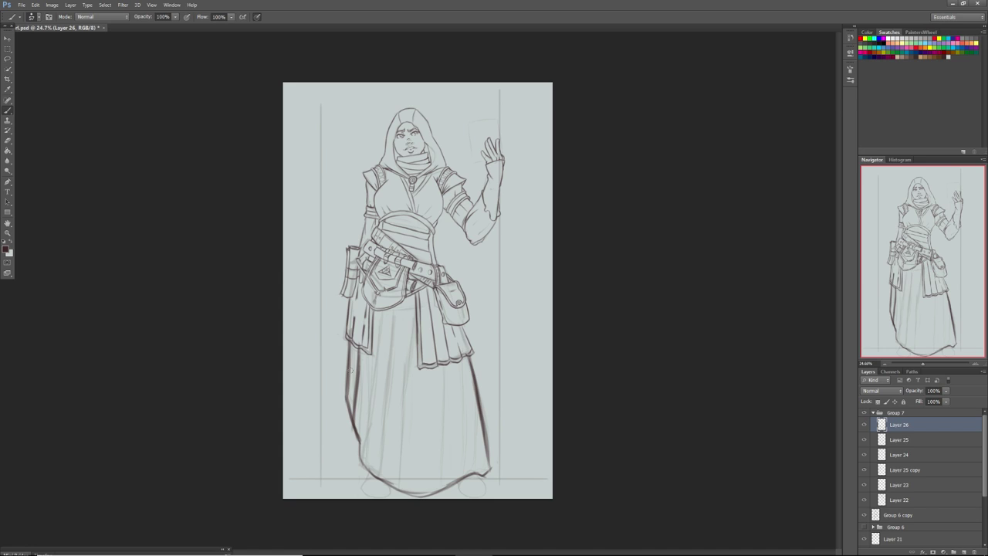
{"action": "mouse_move", "coordinate": [363, 433]}
{"action": "left_mouse_down"}
{"action": "mouse_move", "coordinate": [352, 477]}
{"action": "mouse_move", "coordinate": [391, 487]}
{"action": "mouse_move", "coordinate": [349, 479]}
{"action": "mouse_move", "coordinate": [423, 493]}
{"action": "left_mouse_up"}
Redraw the underskirt's lower corner opposite the pouch as a flared point with an inward-curving front edge
{"action": "key", "text": "bracketright"}
{"action": "key", "text": "bracketright"}
{"action": "key", "text": "bracketright"}
{"action": "key", "text": "bracketright"}
{"action": "mouse_move", "coordinate": [331, 430]}
{"action": "left_mouse_down"}
{"action": "mouse_move", "coordinate": [349, 419]}
{"action": "mouse_move", "coordinate": [348, 358]}
{"action": "mouse_move", "coordinate": [354, 480]}
{"action": "mouse_move", "coordinate": [367, 479]}
{"action": "left_mouse_up"}
{"action": "left_click_drag", "start_coordinate": [361, 445], "coordinate": [351, 480]}
{"action": "left_click_drag", "start_coordinate": [368, 401], "coordinate": [351, 479]}
{"action": "mouse_move", "coordinate": [370, 379]}
{"action": "left_mouse_down"}
{"action": "mouse_move", "coordinate": [352, 475]}
{"action": "mouse_move", "coordinate": [369, 373]}
{"action": "left_mouse_up"}
{"action": "mouse_move", "coordinate": [348, 446]}
{"action": "left_mouse_down"}
{"action": "mouse_move", "coordinate": [353, 462]}
{"action": "mouse_move", "coordinate": [361, 394]}
{"action": "left_mouse_up"}
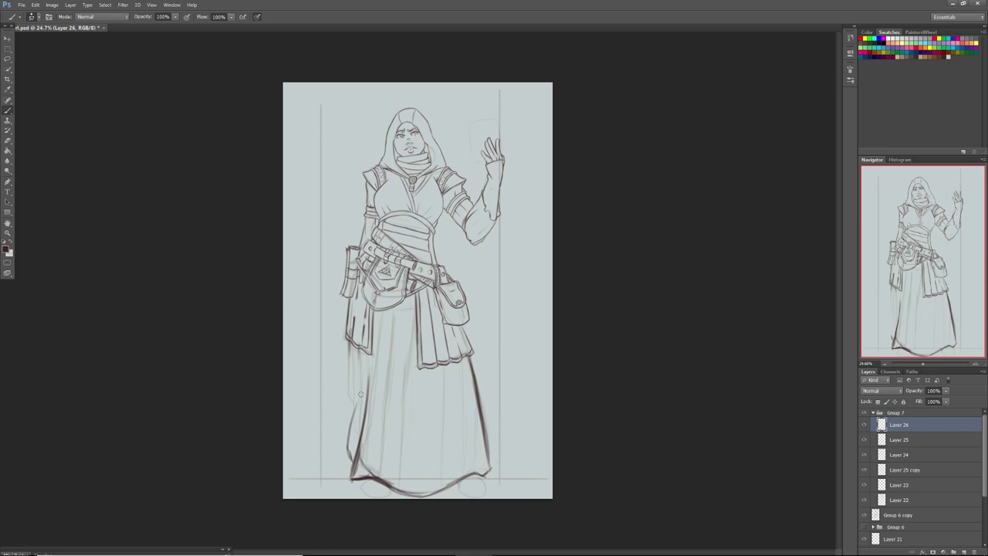
Draw the back underskirt layer's edges opposite the pouch and a long curved fold from the belt to the hem
{"action": "mouse_move", "coordinate": [347, 429]}
{"action": "left_mouse_down"}
{"action": "mouse_move", "coordinate": [355, 361]}
{"action": "mouse_move", "coordinate": [349, 416]}
{"action": "mouse_move", "coordinate": [349, 352]}
{"action": "left_mouse_up"}
{"action": "left_click_drag", "start_coordinate": [349, 403], "coordinate": [352, 342]}
{"action": "left_click_drag", "start_coordinate": [344, 407], "coordinate": [362, 349]}
{"action": "left_click_drag", "start_coordinate": [358, 452], "coordinate": [371, 378]}
{"action": "left_click_drag", "start_coordinate": [381, 477], "coordinate": [400, 395]}
{"action": "left_click_drag", "start_coordinate": [389, 460], "coordinate": [414, 306]}
{"action": "left_click_drag", "start_coordinate": [403, 376], "coordinate": [411, 310]}
Sketch a curved fold from the pouch-side overskirt hem to the underskirt hem, and clear the new underskirt lines
{"action": "mouse_move", "coordinate": [376, 482]}
{"action": "left_mouse_down"}
{"action": "mouse_move", "coordinate": [407, 498]}
{"action": "mouse_move", "coordinate": [427, 480]}
{"action": "mouse_move", "coordinate": [432, 493]}
{"action": "mouse_move", "coordinate": [420, 466]}
{"action": "mouse_move", "coordinate": [436, 432]}
{"action": "left_mouse_up"}
{"action": "left_click_drag", "start_coordinate": [417, 474], "coordinate": [438, 420]}
{"action": "left_click_drag", "start_coordinate": [419, 471], "coordinate": [448, 375]}
{"action": "left_click_drag", "start_coordinate": [424, 448], "coordinate": [450, 371]}
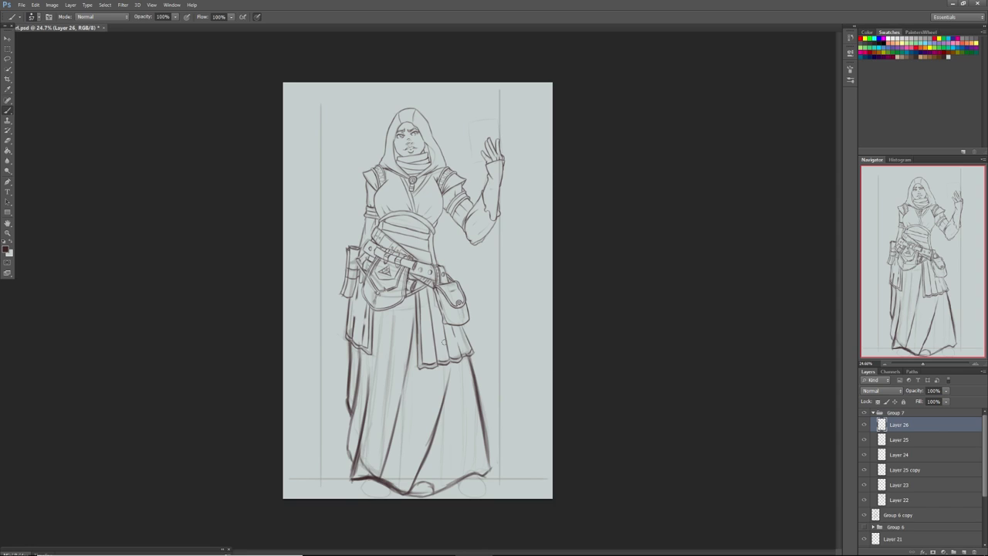
{"action": "mouse_move", "coordinate": [417, 494]}
{"action": "left_mouse_down"}
{"action": "mouse_move", "coordinate": [437, 451]}
{"action": "mouse_move", "coordinate": [446, 386]}
{"action": "mouse_move", "coordinate": [372, 334]}
{"action": "mouse_move", "coordinate": [374, 363]}
{"action": "mouse_move", "coordinate": [332, 335]}
{"action": "mouse_move", "coordinate": [461, 410]}
{"action": "left_mouse_up"}
{"action": "mouse_move", "coordinate": [428, 487]}
{"action": "left_mouse_down"}
{"action": "mouse_move", "coordinate": [458, 455]}
{"action": "mouse_move", "coordinate": [469, 412]}
{"action": "left_mouse_up"}
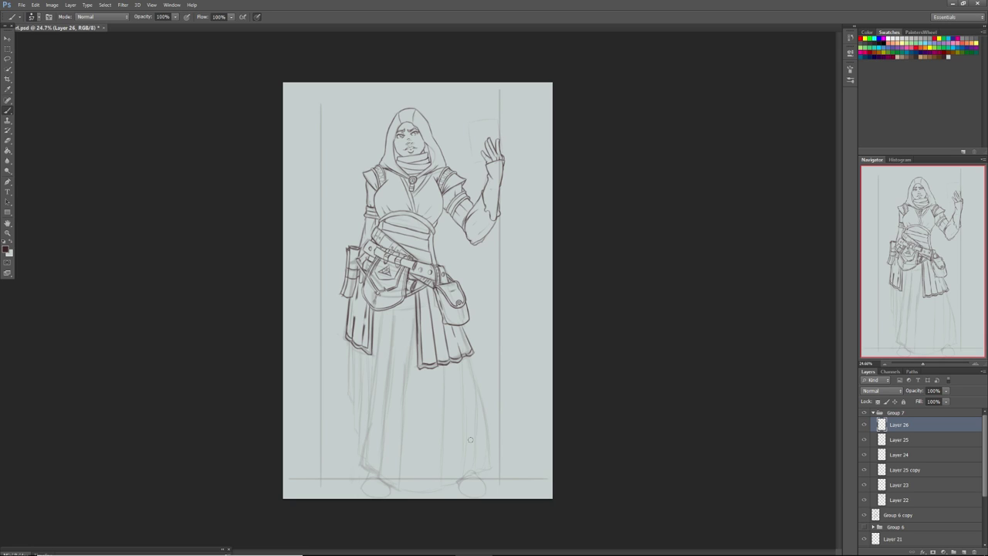
Raise the opacity of the rough sketch layer Group 6 copy to 64%
{"action": "left_click", "coordinate": [877, 519]}
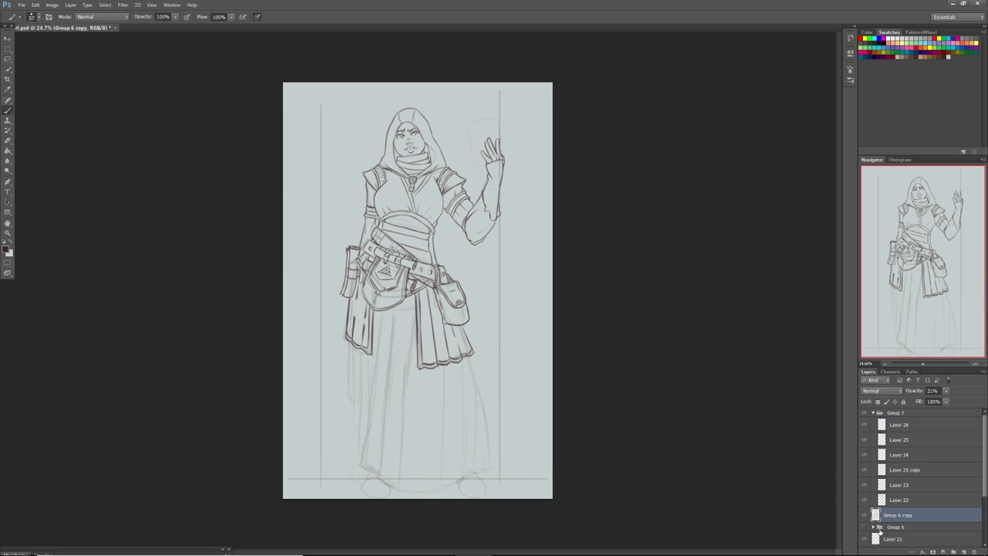
{"action": "left_click_drag", "start_coordinate": [961, 409], "coordinate": [964, 408]}
{"action": "left_click_drag", "start_coordinate": [923, 362], "coordinate": [928, 363]}
{"action": "left_click_drag", "start_coordinate": [917, 299], "coordinate": [912, 353]}
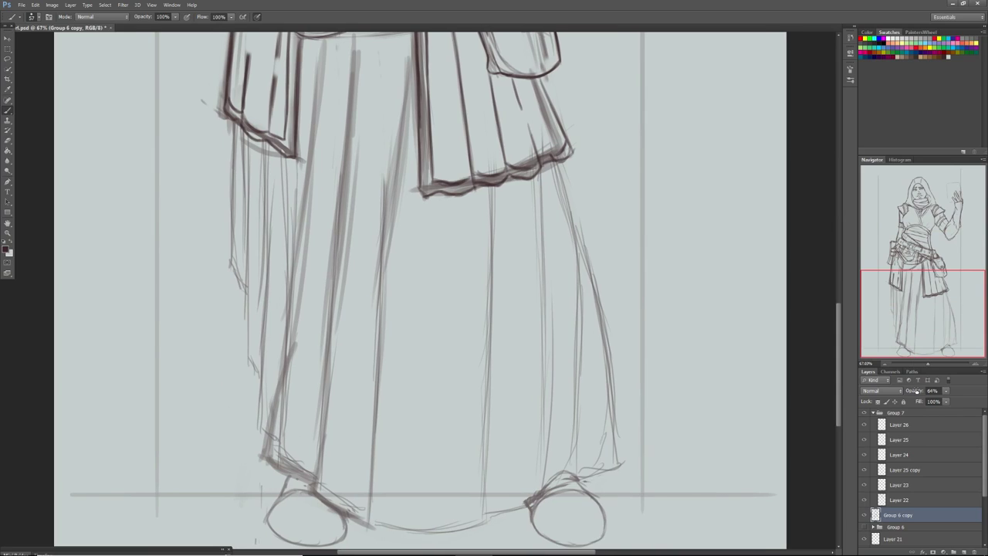
Lasso the sketched foot opposite the pouch side, shift it outward and rotate it 7.03°
{"action": "left_click", "coordinate": [8, 59]}
{"action": "left_click_drag", "start_coordinate": [356, 551], "coordinate": [349, 523]}
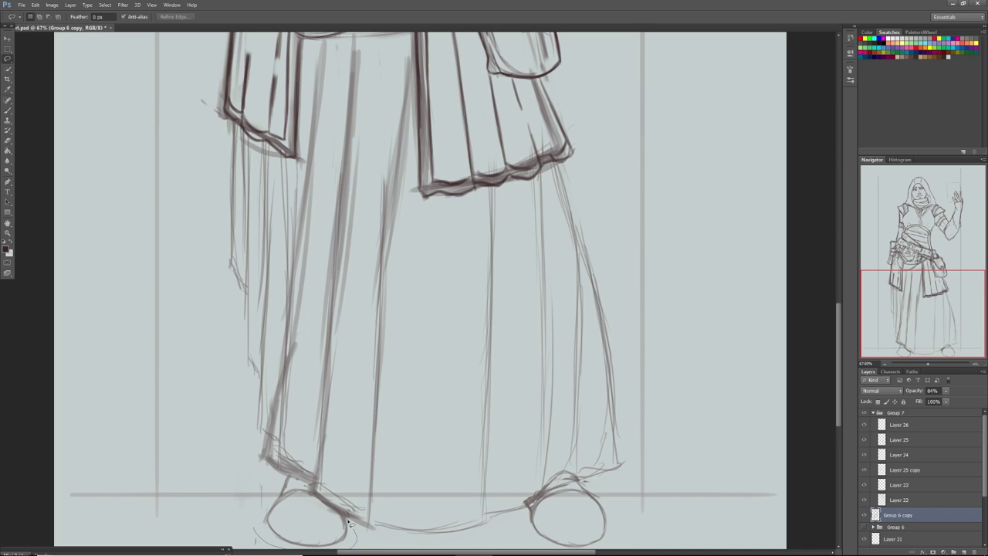
{"action": "left_click_drag", "start_coordinate": [297, 480], "coordinate": [240, 507]}
{"action": "left_click", "coordinate": [7, 38]}
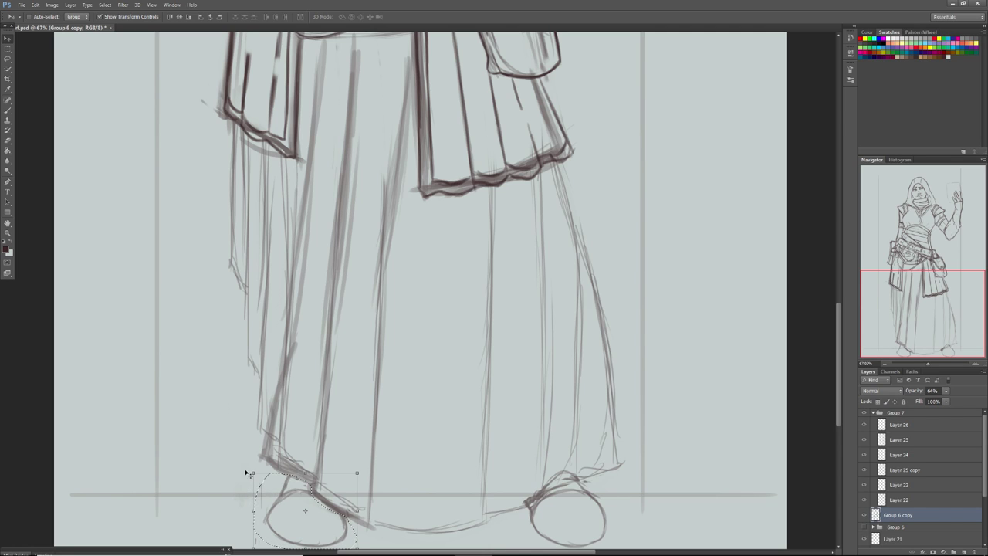
{"action": "mouse_move", "coordinate": [248, 473]}
{"action": "left_mouse_down"}
{"action": "mouse_move", "coordinate": [257, 452]}
{"action": "mouse_move", "coordinate": [255, 466]}
{"action": "left_mouse_up"}
{"action": "left_click_drag", "start_coordinate": [269, 516], "coordinate": [253, 502]}
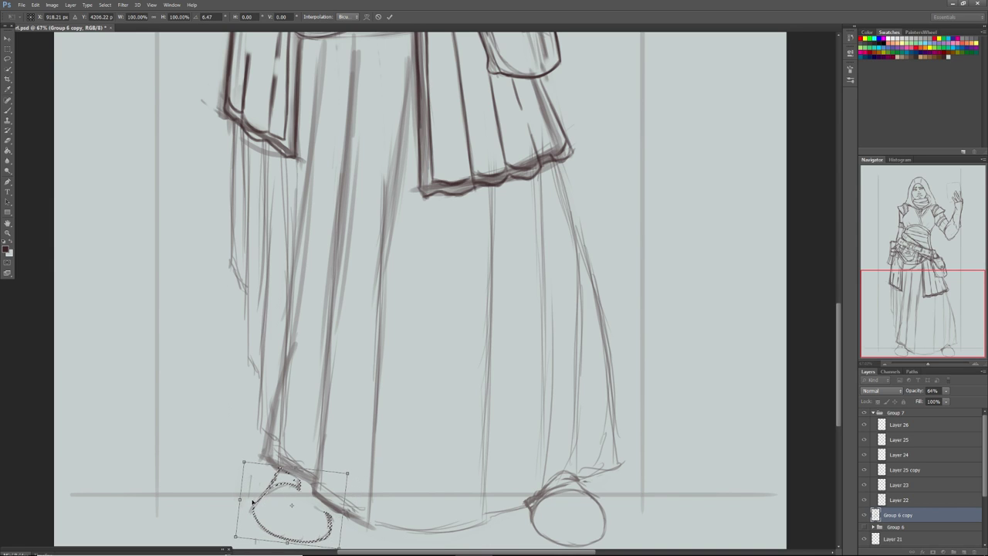
{"action": "left_click_drag", "start_coordinate": [265, 442], "coordinate": [267, 441]}
Warp the selected foot into a narrower shape beneath the skirt's corner
{"action": "left_click_drag", "start_coordinate": [926, 364], "coordinate": [925, 362]}
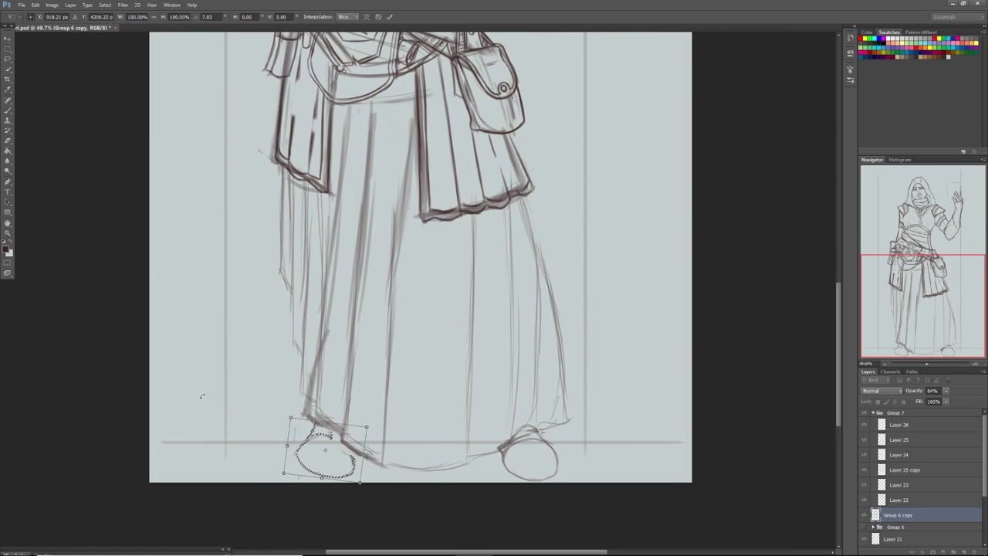
{"action": "left_click", "coordinate": [51, 4]}
{"action": "mouse_move", "coordinate": [35, 4]}
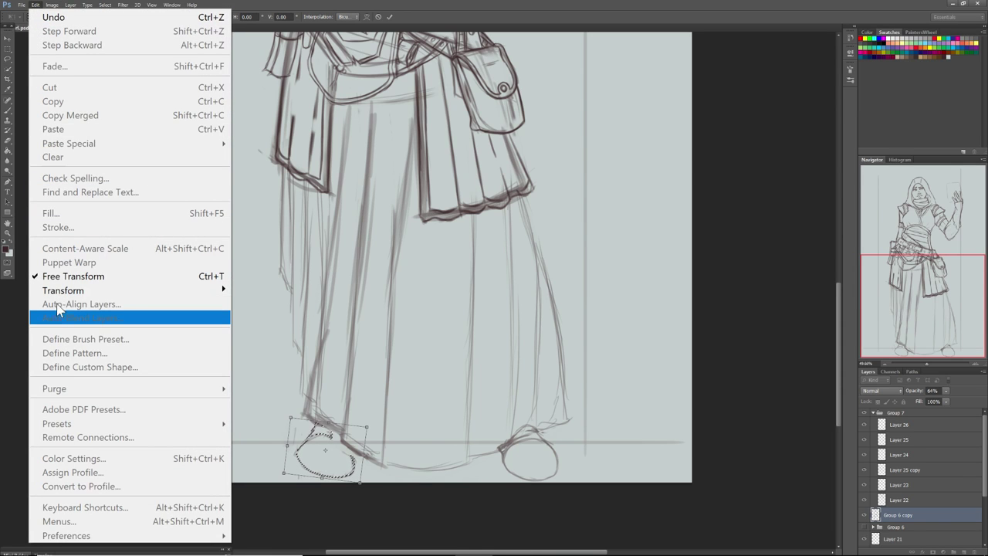
{"action": "mouse_move", "coordinate": [65, 290]}
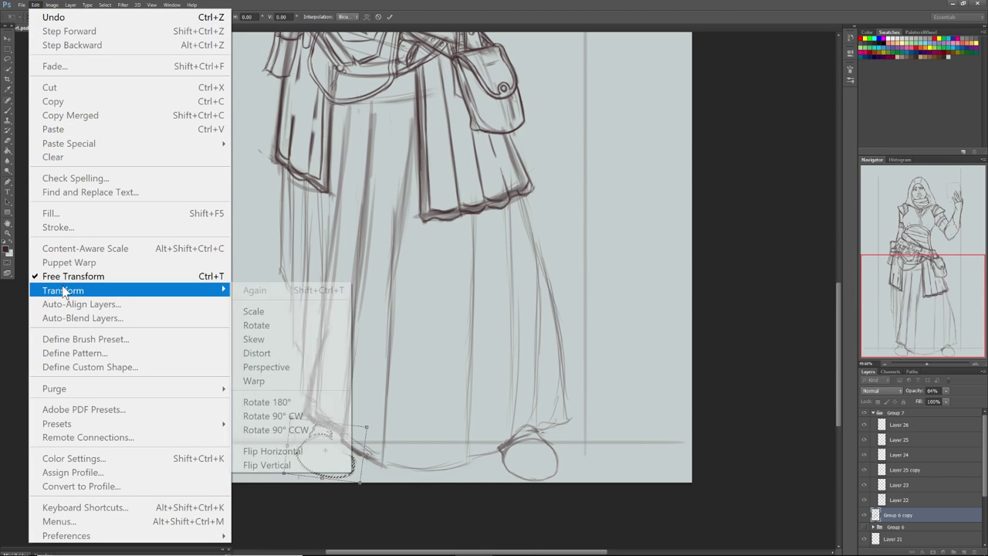
{"action": "left_click", "coordinate": [253, 379]}
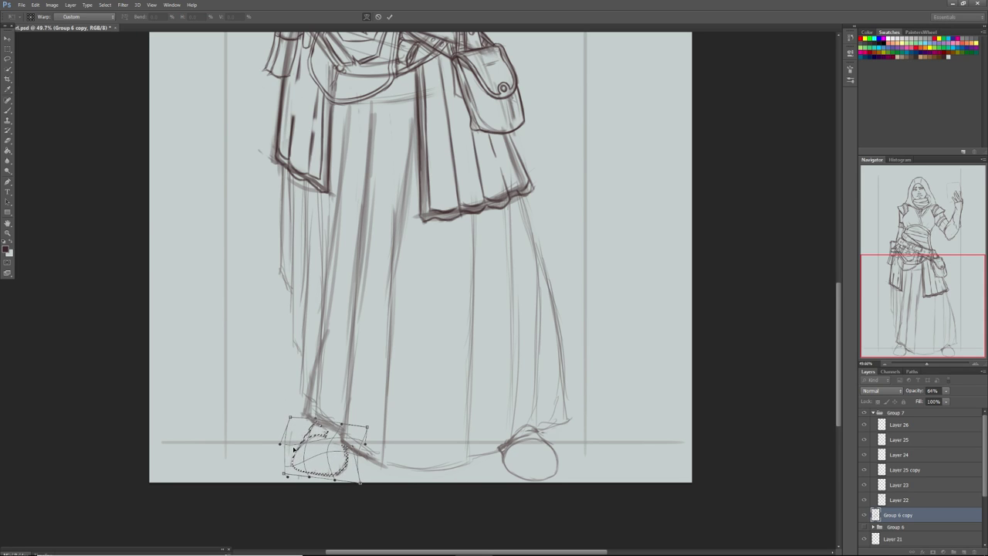
Try flipping the warped foot horizontally, and flip it back
{"action": "left_click", "coordinate": [35, 4]}
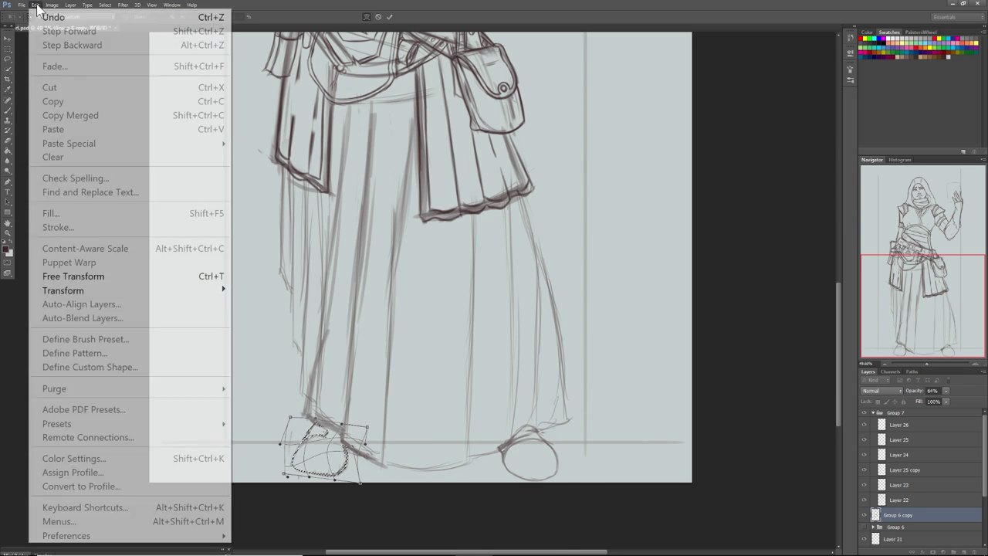
{"action": "mouse_move", "coordinate": [155, 290]}
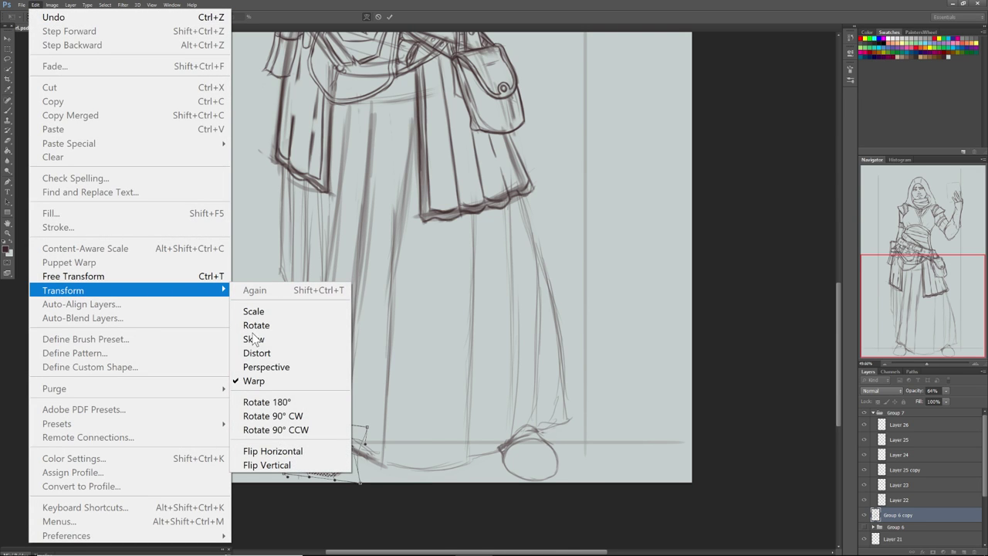
{"action": "left_click", "coordinate": [247, 450]}
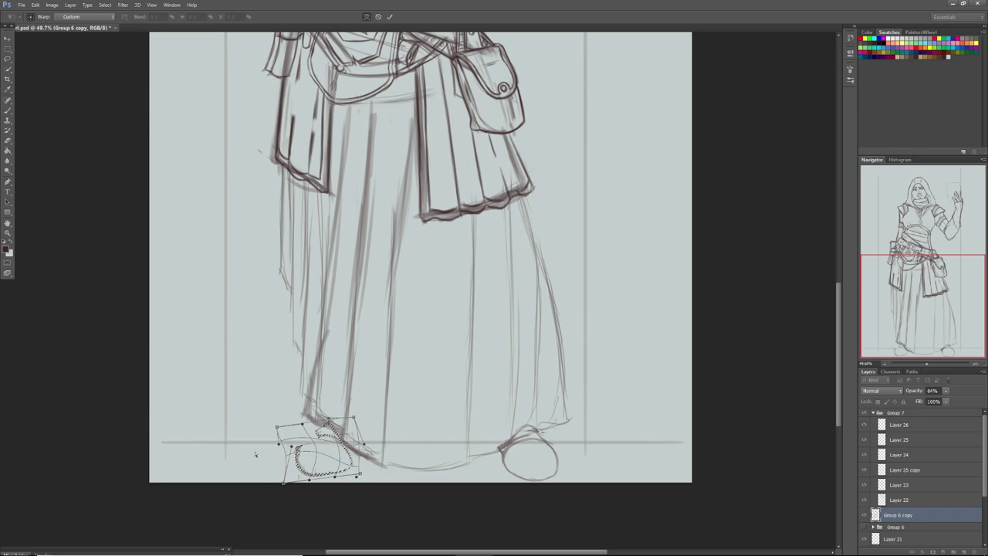
{"action": "left_click", "coordinate": [35, 4]}
{"action": "mouse_move", "coordinate": [100, 292]}
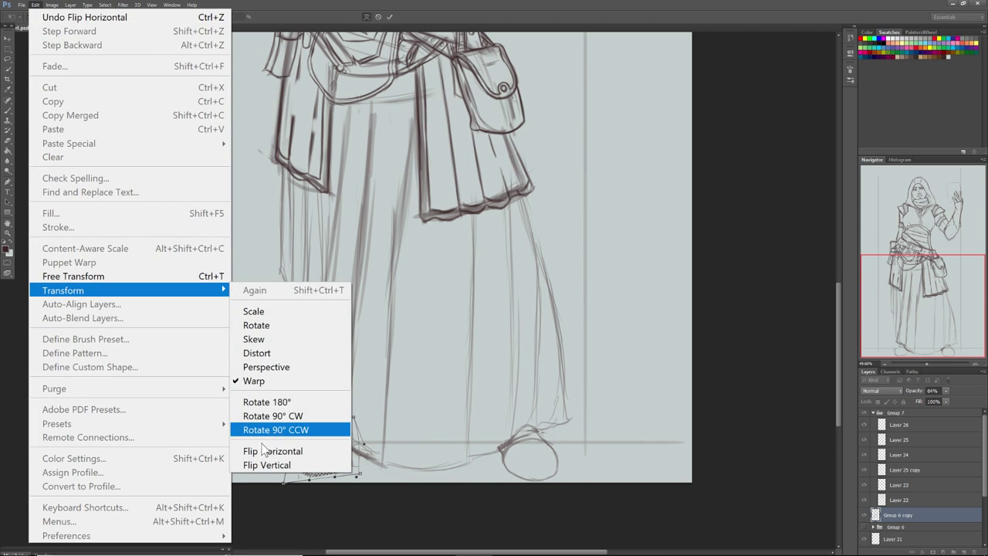
{"action": "left_click", "coordinate": [239, 450]}
Apply the transformation to the selected foot and switch to the Rectangular Marquee tool
{"action": "left_click", "coordinate": [9, 38]}
{"action": "left_click", "coordinate": [455, 211]}
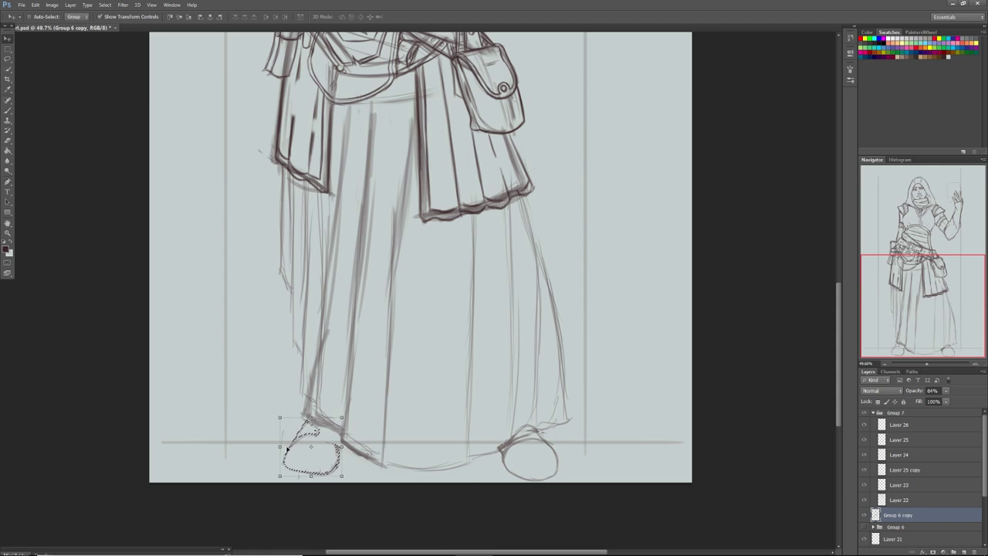
{"action": "key", "text": "m"}
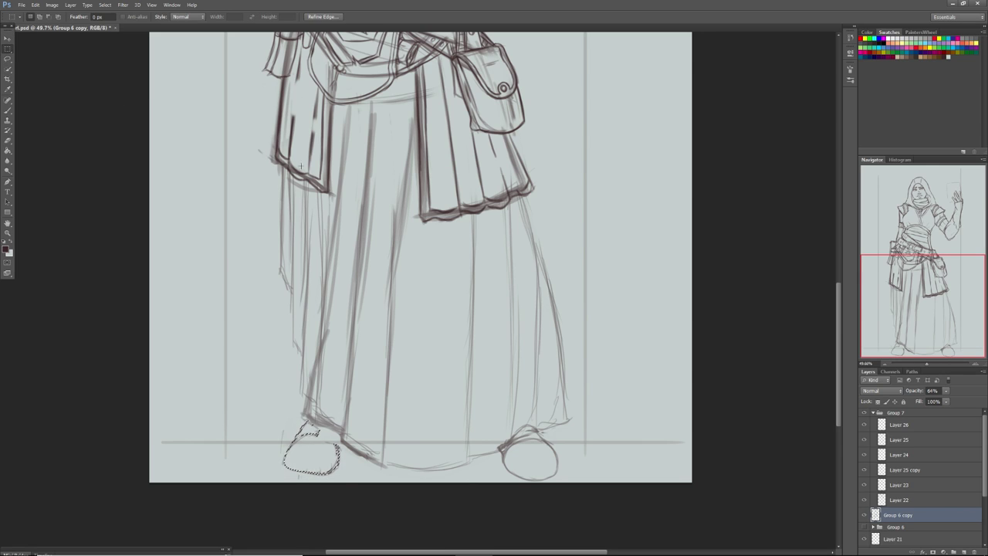
Deselect the foot opposite the pouch side and darken its outline and ankle with the brush
{"action": "left_click", "coordinate": [8, 110]}
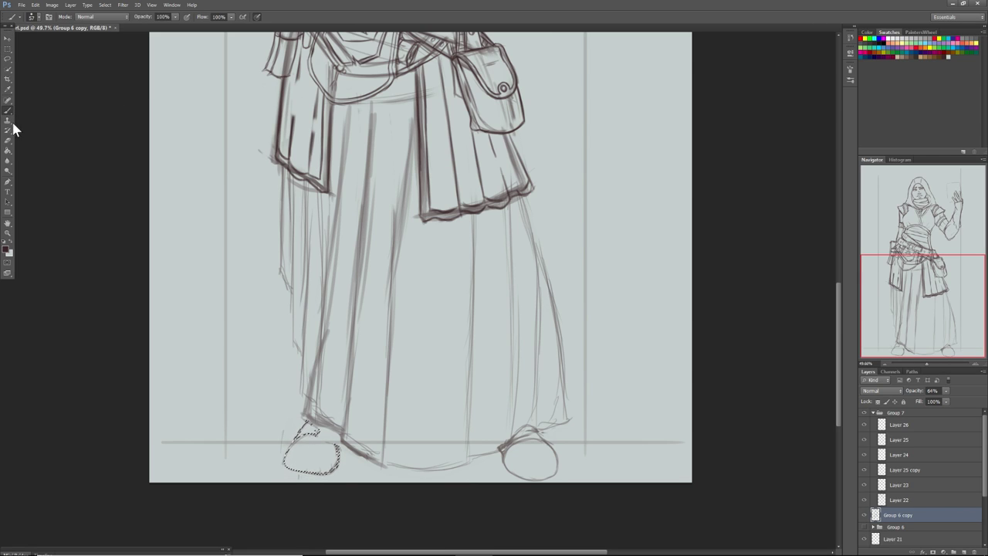
{"action": "left_click", "coordinate": [8, 49]}
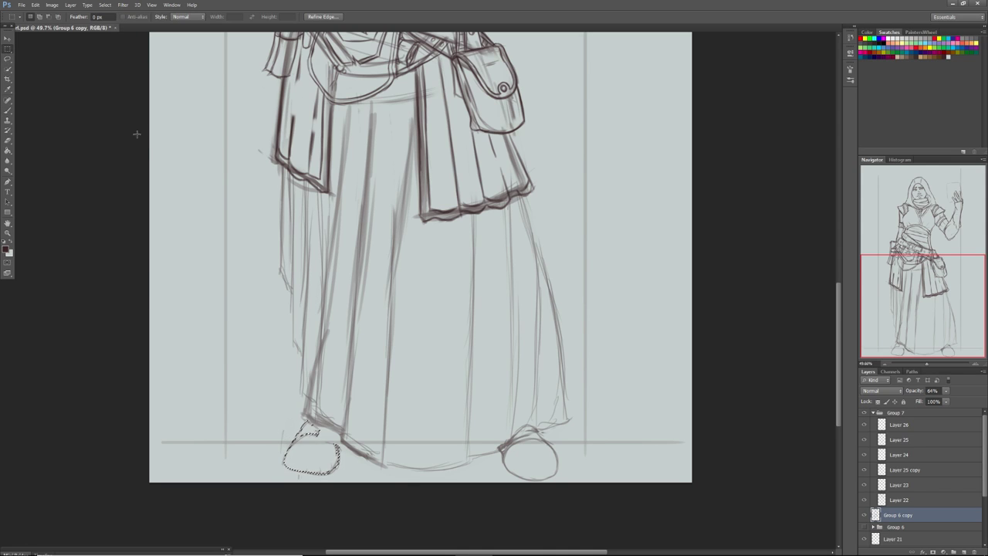
{"action": "left_click", "coordinate": [208, 219]}
{"action": "left_click", "coordinate": [8, 111]}
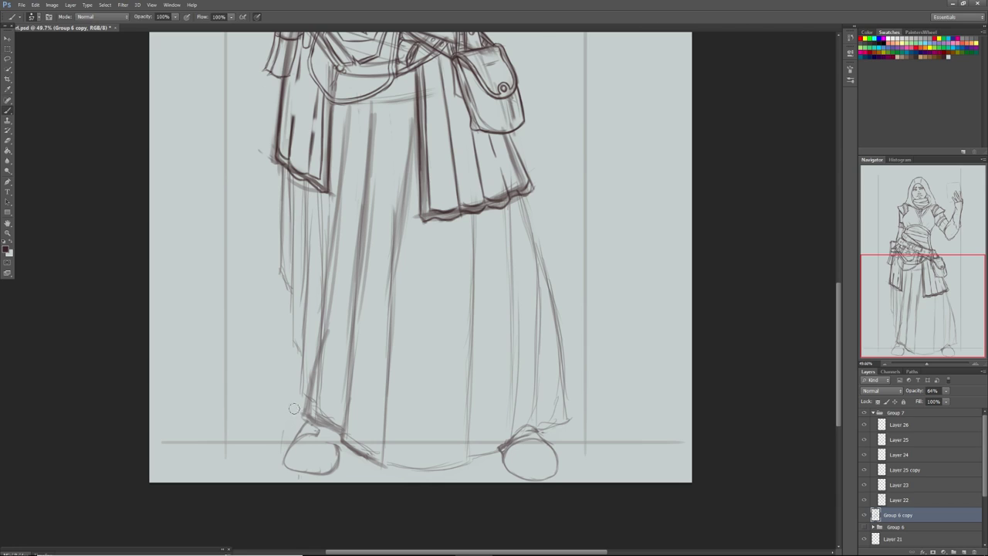
{"action": "mouse_move", "coordinate": [308, 425]}
{"action": "left_mouse_down"}
{"action": "mouse_move", "coordinate": [285, 453]}
{"action": "mouse_move", "coordinate": [295, 442]}
{"action": "mouse_move", "coordinate": [288, 449]}
{"action": "mouse_move", "coordinate": [327, 443]}
{"action": "mouse_move", "coordinate": [303, 441]}
{"action": "mouse_move", "coordinate": [337, 468]}
{"action": "mouse_move", "coordinate": [294, 448]}
{"action": "mouse_move", "coordinate": [317, 442]}
{"action": "mouse_move", "coordinate": [291, 451]}
{"action": "mouse_move", "coordinate": [287, 461]}
{"action": "mouse_move", "coordinate": [313, 472]}
{"action": "mouse_move", "coordinate": [299, 472]}
{"action": "mouse_move", "coordinate": [321, 447]}
{"action": "mouse_move", "coordinate": [327, 469]}
{"action": "mouse_move", "coordinate": [343, 448]}
{"action": "left_mouse_up"}
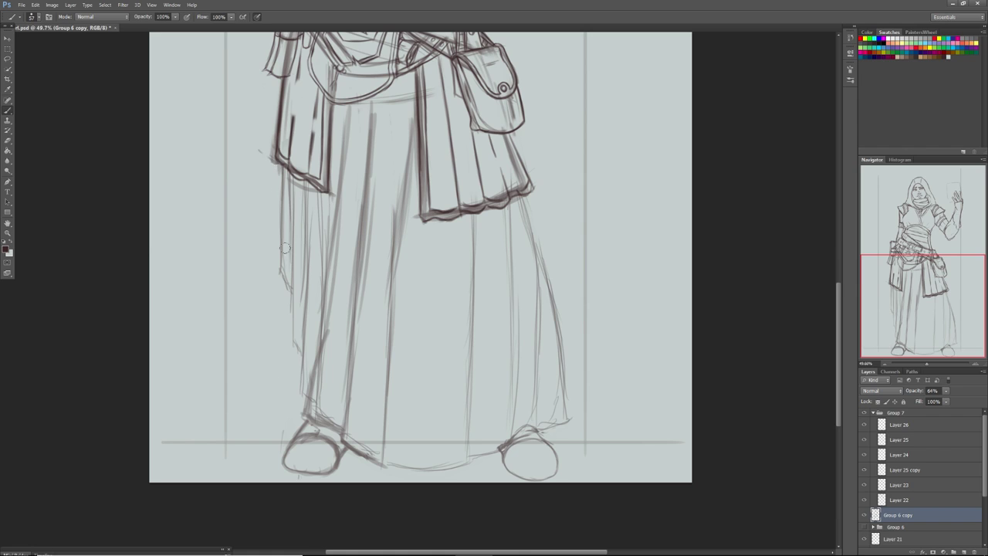
With a 12 px brush, sketch the trailing outer edge of the underskirt opposite the pouch side, flaring toward the ground
{"action": "right_click", "coordinate": [319, 297]}
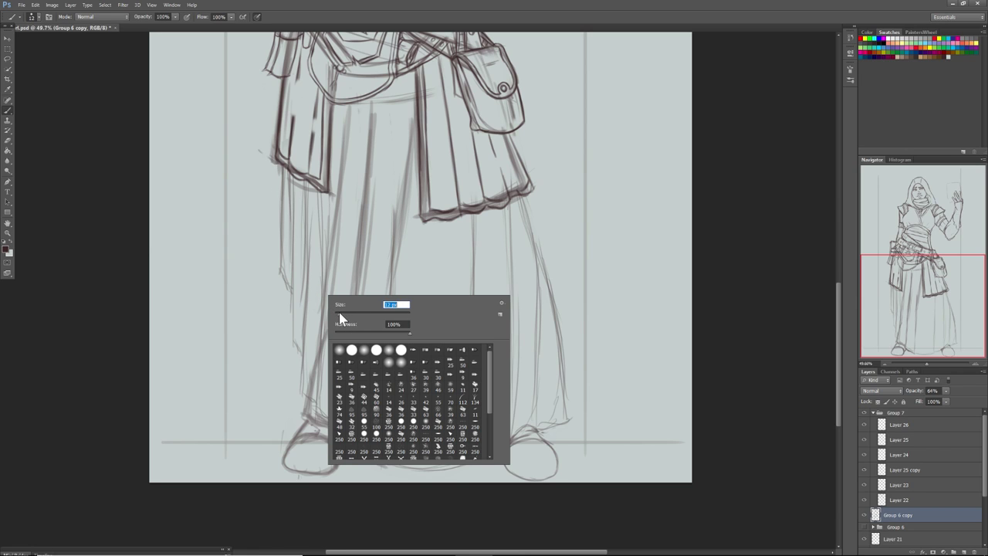
{"action": "key", "text": "Return"}
{"action": "left_click_drag", "start_coordinate": [283, 216], "coordinate": [277, 272]}
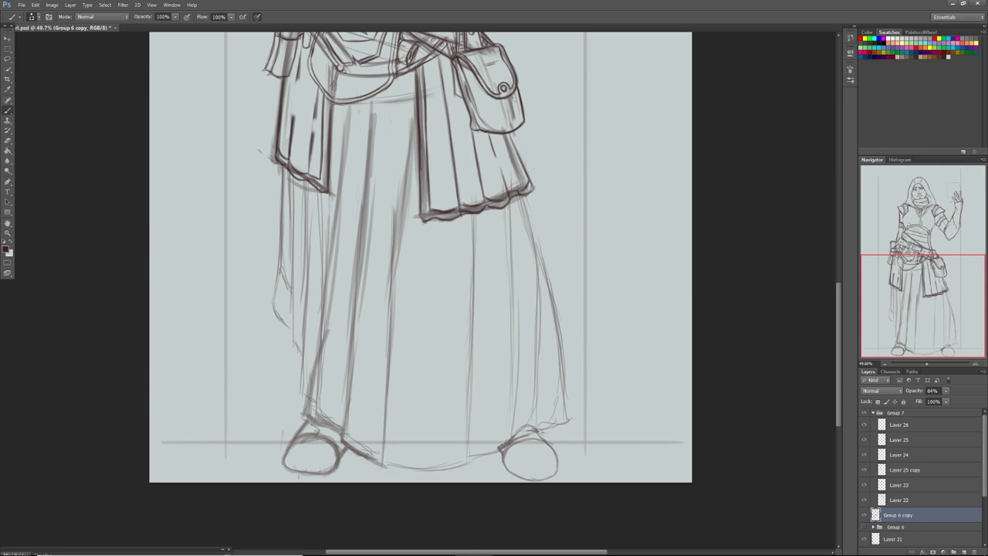
{"action": "left_click_drag", "start_coordinate": [296, 279], "coordinate": [281, 361]}
{"action": "left_click_drag", "start_coordinate": [294, 309], "coordinate": [272, 401]}
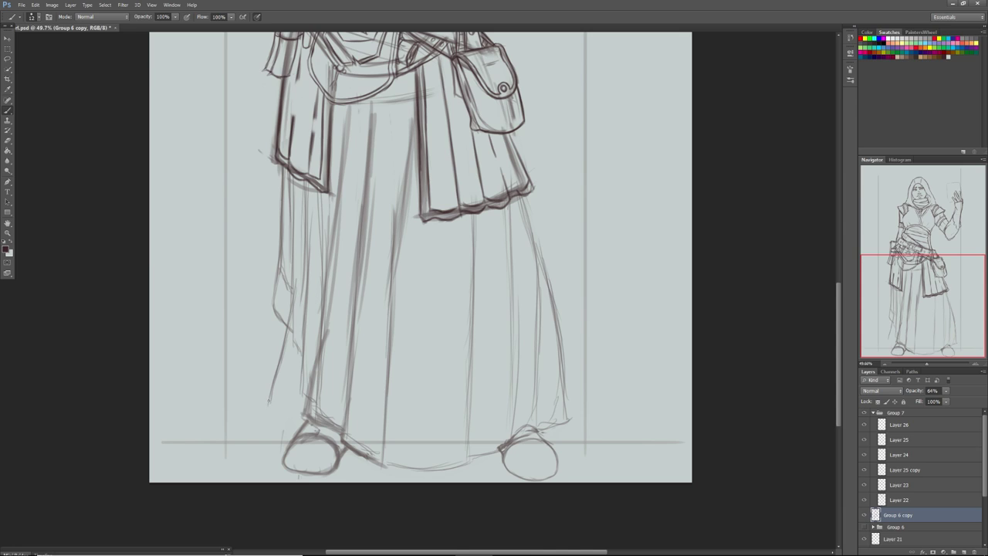
Sketch the flared drape's folds and close its lower hem behind the foot opposite the pouch side
{"action": "mouse_move", "coordinate": [281, 365]}
{"action": "left_mouse_down"}
{"action": "mouse_move", "coordinate": [259, 428]}
{"action": "mouse_move", "coordinate": [270, 403]}
{"action": "mouse_move", "coordinate": [286, 427]}
{"action": "mouse_move", "coordinate": [269, 437]}
{"action": "mouse_move", "coordinate": [293, 430]}
{"action": "left_mouse_up"}
{"action": "left_click_drag", "start_coordinate": [302, 346], "coordinate": [286, 423]}
{"action": "left_click_drag", "start_coordinate": [299, 379], "coordinate": [281, 438]}
{"action": "left_click_drag", "start_coordinate": [296, 396], "coordinate": [279, 443]}
{"action": "left_click_drag", "start_coordinate": [284, 437], "coordinate": [297, 434]}
{"action": "left_click_drag", "start_coordinate": [301, 382], "coordinate": [283, 431]}
{"action": "left_click_drag", "start_coordinate": [303, 347], "coordinate": [291, 405]}
{"action": "left_click_drag", "start_coordinate": [306, 319], "coordinate": [287, 412]}
{"action": "left_click_drag", "start_coordinate": [282, 437], "coordinate": [300, 428]}
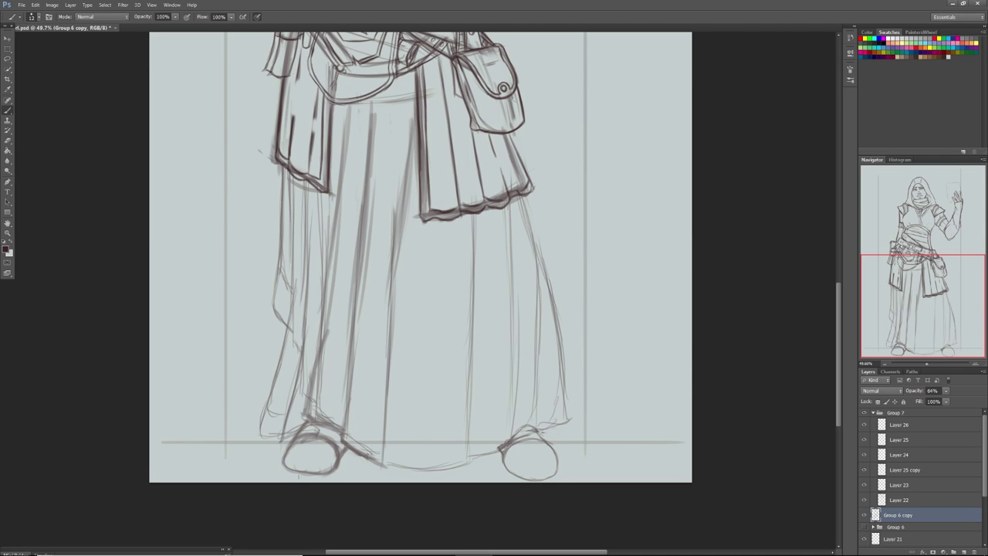
Redraw the underskirt's outer edge on the pouch side slightly further inward, from the overskirt down to the hem
{"action": "left_click_drag", "start_coordinate": [564, 422], "coordinate": [552, 349]}
{"action": "mouse_move", "coordinate": [550, 312]}
{"action": "left_mouse_down"}
{"action": "mouse_move", "coordinate": [561, 394]}
{"action": "mouse_move", "coordinate": [555, 338]}
{"action": "left_mouse_up"}
{"action": "left_click_drag", "start_coordinate": [542, 267], "coordinate": [555, 342]}
{"action": "left_click_drag", "start_coordinate": [527, 222], "coordinate": [548, 314]}
{"action": "left_click_drag", "start_coordinate": [523, 199], "coordinate": [542, 313]}
{"action": "left_click_drag", "start_coordinate": [533, 243], "coordinate": [547, 377]}
{"action": "left_click_drag", "start_coordinate": [541, 298], "coordinate": [556, 423]}
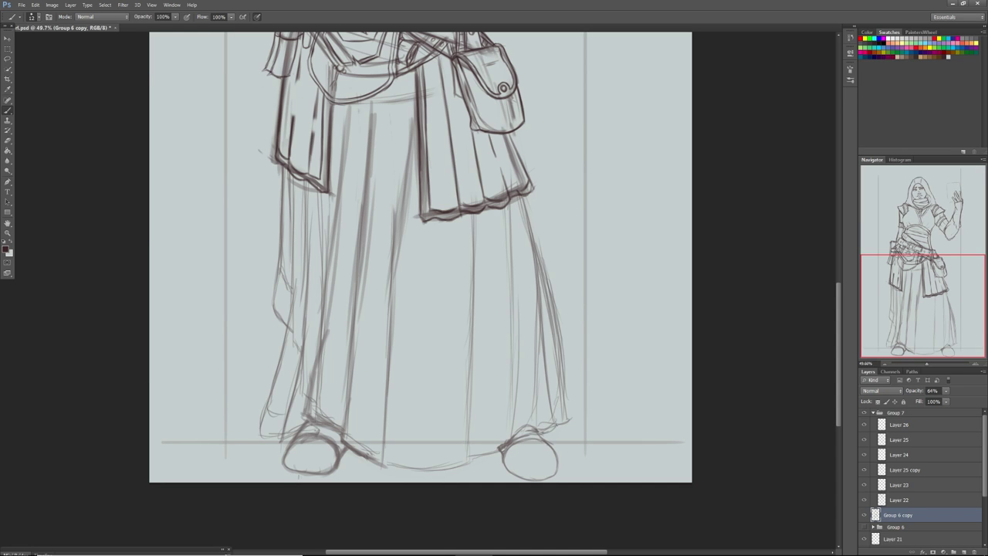
{"action": "left_click_drag", "start_coordinate": [547, 374], "coordinate": [554, 422]}
{"action": "left_click_drag", "start_coordinate": [544, 321], "coordinate": [549, 389]}
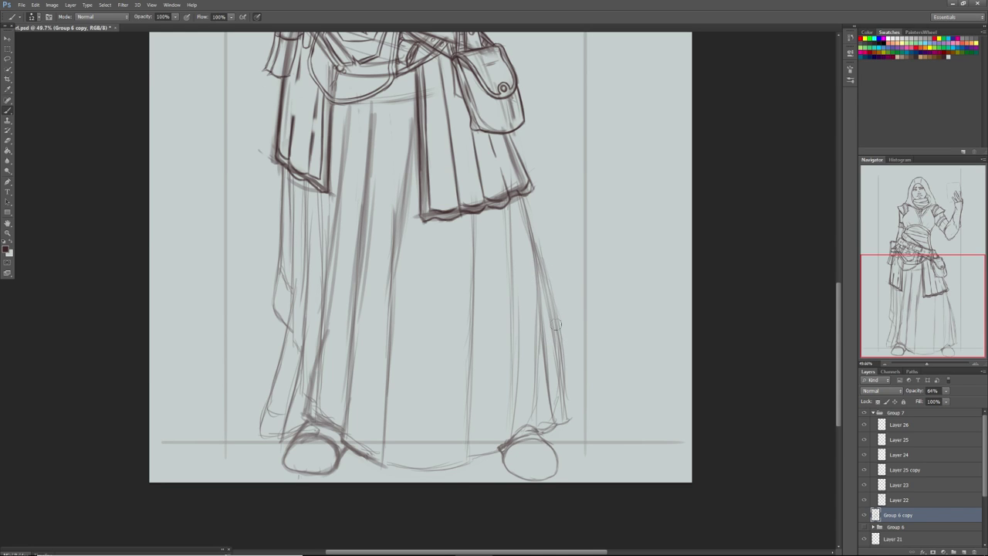
Erase the old outer contour of the underskirt on the pouch side
{"action": "key", "text": "ctrl+alt+z"}
{"action": "key", "text": "ctrl+alt+z"}
{"action": "key", "text": "ctrl+alt+z"}
{"action": "key", "text": "ctrl+alt+z"}
{"action": "key", "text": "ctrl+alt+z"}
{"action": "key", "text": "ctrl+alt+z"}
{"action": "key", "text": "ctrl+alt+z"}
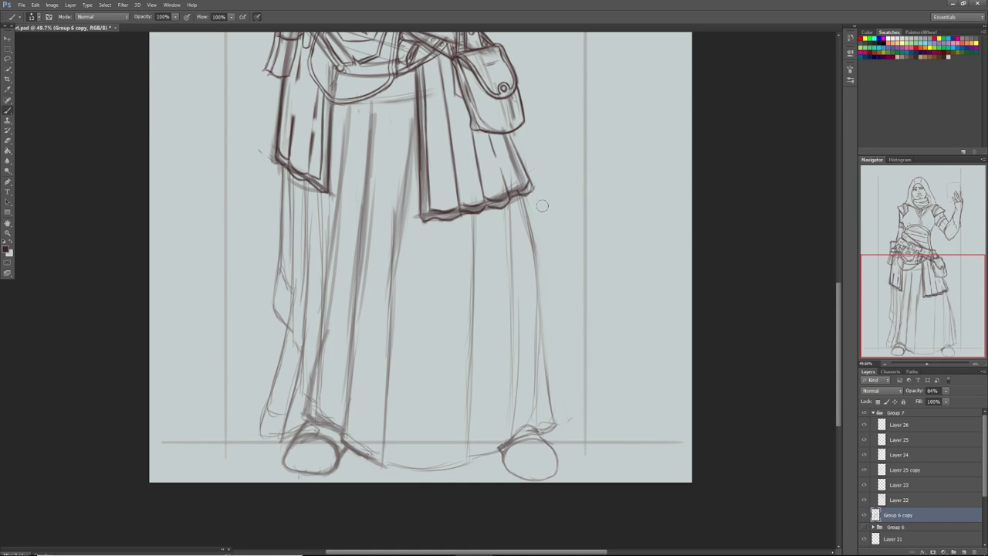
Erase the overlapping fold lines in the flared drape above the foot opposite the pouch side
{"action": "mouse_move", "coordinate": [280, 292]}
{"action": "left_mouse_down"}
{"action": "mouse_move", "coordinate": [296, 334]}
{"action": "mouse_move", "coordinate": [285, 395]}
{"action": "mouse_move", "coordinate": [300, 362]}
{"action": "left_mouse_up"}
{"action": "key", "text": "ctrl+alt+z"}
{"action": "key", "text": "ctrl+alt+z"}
{"action": "key", "text": "ctrl+alt+z"}
{"action": "key", "text": "ctrl+alt+z"}
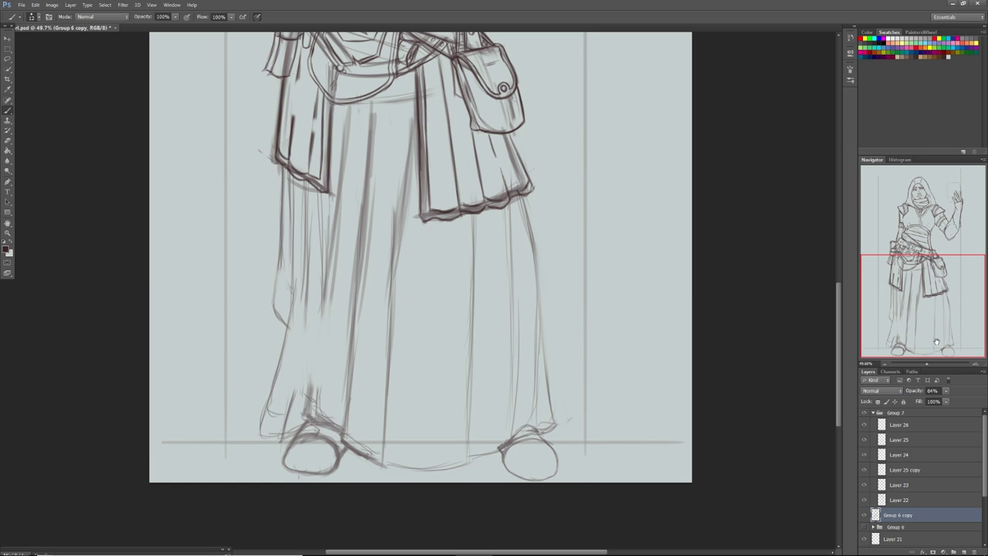
Lasso the underskirt with both feet, narrow the selection to 96.78% width, apply the transformation and deselect
{"action": "left_click_drag", "start_coordinate": [927, 362], "coordinate": [923, 365]}
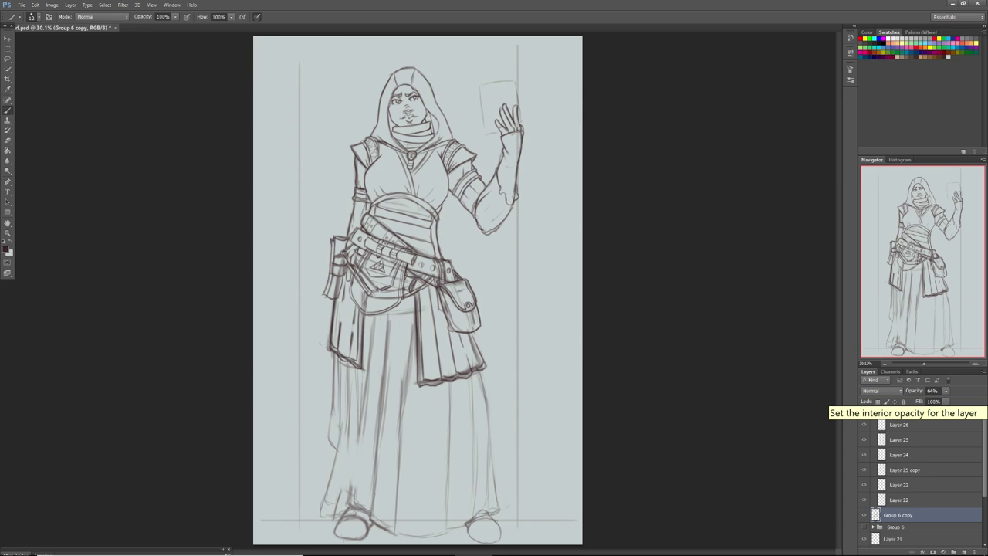
{"action": "left_click", "coordinate": [7, 59]}
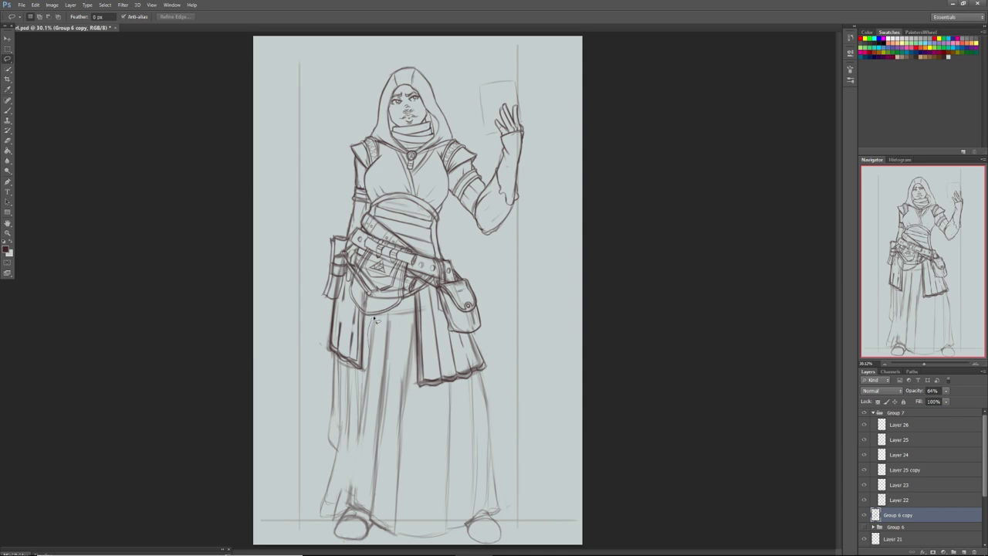
{"action": "mouse_move", "coordinate": [413, 329]}
{"action": "left_mouse_down"}
{"action": "mouse_move", "coordinate": [415, 372]}
{"action": "mouse_move", "coordinate": [439, 394]}
{"action": "mouse_move", "coordinate": [476, 382]}
{"action": "mouse_move", "coordinate": [518, 549]}
{"action": "mouse_move", "coordinate": [284, 540]}
{"action": "mouse_move", "coordinate": [310, 352]}
{"action": "left_mouse_up"}
{"action": "left_click", "coordinate": [8, 38]}
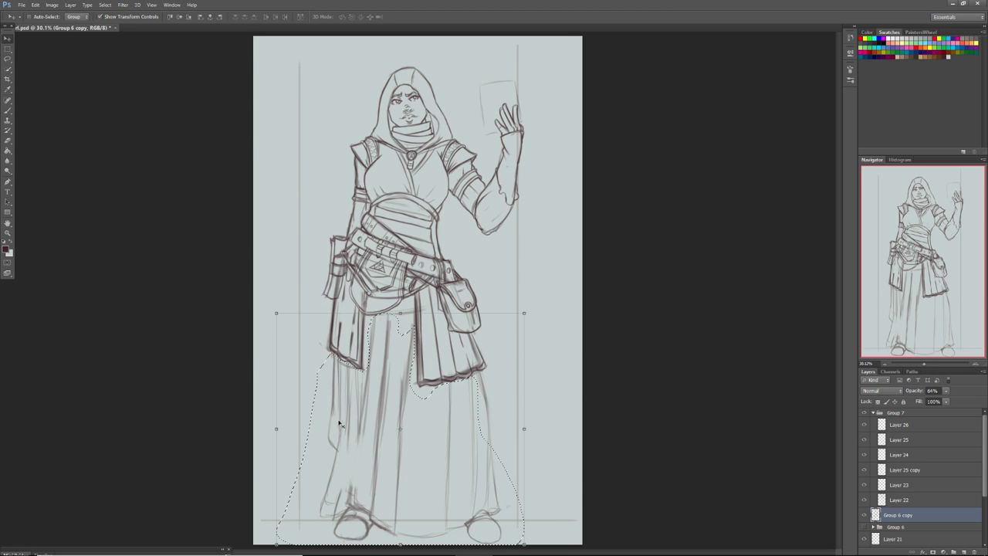
{"action": "mouse_move", "coordinate": [330, 412]}
{"action": "left_mouse_down"}
{"action": "mouse_move", "coordinate": [346, 413]}
{"action": "mouse_move", "coordinate": [336, 430]}
{"action": "mouse_move", "coordinate": [314, 429]}
{"action": "mouse_move", "coordinate": [349, 448]}
{"action": "left_mouse_up"}
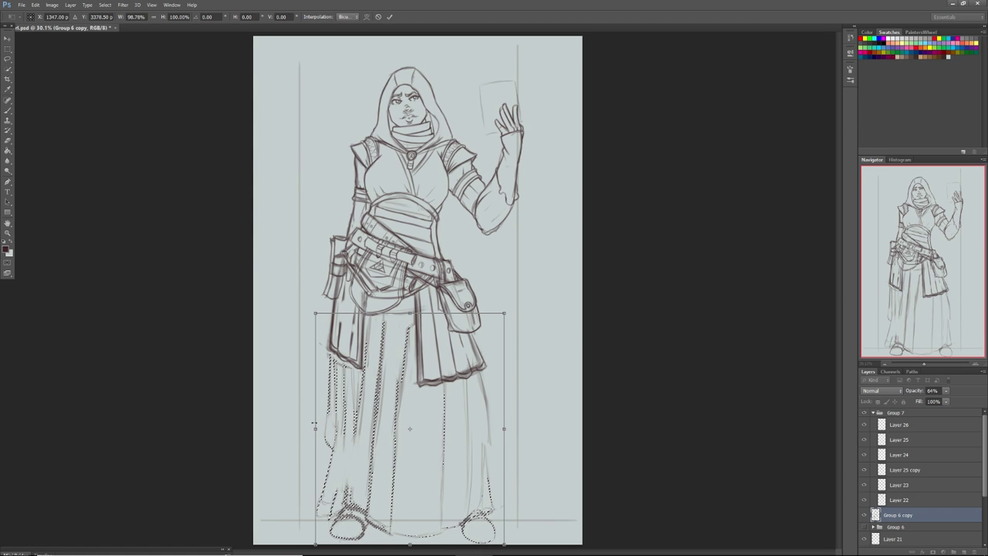
{"action": "left_click", "coordinate": [8, 44]}
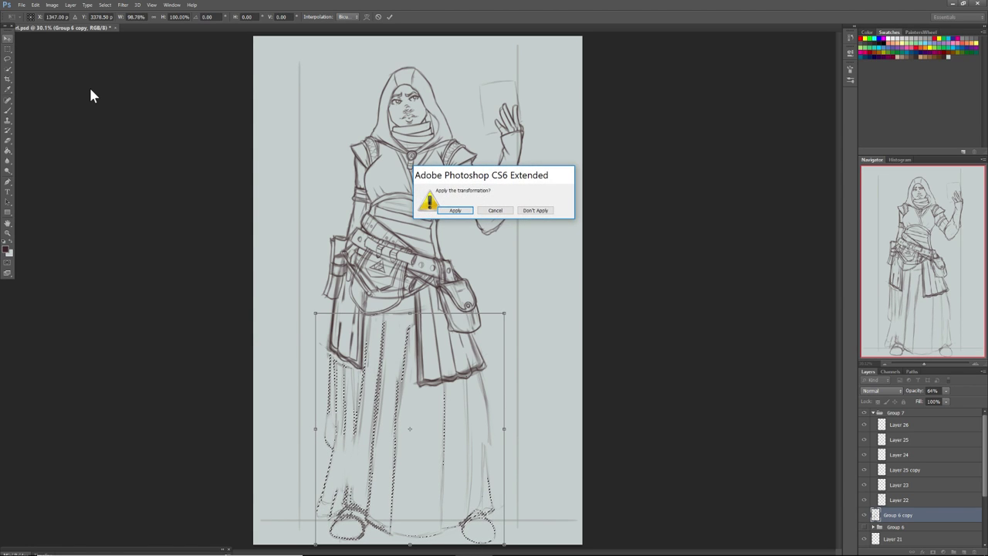
{"action": "left_click", "coordinate": [455, 210]}
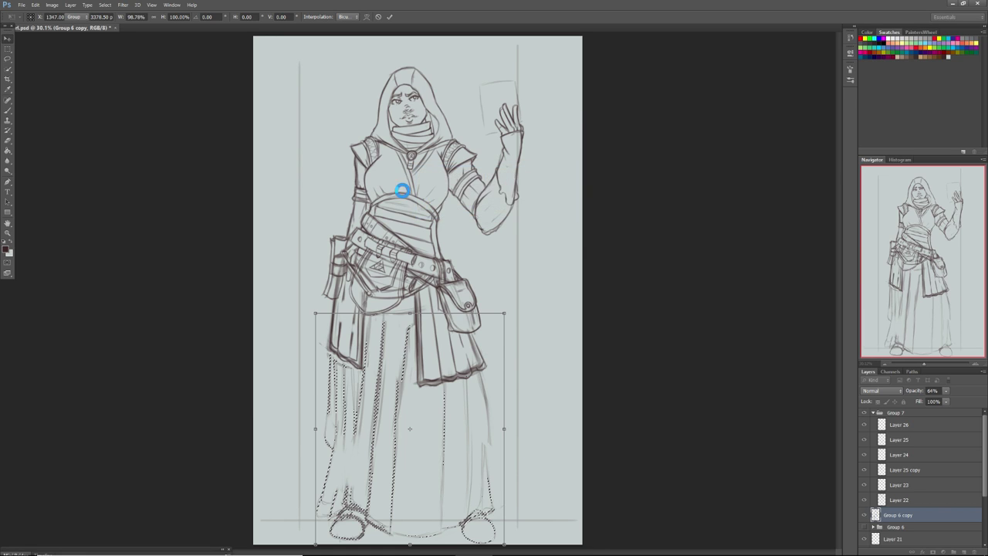
{"action": "key", "text": "ctrl+d"}
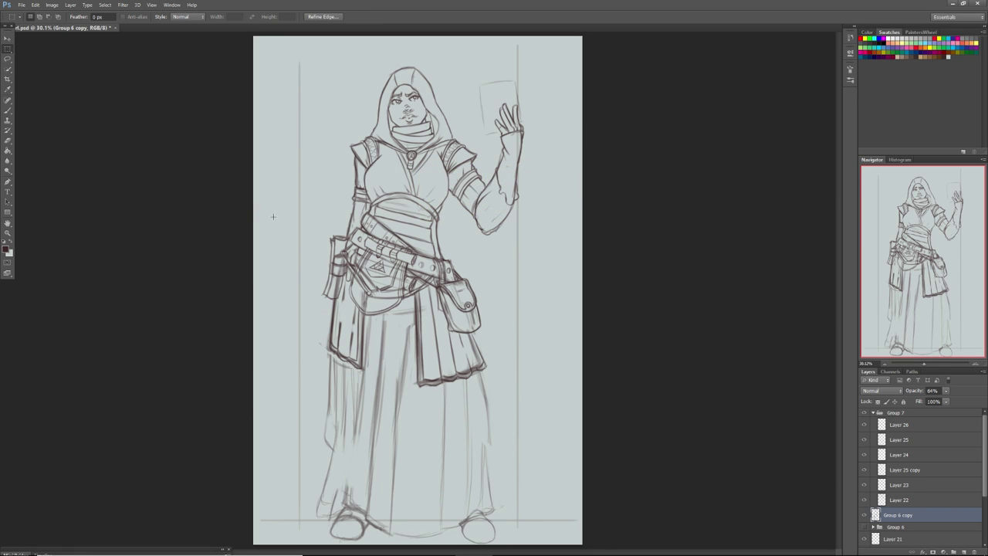
With a 24 px brush, strengthen the underskirt's side contours below the overskirt panels
{"action": "left_click", "coordinate": [8, 110]}
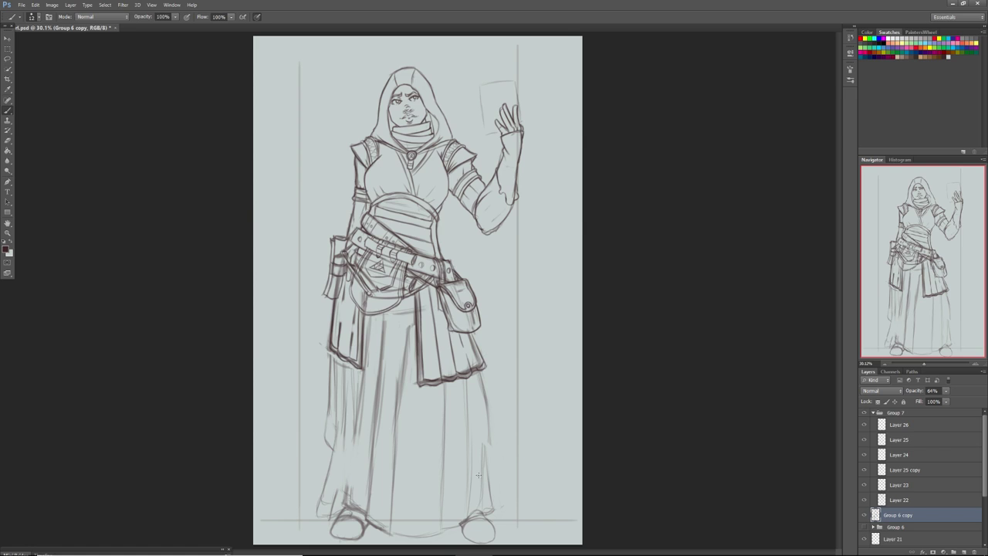
{"action": "right_click", "coordinate": [478, 438]}
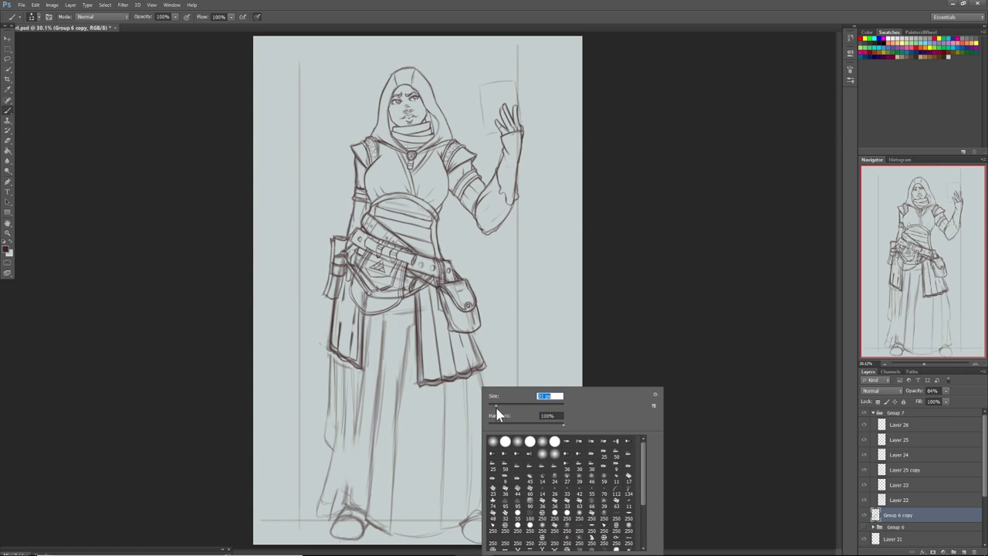
{"action": "left_click", "coordinate": [478, 386]}
{"action": "left_click_drag", "start_coordinate": [478, 372], "coordinate": [481, 451]}
{"action": "left_click_drag", "start_coordinate": [484, 416], "coordinate": [487, 469]}
{"action": "left_click_drag", "start_coordinate": [480, 397], "coordinate": [485, 450]}
{"action": "left_click_drag", "start_coordinate": [478, 372], "coordinate": [483, 418]}
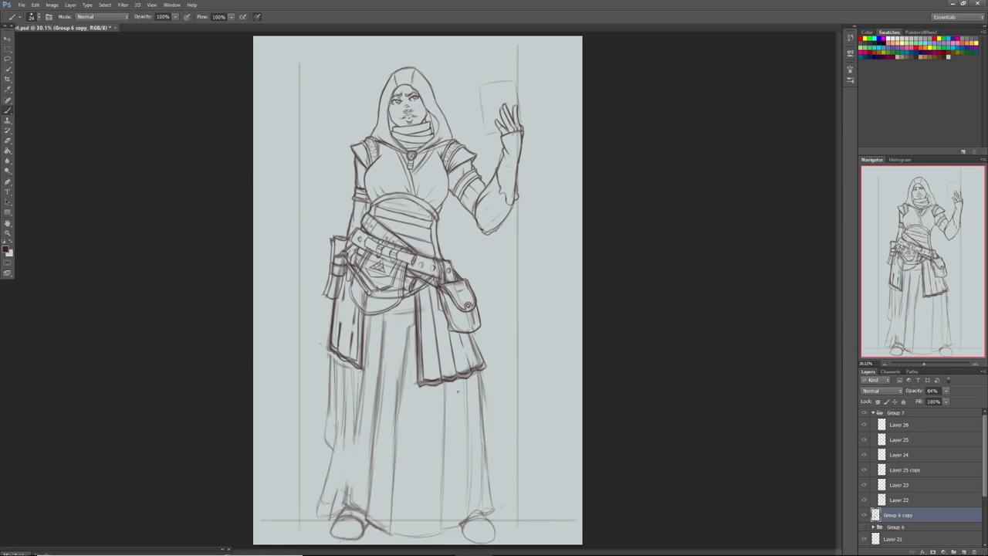
{"action": "left_click_drag", "start_coordinate": [477, 380], "coordinate": [483, 430]}
{"action": "left_click_drag", "start_coordinate": [327, 385], "coordinate": [326, 423]}
Lower the Group 6 copy layer's opacity to 21% and flip the whole canvas horizontally
{"action": "left_click", "coordinate": [945, 391]}
{"action": "left_click_drag", "start_coordinate": [932, 406], "coordinate": [931, 406]}
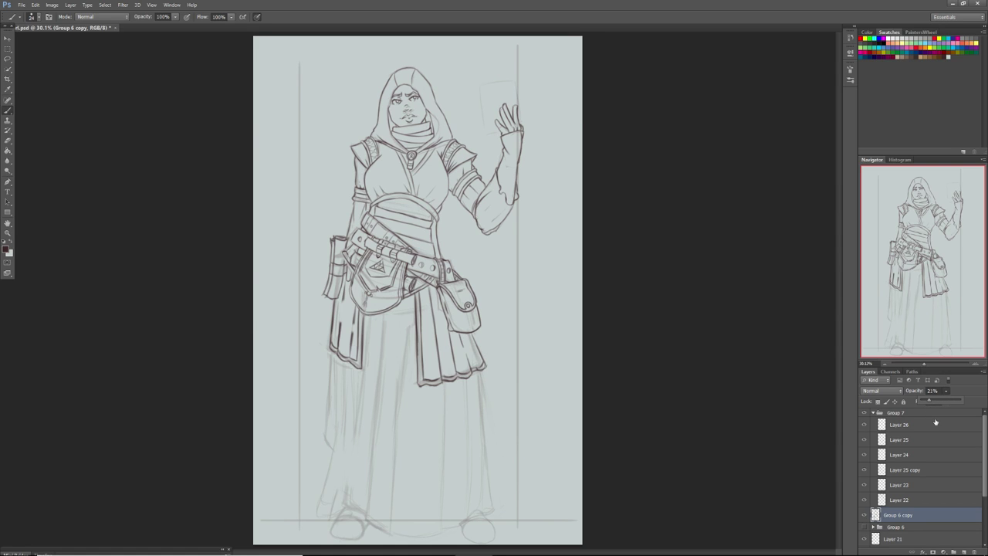
{"action": "left_click", "coordinate": [52, 5]}
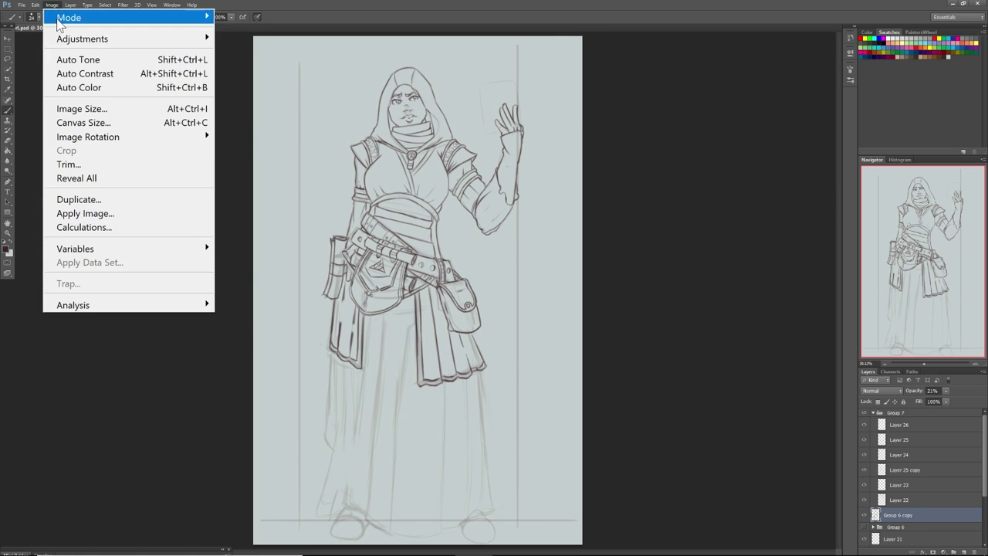
{"action": "mouse_move", "coordinate": [132, 142]}
{"action": "left_click", "coordinate": [244, 196]}
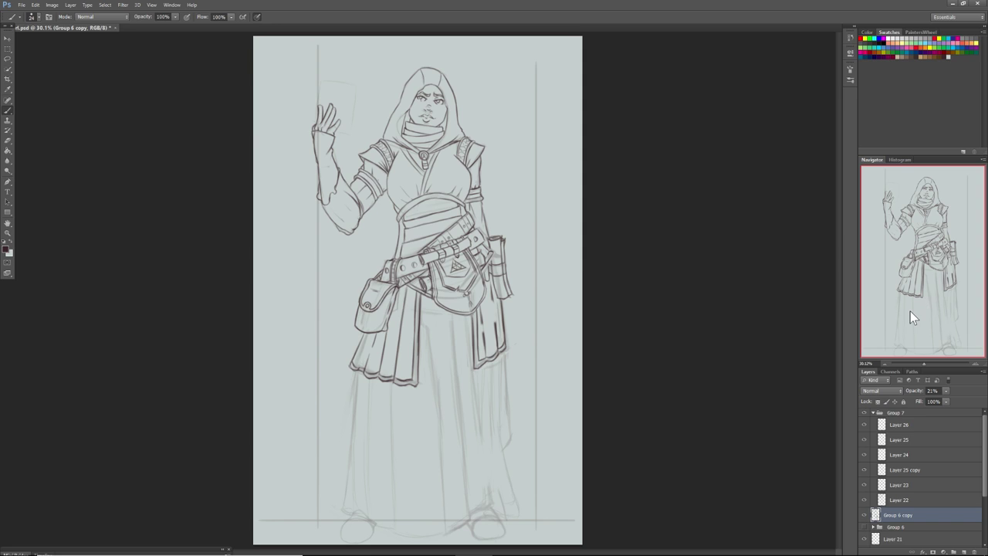
Lasso the sketched foot on the pouch side and shift it inward beneath the skirt
{"action": "left_click", "coordinate": [8, 59]}
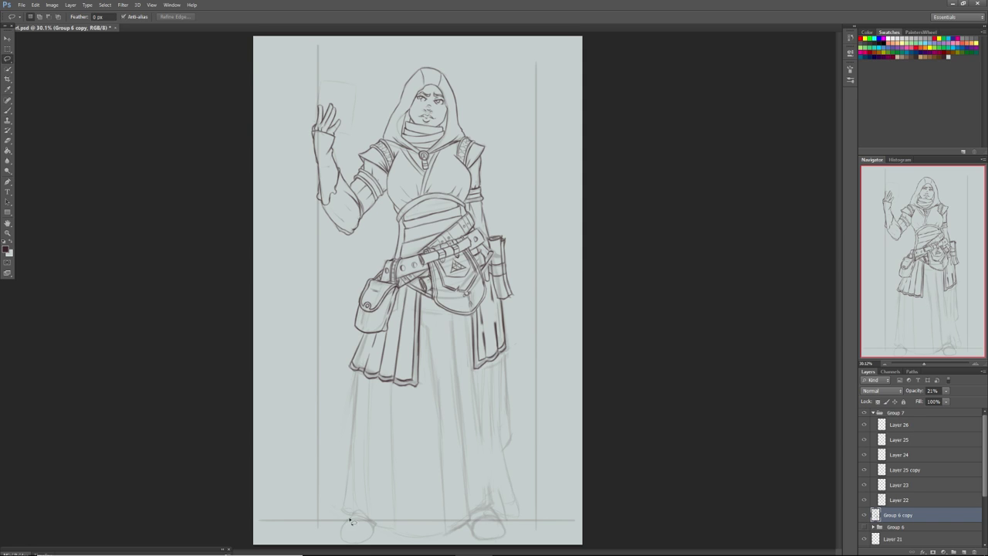
{"action": "mouse_move", "coordinate": [357, 518]}
{"action": "left_mouse_down"}
{"action": "mouse_move", "coordinate": [379, 539]}
{"action": "mouse_move", "coordinate": [318, 533]}
{"action": "mouse_move", "coordinate": [347, 515]}
{"action": "mouse_move", "coordinate": [335, 534]}
{"action": "mouse_move", "coordinate": [349, 531]}
{"action": "left_mouse_up"}
{"action": "left_click", "coordinate": [8, 40]}
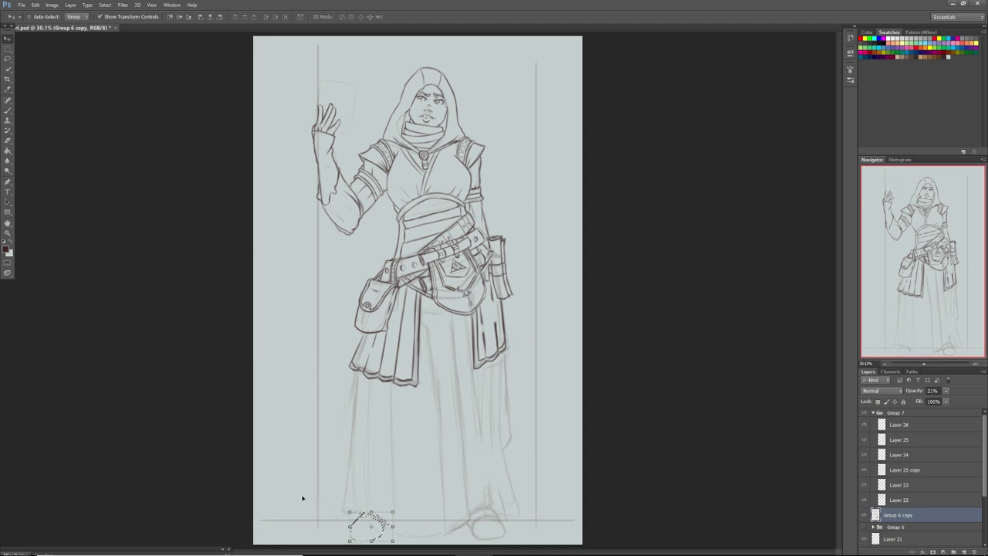
Lasso the sketched foot opposite the pouch side and move it slightly outward and down
{"action": "left_click", "coordinate": [8, 60]}
{"action": "left_click", "coordinate": [471, 537]}
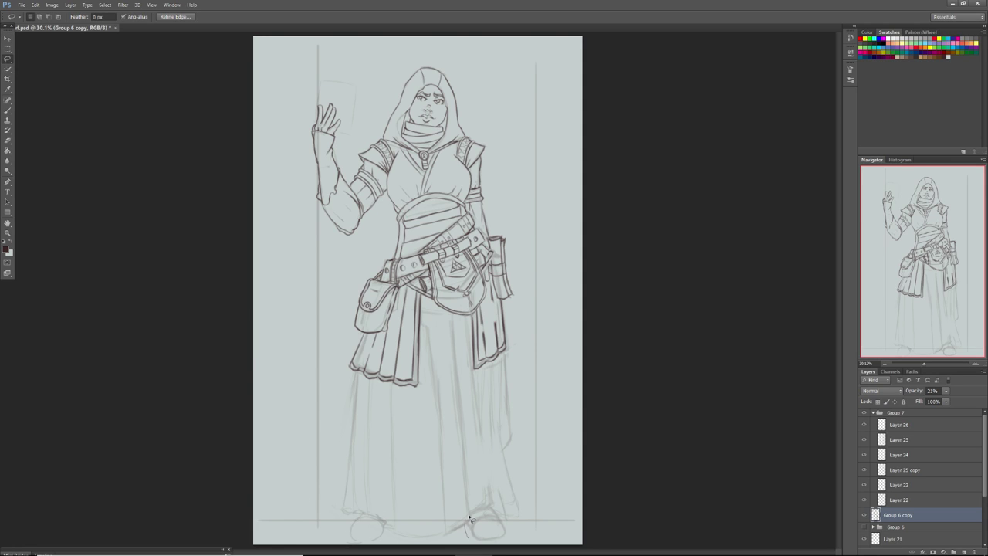
{"action": "left_click_drag", "start_coordinate": [487, 512], "coordinate": [468, 523]}
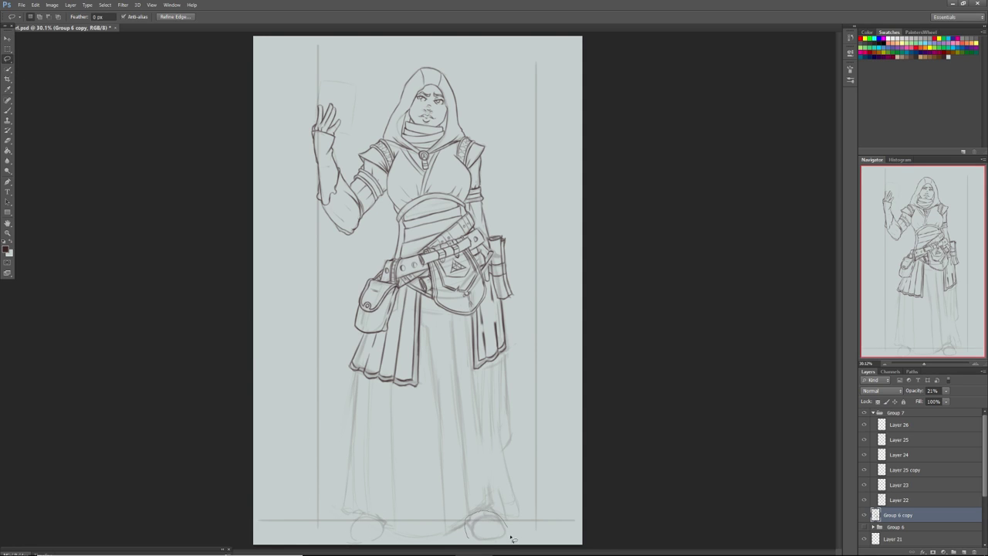
{"action": "left_click", "coordinate": [7, 38]}
{"action": "left_click_drag", "start_coordinate": [475, 516], "coordinate": [486, 522]}
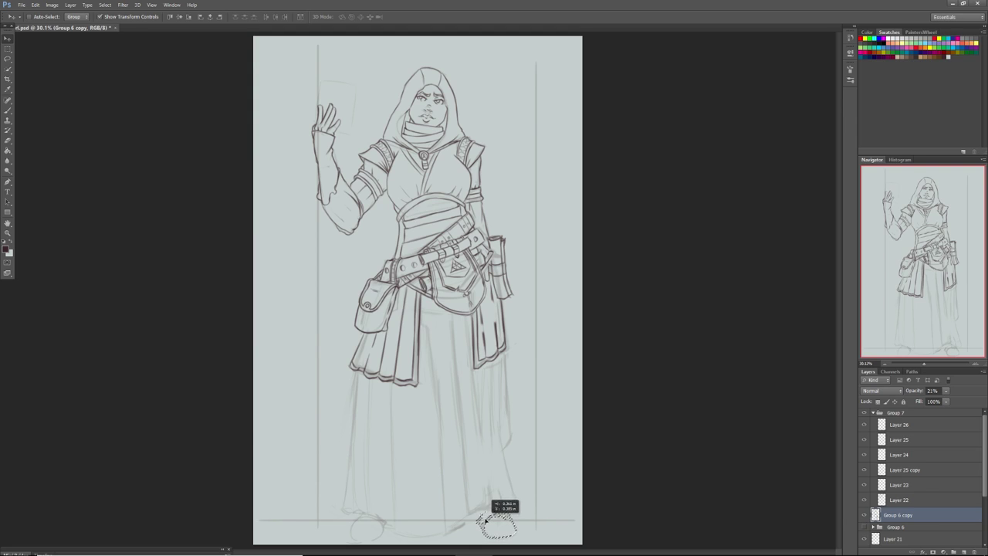
{"action": "left_click_drag", "start_coordinate": [484, 521], "coordinate": [485, 522]}
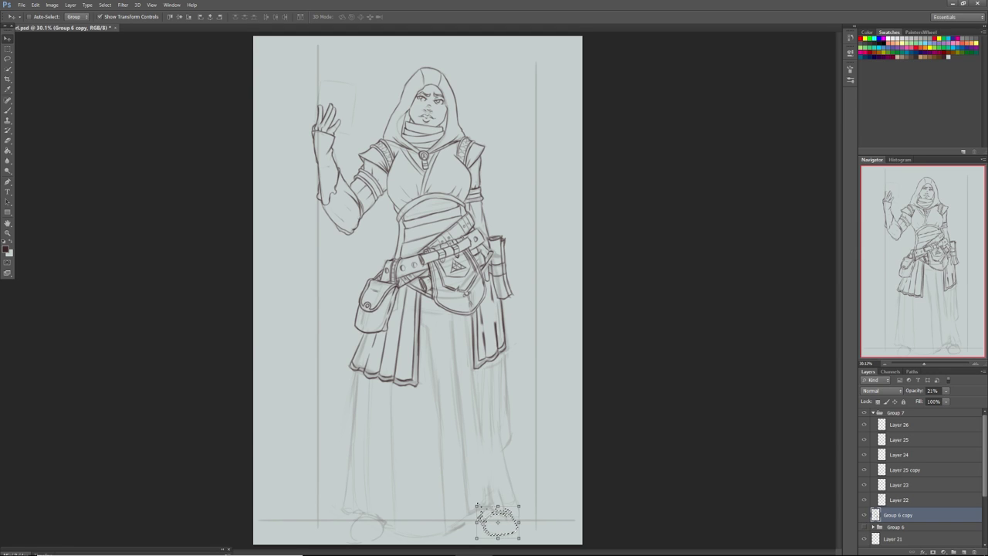
Scale the selected foot down to about 96% and apply the transformation
{"action": "left_click", "coordinate": [518, 539]}
{"action": "left_click_drag", "start_coordinate": [519, 539], "coordinate": [516, 537]}
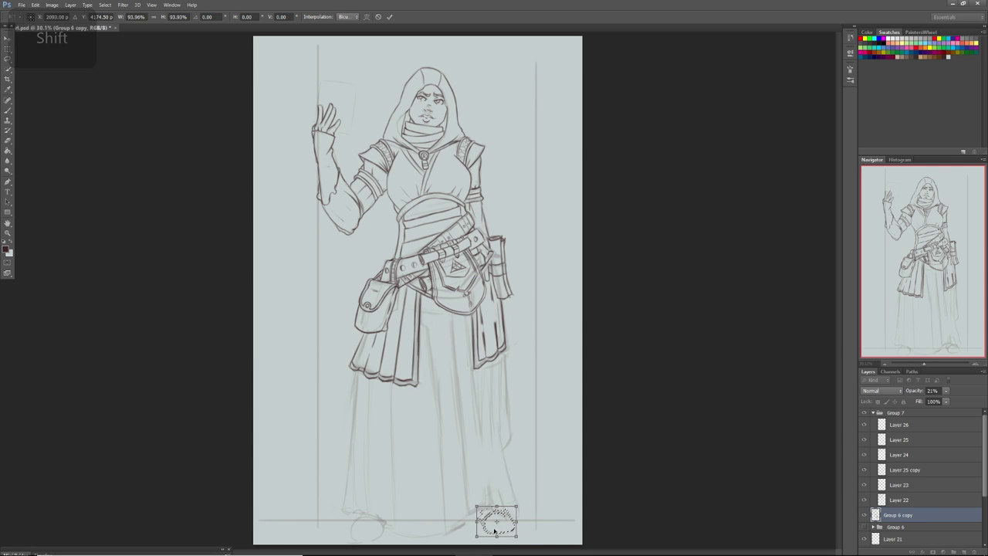
{"action": "left_click_drag", "start_coordinate": [518, 535], "coordinate": [519, 537]}
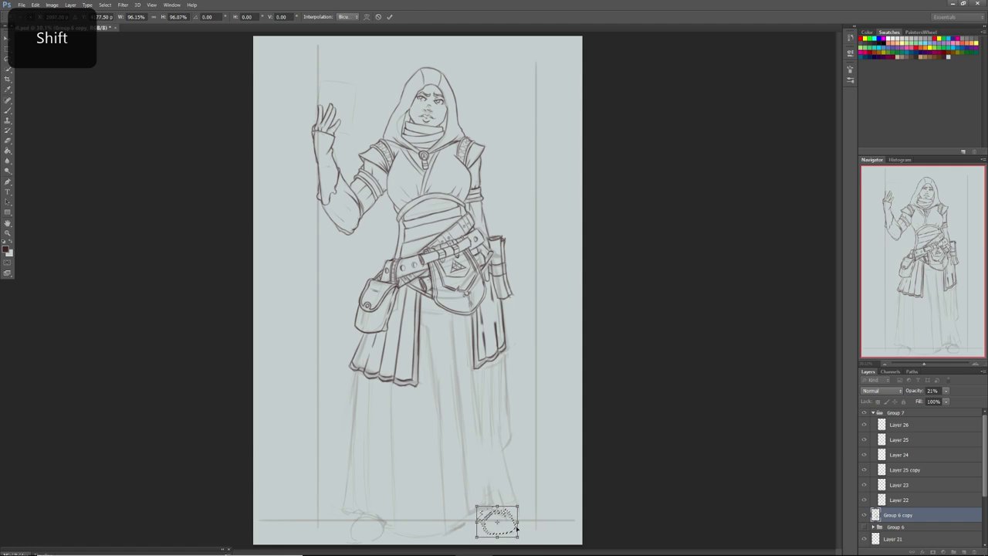
{"action": "left_click", "coordinate": [8, 48]}
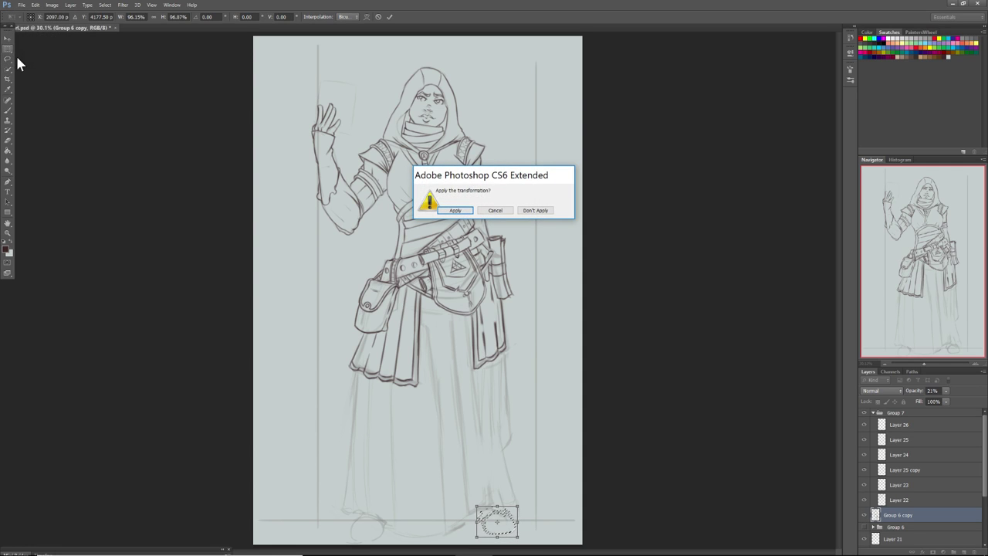
{"action": "left_click", "coordinate": [455, 210]}
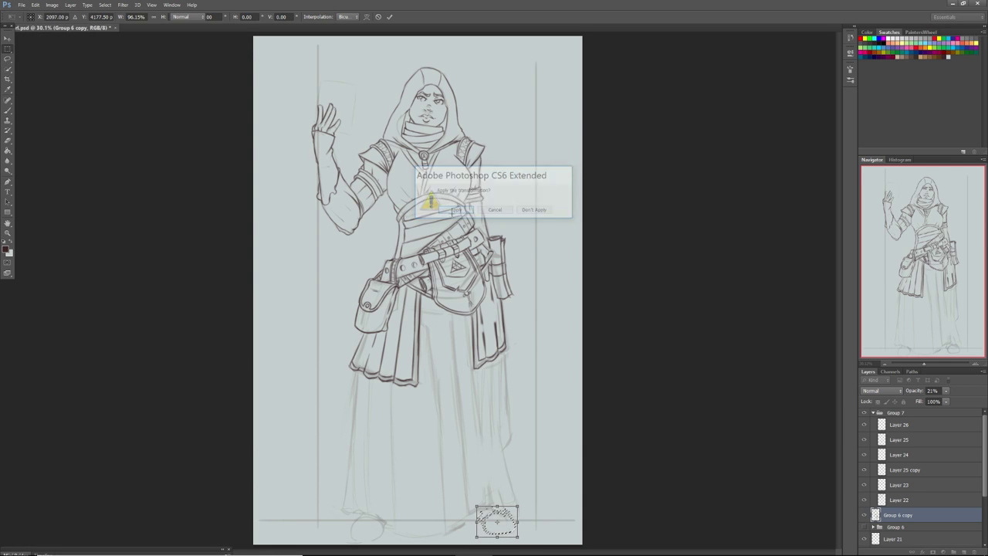
Deselect the foot, make Layer 26 active, toggle its visibility to check its contents, and ready the Brush tool
{"action": "left_click", "coordinate": [300, 256]}
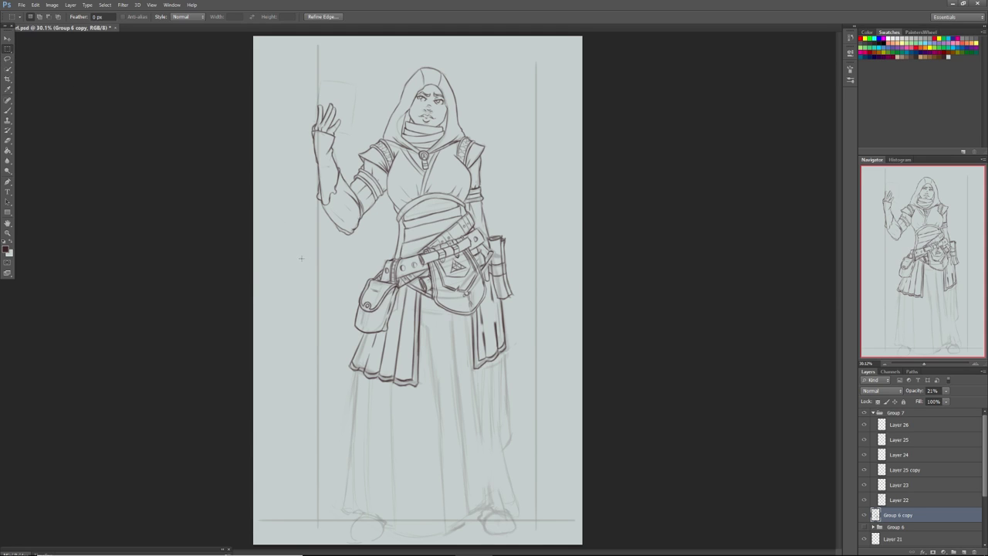
{"action": "left_click", "coordinate": [883, 427]}
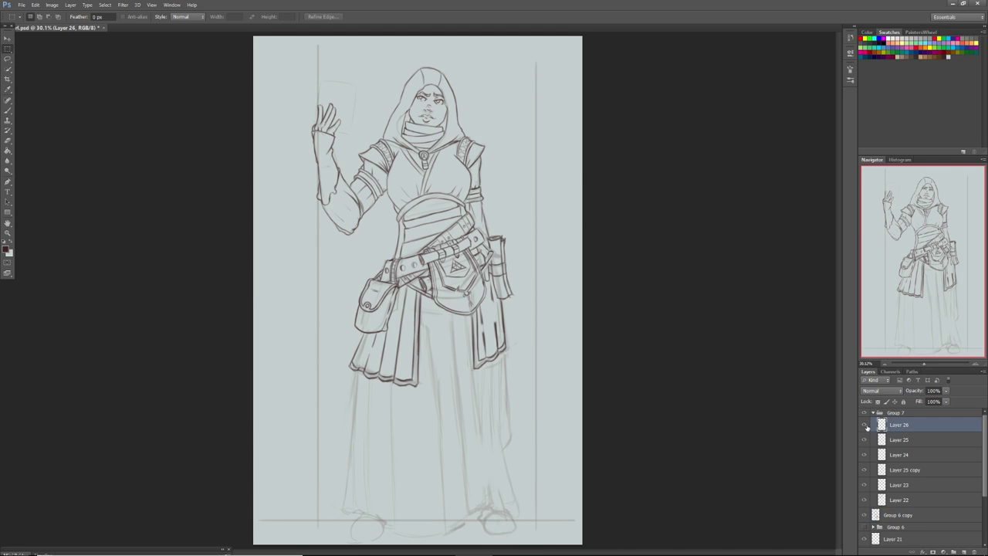
{"action": "left_click", "coordinate": [865, 425]}
{"action": "left_click", "coordinate": [864, 425]}
{"action": "left_click", "coordinate": [865, 425]}
{"action": "left_click", "coordinate": [865, 427]}
{"action": "left_click", "coordinate": [8, 111]}
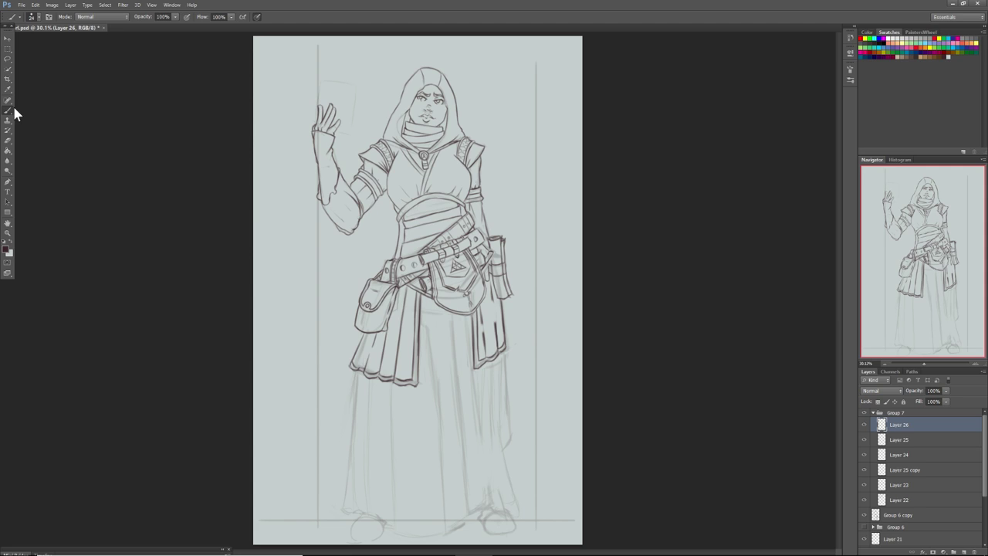
Ink the long underskirt's wavy hem on Layer 26 along the faded sketch, using a 31 px brush
{"action": "left_click_drag", "start_coordinate": [345, 515], "coordinate": [406, 534]}
{"action": "right_click", "coordinate": [422, 530]}
{"action": "left_click", "coordinate": [441, 407]}
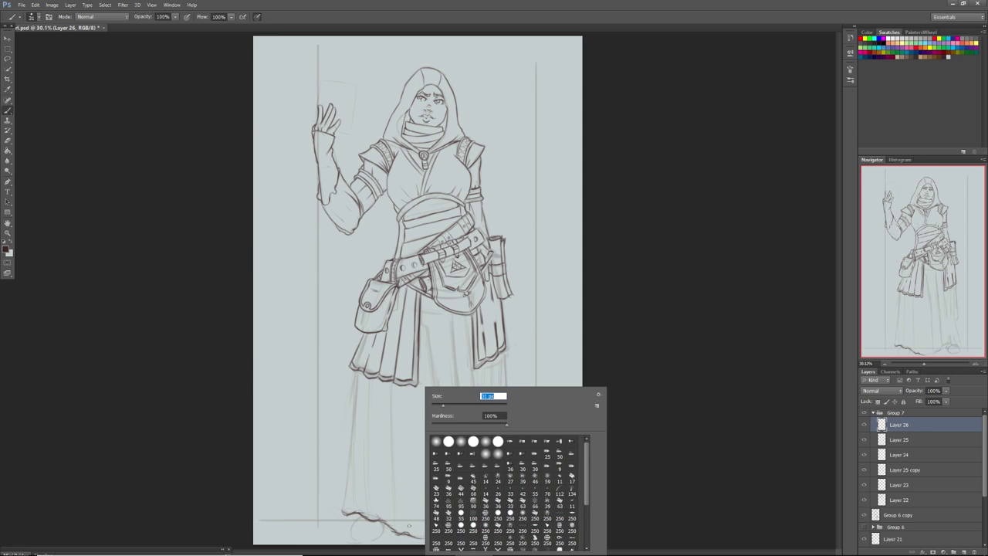
{"action": "key", "text": "Return"}
{"action": "mouse_move", "coordinate": [406, 533]}
{"action": "left_mouse_down"}
{"action": "mouse_move", "coordinate": [450, 529]}
{"action": "mouse_move", "coordinate": [444, 532]}
{"action": "mouse_move", "coordinate": [468, 511]}
{"action": "left_mouse_up"}
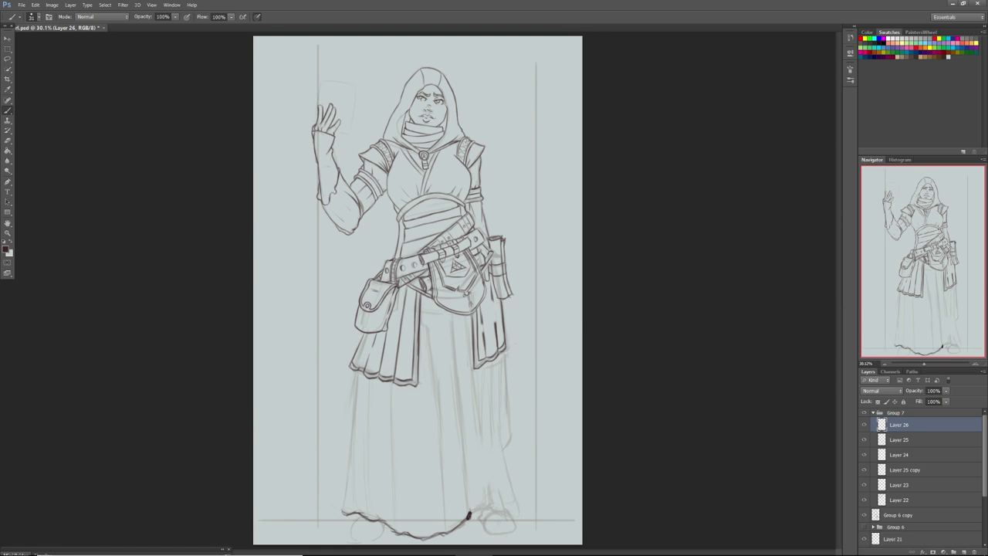
{"action": "key", "text": "ctrl+z"}
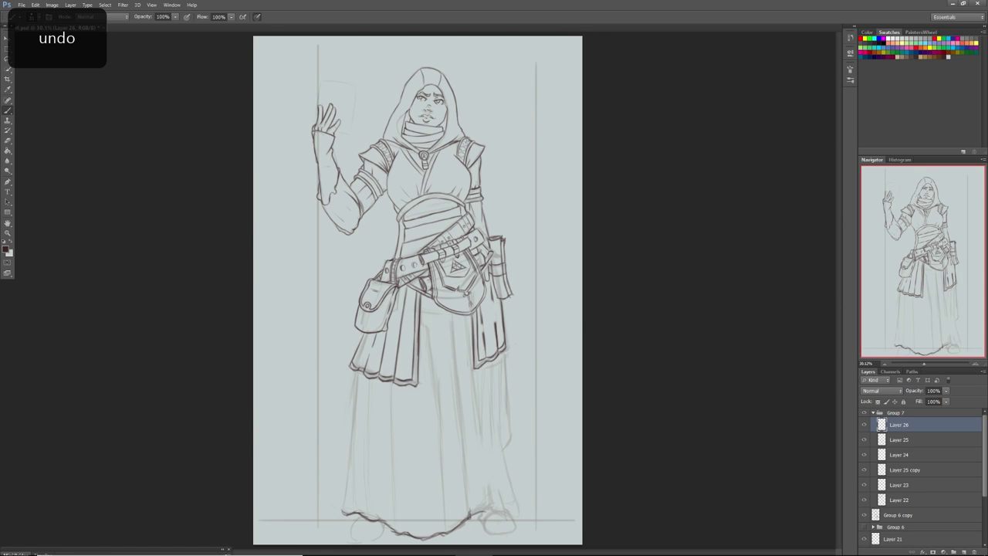
{"action": "mouse_move", "coordinate": [476, 514]}
{"action": "left_mouse_down"}
{"action": "mouse_move", "coordinate": [494, 504]}
{"action": "mouse_move", "coordinate": [510, 516]}
{"action": "left_mouse_up"}
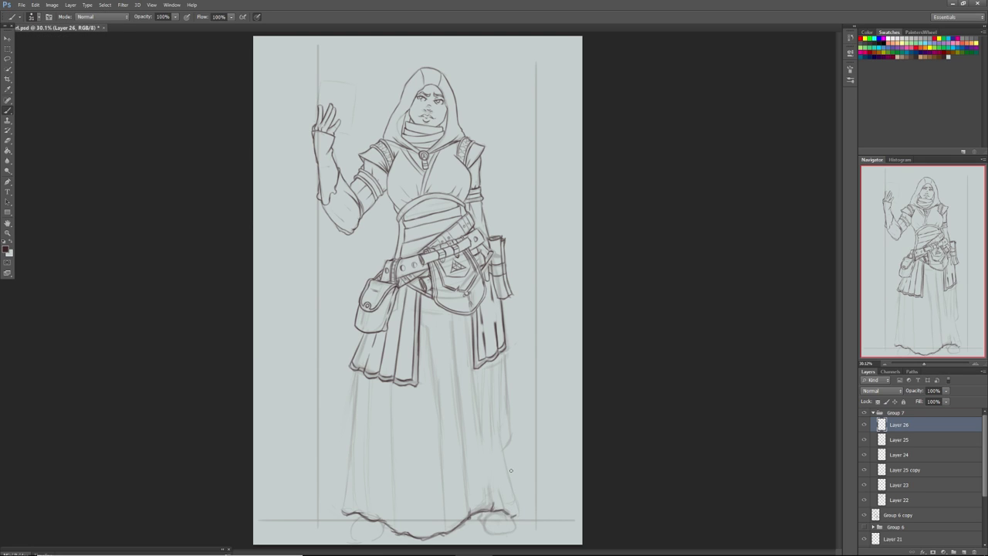
Ink the underskirt's pouch-side edge from the overskirt down to the hem
{"action": "left_click_drag", "start_coordinate": [357, 375], "coordinate": [351, 453]}
{"action": "left_click_drag", "start_coordinate": [355, 394], "coordinate": [348, 487]}
{"action": "left_click_drag", "start_coordinate": [355, 427], "coordinate": [343, 507]}
{"action": "left_click_drag", "start_coordinate": [357, 392], "coordinate": [345, 494]}
{"action": "mouse_move", "coordinate": [357, 372]}
{"action": "left_mouse_down"}
{"action": "mouse_move", "coordinate": [353, 420]}
{"action": "mouse_move", "coordinate": [356, 400]}
{"action": "left_mouse_up"}
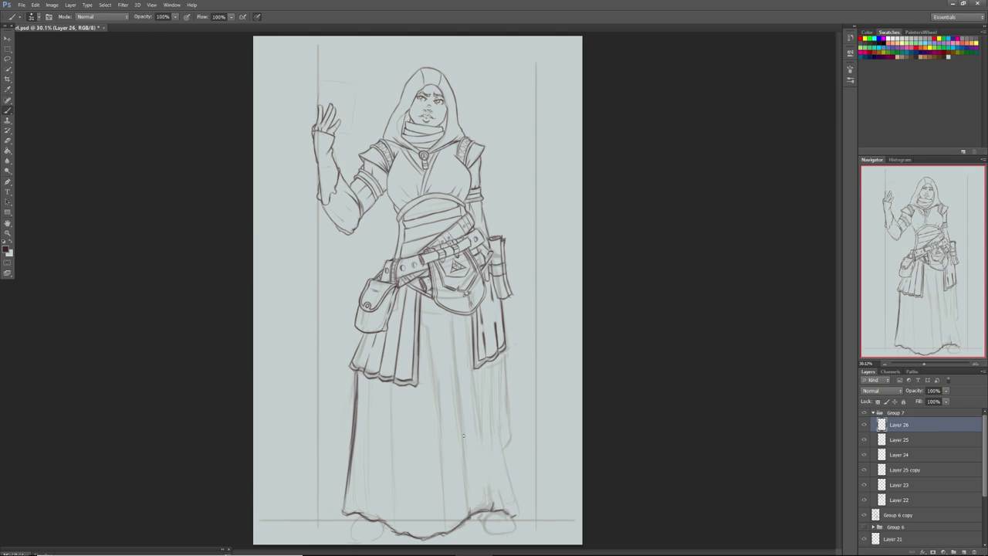
Ink the underskirt's edge opposite the pouch with overlapping strokes, flaring it outward where it meets the hem
{"action": "left_click_drag", "start_coordinate": [514, 517], "coordinate": [518, 509]}
{"action": "key", "text": "ctrl+z"}
{"action": "left_click_drag", "start_coordinate": [503, 356], "coordinate": [508, 517]}
{"action": "left_click_drag", "start_coordinate": [505, 427], "coordinate": [507, 509]}
{"action": "left_click_drag", "start_coordinate": [504, 386], "coordinate": [506, 472]}
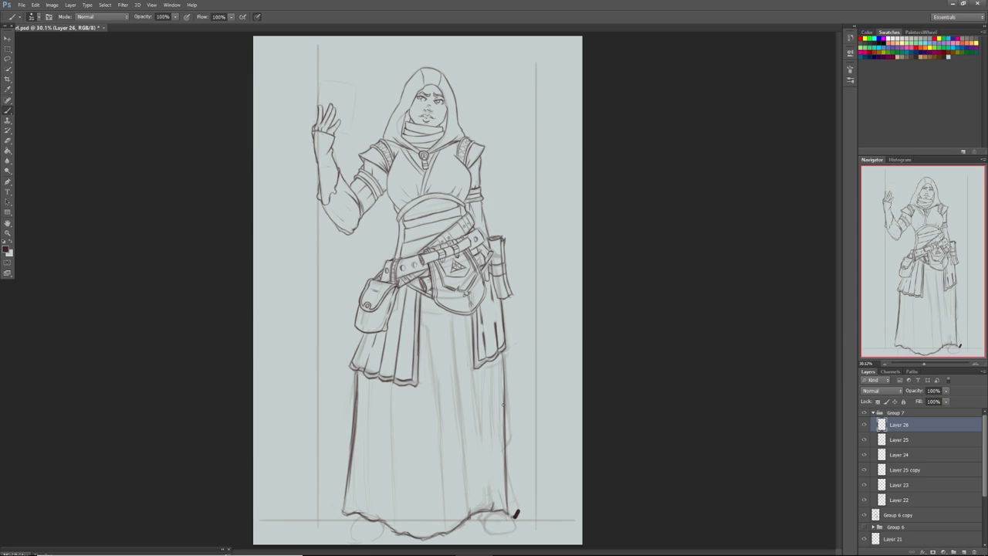
{"action": "left_click_drag", "start_coordinate": [521, 507], "coordinate": [516, 517]}
{"action": "left_click_drag", "start_coordinate": [505, 477], "coordinate": [520, 517]}
{"action": "left_click_drag", "start_coordinate": [508, 477], "coordinate": [512, 495]}
{"action": "left_click_drag", "start_coordinate": [509, 458], "coordinate": [514, 498]}
{"action": "mouse_move", "coordinate": [504, 439]}
{"action": "left_mouse_down"}
{"action": "mouse_move", "coordinate": [511, 493]}
{"action": "mouse_move", "coordinate": [512, 479]}
{"action": "left_mouse_up"}
Add a dark fold line just inside the pouch-side edge and rework the edge strokes down to the hem
{"action": "mouse_move", "coordinate": [355, 375]}
{"action": "left_mouse_down"}
{"action": "mouse_move", "coordinate": [343, 526]}
{"action": "mouse_move", "coordinate": [367, 469]}
{"action": "mouse_move", "coordinate": [348, 516]}
{"action": "mouse_move", "coordinate": [361, 410]}
{"action": "left_mouse_up"}
{"action": "left_click_drag", "start_coordinate": [356, 467], "coordinate": [367, 383]}
{"action": "left_click_drag", "start_coordinate": [359, 426], "coordinate": [367, 379]}
{"action": "mouse_move", "coordinate": [356, 471]}
{"action": "left_mouse_down"}
{"action": "mouse_move", "coordinate": [360, 426]}
{"action": "mouse_move", "coordinate": [350, 515]}
{"action": "mouse_move", "coordinate": [361, 471]}
{"action": "mouse_move", "coordinate": [352, 371]}
{"action": "left_mouse_up"}
{"action": "mouse_move", "coordinate": [351, 445]}
{"action": "left_mouse_down"}
{"action": "mouse_move", "coordinate": [353, 372]}
{"action": "mouse_move", "coordinate": [352, 429]}
{"action": "left_mouse_up"}
{"action": "mouse_move", "coordinate": [355, 468]}
{"action": "left_mouse_down"}
{"action": "mouse_move", "coordinate": [352, 429]}
{"action": "mouse_move", "coordinate": [352, 449]}
{"action": "left_mouse_up"}
{"action": "mouse_move", "coordinate": [349, 509]}
{"action": "left_mouse_down"}
{"action": "mouse_move", "coordinate": [352, 466]}
{"action": "mouse_move", "coordinate": [340, 516]}
{"action": "mouse_move", "coordinate": [359, 515]}
{"action": "mouse_move", "coordinate": [358, 450]}
{"action": "left_mouse_up"}
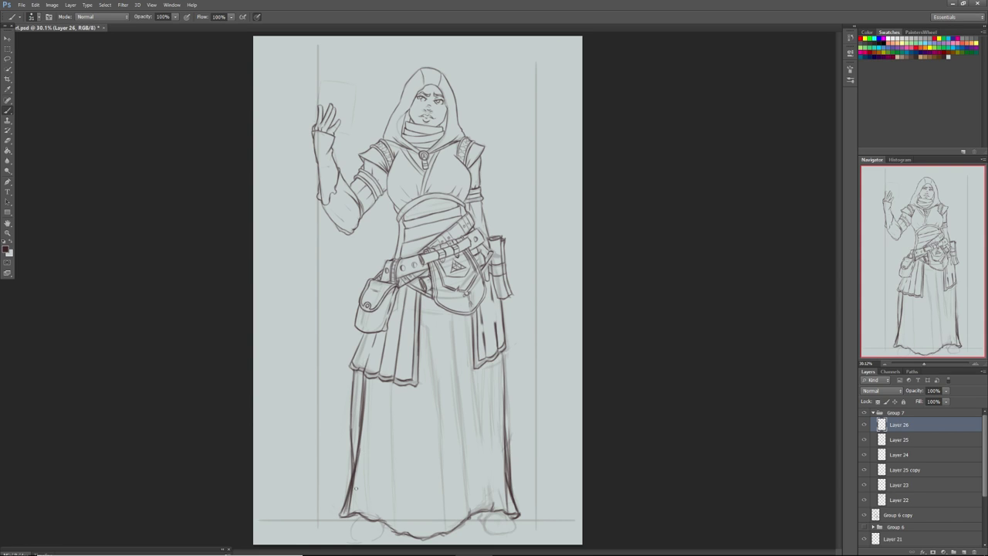
{"action": "mouse_move", "coordinate": [346, 511]}
{"action": "left_mouse_down"}
{"action": "mouse_move", "coordinate": [363, 470]}
{"action": "mouse_move", "coordinate": [361, 435]}
{"action": "left_mouse_up"}
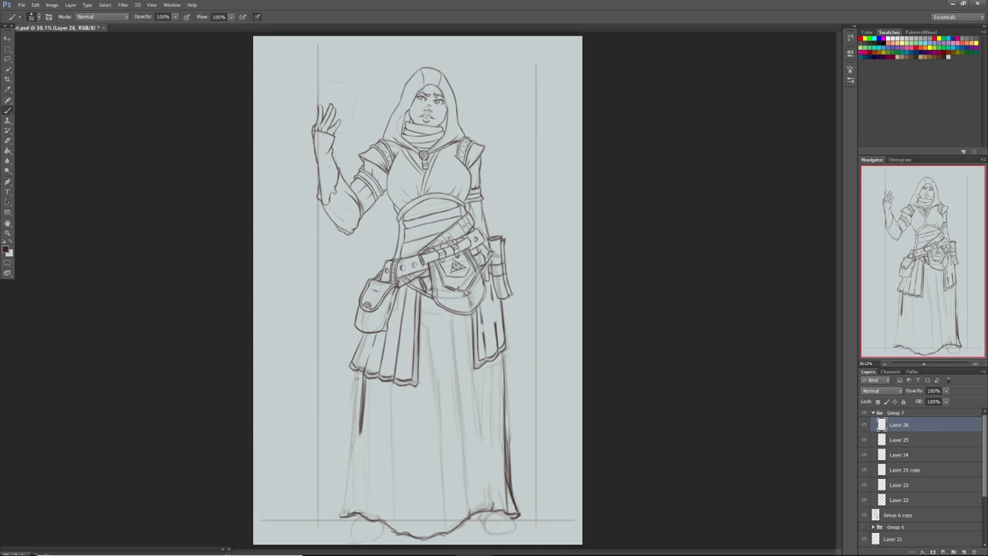
Redraw the underskirt's pouch-side edge flaring further outward and darken the adjoining stretch of hem
{"action": "mouse_move", "coordinate": [353, 379]}
{"action": "left_mouse_down"}
{"action": "mouse_move", "coordinate": [348, 424]}
{"action": "mouse_move", "coordinate": [354, 370]}
{"action": "mouse_move", "coordinate": [342, 482]}
{"action": "left_mouse_up"}
{"action": "mouse_move", "coordinate": [347, 443]}
{"action": "left_mouse_down"}
{"action": "mouse_move", "coordinate": [339, 516]}
{"action": "mouse_move", "coordinate": [339, 500]}
{"action": "left_mouse_up"}
{"action": "left_click_drag", "start_coordinate": [345, 465], "coordinate": [339, 512]}
{"action": "left_click_drag", "start_coordinate": [345, 445], "coordinate": [336, 513]}
{"action": "left_click_drag", "start_coordinate": [347, 419], "coordinate": [340, 480]}
{"action": "left_click_drag", "start_coordinate": [346, 445], "coordinate": [351, 371]}
{"action": "mouse_move", "coordinate": [344, 518]}
{"action": "left_mouse_down"}
{"action": "mouse_move", "coordinate": [337, 514]}
{"action": "mouse_move", "coordinate": [407, 533]}
{"action": "left_mouse_up"}
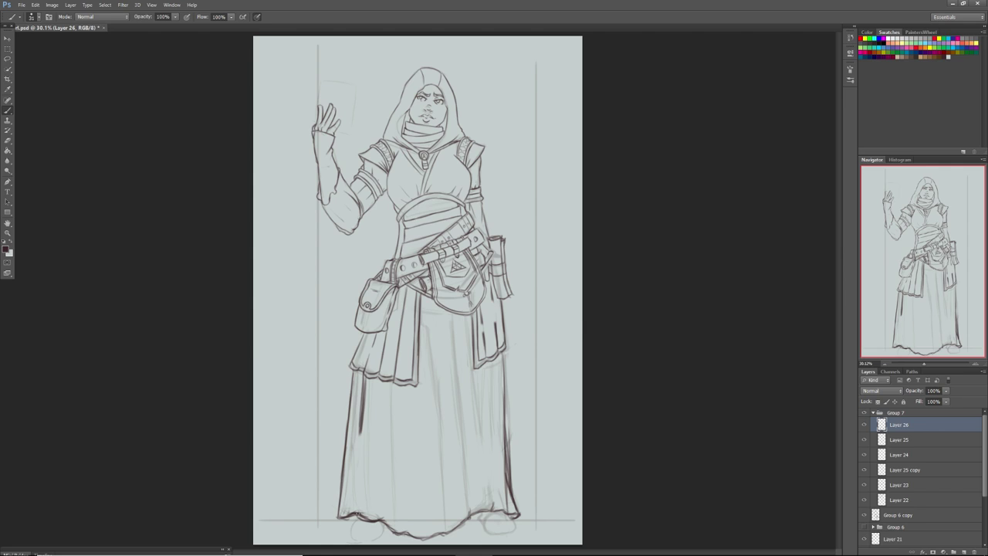
Draw vertical fold lines through the pouch side and centre of the underskirt, broken between overskirt and hem
{"action": "mouse_move", "coordinate": [363, 475]}
{"action": "left_mouse_down"}
{"action": "mouse_move", "coordinate": [362, 507]}
{"action": "mouse_move", "coordinate": [362, 457]}
{"action": "left_mouse_up"}
{"action": "left_click_drag", "start_coordinate": [362, 506], "coordinate": [362, 452]}
{"action": "left_click_drag", "start_coordinate": [404, 491], "coordinate": [403, 536]}
{"action": "mouse_move", "coordinate": [406, 467]}
{"action": "left_mouse_down"}
{"action": "mouse_move", "coordinate": [404, 529]}
{"action": "mouse_move", "coordinate": [405, 517]}
{"action": "left_mouse_up"}
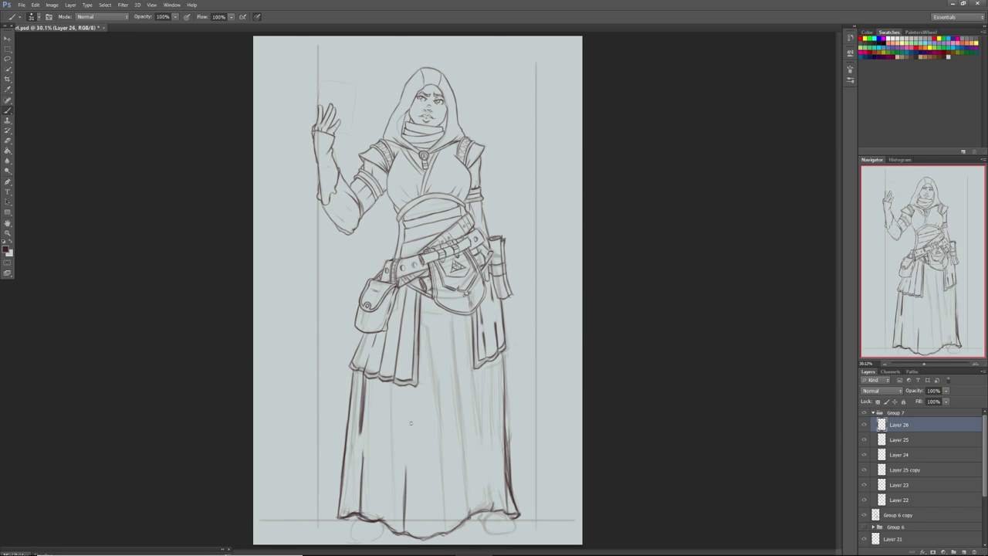
{"action": "mouse_move", "coordinate": [409, 386]}
{"action": "left_mouse_down"}
{"action": "mouse_move", "coordinate": [409, 447]}
{"action": "mouse_move", "coordinate": [409, 425]}
{"action": "left_mouse_up"}
{"action": "left_click_drag", "start_coordinate": [446, 531], "coordinate": [448, 510]}
{"action": "mouse_move", "coordinate": [450, 460]}
{"action": "left_mouse_down"}
{"action": "mouse_move", "coordinate": [447, 528]}
{"action": "mouse_move", "coordinate": [448, 504]}
{"action": "left_mouse_up"}
{"action": "mouse_move", "coordinate": [450, 432]}
{"action": "left_mouse_down"}
{"action": "mouse_move", "coordinate": [452, 352]}
{"action": "mouse_move", "coordinate": [451, 412]}
{"action": "left_mouse_up"}
{"action": "left_click_drag", "start_coordinate": [450, 319], "coordinate": [452, 417]}
{"action": "left_click_drag", "start_coordinate": [451, 359], "coordinate": [454, 434]}
Draw long vertical fold lines on the side of the underskirt opposite the pouch, rising from the hem
{"action": "mouse_move", "coordinate": [468, 520]}
{"action": "left_mouse_down"}
{"action": "mouse_move", "coordinate": [509, 508]}
{"action": "mouse_move", "coordinate": [491, 466]}
{"action": "left_mouse_up"}
{"action": "left_click_drag", "start_coordinate": [492, 508], "coordinate": [490, 366]}
{"action": "left_click_drag", "start_coordinate": [489, 427], "coordinate": [490, 391]}
{"action": "left_click_drag", "start_coordinate": [469, 522], "coordinate": [470, 413]}
{"action": "mouse_move", "coordinate": [471, 466]}
{"action": "left_mouse_down"}
{"action": "mouse_move", "coordinate": [473, 395]}
{"action": "mouse_move", "coordinate": [472, 428]}
{"action": "left_mouse_up"}
{"action": "left_click_drag", "start_coordinate": [474, 432], "coordinate": [473, 395]}
{"action": "left_click_drag", "start_coordinate": [471, 469], "coordinate": [473, 418]}
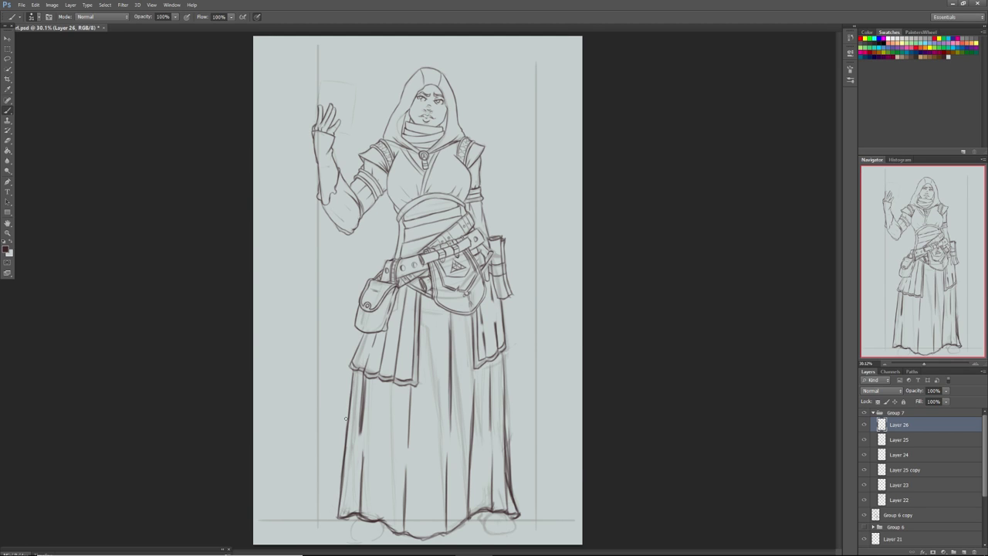
Hide the Group 6 copy layer, lasso the pouch-side skirt edge, rotate it outward by 4.19°, apply, and deselect
{"action": "left_click", "coordinate": [8, 58]}
{"action": "left_click", "coordinate": [864, 515]}
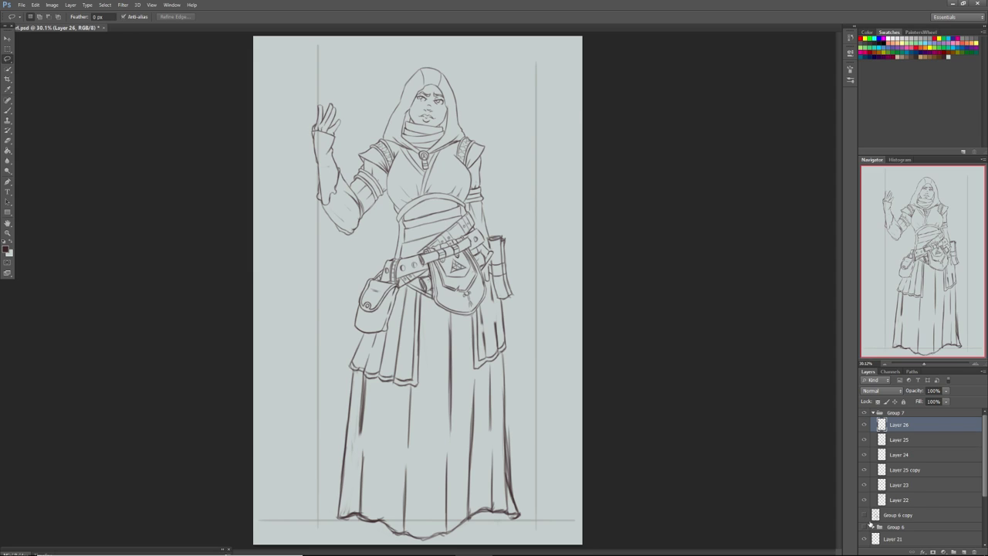
{"action": "mouse_move", "coordinate": [335, 525]}
{"action": "left_mouse_down"}
{"action": "mouse_move", "coordinate": [360, 526]}
{"action": "mouse_move", "coordinate": [374, 463]}
{"action": "mouse_move", "coordinate": [375, 398]}
{"action": "mouse_move", "coordinate": [360, 442]}
{"action": "mouse_move", "coordinate": [357, 377]}
{"action": "mouse_move", "coordinate": [327, 479]}
{"action": "mouse_move", "coordinate": [326, 521]}
{"action": "mouse_move", "coordinate": [325, 490]}
{"action": "left_mouse_up"}
{"action": "left_click", "coordinate": [8, 39]}
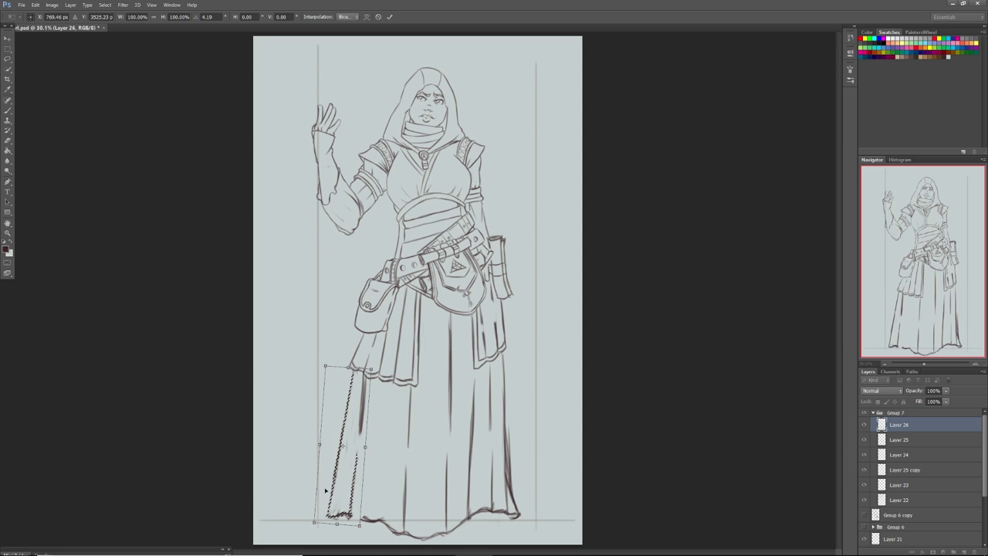
{"action": "left_click", "coordinate": [7, 49]}
{"action": "left_click", "coordinate": [456, 210]}
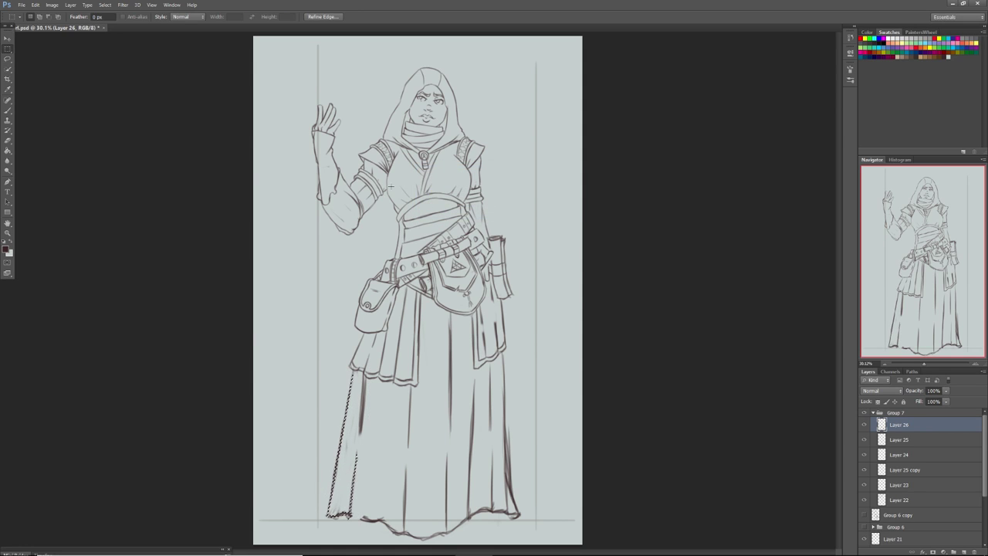
{"action": "left_click", "coordinate": [8, 49]}
{"action": "left_click", "coordinate": [210, 240]}
Redraw the hem across the gap between the rotated pouch-side edge and the rest of the underskirt
{"action": "left_click", "coordinate": [8, 111]}
{"action": "left_click_drag", "start_coordinate": [347, 514], "coordinate": [369, 522]}
{"action": "left_click_drag", "start_coordinate": [348, 514], "coordinate": [401, 529]}
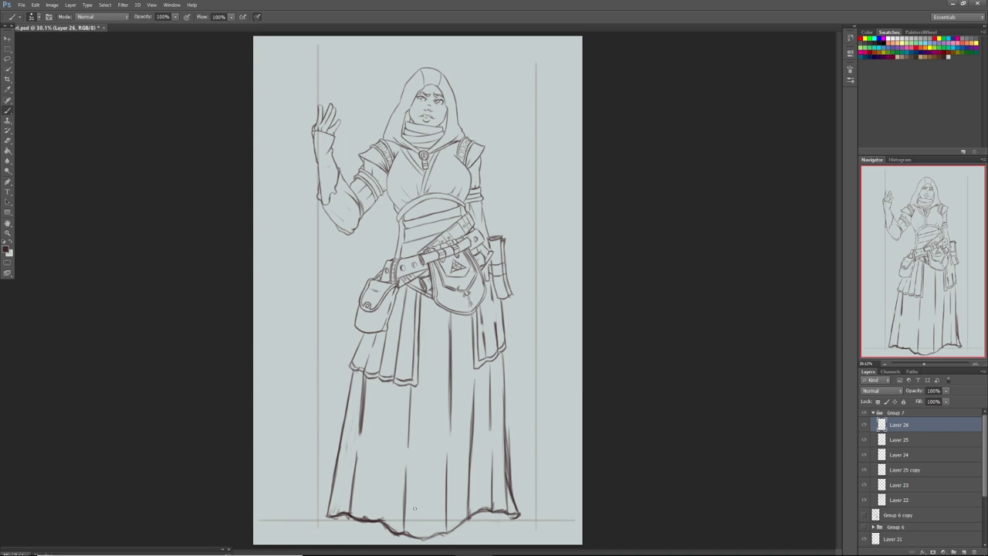
Show the Group 6 copy layer and ink the pouch-side shoe with toe cap and sole, using a 15 px brush
{"action": "left_click", "coordinate": [864, 513]}
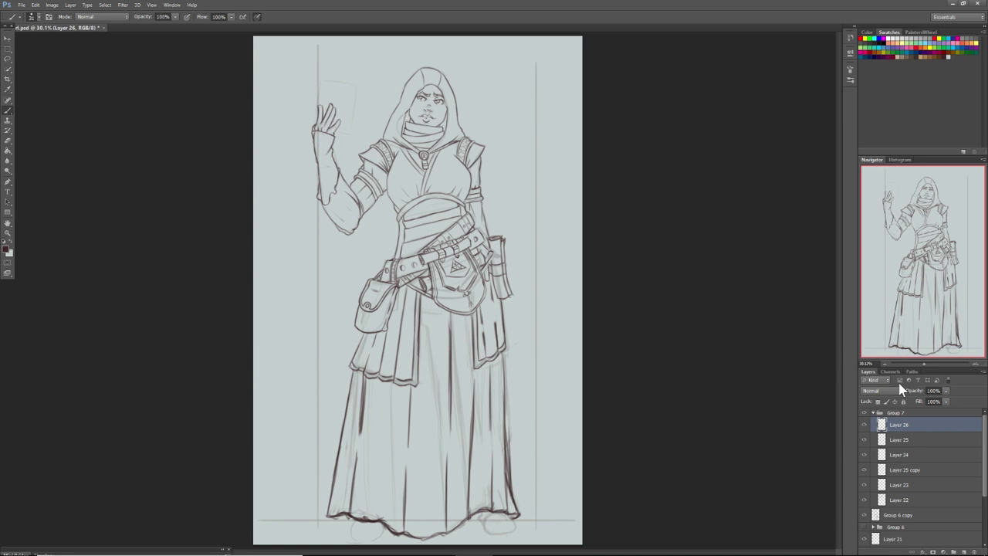
{"action": "left_click_drag", "start_coordinate": [923, 364], "coordinate": [929, 363]}
{"action": "left_click_drag", "start_coordinate": [923, 282], "coordinate": [900, 352]}
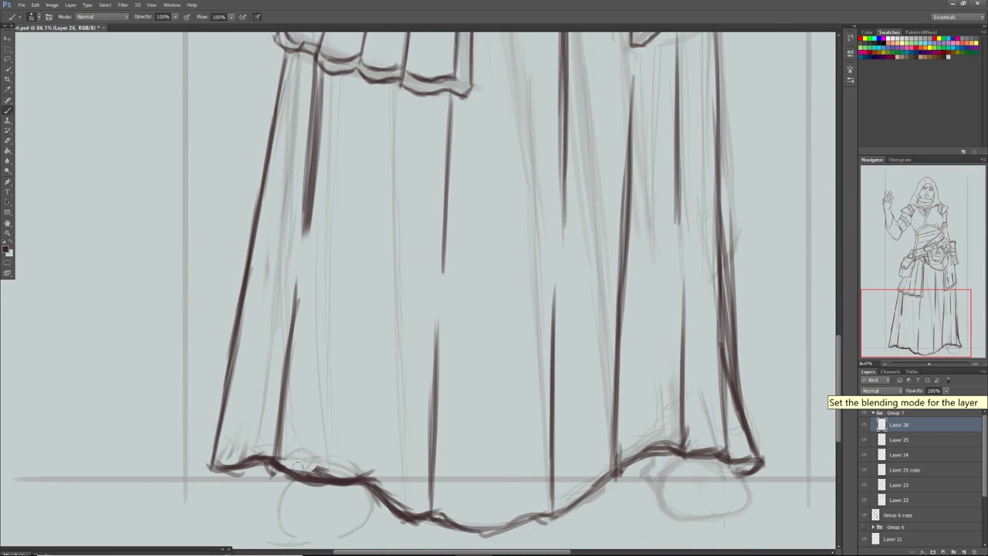
{"action": "mouse_move", "coordinate": [281, 505]}
{"action": "left_mouse_down"}
{"action": "mouse_move", "coordinate": [312, 468]}
{"action": "mouse_move", "coordinate": [284, 529]}
{"action": "mouse_move", "coordinate": [281, 518]}
{"action": "mouse_move", "coordinate": [288, 509]}
{"action": "mouse_move", "coordinate": [318, 541]}
{"action": "mouse_move", "coordinate": [313, 525]}
{"action": "mouse_move", "coordinate": [362, 492]}
{"action": "left_mouse_up"}
{"action": "left_click_drag", "start_coordinate": [347, 540], "coordinate": [350, 478]}
{"action": "mouse_move", "coordinate": [365, 527]}
{"action": "left_mouse_down"}
{"action": "mouse_move", "coordinate": [364, 487]}
{"action": "mouse_move", "coordinate": [368, 508]}
{"action": "mouse_move", "coordinate": [348, 537]}
{"action": "mouse_move", "coordinate": [358, 529]}
{"action": "left_mouse_up"}
{"action": "right_click", "coordinate": [335, 513]}
{"action": "left_click_drag", "start_coordinate": [349, 406], "coordinate": [334, 415]}
{"action": "left_click", "coordinate": [278, 527]}
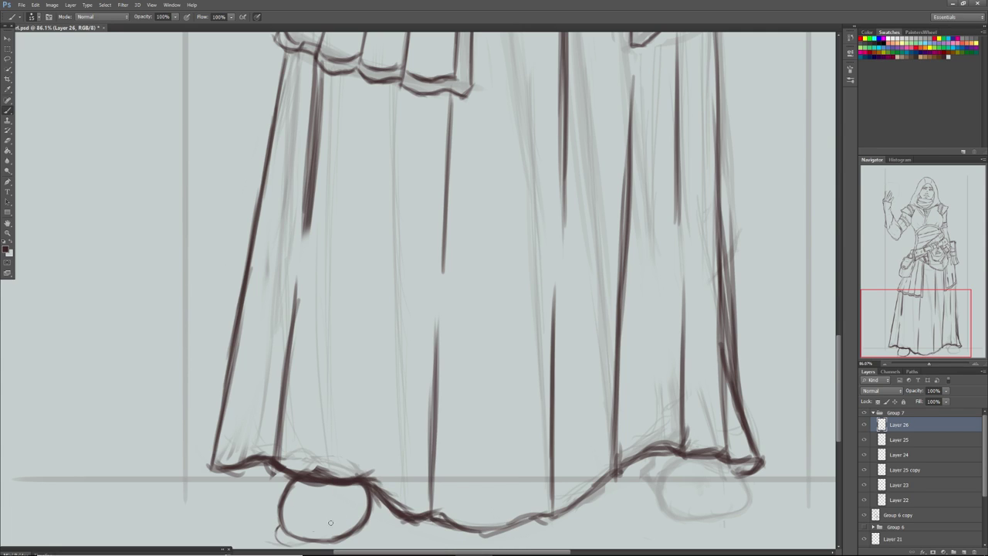
{"action": "mouse_move", "coordinate": [275, 539]}
{"action": "left_mouse_down"}
{"action": "mouse_move", "coordinate": [352, 542]}
{"action": "mouse_move", "coordinate": [365, 533]}
{"action": "mouse_move", "coordinate": [327, 547]}
{"action": "mouse_move", "coordinate": [356, 541]}
{"action": "mouse_move", "coordinate": [376, 497]}
{"action": "left_mouse_up"}
{"action": "mouse_move", "coordinate": [357, 545]}
{"action": "left_mouse_down"}
{"action": "mouse_move", "coordinate": [374, 520]}
{"action": "mouse_move", "coordinate": [340, 491]}
{"action": "left_mouse_up"}
{"action": "mouse_move", "coordinate": [363, 523]}
{"action": "left_mouse_down"}
{"action": "mouse_move", "coordinate": [343, 488]}
{"action": "mouse_move", "coordinate": [315, 488]}
{"action": "mouse_move", "coordinate": [332, 486]}
{"action": "mouse_move", "coordinate": [346, 490]}
{"action": "mouse_move", "coordinate": [317, 494]}
{"action": "mouse_move", "coordinate": [285, 530]}
{"action": "left_mouse_up"}
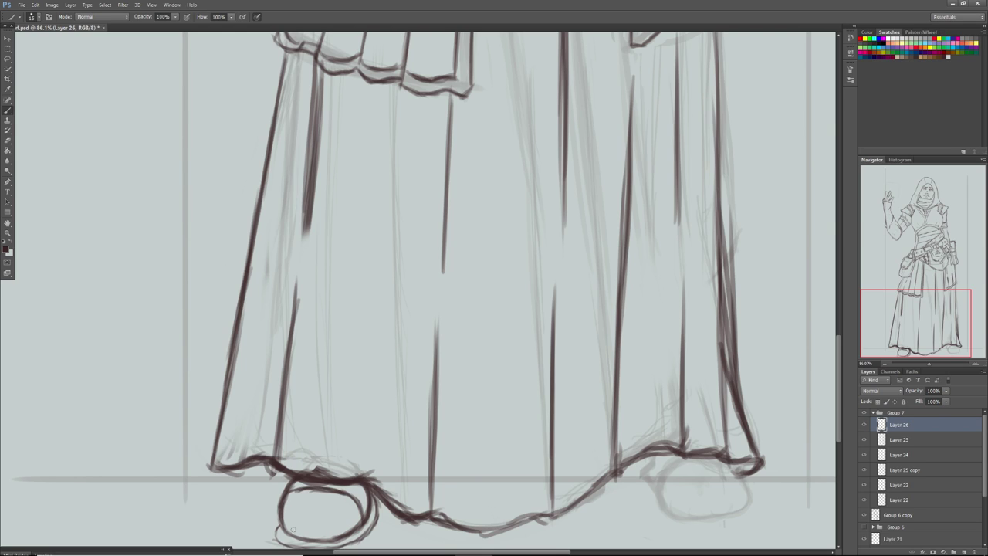
Ink the shoe opposite the pouch side beneath the hem, with its rounded toe cap, side, and sole
{"action": "mouse_move", "coordinate": [644, 458]}
{"action": "left_mouse_down"}
{"action": "mouse_move", "coordinate": [652, 484]}
{"action": "mouse_move", "coordinate": [646, 456]}
{"action": "mouse_move", "coordinate": [643, 477]}
{"action": "mouse_move", "coordinate": [659, 494]}
{"action": "mouse_move", "coordinate": [663, 484]}
{"action": "mouse_move", "coordinate": [668, 511]}
{"action": "mouse_move", "coordinate": [660, 497]}
{"action": "mouse_move", "coordinate": [695, 514]}
{"action": "mouse_move", "coordinate": [666, 494]}
{"action": "mouse_move", "coordinate": [736, 500]}
{"action": "mouse_move", "coordinate": [684, 508]}
{"action": "mouse_move", "coordinate": [705, 515]}
{"action": "mouse_move", "coordinate": [677, 510]}
{"action": "mouse_move", "coordinate": [711, 517]}
{"action": "mouse_move", "coordinate": [682, 512]}
{"action": "mouse_move", "coordinate": [725, 514]}
{"action": "mouse_move", "coordinate": [688, 514]}
{"action": "mouse_move", "coordinate": [737, 505]}
{"action": "mouse_move", "coordinate": [744, 480]}
{"action": "mouse_move", "coordinate": [732, 512]}
{"action": "left_mouse_up"}
{"action": "mouse_move", "coordinate": [741, 467]}
{"action": "left_mouse_down"}
{"action": "mouse_move", "coordinate": [733, 513]}
{"action": "mouse_move", "coordinate": [705, 457]}
{"action": "mouse_move", "coordinate": [687, 459]}
{"action": "left_mouse_up"}
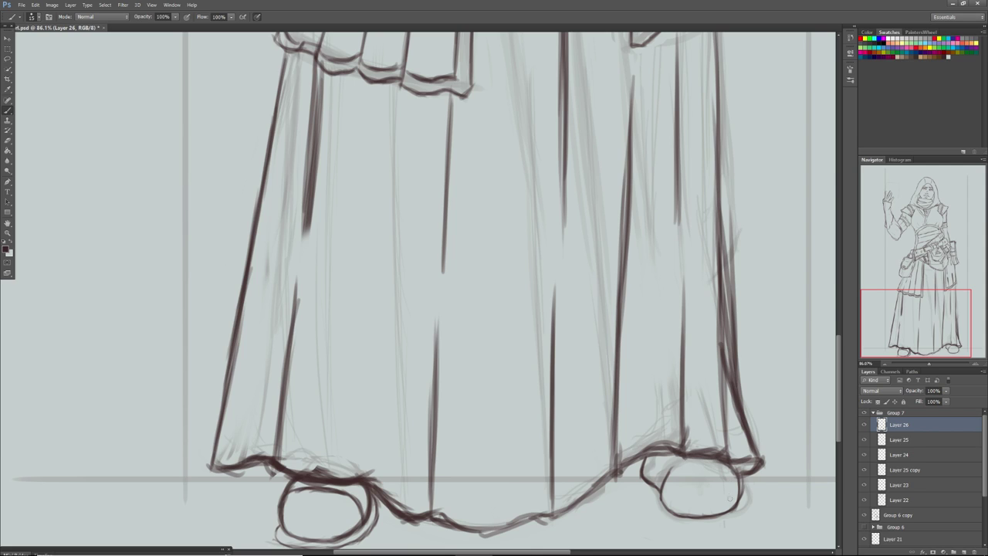
{"action": "left_click_drag", "start_coordinate": [741, 499], "coordinate": [740, 504]}
{"action": "mouse_move", "coordinate": [634, 479]}
{"action": "left_mouse_down"}
{"action": "mouse_move", "coordinate": [659, 510]}
{"action": "mouse_move", "coordinate": [668, 499]}
{"action": "mouse_move", "coordinate": [679, 513]}
{"action": "mouse_move", "coordinate": [667, 516]}
{"action": "mouse_move", "coordinate": [736, 518]}
{"action": "mouse_move", "coordinate": [701, 523]}
{"action": "mouse_move", "coordinate": [743, 514]}
{"action": "left_mouse_up"}
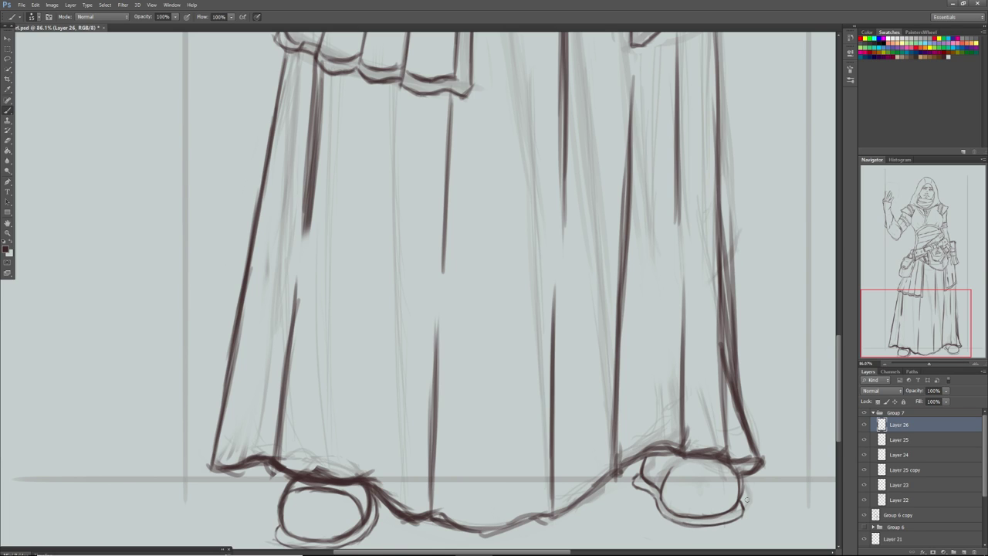
{"action": "mouse_move", "coordinate": [669, 507]}
{"action": "left_mouse_down"}
{"action": "mouse_move", "coordinate": [669, 484]}
{"action": "mouse_move", "coordinate": [667, 504]}
{"action": "mouse_move", "coordinate": [705, 456]}
{"action": "mouse_move", "coordinate": [708, 465]}
{"action": "mouse_move", "coordinate": [736, 468]}
{"action": "left_mouse_up"}
Hide the Group 6 copy sketch layer and keep Layer 26 at 100% opacity
{"action": "left_click_drag", "start_coordinate": [929, 364], "coordinate": [925, 364]}
{"action": "left_click", "coordinate": [865, 515]}
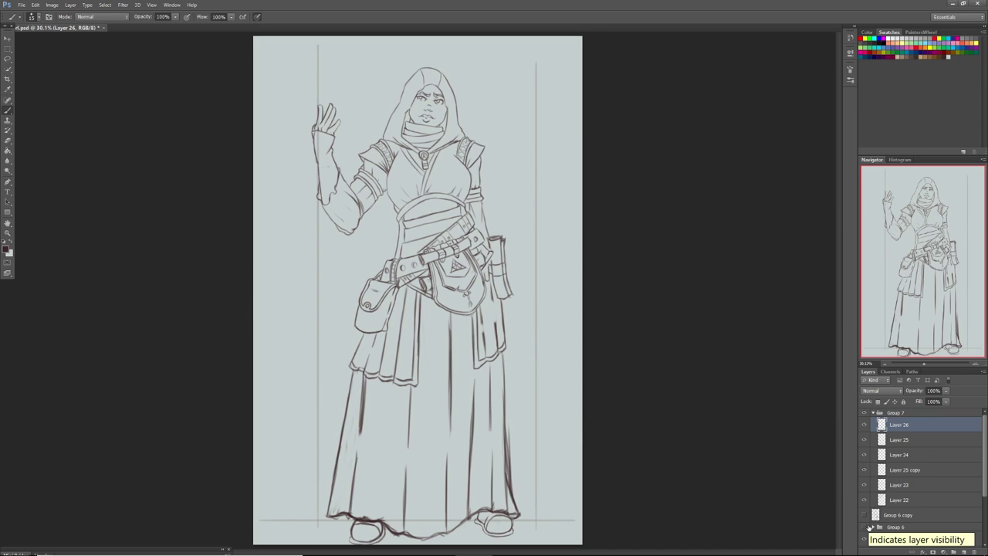
{"action": "left_click", "coordinate": [946, 390]}
{"action": "mouse_move", "coordinate": [942, 398]}
{"action": "left_mouse_down"}
{"action": "mouse_move", "coordinate": [931, 413]}
{"action": "mouse_move", "coordinate": [948, 399]}
{"action": "left_mouse_up"}
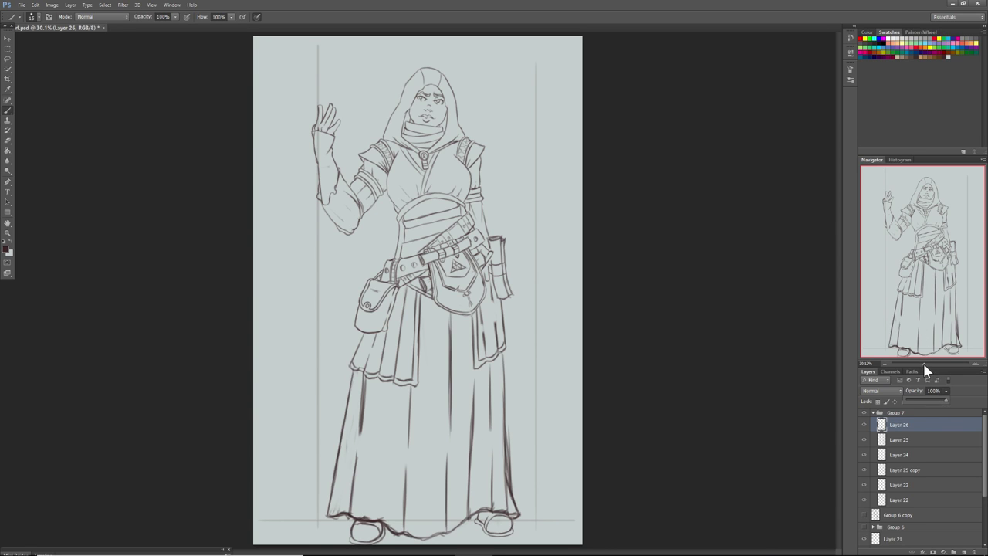
Lighten the thick upper fold line near the pouch-side skirt edge with a soft 60 px eraser
{"action": "left_click_drag", "start_coordinate": [922, 360], "coordinate": [929, 368]}
{"action": "left_click_drag", "start_coordinate": [927, 273], "coordinate": [923, 383]}
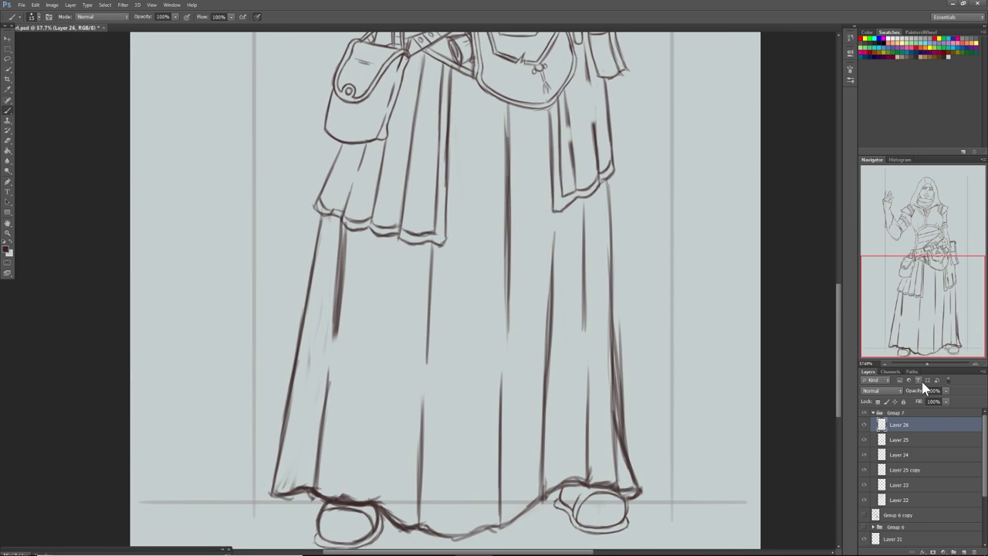
{"action": "left_click", "coordinate": [8, 140]}
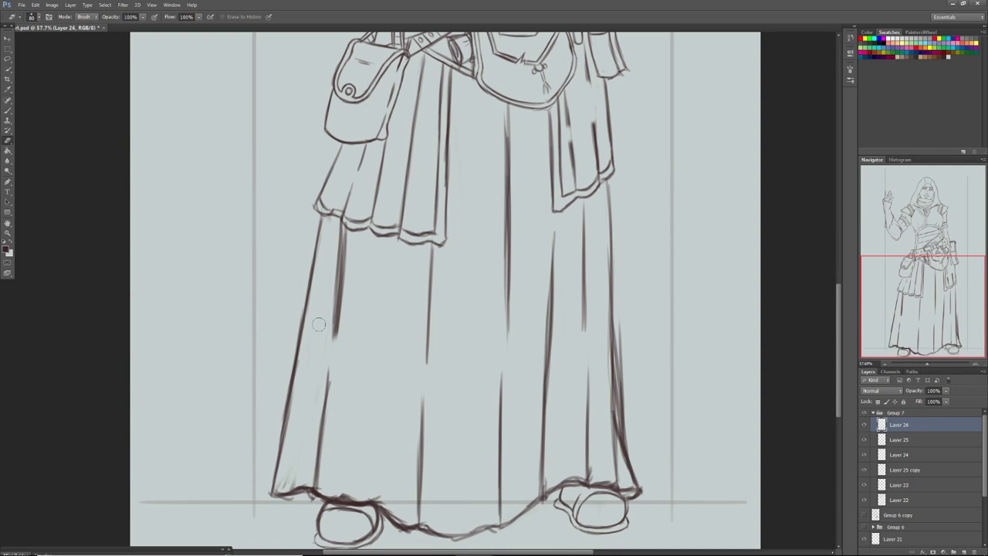
{"action": "key", "text": "bracketleft"}
{"action": "key", "text": "bracketright"}
{"action": "key", "text": "bracketright"}
{"action": "mouse_move", "coordinate": [348, 232]}
{"action": "left_mouse_down"}
{"action": "mouse_move", "coordinate": [349, 280]}
{"action": "mouse_move", "coordinate": [349, 219]}
{"action": "mouse_move", "coordinate": [336, 360]}
{"action": "left_mouse_up"}
Set the eraser to a 60 px round tip at 100% hardness and trim the upper pouch-side fold to a thin line
{"action": "right_click", "coordinate": [350, 317]}
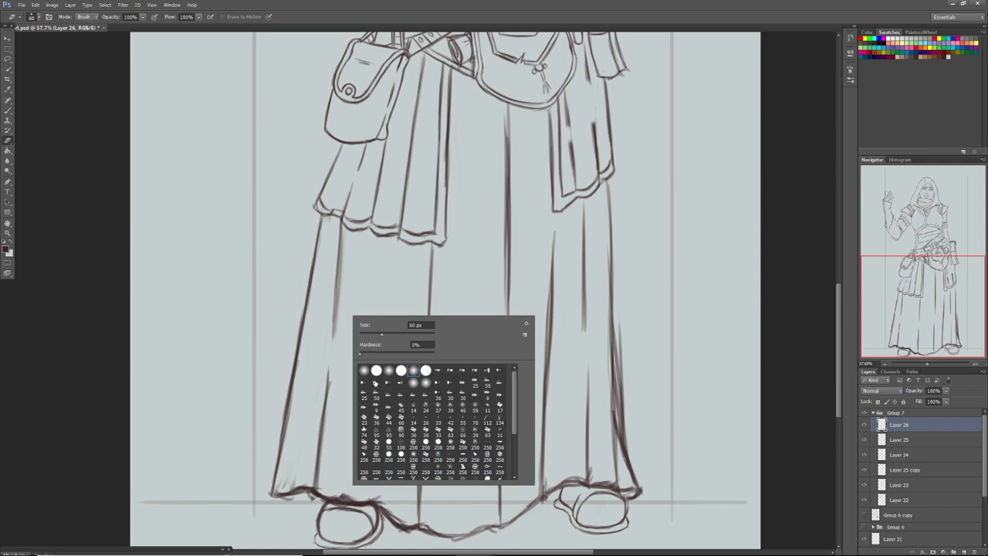
{"action": "left_click", "coordinate": [400, 371]}
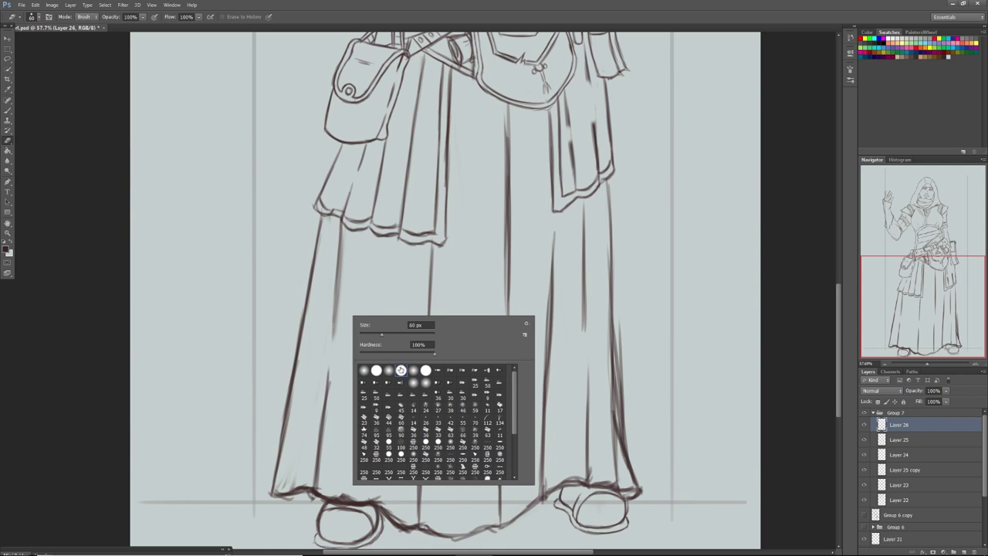
{"action": "left_click", "coordinate": [350, 237]}
{"action": "left_click_drag", "start_coordinate": [350, 217], "coordinate": [339, 335]}
{"action": "left_click_drag", "start_coordinate": [346, 260], "coordinate": [340, 323]}
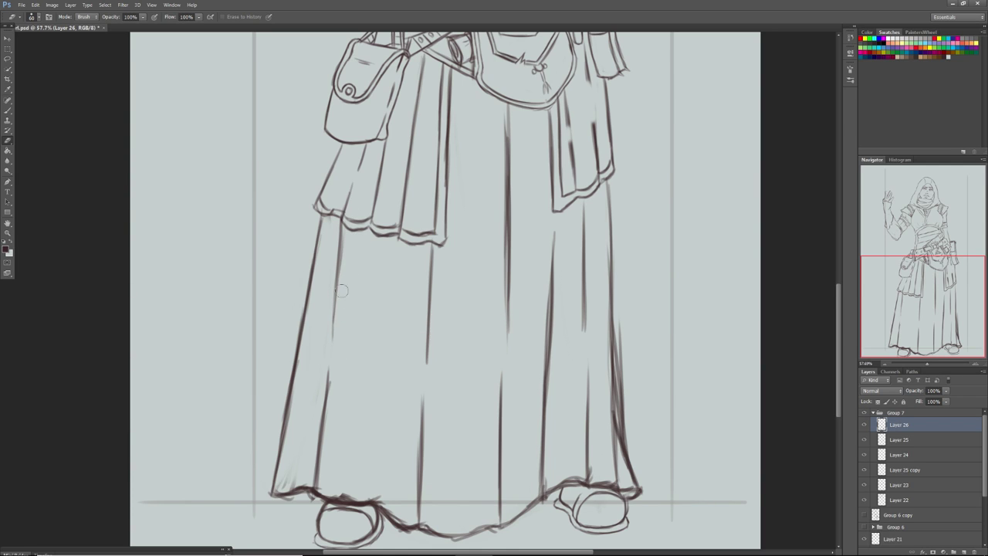
{"action": "left_click_drag", "start_coordinate": [342, 287], "coordinate": [343, 203]}
Erase the lower pouch-side fold line, thin the rough hem above and beside the pouch-side shoe, and return to the Brush tool
{"action": "left_click_drag", "start_coordinate": [336, 382], "coordinate": [325, 417]}
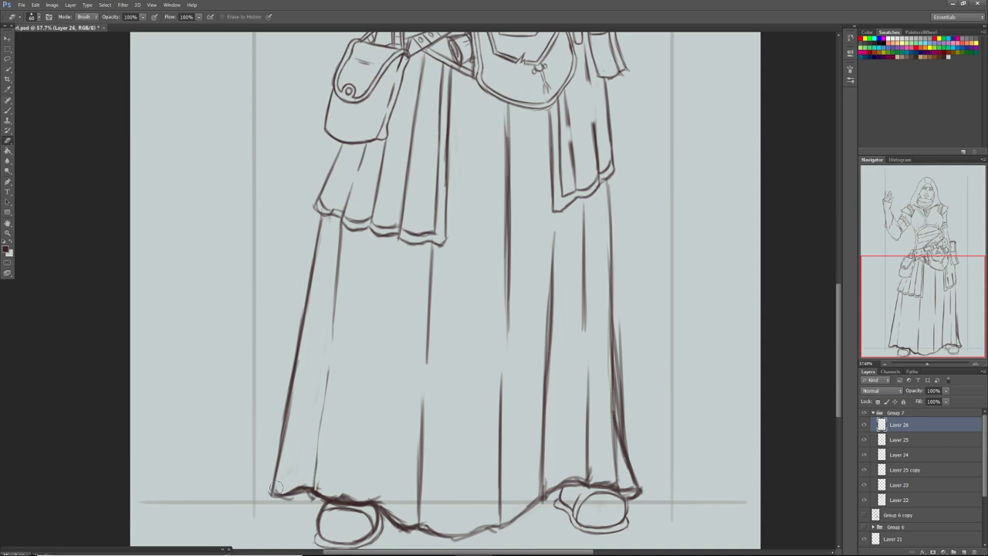
{"action": "mouse_move", "coordinate": [312, 482]}
{"action": "left_mouse_down"}
{"action": "mouse_move", "coordinate": [326, 379]}
{"action": "mouse_move", "coordinate": [314, 488]}
{"action": "left_mouse_up"}
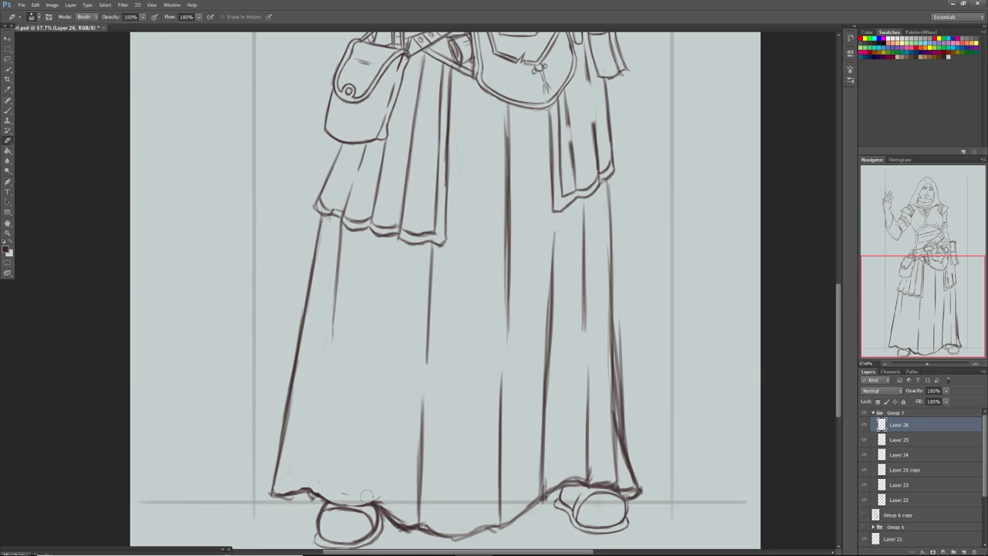
{"action": "mouse_move", "coordinate": [317, 484]}
{"action": "left_mouse_down"}
{"action": "mouse_move", "coordinate": [280, 490]}
{"action": "mouse_move", "coordinate": [327, 483]}
{"action": "left_mouse_up"}
{"action": "mouse_move", "coordinate": [403, 512]}
{"action": "left_mouse_down"}
{"action": "mouse_move", "coordinate": [393, 514]}
{"action": "mouse_move", "coordinate": [422, 535]}
{"action": "mouse_move", "coordinate": [394, 517]}
{"action": "left_mouse_up"}
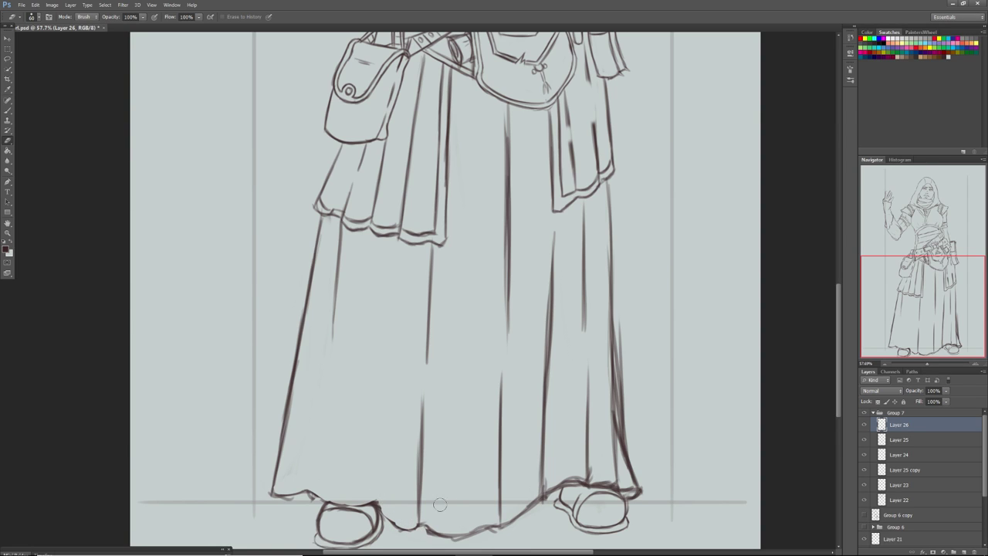
{"action": "left_click", "coordinate": [7, 110]}
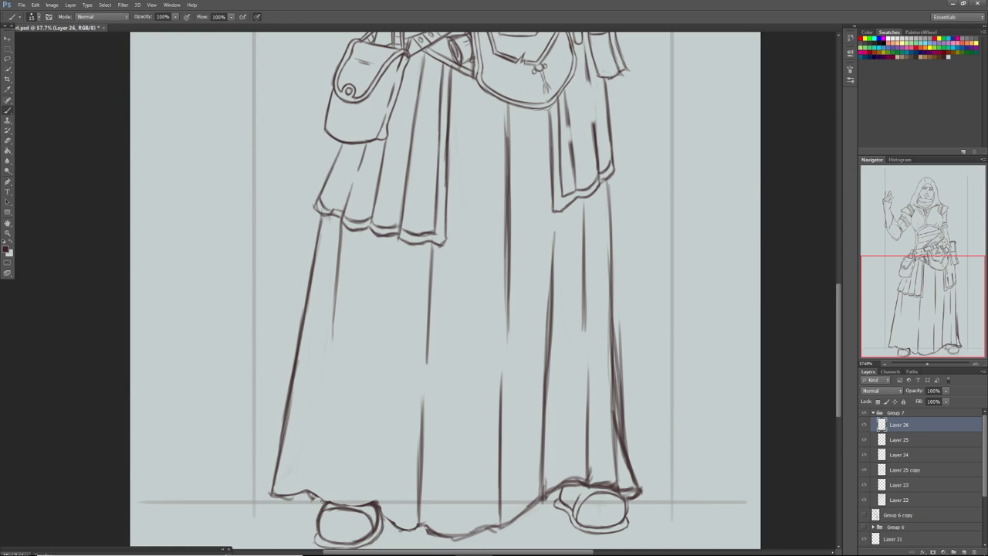
Ink two tapered fold lines rising from the skirt hem on either side of the pouch-side shoe
{"action": "mouse_move", "coordinate": [326, 504]}
{"action": "left_mouse_down"}
{"action": "mouse_move", "coordinate": [306, 491]}
{"action": "mouse_move", "coordinate": [330, 505]}
{"action": "mouse_move", "coordinate": [311, 456]}
{"action": "left_mouse_up"}
{"action": "left_click_drag", "start_coordinate": [311, 489], "coordinate": [318, 403]}
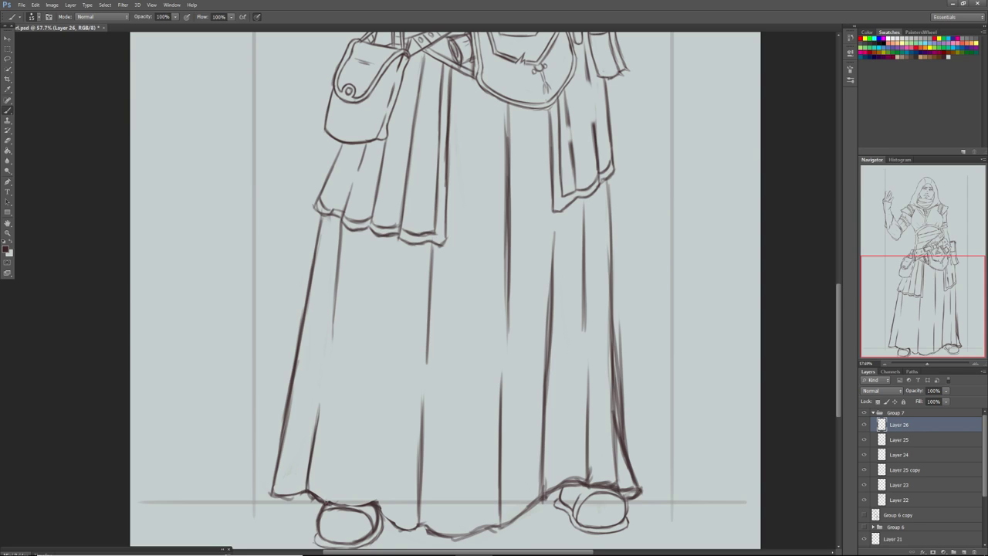
{"action": "mouse_move", "coordinate": [318, 503]}
{"action": "left_mouse_down"}
{"action": "mouse_move", "coordinate": [376, 501]}
{"action": "mouse_move", "coordinate": [389, 522]}
{"action": "mouse_move", "coordinate": [416, 523]}
{"action": "mouse_move", "coordinate": [383, 460]}
{"action": "left_mouse_up"}
{"action": "key", "text": "ctrl+z"}
{"action": "left_click_drag", "start_coordinate": [378, 502], "coordinate": [388, 441]}
{"action": "left_click_drag", "start_coordinate": [378, 488], "coordinate": [388, 419]}
{"action": "left_click_drag", "start_coordinate": [382, 452], "coordinate": [387, 423]}
Sketch a short, light fold line at mid-skirt above the inner edge of the pouch-side shoe
{"action": "left_click_drag", "start_coordinate": [392, 355], "coordinate": [398, 297]}
{"action": "left_click_drag", "start_coordinate": [390, 390], "coordinate": [397, 295]}
{"action": "left_click_drag", "start_coordinate": [397, 359], "coordinate": [400, 306]}
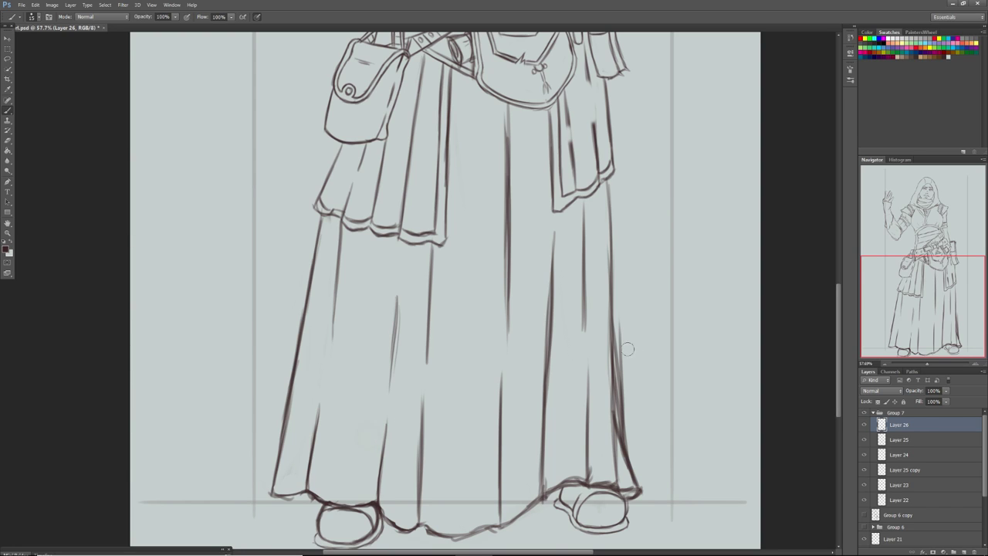
Erase the rough doubled strokes along the lower outer skirt edge opposite the pouch, leaving one thin contour
{"action": "mouse_move", "coordinate": [625, 326]}
{"action": "left_mouse_down"}
{"action": "mouse_move", "coordinate": [623, 442]}
{"action": "mouse_move", "coordinate": [619, 409]}
{"action": "left_mouse_up"}
{"action": "left_click_drag", "start_coordinate": [620, 345], "coordinate": [617, 433]}
{"action": "left_click_drag", "start_coordinate": [617, 361], "coordinate": [622, 449]}
{"action": "left_click_drag", "start_coordinate": [614, 380], "coordinate": [615, 435]}
{"action": "mouse_move", "coordinate": [608, 354]}
{"action": "left_mouse_down"}
{"action": "mouse_move", "coordinate": [608, 420]}
{"action": "mouse_move", "coordinate": [621, 397]}
{"action": "left_mouse_up"}
{"action": "left_click_drag", "start_coordinate": [626, 445], "coordinate": [617, 367]}
{"action": "left_click_drag", "start_coordinate": [625, 422], "coordinate": [613, 331]}
Touch up the join in the outer skirt edge opposite the pouch and clean up the hem over the nearby shoe
{"action": "mouse_move", "coordinate": [619, 380]}
{"action": "left_mouse_down"}
{"action": "mouse_move", "coordinate": [613, 338]}
{"action": "mouse_move", "coordinate": [612, 401]}
{"action": "left_mouse_up"}
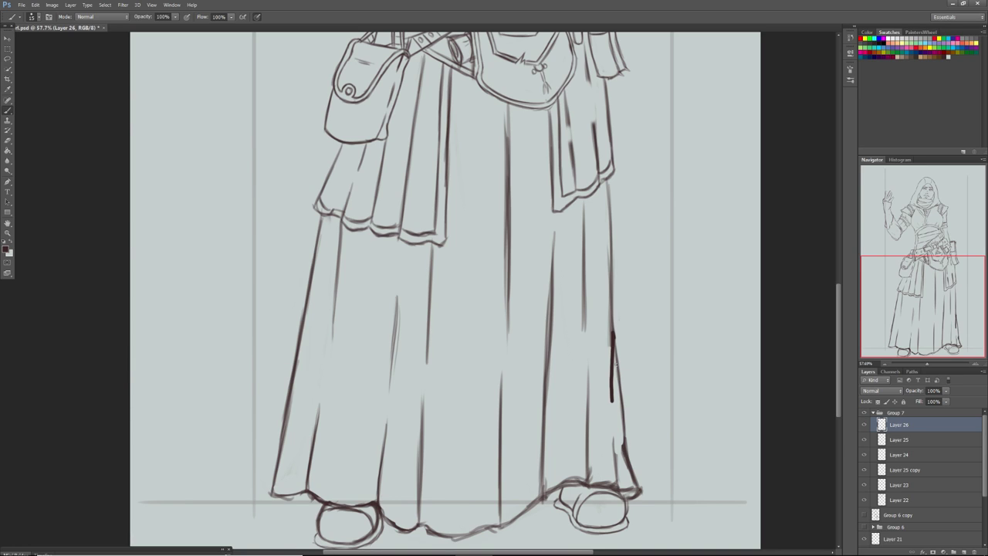
{"action": "key", "text": "ctrl+z"}
{"action": "left_click_drag", "start_coordinate": [612, 339], "coordinate": [611, 394]}
{"action": "left_click_drag", "start_coordinate": [612, 344], "coordinate": [612, 408]}
{"action": "left_click_drag", "start_coordinate": [612, 340], "coordinate": [611, 429]}
{"action": "left_click_drag", "start_coordinate": [612, 395], "coordinate": [615, 426]}
{"action": "key", "text": "ctrl+z"}
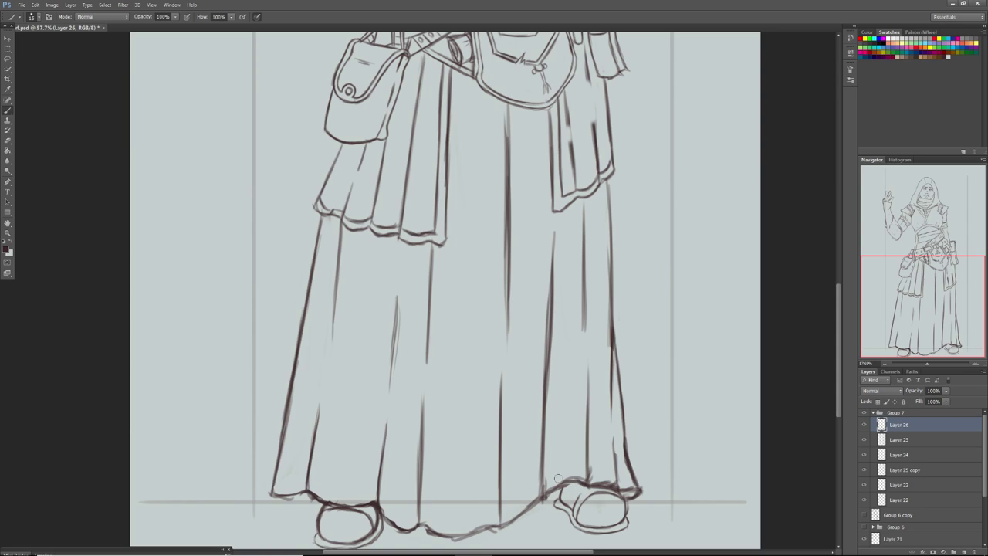
{"action": "left_click_drag", "start_coordinate": [554, 495], "coordinate": [585, 486]}
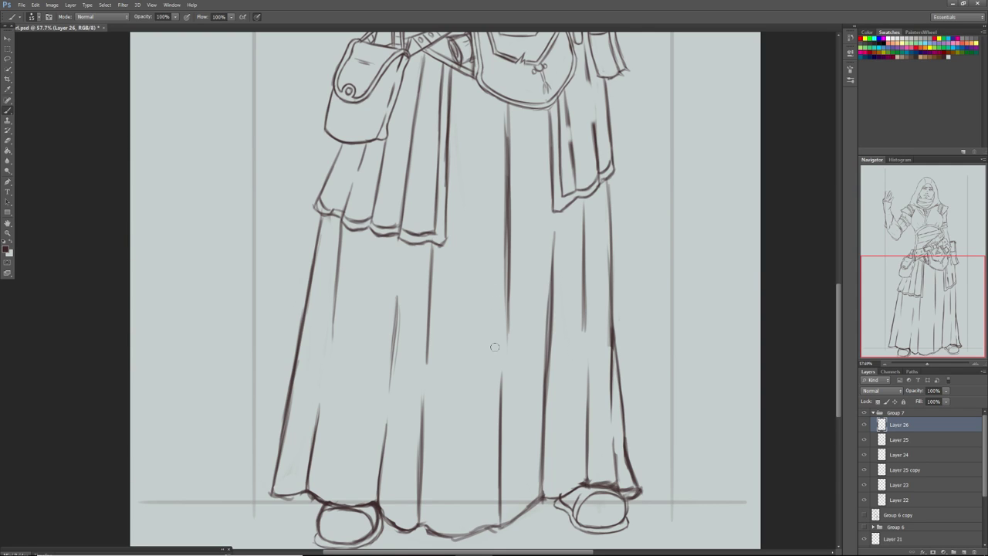
Set the eraser to a hard round 26 px tip and thin the long central fold below the front pouch
{"action": "left_click", "coordinate": [9, 142]}
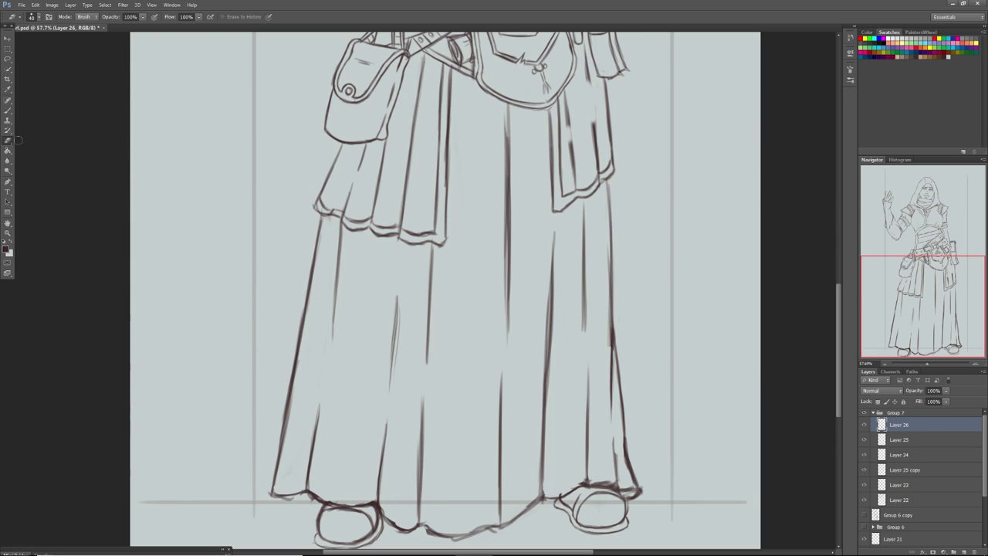
{"action": "right_click", "coordinate": [499, 292]}
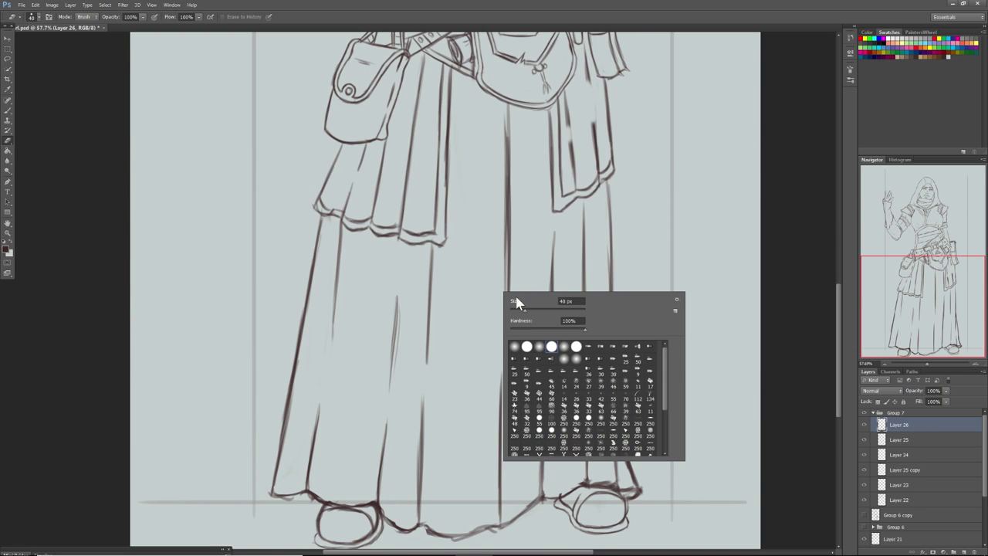
{"action": "left_click", "coordinate": [564, 429]}
{"action": "left_click_drag", "start_coordinate": [527, 310], "coordinate": [519, 310]}
{"action": "key", "text": "Return"}
{"action": "left_click_drag", "start_coordinate": [502, 240], "coordinate": [505, 176]}
{"action": "mouse_move", "coordinate": [504, 221]}
{"action": "left_mouse_down"}
{"action": "mouse_move", "coordinate": [506, 120]}
{"action": "mouse_move", "coordinate": [506, 144]}
{"action": "left_mouse_up"}
{"action": "left_click_drag", "start_coordinate": [504, 246], "coordinate": [507, 175]}
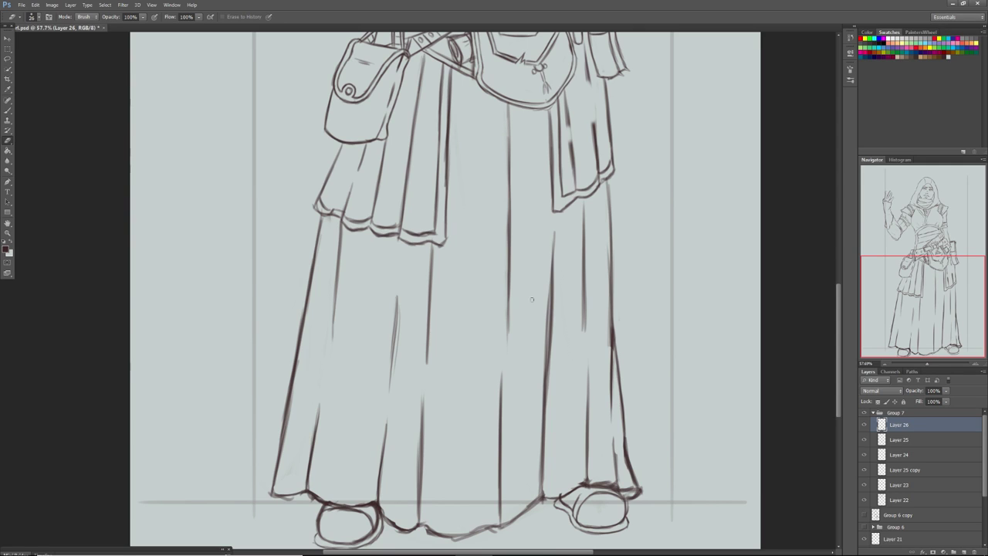
Thin the two upper fold lines below the skirt panel on the side opposite the pouch
{"action": "left_click_drag", "start_coordinate": [541, 389], "coordinate": [556, 270]}
{"action": "left_click_drag", "start_coordinate": [551, 334], "coordinate": [559, 233]}
{"action": "left_click_drag", "start_coordinate": [548, 382], "coordinate": [557, 243]}
{"action": "left_click_drag", "start_coordinate": [548, 369], "coordinate": [550, 282]}
{"action": "mouse_move", "coordinate": [581, 330]}
{"action": "left_mouse_down"}
{"action": "mouse_move", "coordinate": [581, 269]}
{"action": "mouse_move", "coordinate": [583, 313]}
{"action": "left_mouse_up"}
{"action": "left_click_drag", "start_coordinate": [583, 279], "coordinate": [584, 231]}
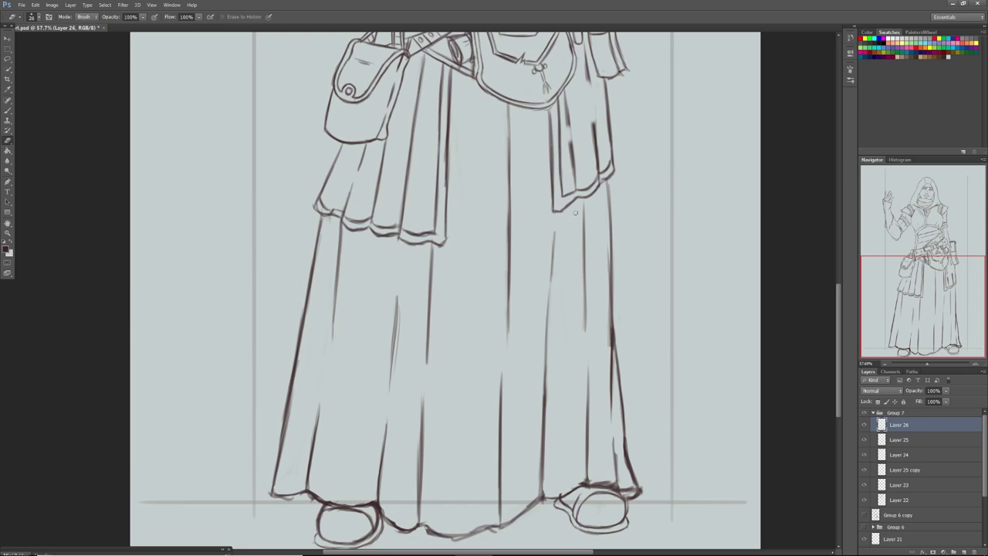
Clean up the hem edges and erase a gap in the long fold beside the central one, then return to the Brush tool
{"action": "left_click_drag", "start_coordinate": [591, 479], "coordinate": [630, 489]}
{"action": "mouse_move", "coordinate": [458, 542]}
{"action": "left_mouse_down"}
{"action": "mouse_move", "coordinate": [493, 532]}
{"action": "mouse_move", "coordinate": [471, 540]}
{"action": "left_mouse_up"}
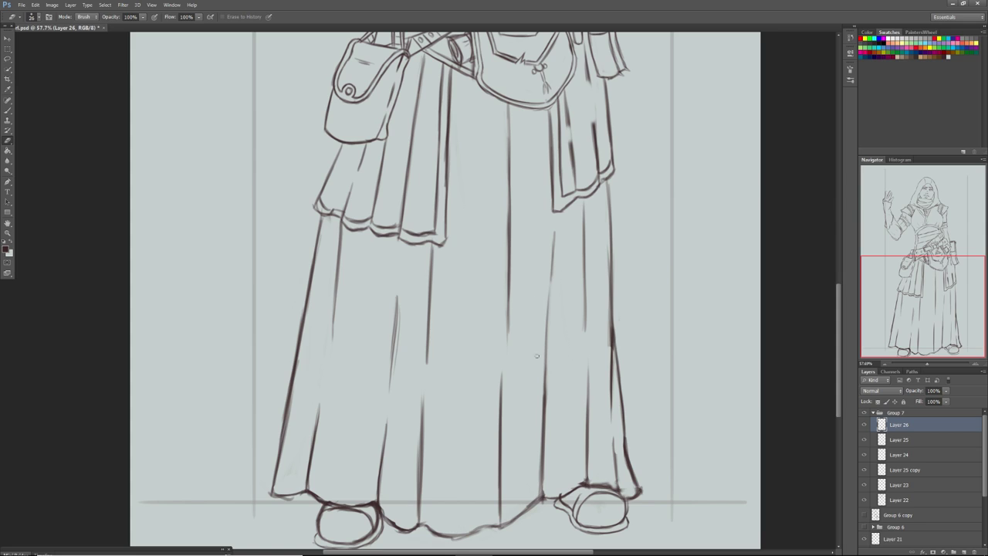
{"action": "left_click_drag", "start_coordinate": [545, 351], "coordinate": [551, 282]}
{"action": "left_click", "coordinate": [8, 111]}
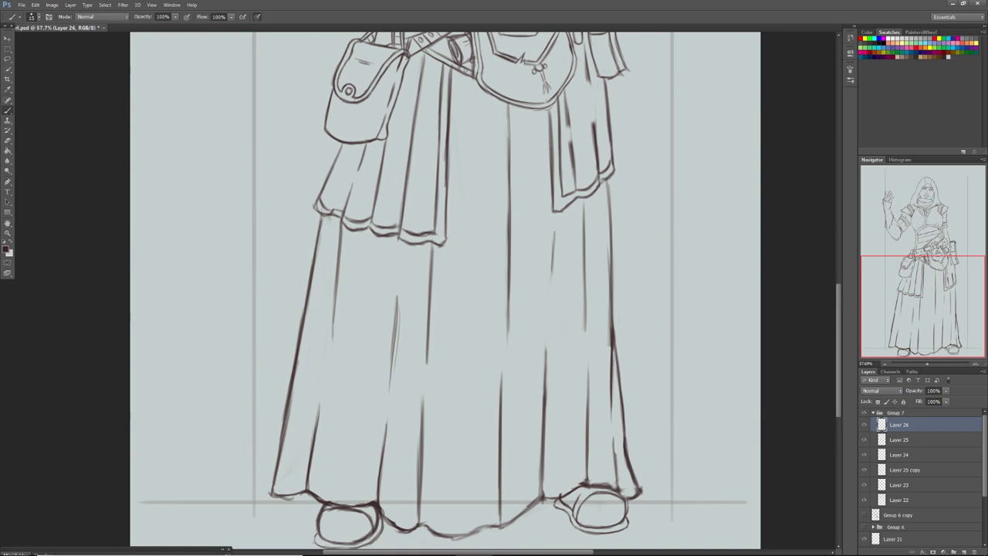
Add short strokes under the belt and at the upper skirt edge, and rework the mid-skirt fold above the pouch-side shoe
{"action": "left_click_drag", "start_coordinate": [464, 76], "coordinate": [461, 113]}
{"action": "left_click_drag", "start_coordinate": [324, 212], "coordinate": [318, 253]}
{"action": "mouse_move", "coordinate": [401, 320]}
{"action": "left_mouse_down"}
{"action": "mouse_move", "coordinate": [396, 365]}
{"action": "mouse_move", "coordinate": [386, 371]}
{"action": "left_mouse_up"}
{"action": "left_click_drag", "start_coordinate": [397, 298], "coordinate": [392, 353]}
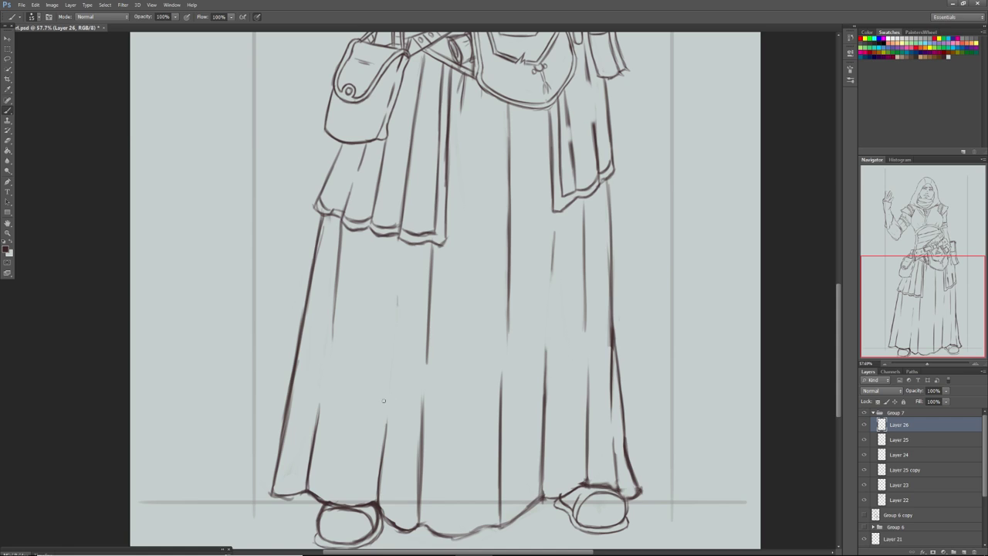
{"action": "left_click_drag", "start_coordinate": [396, 307], "coordinate": [389, 399]}
{"action": "left_click_drag", "start_coordinate": [395, 329], "coordinate": [390, 394]}
{"action": "mouse_move", "coordinate": [397, 303]}
{"action": "left_mouse_down"}
{"action": "mouse_move", "coordinate": [390, 360]}
{"action": "mouse_move", "coordinate": [393, 340]}
{"action": "left_mouse_up"}
Hide the Layer 21 guide lines and flip the canvas horizontally
{"action": "left_click_drag", "start_coordinate": [929, 363], "coordinate": [921, 364]}
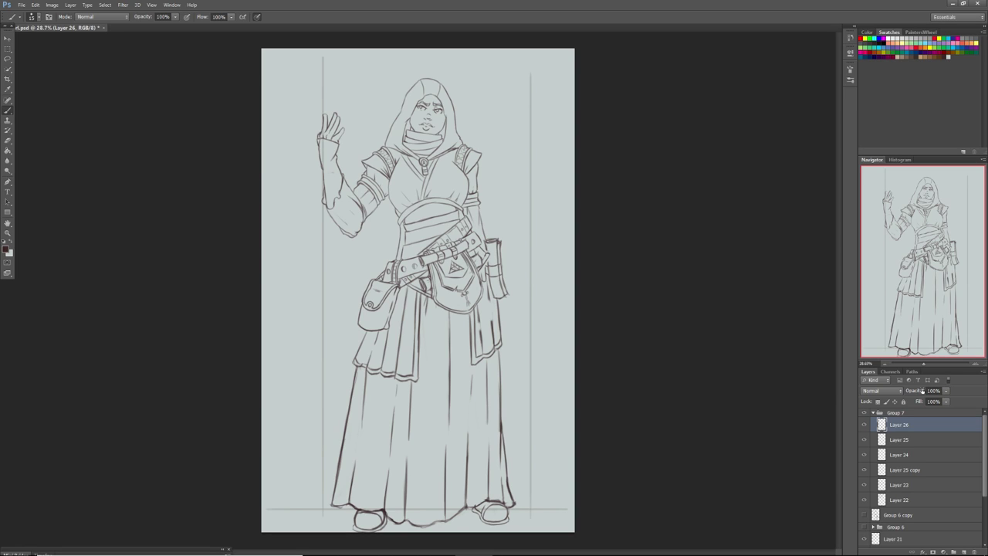
{"action": "left_click", "coordinate": [864, 540]}
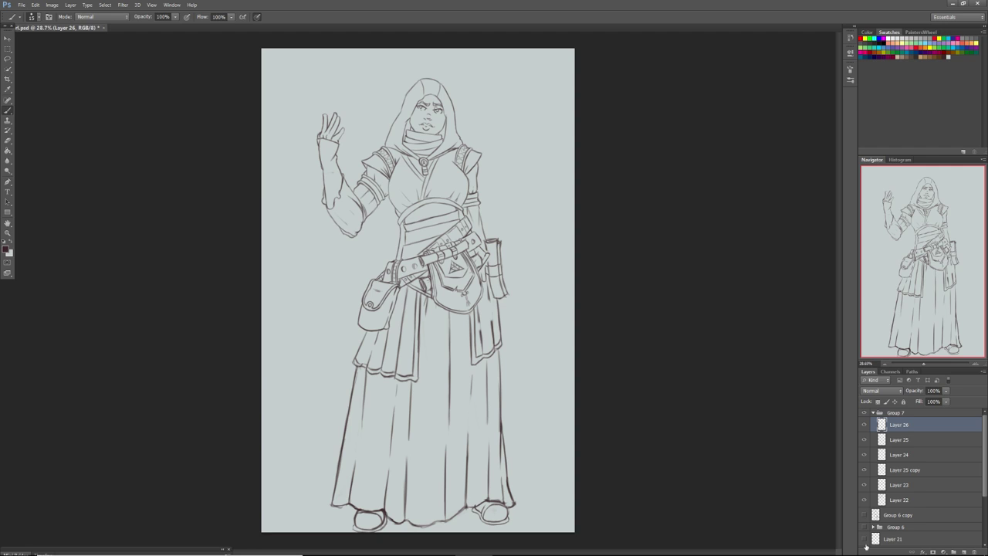
{"action": "left_click", "coordinate": [52, 5]}
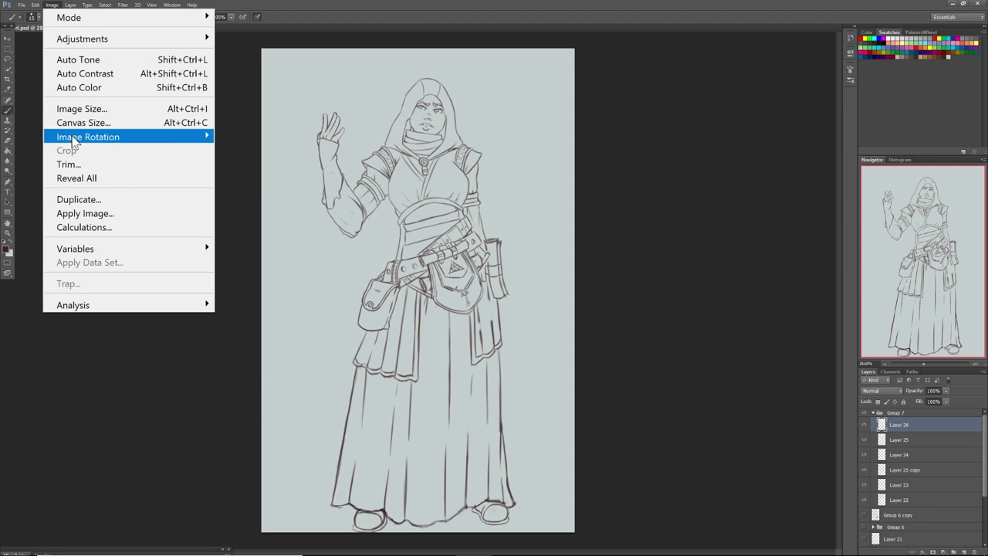
{"action": "mouse_move", "coordinate": [128, 140]}
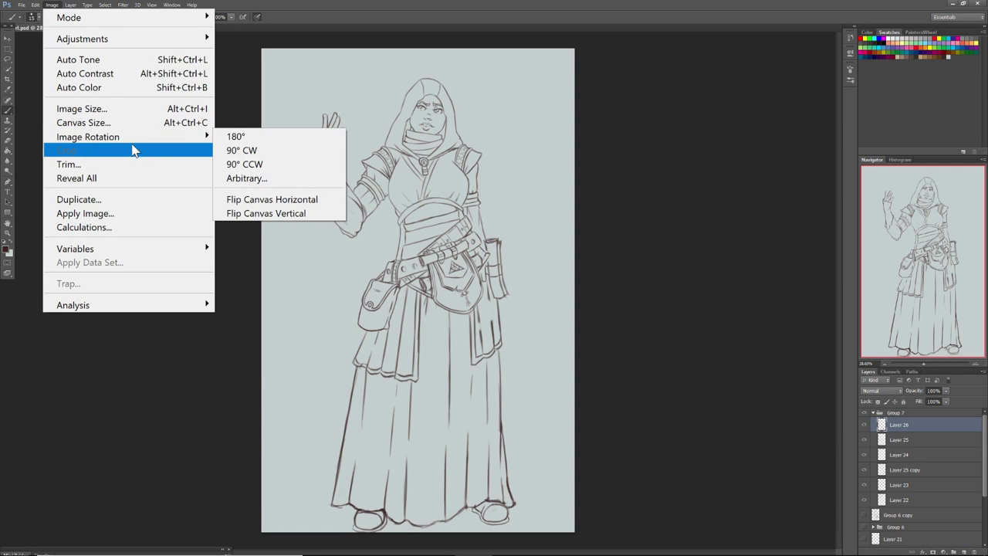
{"action": "left_click", "coordinate": [254, 200]}
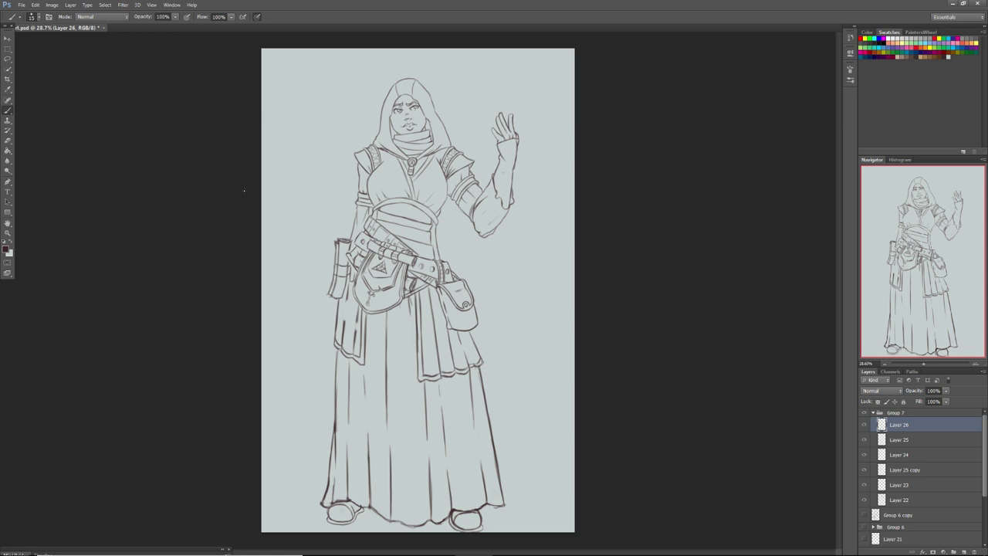
Lasso the lower pouch-side edge of the skirt, shift it slightly inward, and deselect it
{"action": "left_click", "coordinate": [8, 60]}
{"action": "mouse_move", "coordinate": [463, 510]}
{"action": "left_mouse_down"}
{"action": "mouse_move", "coordinate": [509, 515]}
{"action": "mouse_move", "coordinate": [492, 398]}
{"action": "mouse_move", "coordinate": [476, 369]}
{"action": "mouse_move", "coordinate": [464, 370]}
{"action": "mouse_move", "coordinate": [457, 478]}
{"action": "mouse_move", "coordinate": [467, 501]}
{"action": "left_mouse_up"}
{"action": "left_click", "coordinate": [6, 39]}
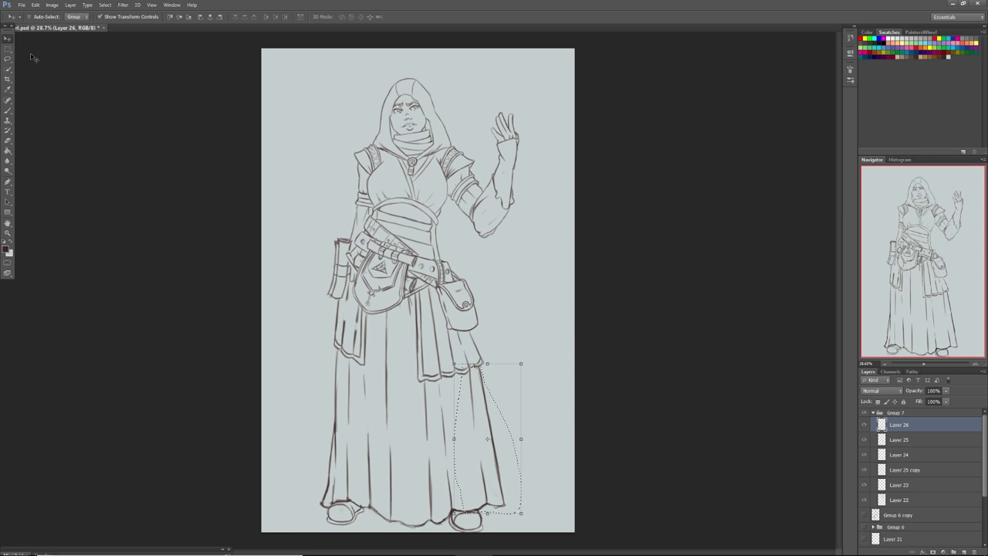
{"action": "left_click_drag", "start_coordinate": [469, 412], "coordinate": [457, 401]}
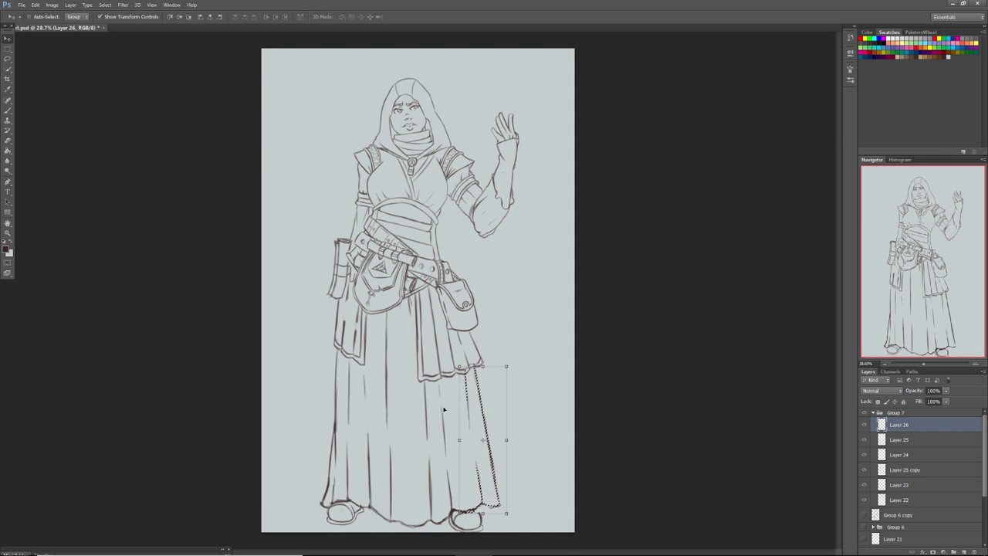
{"action": "left_click", "coordinate": [8, 49]}
{"action": "left_click", "coordinate": [310, 224]}
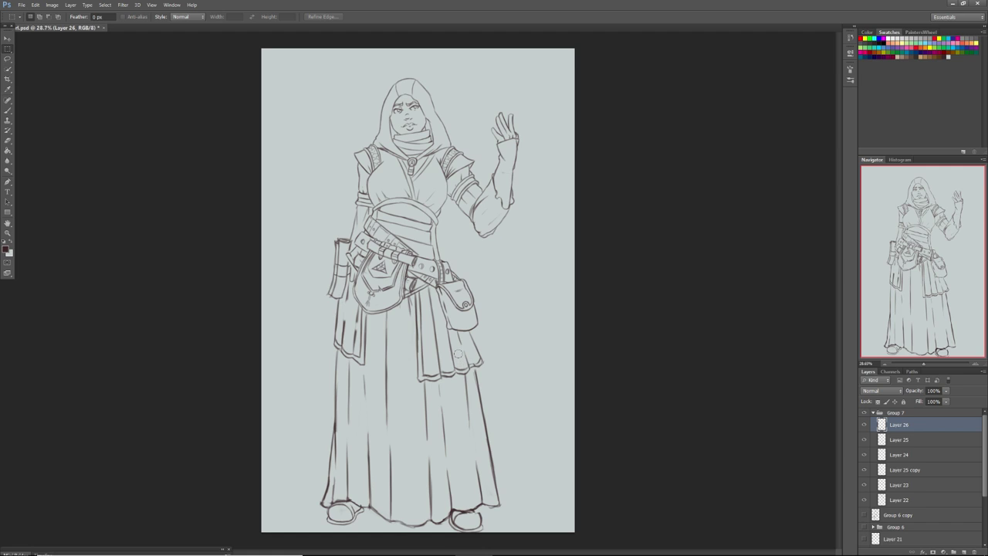
{"action": "key", "text": "ctrl+z"}
Touch up the line work around the rolled scrolls and the strap beside the front pouch with the Brush tool
{"action": "left_click_drag", "start_coordinate": [925, 359], "coordinate": [930, 360]}
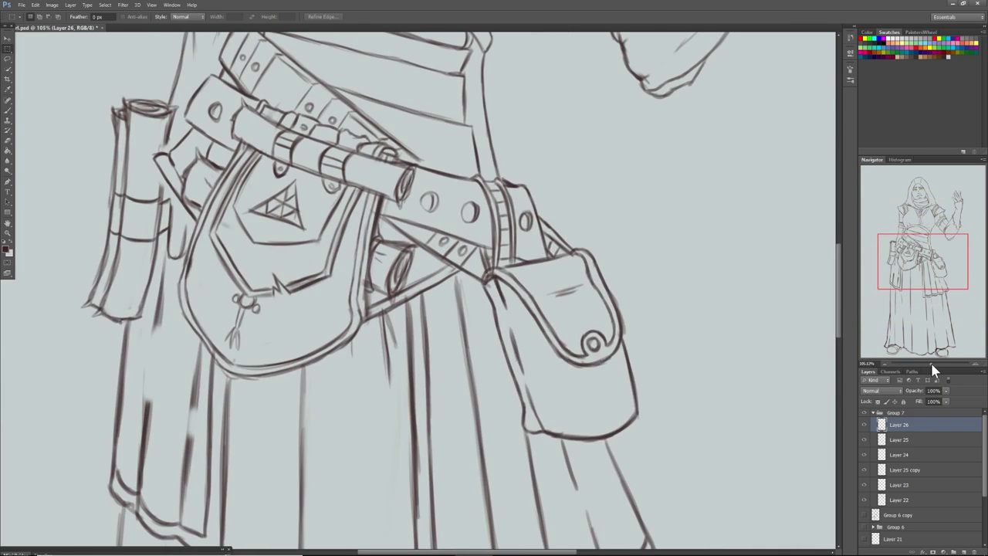
{"action": "right_click", "coordinate": [160, 177]}
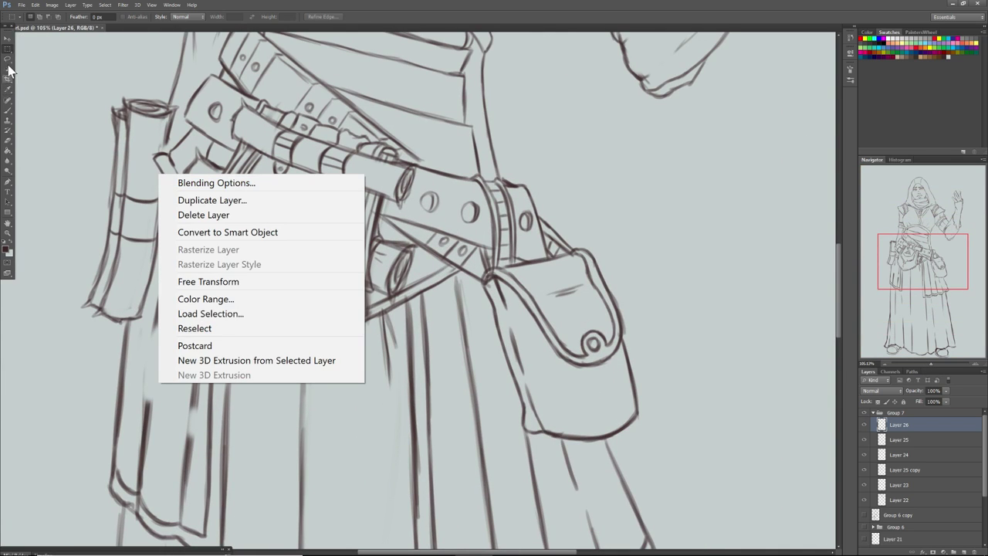
{"action": "right_click", "coordinate": [163, 193]}
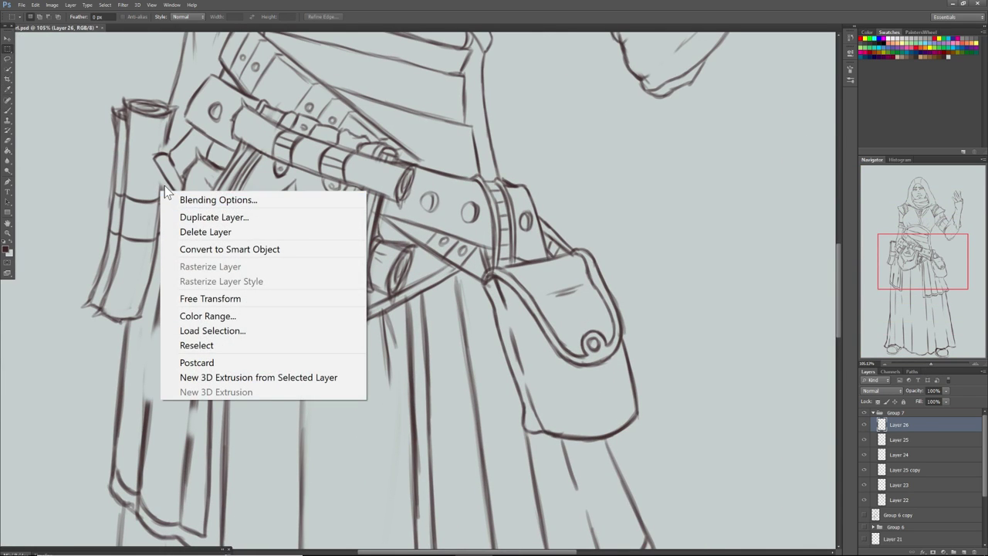
{"action": "left_click", "coordinate": [159, 182]}
{"action": "left_click", "coordinate": [8, 111]}
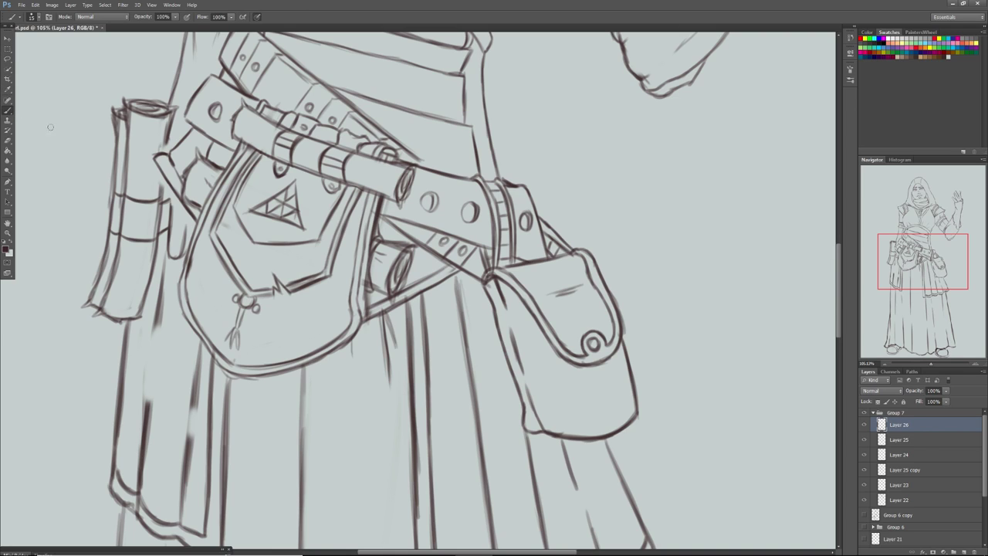
{"action": "left_click_drag", "start_coordinate": [161, 175], "coordinate": [160, 199]}
{"action": "mouse_move", "coordinate": [170, 189]}
{"action": "left_mouse_down"}
{"action": "mouse_move", "coordinate": [168, 220]}
{"action": "mouse_move", "coordinate": [170, 188]}
{"action": "mouse_move", "coordinate": [185, 240]}
{"action": "left_mouse_up"}
{"action": "left_click_drag", "start_coordinate": [188, 206], "coordinate": [187, 240]}
{"action": "left_click_drag", "start_coordinate": [167, 120], "coordinate": [165, 152]}
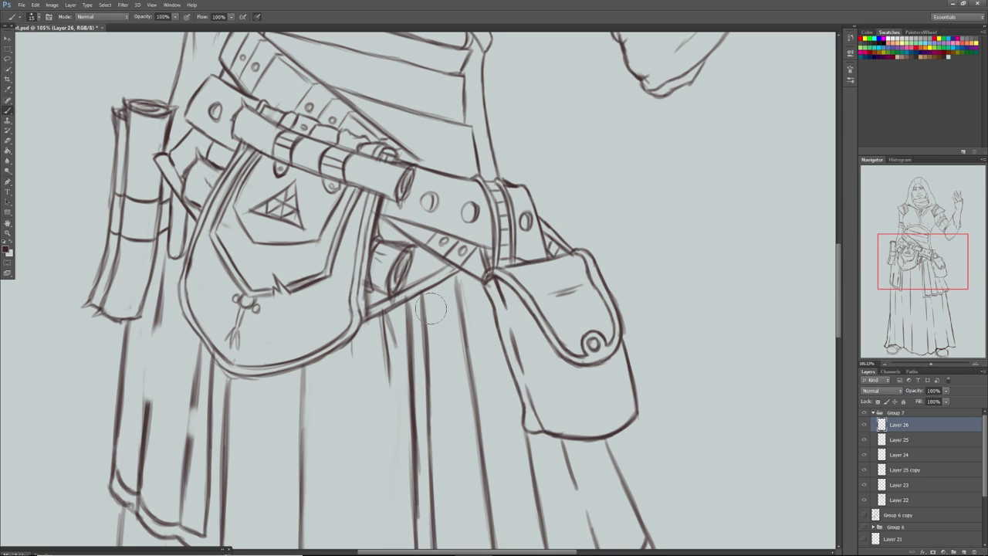
Collapse Group 7 and show the Group 6 copy sketch layer
{"action": "left_click_drag", "start_coordinate": [916, 272], "coordinate": [917, 255]}
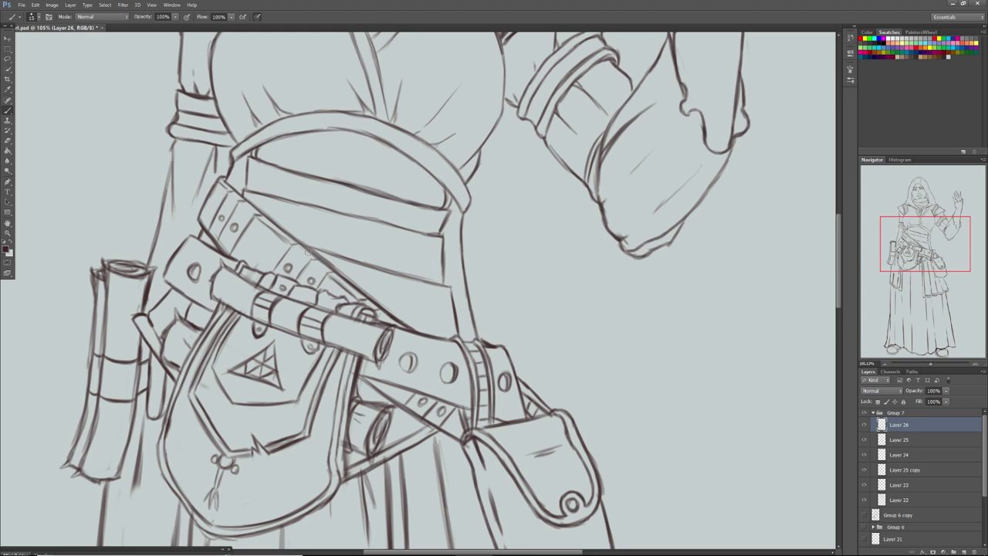
{"action": "mouse_move", "coordinate": [898, 244]}
{"action": "left_mouse_down"}
{"action": "mouse_move", "coordinate": [896, 200]}
{"action": "mouse_move", "coordinate": [896, 326]}
{"action": "left_mouse_up"}
{"action": "left_click_drag", "start_coordinate": [929, 360], "coordinate": [923, 360]}
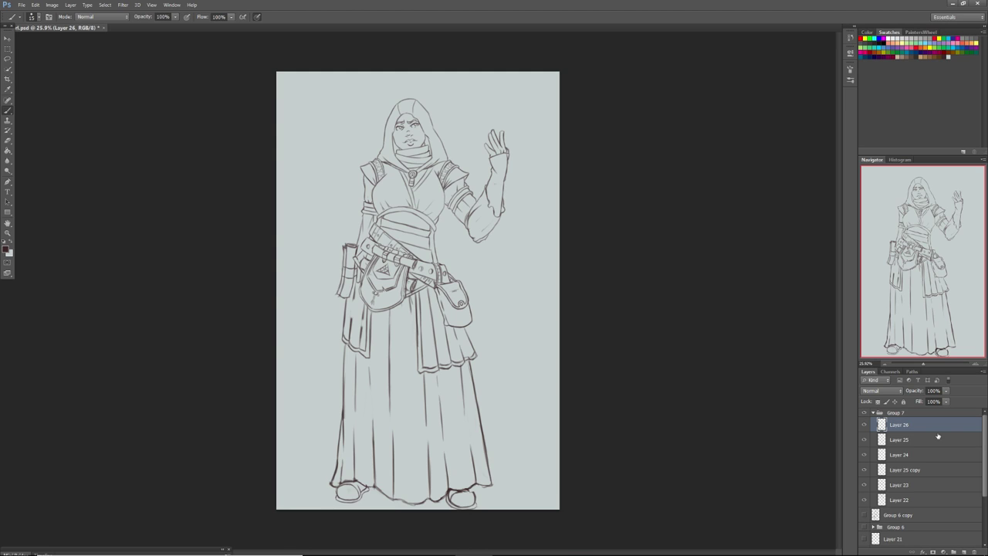
{"action": "left_click", "coordinate": [873, 413]}
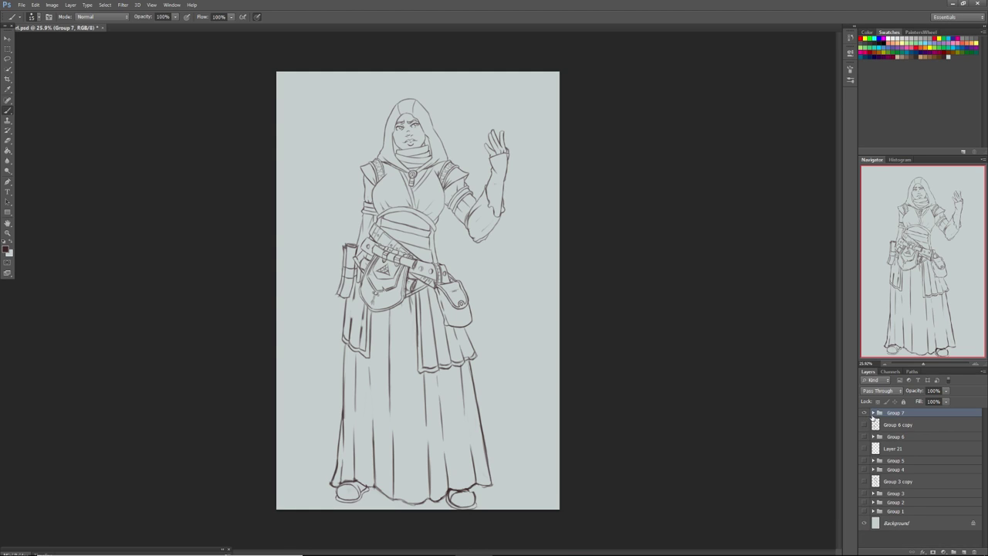
{"action": "left_click", "coordinate": [864, 426]}
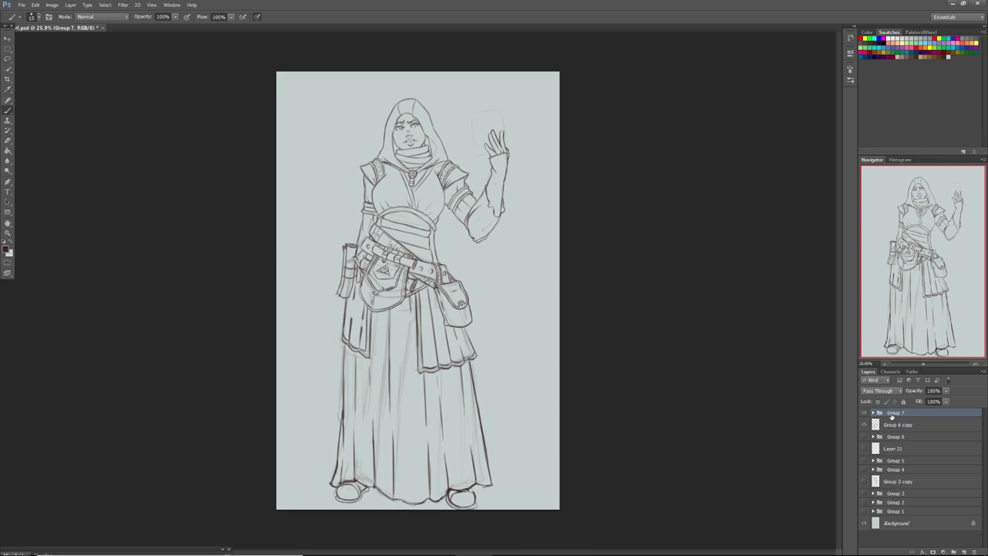
{"action": "left_click", "coordinate": [890, 426]}
{"action": "left_click", "coordinate": [7, 37]}
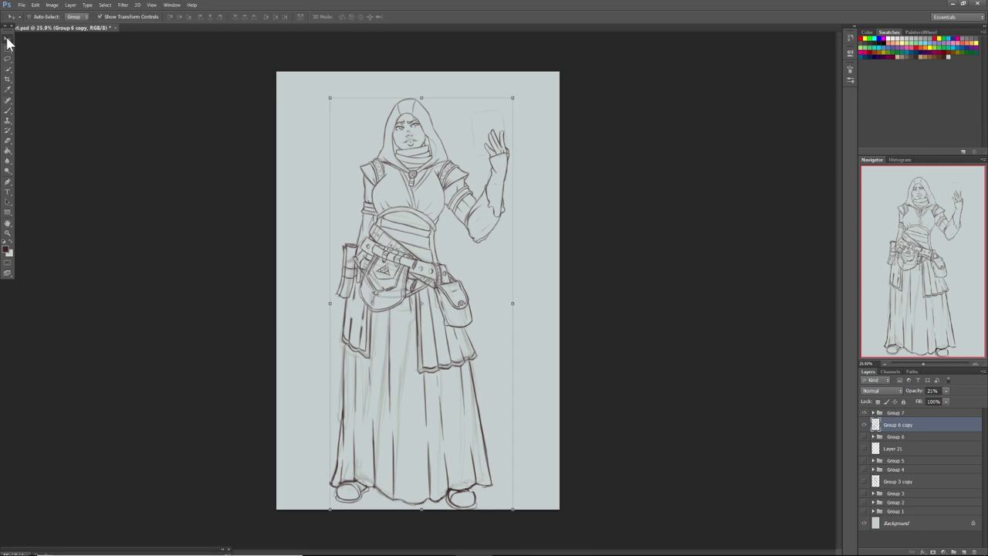
{"action": "left_click_drag", "start_coordinate": [378, 229], "coordinate": [400, 227]}
{"action": "key", "text": "ctrl+z"}
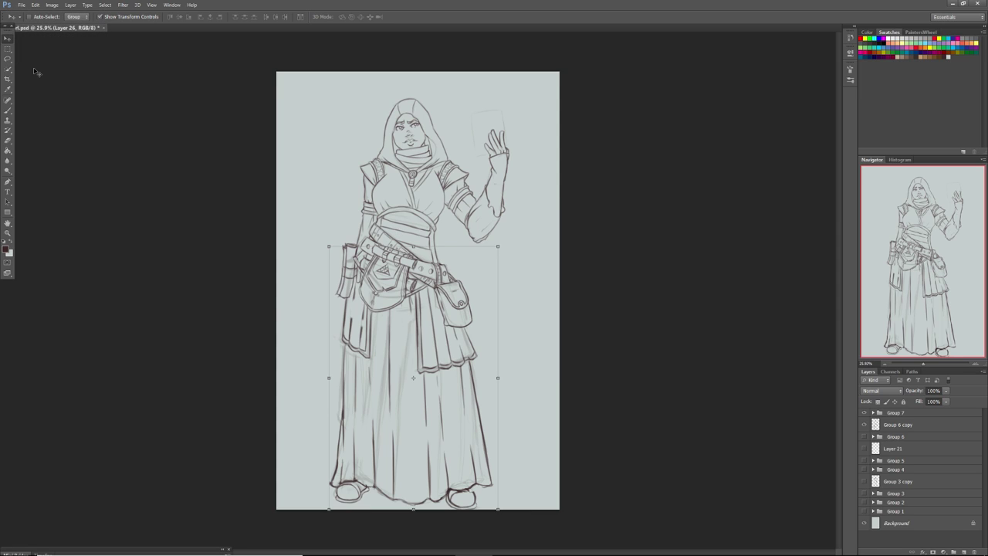
Move the Group 6 copy sketch sideways toward the raised-hand side of the canvas, clear of the line art
{"action": "left_click", "coordinate": [888, 426]}
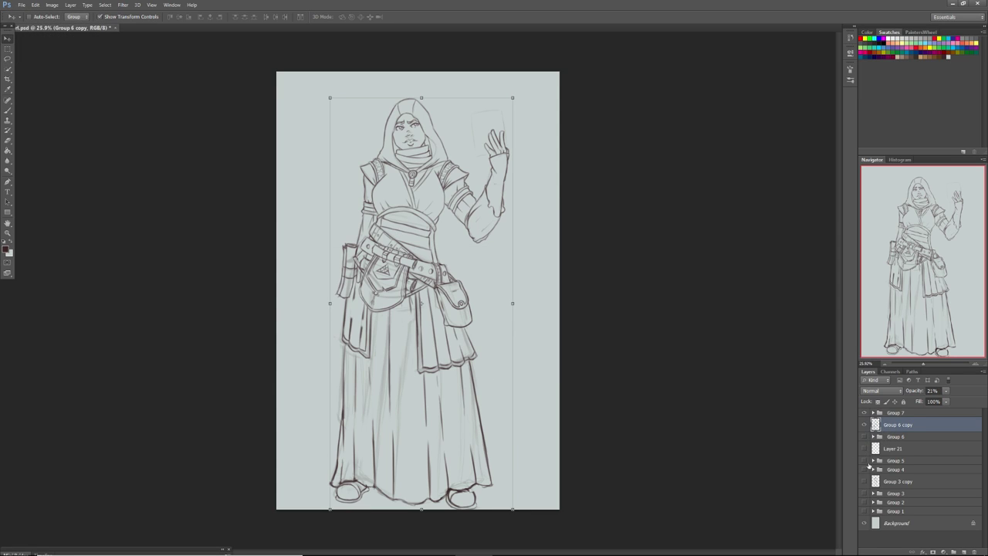
{"action": "left_click", "coordinate": [864, 426]}
{"action": "left_click", "coordinate": [863, 426]}
{"action": "left_click_drag", "start_coordinate": [390, 225], "coordinate": [454, 226]}
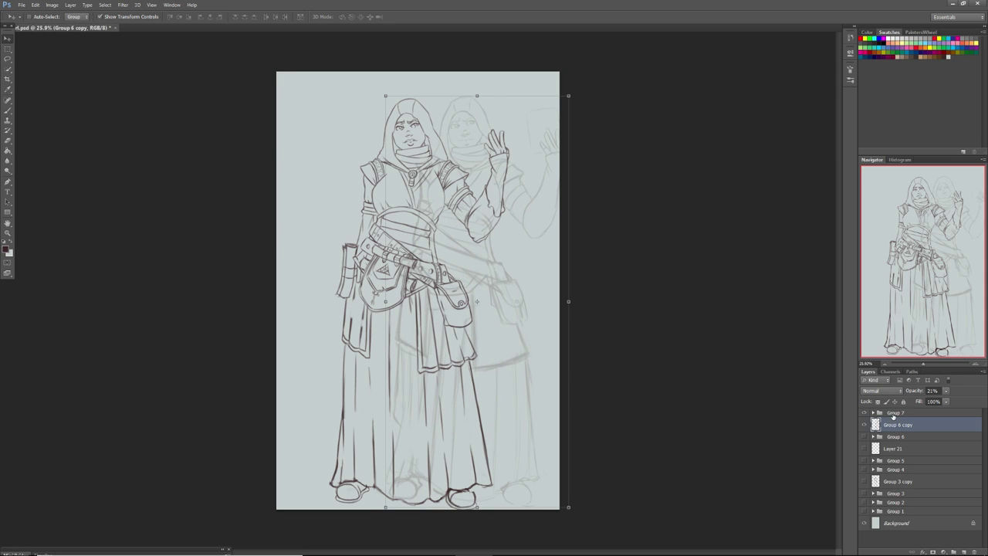
Move the Group 7 line art to the opposite side of the canvas and raise the Group 6 copy sketch's opacity
{"action": "left_click", "coordinate": [894, 414]}
{"action": "left_click_drag", "start_coordinate": [376, 234], "coordinate": [326, 216]}
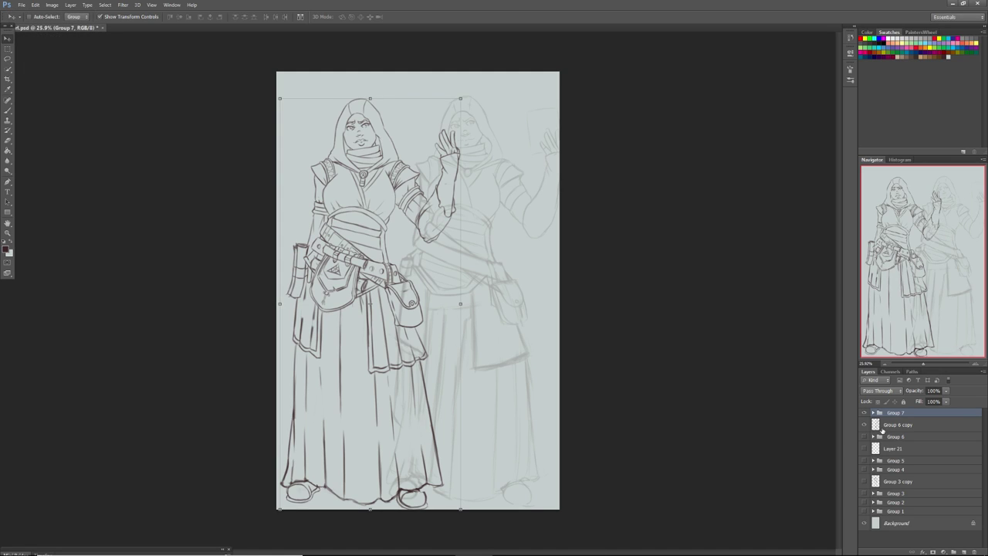
{"action": "left_click", "coordinate": [890, 424]}
{"action": "left_click_drag", "start_coordinate": [946, 392], "coordinate": [956, 396]}
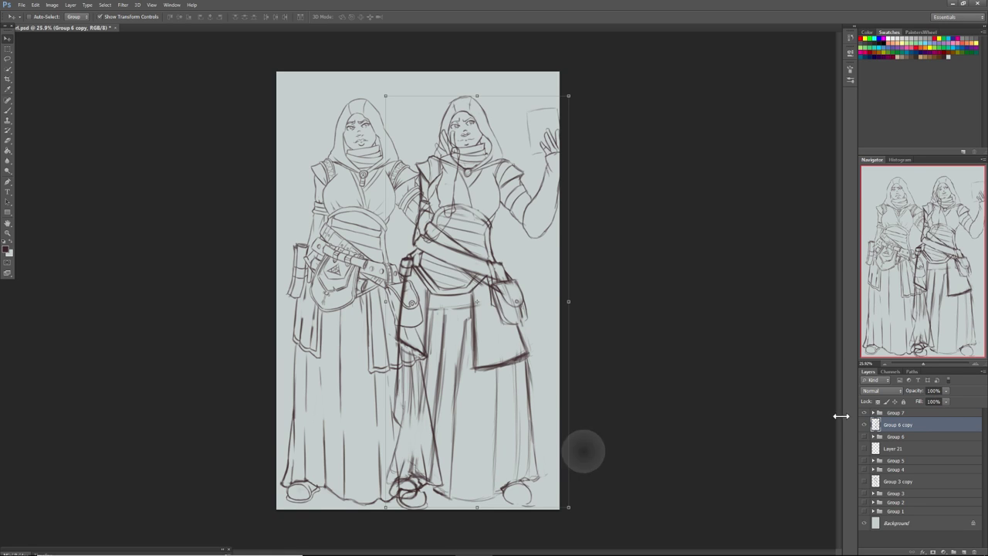
Hide the Group 7 line art and shift the Group 6 copy sketch slightly inward so the raised hand fits on the canvas
{"action": "left_click", "coordinate": [864, 413]}
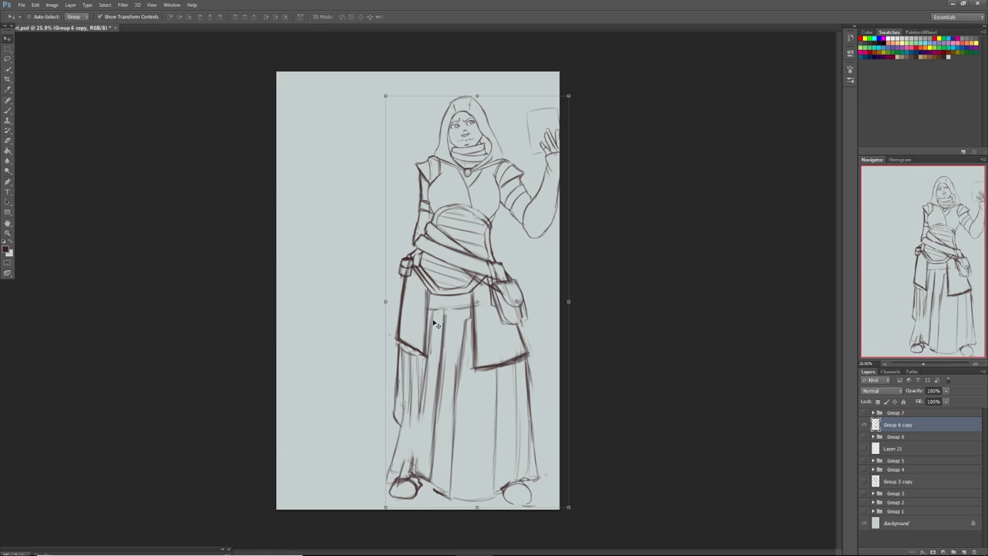
{"action": "left_click_drag", "start_coordinate": [435, 325], "coordinate": [426, 328]}
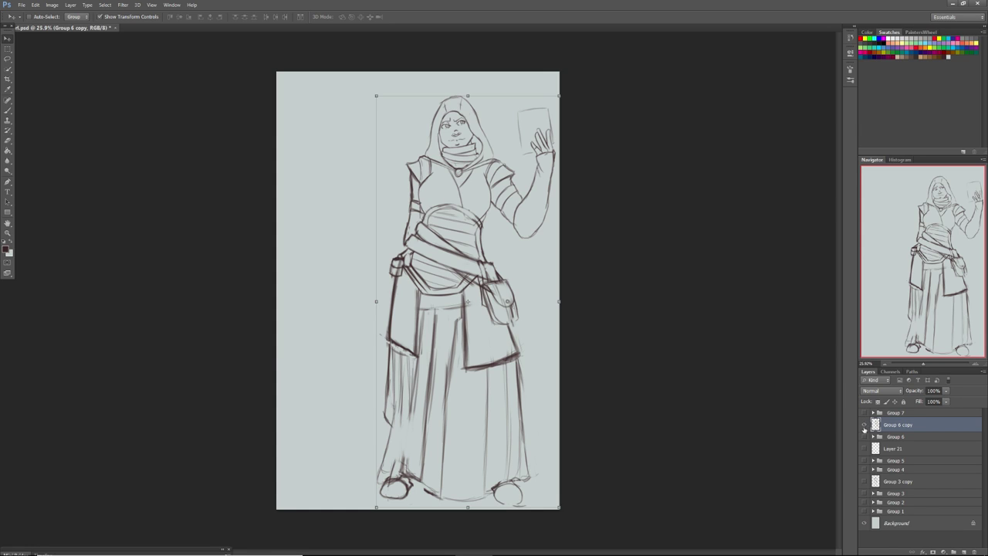
Hide the Group 6 copy sketch, show Group 7 again, and move its line art toward the middle of the canvas
{"action": "left_click", "coordinate": [864, 424]}
{"action": "left_click", "coordinate": [864, 412]}
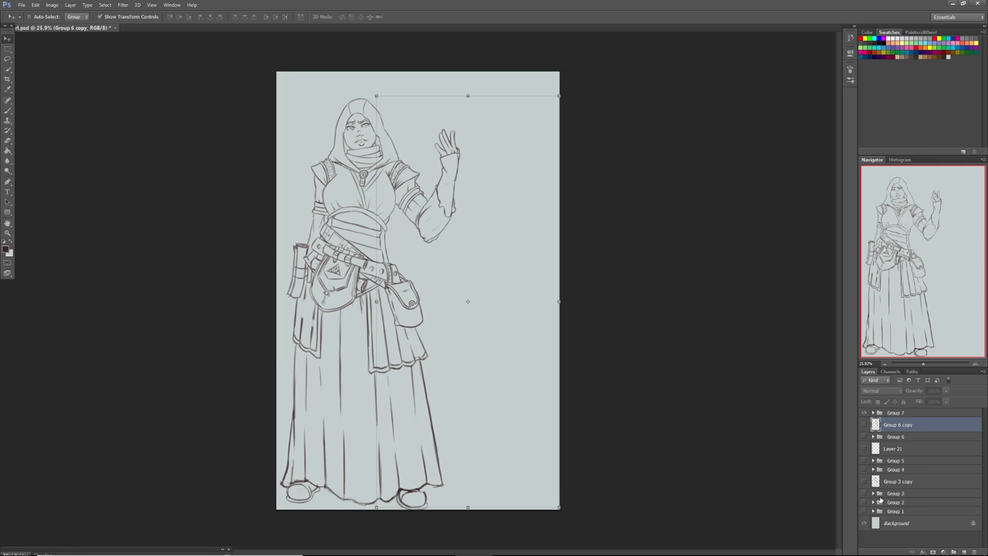
{"action": "left_click", "coordinate": [897, 413]}
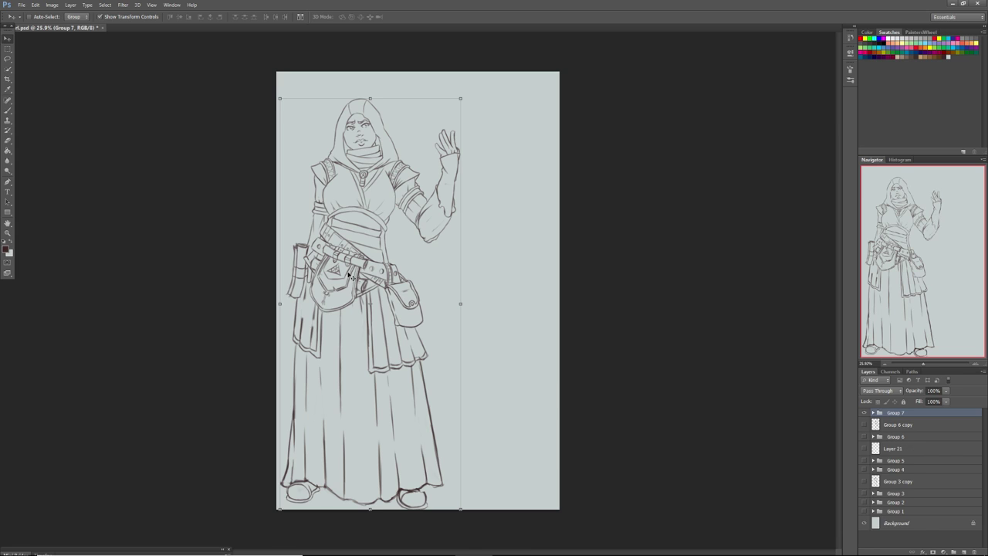
{"action": "left_click_drag", "start_coordinate": [348, 274], "coordinate": [406, 268]}
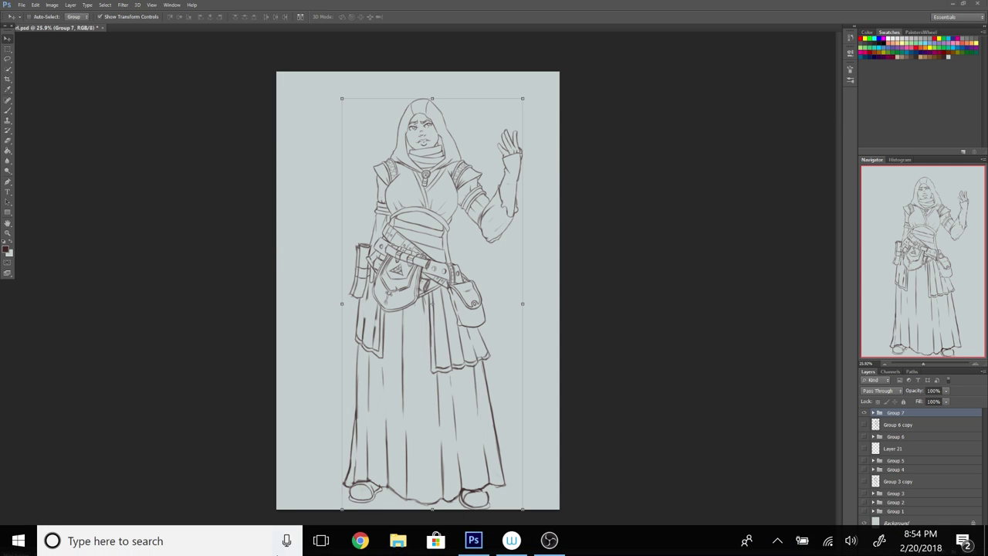
Switch to OBS to bring up its streaming controls
{"action": "left_click", "coordinate": [550, 540]}
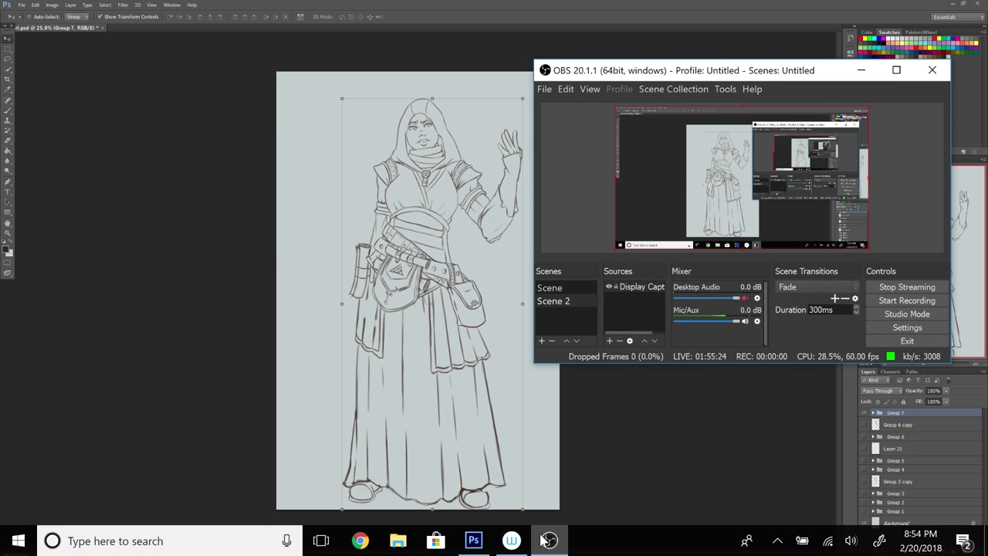
{"action": "mouse_move", "coordinate": [547, 540]}
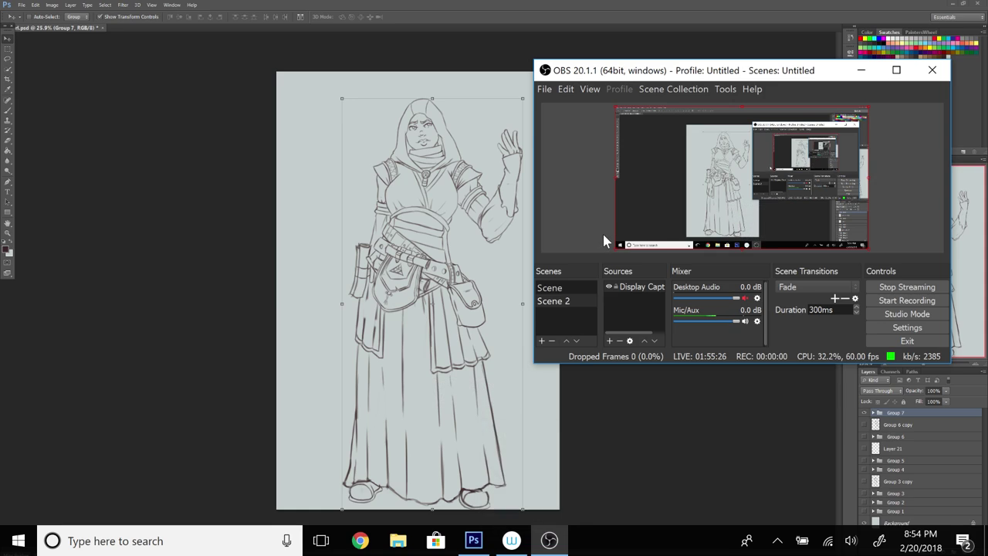